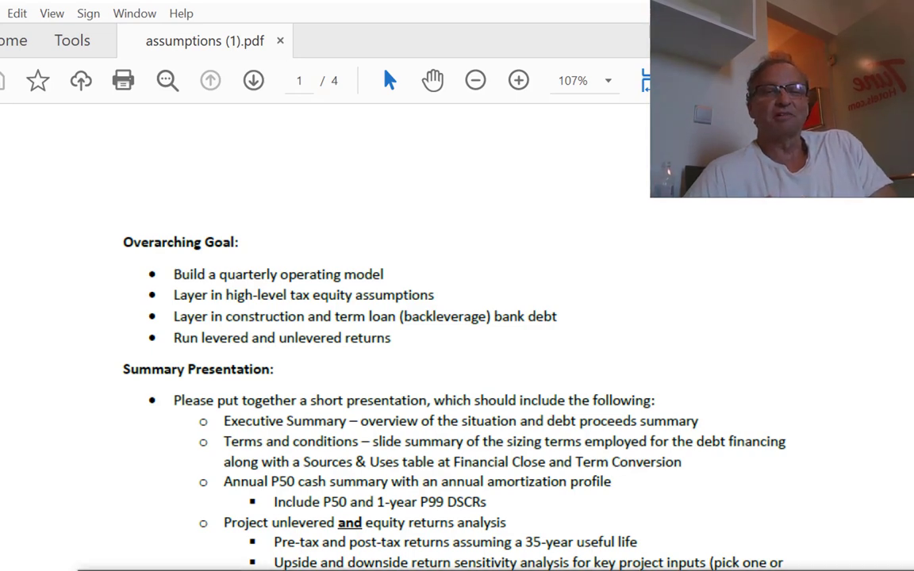
Switch to the Excel project model and clear the State and Project type values in the Timing section
{"action": "key", "text": "alt+Tab"}
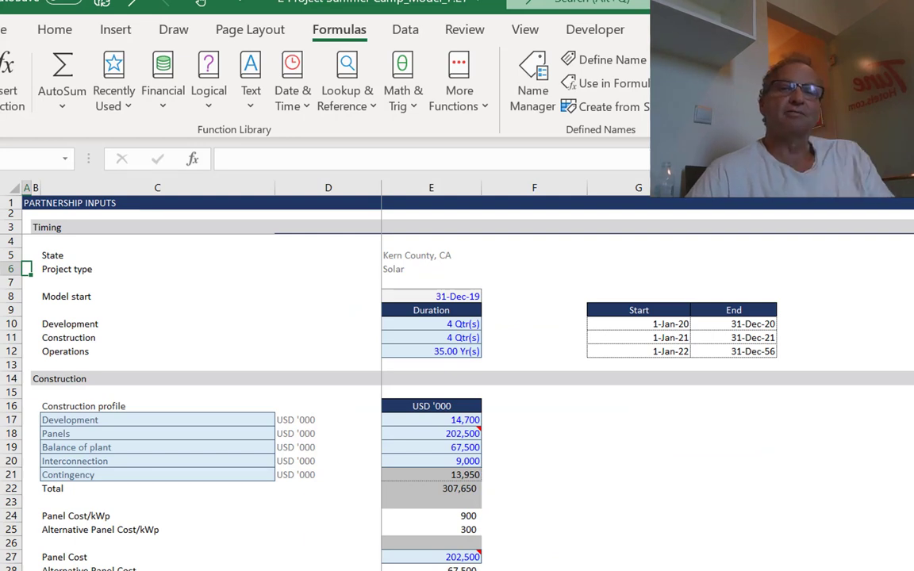
{"action": "left_click", "coordinate": [157, 269]}
{"action": "left_click", "coordinate": [430, 269]}
{"action": "left_click", "coordinate": [431, 255]}
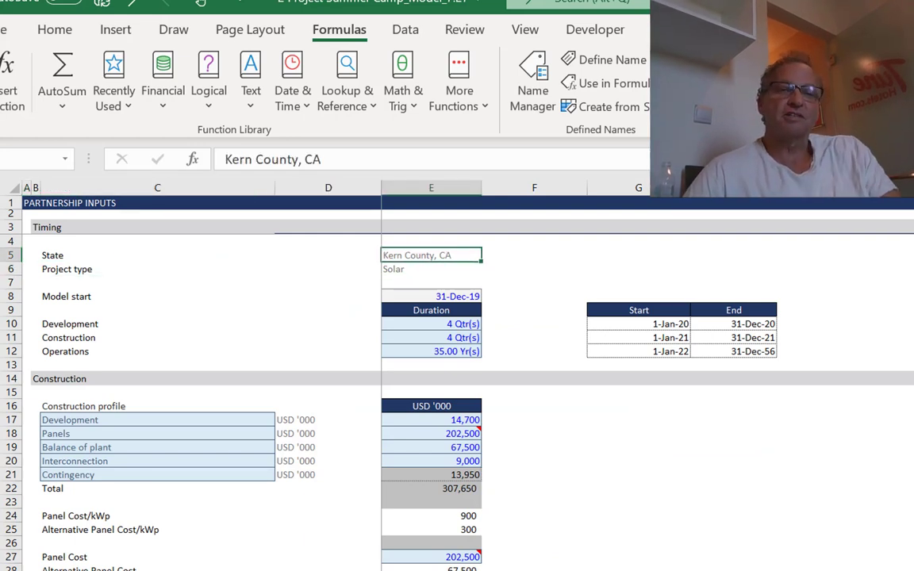
{"action": "key", "text": "shift+Down"}
{"action": "key", "text": "Delete"}
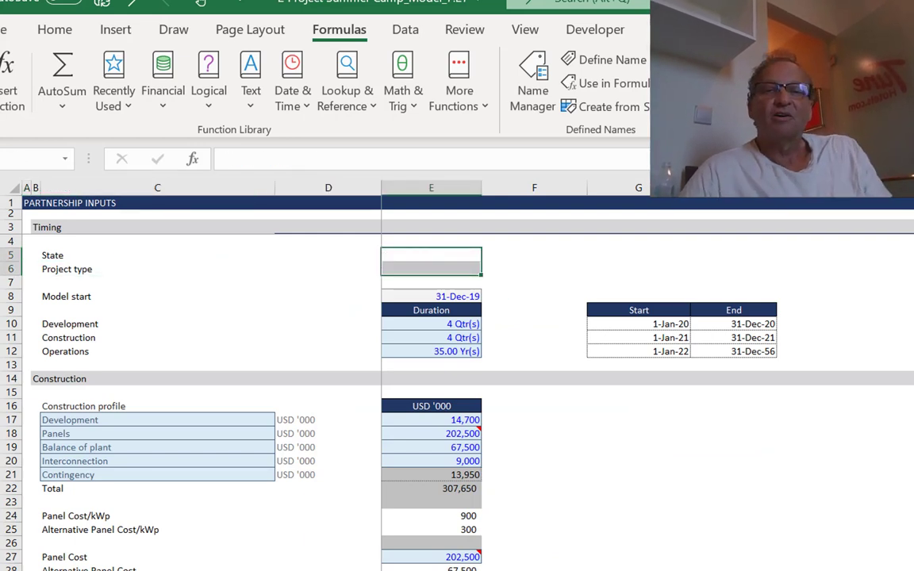
{"action": "key", "text": "Left"}
{"action": "key", "text": "Left"}
{"action": "key", "text": "Left"}
{"action": "key", "text": "Right"}
{"action": "key", "text": "Right"}
{"action": "key", "text": "Right"}
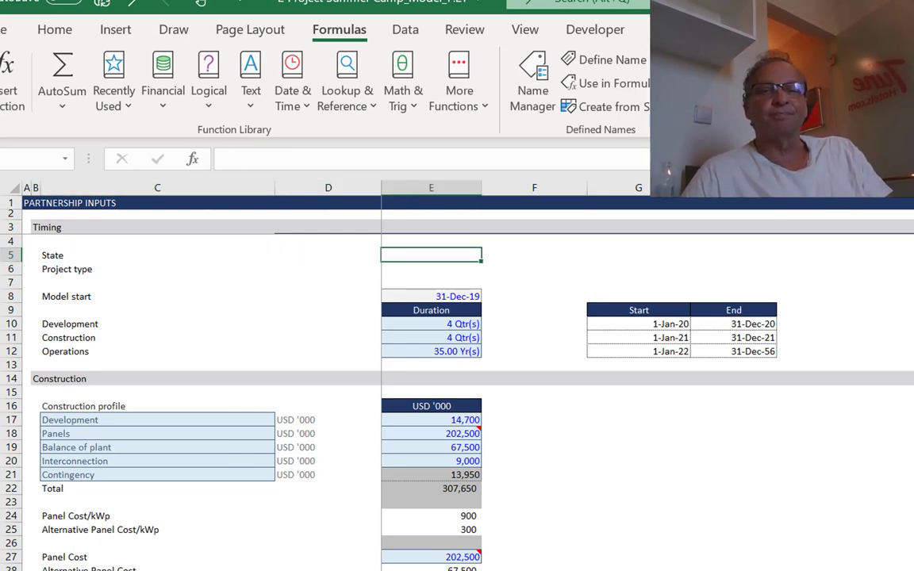
Review the partnership inputs from construction costs and spend schedules through generation, quarterly insolation and PPA 1 pricing
{"action": "key", "text": "Down"}
{"action": "key", "text": "Down"}
{"action": "key", "text": "Down"}
{"action": "key", "text": "Down"}
{"action": "key", "text": "Down"}
{"action": "key", "text": "Down"}
{"action": "key", "text": "Down"}
{"action": "key", "text": "Down"}
{"action": "key", "text": "Down"}
{"action": "key", "text": "Down"}
{"action": "key", "text": "Down"}
{"action": "key", "text": "Down"}
{"action": "key", "text": "Down"}
{"action": "key", "text": "Down"}
{"action": "key", "text": "Down"}
{"action": "key", "text": "Down"}
{"action": "key", "text": "Down"}
{"action": "key", "text": "Down"}
{"action": "key", "text": "Down"}
{"action": "key", "text": "Down"}
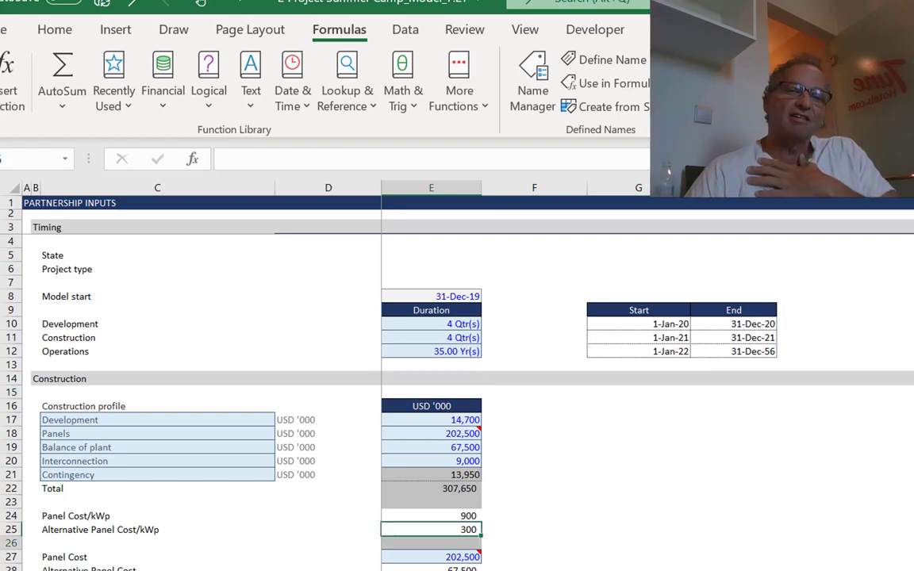
{"action": "key", "text": "Down"}
{"action": "key", "text": "Down"}
{"action": "key", "text": "Down"}
{"action": "key", "text": "Down"}
{"action": "key", "text": "Down"}
{"action": "key", "text": "Down"}
{"action": "key", "text": "Down"}
{"action": "key", "text": "Down"}
{"action": "key", "text": "Down"}
{"action": "key", "text": "Down"}
{"action": "key", "text": "Down"}
{"action": "key", "text": "Down"}
{"action": "key", "text": "Down"}
{"action": "key", "text": "Down"}
{"action": "key", "text": "Down"}
{"action": "key", "text": "Down"}
{"action": "key", "text": "Down"}
{"action": "key", "text": "Down"}
{"action": "key", "text": "Down"}
{"action": "key", "text": "Down"}
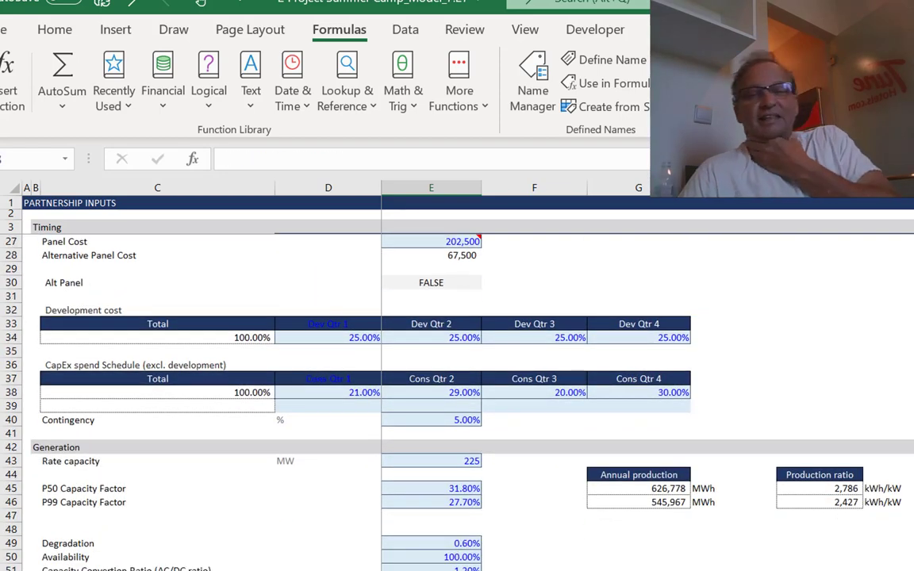
{"action": "key", "text": "Down"}
{"action": "key", "text": "Down"}
{"action": "key", "text": "Down"}
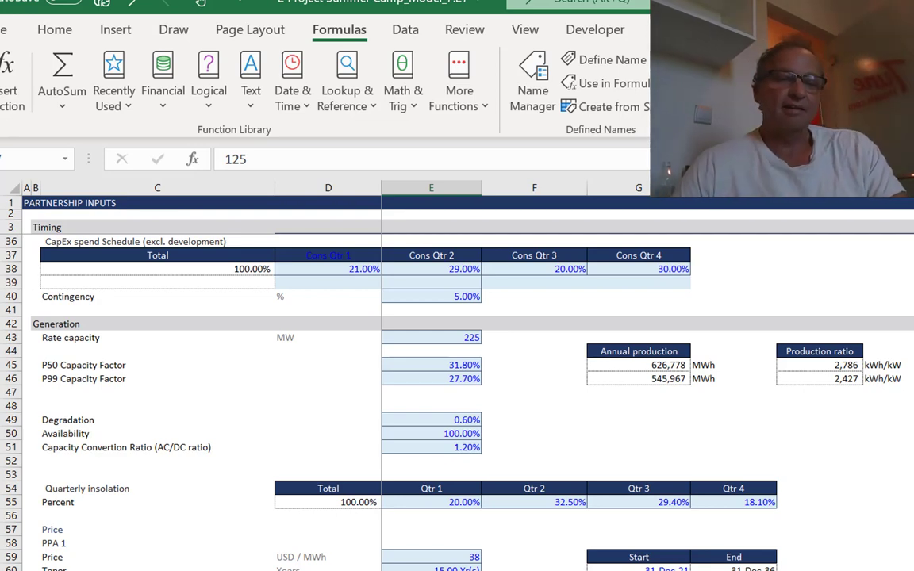
Go to the Sources & Uses of funds summary sheet and examine the capacity, cost and P50 yield formulas under Operation
{"action": "key", "text": "ctrl+Page_Down"}
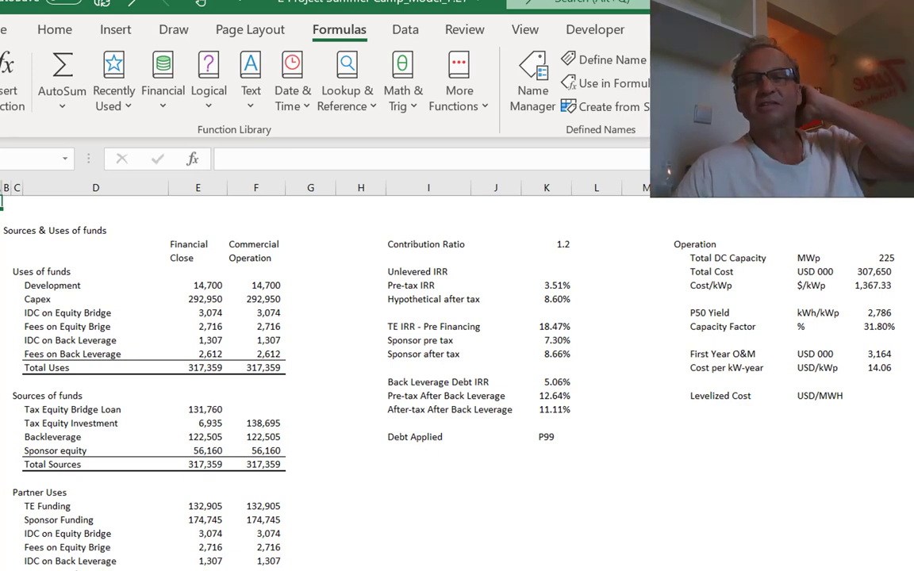
{"action": "key", "text": "Right"}
{"action": "key", "text": "Right"}
{"action": "key", "text": "Right"}
{"action": "key", "text": "Right"}
{"action": "key", "text": "Right"}
{"action": "key", "text": "Right"}
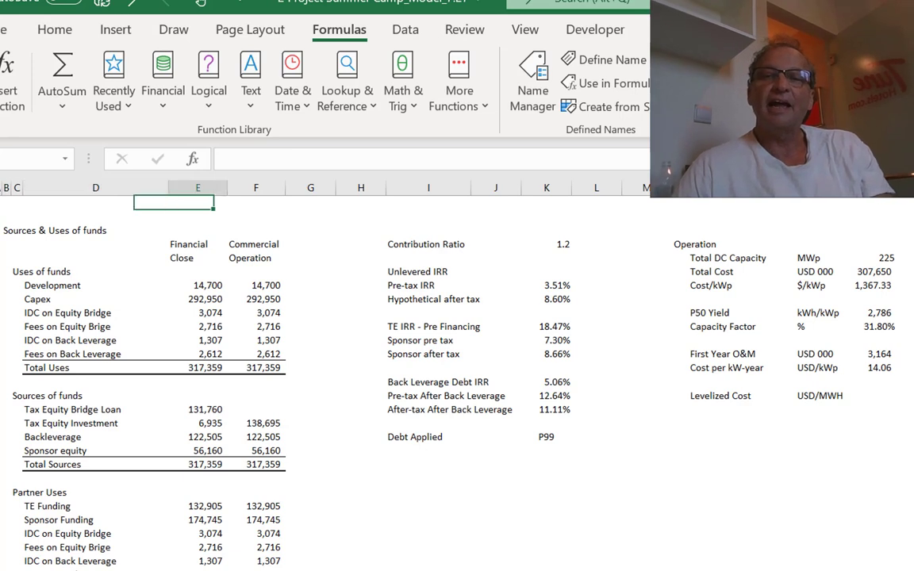
{"action": "key", "text": "Right"}
{"action": "key", "text": "Right"}
{"action": "key", "text": "Right"}
{"action": "key", "text": "Right"}
{"action": "key", "text": "Right"}
{"action": "key", "text": "Right"}
{"action": "key", "text": "Right"}
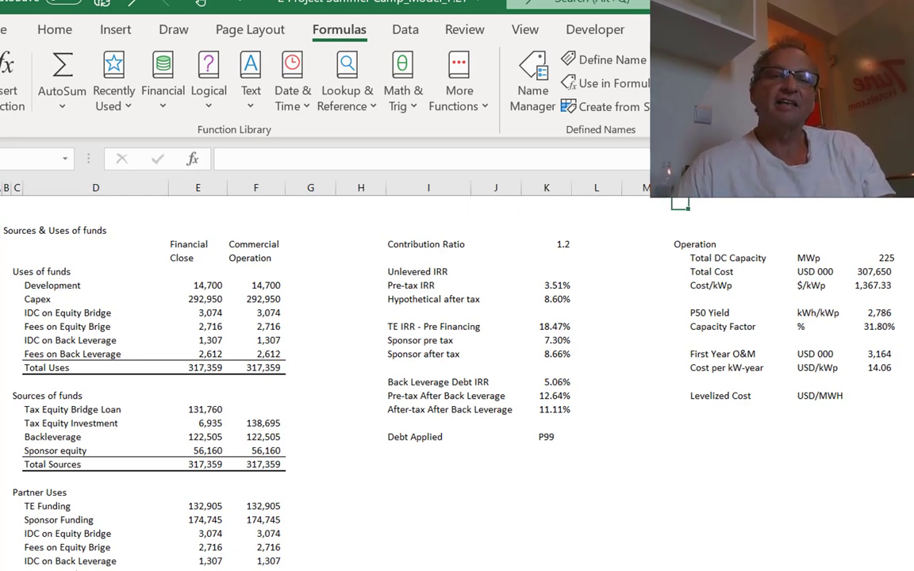
{"action": "key", "text": "Down"}
{"action": "key", "text": "Down"}
{"action": "key", "text": "Down"}
{"action": "key", "text": "Right"}
{"action": "key", "text": "Down"}
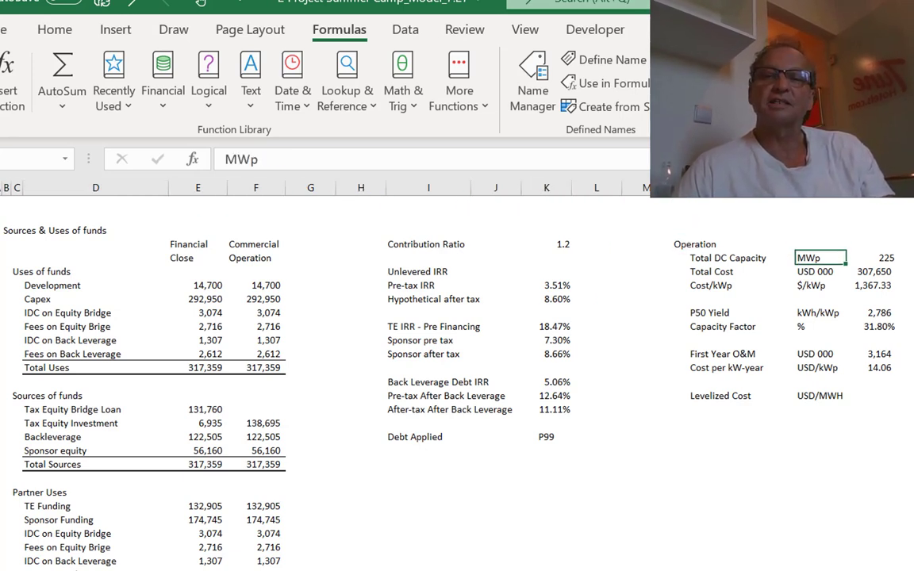
{"action": "key", "text": "Right"}
{"action": "key", "text": "Down"}
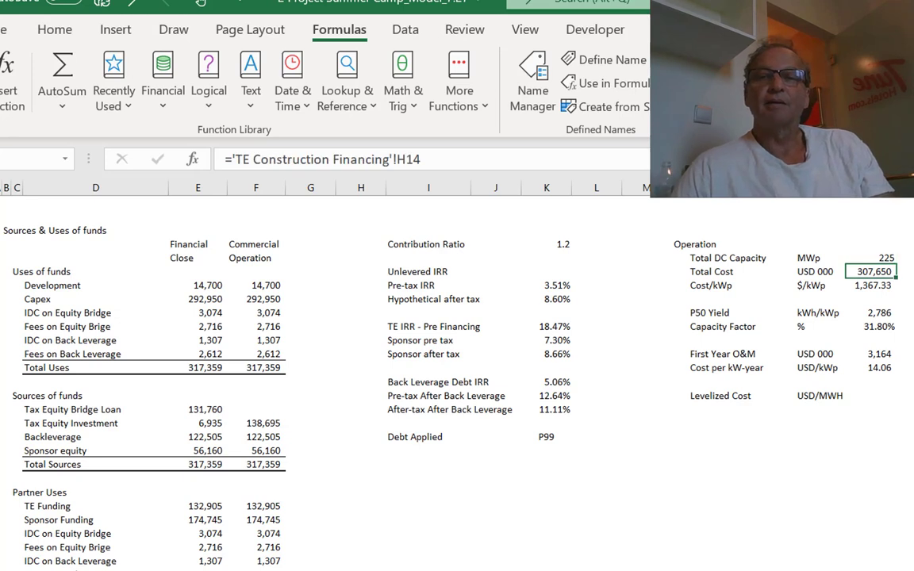
{"action": "key", "text": "Down"}
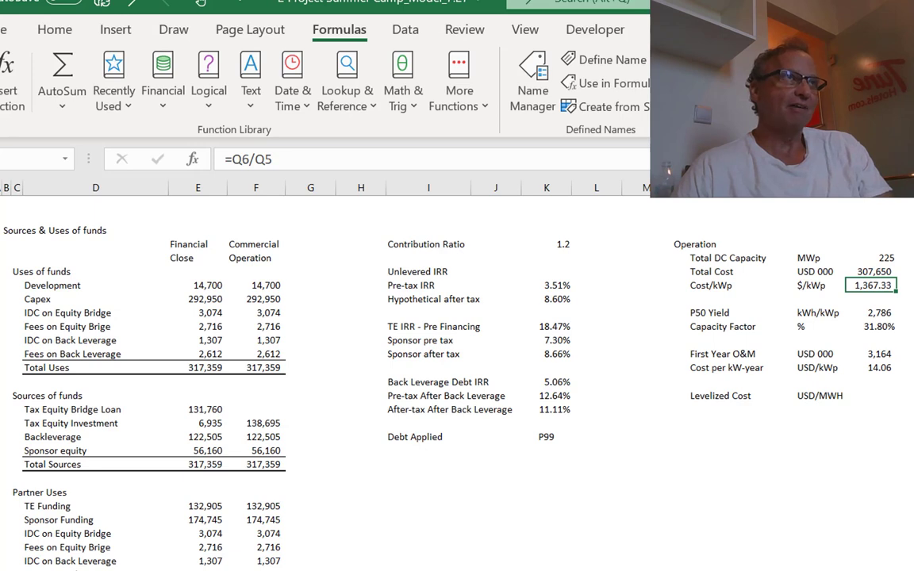
{"action": "key", "text": "Down"}
{"action": "key", "text": "Down"}
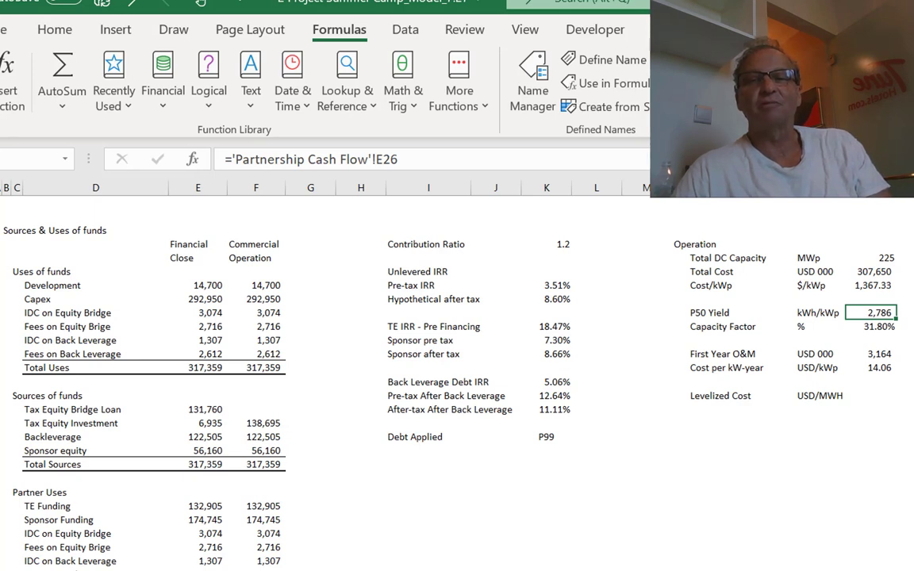
Inspect the Capacity Factor formula, the first-year O&M cost and the Levelized Cost row in the Operation block
{"action": "left_click", "coordinate": [872, 326]}
{"action": "left_click", "coordinate": [741, 326]}
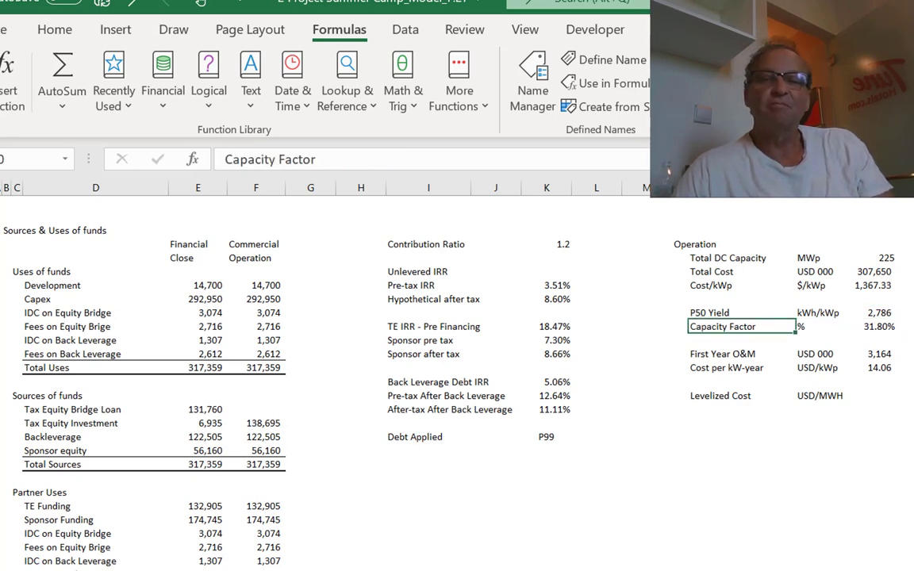
{"action": "left_click", "coordinate": [820, 326]}
{"action": "left_click", "coordinate": [872, 326]}
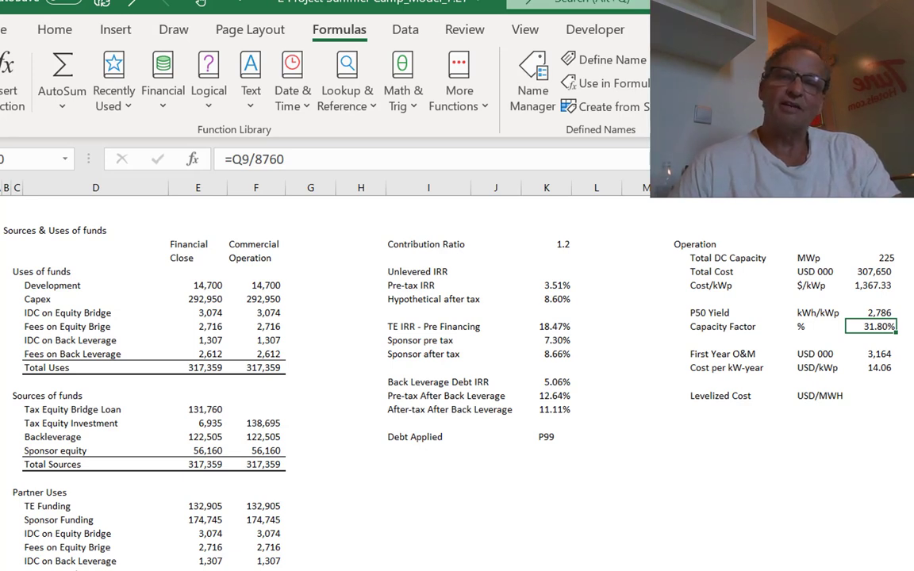
{"action": "key", "text": "Up"}
{"action": "key", "text": "Up"}
{"action": "key", "text": "Down"}
{"action": "key", "text": "Down"}
{"action": "key", "text": "Down"}
{"action": "key", "text": "Down"}
{"action": "key", "text": "Down"}
{"action": "key", "text": "Down"}
{"action": "key", "text": "Down"}
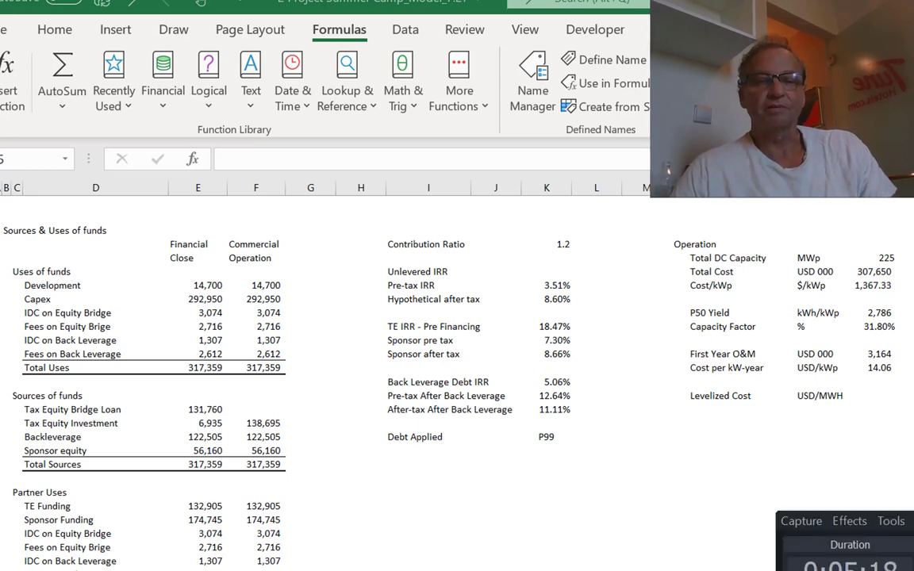
Switch to the assumptions (1).pdf document and read the project, revenue and CapEx spend schedule assumptions
{"action": "key", "text": "alt+Tab"}
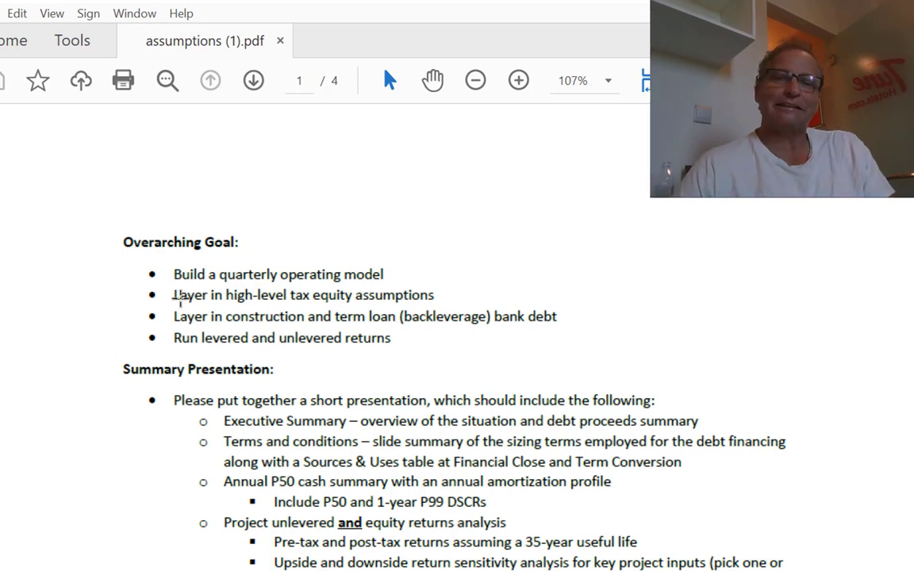
{"action": "scroll", "coordinate": [181, 296], "scroll_direction": "down", "scroll_amount": 8}
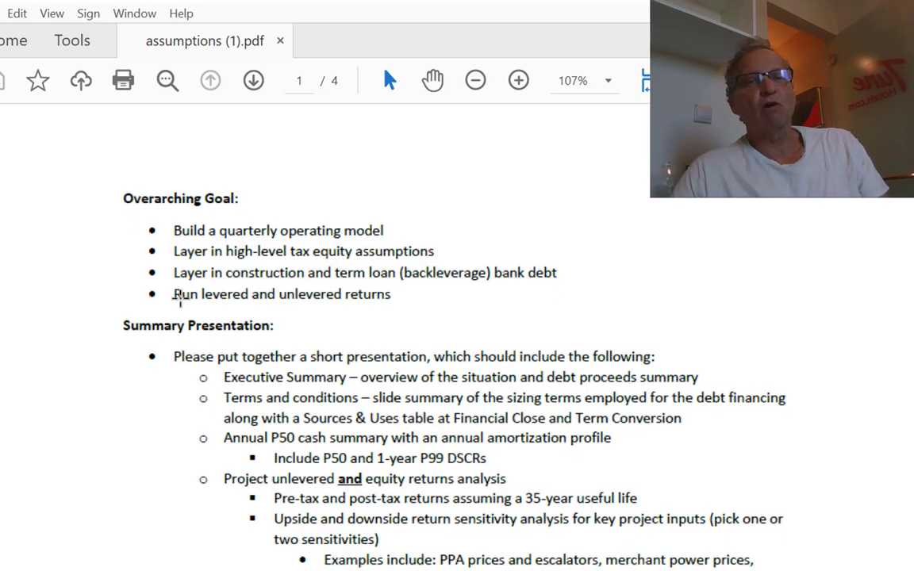
{"action": "scroll", "coordinate": [180, 297], "scroll_direction": "down", "scroll_amount": 12}
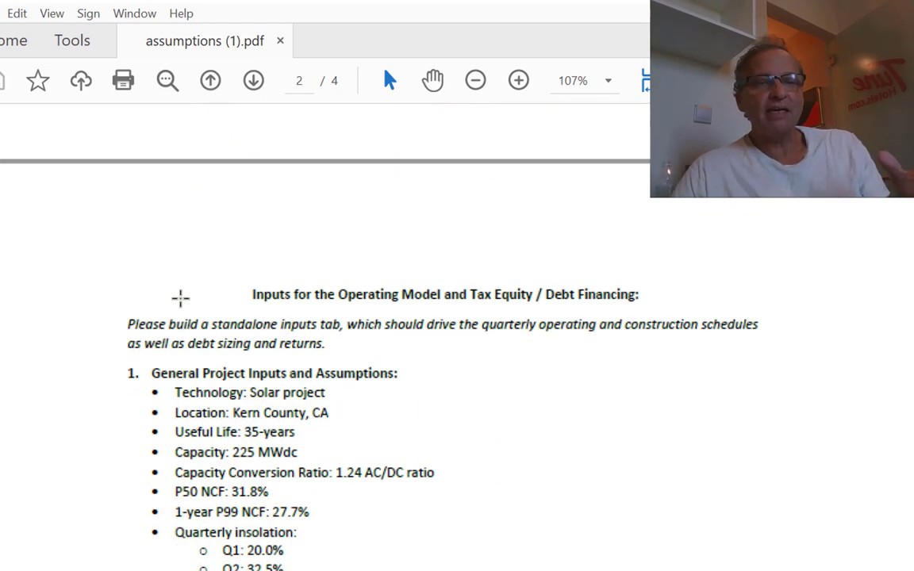
{"action": "scroll", "coordinate": [180, 298], "scroll_direction": "down", "scroll_amount": 14}
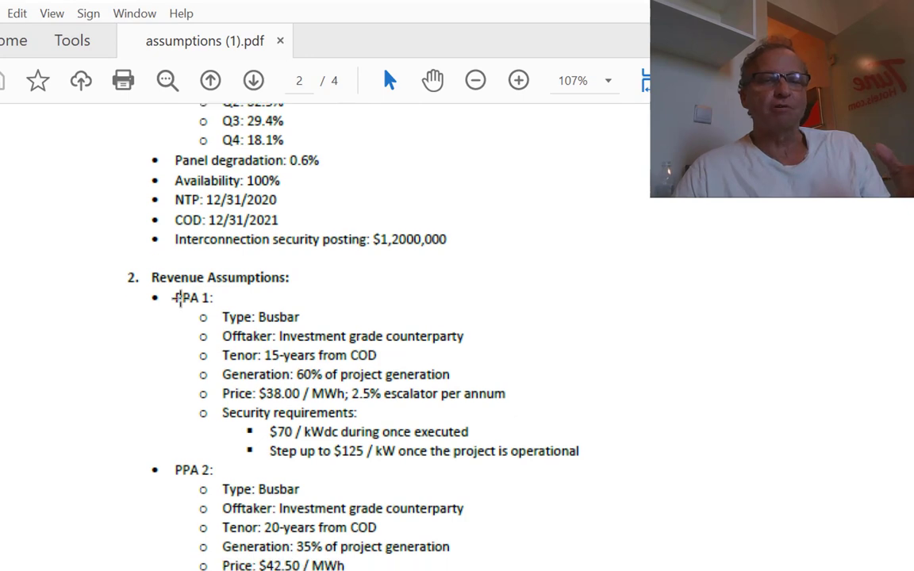
{"action": "scroll", "coordinate": [181, 298], "scroll_direction": "down", "scroll_amount": 18}
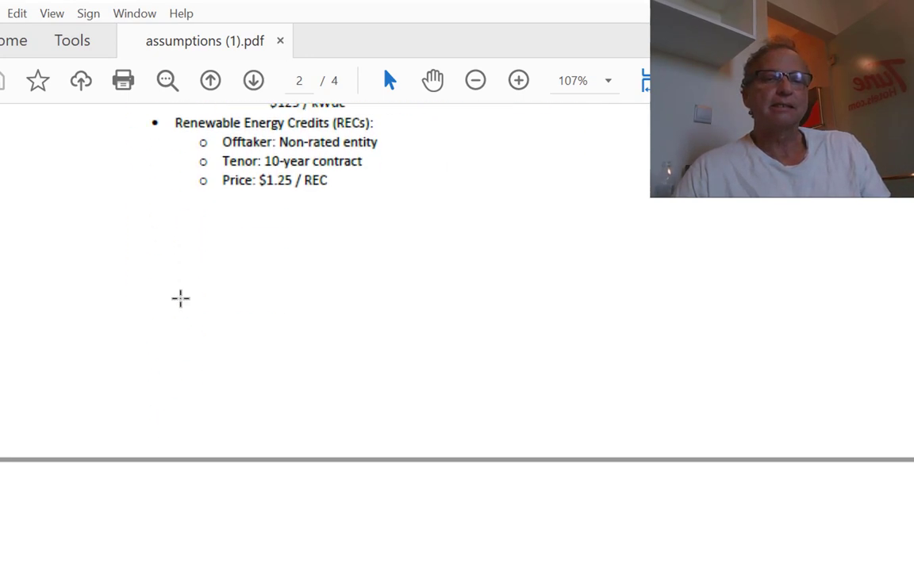
{"action": "scroll", "coordinate": [181, 298], "scroll_direction": "down", "scroll_amount": 11}
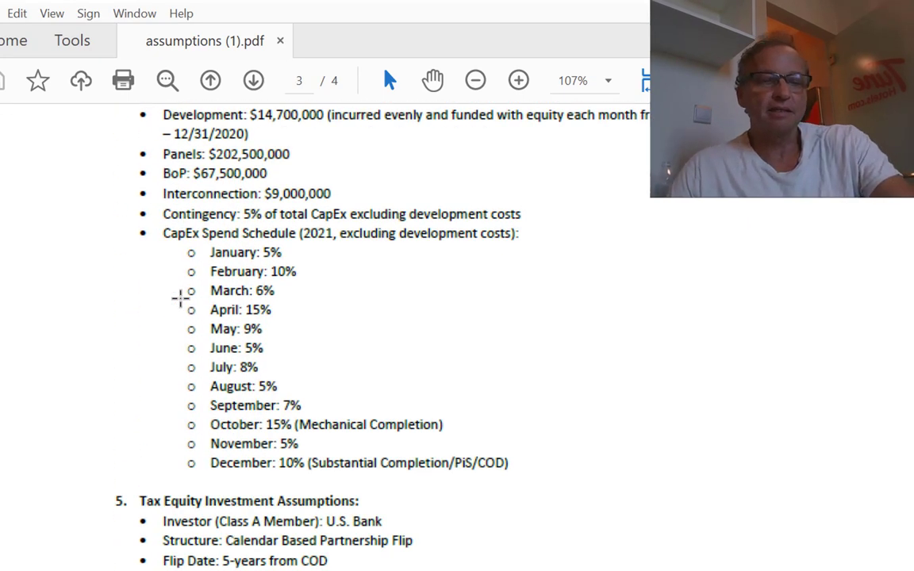
{"action": "key", "text": "ctrl+a"}
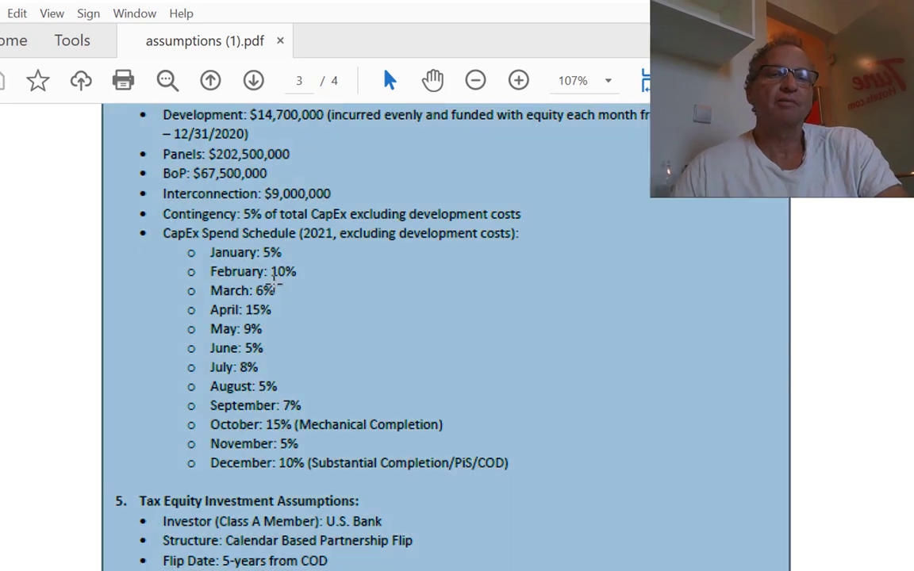
{"action": "left_click", "coordinate": [212, 284]}
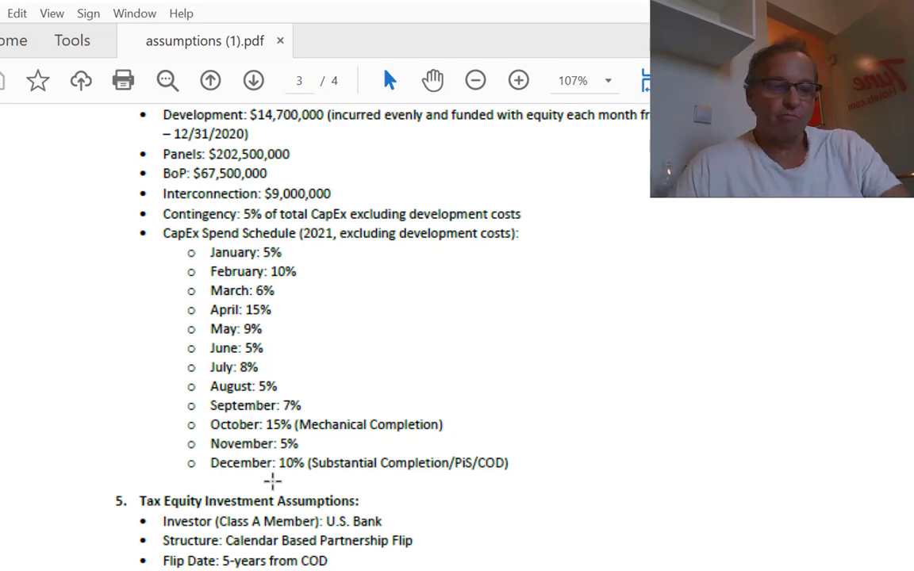
{"action": "scroll", "coordinate": [272, 481], "scroll_direction": "up", "scroll_amount": 20}
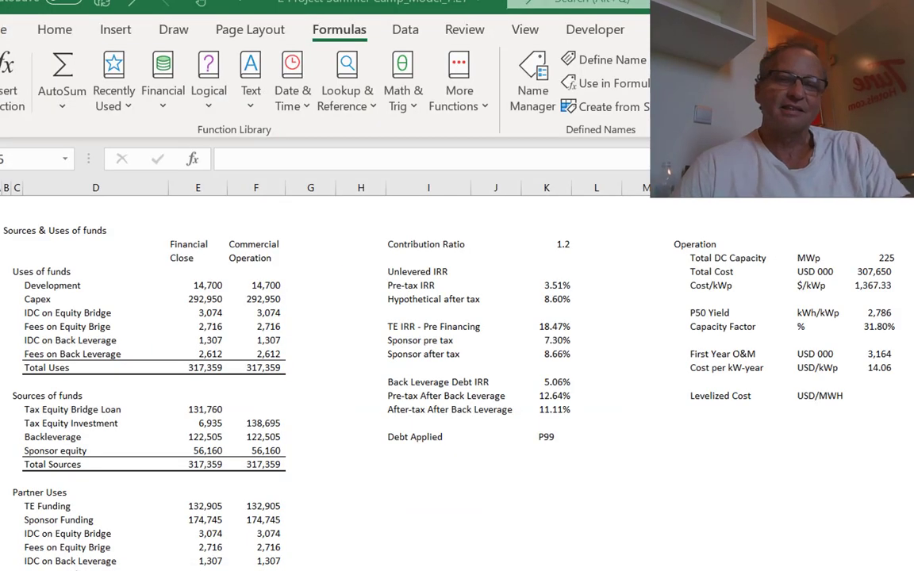
Return to the Excel model's partnership inputs and review the PPA, merchant price, renewable energy credit and fixed cost sections
{"action": "left_click", "coordinate": [809, 343]}
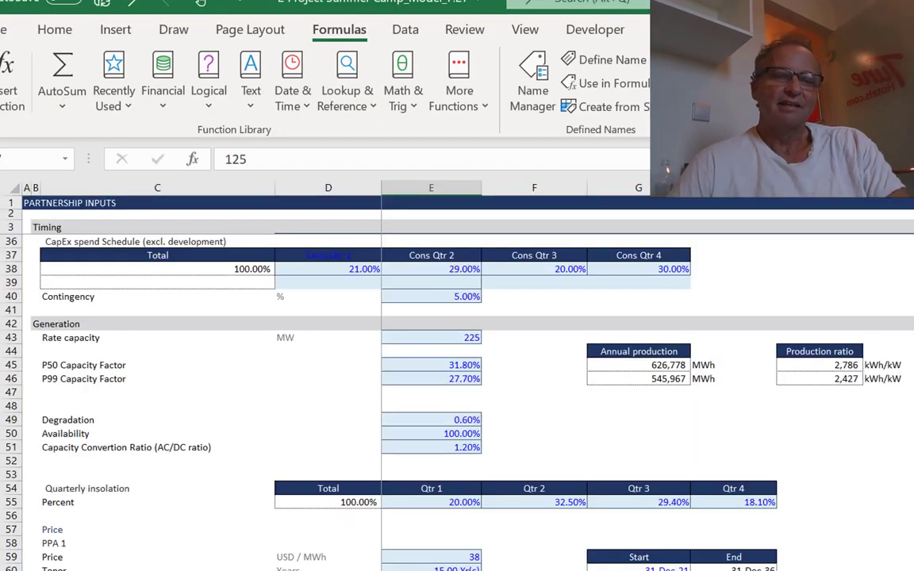
{"action": "key", "text": "Down"}
{"action": "key", "text": "Down"}
{"action": "key", "text": "Down"}
{"action": "key", "text": "Down"}
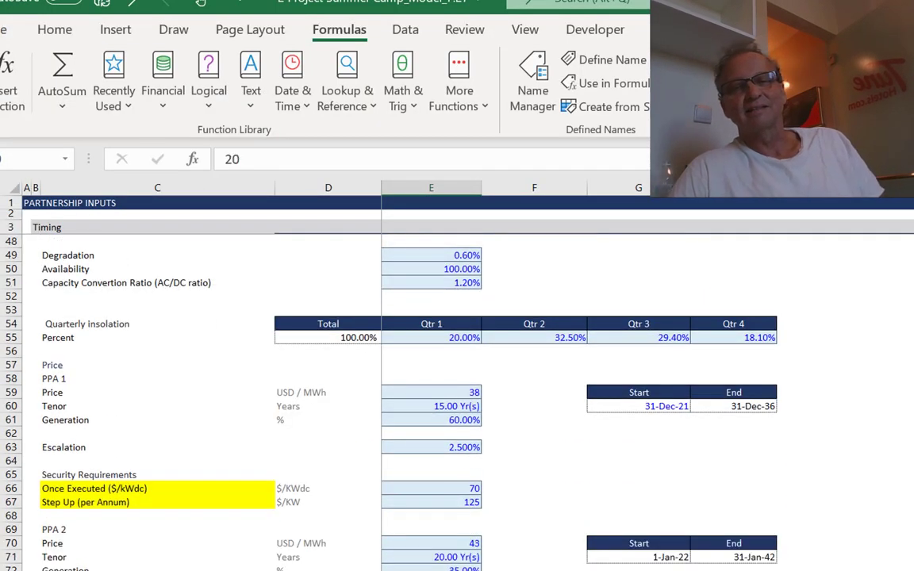
{"action": "key", "text": "Down"}
{"action": "key", "text": "Down"}
{"action": "key", "text": "Down"}
{"action": "key", "text": "Down"}
{"action": "key", "text": "Down"}
{"action": "key", "text": "Down"}
{"action": "key", "text": "Down"}
{"action": "key", "text": "Down"}
{"action": "key", "text": "Down"}
{"action": "key", "text": "Down"}
{"action": "key", "text": "Down"}
{"action": "key", "text": "Down"}
{"action": "key", "text": "Down"}
{"action": "key", "text": "Down"}
{"action": "key", "text": "Down"}
{"action": "key", "text": "Down"}
{"action": "key", "text": "Down"}
{"action": "key", "text": "Down"}
{"action": "key", "text": "Down"}
{"action": "key", "text": "Down"}
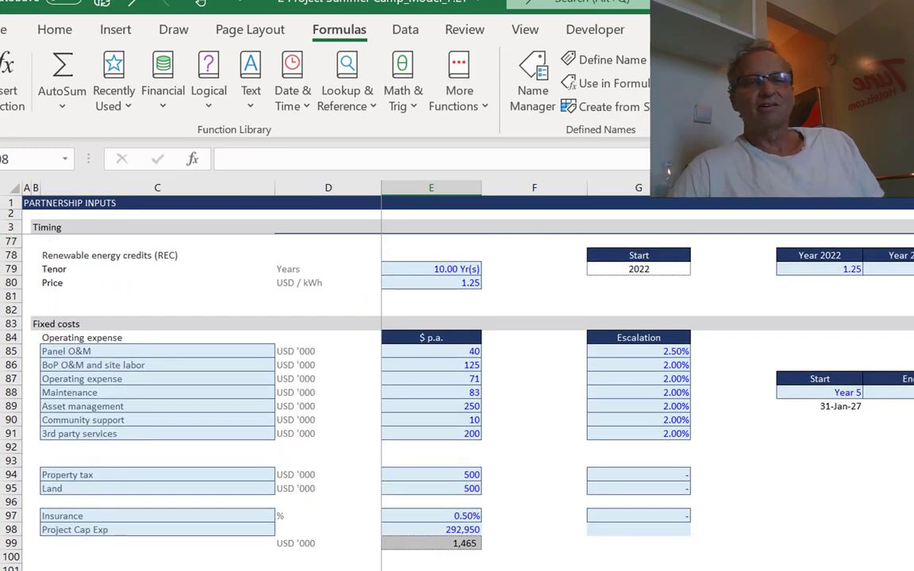
{"action": "key", "text": "Down"}
{"action": "key", "text": "Down"}
{"action": "key", "text": "Down"}
{"action": "key", "text": "Up"}
{"action": "key", "text": "Up"}
{"action": "key", "text": "Up"}
{"action": "key", "text": "Up"}
{"action": "key", "text": "Up"}
{"action": "key", "text": "Up"}
{"action": "key", "text": "Up"}
{"action": "key", "text": "Up"}
{"action": "key", "text": "Up"}
{"action": "key", "text": "Up"}
{"action": "key", "text": "Up"}
{"action": "key", "text": "Up"}
{"action": "key", "text": "Up"}
{"action": "key", "text": "Up"}
{"action": "key", "text": "Up"}
{"action": "key", "text": "Up"}
{"action": "key", "text": "Up"}
{"action": "key", "text": "Up"}
{"action": "key", "text": "Up"}
{"action": "key", "text": "Up"}
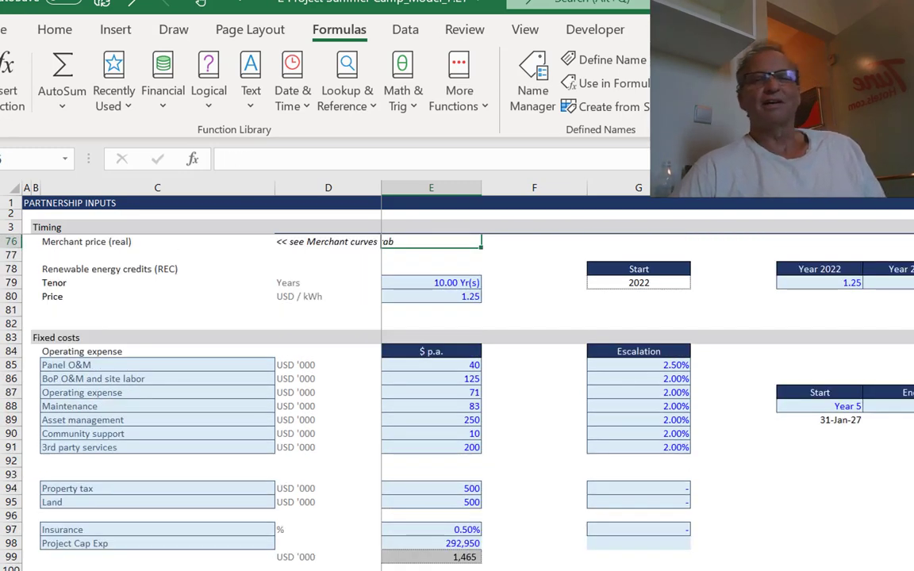
Review the partnership inputs from the fixed costs back up through generation, CapEx spend schedule, construction profile and timing
{"action": "key", "text": "Up"}
{"action": "key", "text": "Up"}
{"action": "key", "text": "Up"}
{"action": "key", "text": "Up"}
{"action": "key", "text": "Up"}
{"action": "key", "text": "Up"}
{"action": "key", "text": "Up"}
{"action": "key", "text": "Up"}
{"action": "key", "text": "Up"}
{"action": "key", "text": "Up"}
{"action": "key", "text": "Up"}
{"action": "key", "text": "Up"}
{"action": "key", "text": "Up"}
{"action": "key", "text": "Up"}
{"action": "key", "text": "Up"}
{"action": "key", "text": "Up"}
{"action": "key", "text": "Up"}
{"action": "key", "text": "Up"}
{"action": "key", "text": "Up"}
{"action": "key", "text": "Up"}
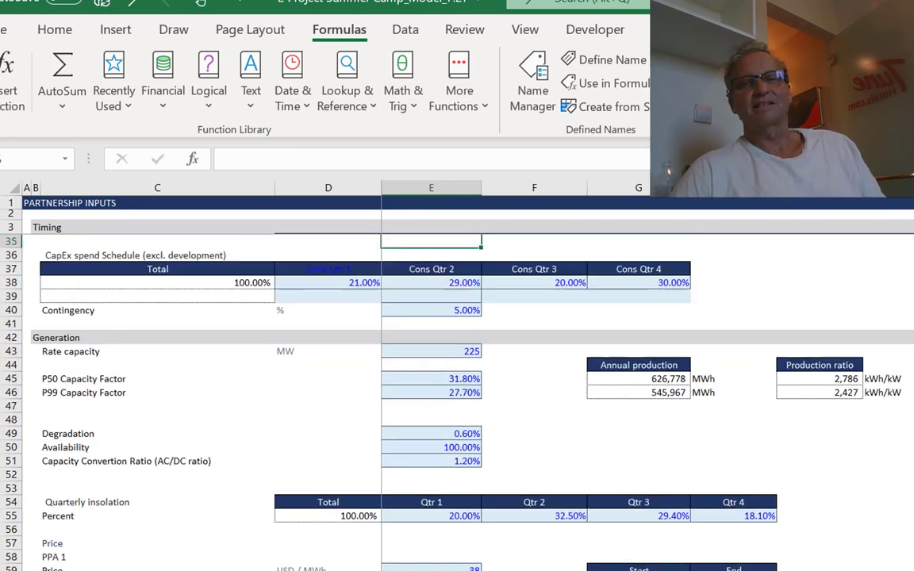
{"action": "key", "text": "Up"}
{"action": "key", "text": "Up"}
{"action": "key", "text": "Up"}
{"action": "key", "text": "Up"}
{"action": "key", "text": "Up"}
{"action": "key", "text": "Up"}
{"action": "key", "text": "Up"}
{"action": "key", "text": "Up"}
{"action": "key", "text": "Up"}
{"action": "key", "text": "Up"}
{"action": "key", "text": "Up"}
{"action": "key", "text": "Up"}
{"action": "key", "text": "Up"}
{"action": "key", "text": "Up"}
{"action": "key", "text": "Up"}
{"action": "key", "text": "Up"}
{"action": "key", "text": "Up"}
{"action": "key", "text": "Up"}
{"action": "key", "text": "Up"}
{"action": "key", "text": "Up"}
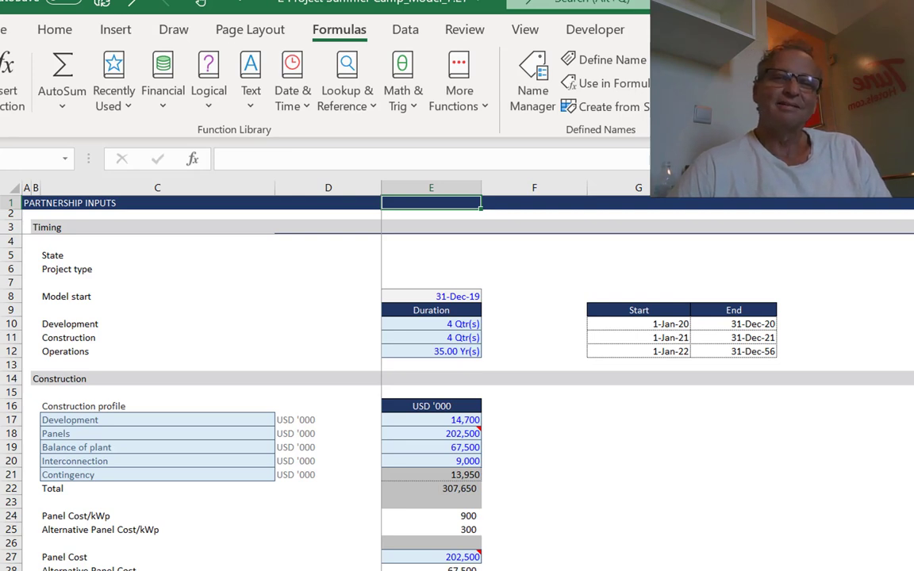
Examine the project timing dates, construction costs, CapEx spend schedule, generation and PPA 1 inputs
{"action": "left_click", "coordinate": [640, 504]}
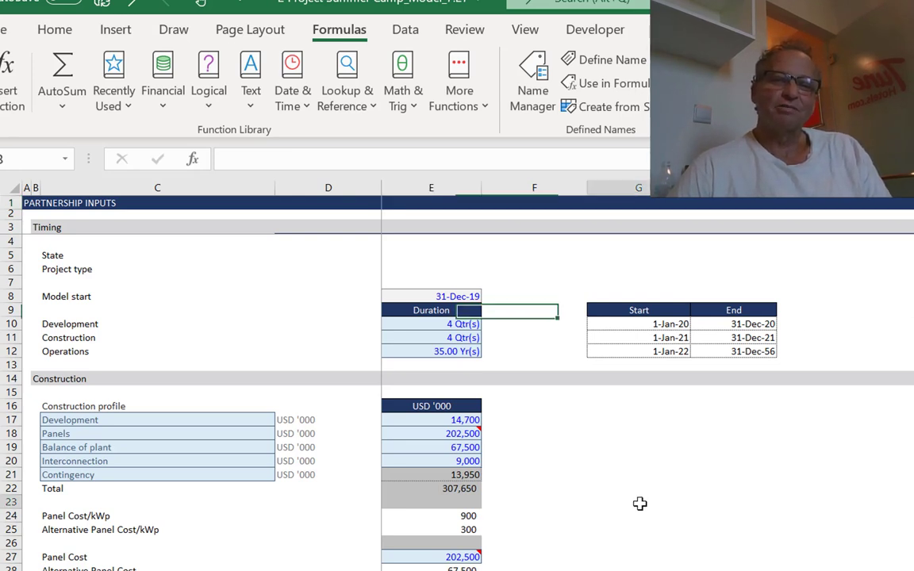
{"action": "key", "text": "Down"}
{"action": "key", "text": "Down"}
{"action": "key", "text": "Down"}
{"action": "key", "text": "Down"}
{"action": "key", "text": "Down"}
{"action": "key", "text": "Down"}
{"action": "key", "text": "Down"}
{"action": "key", "text": "Down"}
{"action": "key", "text": "Down"}
{"action": "key", "text": "Down"}
{"action": "key", "text": "Down"}
{"action": "key", "text": "Down"}
{"action": "key", "text": "Down"}
{"action": "key", "text": "Down"}
{"action": "key", "text": "Down"}
{"action": "key", "text": "Down"}
{"action": "key", "text": "Down"}
{"action": "key", "text": "Down"}
{"action": "key", "text": "Down"}
{"action": "key", "text": "Down"}
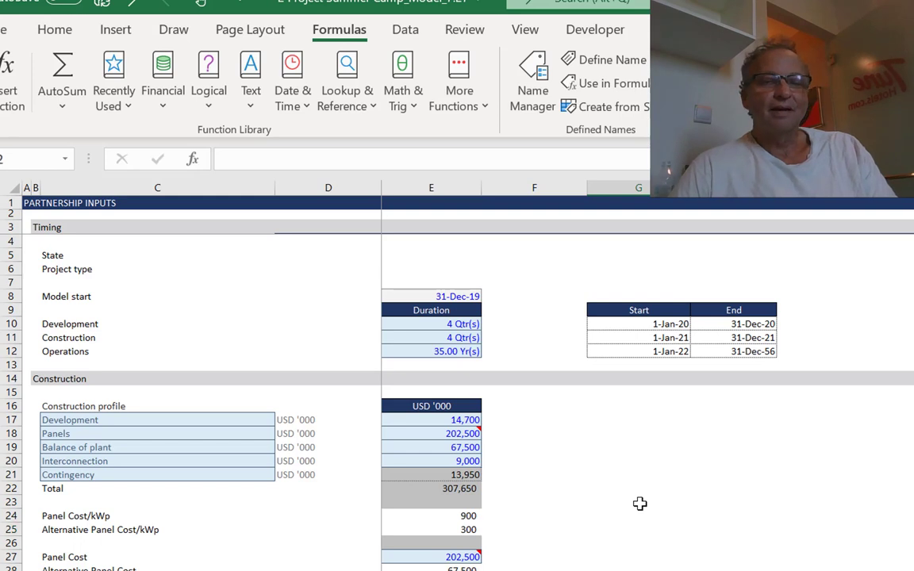
{"action": "key", "text": "Up"}
{"action": "key", "text": "Up"}
{"action": "key", "text": "Up"}
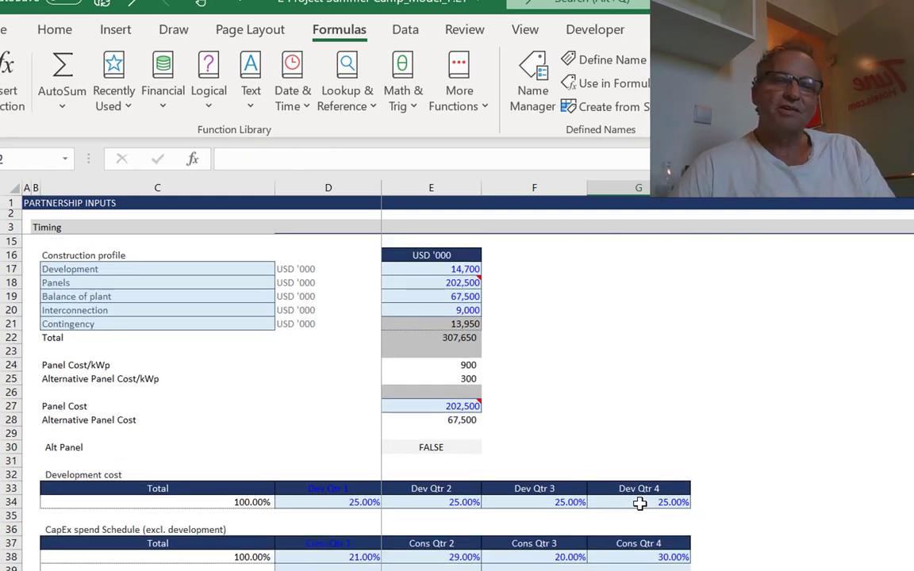
{"action": "key", "text": "Down"}
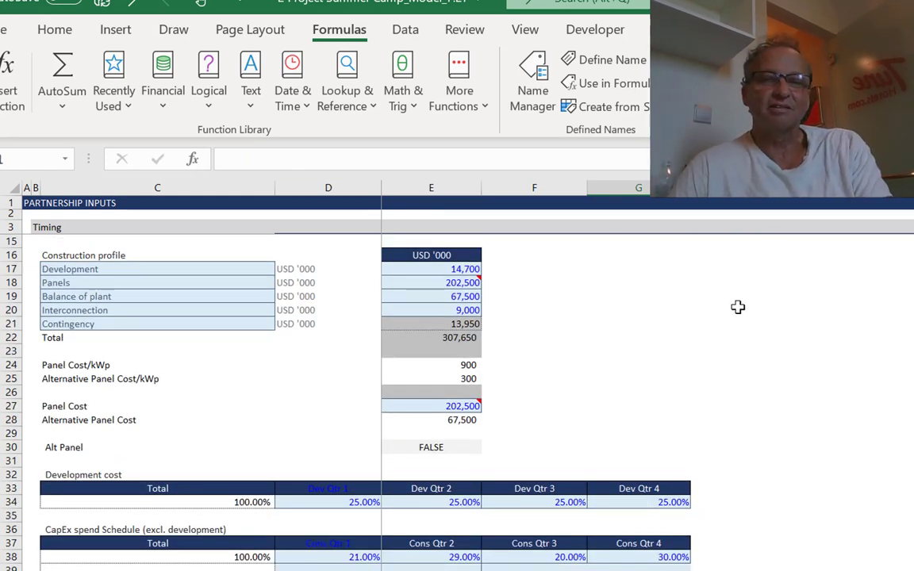
{"action": "key", "text": "Down"}
{"action": "key", "text": "Down"}
{"action": "key", "text": "Down"}
{"action": "key", "text": "Down"}
{"action": "key", "text": "Down"}
{"action": "key", "text": "Down"}
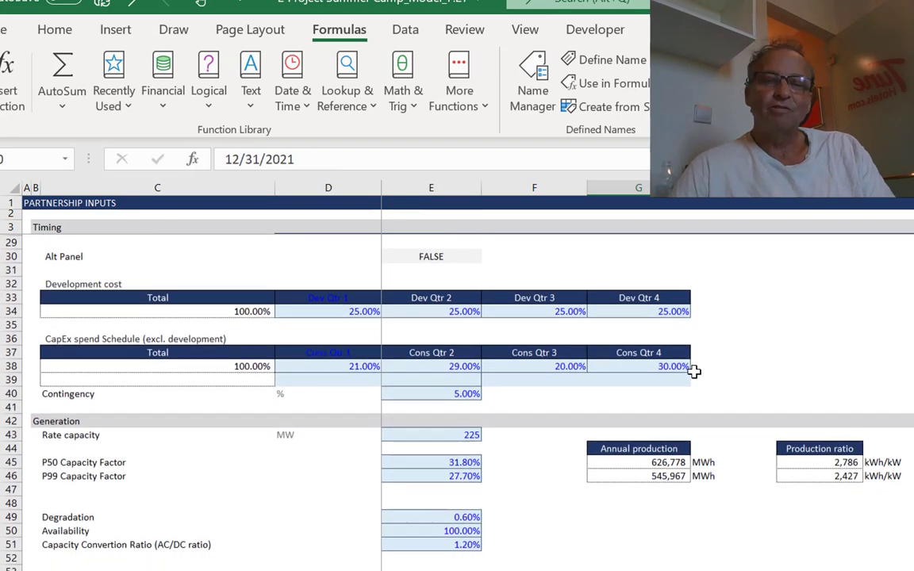
{"action": "key", "text": "Down"}
{"action": "key", "text": "Down"}
{"action": "key", "text": "Down"}
{"action": "key", "text": "Down"}
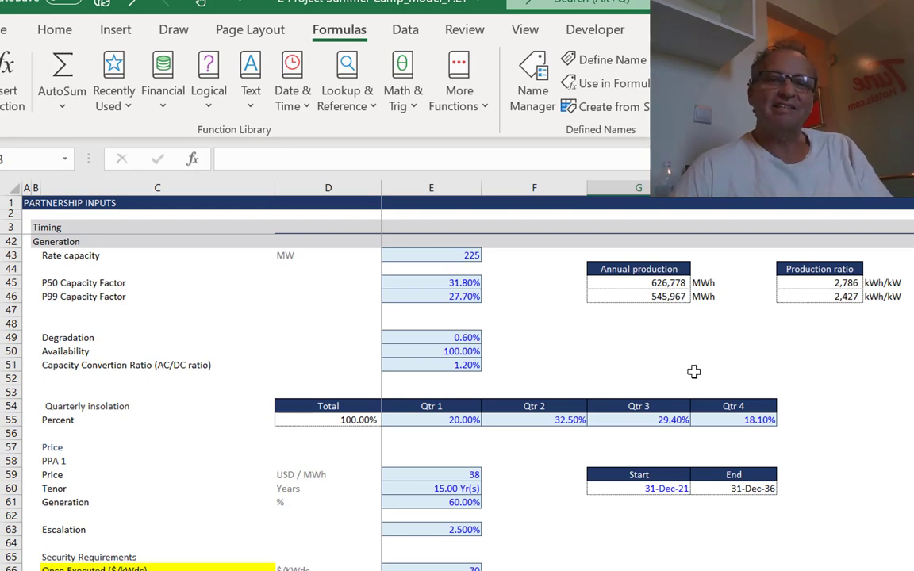
Insert two blank rows directly above the PPA 1 heading in the Price section
{"action": "key", "text": "Up"}
{"action": "key", "text": "Up"}
{"action": "key", "text": "Left"}
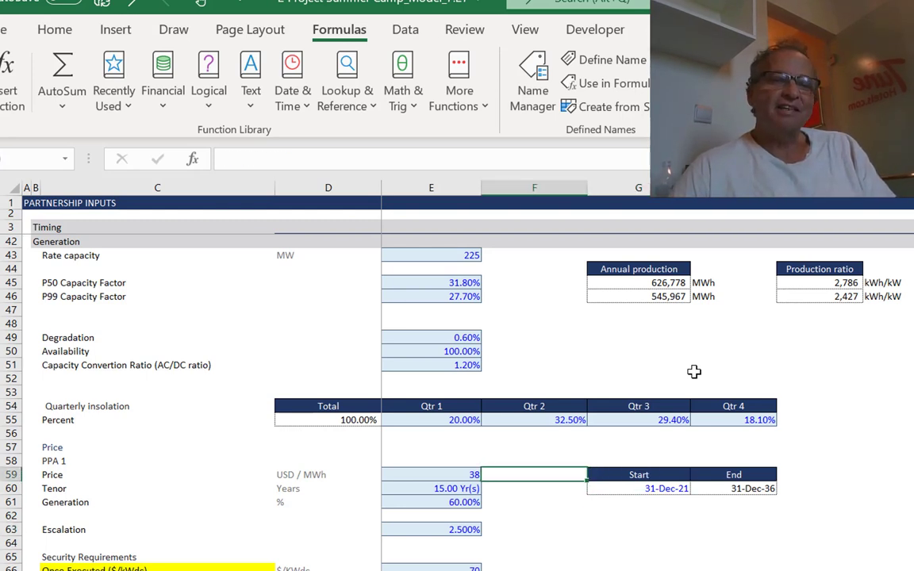
{"action": "key", "text": "Home"}
{"action": "key", "text": "Up"}
{"action": "key", "text": "shift+space"}
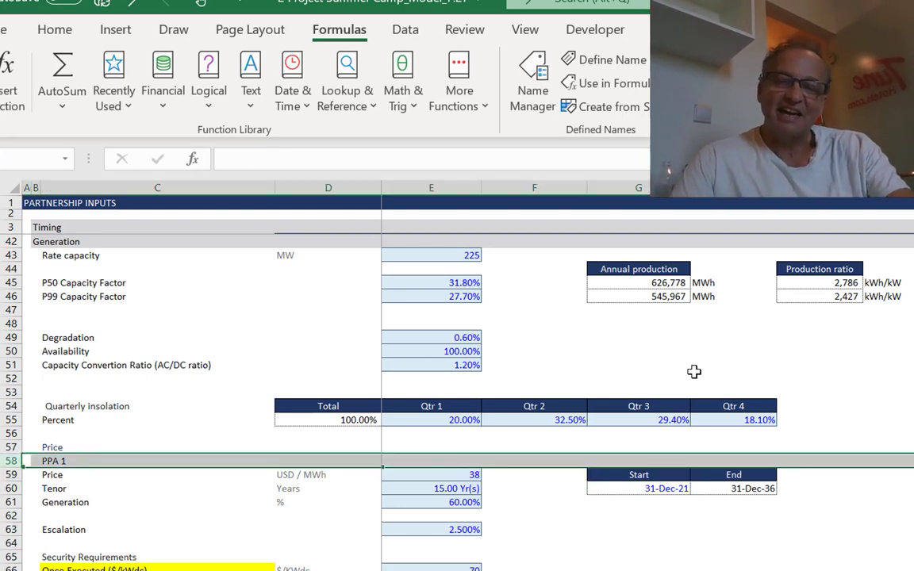
{"action": "key", "text": "ctrl+shift+plus"}
{"action": "key", "text": "ctrl+shift+plus"}
{"action": "key", "text": "Down"}
{"action": "key", "text": "Down"}
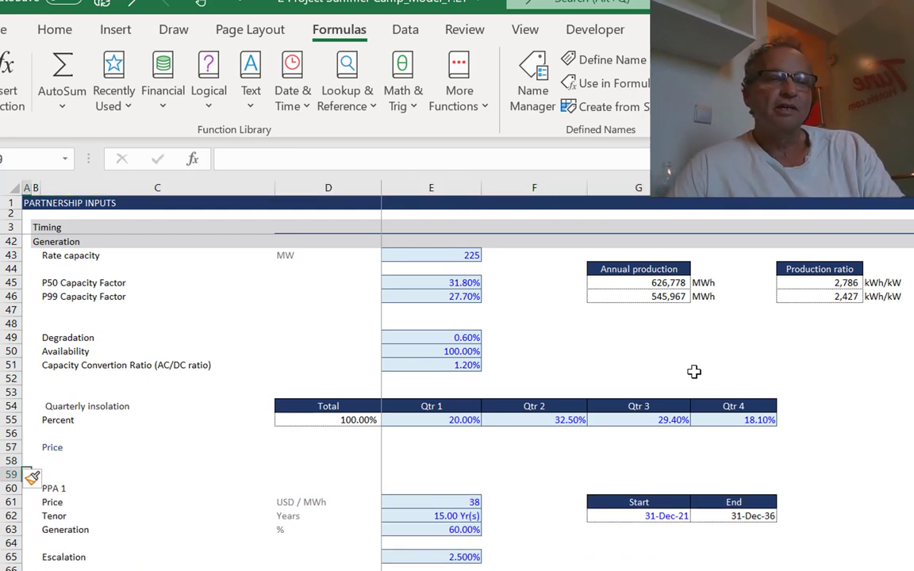
Cut the Start heading and its date from G61:G62 in the PPA 1 block
{"action": "key", "text": "Right"}
{"action": "key", "text": "Right"}
{"action": "key", "text": "Right"}
{"action": "key", "text": "Right"}
{"action": "key", "text": "Right"}
{"action": "key", "text": "Right"}
{"action": "key", "text": "Down"}
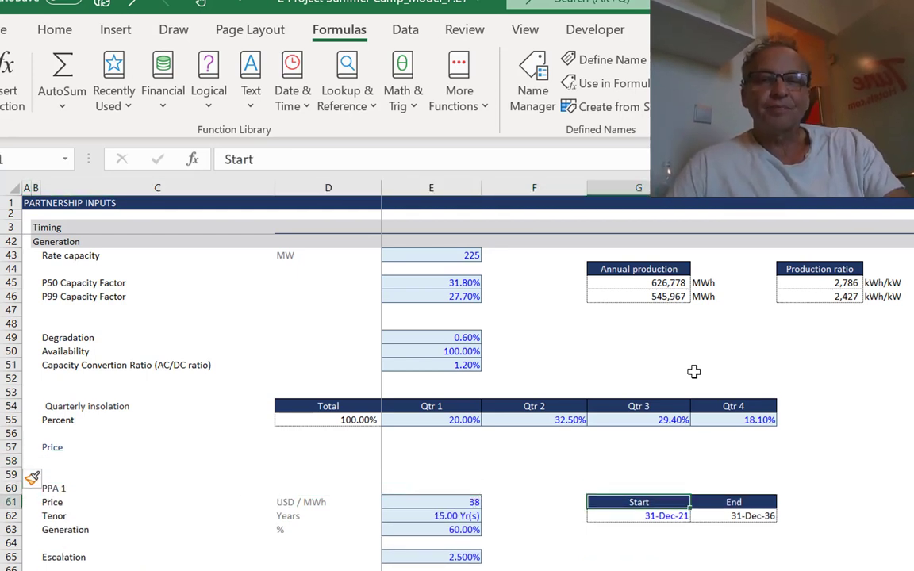
{"action": "key", "text": "shift+Down"}
{"action": "key", "text": "ctrl+c"}
{"action": "key", "text": "Up"}
{"action": "key", "text": "Up"}
{"action": "key", "text": "Up"}
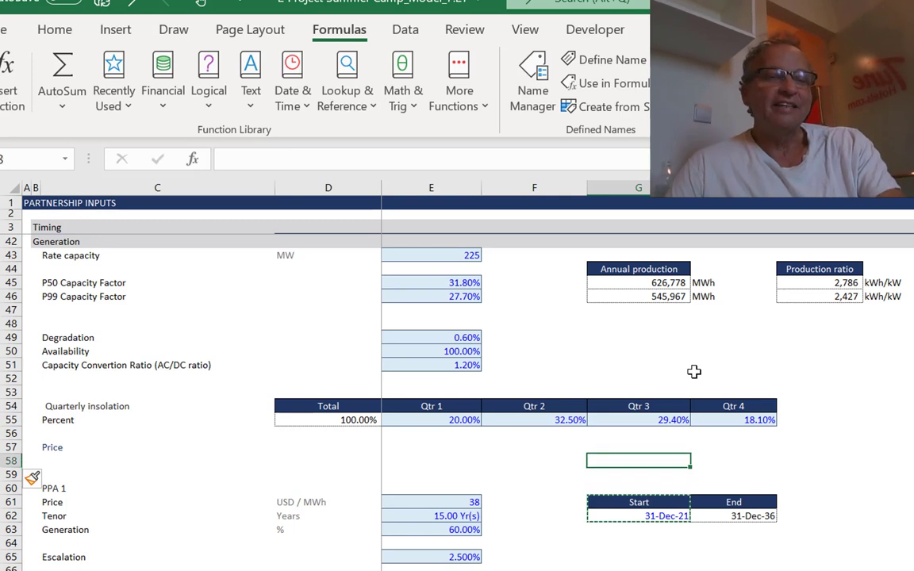
Try to place the cut Start cells above Qtr 4 of the quarterly insolation table, and undo the paste
{"action": "key", "text": "Left"}
{"action": "key", "text": "Left"}
{"action": "key", "text": "Up"}
{"action": "key", "text": "Up"}
{"action": "key", "text": "Up"}
{"action": "key", "text": "Up"}
{"action": "key", "text": "Up"}
{"action": "key", "text": "Up"}
{"action": "key", "text": "Right"}
{"action": "key", "text": "Right"}
{"action": "key", "text": "Right"}
{"action": "key", "text": "Down"}
{"action": "key", "text": "Down"}
{"action": "key", "text": "Down"}
{"action": "key", "text": "Down"}
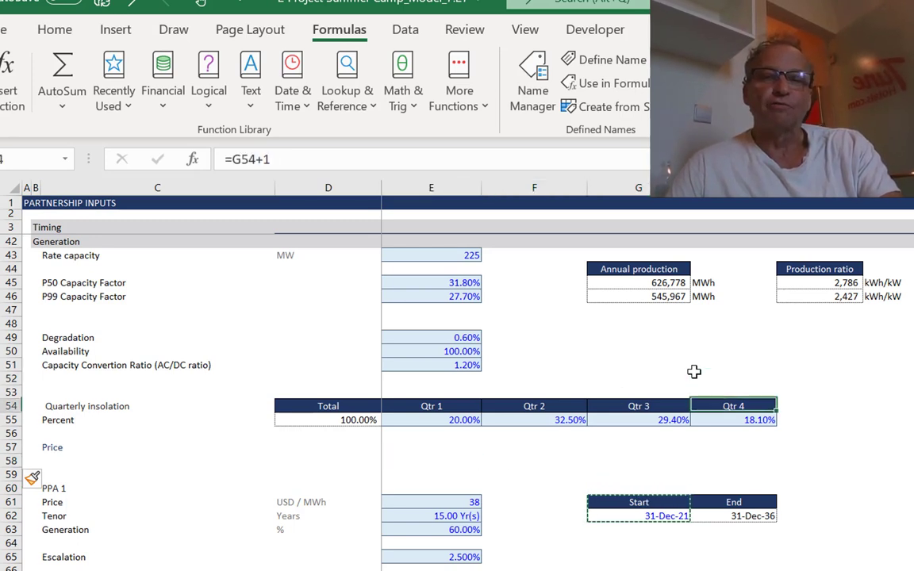
{"action": "key", "text": "Left"}
{"action": "key", "text": "Left"}
{"action": "key", "text": "Left"}
{"action": "key", "text": "Down"}
{"action": "key", "text": "Down"}
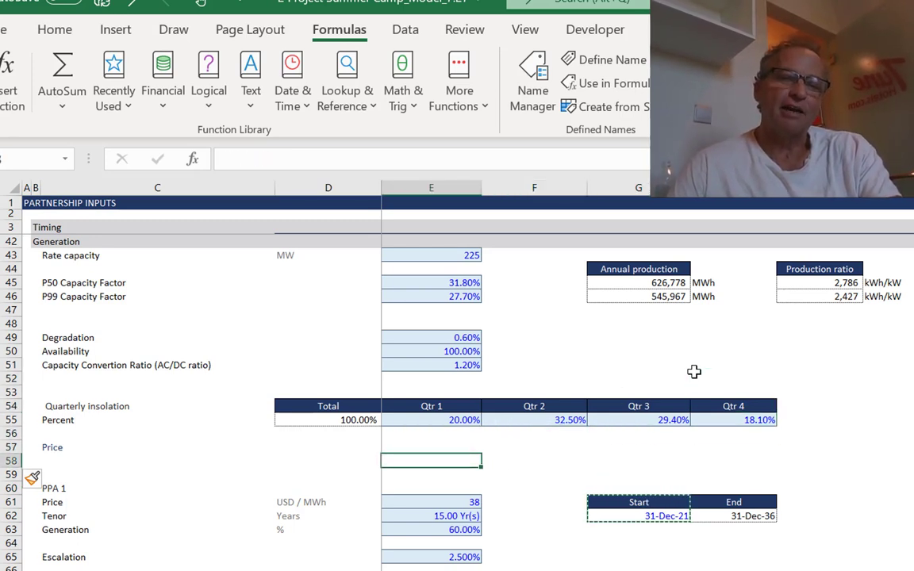
{"action": "key", "text": "Up"}
{"action": "key", "text": "Up"}
{"action": "key", "text": "Up"}
{"action": "key", "text": "Up"}
{"action": "key", "text": "Up"}
{"action": "key", "text": "Up"}
{"action": "key", "text": "Right"}
{"action": "key", "text": "Right"}
{"action": "key", "text": "Right"}
{"action": "key", "text": "ctrl+v"}
{"action": "key", "text": "ctrl+z"}
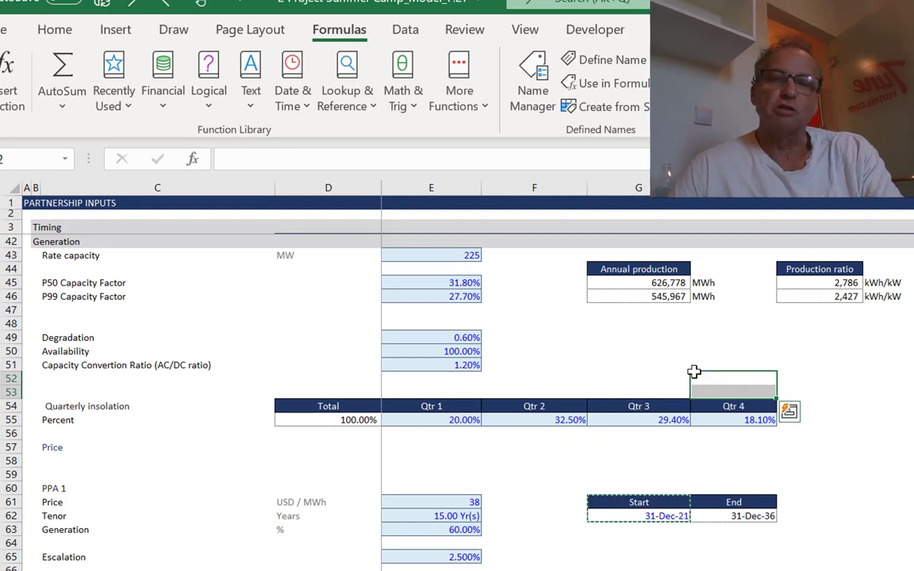
Move the cut Start heading and date to E58:E59, in the blank rows above PPA 1
{"action": "key", "text": "Left"}
{"action": "key", "text": "Left"}
{"action": "key", "text": "Left"}
{"action": "key", "text": "Down"}
{"action": "key", "text": "Down"}
{"action": "key", "text": "Down"}
{"action": "key", "text": "Down"}
{"action": "key", "text": "Down"}
{"action": "key", "text": "Down"}
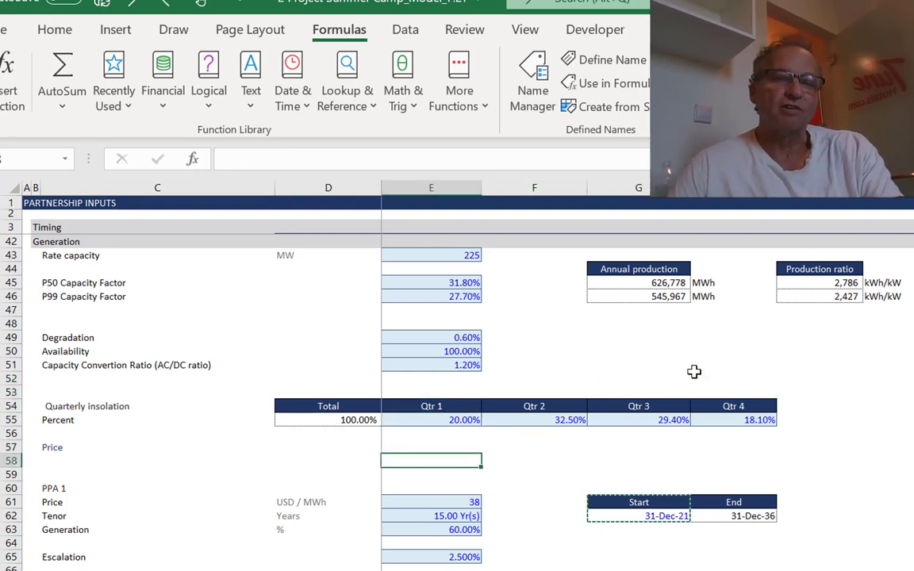
{"action": "key", "text": "ctrl+v"}
{"action": "key", "text": "Right"}
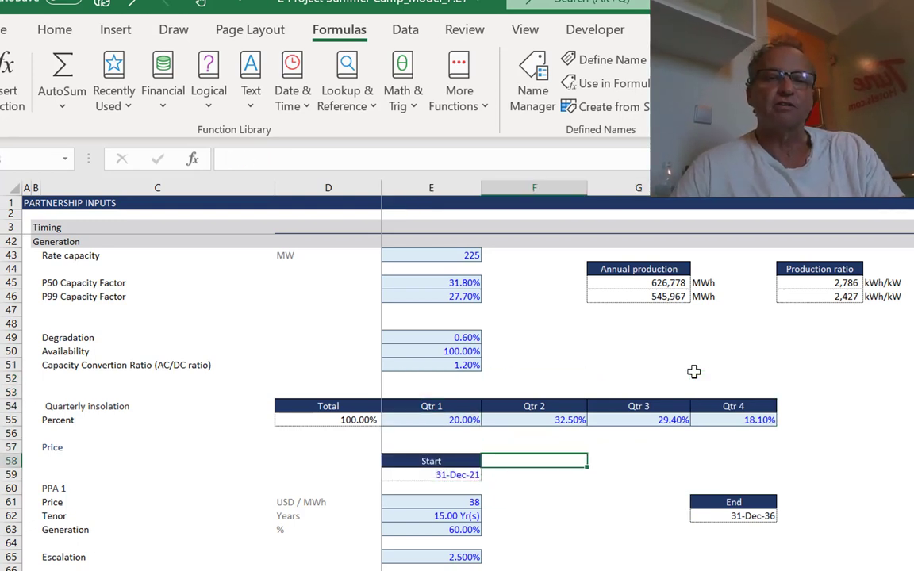
Insert two more blank rows between the Start date in E59 and the PPA 1 heading
{"action": "key", "text": "Down"}
{"action": "key", "text": "Down"}
{"action": "key", "text": "Right"}
{"action": "key", "text": "Down"}
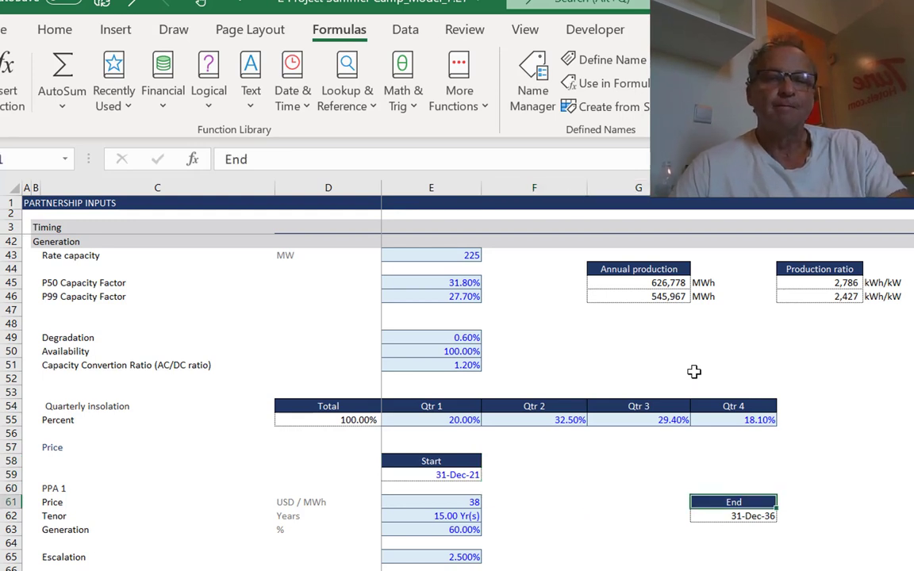
{"action": "key", "text": "Left"}
{"action": "key", "text": "Left"}
{"action": "key", "text": "Left"}
{"action": "key", "text": "Left"}
{"action": "key", "text": "Left"}
{"action": "key", "text": "Left"}
{"action": "key", "text": "Left"}
{"action": "key", "text": "Up"}
{"action": "key", "text": "shift+space"}
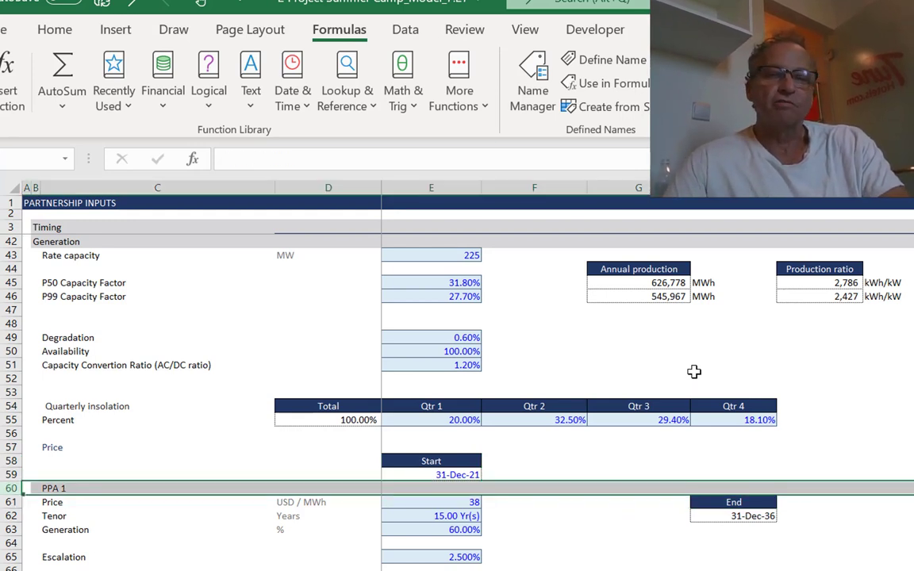
{"action": "key", "text": "ctrl+shift+plus"}
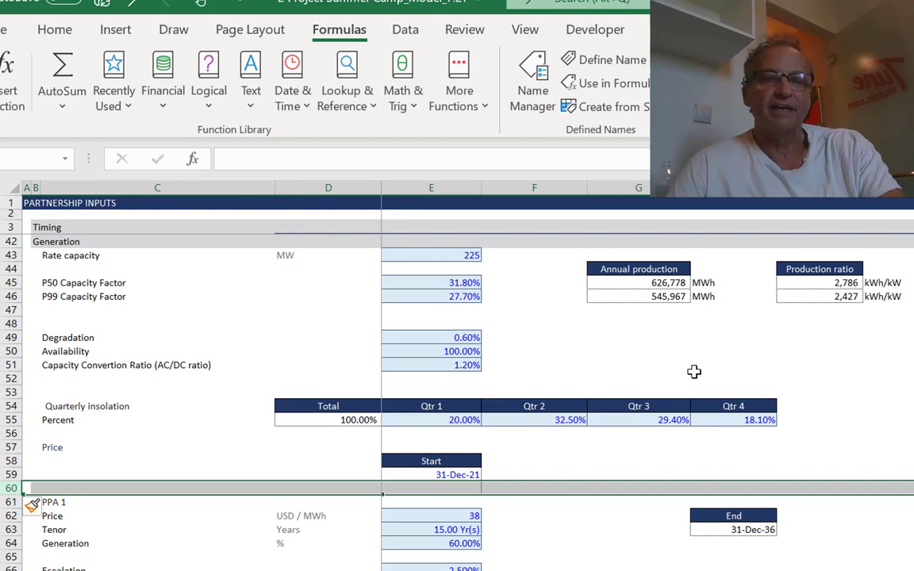
{"action": "key", "text": "ctrl+shift+plus"}
{"action": "key", "text": "Down"}
{"action": "key", "text": "Right"}
{"action": "key", "text": "Right"}
{"action": "key", "text": "Right"}
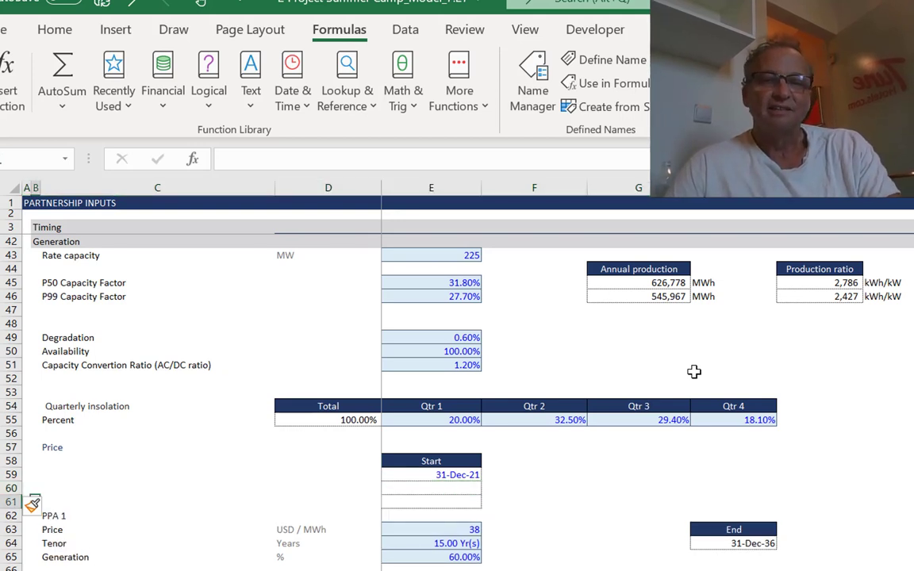
Move the End heading and its date from H63:H64 to E61:E62, below the Start date
{"action": "key", "text": "Right"}
{"action": "key", "text": "Right"}
{"action": "key", "text": "Right"}
{"action": "key", "text": "Down"}
{"action": "key", "text": "Down"}
{"action": "key", "text": "Right"}
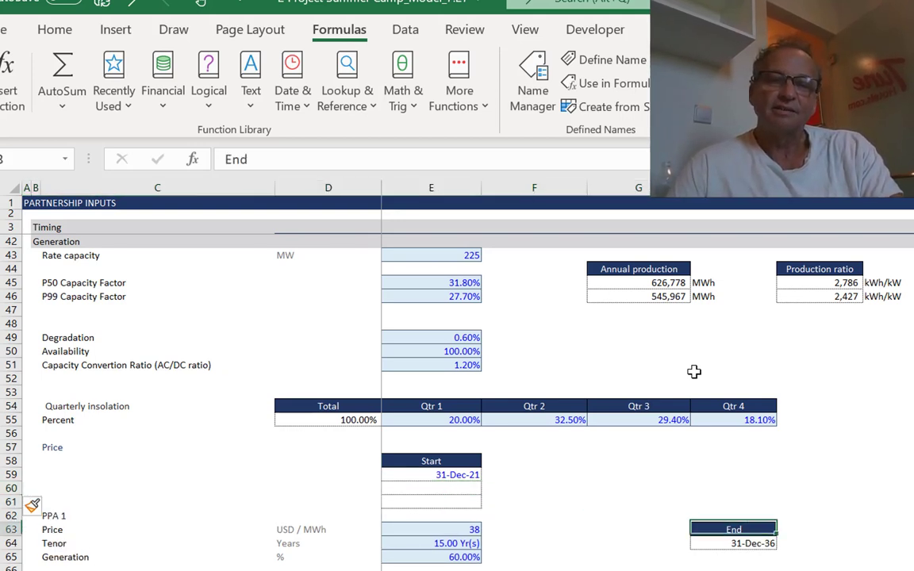
{"action": "key", "text": "shift+Down"}
{"action": "key", "text": "alt+shift+F10"}
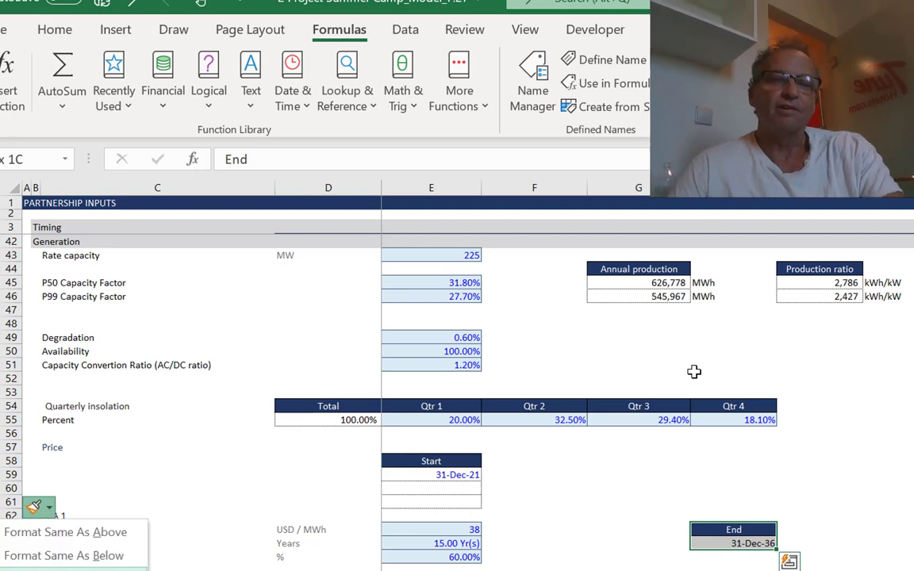
{"action": "key", "text": "Down"}
{"action": "key", "text": "Return"}
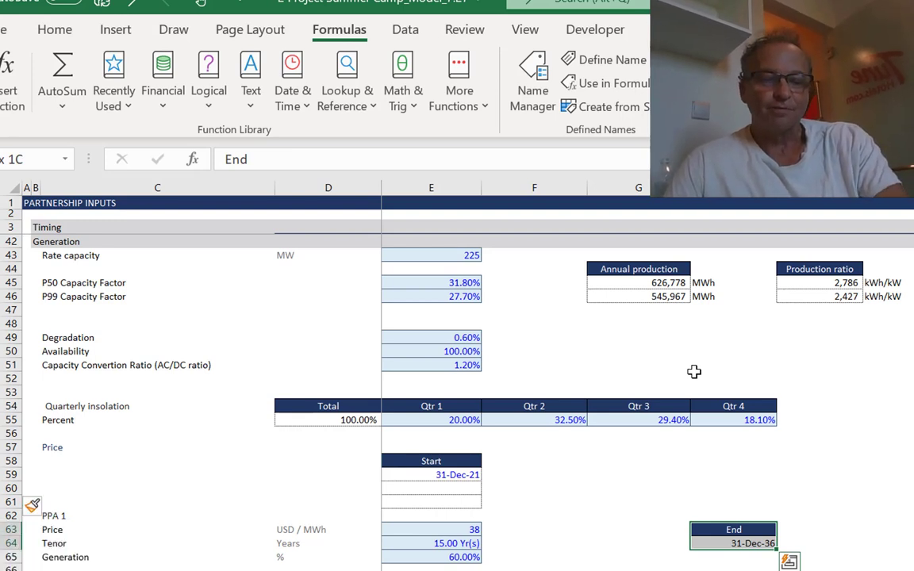
{"action": "key", "text": "ctrl+c"}
{"action": "key", "text": "Up"}
{"action": "key", "text": "Up"}
{"action": "key", "text": "Left"}
{"action": "key", "text": "Left"}
{"action": "key", "text": "Left"}
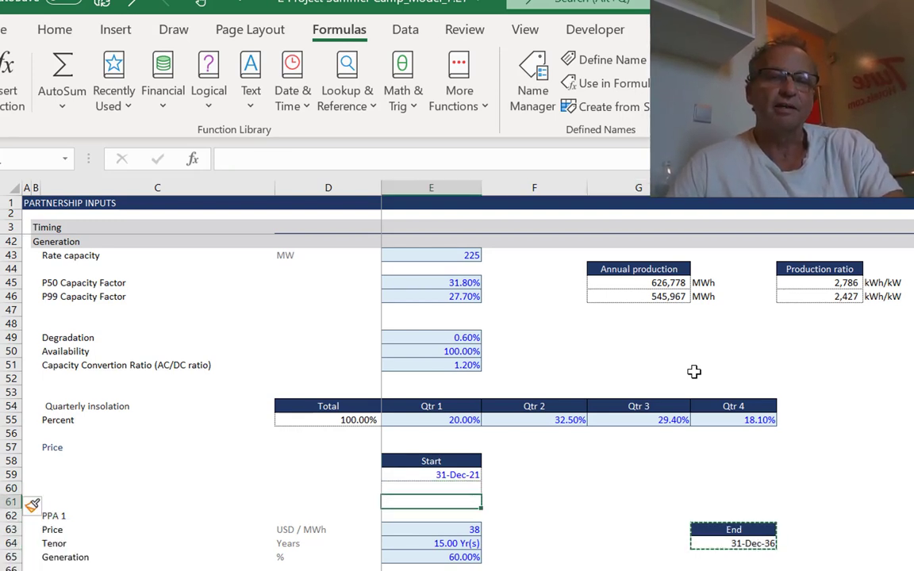
{"action": "key", "text": "ctrl+v"}
Insert a blank row between the PPA 1 heading and its Price row
{"action": "key", "text": "Down"}
{"action": "key", "text": "Down"}
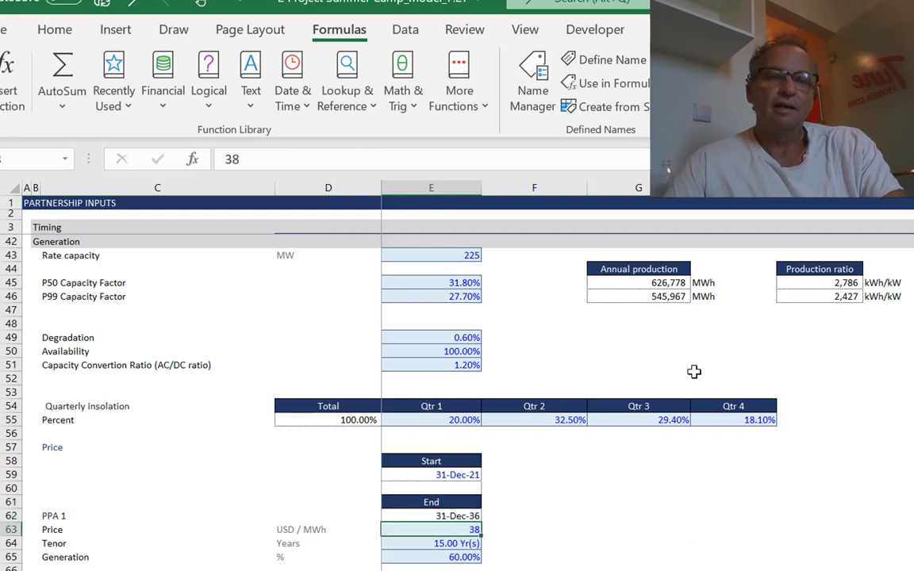
{"action": "key", "text": "shift+space"}
{"action": "key", "text": "ctrl+shift+plus"}
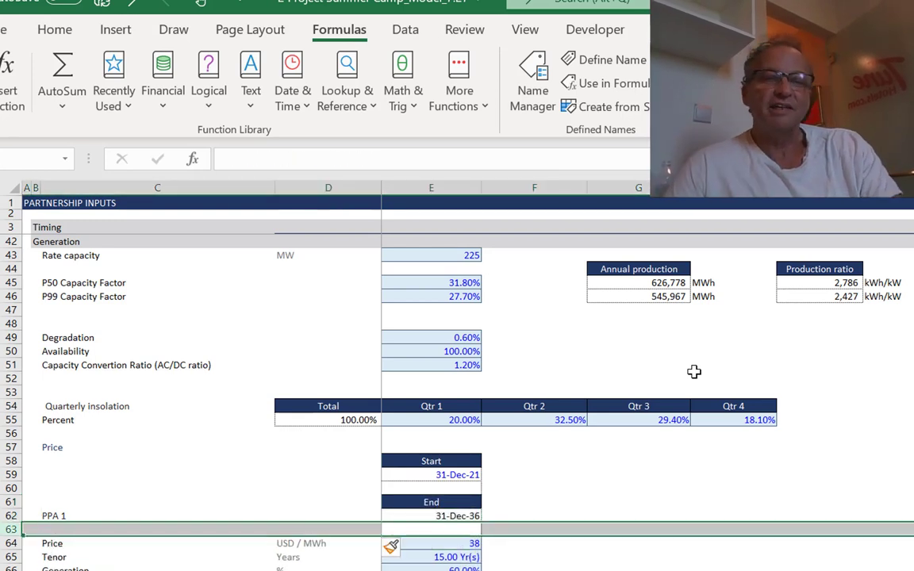
Move the Start heading from E58 to C59, so it labels the start date in the same row
{"action": "key", "text": "Up"}
{"action": "key", "text": "Up"}
{"action": "key", "text": "Up"}
{"action": "key", "text": "Up"}
{"action": "key", "text": "Up"}
{"action": "key", "text": "Down"}
{"action": "key", "text": "shift+Up"}
{"action": "key", "text": "ctrl+c"}
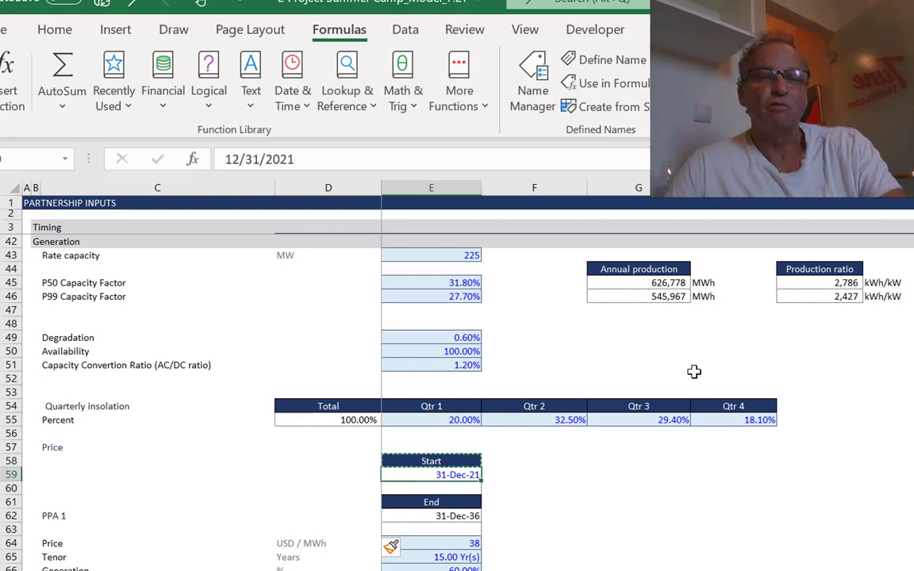
{"action": "key", "text": "Left"}
{"action": "key", "text": "Left"}
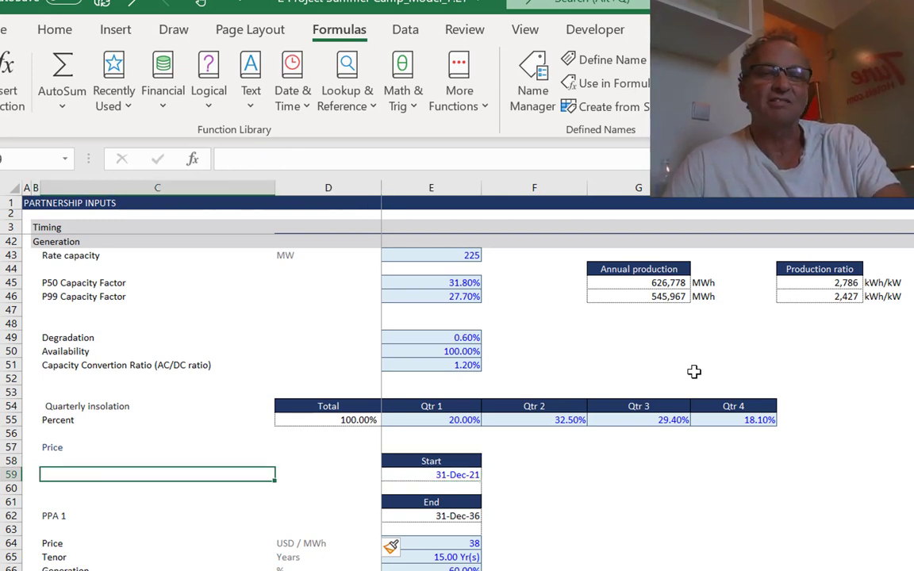
{"action": "key", "text": "ctrl+v"}
Move the End heading from E61 to C61, in the label column
{"action": "key", "text": "Down"}
{"action": "key", "text": "Down"}
{"action": "key", "text": "Down"}
{"action": "key", "text": "Up"}
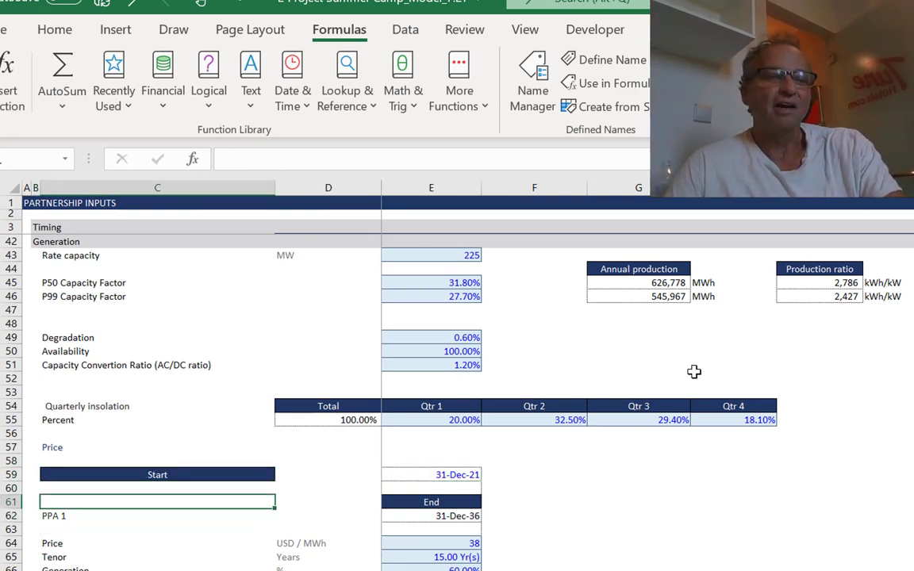
{"action": "key", "text": "Right"}
{"action": "key", "text": "Right"}
{"action": "key", "text": "ctrl+x"}
{"action": "key", "text": "Left"}
{"action": "key", "text": "Left"}
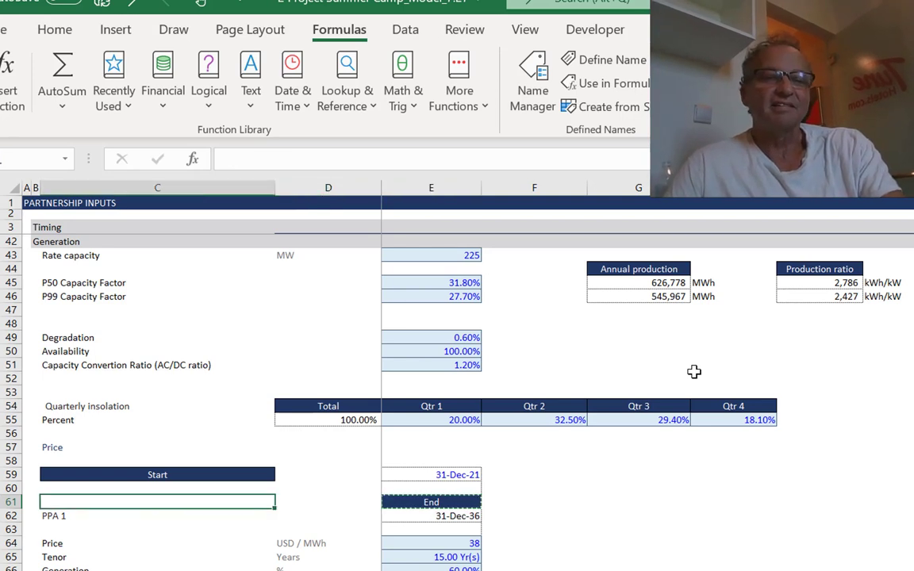
{"action": "key", "text": "ctrl+v"}
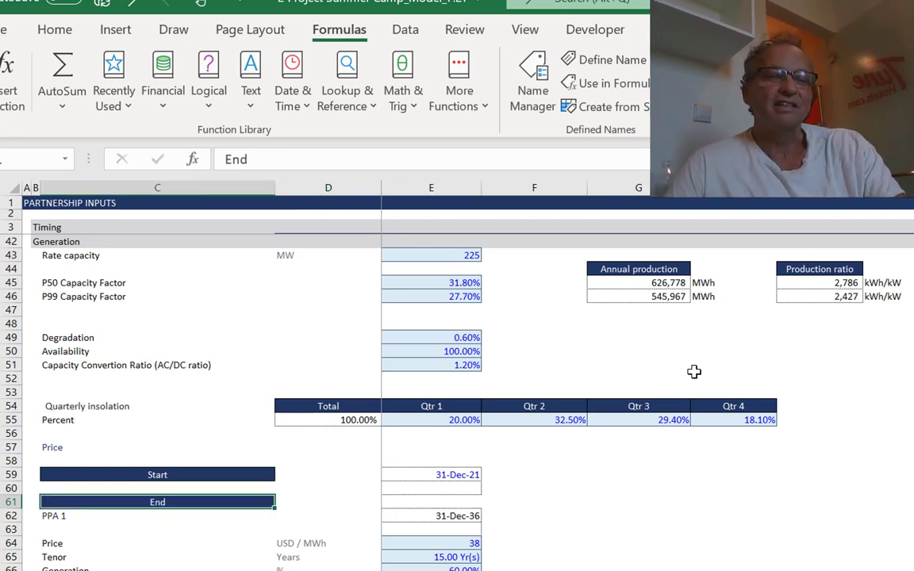
Delete the blank row 60 between the Start and End labels
{"action": "key", "text": "Up"}
{"action": "key", "text": "shift+space"}
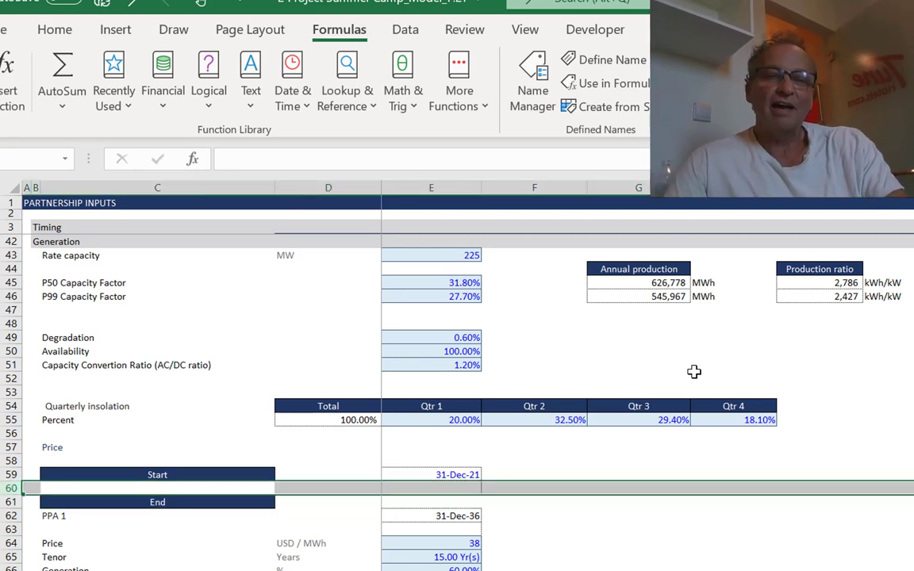
{"action": "key", "text": "ctrl+minus"}
{"action": "key", "text": "Down"}
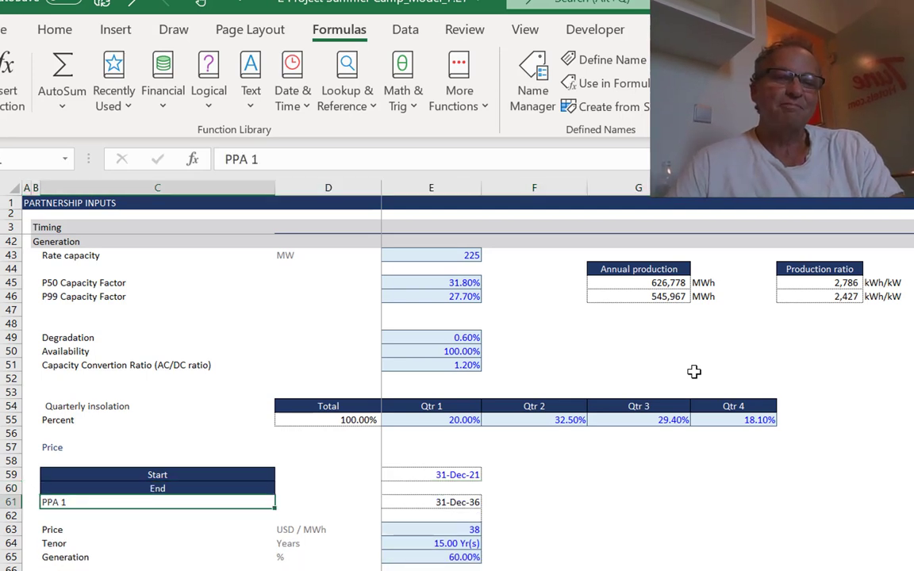
Move the end date formula from E61 up to E60, beside the End label
{"action": "key", "text": "Right"}
{"action": "key", "text": "Right"}
{"action": "key", "text": "ctrl+c"}
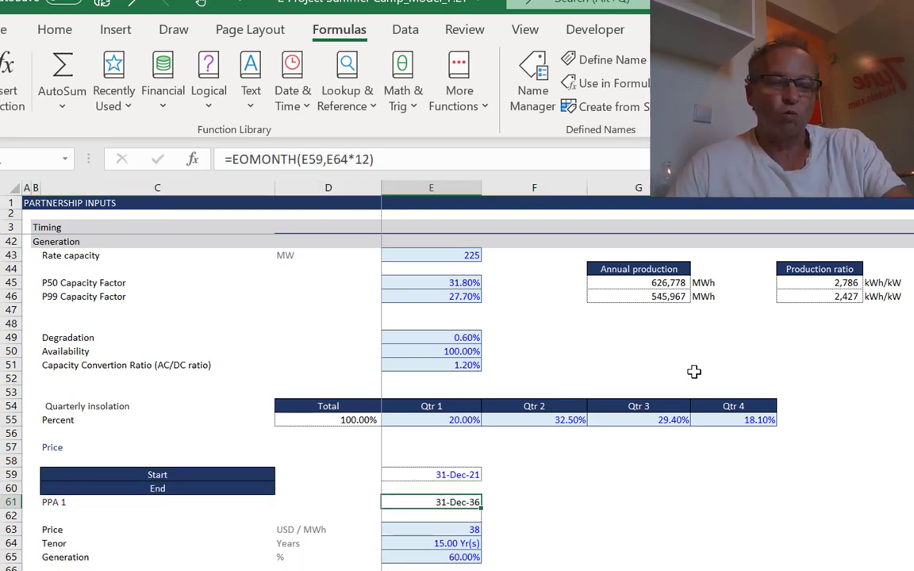
{"action": "key", "text": "Up"}
{"action": "key", "text": "ctrl+v"}
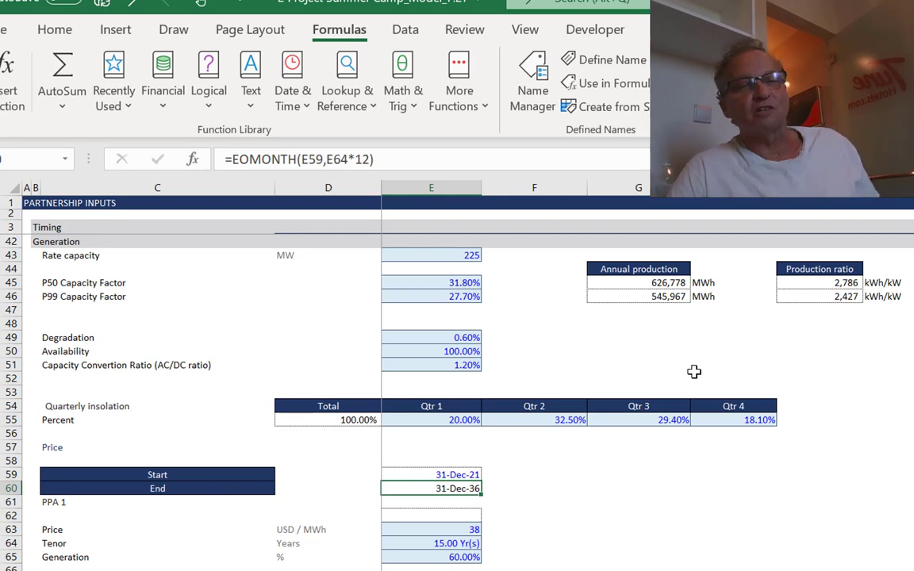
Left-align the Start and End labels in C59:C60
{"action": "key", "text": "Up"}
{"action": "key", "text": "Left"}
{"action": "key", "text": "Left"}
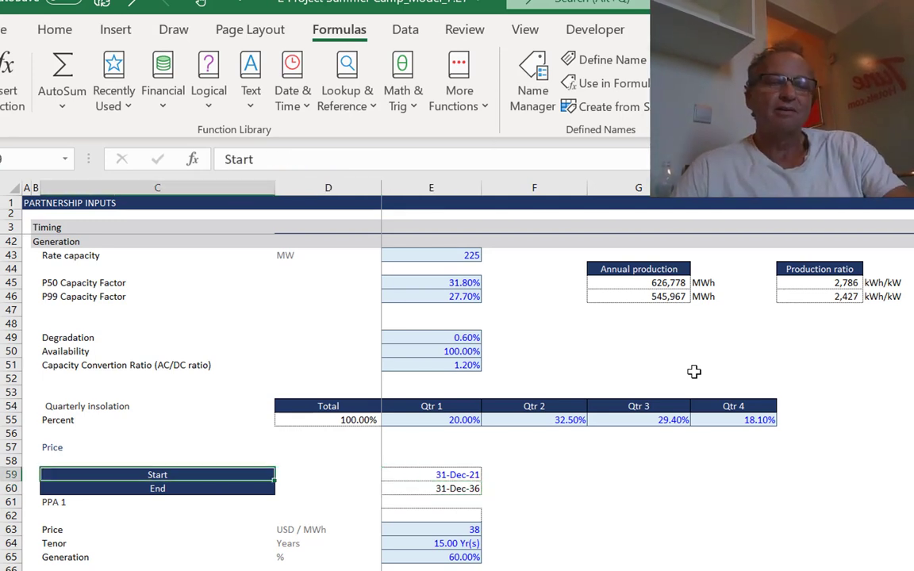
{"action": "key", "text": "shift+Down"}
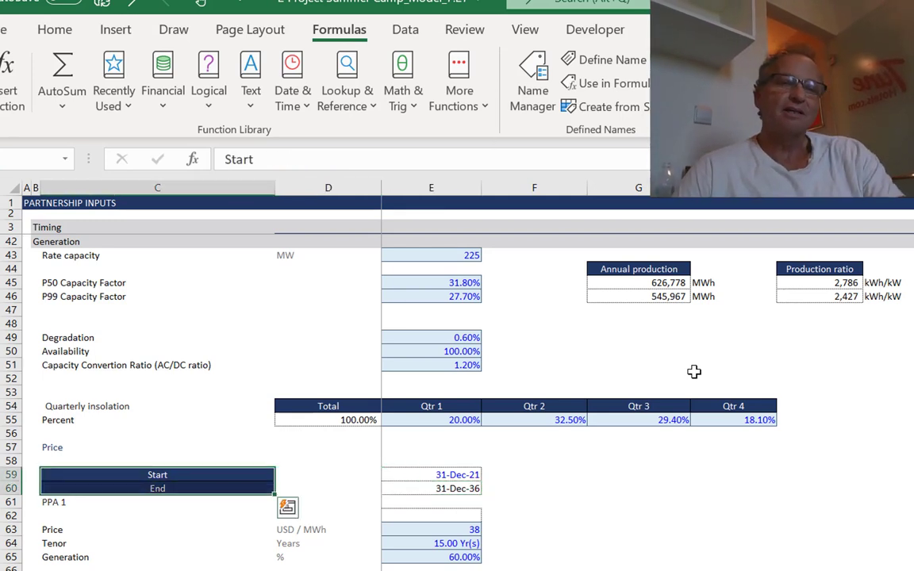
{"action": "left_click", "coordinate": [70, 32]}
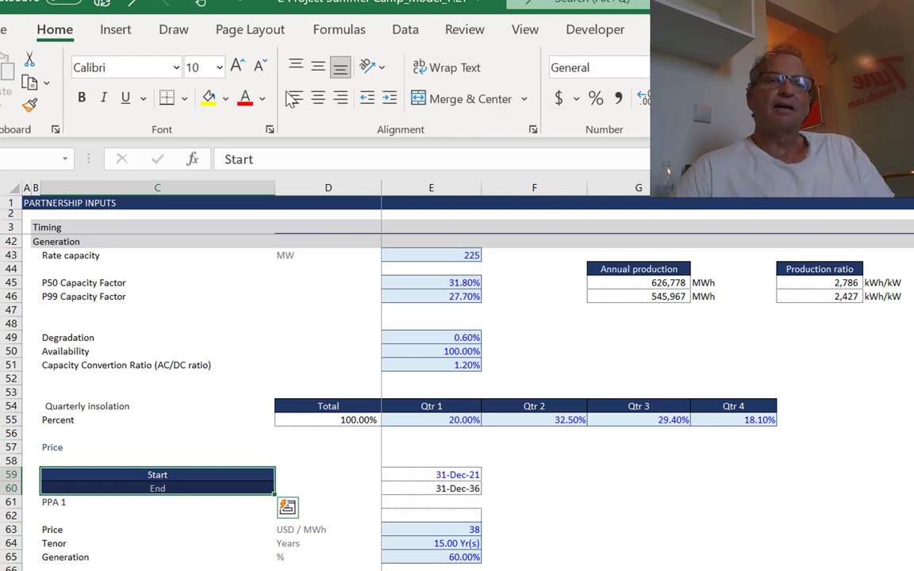
{"action": "left_click", "coordinate": [296, 101]}
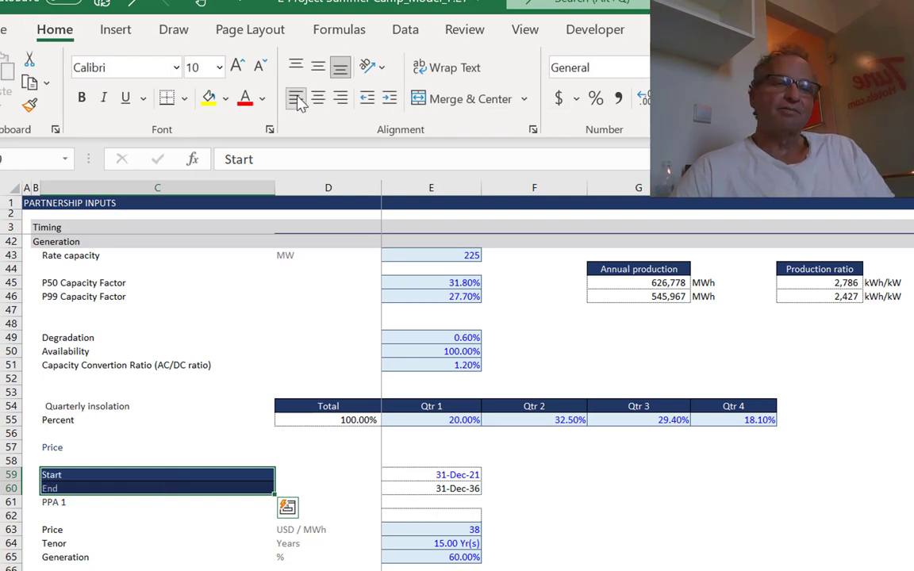
{"action": "left_click", "coordinate": [359, 531]}
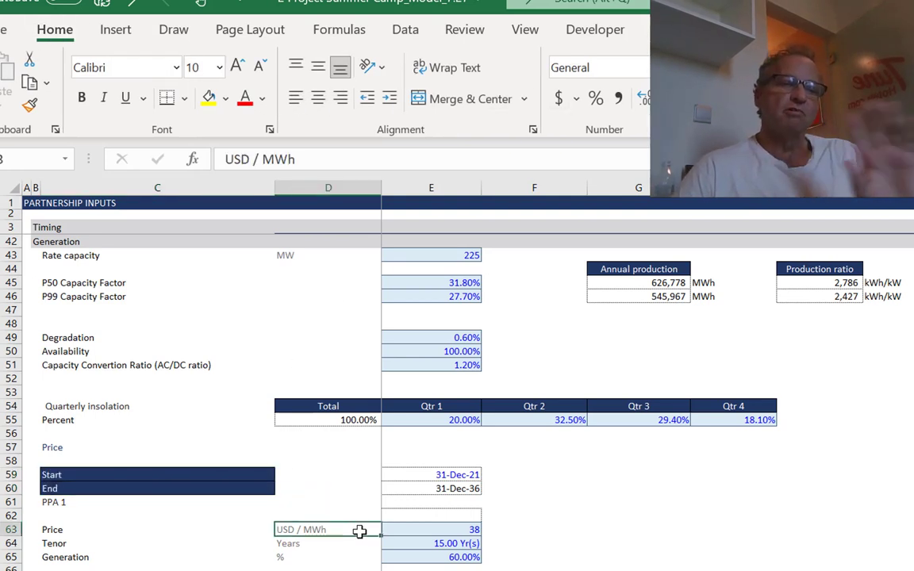
Look back up through the Generation and Construction inputs to the Timing section
{"action": "key", "text": "Up"}
{"action": "key", "text": "Up"}
{"action": "key", "text": "Up"}
{"action": "key", "text": "Up"}
{"action": "key", "text": "Up"}
{"action": "key", "text": "Up"}
{"action": "key", "text": "Up"}
{"action": "key", "text": "Up"}
{"action": "key", "text": "Up"}
{"action": "key", "text": "Up"}
{"action": "key", "text": "Up"}
{"action": "key", "text": "Up"}
{"action": "key", "text": "Up"}
{"action": "key", "text": "Up"}
{"action": "key", "text": "Up"}
{"action": "key", "text": "Up"}
{"action": "key", "text": "Up"}
{"action": "key", "text": "Up"}
{"action": "key", "text": "Up"}
{"action": "key", "text": "Up"}
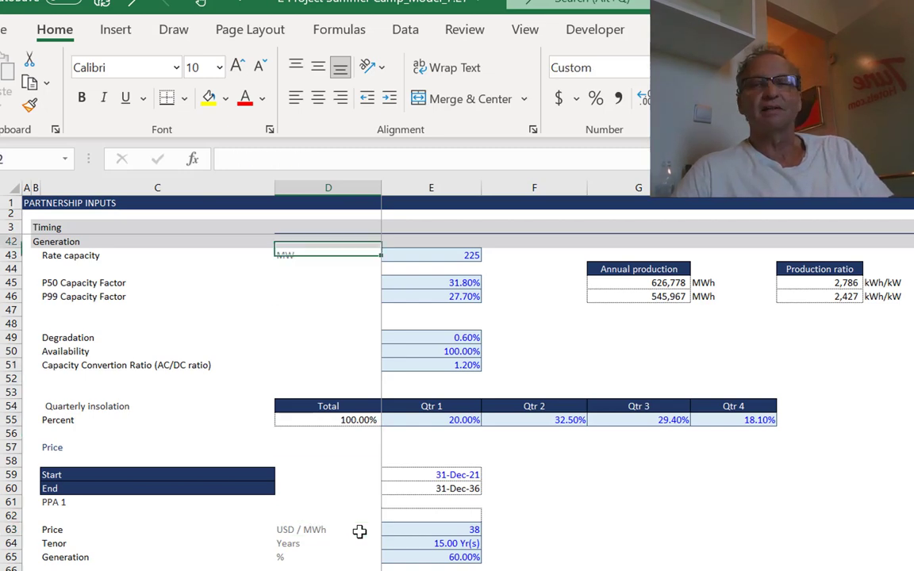
{"action": "key", "text": "Up"}
{"action": "key", "text": "Up"}
{"action": "key", "text": "Up"}
{"action": "key", "text": "Up"}
{"action": "key", "text": "Up"}
{"action": "key", "text": "Up"}
{"action": "key", "text": "Up"}
{"action": "key", "text": "Up"}
{"action": "key", "text": "Up"}
{"action": "key", "text": "Up"}
{"action": "key", "text": "Up"}
{"action": "key", "text": "Up"}
{"action": "key", "text": "Up"}
{"action": "key", "text": "Up"}
{"action": "key", "text": "Up"}
{"action": "key", "text": "Up"}
{"action": "key", "text": "Up"}
{"action": "key", "text": "Up"}
{"action": "key", "text": "Up"}
{"action": "key", "text": "Up"}
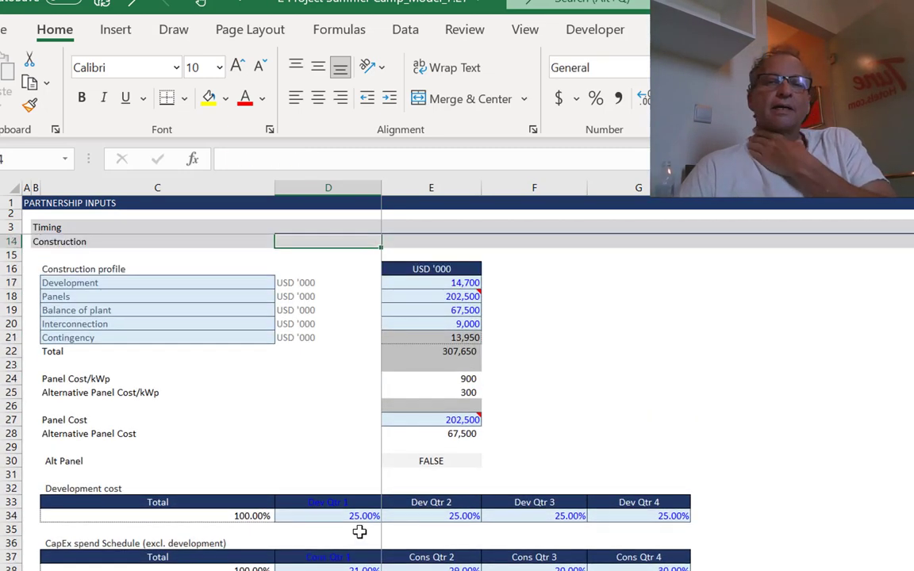
{"action": "key", "text": "Up"}
{"action": "key", "text": "Up"}
{"action": "key", "text": "Down"}
{"action": "key", "text": "Down"}
{"action": "key", "text": "Down"}
{"action": "key", "text": "Down"}
{"action": "key", "text": "Down"}
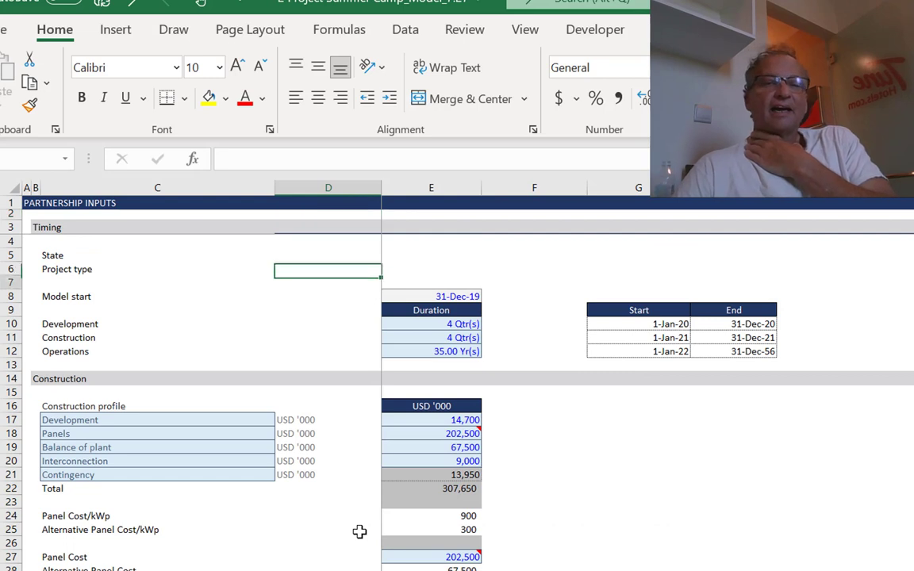
Examine the start and end dates of the development, construction and operations phases in the Timing section
{"action": "key", "text": "Down"}
{"action": "key", "text": "Down"}
{"action": "key", "text": "Down"}
{"action": "key", "text": "Down"}
{"action": "key", "text": "Down"}
{"action": "key", "text": "Down"}
{"action": "key", "text": "Down"}
{"action": "key", "text": "Down"}
{"action": "key", "text": "Right"}
{"action": "key", "text": "Right"}
{"action": "key", "text": "Right"}
{"action": "key", "text": "Up"}
{"action": "key", "text": "Up"}
{"action": "key", "text": "Up"}
{"action": "key", "text": "Up"}
{"action": "key", "text": "Right"}
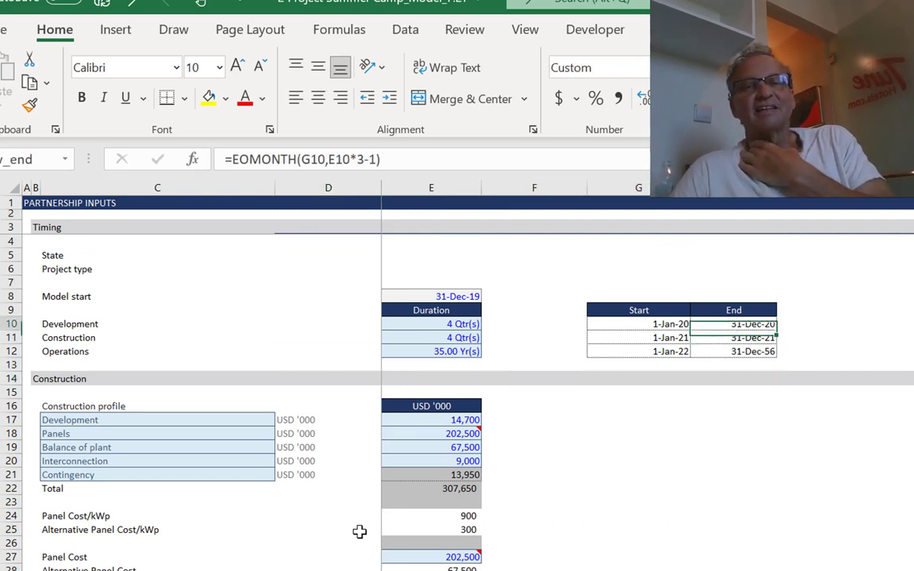
{"action": "key", "text": "Left"}
{"action": "key", "text": "Up"}
{"action": "key", "text": "Up"}
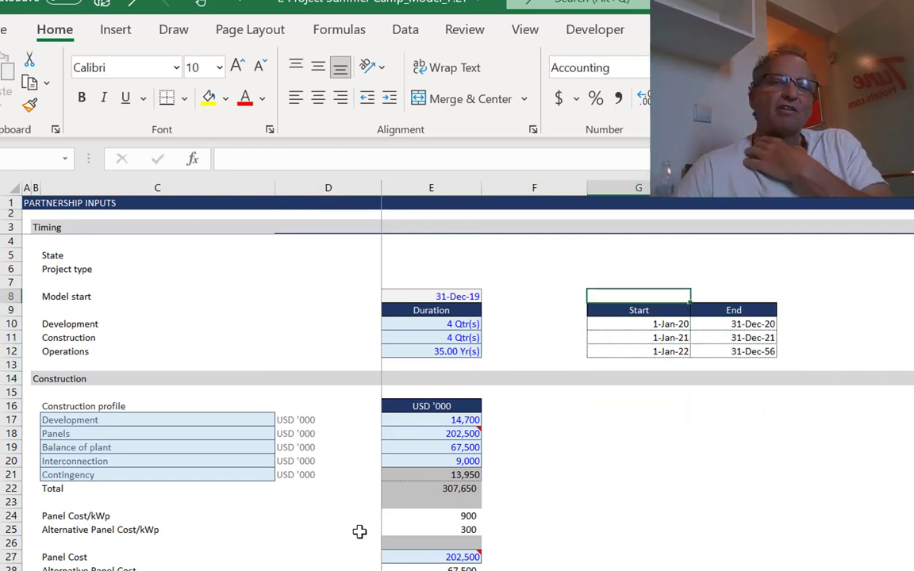
Review the construction profile and panel cost inputs, and go to the next worksheet with the MACRS depreciation schedule
{"action": "key", "text": "Left"}
{"action": "key", "text": "Left"}
{"action": "key", "text": "Down"}
{"action": "key", "text": "Down"}
{"action": "key", "text": "Down"}
{"action": "key", "text": "Down"}
{"action": "key", "text": "Down"}
{"action": "key", "text": "Down"}
{"action": "key", "text": "Down"}
{"action": "key", "text": "Down"}
{"action": "key", "text": "Down"}
{"action": "key", "text": "Down"}
{"action": "key", "text": "Down"}
{"action": "key", "text": "Down"}
{"action": "key", "text": "Down"}
{"action": "key", "text": "Down"}
{"action": "key", "text": "Down"}
{"action": "key", "text": "Down"}
{"action": "key", "text": "Down"}
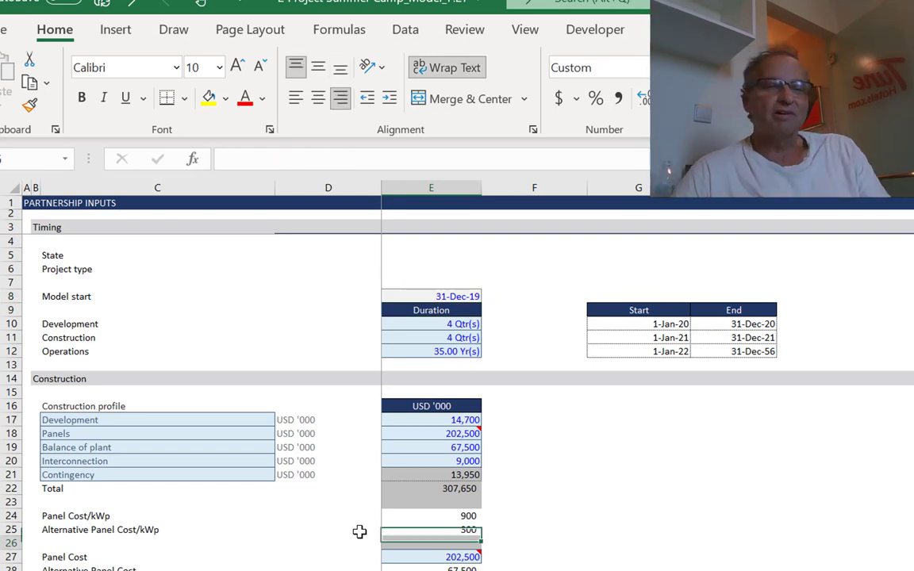
{"action": "key", "text": "Down"}
{"action": "key", "text": "Down"}
{"action": "key", "text": "Down"}
{"action": "key", "text": "Down"}
{"action": "key", "text": "Down"}
{"action": "key", "text": "Down"}
{"action": "key", "text": "Down"}
{"action": "key", "text": "Down"}
{"action": "key", "text": "Down"}
{"action": "key", "text": "Left"}
{"action": "key", "text": "Up"}
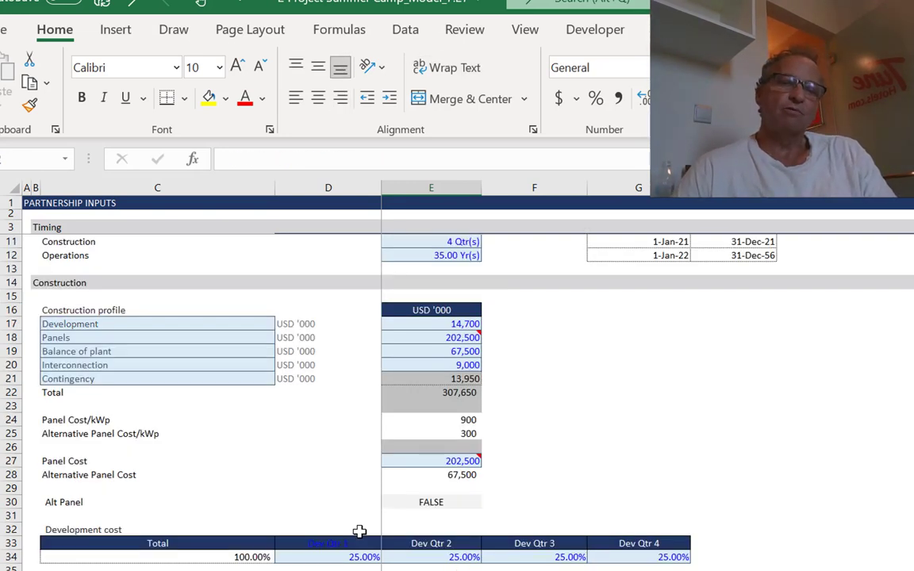
{"action": "key", "text": "Down"}
{"action": "key", "text": "ctrl+Page_Down"}
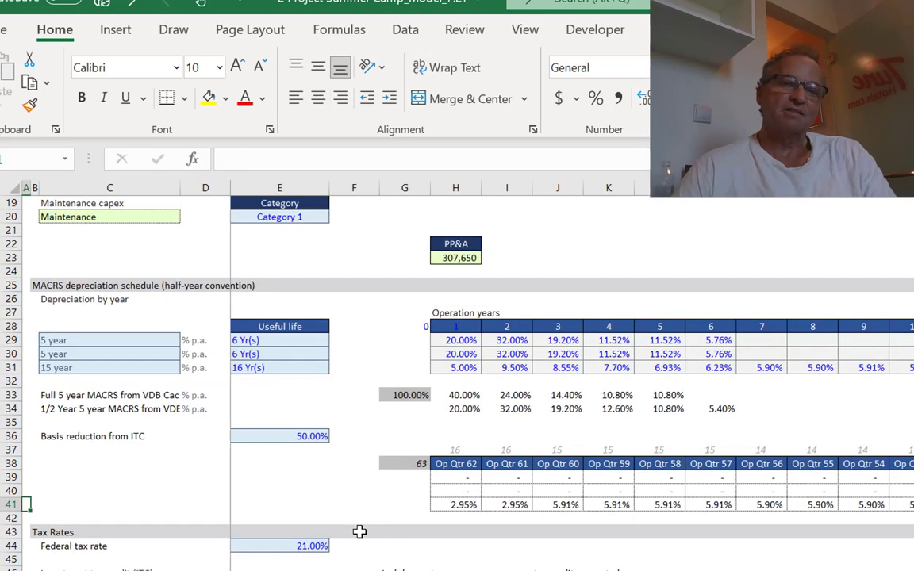
Look through the MACRS depreciation schedule, the quarterly depreciation table and the depreciation category inputs
{"action": "key", "text": "Down"}
{"action": "key", "text": "Down"}
{"action": "key", "text": "Down"}
{"action": "key", "text": "Down"}
{"action": "key", "text": "Down"}
{"action": "key", "text": "Down"}
{"action": "key", "text": "Down"}
{"action": "key", "text": "Down"}
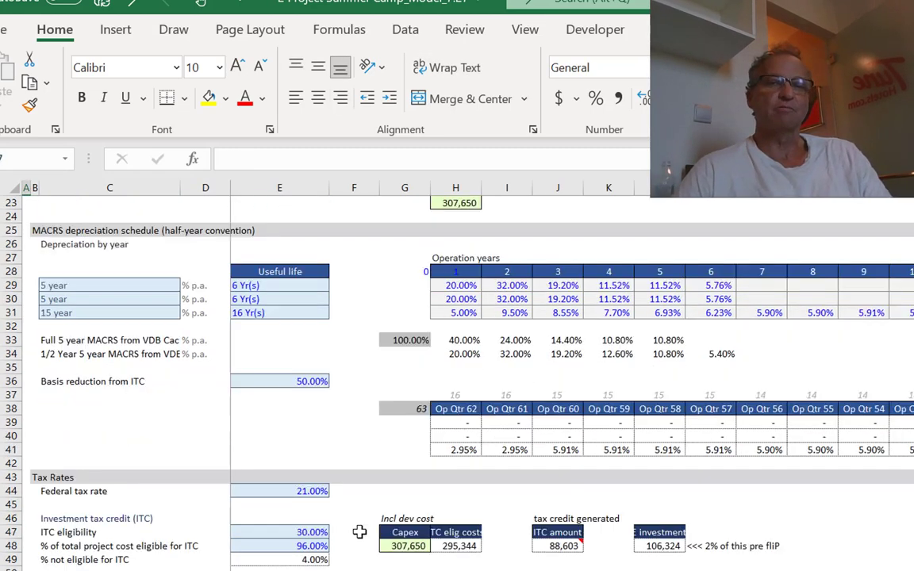
{"action": "key", "text": "Up"}
{"action": "key", "text": "Up"}
{"action": "key", "text": "Up"}
{"action": "key", "text": "Up"}
{"action": "key", "text": "Up"}
{"action": "key", "text": "Up"}
{"action": "key", "text": "Up"}
{"action": "key", "text": "Up"}
{"action": "key", "text": "Up"}
{"action": "key", "text": "Up"}
{"action": "key", "text": "Up"}
{"action": "key", "text": "Up"}
{"action": "key", "text": "Up"}
{"action": "key", "text": "Up"}
{"action": "key", "text": "Up"}
{"action": "key", "text": "Up"}
{"action": "key", "text": "Up"}
{"action": "key", "text": "Up"}
{"action": "key", "text": "Up"}
{"action": "key", "text": "Up"}
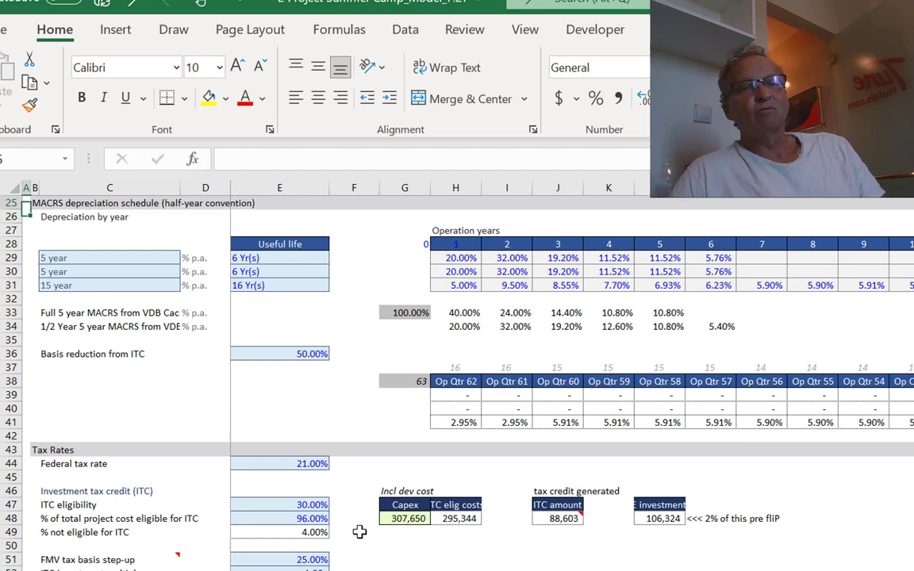
{"action": "key", "text": "Down"}
{"action": "key", "text": "Down"}
{"action": "key", "text": "Down"}
{"action": "key", "text": "Down"}
{"action": "key", "text": "Down"}
{"action": "key", "text": "Down"}
{"action": "key", "text": "Down"}
{"action": "key", "text": "Down"}
{"action": "key", "text": "Down"}
{"action": "key", "text": "Down"}
{"action": "key", "text": "Down"}
{"action": "key", "text": "Down"}
{"action": "key", "text": "Down"}
{"action": "key", "text": "Down"}
{"action": "key", "text": "Down"}
{"action": "key", "text": "Down"}
{"action": "key", "text": "Down"}
{"action": "key", "text": "Down"}
{"action": "key", "text": "Down"}
{"action": "key", "text": "Down"}
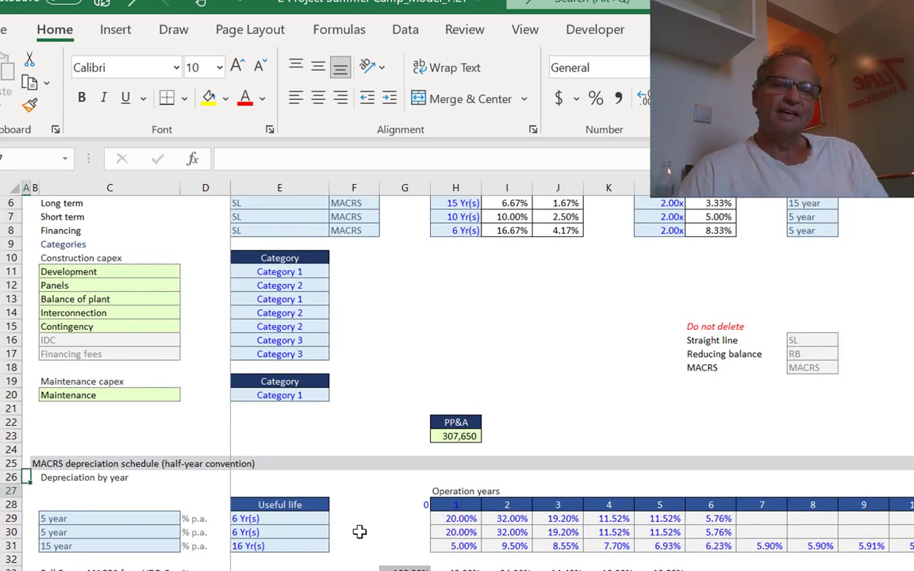
Examine the INDEX formulas in H39 and H40 that draw the quarterly rates from the yearly MACRS table
{"action": "key", "text": "Right"}
{"action": "key", "text": "Right"}
{"action": "key", "text": "Right"}
{"action": "key", "text": "Right"}
{"action": "key", "text": "Right"}
{"action": "key", "text": "Right"}
{"action": "key", "text": "Right"}
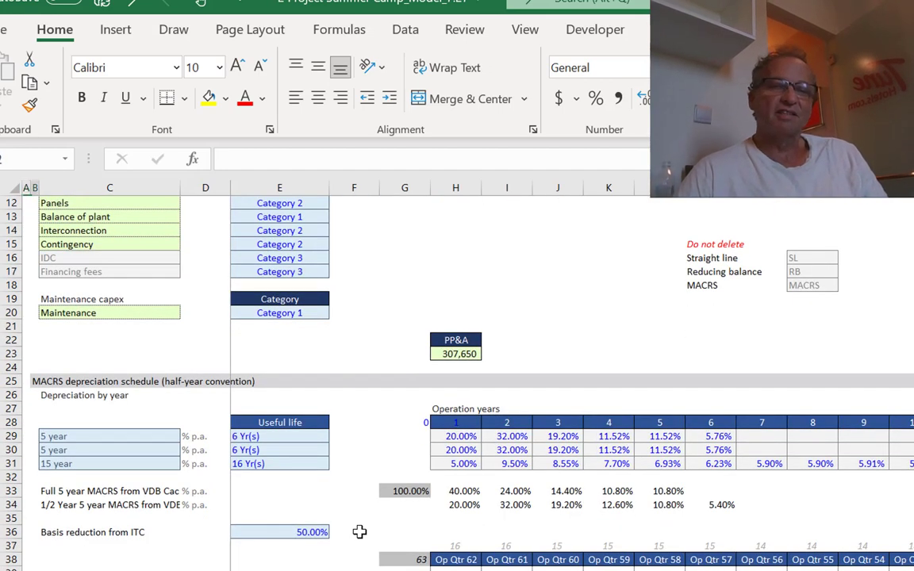
{"action": "key", "text": "Down"}
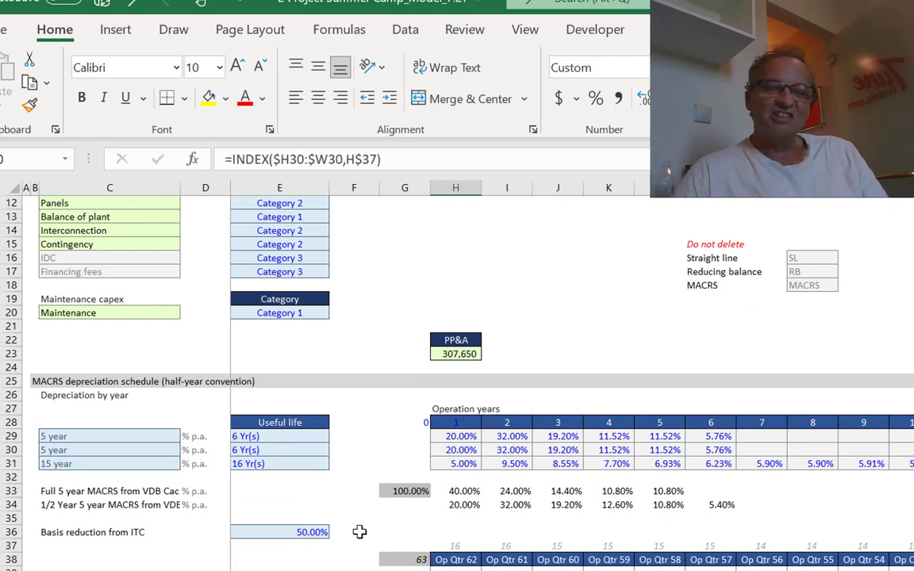
{"action": "key", "text": "Up"}
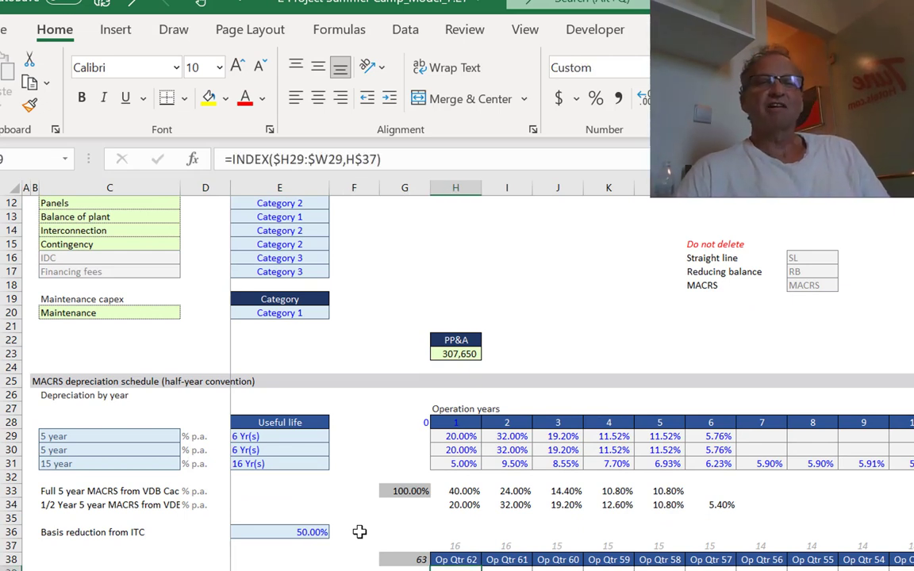
{"action": "key", "text": "F2"}
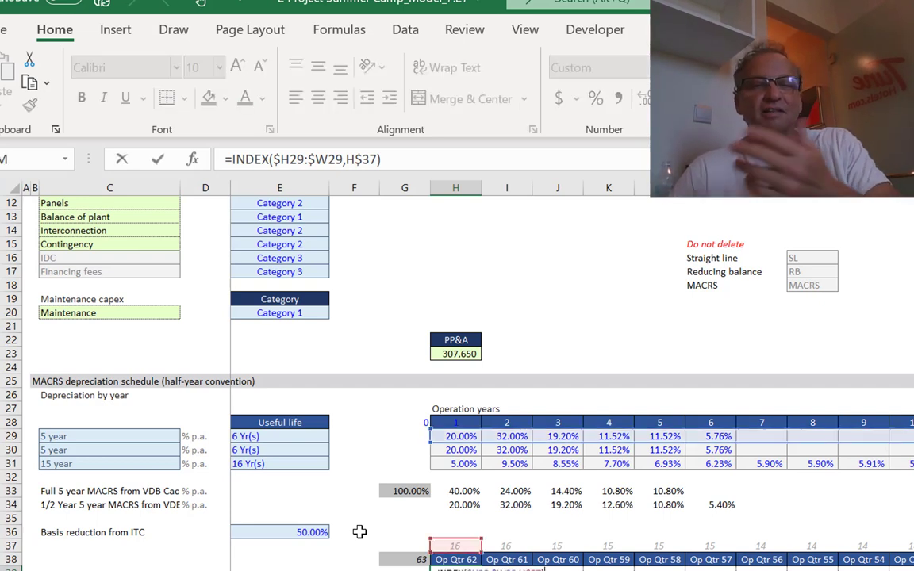
{"action": "key", "text": "Return"}
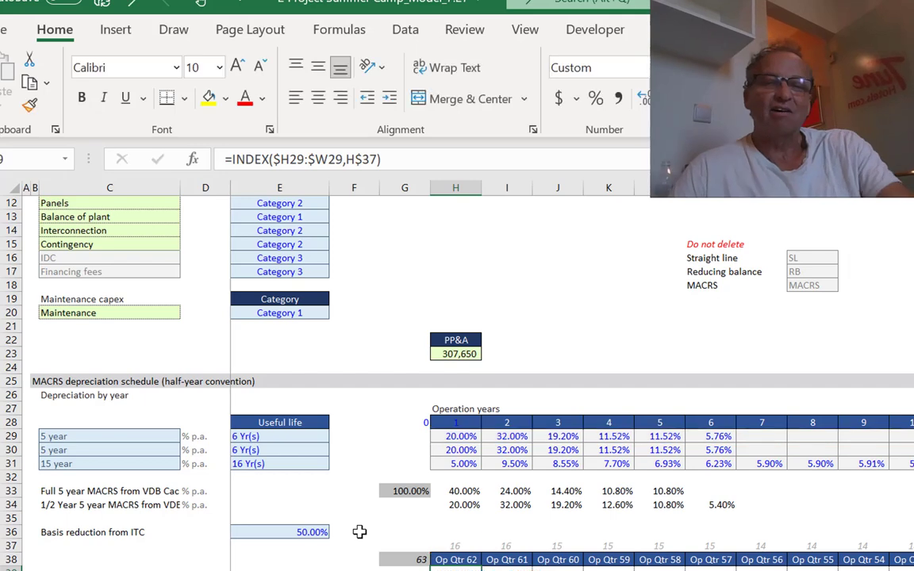
Trace the dependents of the quarterly table's cells H40, H37 and H41
{"action": "key", "text": "alt+m"}
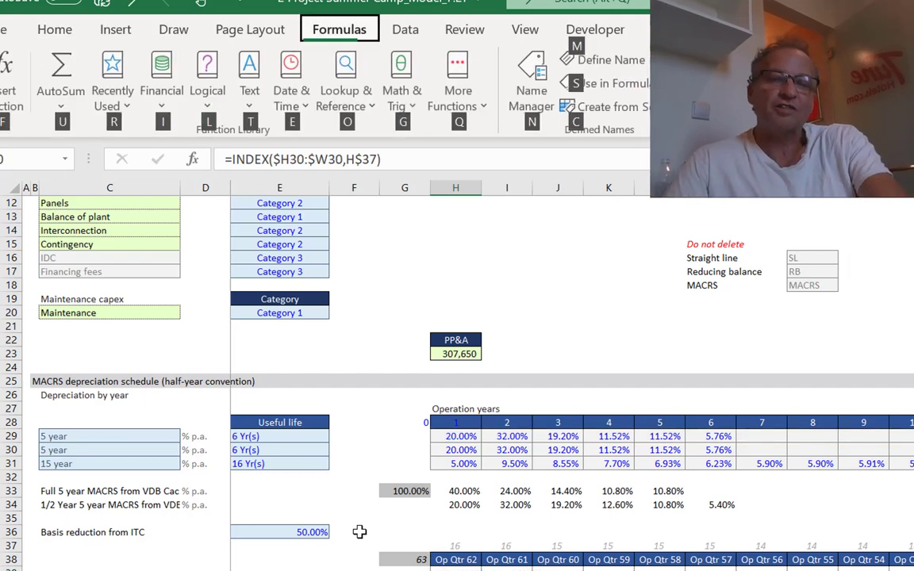
{"action": "key", "text": "d"}
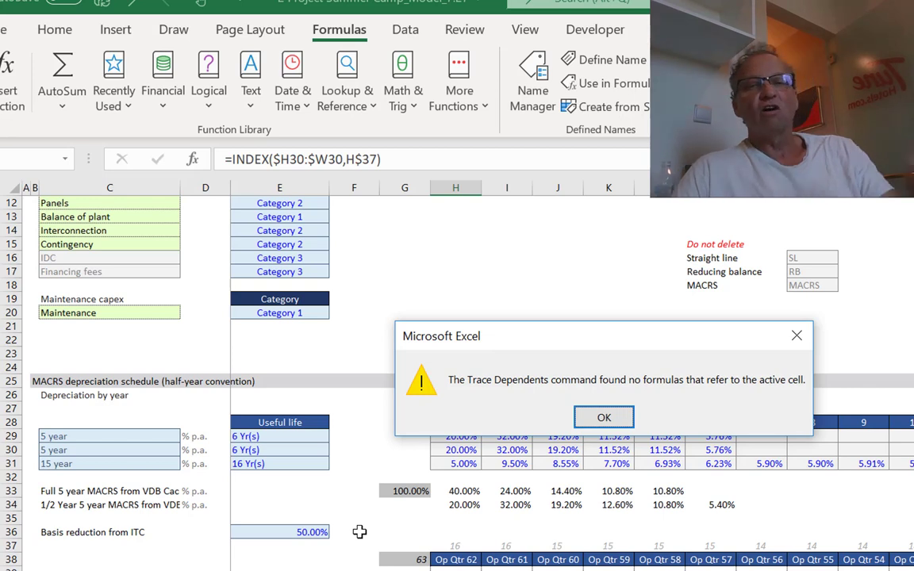
{"action": "key", "text": "Return"}
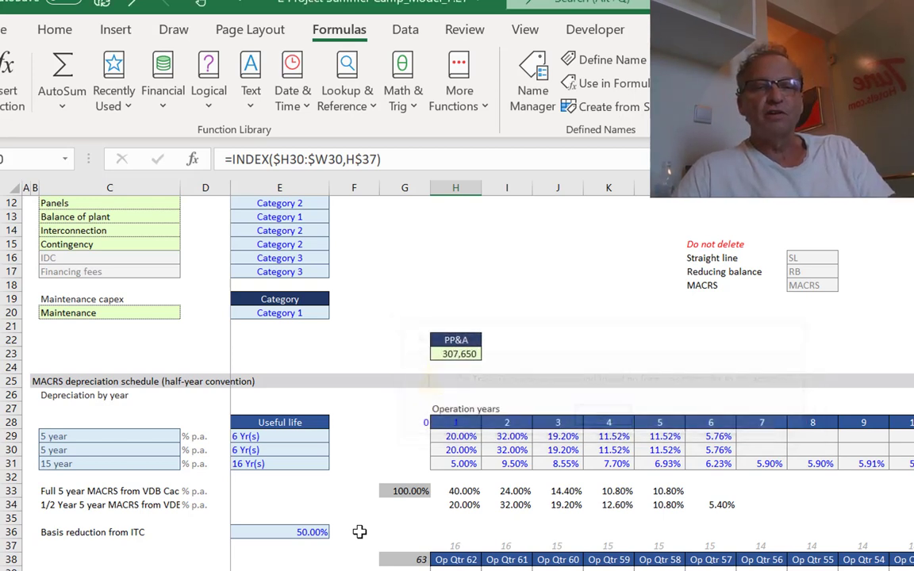
{"action": "key", "text": "Down"}
{"action": "key", "text": "Up"}
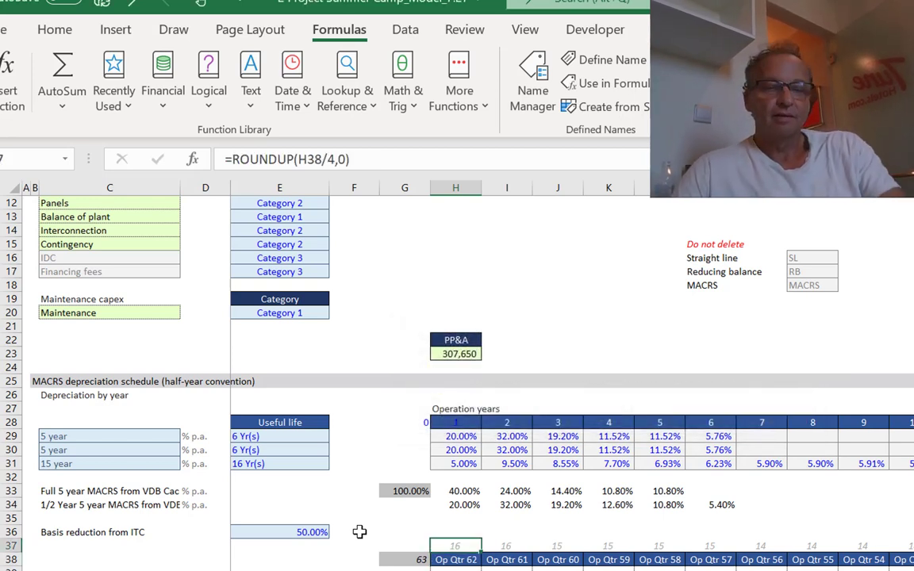
{"action": "key", "text": "alt+m"}
{"action": "key", "text": "p"}
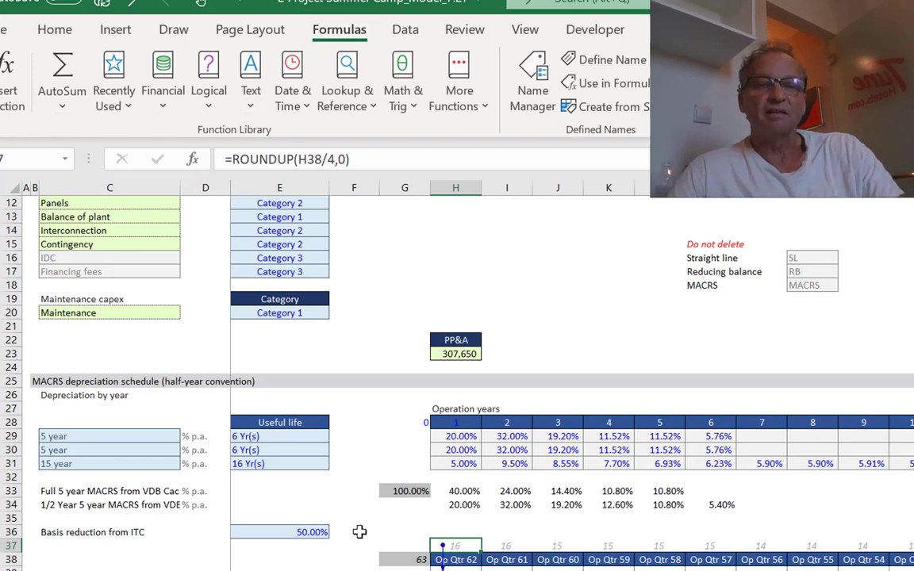
{"action": "key", "text": "Down"}
{"action": "key", "text": "Down"}
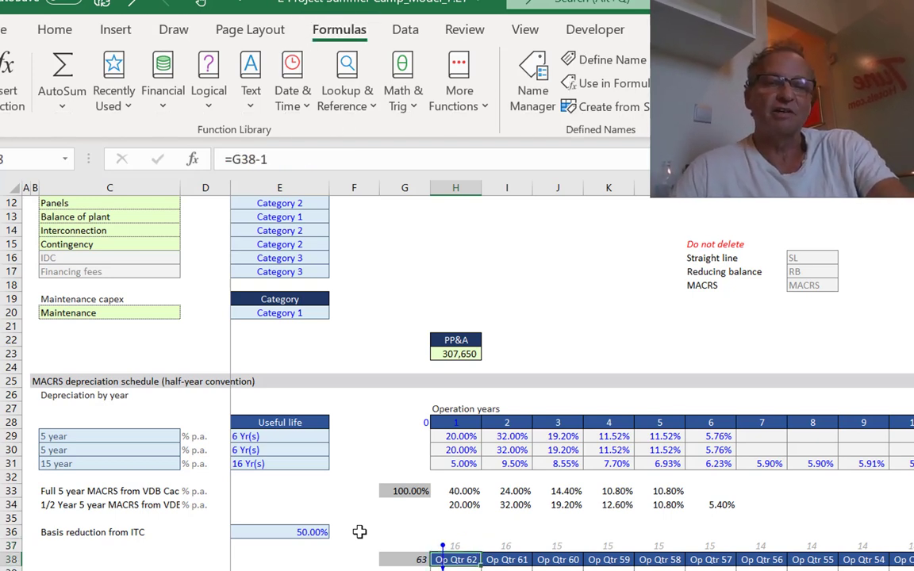
{"action": "key", "text": "alt+m"}
{"action": "key", "text": "d"}
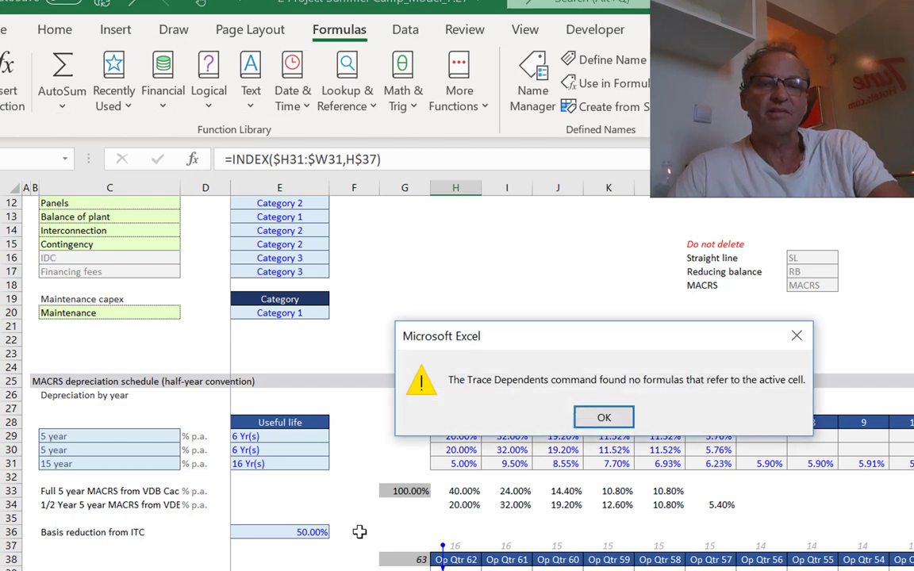
{"action": "key", "text": "Return"}
Delete rows 37 to 41 holding the unused quarterly MACRS table above the Tax Rates section
{"action": "key", "text": "Up"}
{"action": "key", "text": "Up"}
{"action": "key", "text": "Up"}
{"action": "key", "text": "Left"}
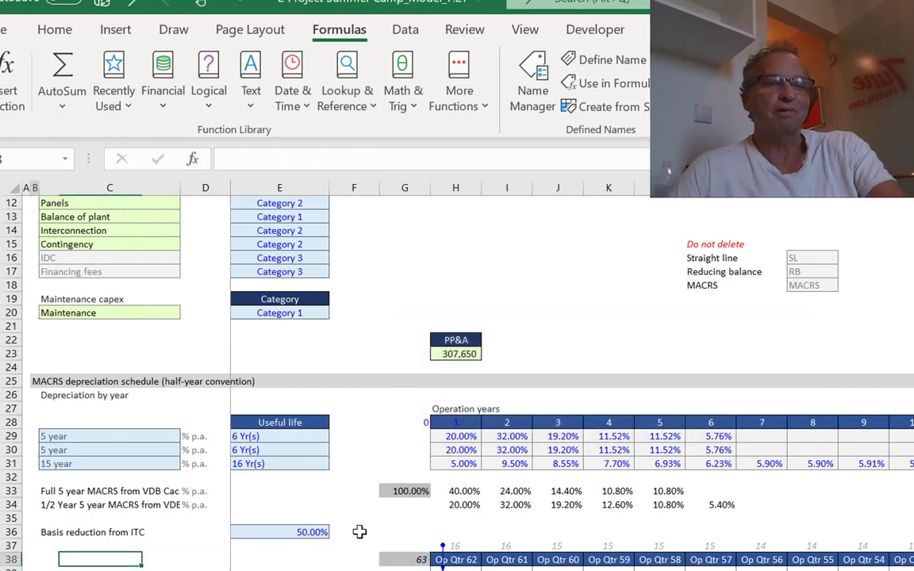
{"action": "key", "text": "shift+space"}
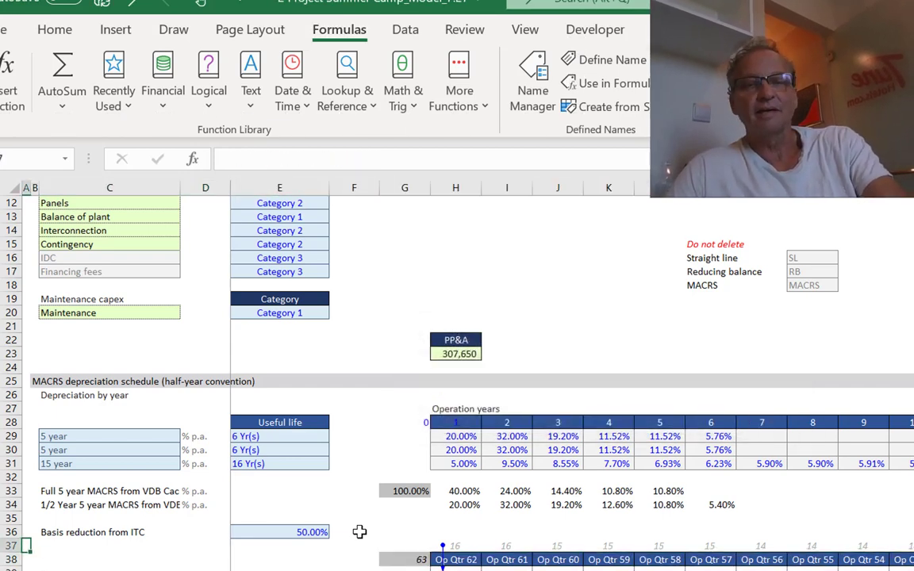
{"action": "key", "text": "shift+Up"}
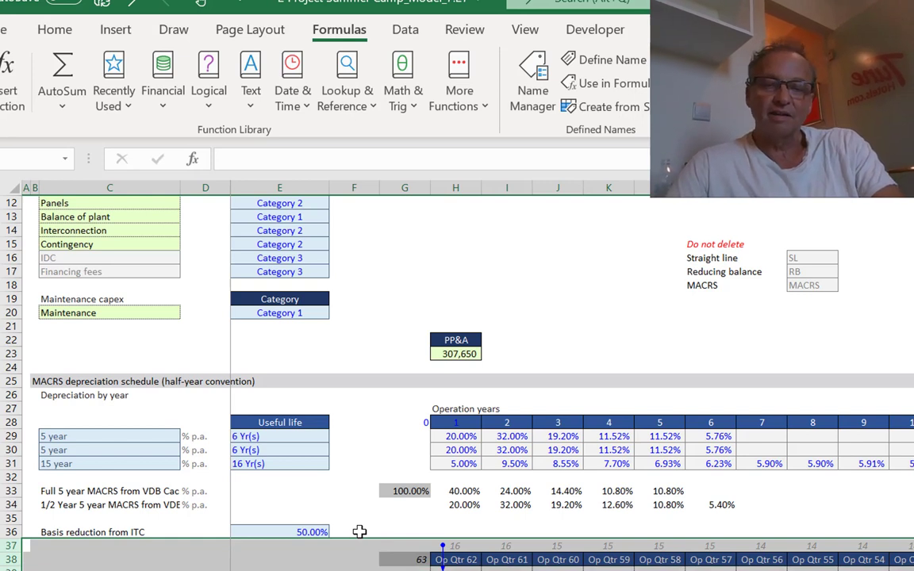
{"action": "key", "text": "ctrl+minus"}
{"action": "key", "text": "Home"}
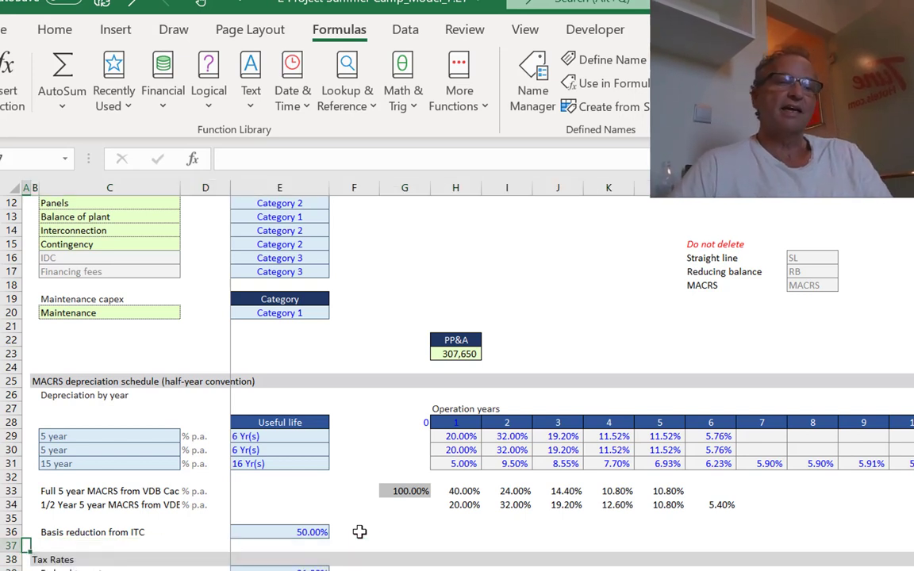
Examine the ITC amount formula in J43 of the Tax Rates section
{"action": "key", "text": "Up"}
{"action": "key", "text": "Up"}
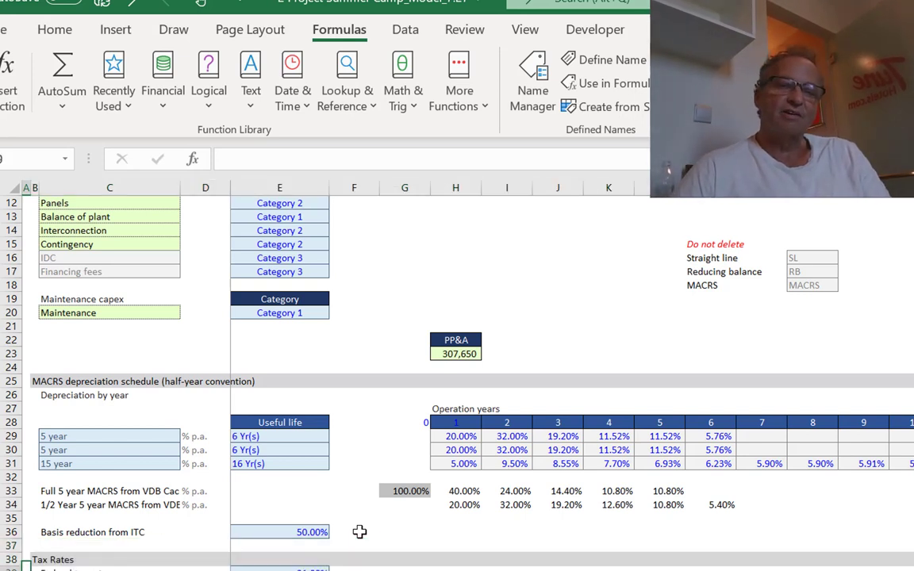
{"action": "scroll", "coordinate": [359, 532], "scroll_direction": "down", "scroll_amount": 1}
{"action": "key", "text": "Right"}
{"action": "key", "text": "Right"}
{"action": "key", "text": "Right"}
{"action": "key", "text": "Right"}
{"action": "key", "text": "Right"}
{"action": "key", "text": "Right"}
{"action": "key", "text": "Right"}
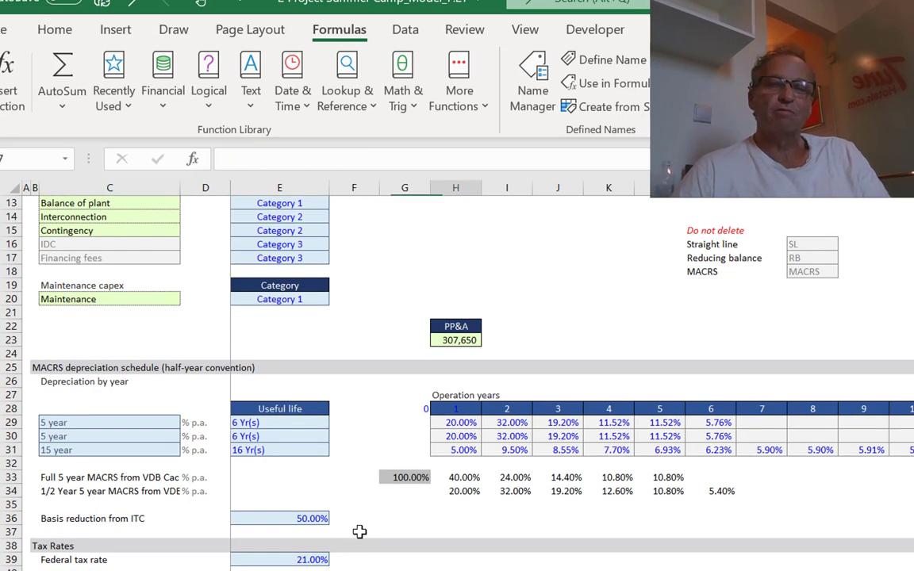
{"action": "key", "text": "Right"}
{"action": "key", "text": "Right"}
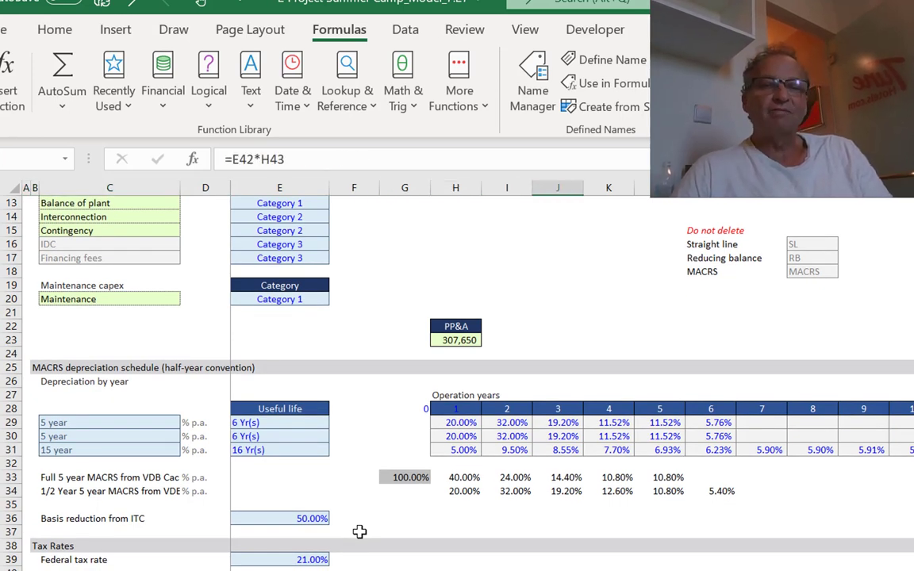
{"action": "key", "text": "Up"}
Look back up through the MACRS rates to the Depreciation Basis section at the start of the sheet
{"action": "scroll", "coordinate": [360, 531], "scroll_direction": "up", "scroll_amount": 4}
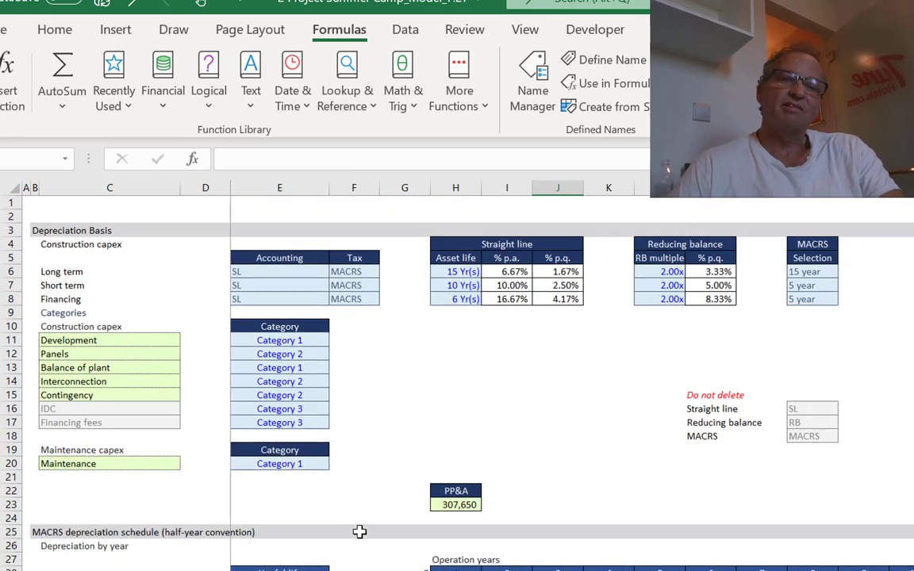
{"action": "key", "text": "Up"}
{"action": "key", "text": "Up"}
{"action": "key", "text": "Up"}
{"action": "key", "text": "Up"}
{"action": "key", "text": "Up"}
{"action": "key", "text": "Up"}
{"action": "key", "text": "Up"}
{"action": "key", "text": "Up"}
{"action": "key", "text": "Up"}
{"action": "key", "text": "Up"}
{"action": "key", "text": "Up"}
{"action": "key", "text": "Up"}
{"action": "key", "text": "Up"}
{"action": "key", "text": "Up"}
{"action": "key", "text": "Up"}
{"action": "key", "text": "Up"}
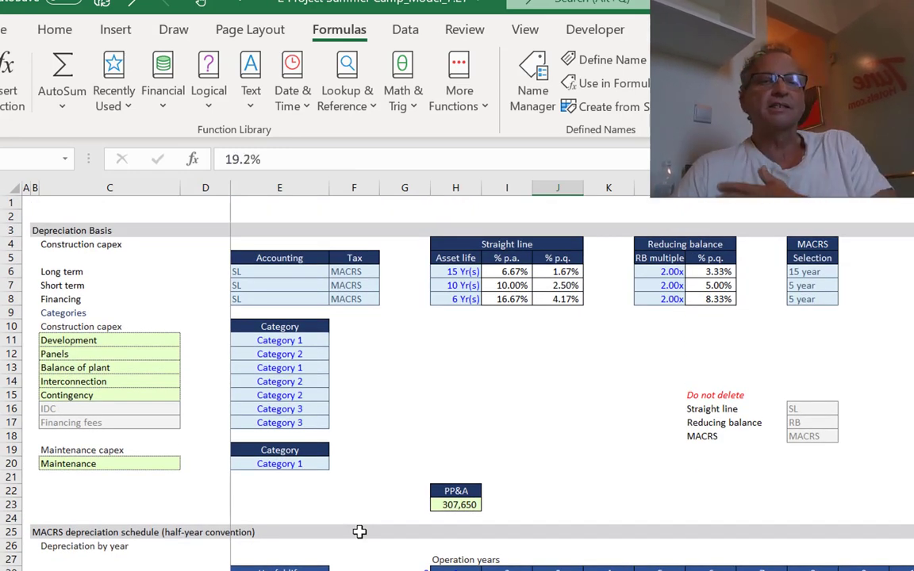
{"action": "key", "text": "Up"}
{"action": "key", "text": "Up"}
{"action": "key", "text": "Up"}
{"action": "key", "text": "Up"}
{"action": "key", "text": "Up"}
{"action": "key", "text": "Up"}
{"action": "key", "text": "Up"}
{"action": "key", "text": "Up"}
{"action": "key", "text": "Up"}
{"action": "key", "text": "Up"}
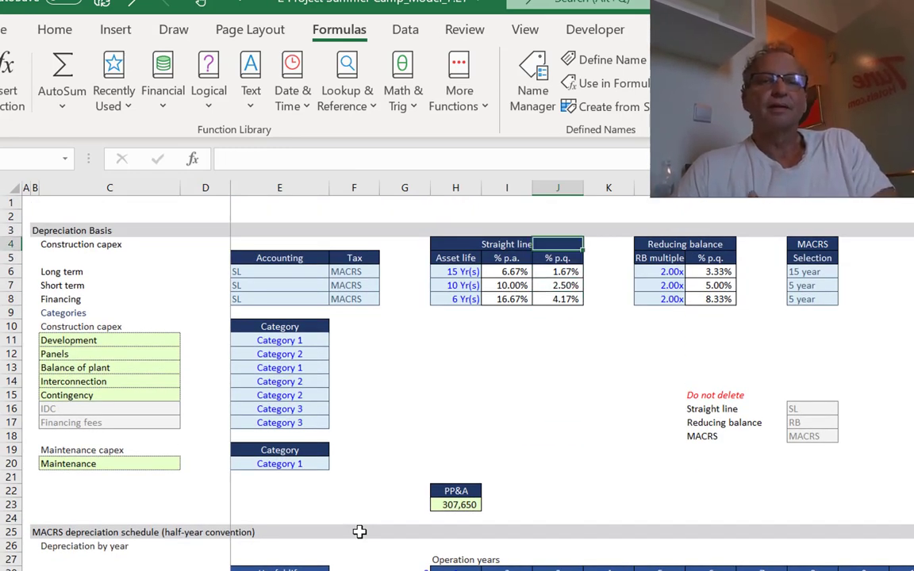
Freeze the panes at E4 so rows 1 to 3 and columns A to D stay in view
{"action": "key", "text": "Left"}
{"action": "key", "text": "Left"}
{"action": "key", "text": "Left"}
{"action": "key", "text": "Left"}
{"action": "key", "text": "Left"}
{"action": "key", "text": "Left"}
{"action": "key", "text": "Right"}
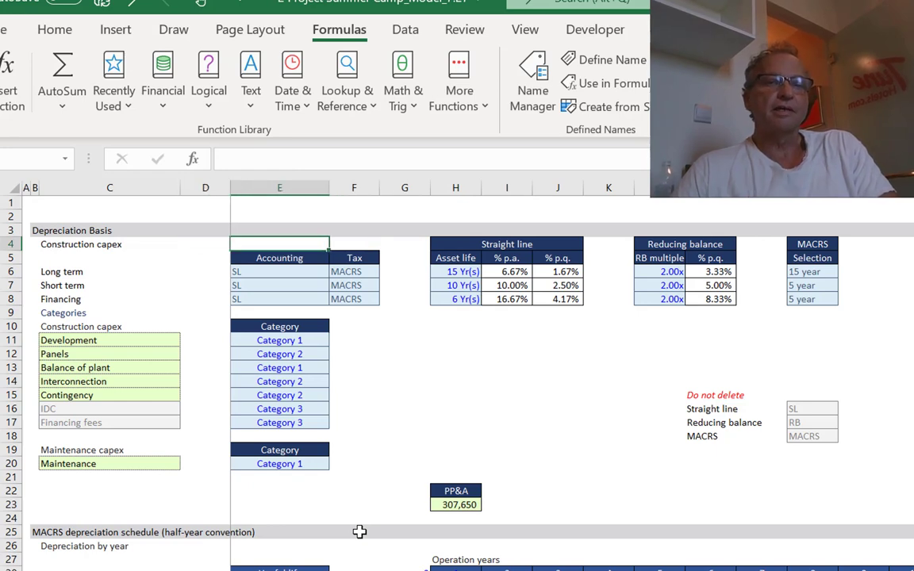
{"action": "key", "text": "alt+w"}
{"action": "key", "text": "Escape"}
{"action": "key", "text": "Escape"}
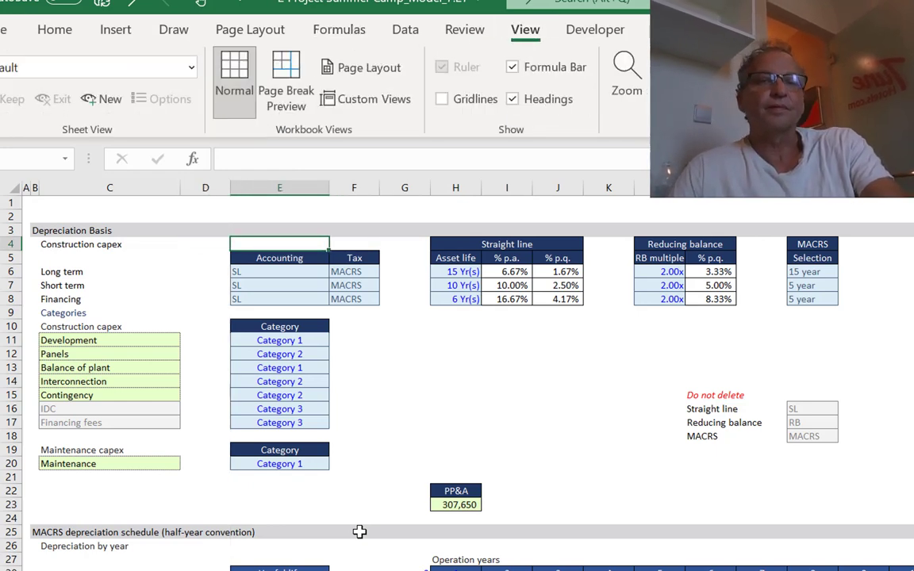
{"action": "key", "text": "alt+w"}
{"action": "key", "text": "f"}
{"action": "key", "text": "f"}
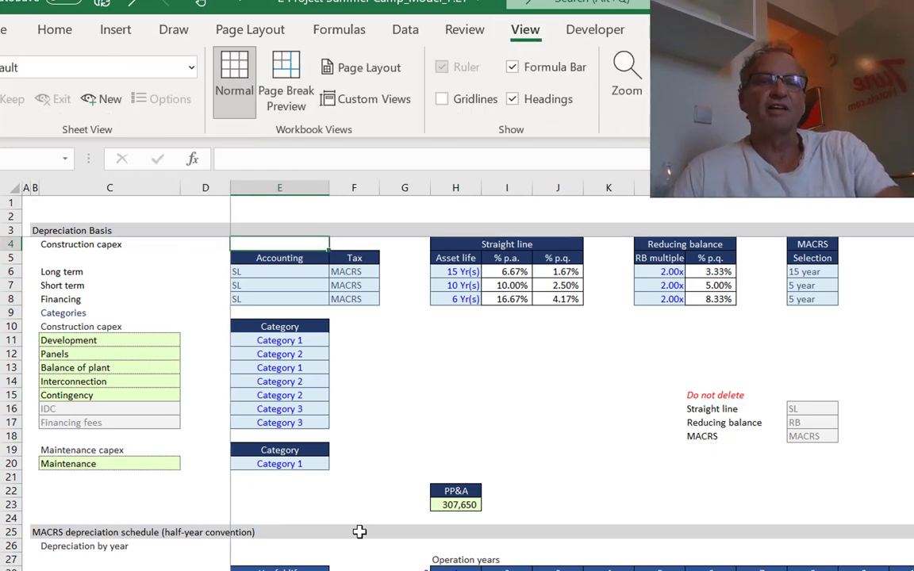
Insert a form-control check box over C1:D2 and label it Documentation
{"action": "key", "text": "Up"}
{"action": "key", "text": "Right"}
{"action": "key", "text": "Up"}
{"action": "key", "text": "Up"}
{"action": "key", "text": "Left"}
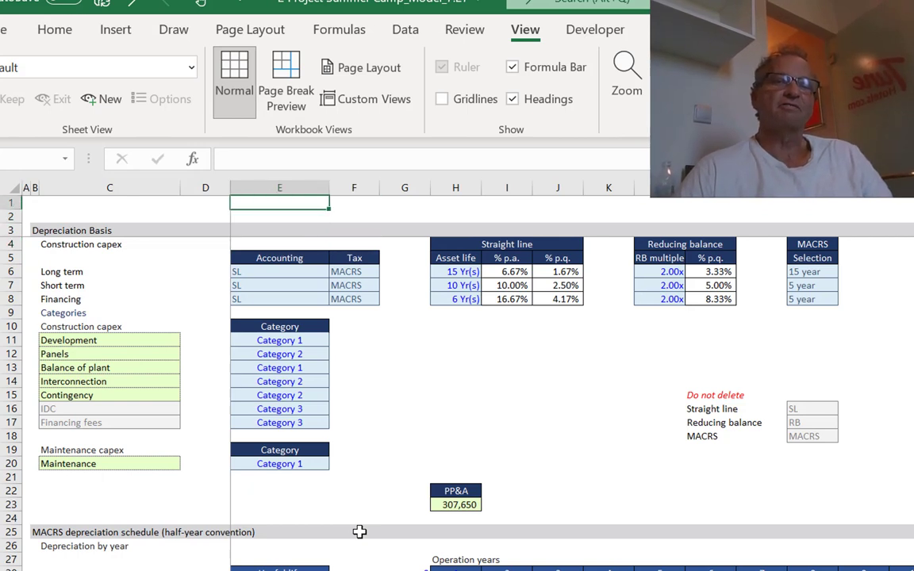
{"action": "left_click", "coordinate": [597, 32]}
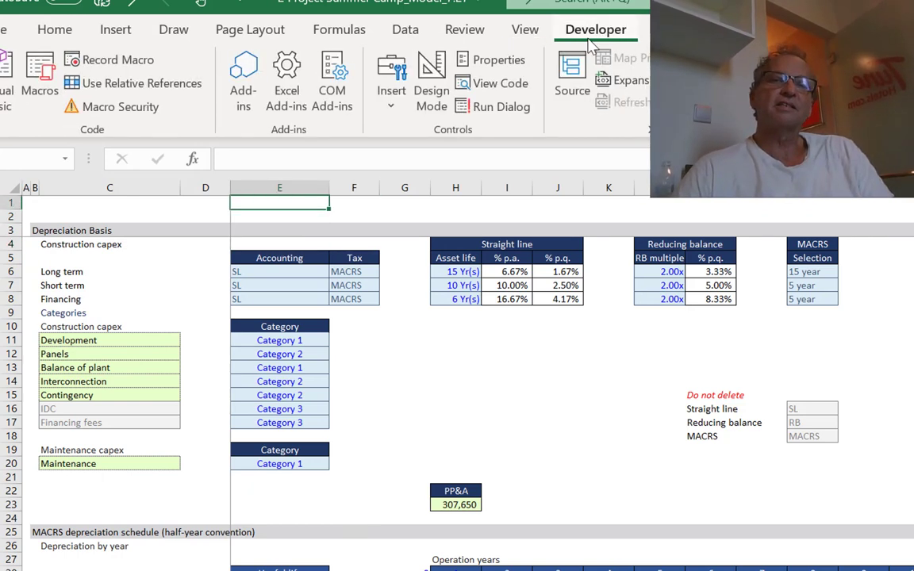
{"action": "left_click", "coordinate": [391, 80]}
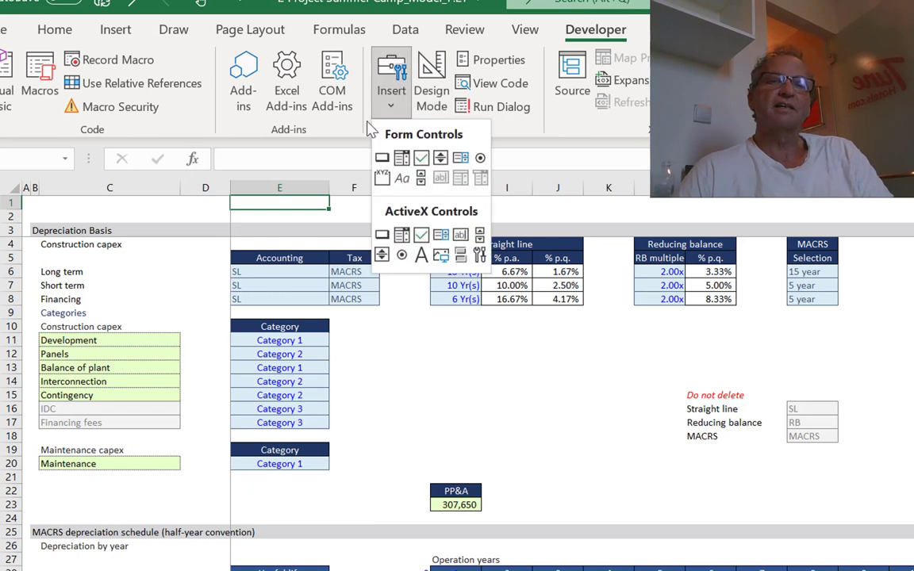
{"action": "left_click", "coordinate": [422, 162]}
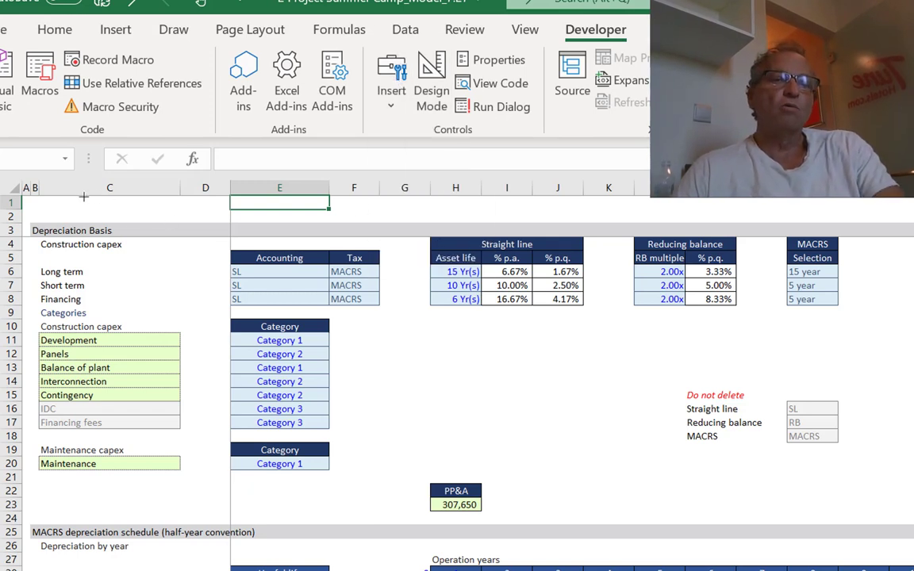
{"action": "left_click_drag", "start_coordinate": [83, 197], "coordinate": [214, 215]}
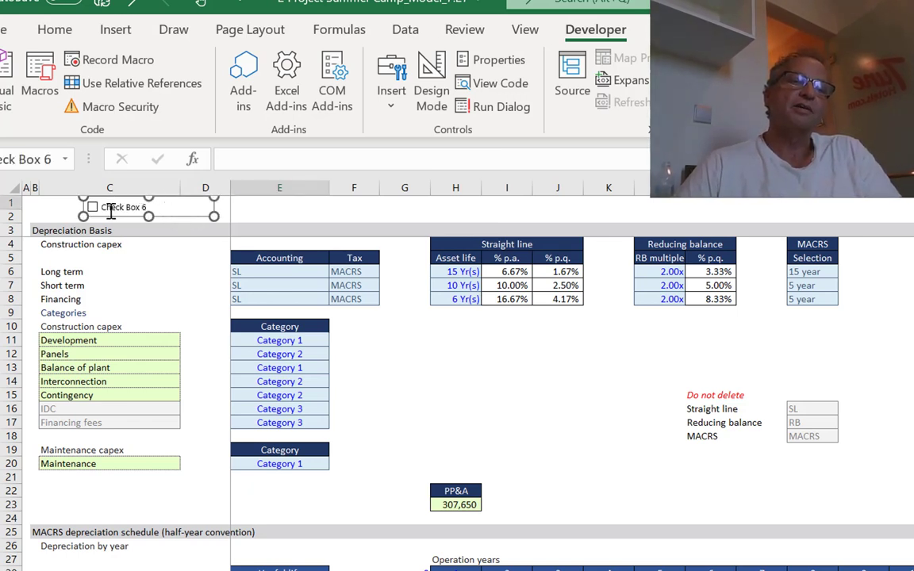
{"action": "left_click", "coordinate": [111, 209]}
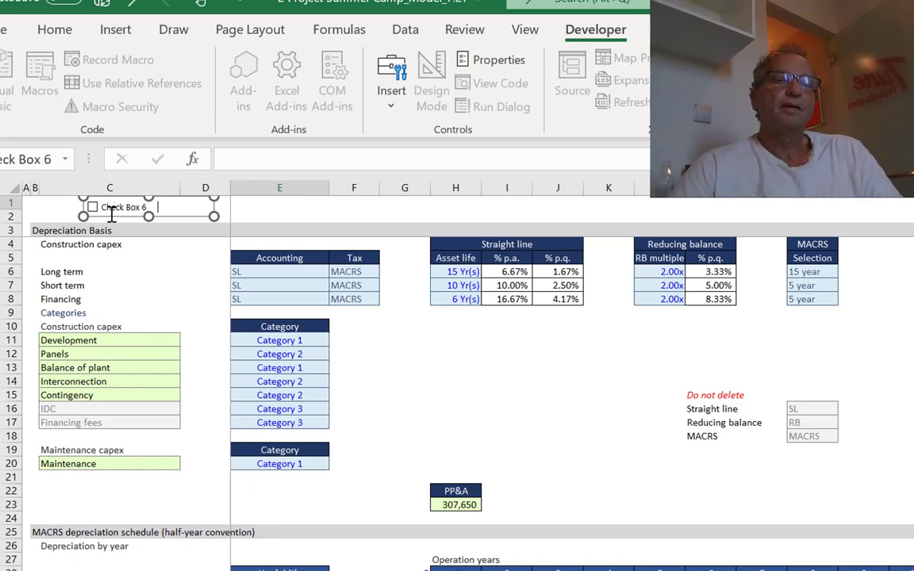
{"action": "left_click", "coordinate": [177, 282]}
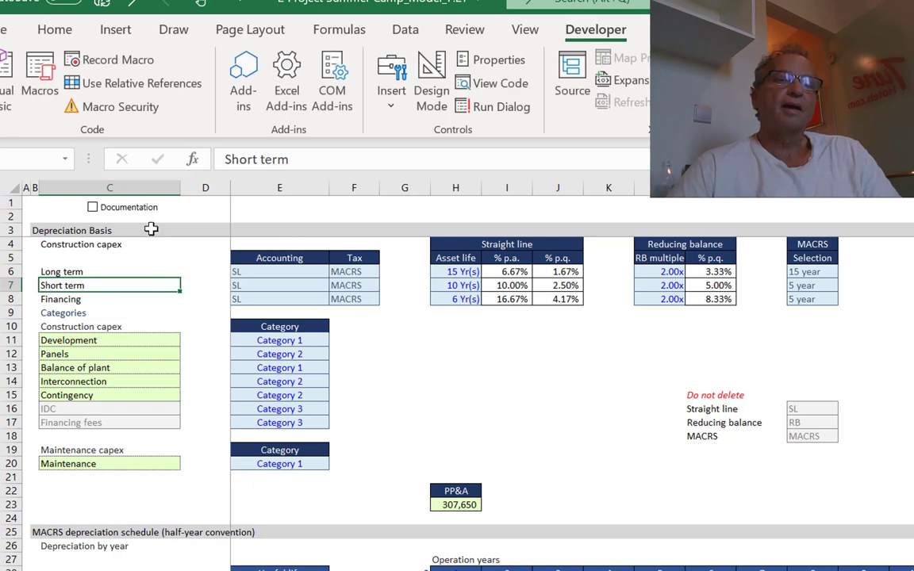
Enter TRUE in cell E1, beside the Documentation check box, as its status value
{"action": "left_click", "coordinate": [276, 206]}
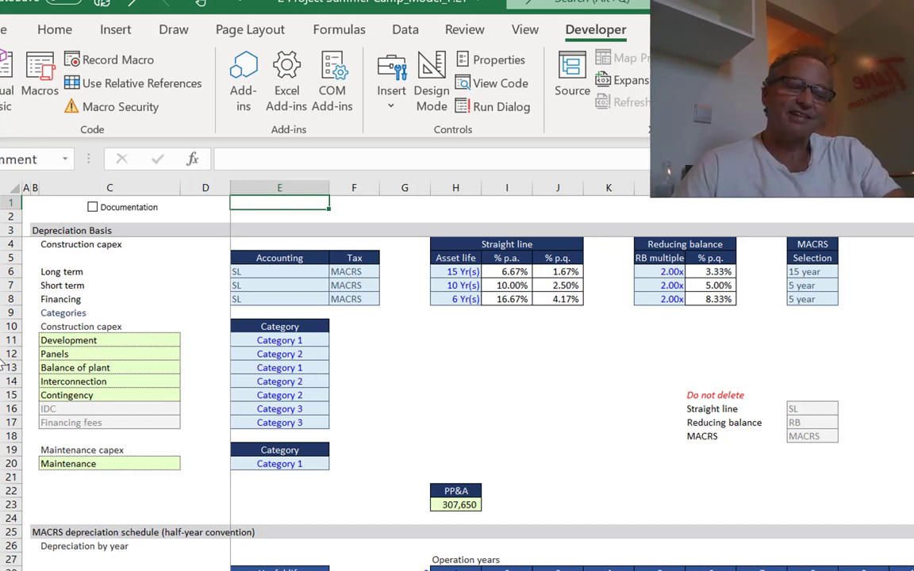
{"action": "type", "text": "true"}
{"action": "key", "text": "ctrl+Return"}
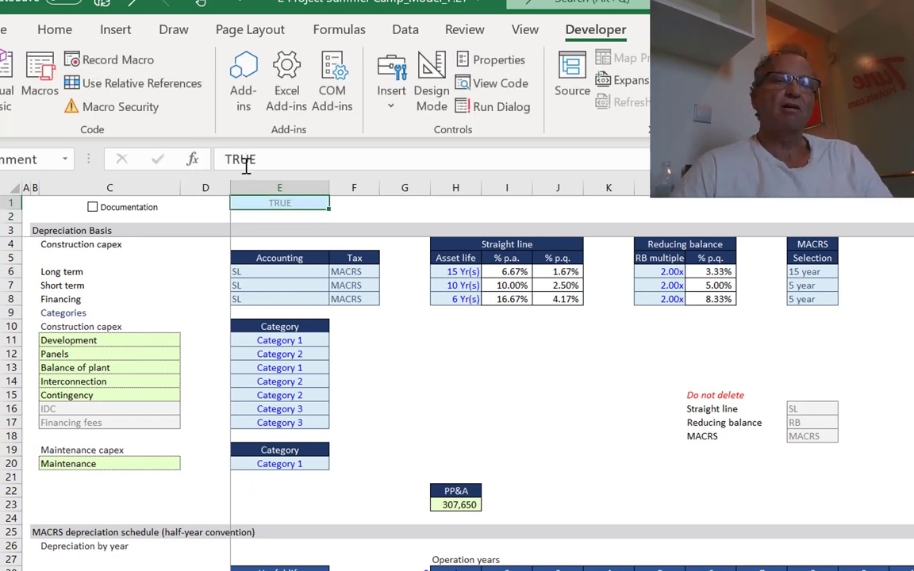
{"action": "right_click", "coordinate": [125, 214]}
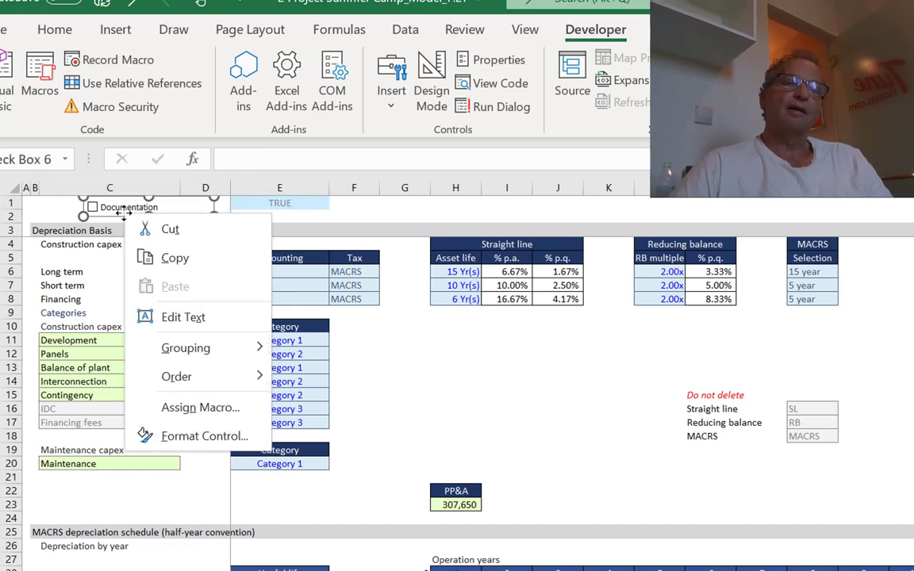
{"action": "left_click", "coordinate": [163, 436]}
{"action": "left_click", "coordinate": [96, 301]}
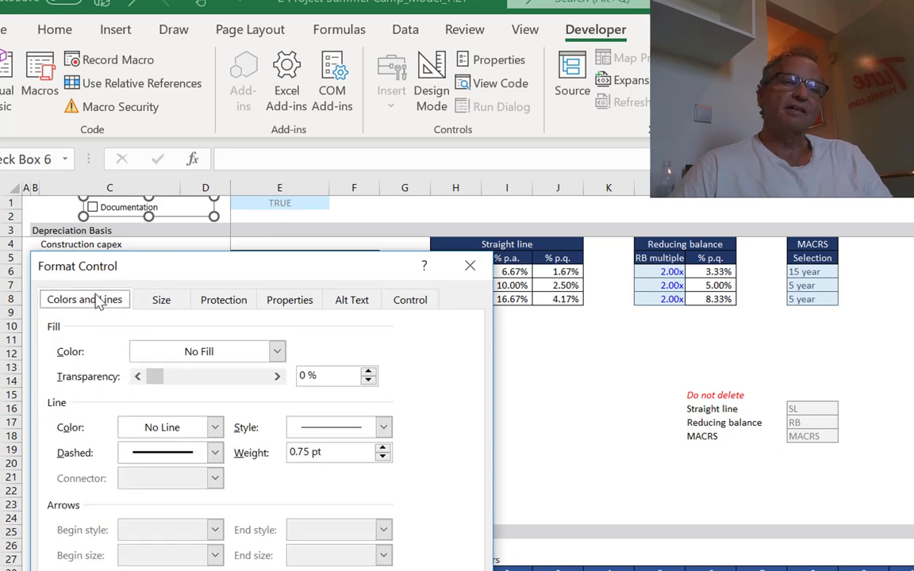
{"action": "left_click", "coordinate": [276, 352]}
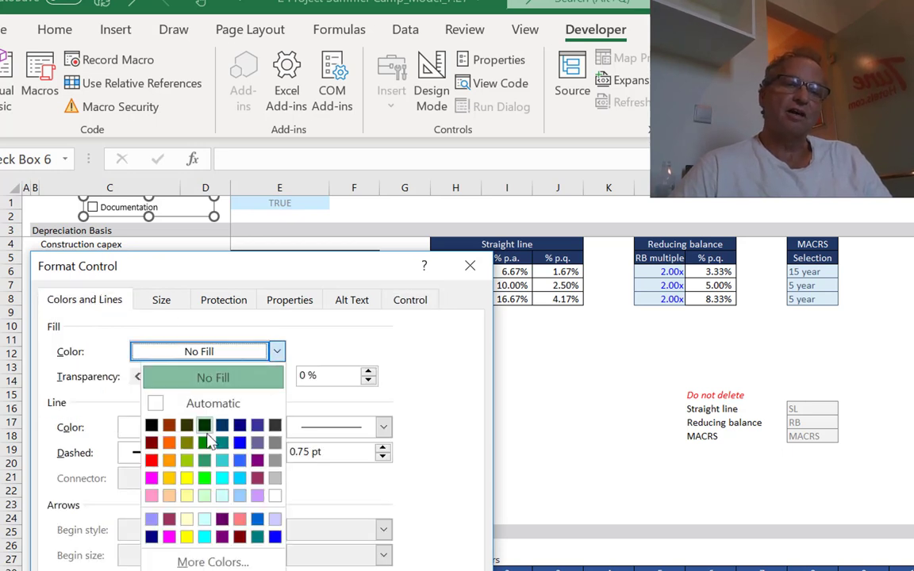
{"action": "left_click", "coordinate": [187, 478]}
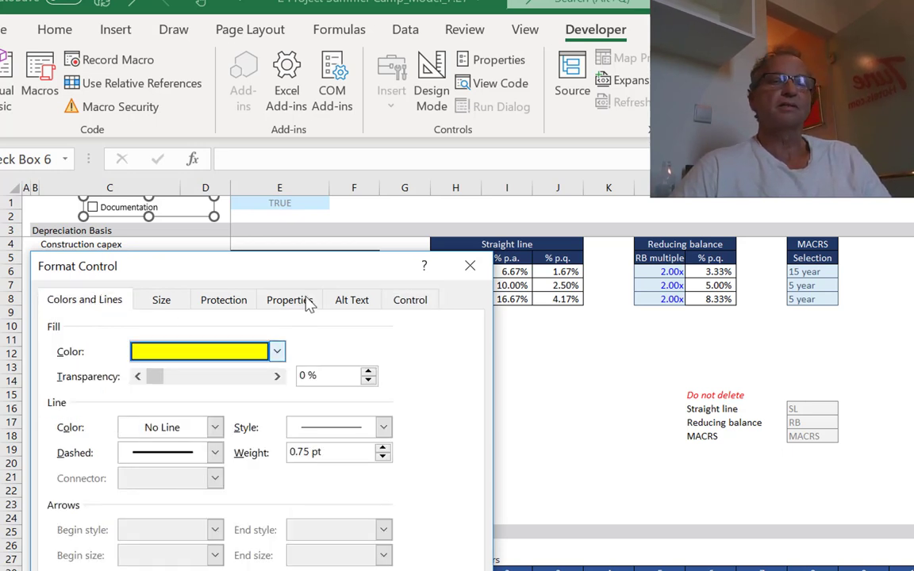
{"action": "left_click", "coordinate": [475, 267]}
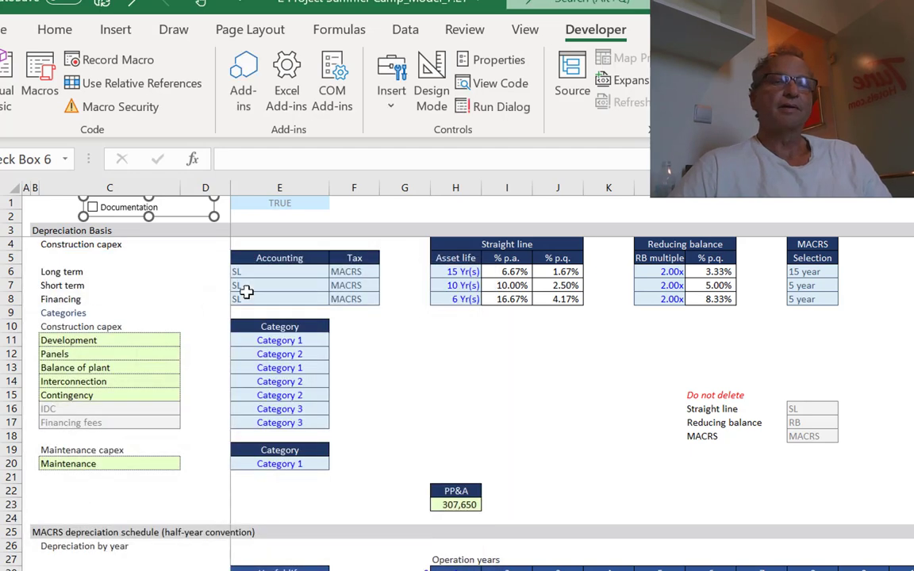
{"action": "left_click", "coordinate": [183, 271]}
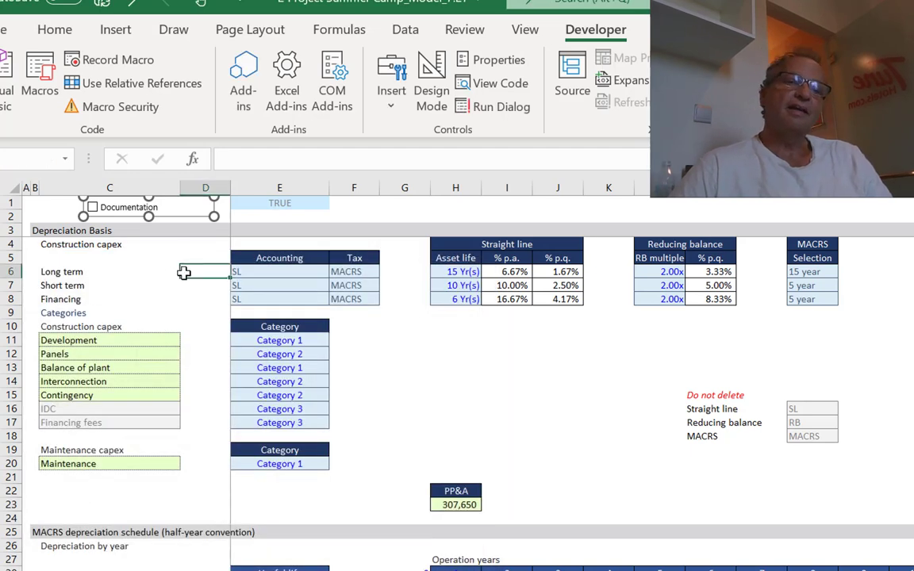
Give the Documentation check box a yellow fill and apply the formatting
{"action": "right_click", "coordinate": [149, 207]}
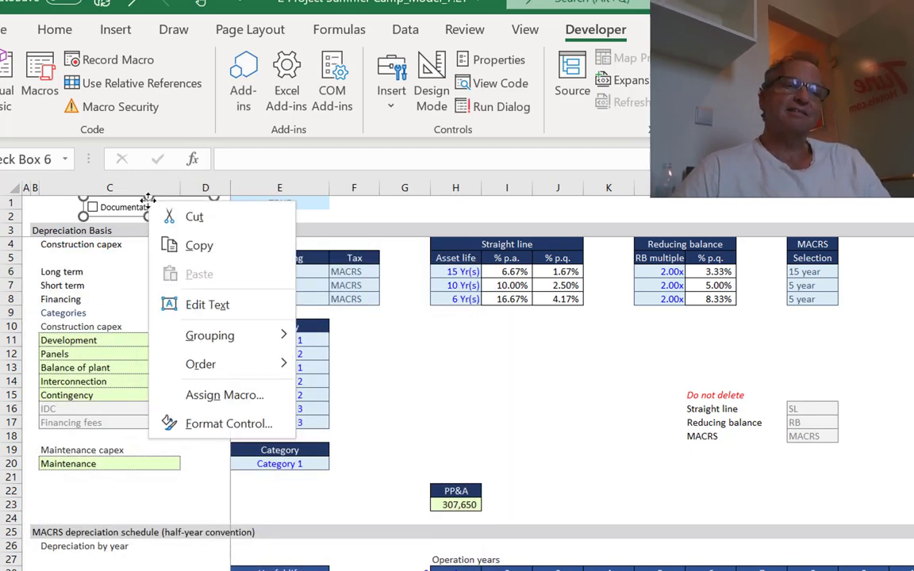
{"action": "left_click", "coordinate": [193, 426]}
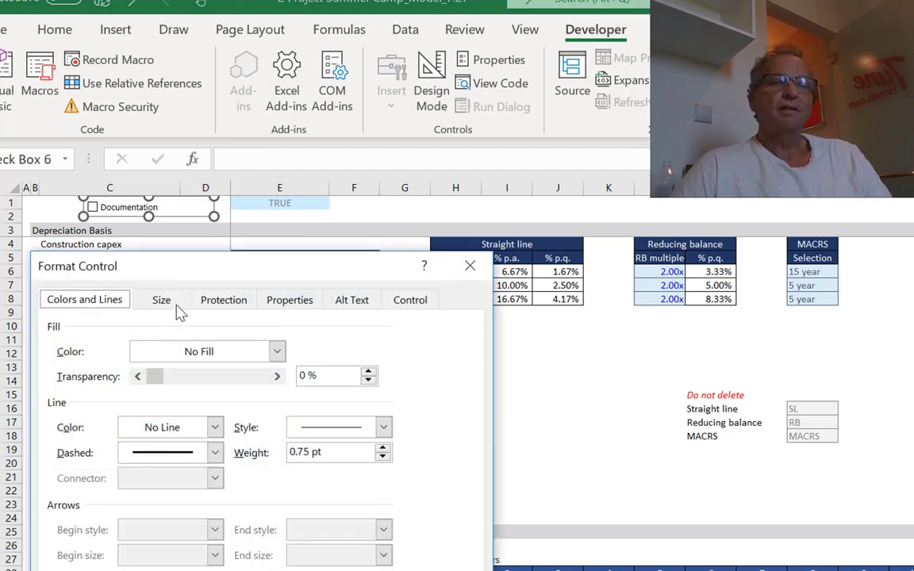
{"action": "left_click", "coordinate": [277, 351]}
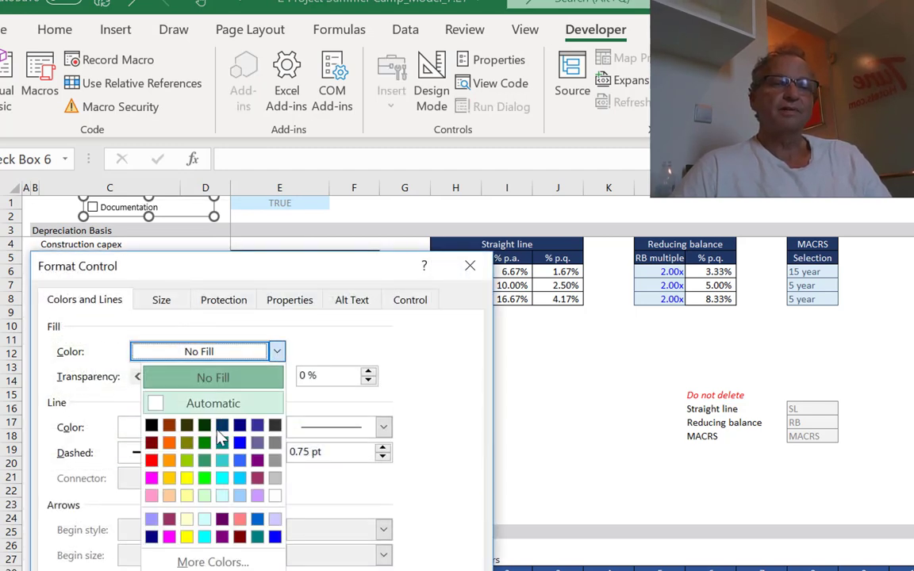
{"action": "left_click", "coordinate": [188, 479]}
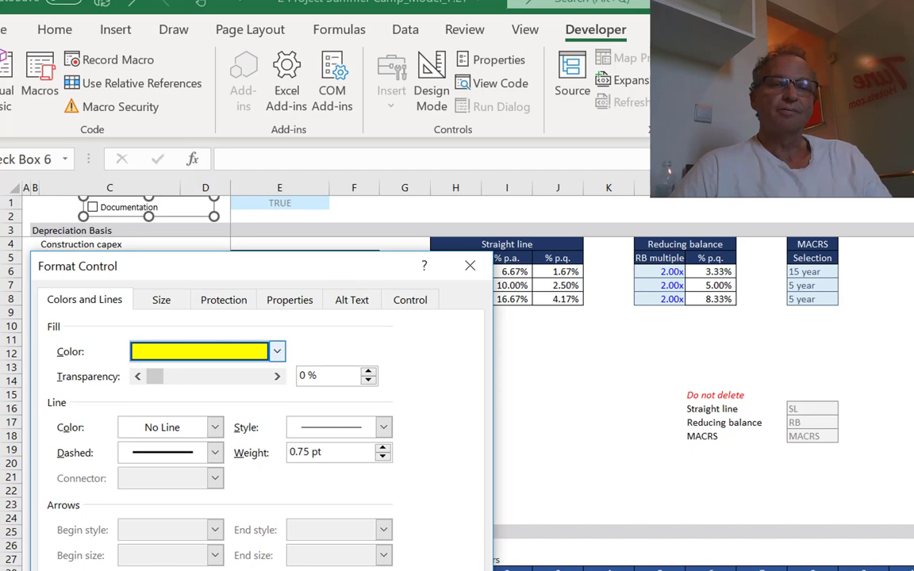
{"action": "key", "text": "Return"}
{"action": "left_click", "coordinate": [206, 287]}
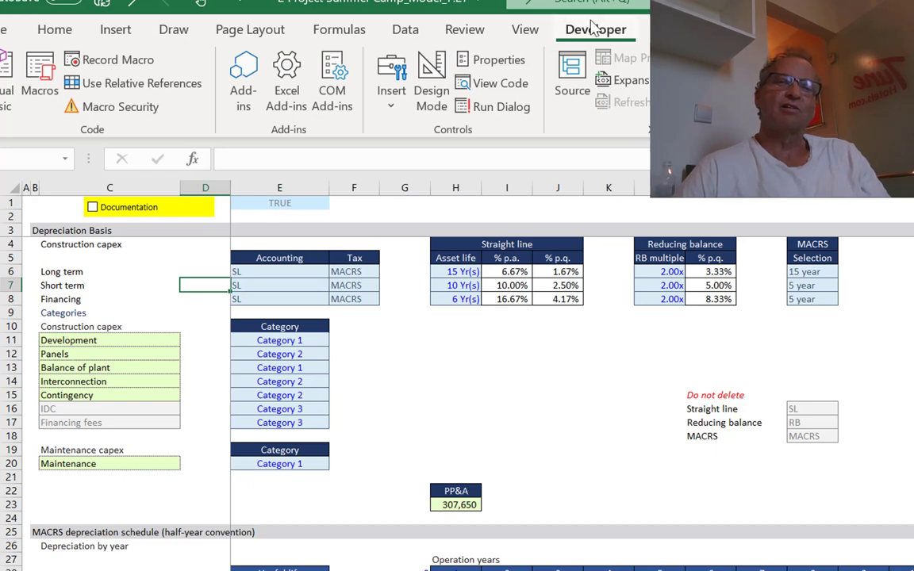
Check in the ribbon customization options that Developer is enabled, and look at the form controls available for insertion
{"action": "left_click", "coordinate": [3, 32]}
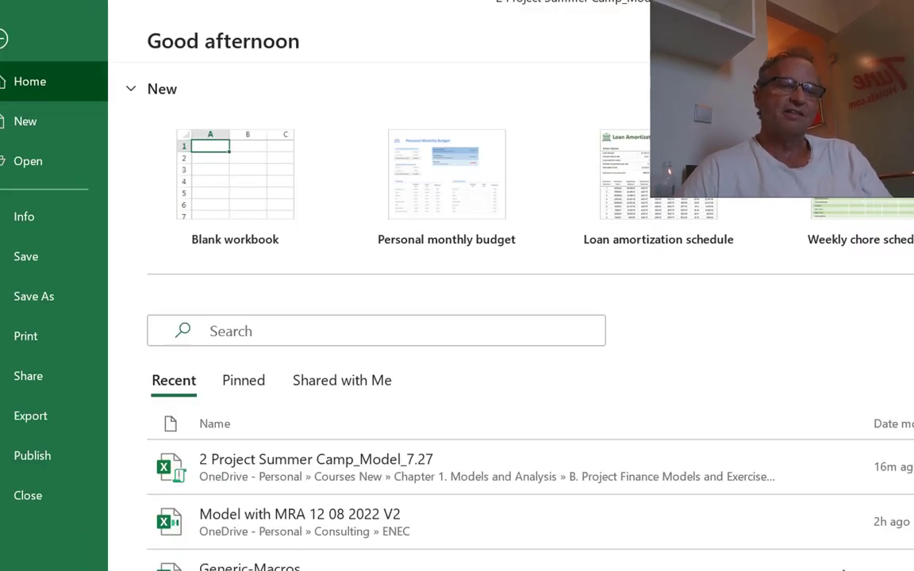
{"action": "left_click", "coordinate": [28, 565]}
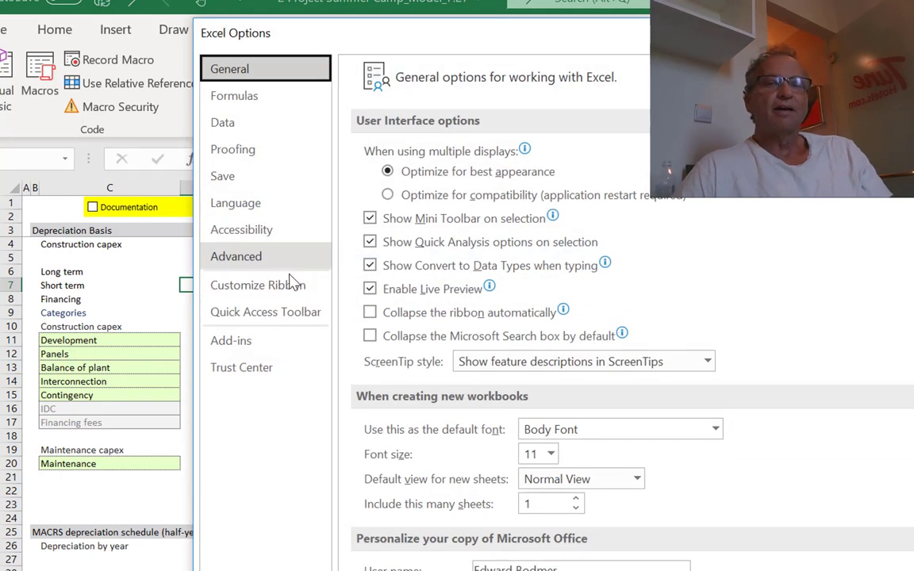
{"action": "left_click", "coordinate": [298, 285]}
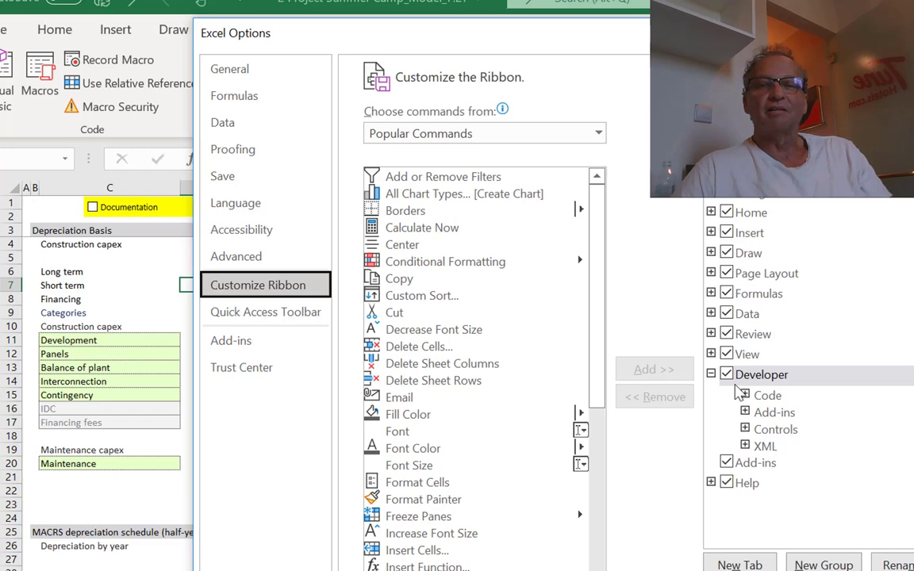
{"action": "key", "text": "Return"}
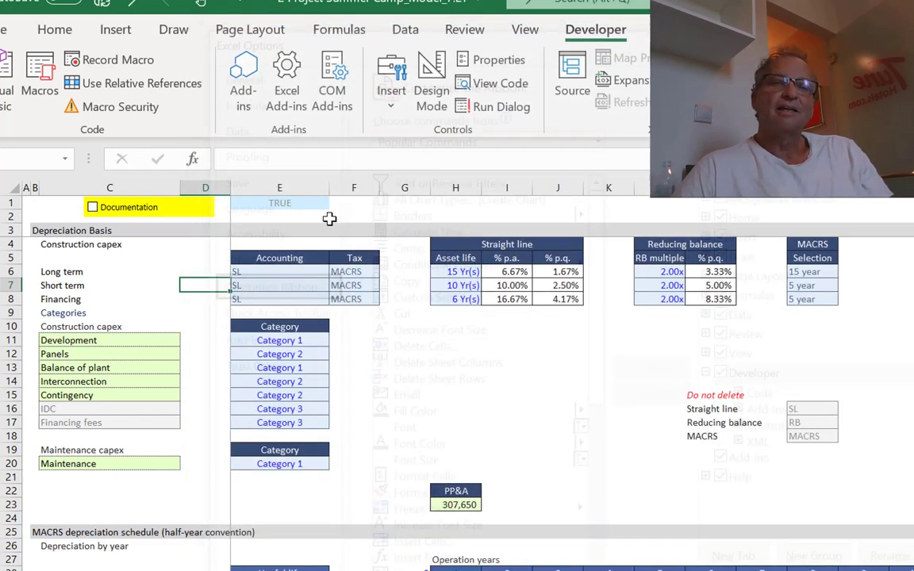
{"action": "left_click", "coordinate": [391, 88]}
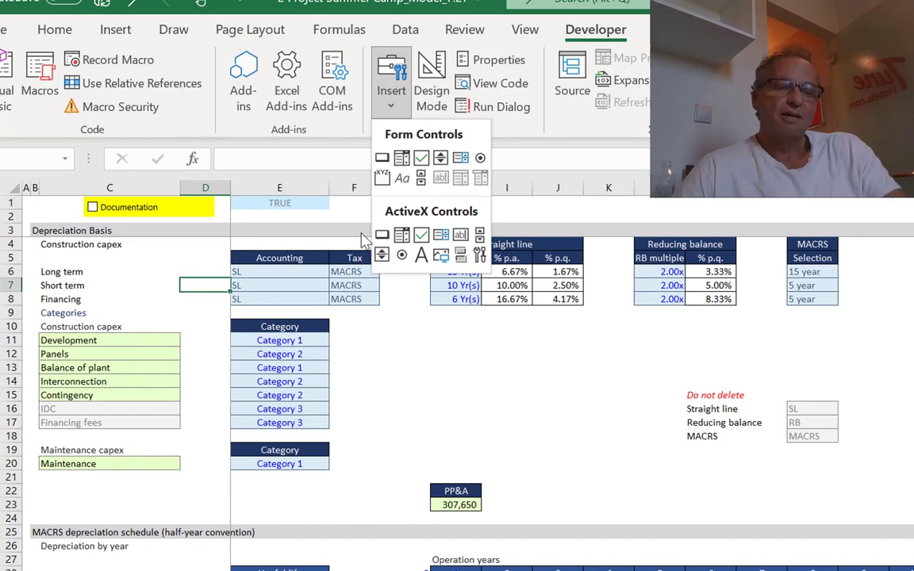
{"action": "left_click", "coordinate": [422, 158]}
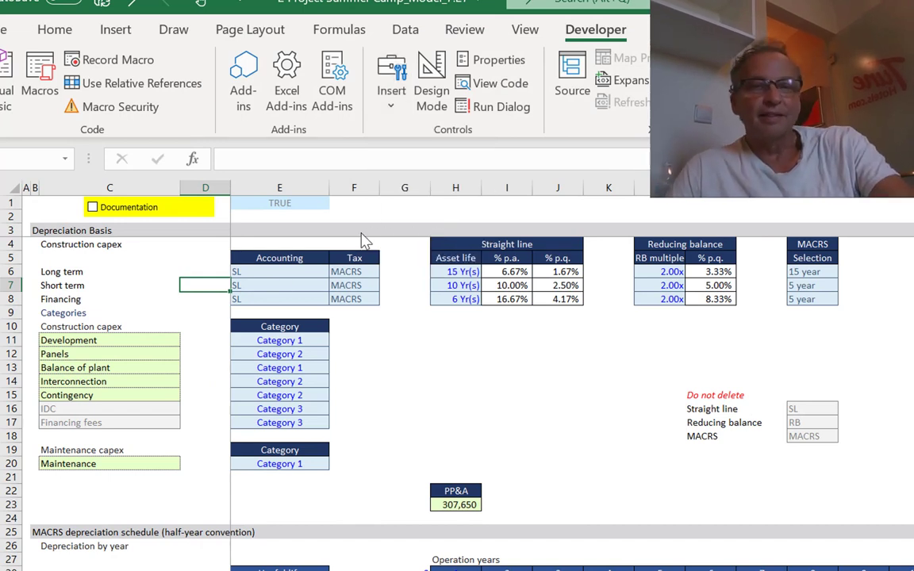
Link the Documentation check box to cell E1 of the Inputs - Tax sheet
{"action": "left_click", "coordinate": [277, 204]}
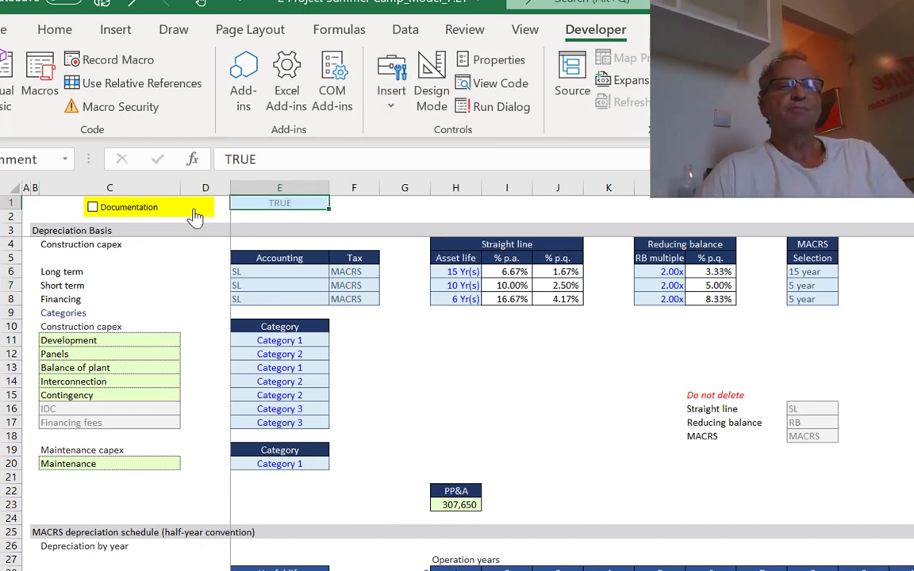
{"action": "right_click", "coordinate": [190, 211]}
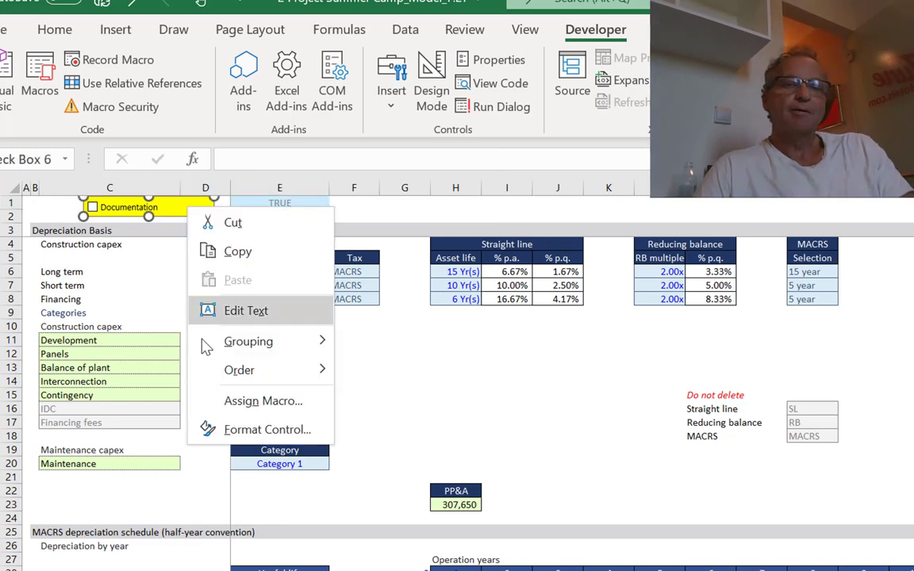
{"action": "left_click", "coordinate": [238, 431]}
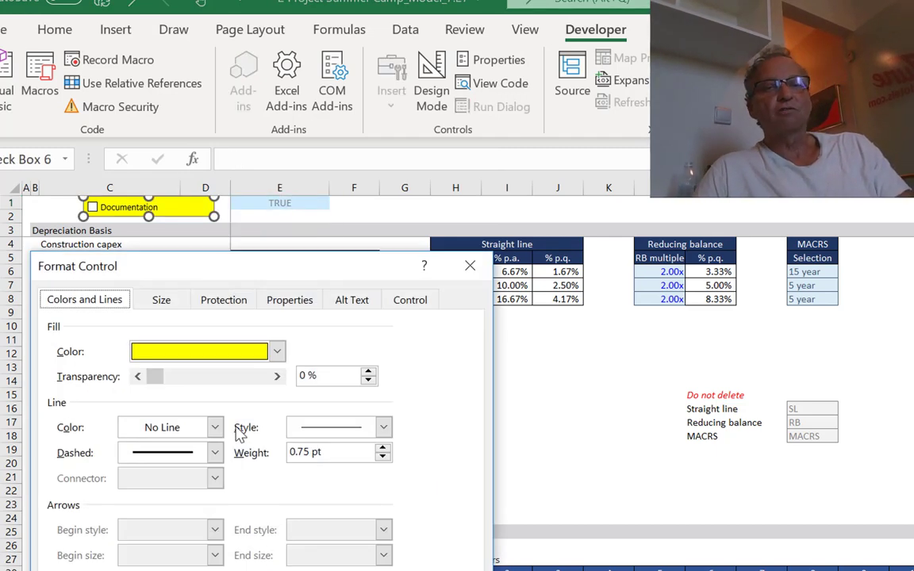
{"action": "left_click", "coordinate": [411, 302]}
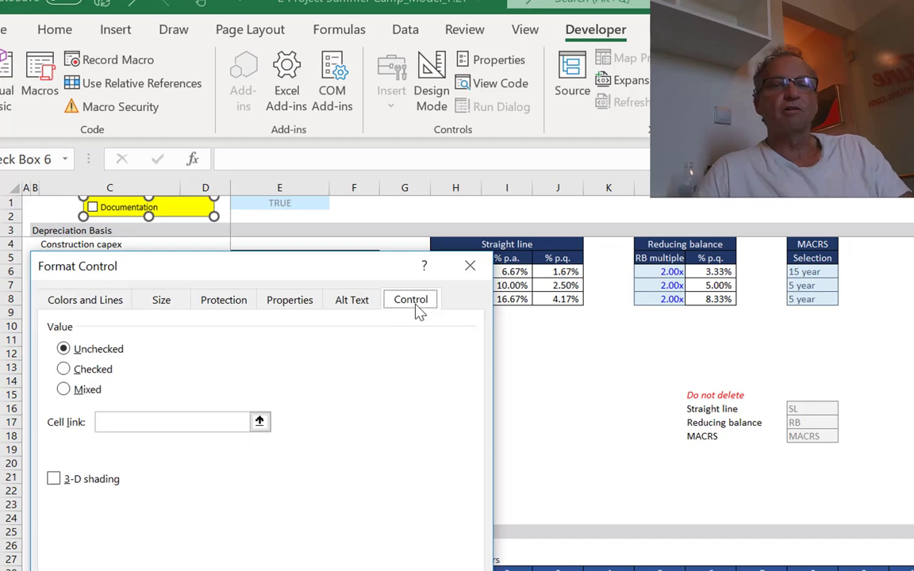
{"action": "left_click", "coordinate": [259, 422]}
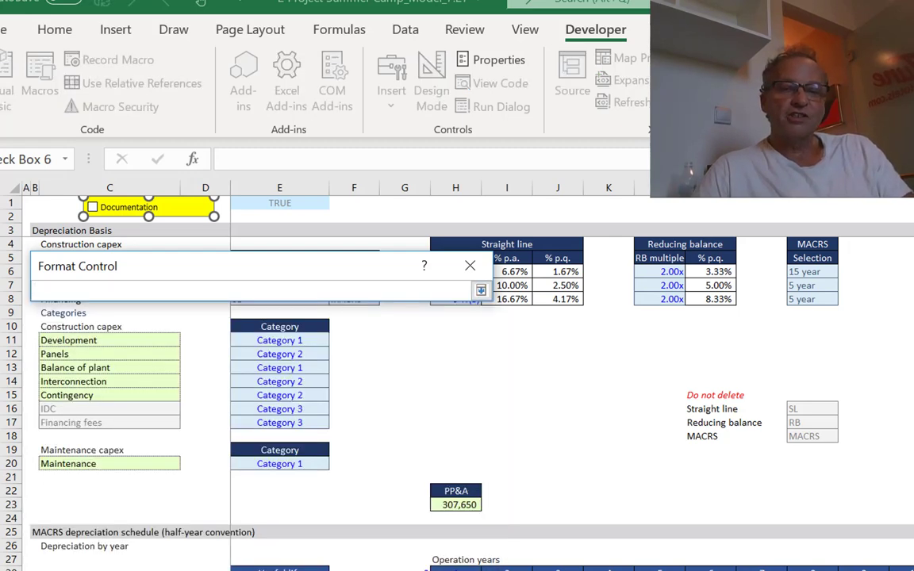
{"action": "key", "text": "ctrl+Page_Down"}
{"action": "key", "text": "ctrl+Page_Down"}
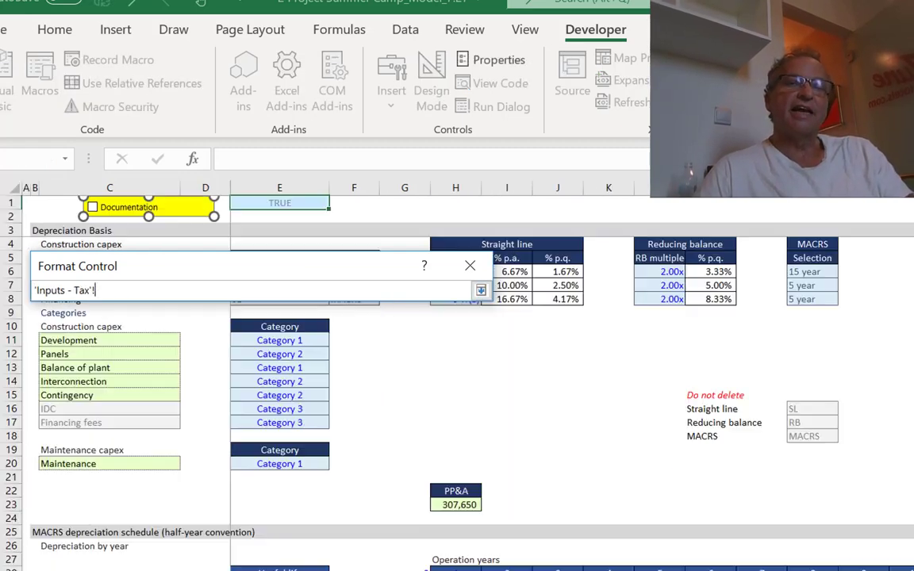
{"action": "left_click", "coordinate": [279, 201]}
{"action": "key", "text": "Return"}
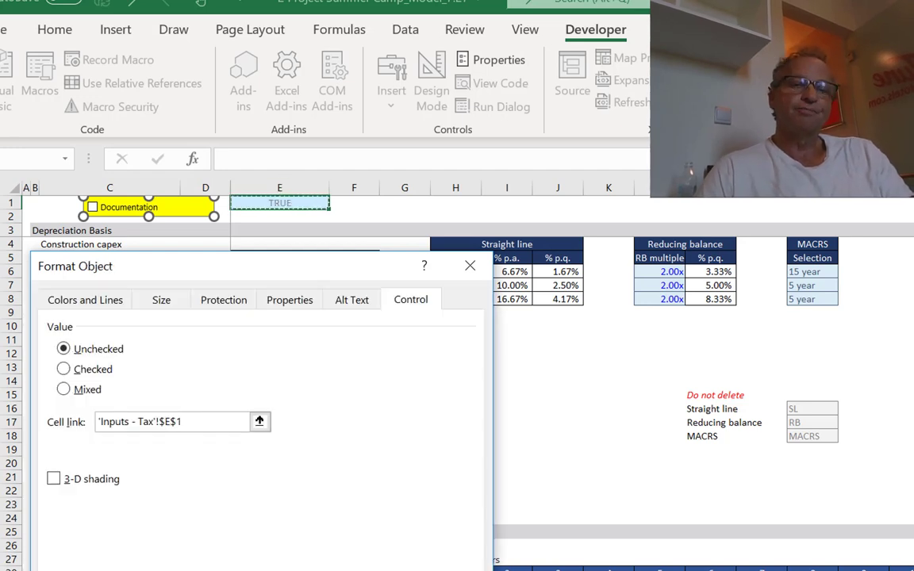
{"action": "key", "text": "Return"}
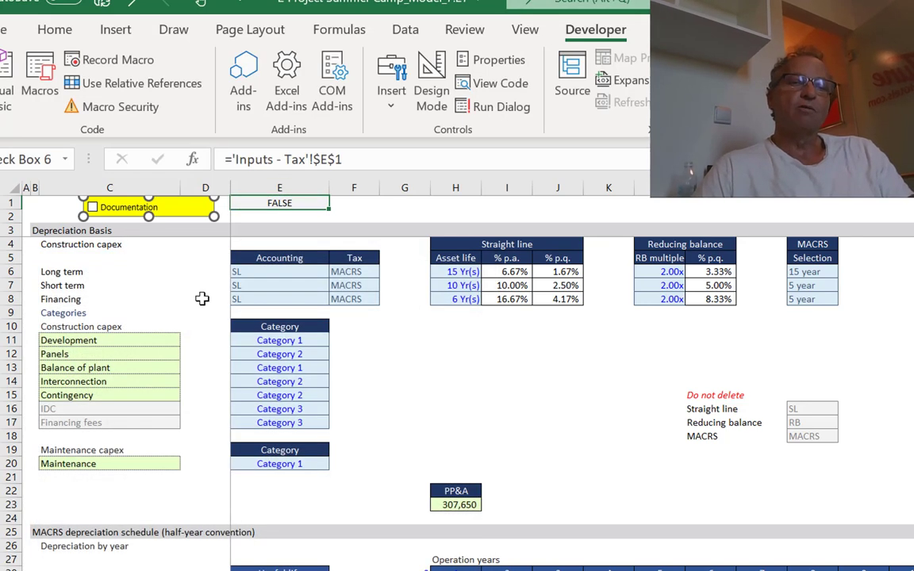
{"action": "left_click", "coordinate": [205, 299]}
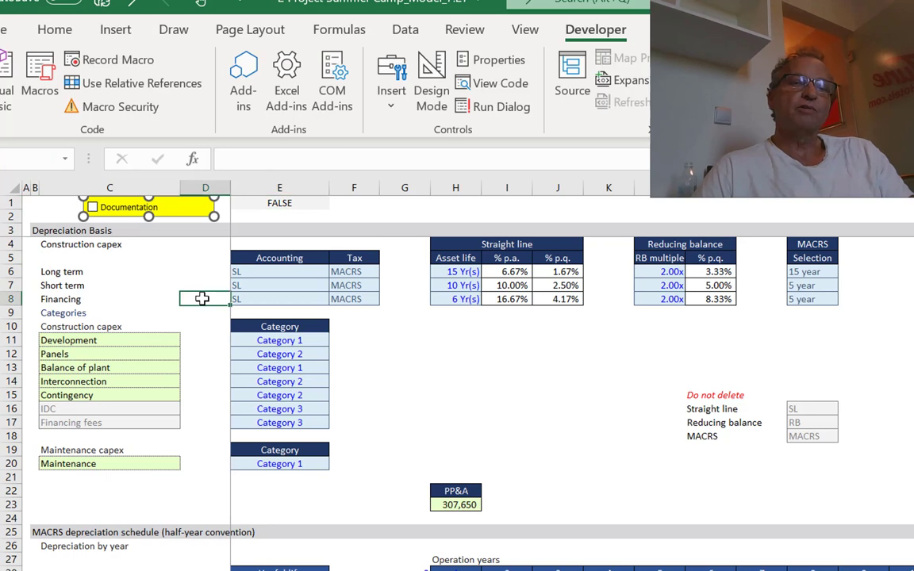
Create a new macro named CheckBox6_Click in This Workbook and assign it to the Documentation check box
{"action": "right_click", "coordinate": [161, 210]}
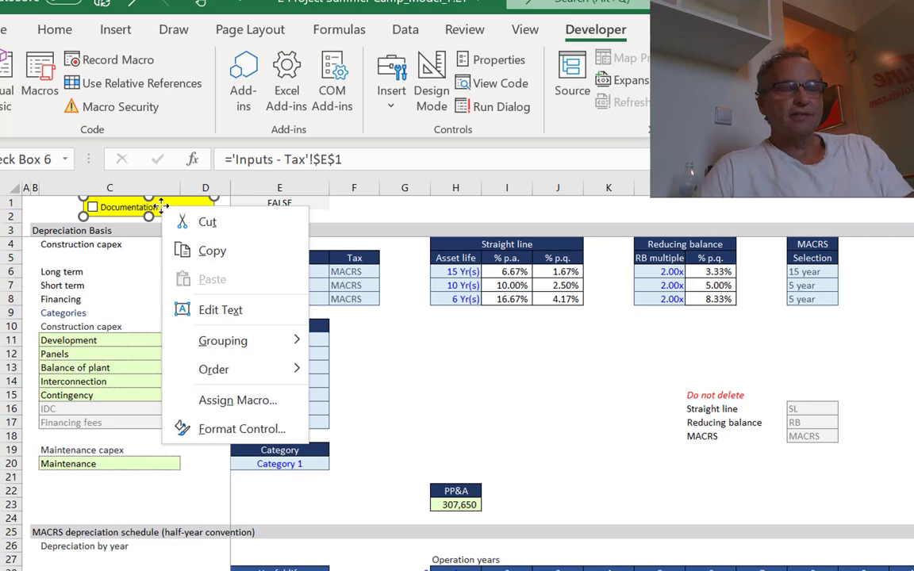
{"action": "left_click", "coordinate": [229, 401]}
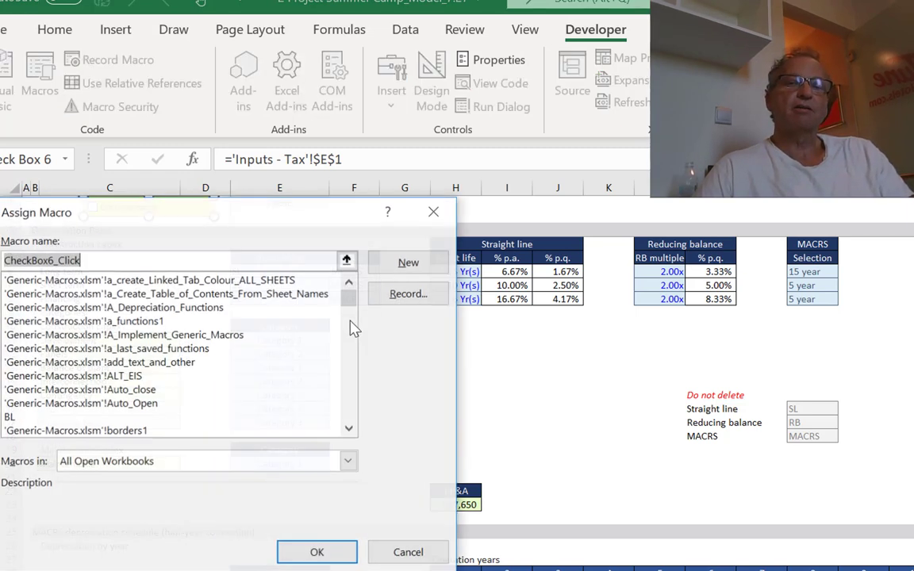
{"action": "left_click", "coordinate": [349, 464]}
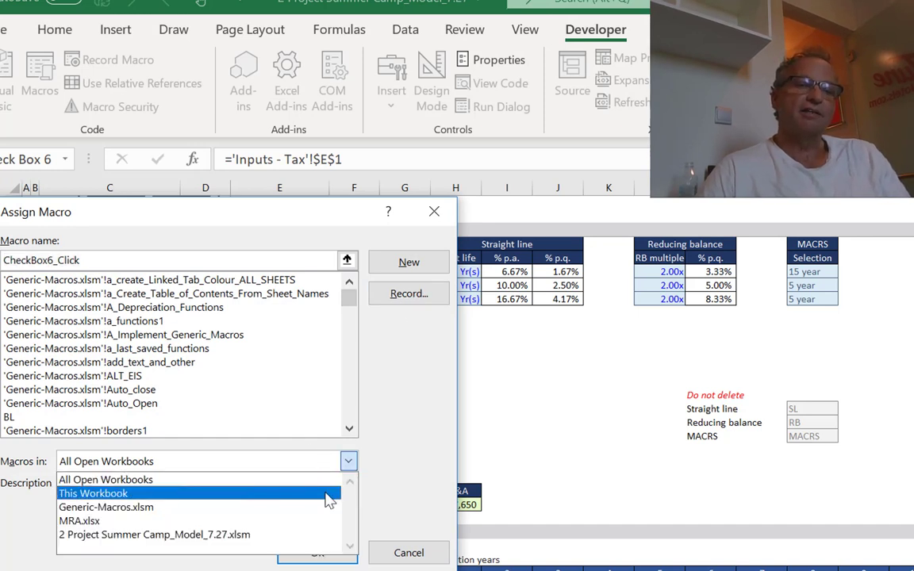
{"action": "left_click", "coordinate": [329, 494]}
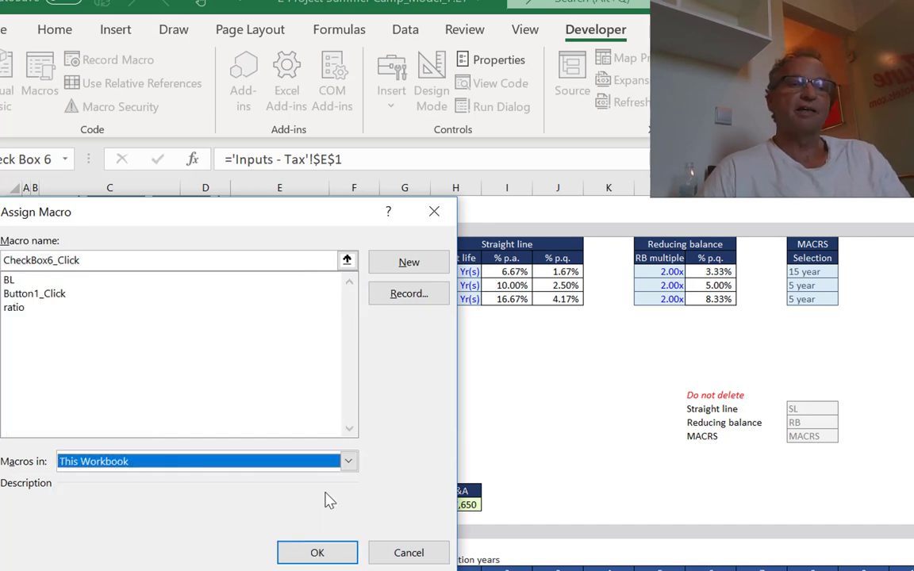
{"action": "left_click", "coordinate": [409, 263]}
Begin an If condition in the CheckBox6_Click macro that tests Range("comment")
{"action": "key", "text": "Return"}
{"action": "key", "text": "Return"}
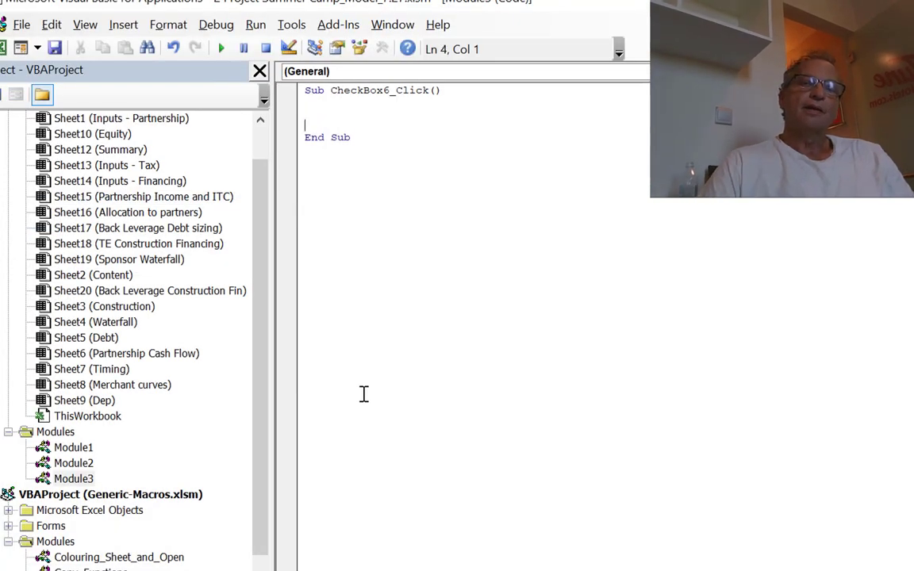
{"action": "key", "text": "Return"}
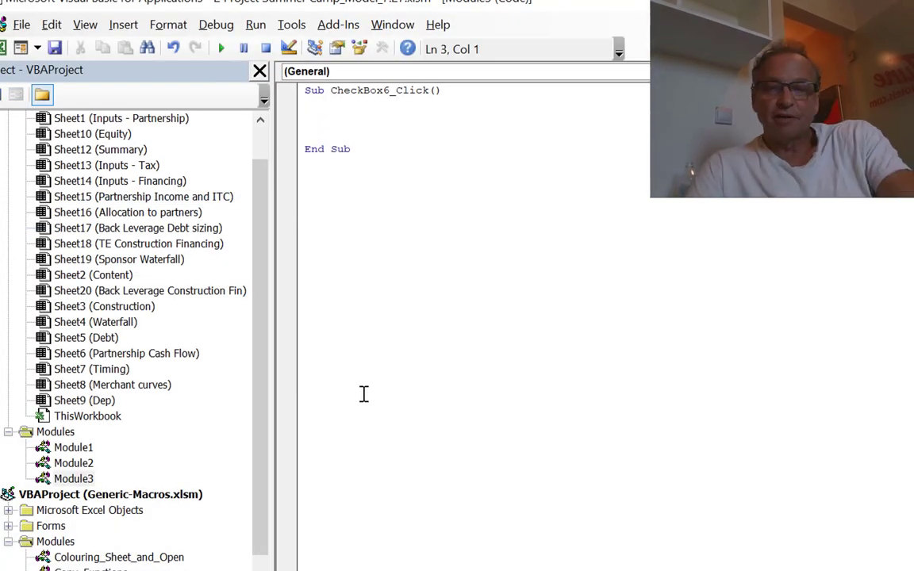
{"action": "type", "text": "if range"}
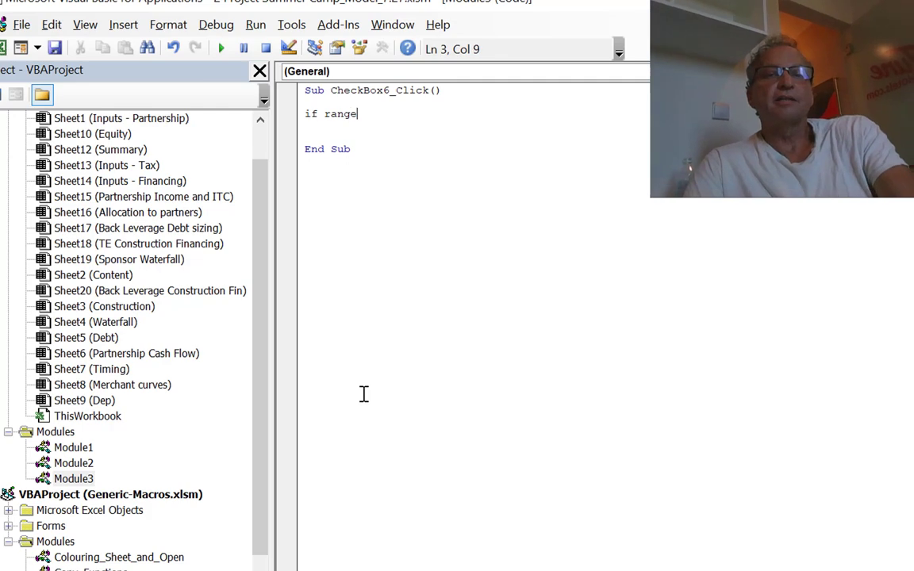
{"action": "type", "text": "(\"comm"}
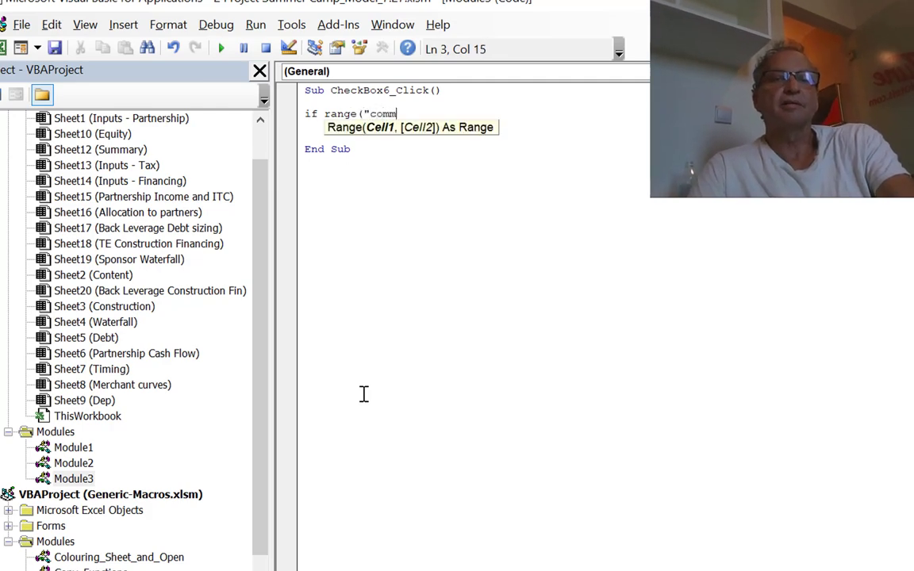
{"action": "type", "text": "ent\""}
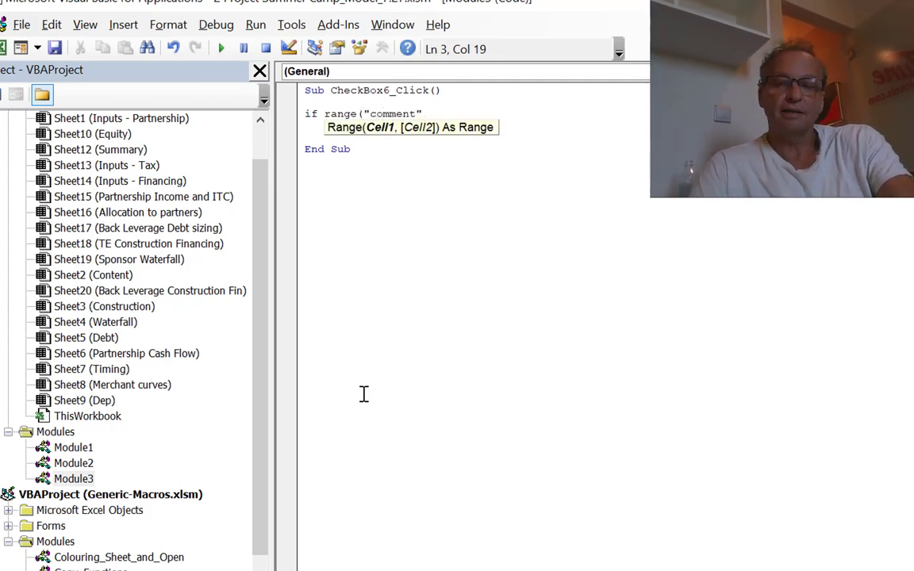
{"action": "type", "text": ") then a"}
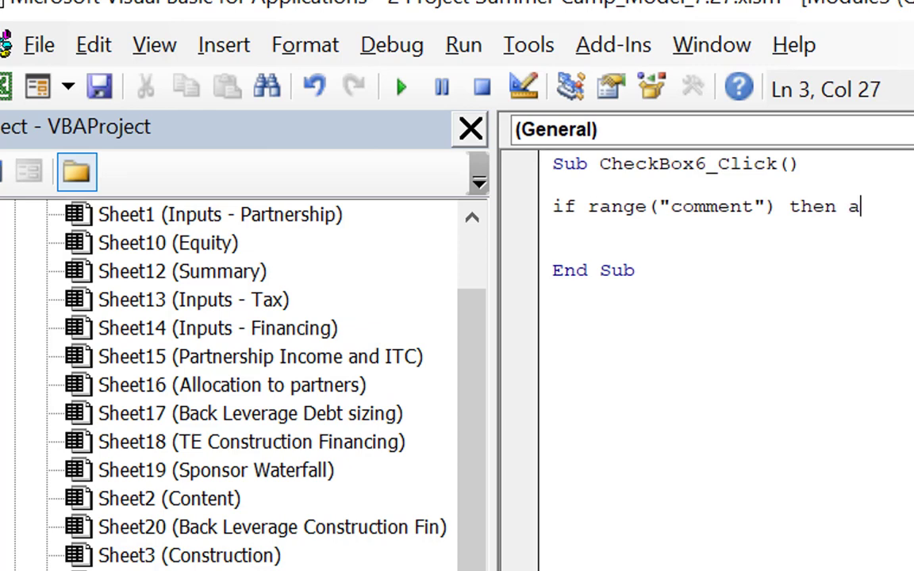
Complete the If statement so that it sets Application.DisplayCommentIndicator to xlCommentAndIndicator
{"action": "type", "text": "plic"}
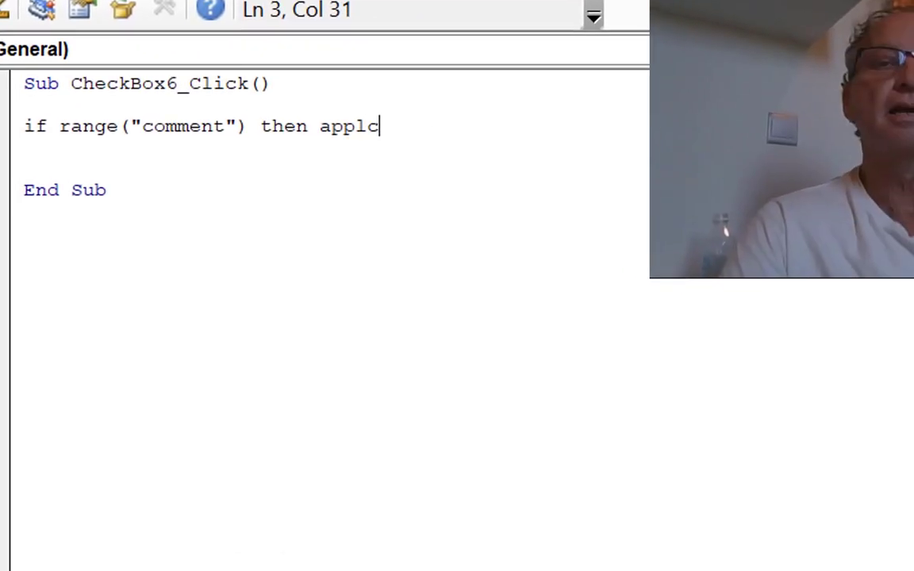
{"action": "type", "text": "atino"}
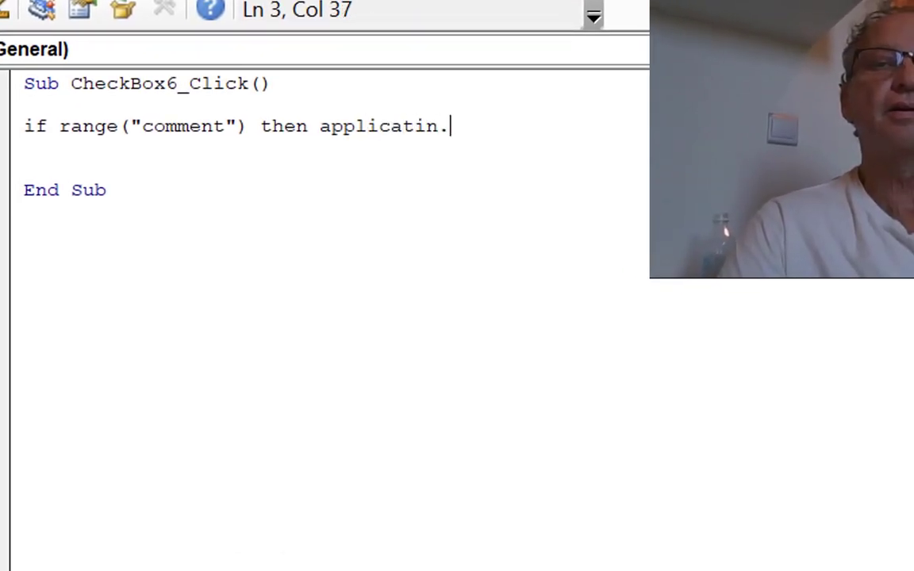
{"action": "key", "text": "BackSpace"}
{"action": "key", "text": "BackSpace"}
{"action": "type", "text": "on."}
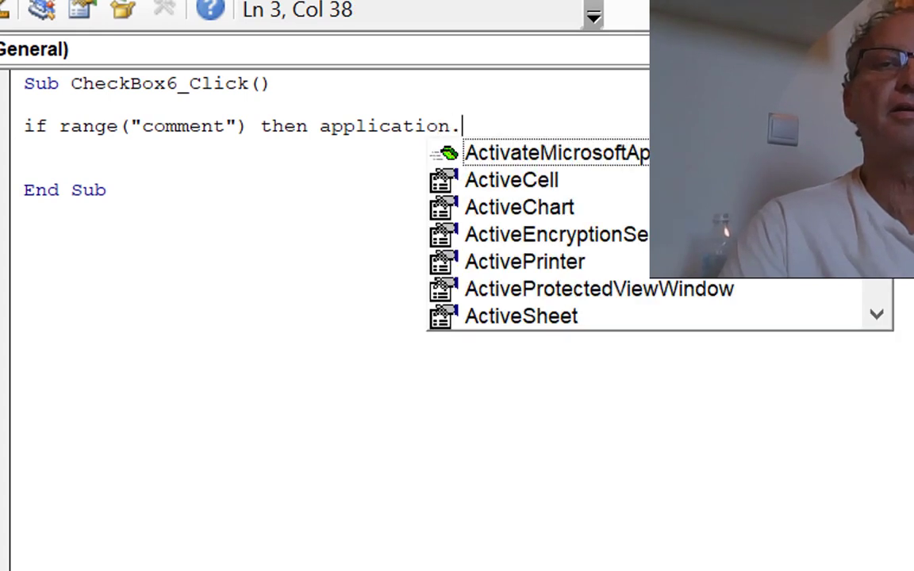
{"action": "type", "text": "di"}
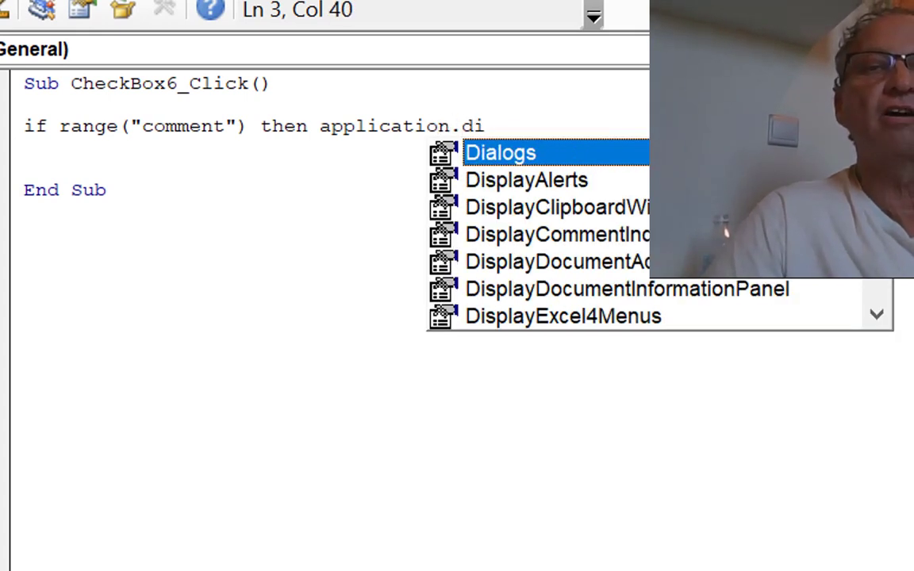
{"action": "key", "text": "Down"}
{"action": "key", "text": "Down"}
{"action": "key", "text": "Down"}
{"action": "key", "text": "Tab"}
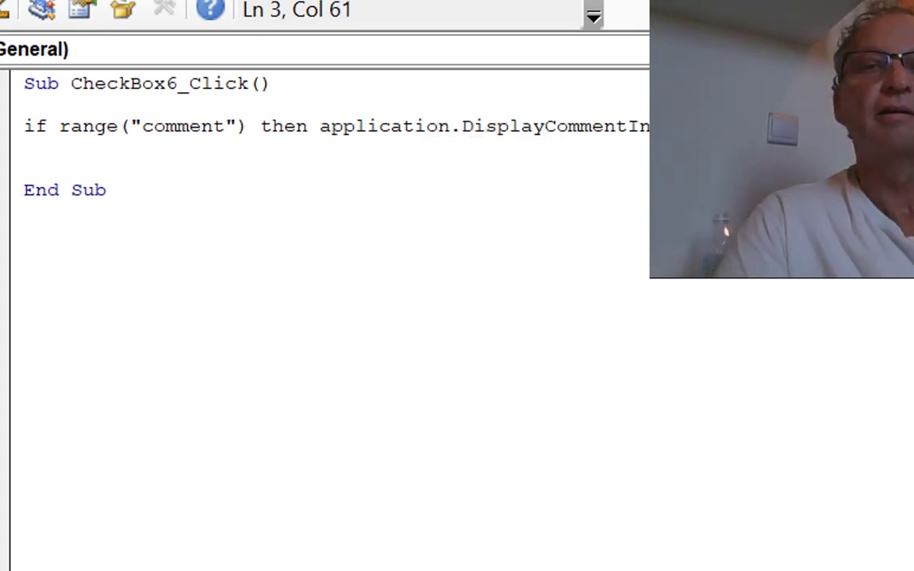
{"action": "type", "text": "="}
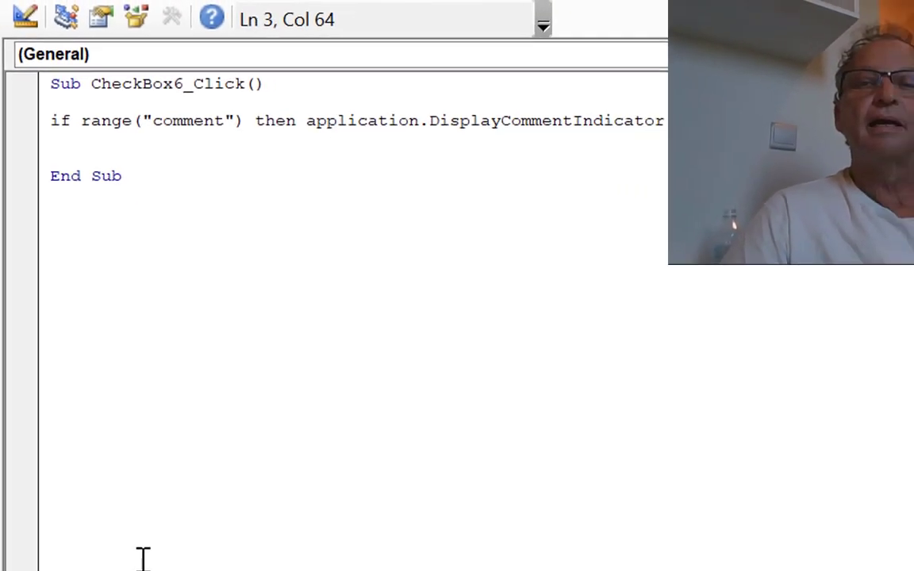
{"action": "key", "text": "Return"}
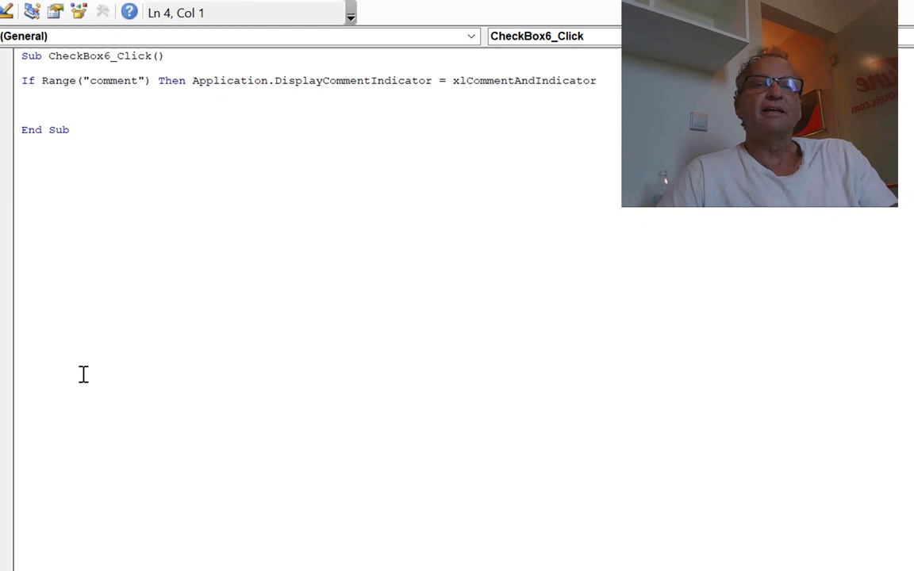
Duplicate the If statement line directly above itself in the CheckBox6_Click macro
{"action": "key", "text": "Up"}
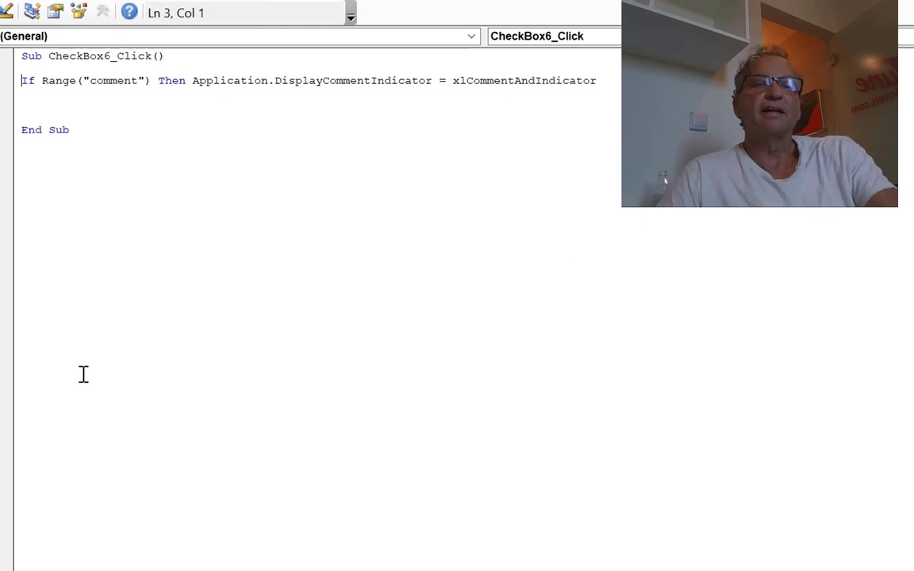
{"action": "key", "text": "shift+Down"}
{"action": "key", "text": "ctrl+c"}
{"action": "key", "text": "Up"}
{"action": "key", "text": "Up"}
{"action": "key", "text": "Return"}
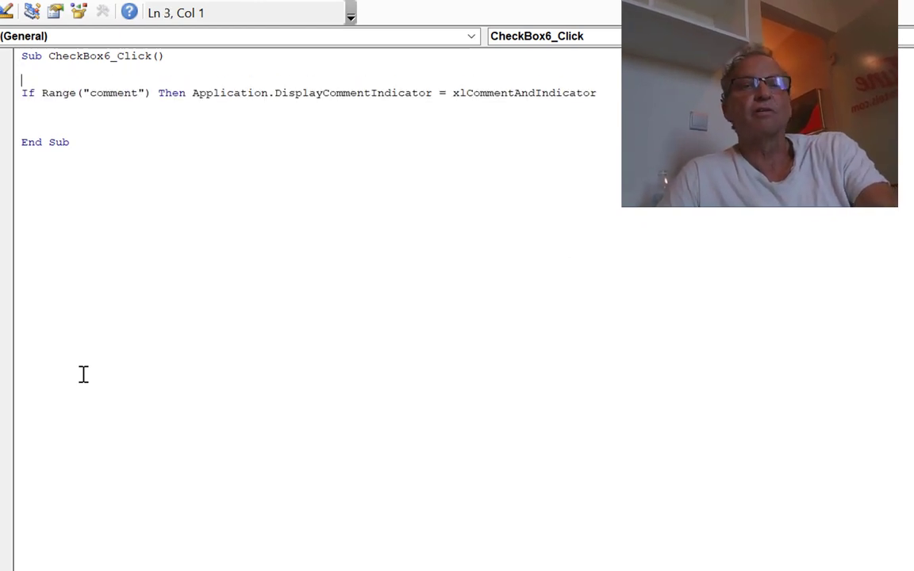
{"action": "key", "text": "ctrl+v"}
Remove the If Range("comment") Then condition from the upper copy, leaving only the Application.DisplayCommentIndicator assignment
{"action": "key", "text": "Up"}
{"action": "key", "text": "End"}
{"action": "key", "text": "Left"}
{"action": "key", "text": "Left"}
{"action": "key", "text": "Left"}
{"action": "key", "text": "Left"}
{"action": "key", "text": "Left"}
{"action": "key", "text": "Left"}
{"action": "key", "text": "Left"}
{"action": "key", "text": "Left"}
{"action": "key", "text": "Left"}
{"action": "key", "text": "Left"}
{"action": "key", "text": "Left"}
{"action": "key", "text": "Left"}
{"action": "key", "text": "Left"}
{"action": "key", "text": "Left"}
{"action": "key", "text": "Left"}
{"action": "key", "text": "Left"}
{"action": "key", "text": "Left"}
{"action": "key", "text": "Left"}
{"action": "key", "text": "Left"}
{"action": "key", "text": "Left"}
{"action": "key", "text": "Left"}
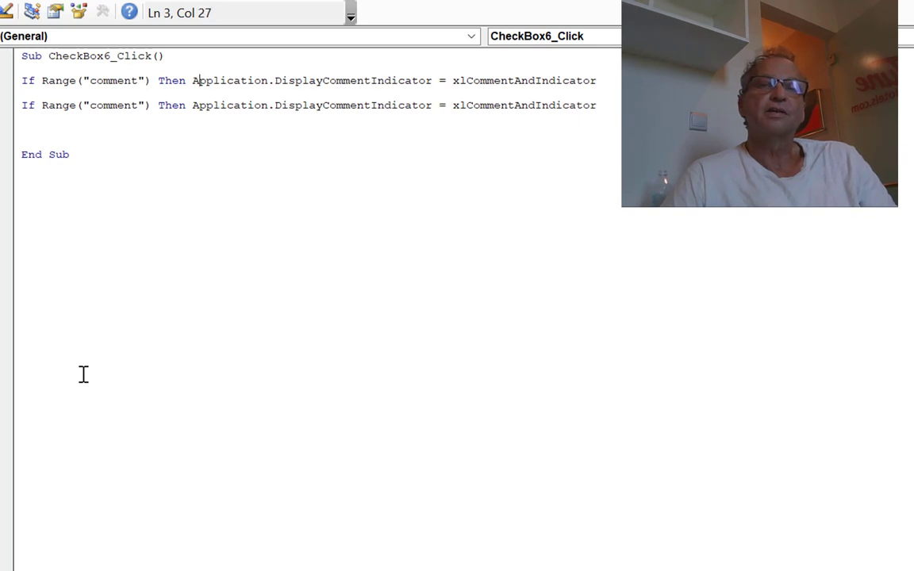
{"action": "key", "text": "Left"}
{"action": "key", "text": "BackSpace"}
{"action": "key", "text": "BackSpace"}
{"action": "key", "text": "BackSpace"}
{"action": "key", "text": "BackSpace"}
{"action": "key", "text": "BackSpace"}
{"action": "key", "text": "BackSpace"}
{"action": "key", "text": "BackSpace"}
{"action": "key", "text": "BackSpace"}
{"action": "key", "text": "BackSpace"}
{"action": "key", "text": "BackSpace"}
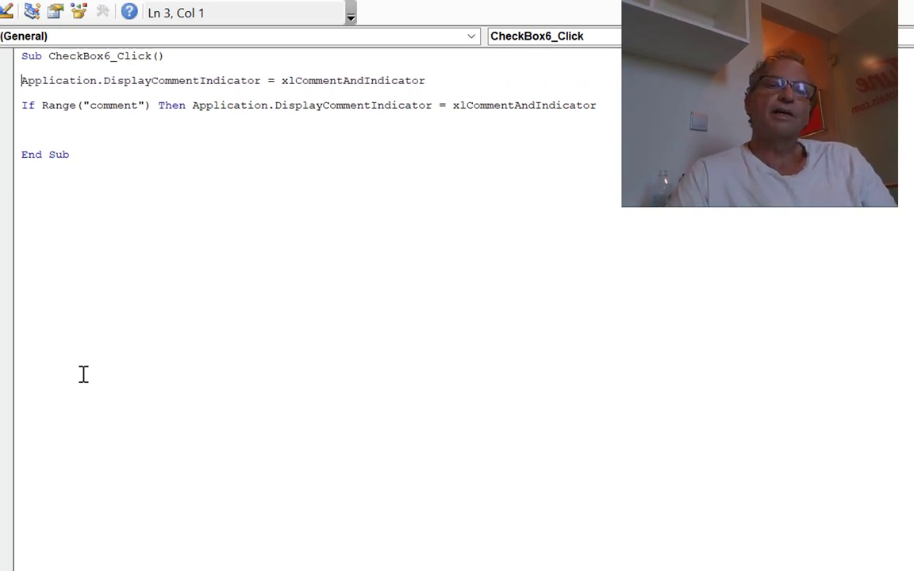
Change the value assigned in the upper DisplayCommentIndicator line to xlNoIndicator
{"action": "key", "text": "End"}
{"action": "key", "text": "BackSpace"}
{"action": "key", "text": "BackSpace"}
{"action": "key", "text": "BackSpace"}
{"action": "key", "text": "BackSpace"}
{"action": "key", "text": "BackSpace"}
{"action": "key", "text": "BackSpace"}
{"action": "key", "text": "BackSpace"}
{"action": "key", "text": "BackSpace"}
{"action": "key", "text": "BackSpace"}
{"action": "key", "text": "BackSpace"}
{"action": "key", "text": "BackSpace"}
{"action": "key", "text": "BackSpace"}
{"action": "key", "text": "BackSpace"}
{"action": "key", "text": "BackSpace"}
{"action": "key", "text": "BackSpace"}
{"action": "key", "text": "BackSpace"}
{"action": "key", "text": "BackSpace"}
{"action": "key", "text": "BackSpace"}
{"action": "key", "text": "BackSpace"}
{"action": "key", "text": "BackSpace"}
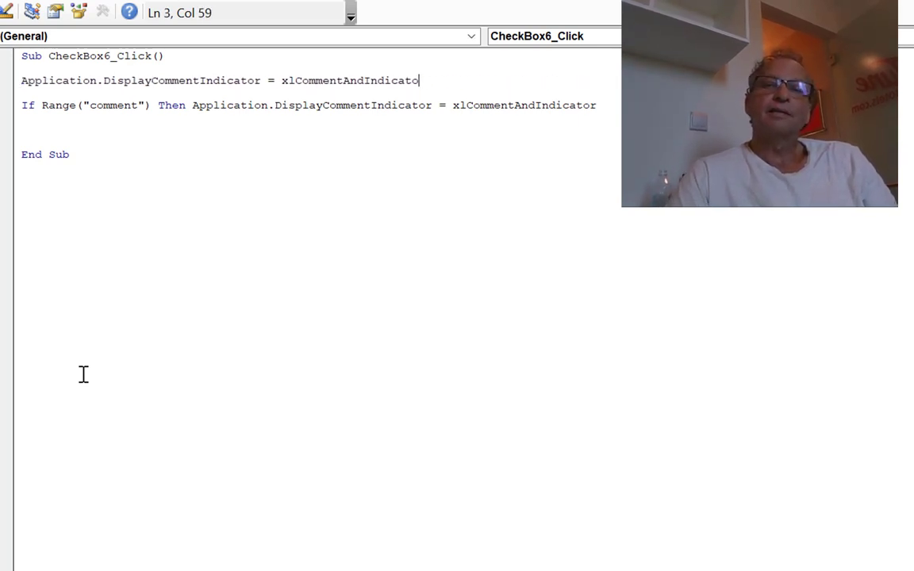
{"action": "key", "text": "BackSpace"}
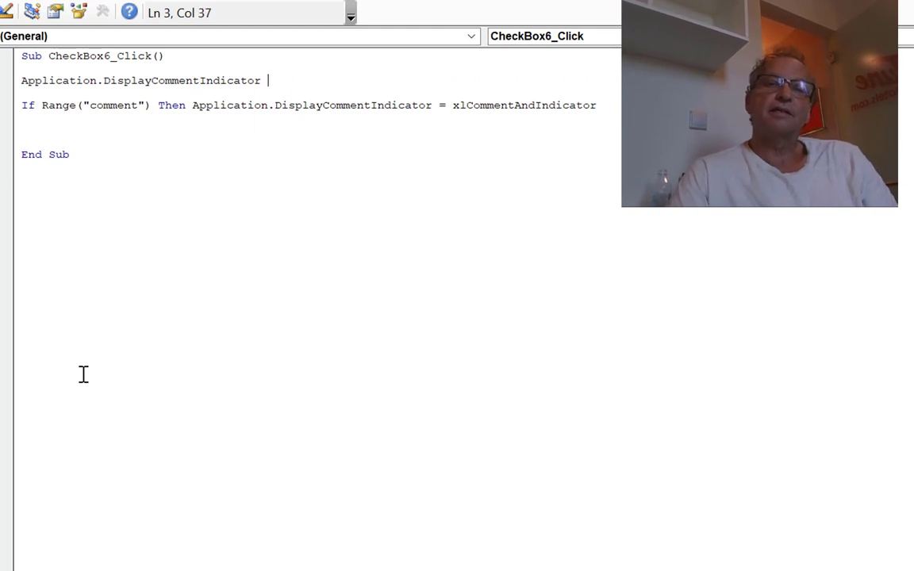
{"action": "type", "text": "="}
{"action": "key", "text": "Down"}
{"action": "key", "text": "Down"}
{"action": "key", "text": "Down"}
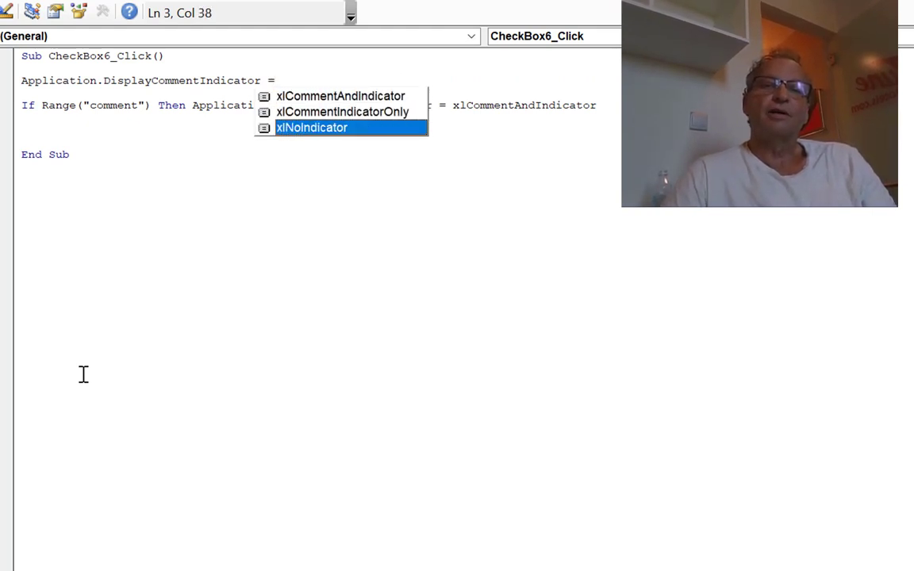
{"action": "key", "text": "Tab"}
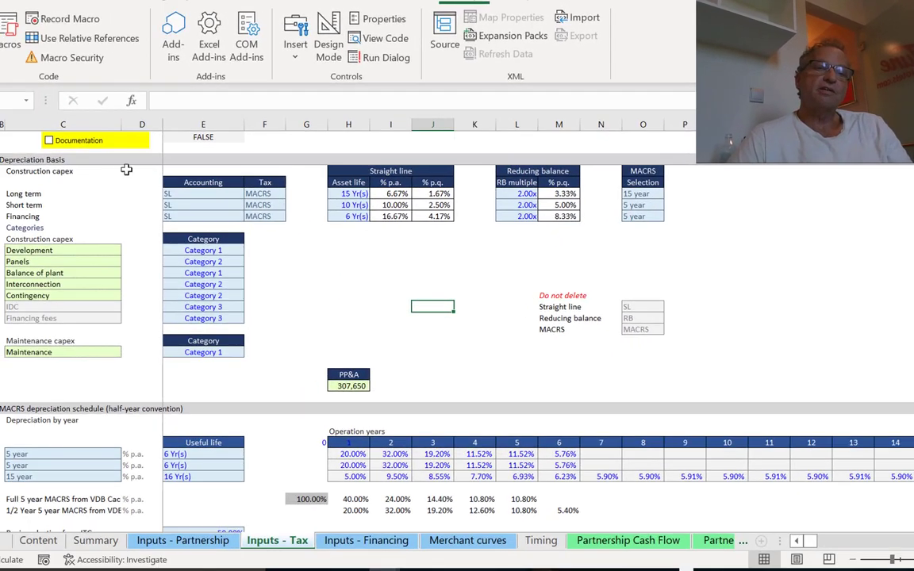
Turn on the Documentation check box on the Inputs - Tax sheet and check the cell comments further down the sheet
{"action": "left_click", "coordinate": [116, 147]}
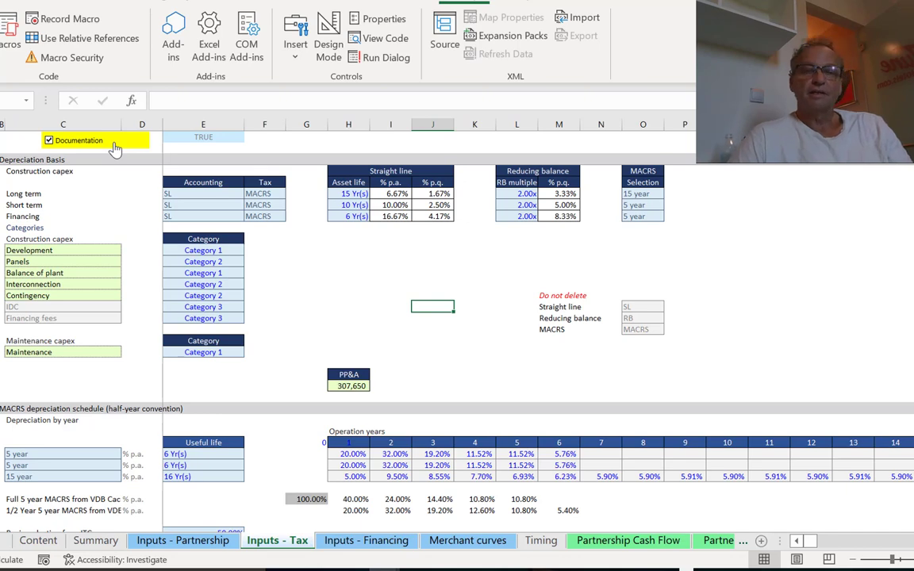
{"action": "key", "text": "Down"}
{"action": "key", "text": "Down"}
{"action": "key", "text": "Down"}
{"action": "key", "text": "Down"}
{"action": "key", "text": "Down"}
{"action": "key", "text": "Down"}
{"action": "key", "text": "Down"}
{"action": "key", "text": "Down"}
{"action": "key", "text": "Down"}
{"action": "key", "text": "Down"}
{"action": "key", "text": "Down"}
{"action": "key", "text": "Down"}
{"action": "key", "text": "Down"}
{"action": "key", "text": "Down"}
{"action": "key", "text": "Down"}
{"action": "key", "text": "Down"}
{"action": "key", "text": "Down"}
{"action": "key", "text": "Down"}
{"action": "key", "text": "Down"}
{"action": "key", "text": "Down"}
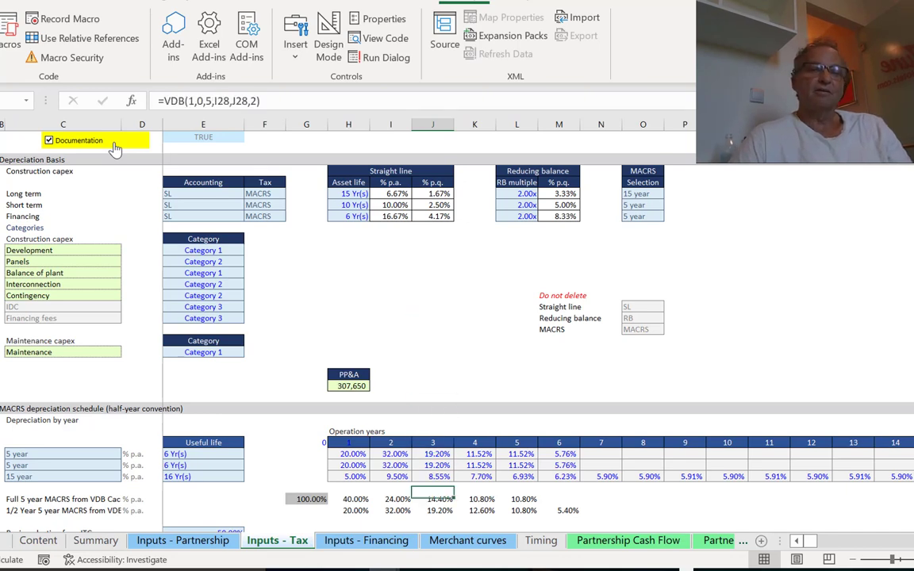
{"action": "key", "text": "Down"}
{"action": "key", "text": "Down"}
{"action": "key", "text": "Down"}
{"action": "key", "text": "Down"}
{"action": "key", "text": "Down"}
{"action": "key", "text": "Down"}
{"action": "key", "text": "Down"}
{"action": "key", "text": "Down"}
{"action": "key", "text": "Down"}
{"action": "key", "text": "Down"}
{"action": "key", "text": "Down"}
{"action": "key", "text": "Down"}
{"action": "key", "text": "Down"}
{"action": "key", "text": "Down"}
{"action": "key", "text": "Down"}
{"action": "key", "text": "Down"}
{"action": "key", "text": "Down"}
{"action": "key", "text": "Down"}
{"action": "key", "text": "Down"}
{"action": "key", "text": "Down"}
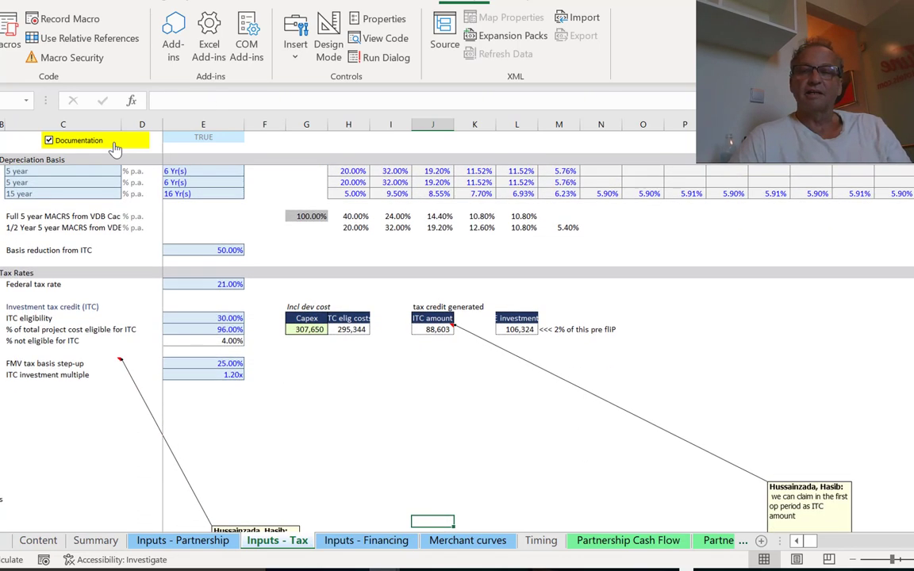
{"action": "key", "text": "Down"}
{"action": "key", "text": "Down"}
{"action": "key", "text": "Down"}
{"action": "key", "text": "Down"}
{"action": "key", "text": "Up"}
{"action": "key", "text": "Up"}
{"action": "key", "text": "Up"}
{"action": "key", "text": "Up"}
{"action": "key", "text": "Up"}
{"action": "key", "text": "Up"}
{"action": "key", "text": "Up"}
{"action": "key", "text": "Up"}
{"action": "key", "text": "Up"}
{"action": "key", "text": "Up"}
{"action": "key", "text": "Up"}
{"action": "key", "text": "Up"}
{"action": "key", "text": "Up"}
{"action": "key", "text": "Up"}
{"action": "key", "text": "Up"}
{"action": "key", "text": "Up"}
{"action": "key", "text": "Up"}
{"action": "key", "text": "Up"}
{"action": "key", "text": "Up"}
{"action": "key", "text": "Up"}
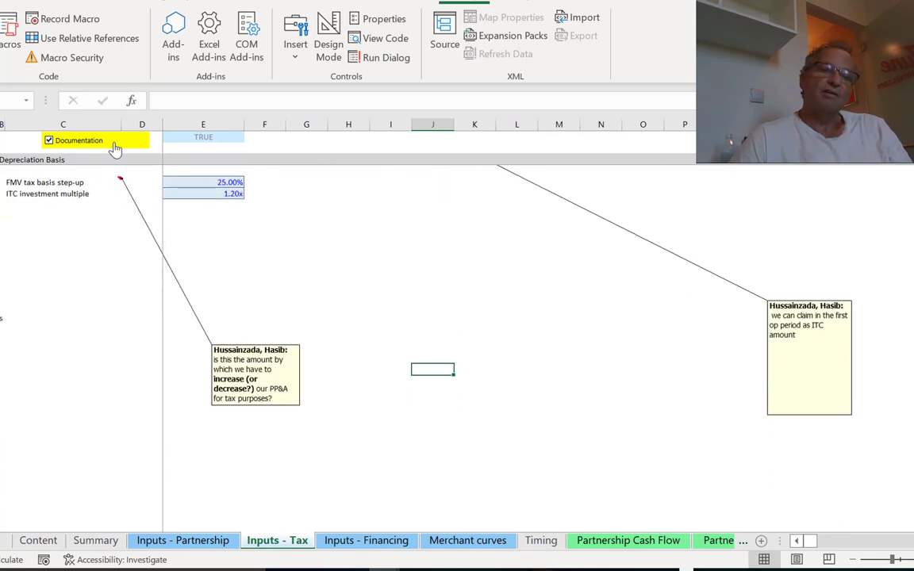
Examine the visible cell comments and the tax rate and depreciation inputs back up to the start of the Inputs - Tax sheet
{"action": "key", "text": "Up"}
{"action": "key", "text": "Up"}
{"action": "key", "text": "Up"}
{"action": "key", "text": "Up"}
{"action": "key", "text": "Up"}
{"action": "key", "text": "Up"}
{"action": "key", "text": "Up"}
{"action": "key", "text": "Up"}
{"action": "key", "text": "Up"}
{"action": "key", "text": "Up"}
{"action": "key", "text": "Up"}
{"action": "key", "text": "Up"}
{"action": "key", "text": "Up"}
{"action": "key", "text": "Up"}
{"action": "key", "text": "Up"}
{"action": "key", "text": "Up"}
{"action": "key", "text": "Up"}
{"action": "key", "text": "Up"}
{"action": "key", "text": "Up"}
{"action": "key", "text": "Up"}
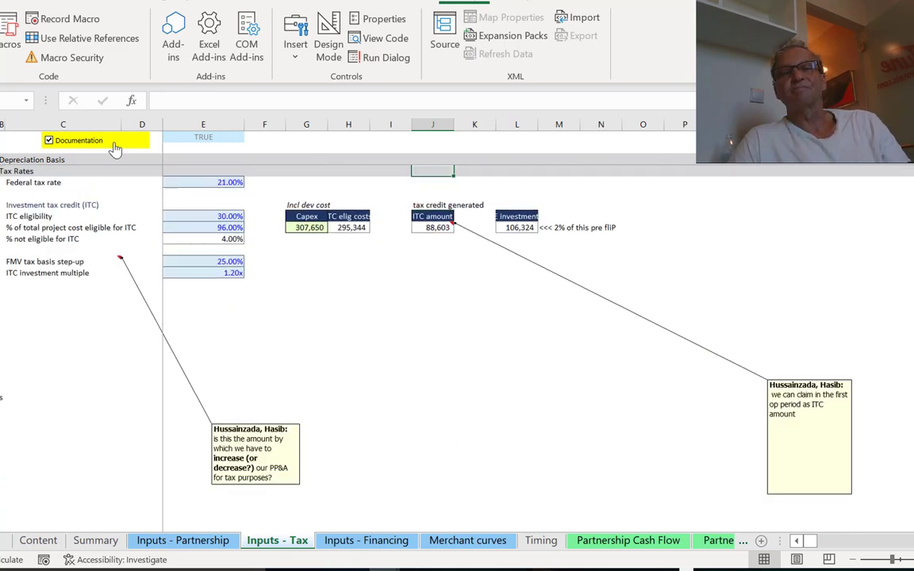
{"action": "key", "text": "Up"}
{"action": "key", "text": "Up"}
{"action": "key", "text": "Up"}
{"action": "key", "text": "Up"}
{"action": "key", "text": "Up"}
{"action": "key", "text": "Up"}
{"action": "key", "text": "Up"}
{"action": "key", "text": "Up"}
{"action": "key", "text": "Up"}
{"action": "key", "text": "Up"}
{"action": "key", "text": "Up"}
{"action": "key", "text": "Up"}
{"action": "key", "text": "Up"}
{"action": "key", "text": "Up"}
{"action": "key", "text": "Up"}
{"action": "key", "text": "Up"}
{"action": "key", "text": "Up"}
{"action": "key", "text": "Up"}
{"action": "key", "text": "Up"}
{"action": "key", "text": "Up"}
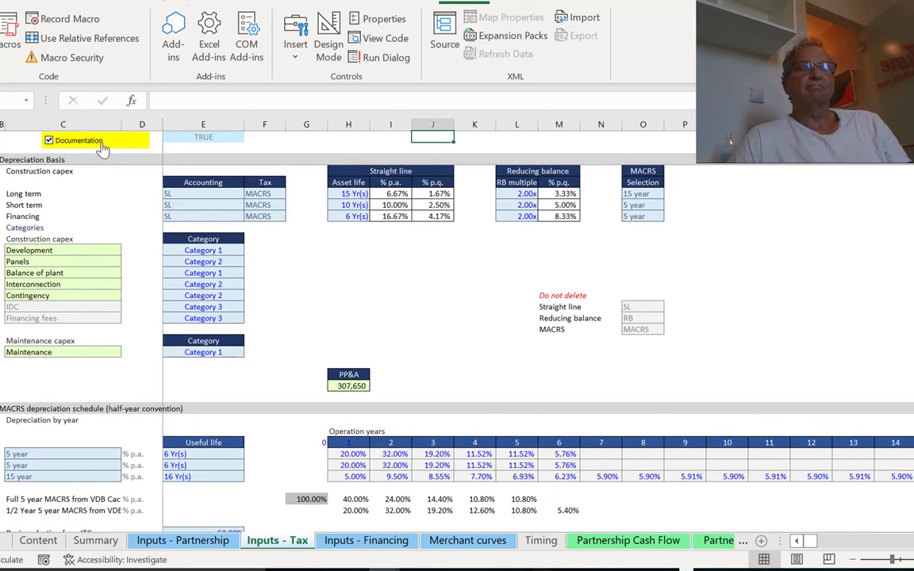
Turn off the Documentation check box on Inputs - Tax and copy it above the Equity heading on the Inputs - Financing sheet
{"action": "left_click", "coordinate": [99, 147]}
{"action": "left_click", "coordinate": [373, 294]}
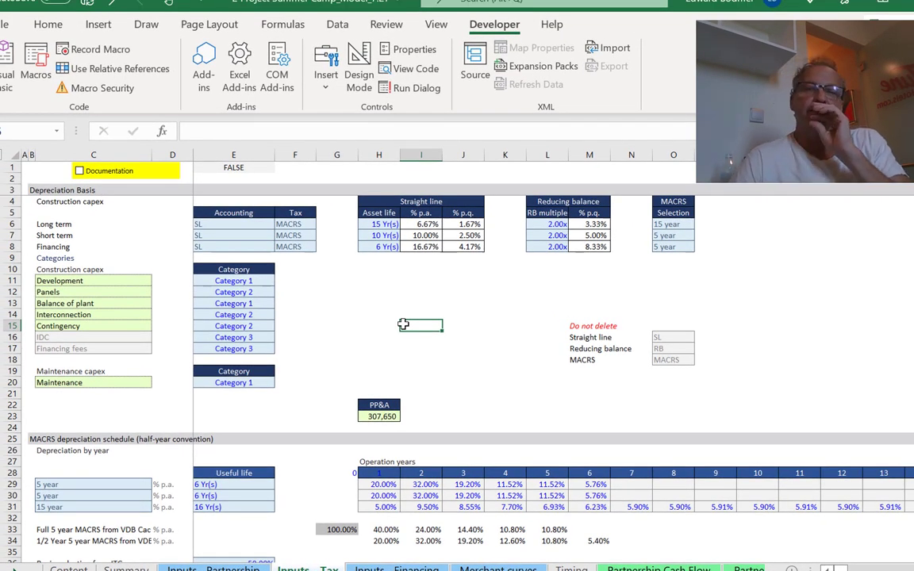
{"action": "right_click", "coordinate": [128, 181]}
{"action": "left_click", "coordinate": [153, 221]}
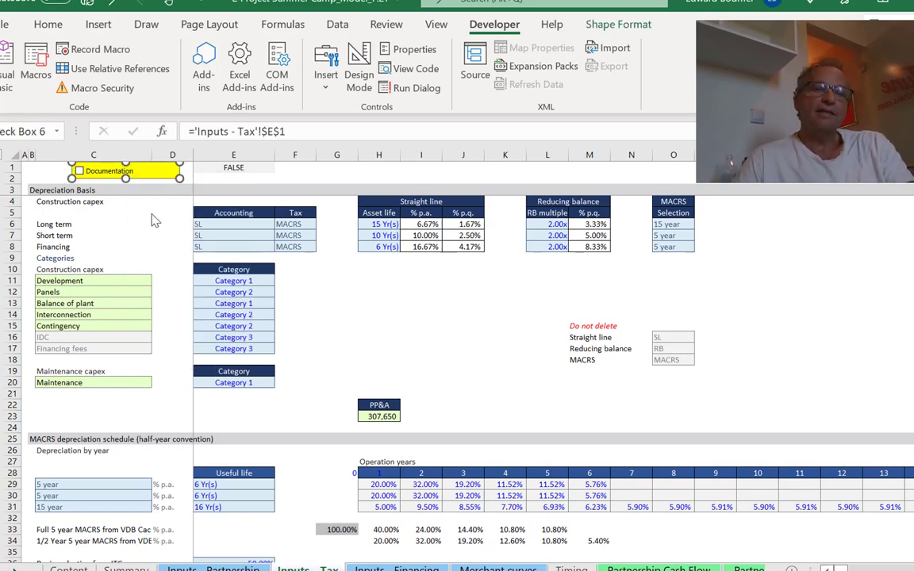
{"action": "key", "text": "ctrl+Page_Down"}
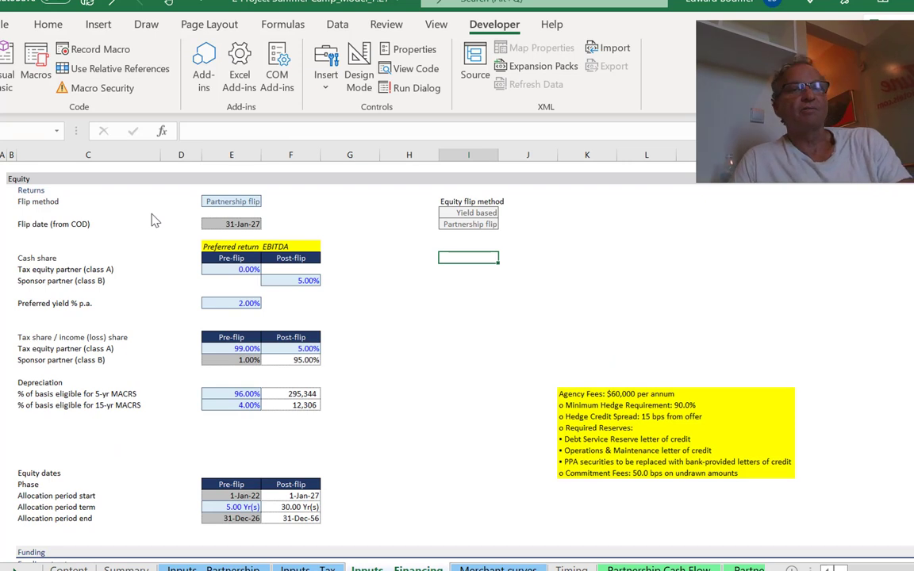
{"action": "left_click", "coordinate": [73, 164]}
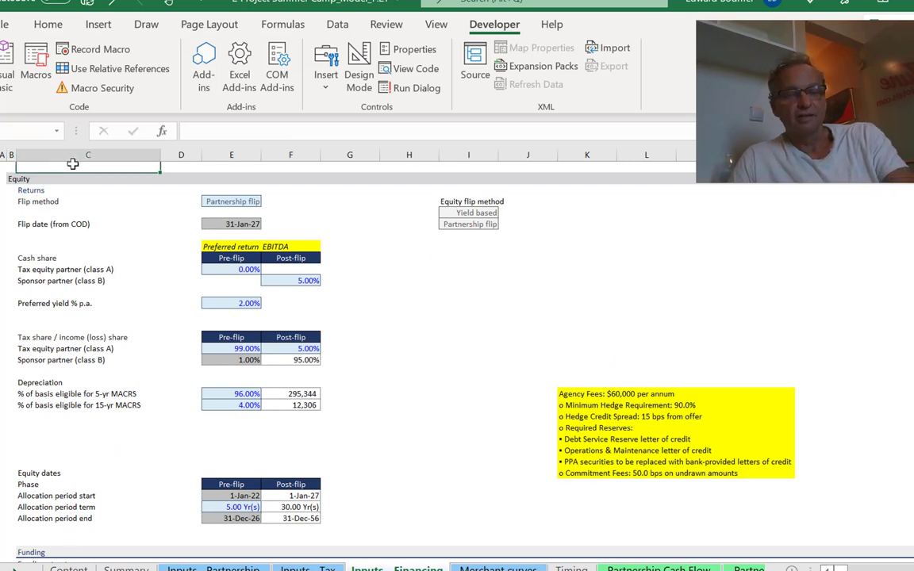
{"action": "key", "text": "ctrl+v"}
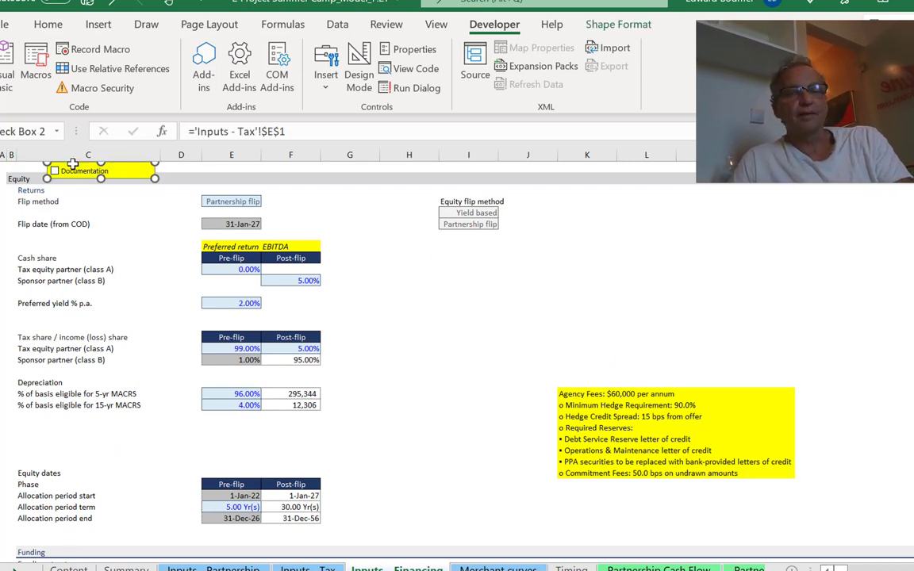
Paste the Documentation check box below the CURVES title on the Merchant curves sheet
{"action": "key", "text": "ctrl+Page_Down"}
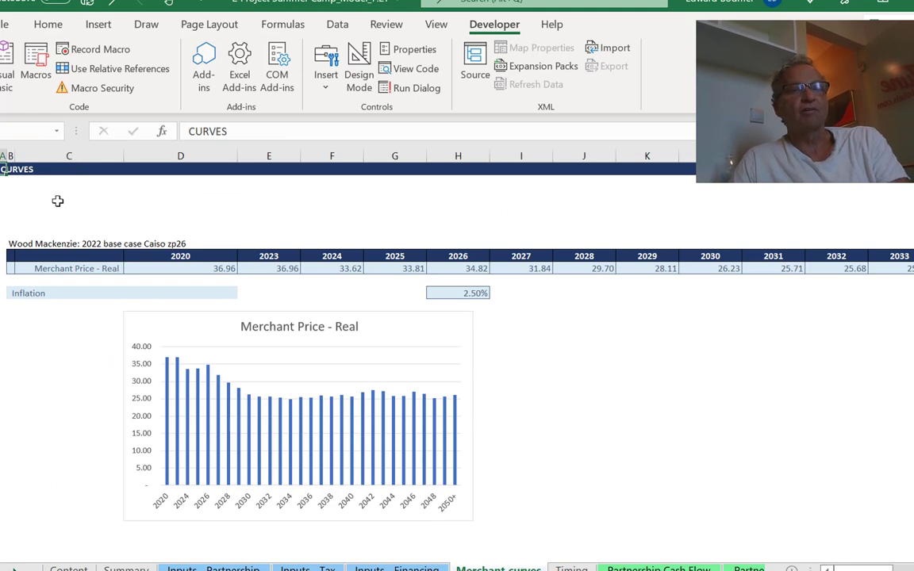
{"action": "left_click", "coordinate": [57, 200]}
{"action": "key", "text": "ctrl+v"}
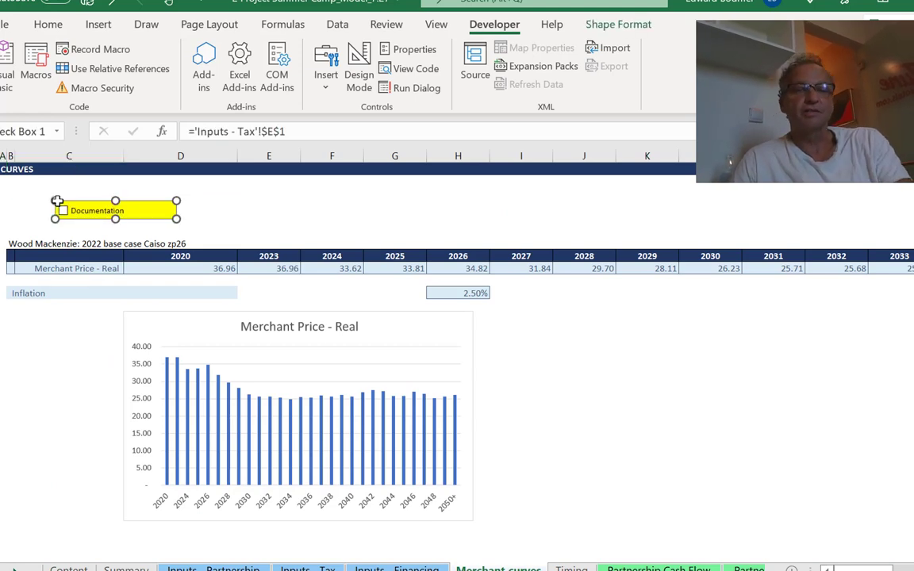
Paste the Documentation check box on the Timing sheet and move it into the empty space beside the End of Period and Development Phase labels
{"action": "key", "text": "ctrl+Page_Down"}
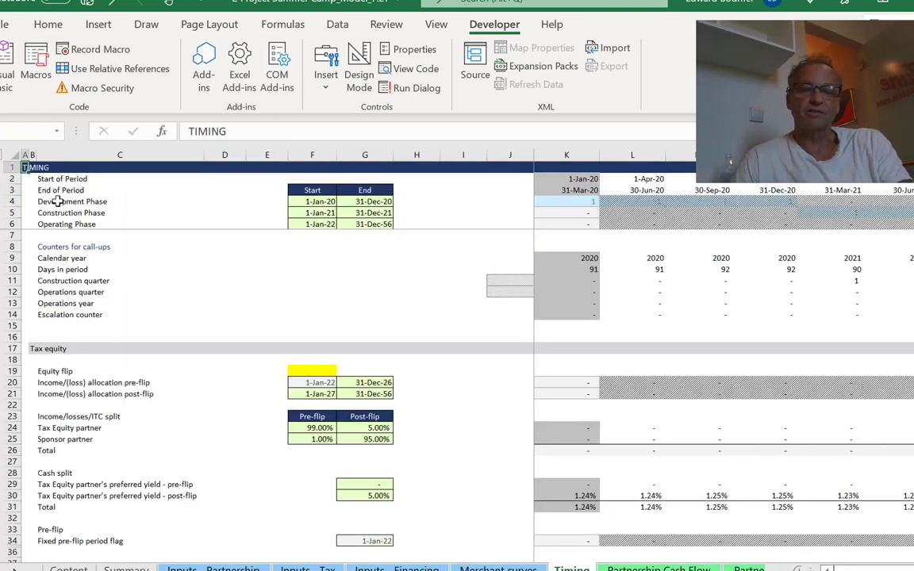
{"action": "left_click", "coordinate": [150, 198]}
{"action": "key", "text": "ctrl+v"}
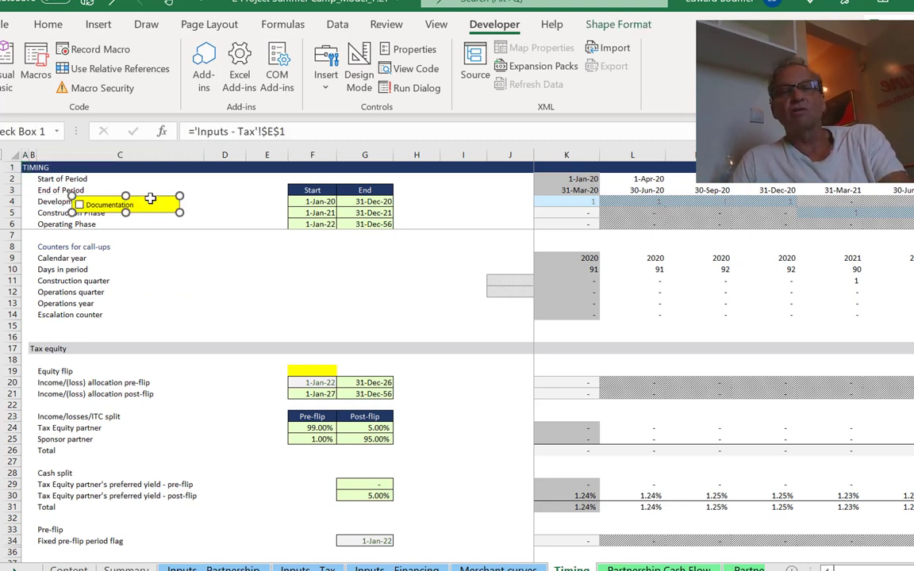
{"action": "left_click_drag", "start_coordinate": [150, 198], "coordinate": [223, 185]}
{"action": "left_click", "coordinate": [209, 284]}
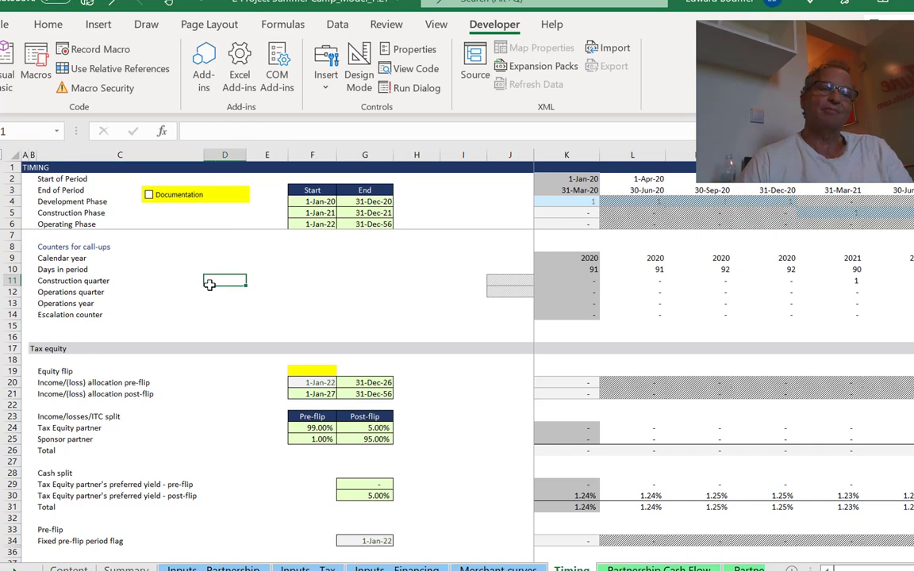
Look through the Timing sheet's call-up counters, tax equity, income and cash split, and pre-flip rows with the check box in the frozen header
{"action": "key", "text": "Down"}
{"action": "key", "text": "Down"}
{"action": "key", "text": "Down"}
{"action": "key", "text": "Down"}
{"action": "key", "text": "Down"}
{"action": "key", "text": "Down"}
{"action": "key", "text": "Down"}
{"action": "key", "text": "Down"}
{"action": "key", "text": "Down"}
{"action": "key", "text": "Down"}
{"action": "key", "text": "Down"}
{"action": "key", "text": "Down"}
{"action": "key", "text": "Down"}
{"action": "key", "text": "Down"}
{"action": "key", "text": "Down"}
{"action": "key", "text": "Down"}
{"action": "key", "text": "Down"}
{"action": "key", "text": "Down"}
{"action": "key", "text": "Down"}
{"action": "key", "text": "Down"}
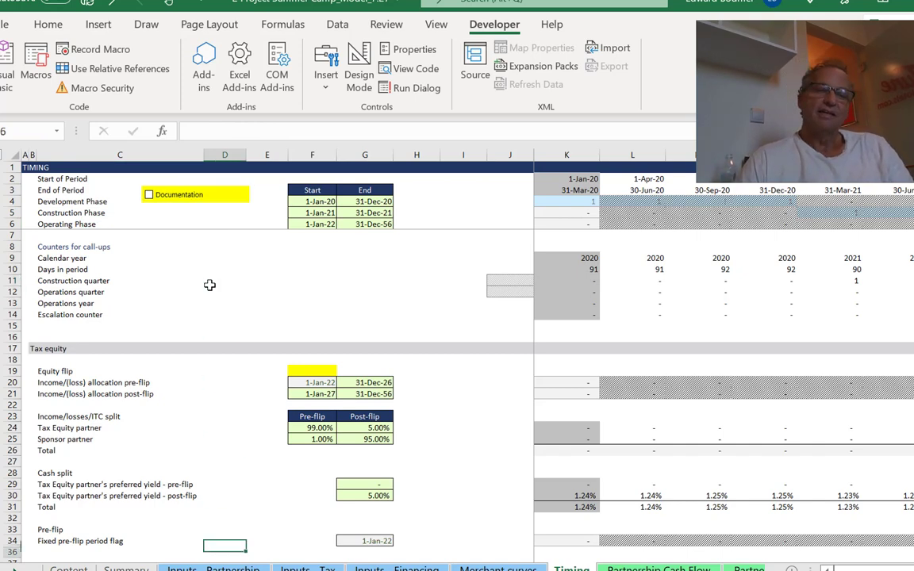
{"action": "key", "text": "Up"}
{"action": "key", "text": "Up"}
{"action": "key", "text": "Up"}
{"action": "key", "text": "Up"}
{"action": "key", "text": "Up"}
{"action": "key", "text": "Up"}
{"action": "key", "text": "Up"}
{"action": "key", "text": "Up"}
{"action": "key", "text": "Up"}
{"action": "key", "text": "Up"}
{"action": "key", "text": "Up"}
{"action": "key", "text": "Up"}
{"action": "key", "text": "Up"}
{"action": "key", "text": "Up"}
{"action": "key", "text": "Up"}
{"action": "key", "text": "Up"}
{"action": "key", "text": "Up"}
{"action": "key", "text": "Up"}
{"action": "key", "text": "Up"}
{"action": "key", "text": "Up"}
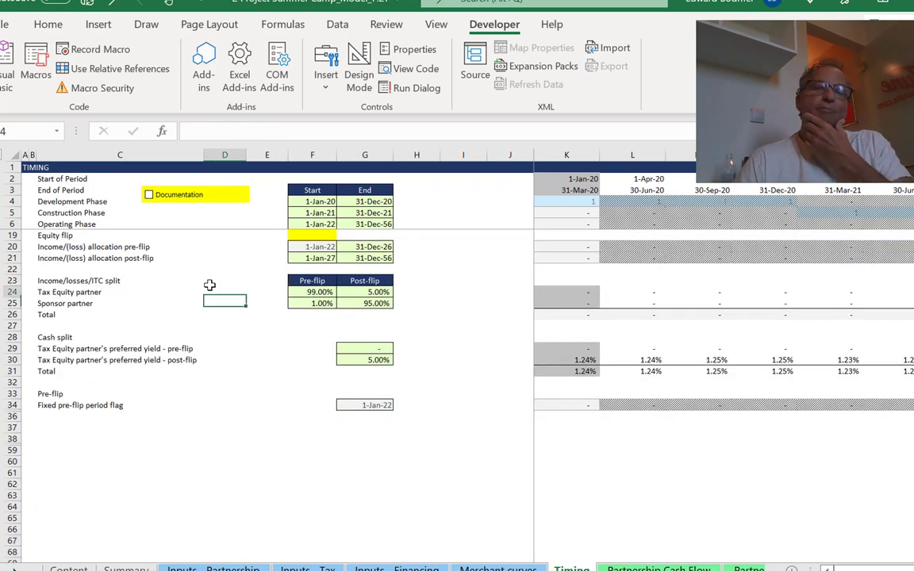
{"action": "key", "text": "Up"}
{"action": "key", "text": "Up"}
{"action": "key", "text": "Up"}
{"action": "key", "text": "Up"}
{"action": "key", "text": "Down"}
{"action": "key", "text": "Down"}
{"action": "key", "text": "Down"}
{"action": "key", "text": "Down"}
{"action": "key", "text": "Down"}
{"action": "key", "text": "Down"}
{"action": "key", "text": "Down"}
{"action": "key", "text": "Down"}
{"action": "key", "text": "Down"}
{"action": "key", "text": "Down"}
{"action": "key", "text": "Down"}
{"action": "key", "text": "Down"}
{"action": "key", "text": "Down"}
{"action": "key", "text": "Down"}
{"action": "key", "text": "Down"}
{"action": "key", "text": "Down"}
{"action": "key", "text": "Down"}
{"action": "key", "text": "Down"}
{"action": "key", "text": "Down"}
{"action": "key", "text": "Down"}
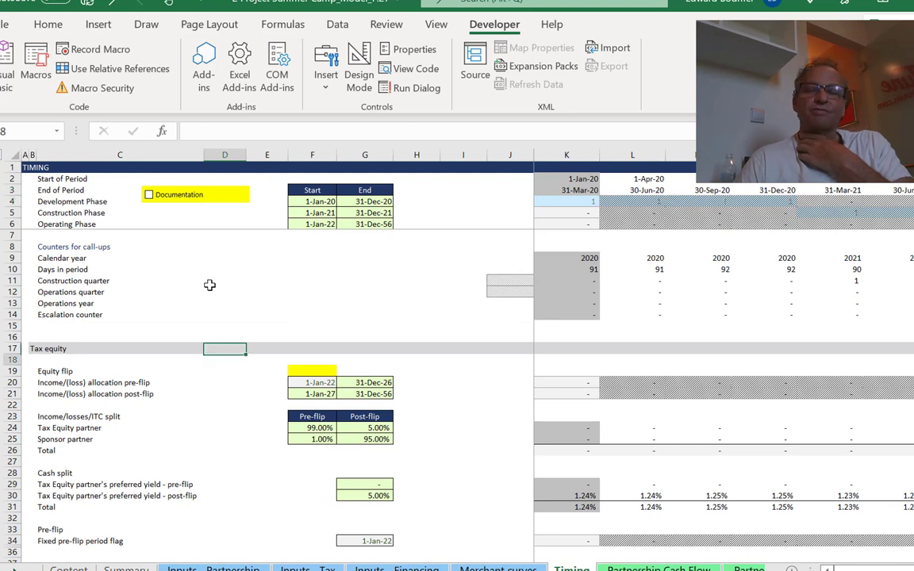
{"action": "key", "text": "Down"}
{"action": "key", "text": "Down"}
{"action": "key", "text": "Down"}
{"action": "key", "text": "Down"}
{"action": "key", "text": "Down"}
{"action": "key", "text": "Up"}
{"action": "key", "text": "Up"}
{"action": "key", "text": "Up"}
{"action": "key", "text": "Up"}
{"action": "key", "text": "Up"}
{"action": "key", "text": "Up"}
{"action": "key", "text": "Up"}
{"action": "key", "text": "Up"}
{"action": "key", "text": "Up"}
{"action": "key", "text": "Up"}
{"action": "key", "text": "Up"}
{"action": "key", "text": "Up"}
{"action": "key", "text": "Up"}
{"action": "key", "text": "Up"}
{"action": "key", "text": "Up"}
{"action": "key", "text": "Up"}
{"action": "key", "text": "Up"}
{"action": "key", "text": "Up"}
{"action": "key", "text": "Up"}
{"action": "key", "text": "Up"}
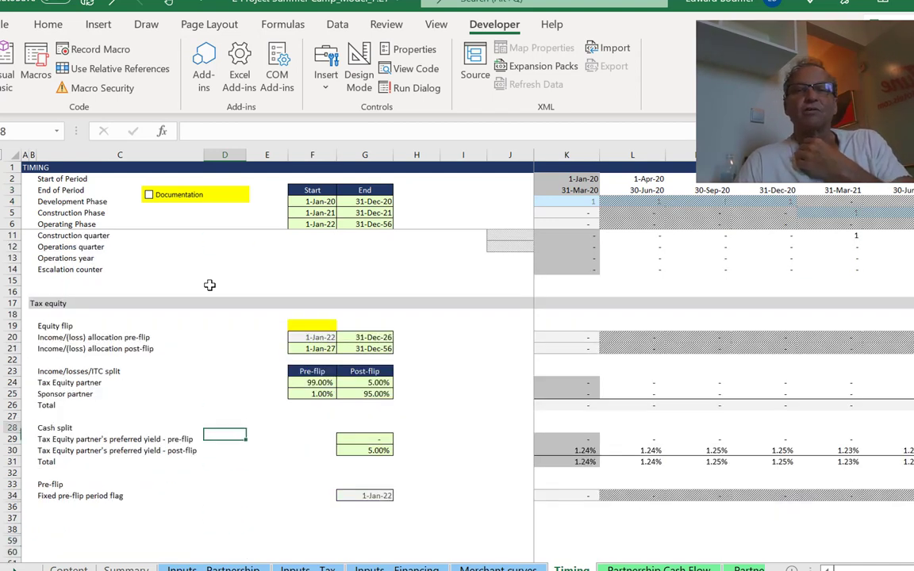
Examine the Timing sheet's rows from the phase dates through Tax equity to the empty rows below the fixed pre-flip period flag
{"action": "key", "text": "Up"}
{"action": "key", "text": "Up"}
{"action": "key", "text": "Up"}
{"action": "key", "text": "Up"}
{"action": "key", "text": "Up"}
{"action": "key", "text": "Up"}
{"action": "key", "text": "Up"}
{"action": "key", "text": "Up"}
{"action": "key", "text": "Up"}
{"action": "key", "text": "Up"}
{"action": "key", "text": "Up"}
{"action": "key", "text": "Up"}
{"action": "key", "text": "Down"}
{"action": "key", "text": "Down"}
{"action": "key", "text": "Down"}
{"action": "key", "text": "Down"}
{"action": "key", "text": "Down"}
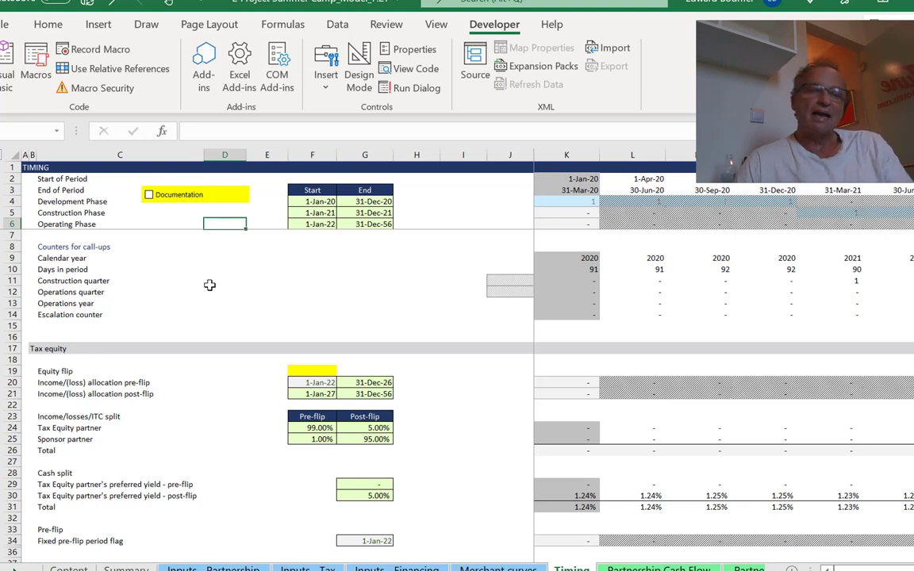
{"action": "key", "text": "Down"}
{"action": "key", "text": "Down"}
{"action": "key", "text": "Down"}
{"action": "key", "text": "Down"}
{"action": "key", "text": "Down"}
{"action": "key", "text": "Down"}
{"action": "key", "text": "Down"}
{"action": "key", "text": "Down"}
{"action": "key", "text": "Down"}
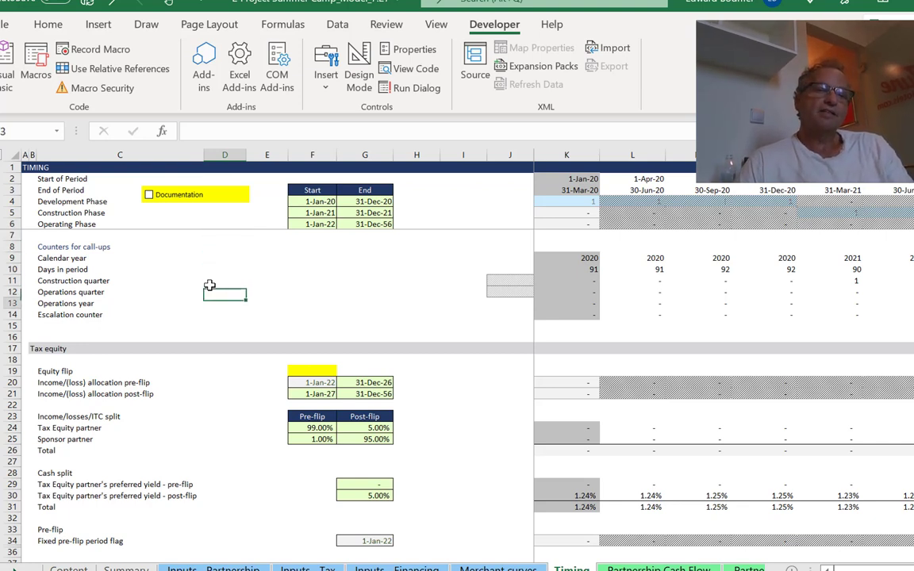
{"action": "key", "text": "Down"}
{"action": "key", "text": "Left"}
{"action": "key", "text": "Down"}
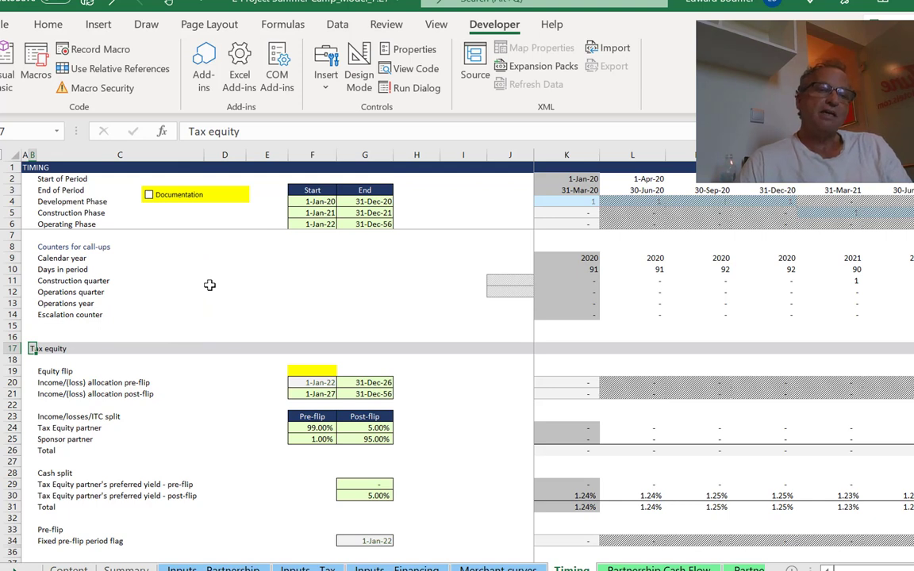
{"action": "key", "text": "Down"}
{"action": "key", "text": "Down"}
{"action": "key", "text": "Down"}
{"action": "key", "text": "Down"}
{"action": "key", "text": "Down"}
{"action": "key", "text": "Down"}
{"action": "key", "text": "Down"}
{"action": "key", "text": "Down"}
{"action": "key", "text": "Down"}
{"action": "key", "text": "Down"}
{"action": "key", "text": "Down"}
{"action": "key", "text": "Down"}
{"action": "key", "text": "Down"}
{"action": "key", "text": "Down"}
{"action": "key", "text": "Down"}
{"action": "key", "text": "Down"}
{"action": "key", "text": "Down"}
{"action": "key", "text": "Down"}
{"action": "key", "text": "Down"}
{"action": "key", "text": "Down"}
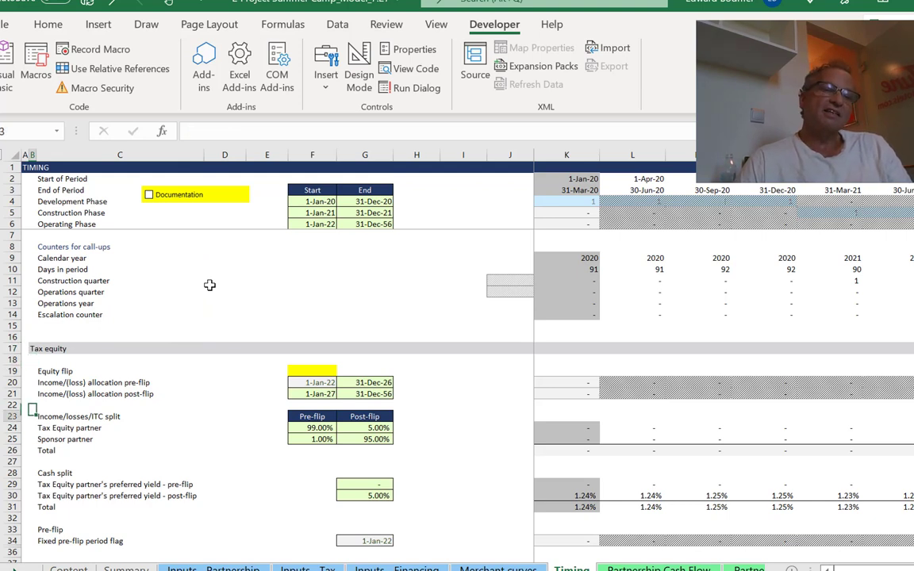
{"action": "key", "text": "Down"}
{"action": "key", "text": "Down"}
{"action": "key", "text": "Down"}
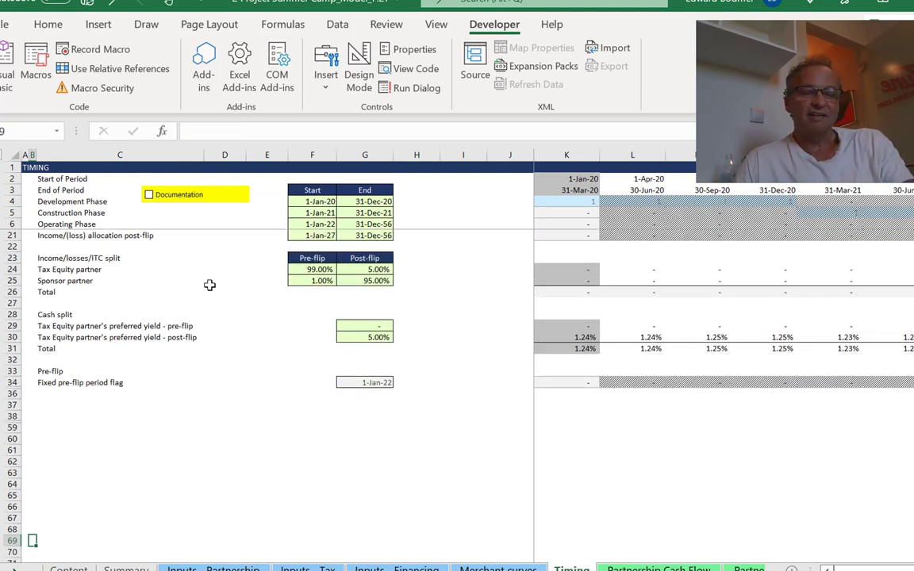
{"action": "key", "text": "Up"}
{"action": "key", "text": "Up"}
{"action": "key", "text": "Up"}
{"action": "key", "text": "Up"}
{"action": "key", "text": "Up"}
{"action": "key", "text": "Up"}
{"action": "key", "text": "Up"}
{"action": "key", "text": "Up"}
{"action": "key", "text": "Up"}
{"action": "key", "text": "Up"}
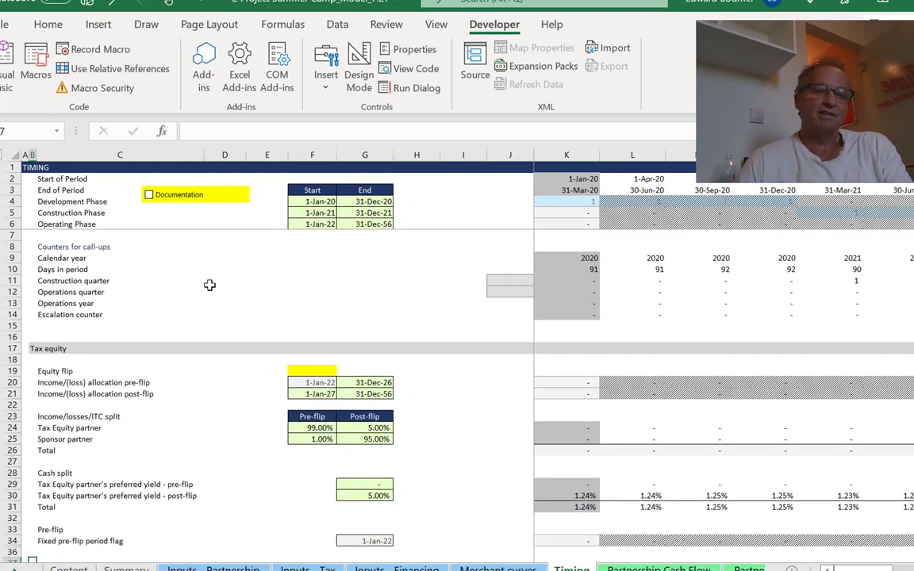
Review the Partnership Cash Flow sheet from the CapEx spend schedule up to the PPA 1 revenue rows and return to the Timing sheet
{"action": "key", "text": "ctrl+Page_Up"}
{"action": "key", "text": "ctrl+Page_Down"}
{"action": "key", "text": "ctrl+Page_Down"}
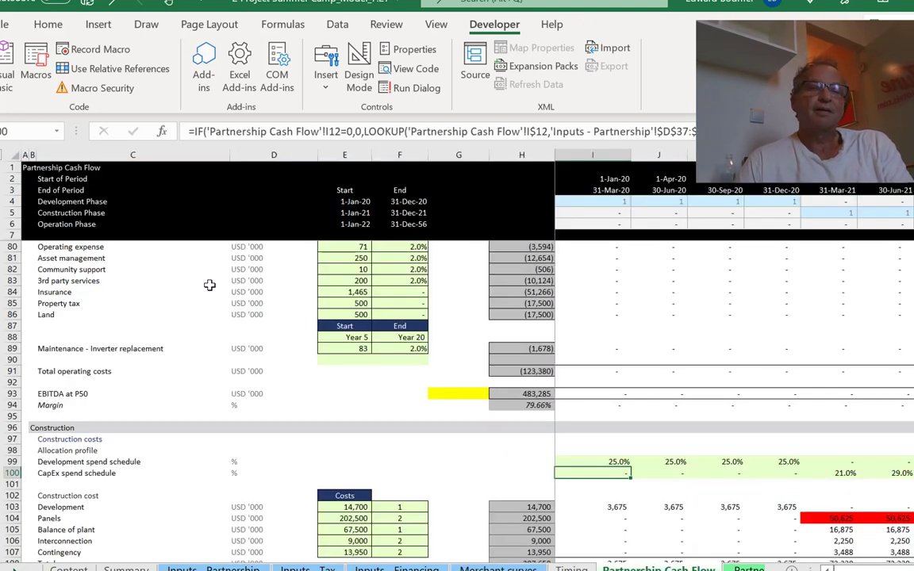
{"action": "key", "text": "Up"}
{"action": "key", "text": "Up"}
{"action": "key", "text": "Up"}
{"action": "key", "text": "Up"}
{"action": "key", "text": "Up"}
{"action": "key", "text": "Up"}
{"action": "key", "text": "Up"}
{"action": "key", "text": "Up"}
{"action": "key", "text": "Up"}
{"action": "key", "text": "Up"}
{"action": "key", "text": "Up"}
{"action": "key", "text": "Up"}
{"action": "key", "text": "Up"}
{"action": "key", "text": "Up"}
{"action": "key", "text": "Up"}
{"action": "key", "text": "Up"}
{"action": "key", "text": "Up"}
{"action": "key", "text": "Up"}
{"action": "key", "text": "Up"}
{"action": "key", "text": "Up"}
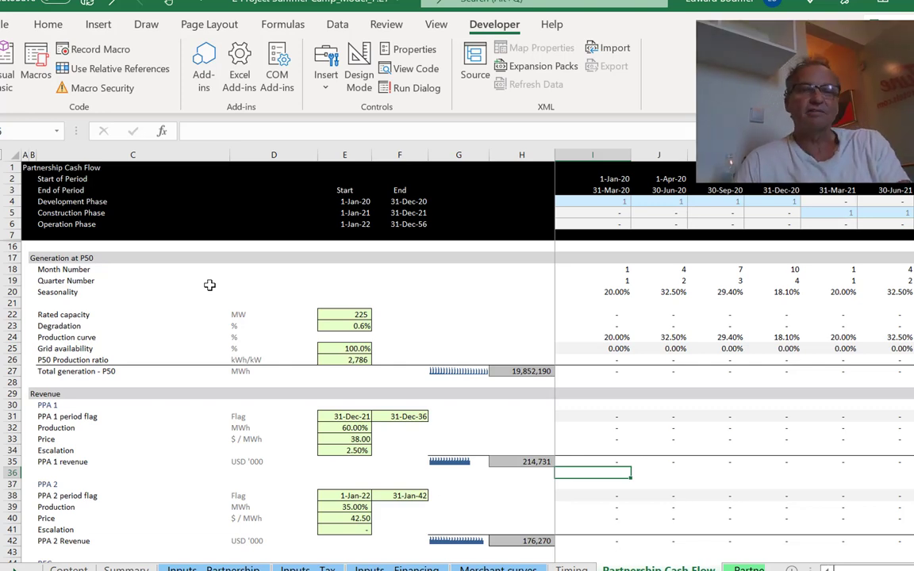
{"action": "key", "text": "ctrl+Page_Up"}
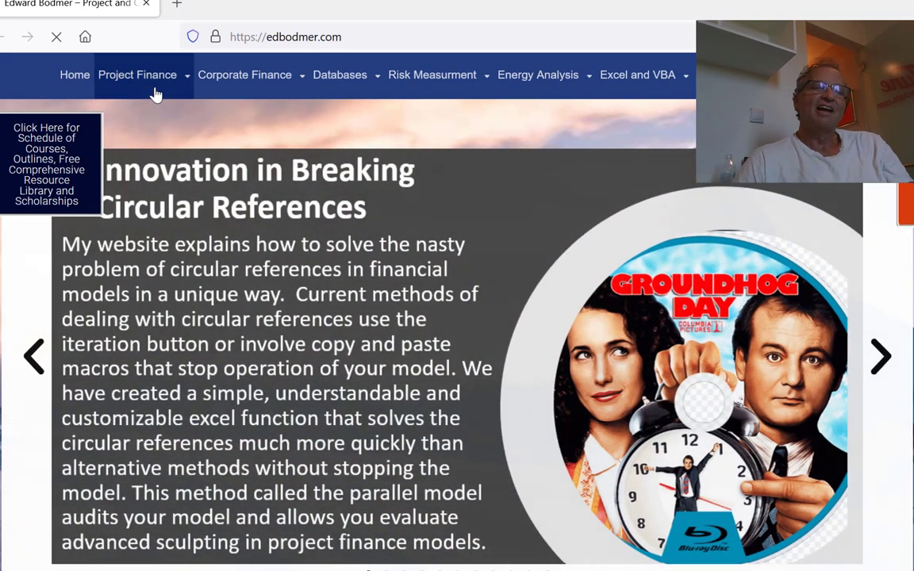
Switch to the project finance website in the browser and read the A-Z Tax Equity Modeling page on the fixed flip date model
{"action": "mouse_move", "coordinate": [156, 93]}
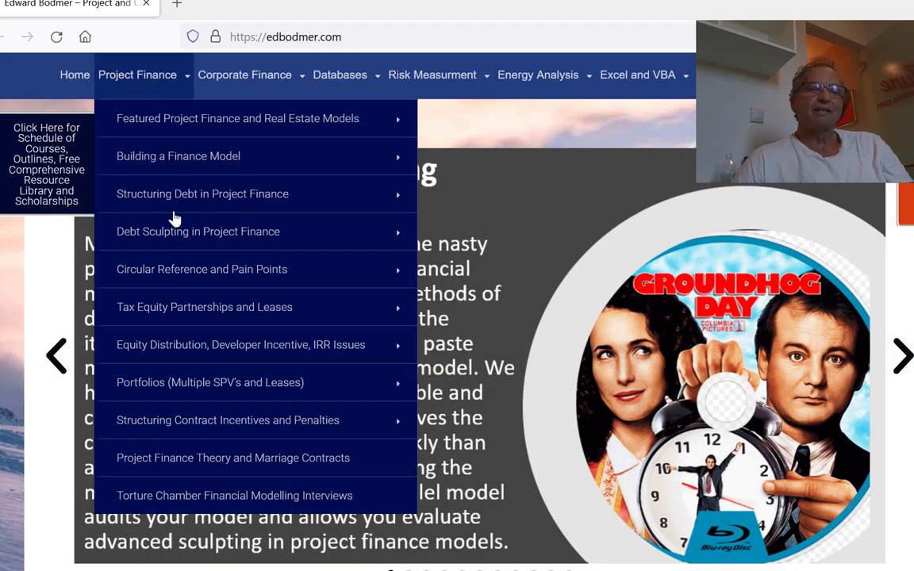
{"action": "mouse_move", "coordinate": [201, 323]}
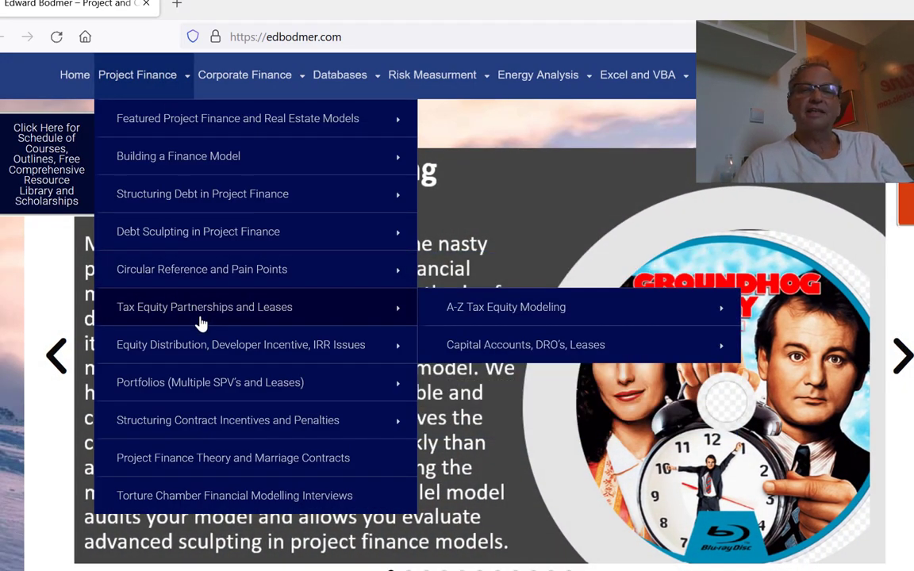
{"action": "mouse_move", "coordinate": [488, 317]}
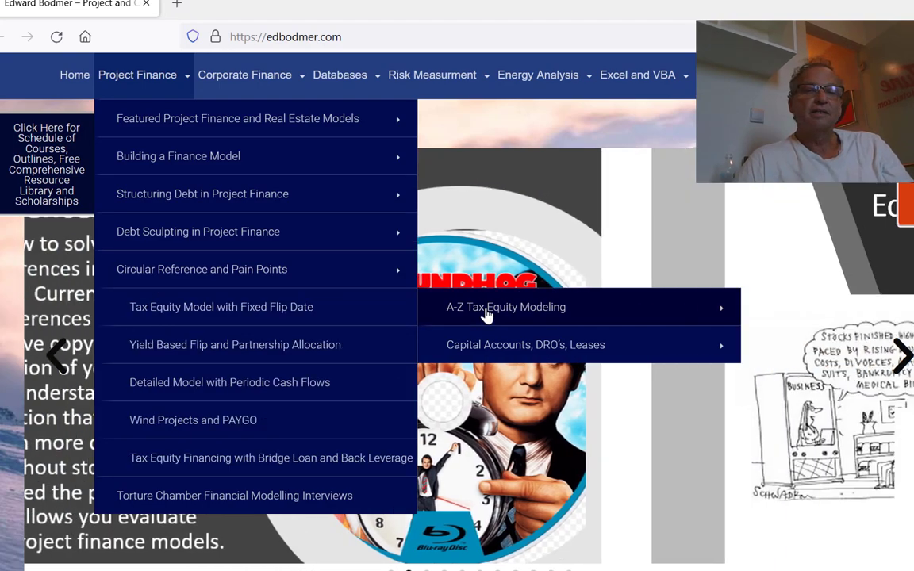
{"action": "left_click", "coordinate": [312, 319]}
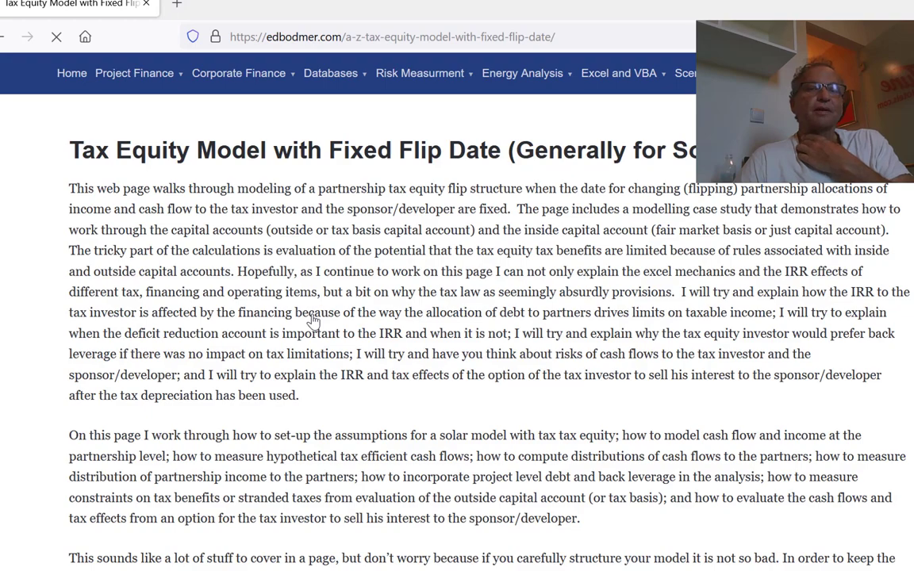
{"action": "scroll", "coordinate": [312, 319], "scroll_direction": "down", "scroll_amount": 12}
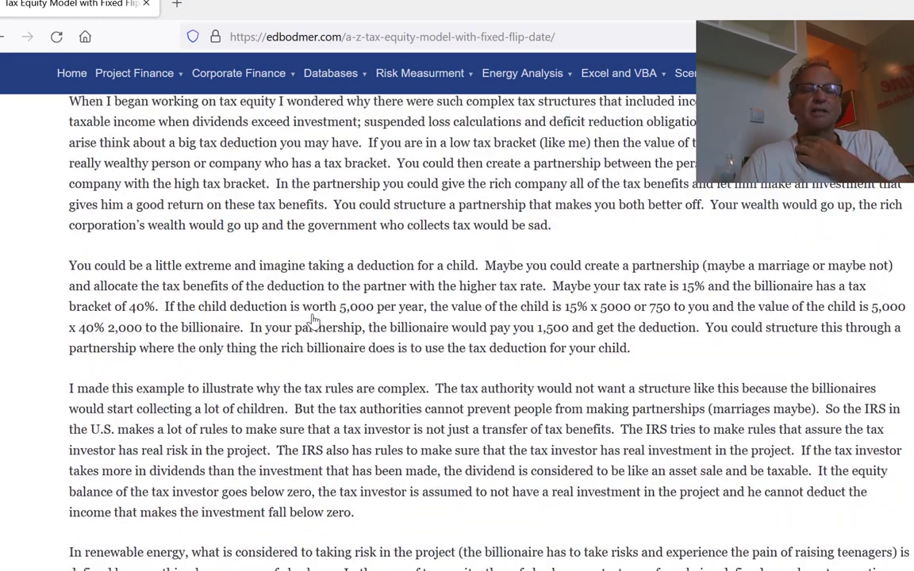
{"action": "scroll", "coordinate": [313, 319], "scroll_direction": "up", "scroll_amount": 6}
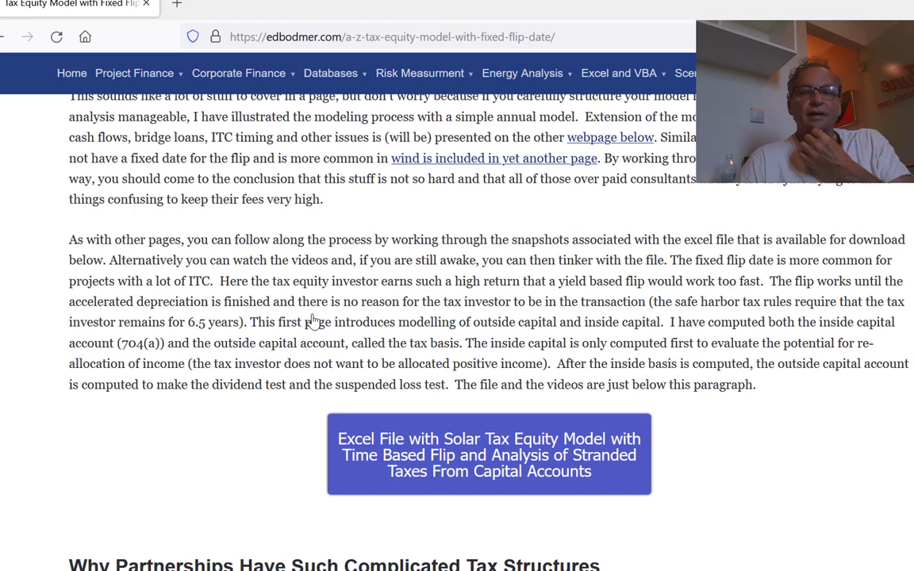
{"action": "scroll", "coordinate": [311, 319], "scroll_direction": "down", "scroll_amount": 1}
{"action": "scroll", "coordinate": [313, 321], "scroll_direction": "up", "scroll_amount": 7}
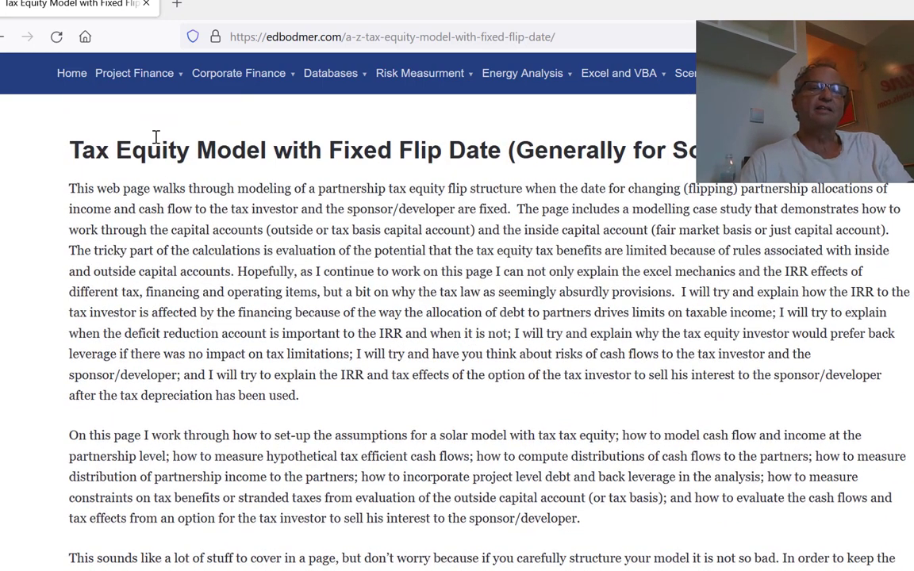
Open the website's Tax Equity Partnerships and Leases page and its Tax Equity Financing with Bridge Loan and Back Leverage page
{"action": "mouse_move", "coordinate": [173, 322]}
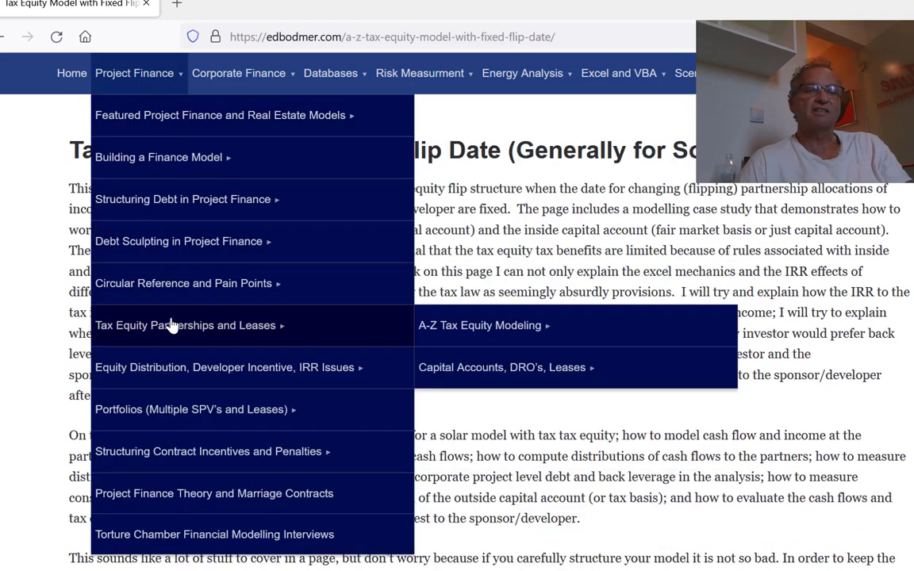
{"action": "mouse_move", "coordinate": [476, 335]}
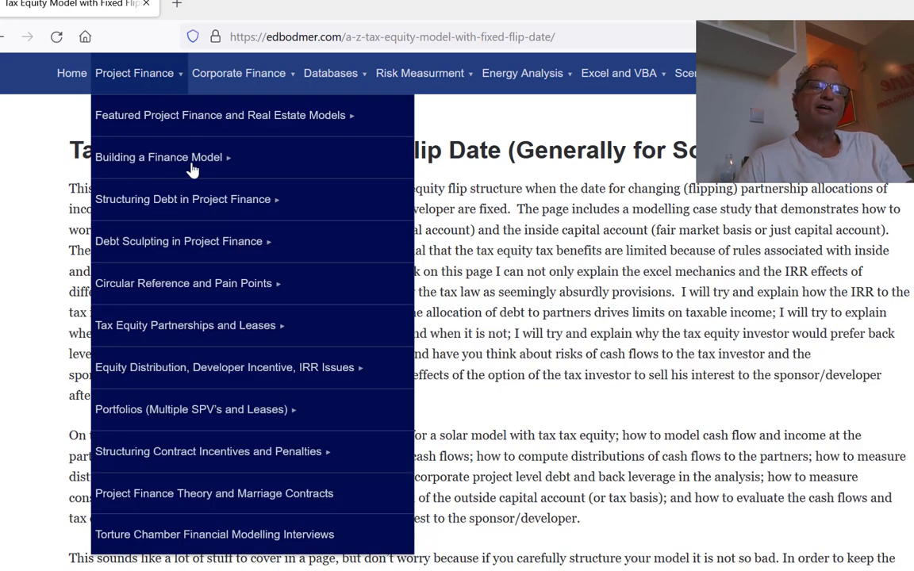
{"action": "mouse_move", "coordinate": [293, 332]}
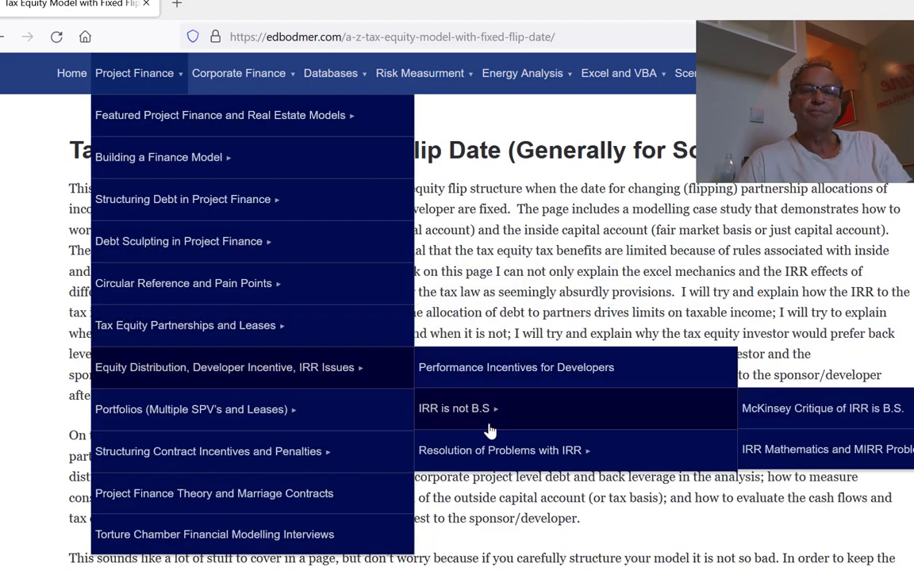
{"action": "mouse_move", "coordinate": [501, 451]}
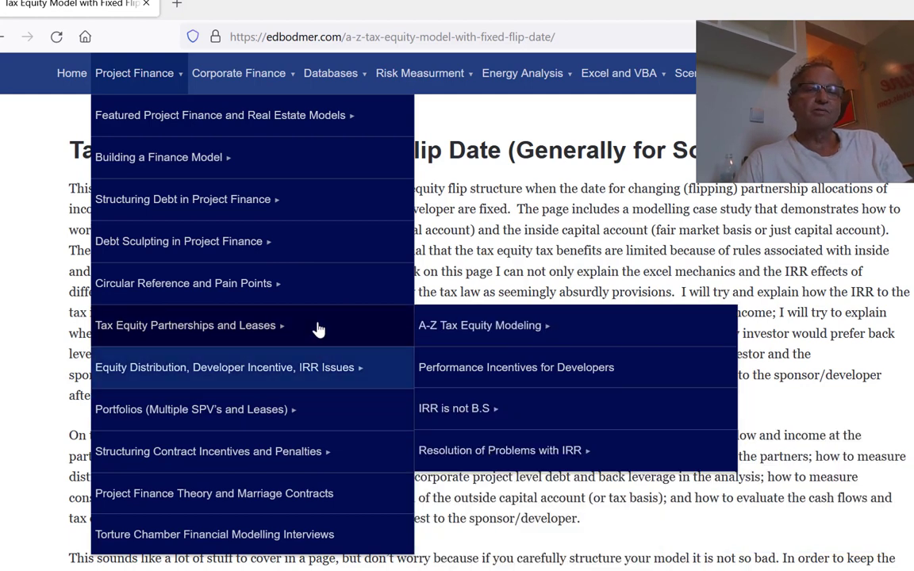
{"action": "left_click", "coordinate": [184, 327]}
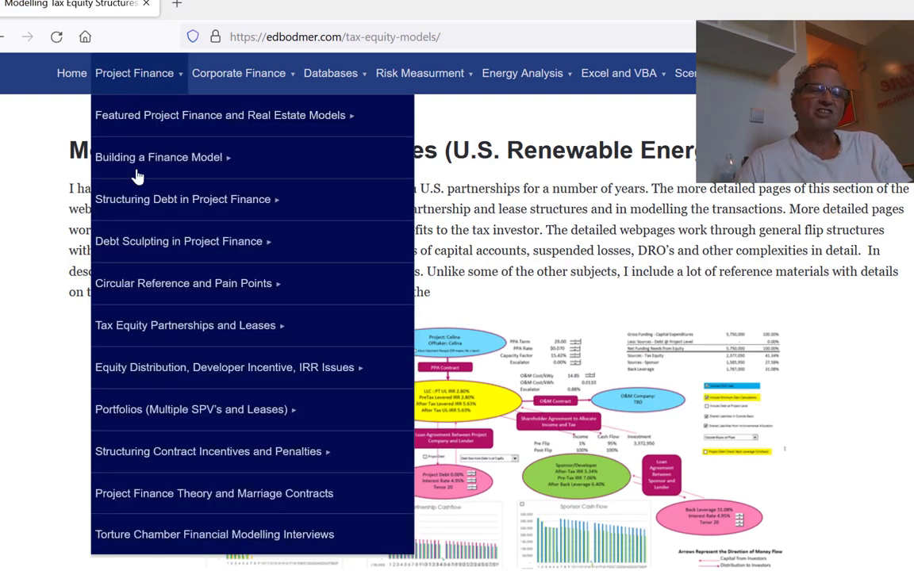
{"action": "mouse_move", "coordinate": [189, 331]}
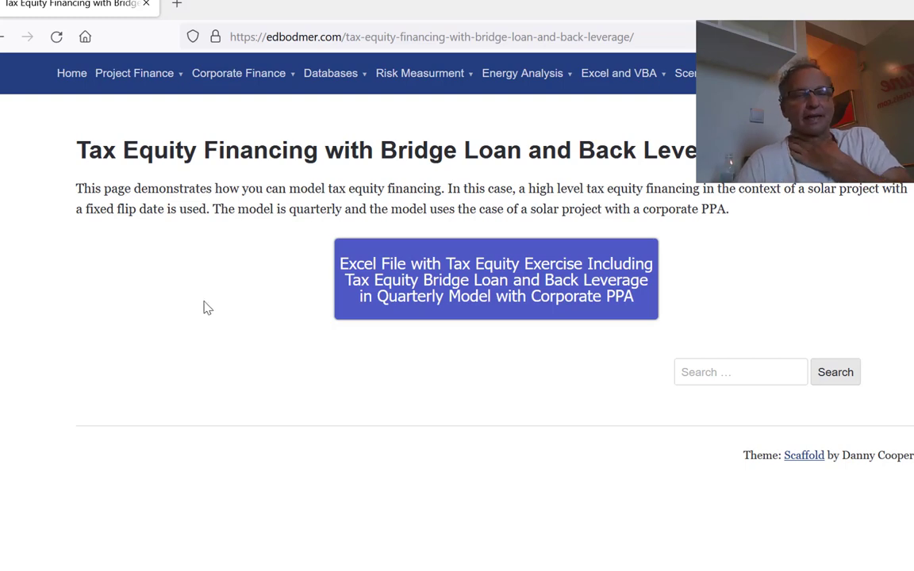
Switch to the 2 Project Summer Camp workbook in Excel and back to the bridge loan page in the browser
{"action": "mouse_move", "coordinate": [414, 570]}
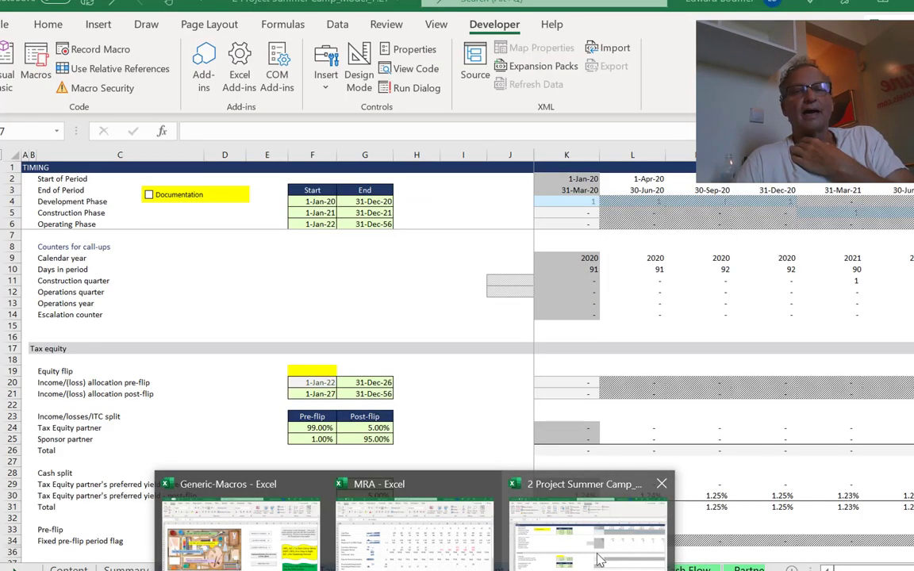
{"action": "left_click", "coordinate": [599, 559]}
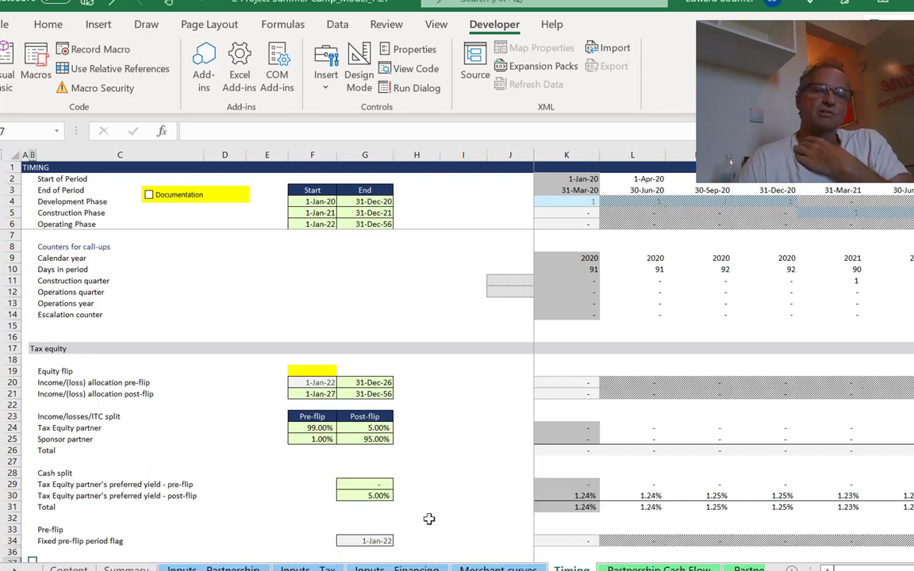
{"action": "mouse_move", "coordinate": [569, 570]}
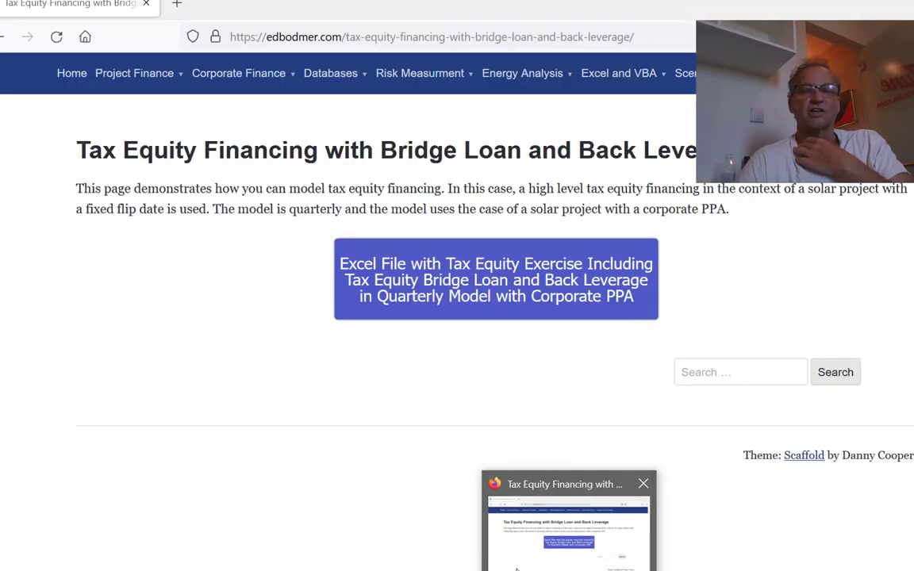
{"action": "left_click", "coordinate": [569, 528]}
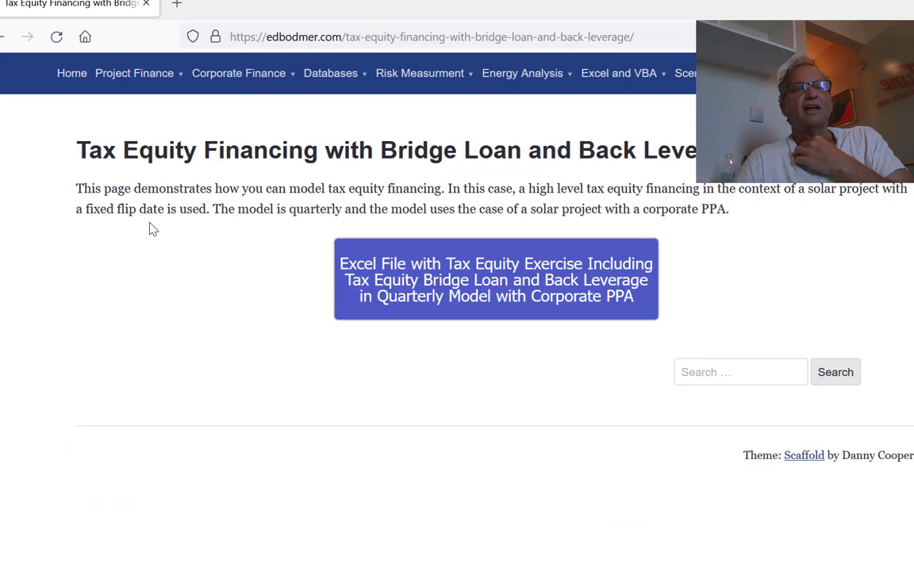
Open the website's home page and locate the Generic Macro File link
{"action": "left_click", "coordinate": [69, 87]}
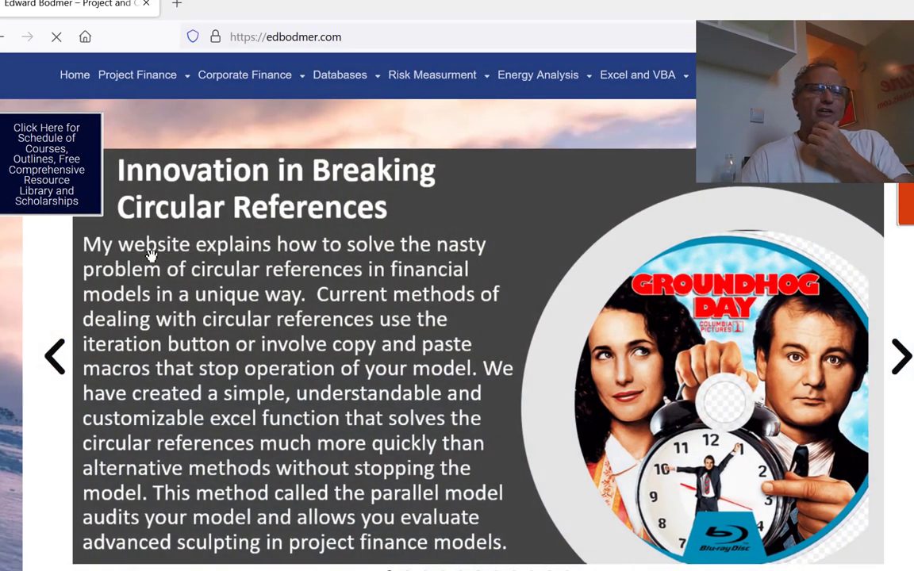
{"action": "scroll", "coordinate": [151, 256], "scroll_direction": "down", "scroll_amount": 5}
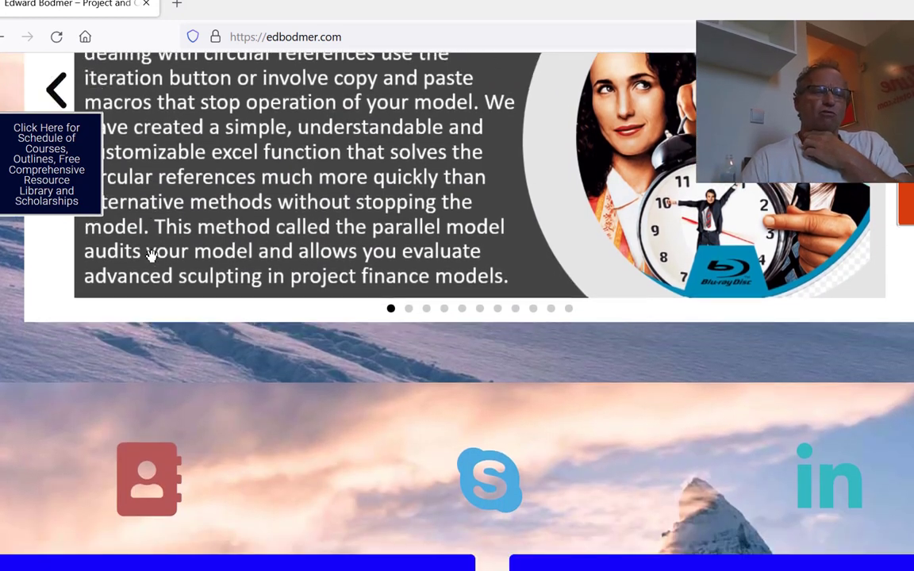
{"action": "scroll", "coordinate": [151, 256], "scroll_direction": "down", "scroll_amount": 1}
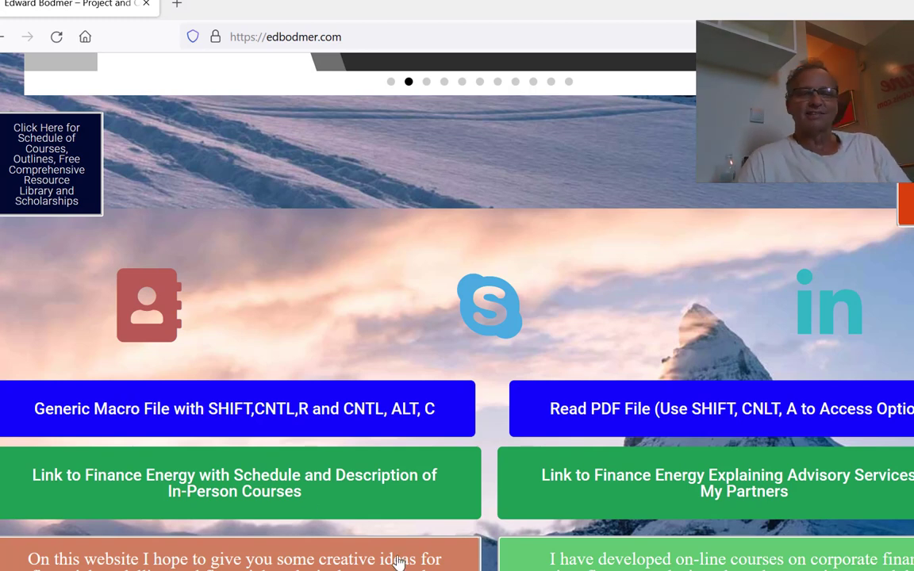
Return to the 2 Project Summer Camp workbook in Excel and open the pinned Generic-Macros workbook
{"action": "mouse_move", "coordinate": [413, 570]}
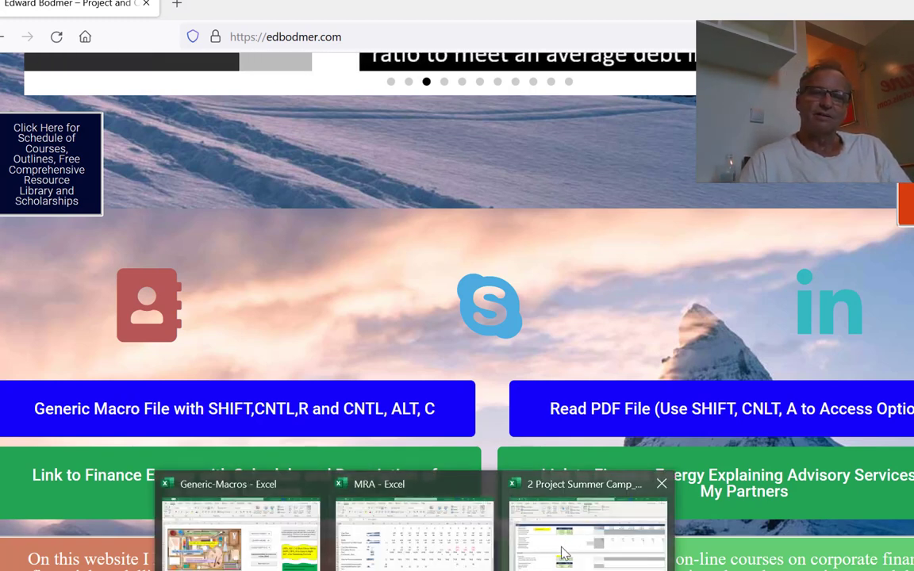
{"action": "left_click", "coordinate": [589, 533]}
{"action": "left_click", "coordinate": [470, 304]}
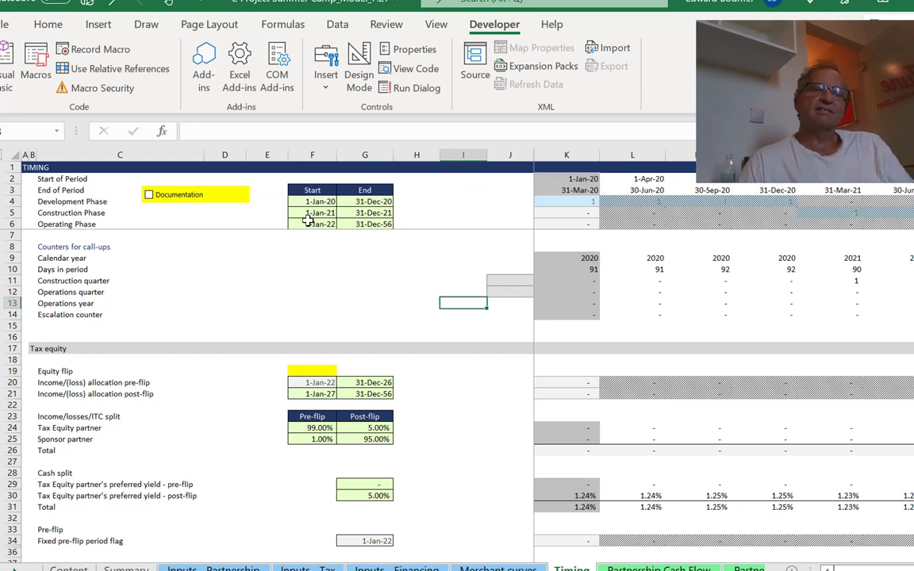
{"action": "left_click", "coordinate": [361, 298]}
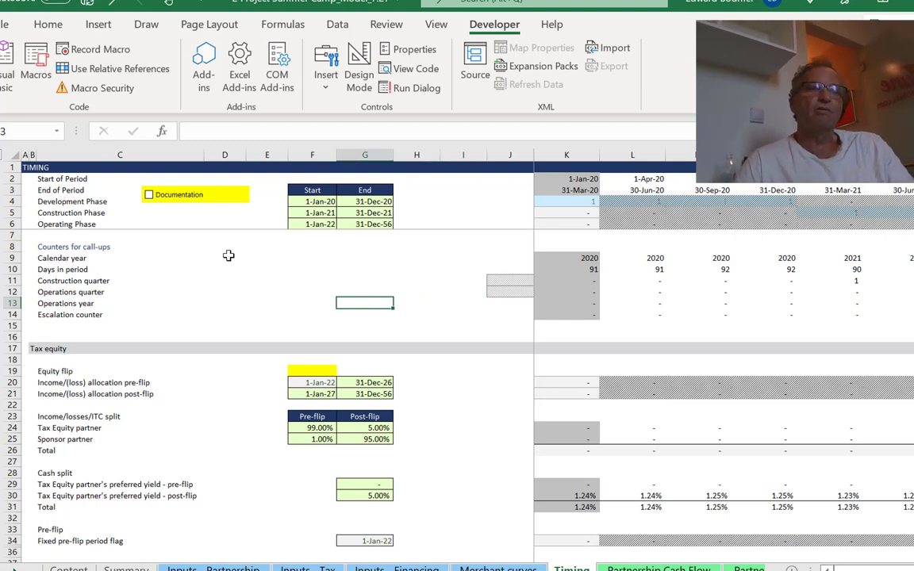
{"action": "left_click", "coordinate": [5, 28]}
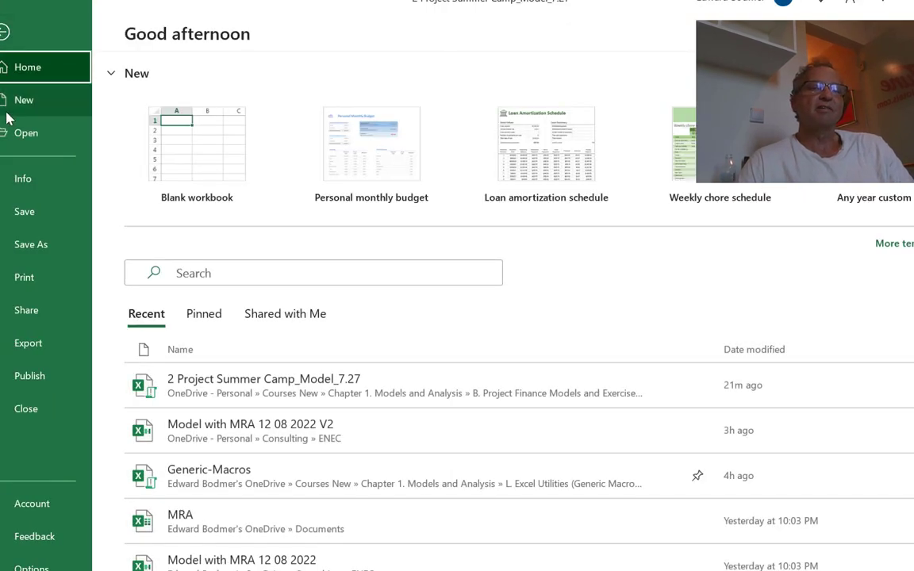
{"action": "left_click", "coordinate": [17, 133]}
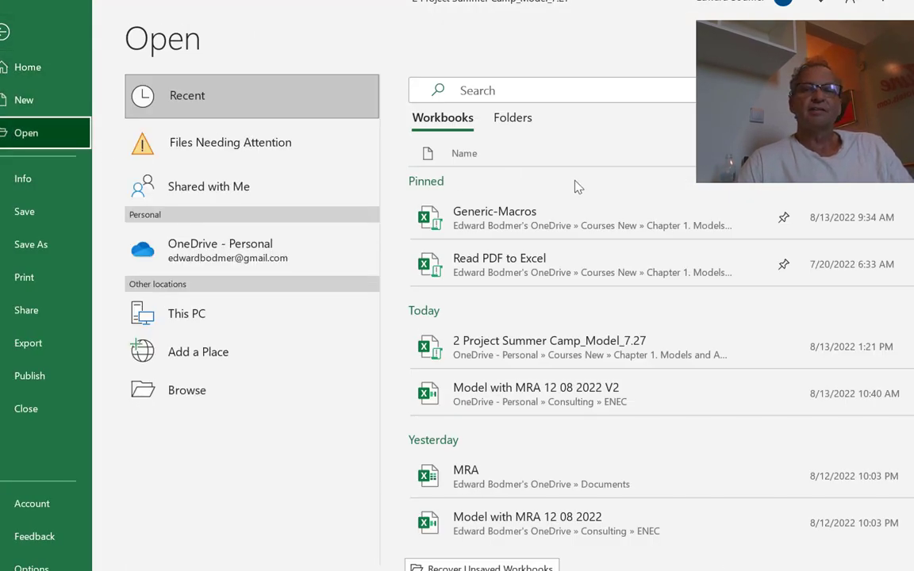
{"action": "left_click", "coordinate": [505, 228]}
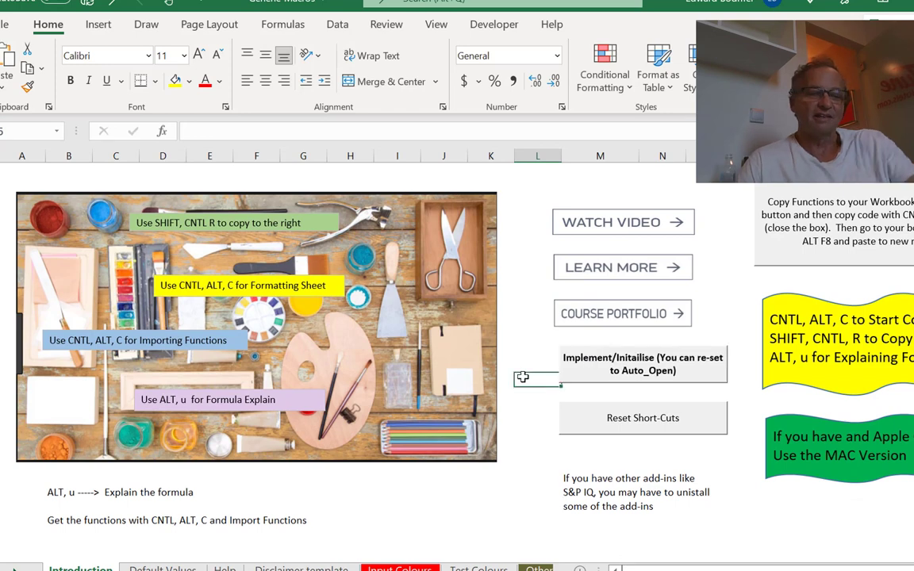
Switch to the 2 Project Summer Camp workbook and reset the Timing sheet's formatting with Format Options, without deleting the format conditions
{"action": "key", "text": "ctrl+Tab"}
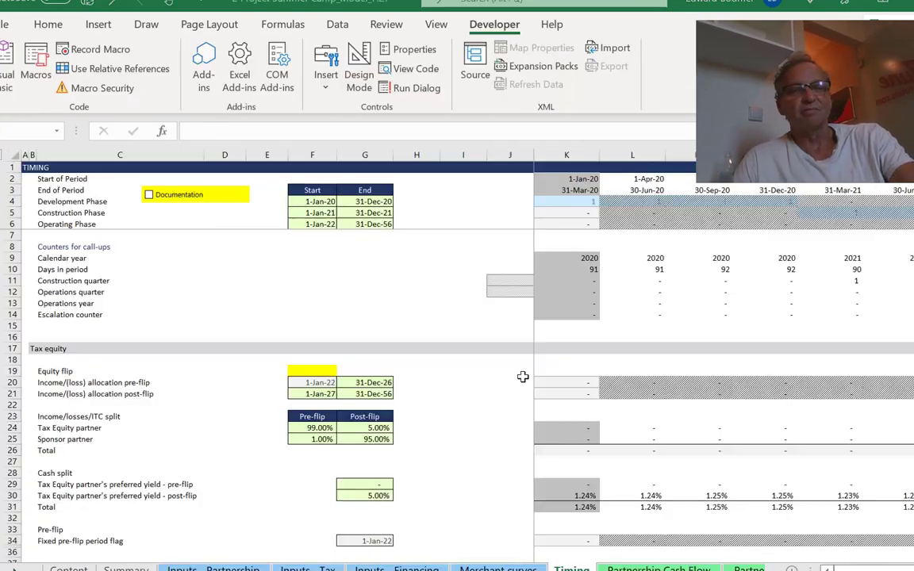
{"action": "key", "text": "ctrl+Tab"}
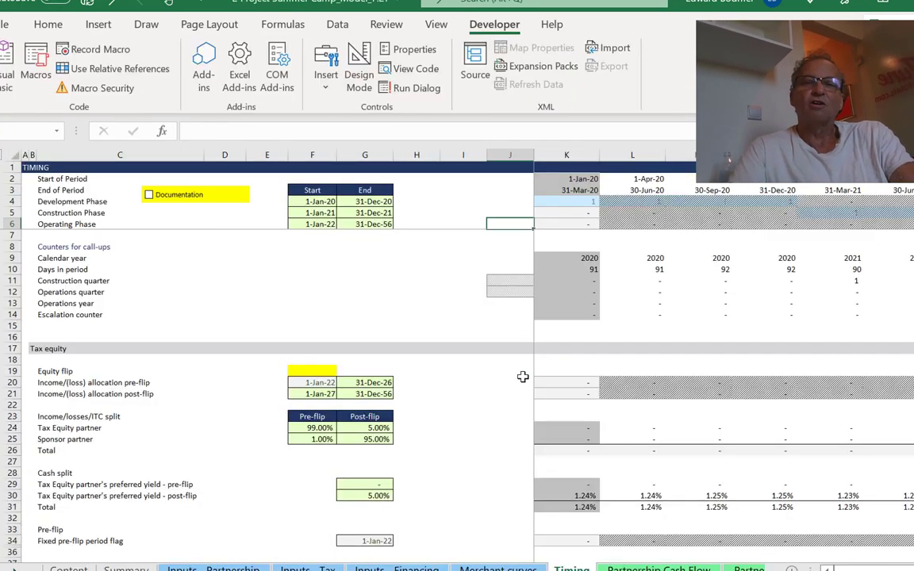
{"action": "key", "text": "ctrl+alt+c"}
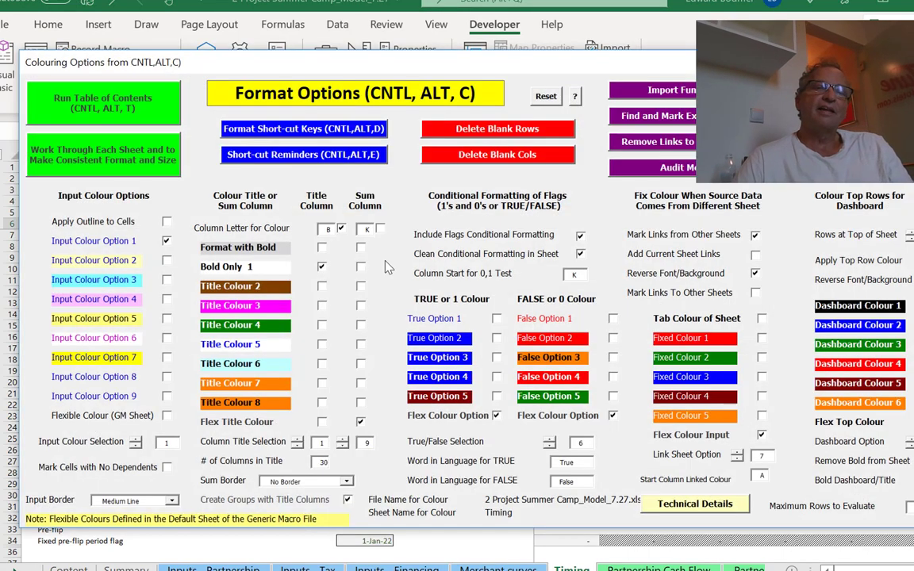
{"action": "left_click", "coordinate": [546, 96]}
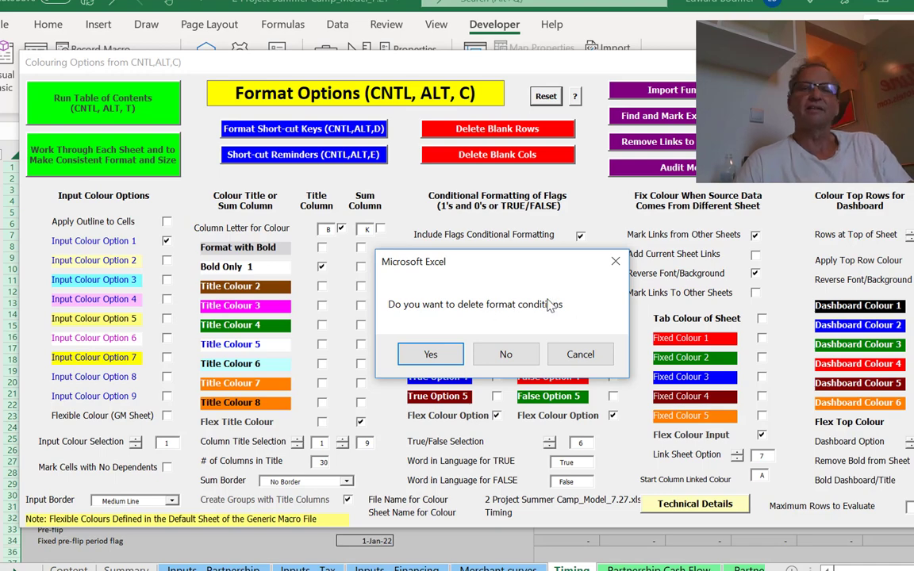
{"action": "left_click", "coordinate": [505, 356]}
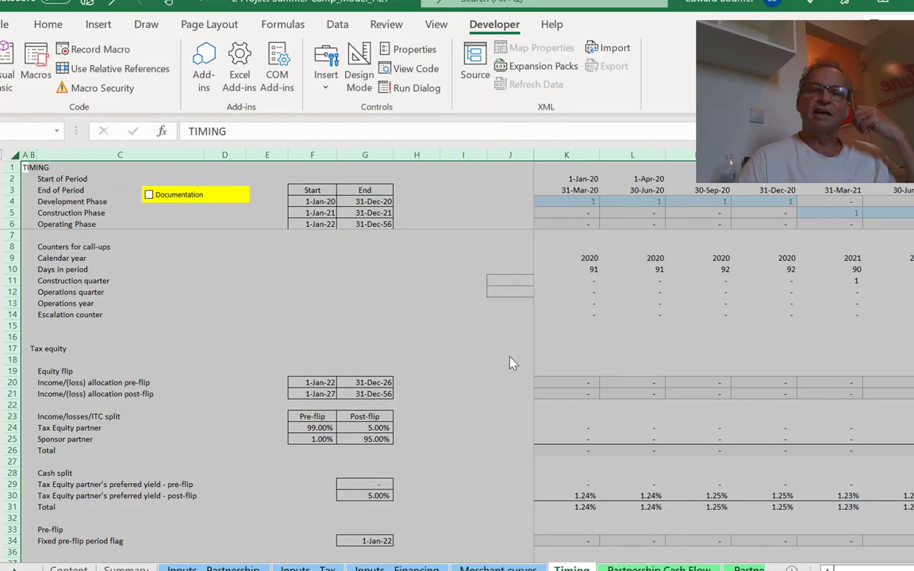
{"action": "left_click", "coordinate": [387, 324]}
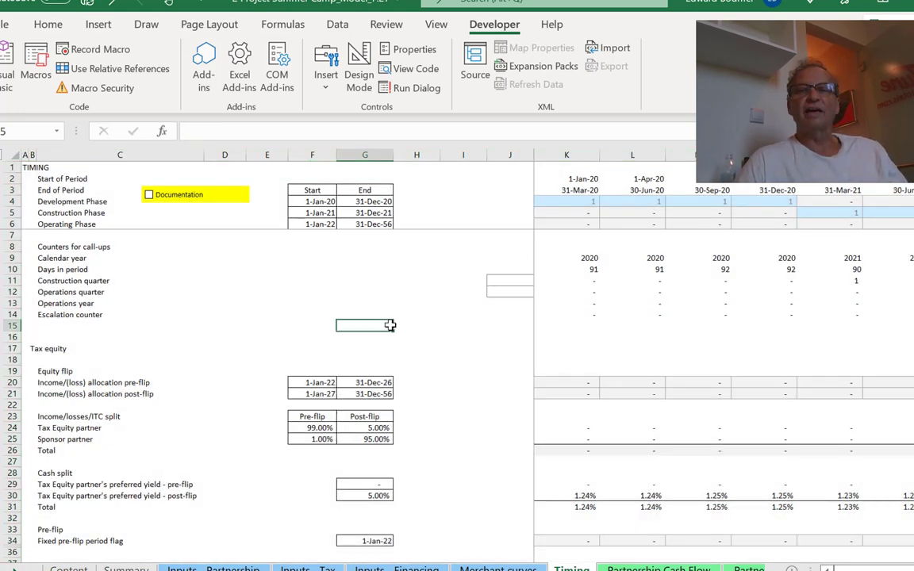
{"action": "key", "text": "Down"}
{"action": "key", "text": "Down"}
{"action": "key", "text": "Down"}
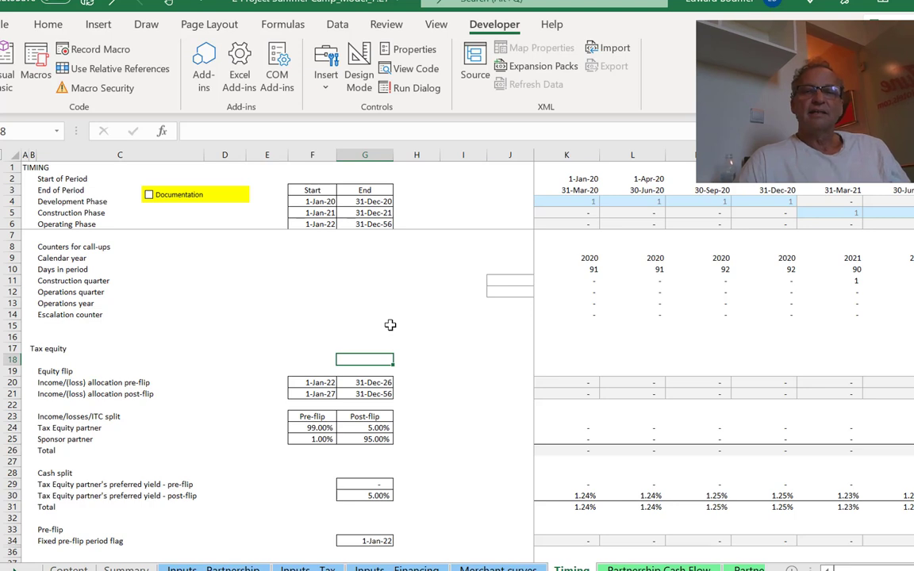
Reformat the Timing sheet with Format Options, colouring its top five rows black and applying the input link and section title colours
{"action": "left_click", "coordinate": [561, 201]}
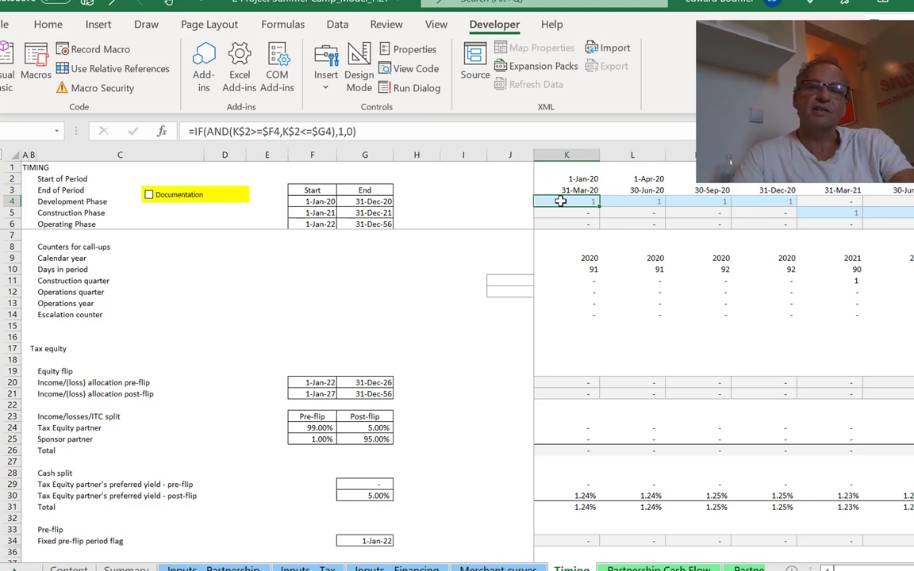
{"action": "key", "text": "ctrl+alt+c"}
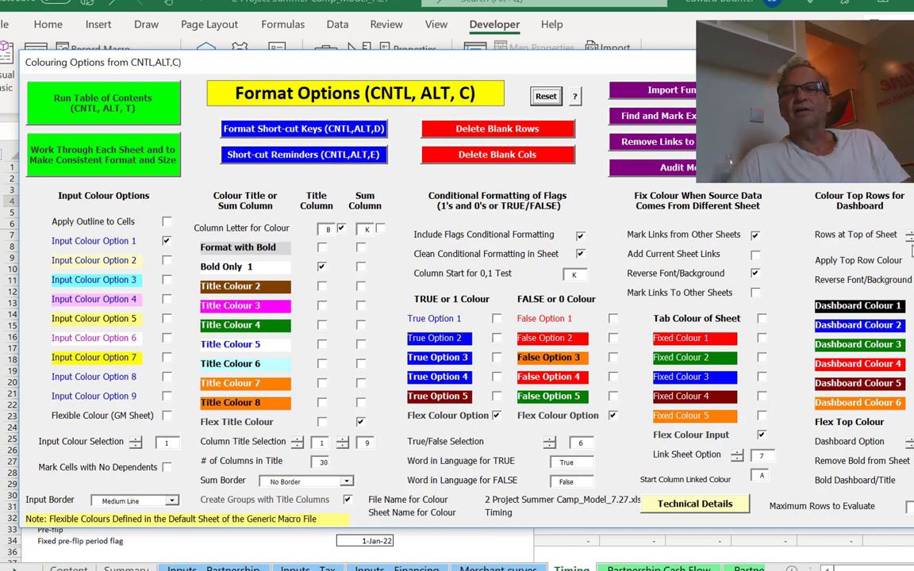
{"action": "left_click", "coordinate": [910, 242]}
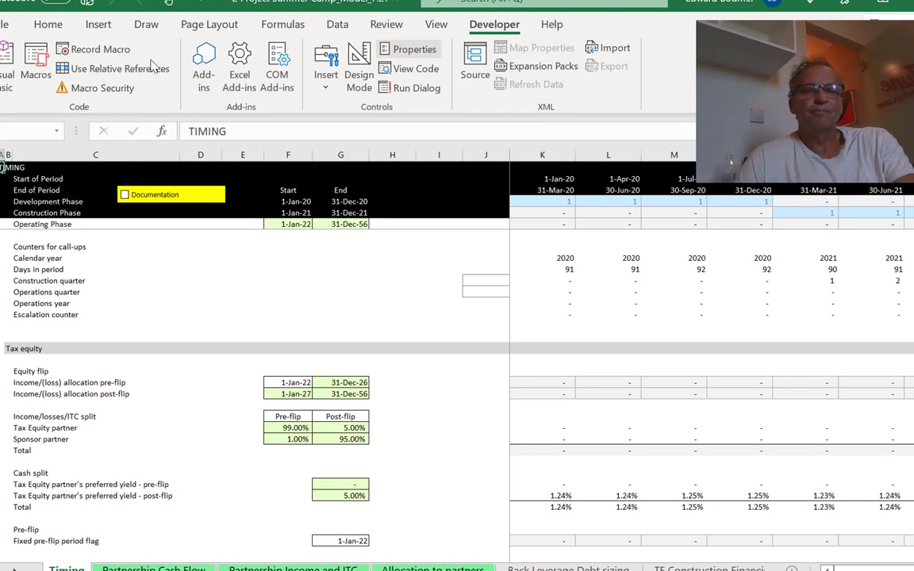
{"action": "left_click", "coordinate": [225, 283]}
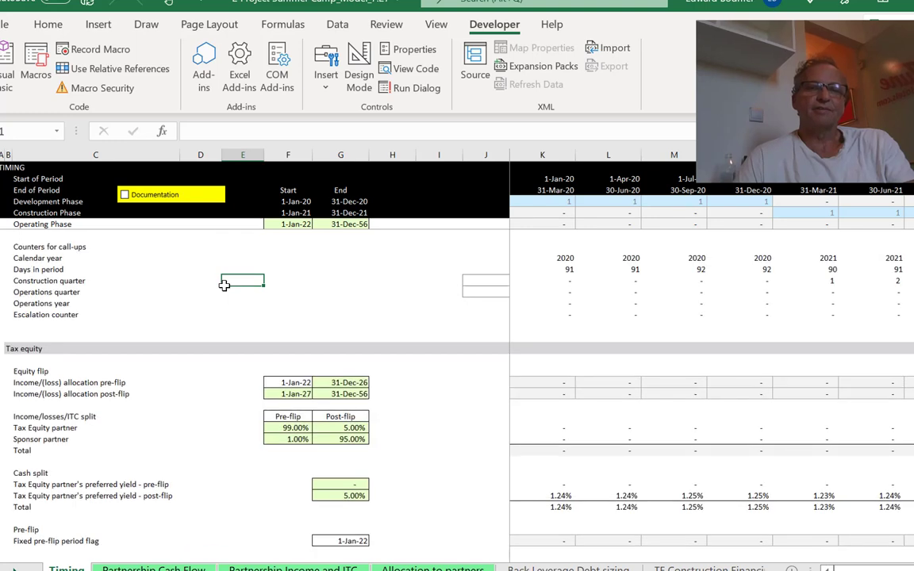
Trace the pre-flip income allocation end date in G20 to its source on the Inputs - Financing sheet and return to Timing
{"action": "key", "text": "Down"}
{"action": "key", "text": "Down"}
{"action": "key", "text": "Down"}
{"action": "key", "text": "Down"}
{"action": "key", "text": "Down"}
{"action": "key", "text": "Down"}
{"action": "key", "text": "Down"}
{"action": "key", "text": "Down"}
{"action": "key", "text": "Down"}
{"action": "key", "text": "Right"}
{"action": "key", "text": "Right"}
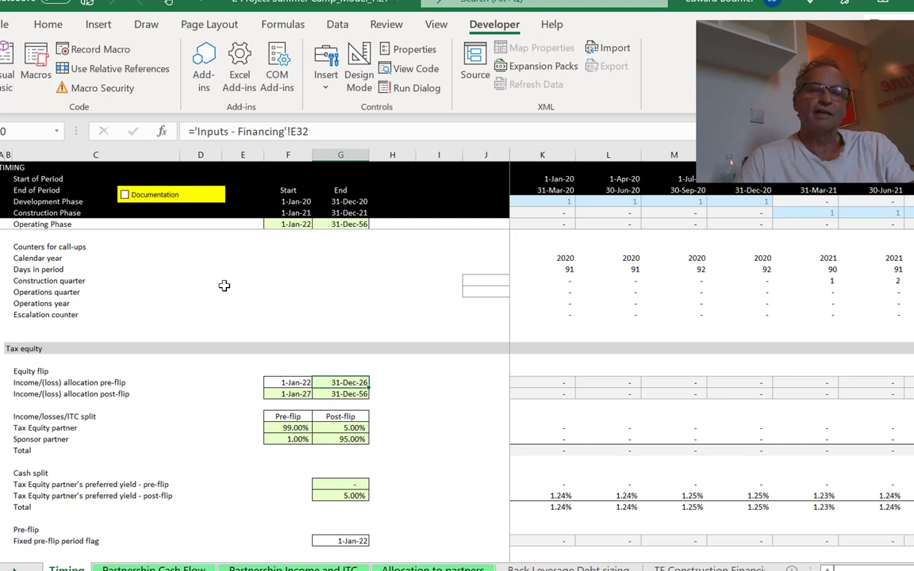
{"action": "key", "text": "Up"}
{"action": "key", "text": "Up"}
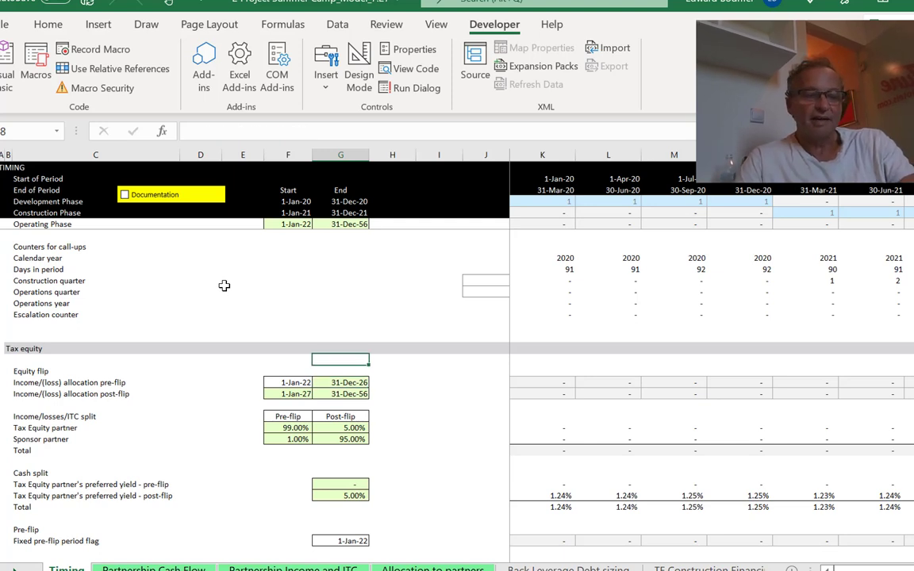
{"action": "type", "text": "["}
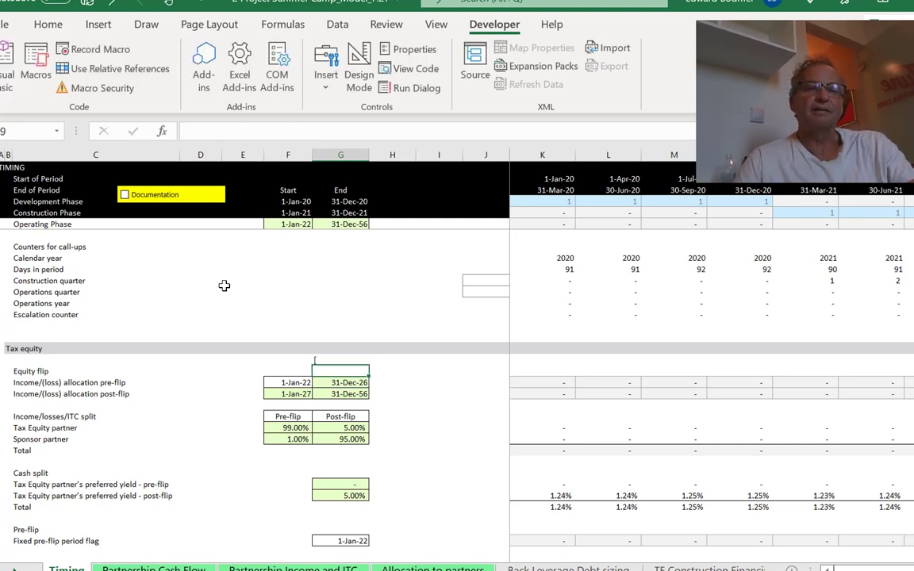
{"action": "key", "text": "Escape"}
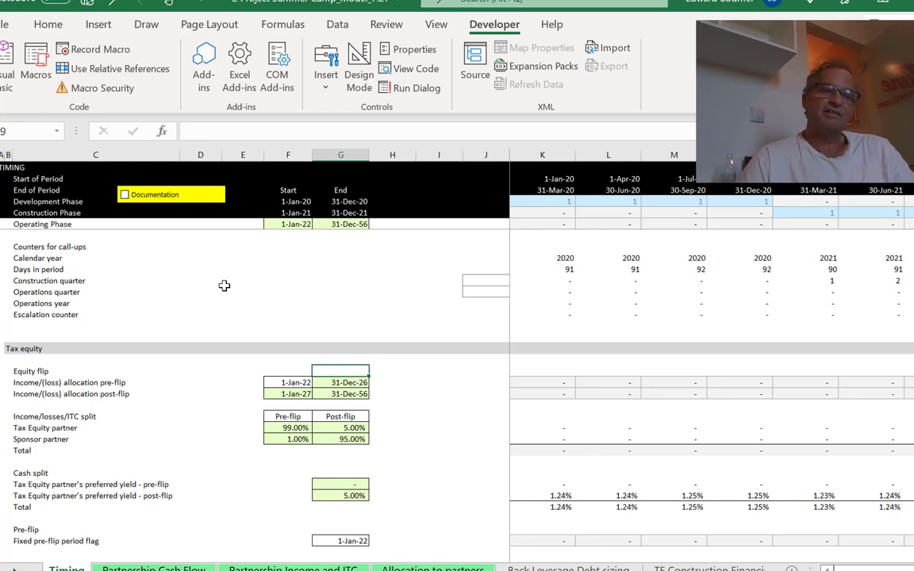
{"action": "key", "text": "Down"}
{"action": "key", "text": "Down"}
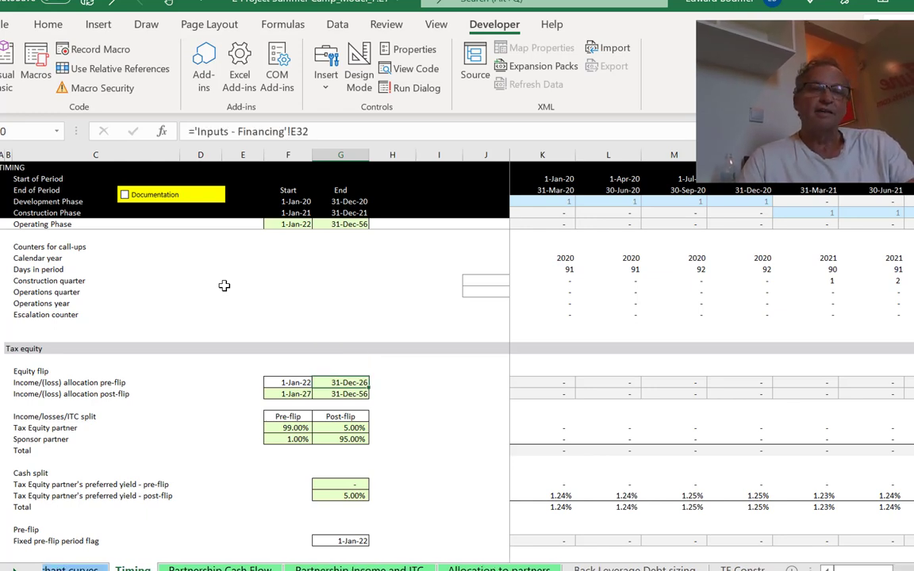
{"action": "key", "text": "ctrl+bracketleft"}
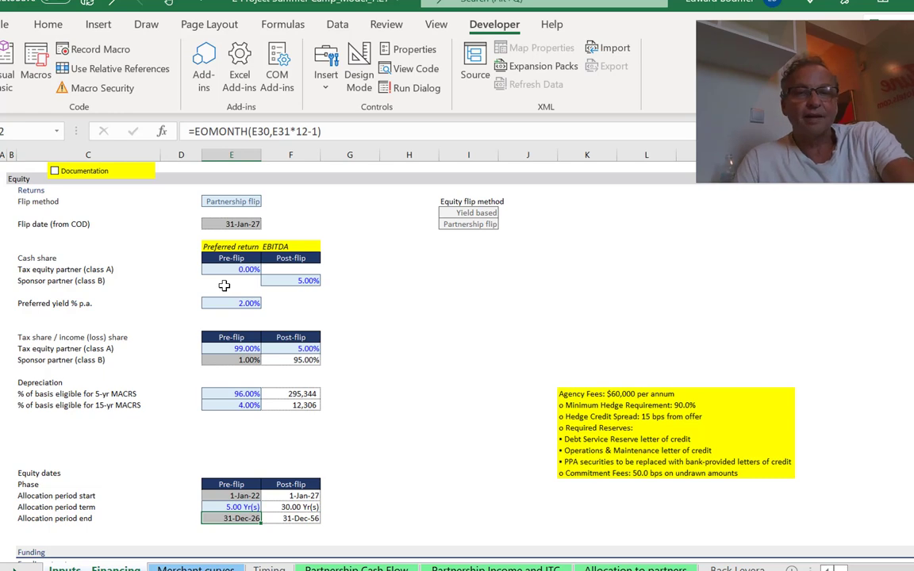
{"action": "key", "text": "F5"}
{"action": "key", "text": "Return"}
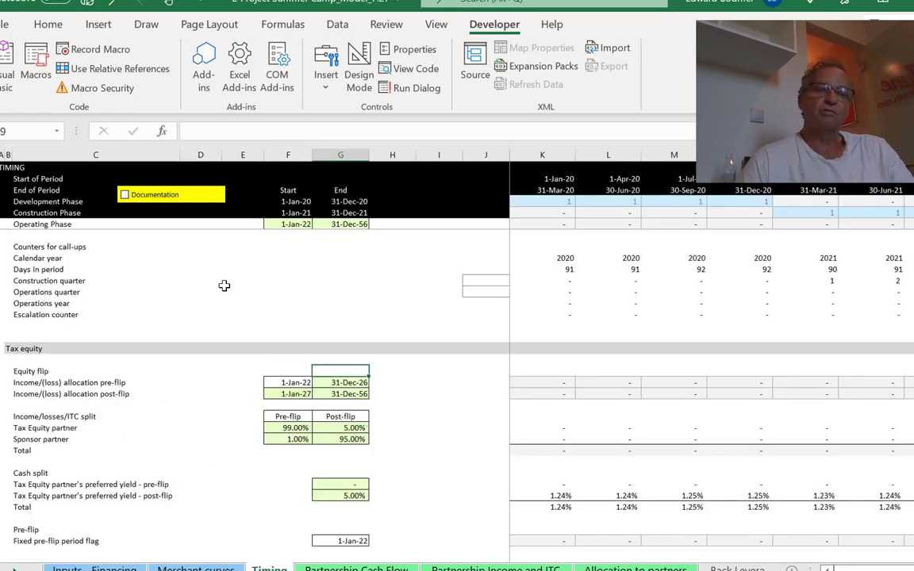
Look over the Timing sheet from the phase dates down past the pre-flip flag and back up to the title row
{"action": "key", "text": "Up"}
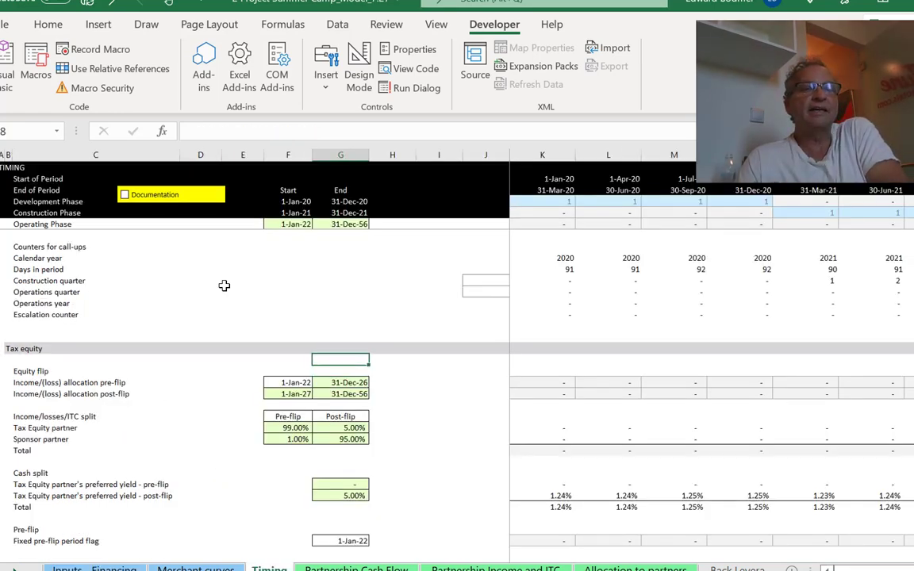
{"action": "key", "text": "Up"}
{"action": "key", "text": "Up"}
{"action": "key", "text": "Up"}
{"action": "key", "text": "Up"}
{"action": "key", "text": "Up"}
{"action": "key", "text": "Up"}
{"action": "key", "text": "Up"}
{"action": "key", "text": "Up"}
{"action": "key", "text": "Up"}
{"action": "key", "text": "Up"}
{"action": "key", "text": "Up"}
{"action": "key", "text": "Up"}
{"action": "key", "text": "Up"}
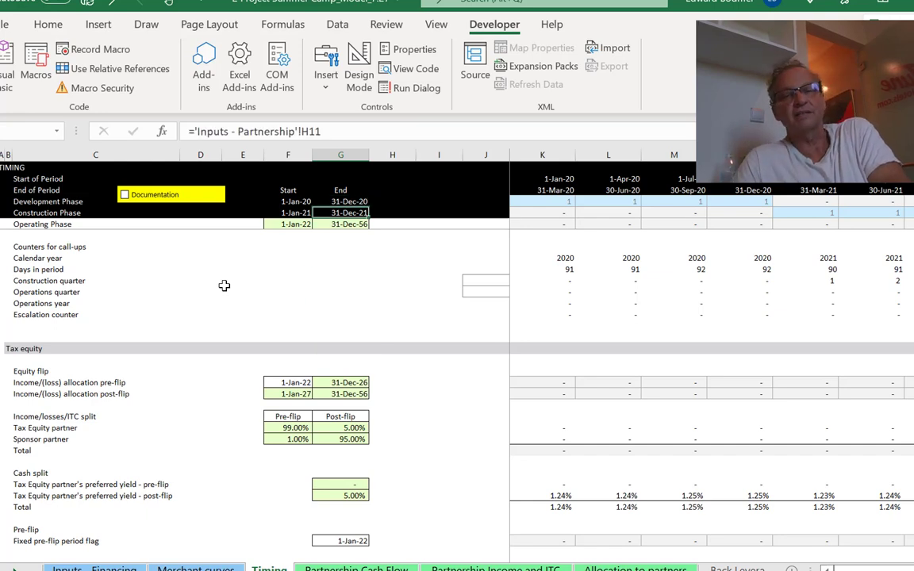
{"action": "key", "text": "Down"}
{"action": "key", "text": "Down"}
{"action": "key", "text": "Down"}
{"action": "key", "text": "Down"}
{"action": "key", "text": "Down"}
{"action": "key", "text": "Down"}
{"action": "key", "text": "Down"}
{"action": "key", "text": "Down"}
{"action": "key", "text": "Down"}
{"action": "key", "text": "Down"}
{"action": "key", "text": "Down"}
{"action": "key", "text": "Down"}
{"action": "key", "text": "Down"}
{"action": "key", "text": "Down"}
{"action": "key", "text": "Down"}
{"action": "key", "text": "Down"}
{"action": "key", "text": "Down"}
{"action": "key", "text": "Down"}
{"action": "key", "text": "Down"}
{"action": "key", "text": "Down"}
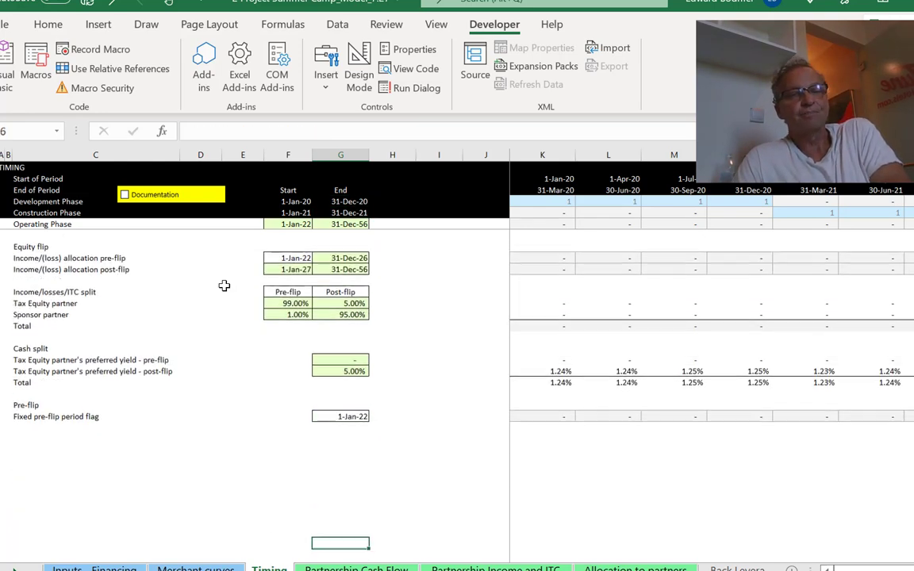
{"action": "key", "text": "Up"}
{"action": "key", "text": "Up"}
{"action": "key", "text": "Up"}
{"action": "key", "text": "Up"}
{"action": "key", "text": "Up"}
{"action": "key", "text": "Up"}
{"action": "key", "text": "Up"}
{"action": "key", "text": "Up"}
{"action": "key", "text": "Up"}
{"action": "key", "text": "Up"}
{"action": "key", "text": "Up"}
{"action": "key", "text": "Up"}
{"action": "key", "text": "Up"}
{"action": "key", "text": "Up"}
{"action": "key", "text": "Up"}
{"action": "key", "text": "Up"}
{"action": "key", "text": "Up"}
{"action": "key", "text": "Up"}
{"action": "key", "text": "Up"}
{"action": "key", "text": "Up"}
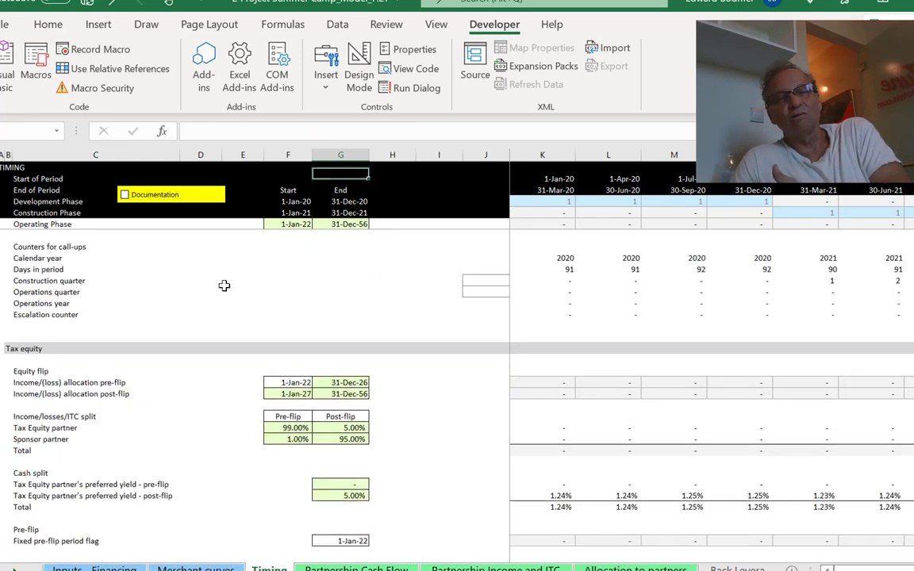
{"action": "key", "text": "Up"}
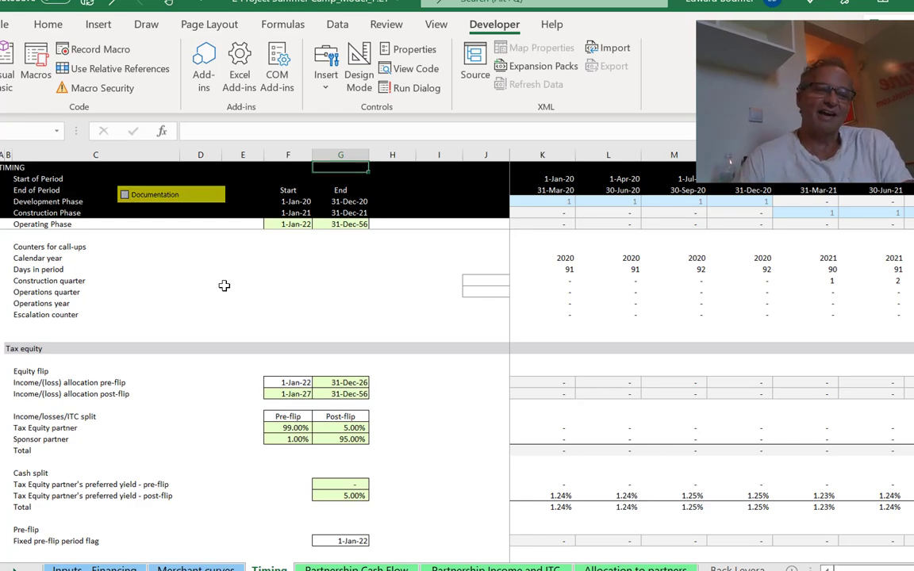
Open the Partnership Cash Flow sheet and inspect the first Development Phase flag's formula and the header rows
{"action": "key", "text": "ctrl+Page_Down"}
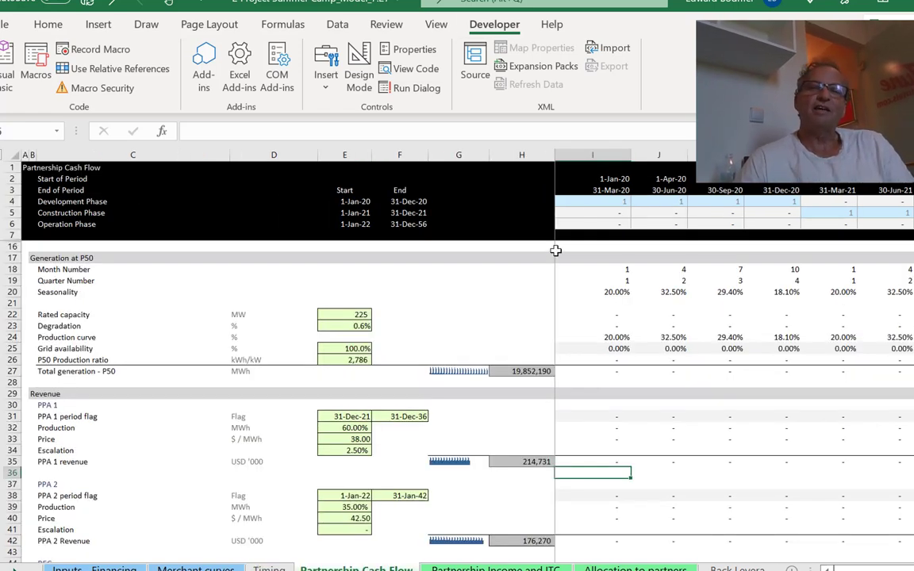
{"action": "left_click", "coordinate": [610, 204]}
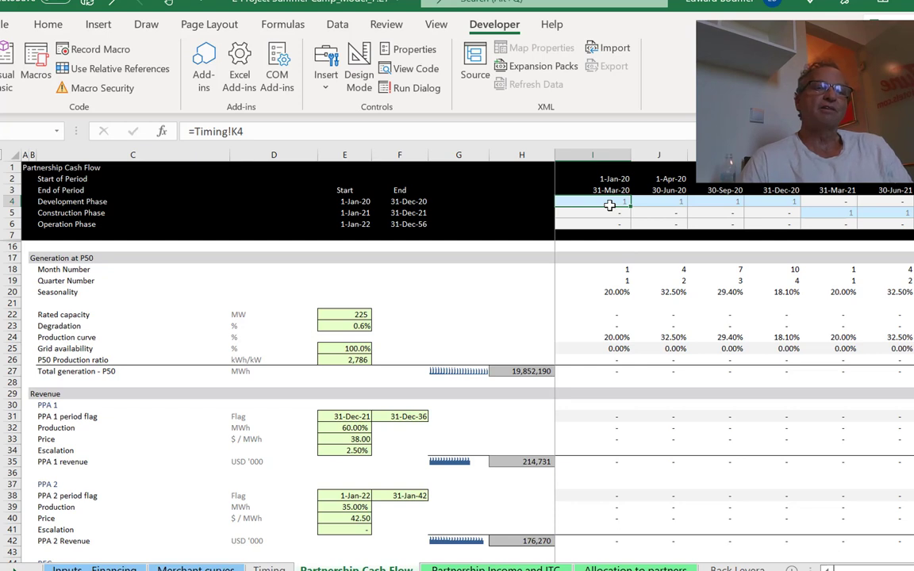
{"action": "key", "text": "Down"}
{"action": "key", "text": "Down"}
{"action": "key", "text": "Down"}
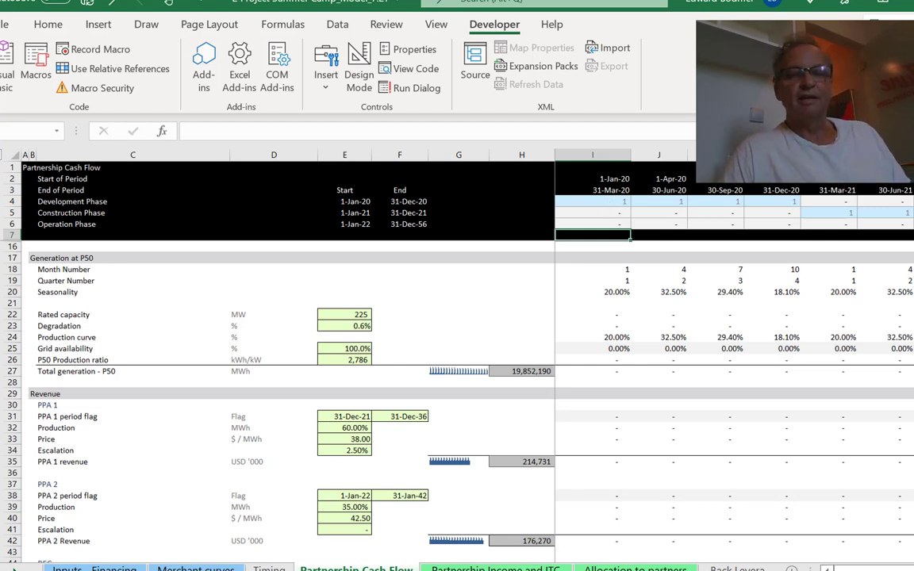
Rename the Partnership Cash Flow sheet as Partnership Pre-tax Cash Flow
{"action": "double_click", "coordinate": [363, 568]}
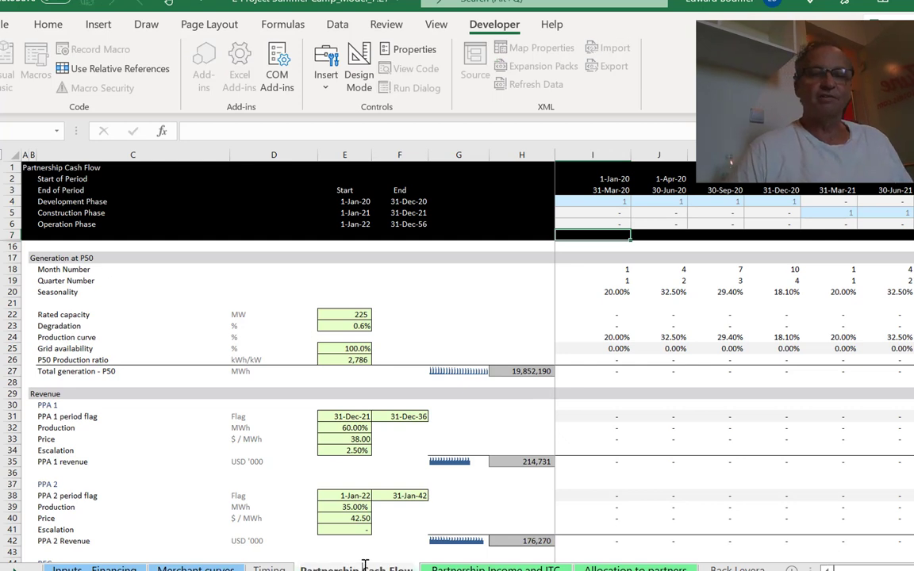
{"action": "type", "text": "Pre-tax"}
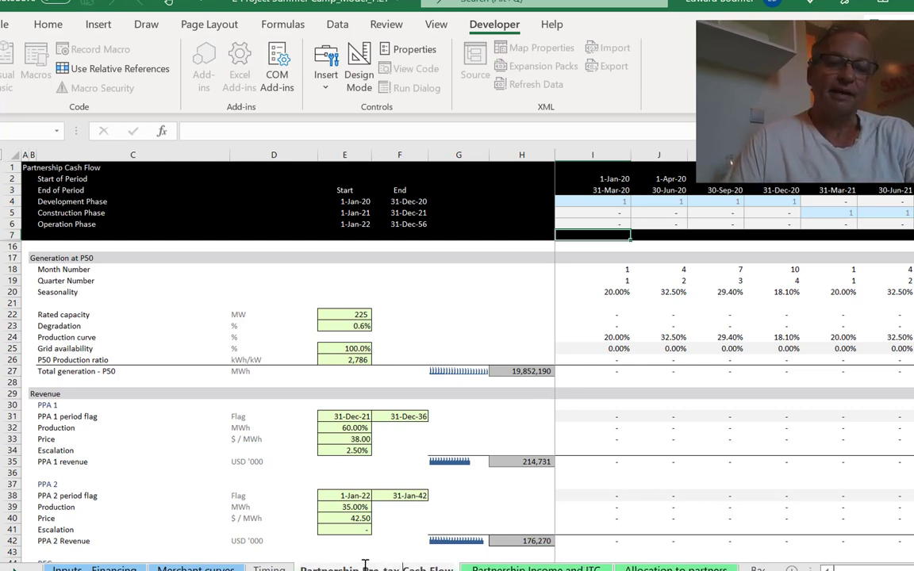
{"action": "key", "text": "Return"}
{"action": "left_click", "coordinate": [612, 493]}
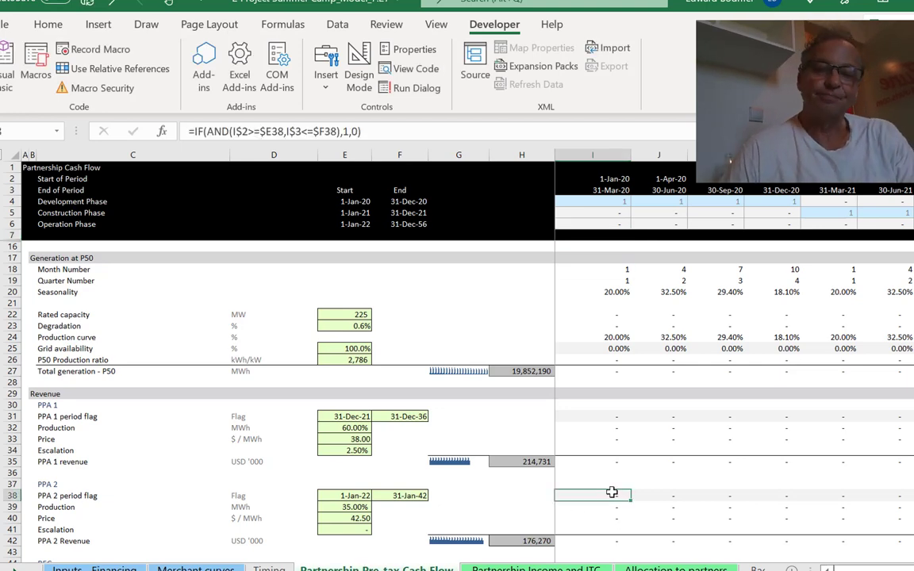
View the Partnership Income and ITC sheet and return to the Partnership Pre-tax Cash Flow sheet
{"action": "key", "text": "ctrl+Page_Down"}
{"action": "scroll", "coordinate": [611, 493], "scroll_direction": "up", "scroll_amount": 5}
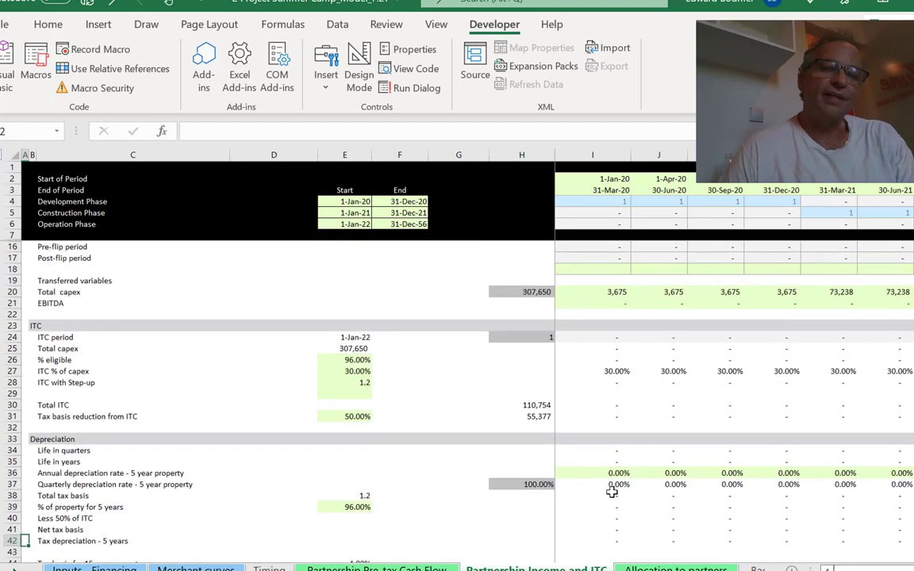
{"action": "key", "text": "ctrl+Page_Up"}
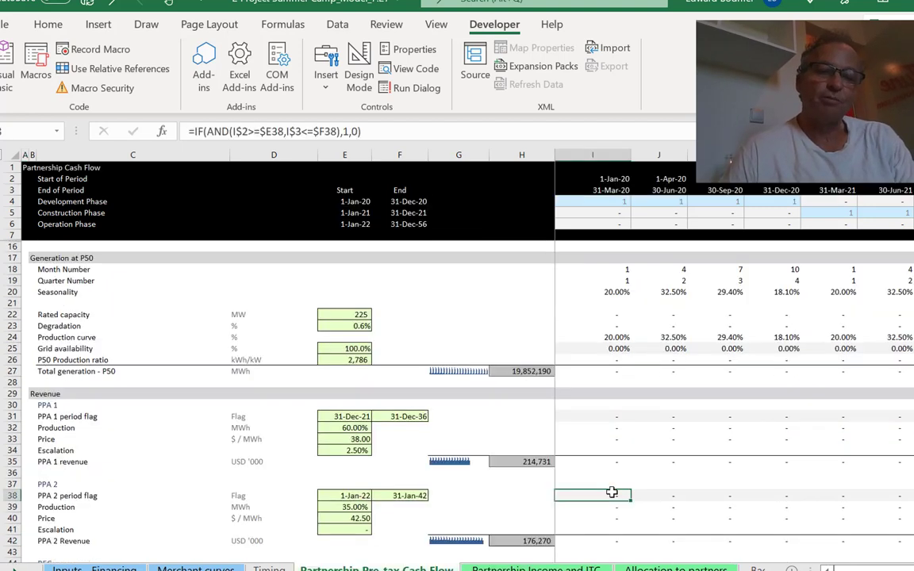
Go through the operating and construction costs to the unlevered cash flow section and examine the pre tax unlevered IRR formula and label
{"action": "key", "text": "Page_Down"}
{"action": "key", "text": "Page_Down"}
{"action": "key", "text": "Page_Down"}
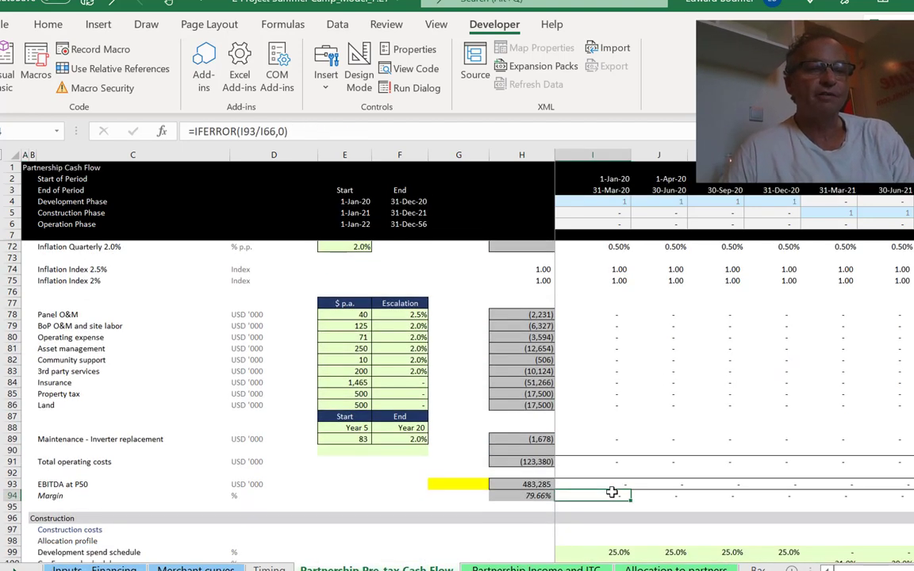
{"action": "key", "text": "Page_Down"}
{"action": "key", "text": "Down"}
{"action": "key", "text": "Page_Up"}
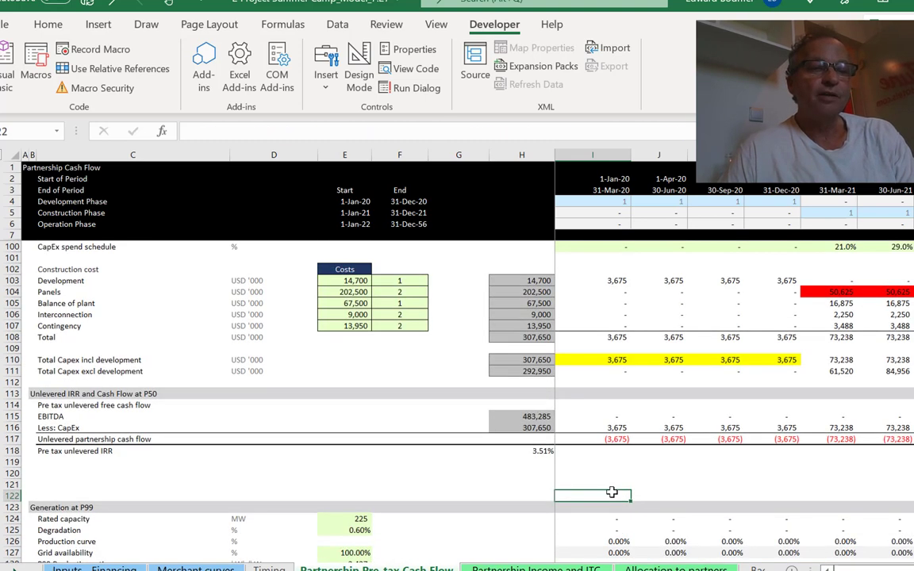
{"action": "key", "text": "Up"}
{"action": "key", "text": "Up"}
{"action": "key", "text": "Up"}
{"action": "key", "text": "Up"}
{"action": "key", "text": "Up"}
{"action": "key", "text": "Left"}
{"action": "key", "text": "Left"}
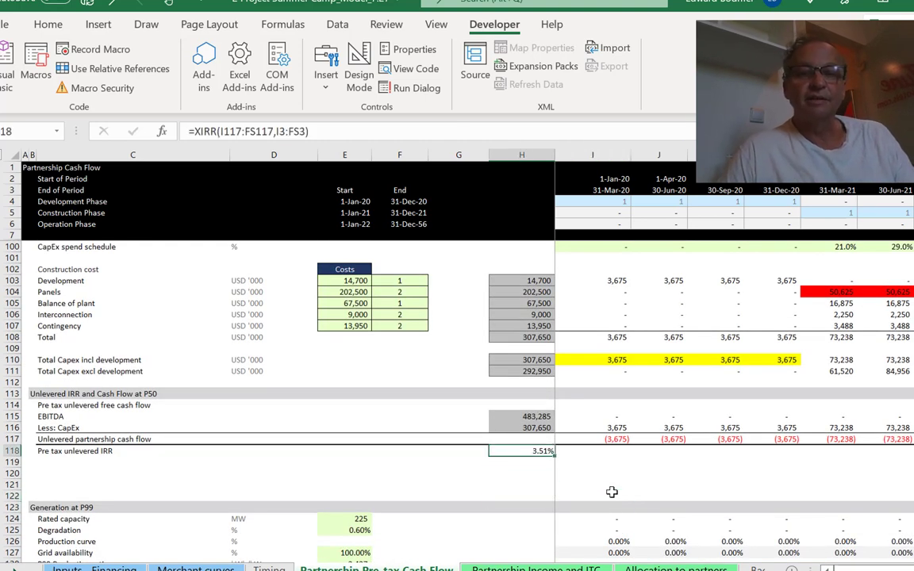
{"action": "key", "text": "Left"}
{"action": "key", "text": "Left"}
{"action": "key", "text": "Left"}
{"action": "key", "text": "Left"}
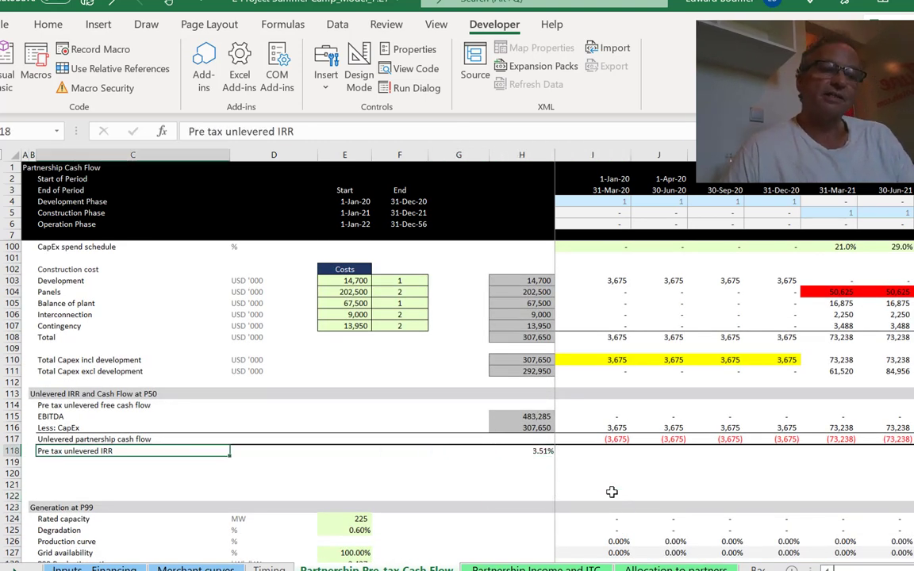
Examine the XIRR formula behind the pre tax unlevered IRR in the unlevered cash flow section
{"action": "key", "text": "Right"}
{"action": "key", "text": "Right"}
{"action": "key", "text": "Right"}
{"action": "key", "text": "Right"}
{"action": "key", "text": "Right"}
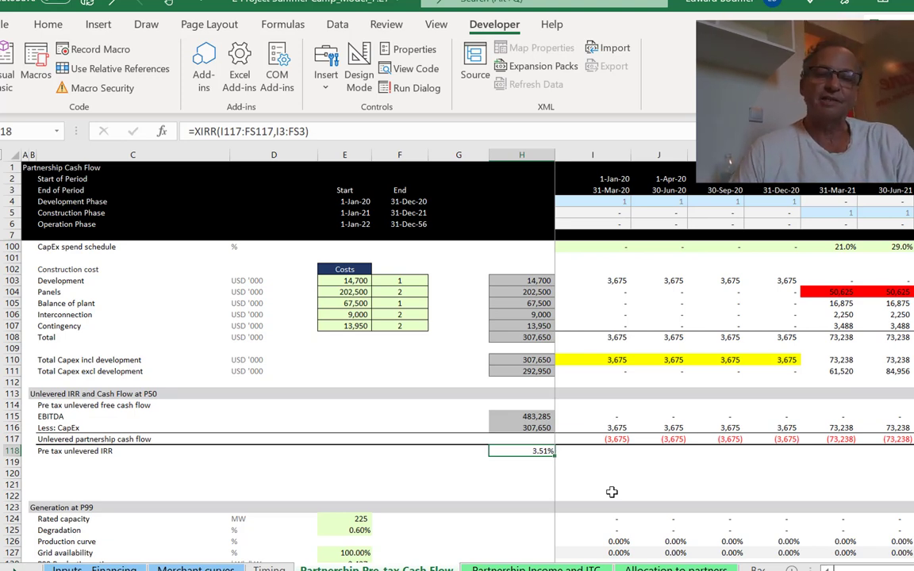
Look through the Partnership Income and ITC sheet, from the ITC and depreciation sections to the partnership income section
{"action": "key", "text": "ctrl+Page_Down"}
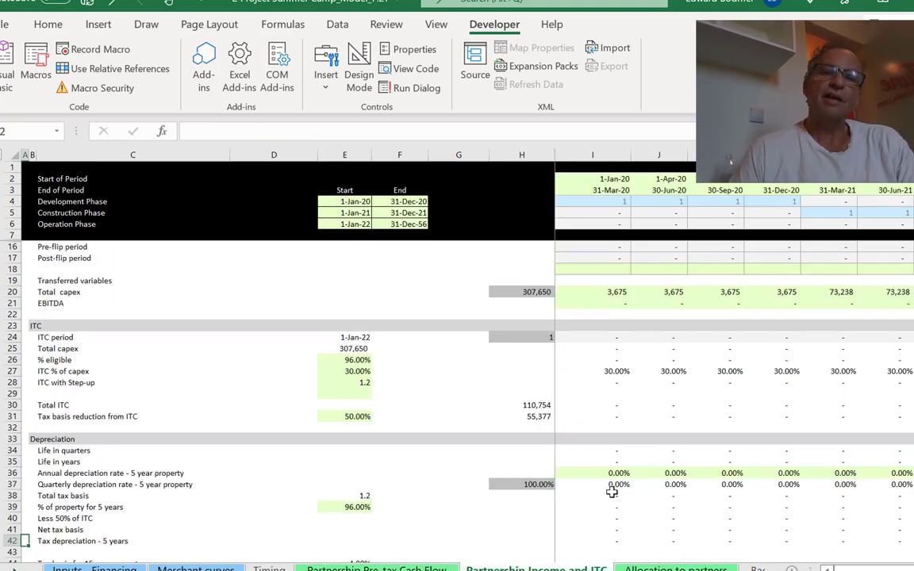
{"action": "key", "text": "Down"}
{"action": "key", "text": "Down"}
{"action": "key", "text": "Down"}
{"action": "key", "text": "Down"}
{"action": "key", "text": "Down"}
{"action": "key", "text": "Down"}
{"action": "key", "text": "Down"}
{"action": "key", "text": "Down"}
{"action": "key", "text": "Down"}
{"action": "key", "text": "Down"}
{"action": "key", "text": "Down"}
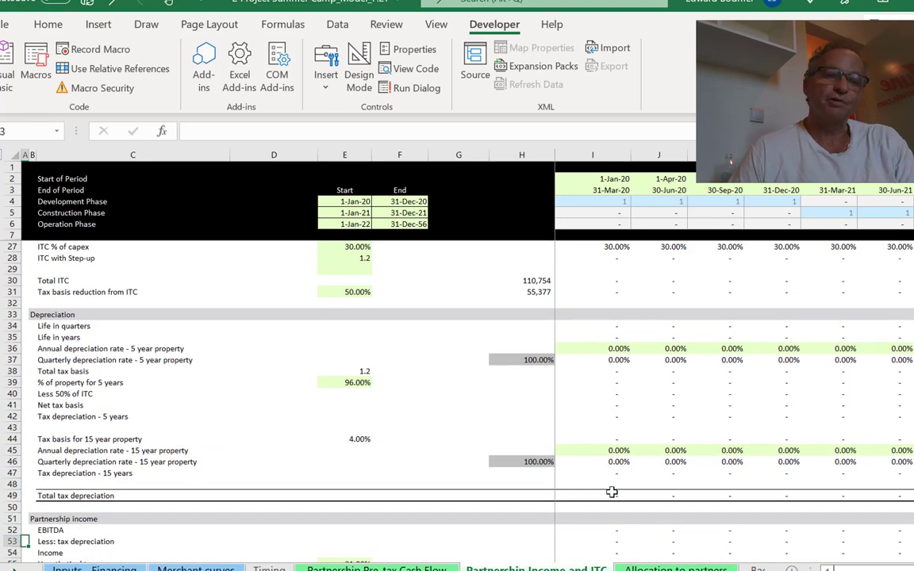
{"action": "key", "text": "Page_Up"}
{"action": "key", "text": "Page_Down"}
{"action": "key", "text": "Page_Down"}
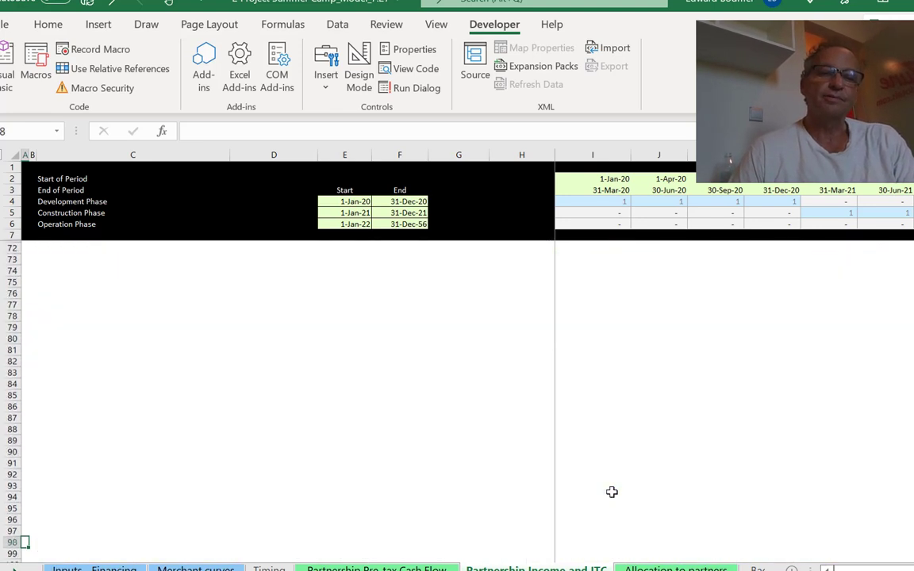
{"action": "key", "text": "Page_Up"}
{"action": "key", "text": "Page_Up"}
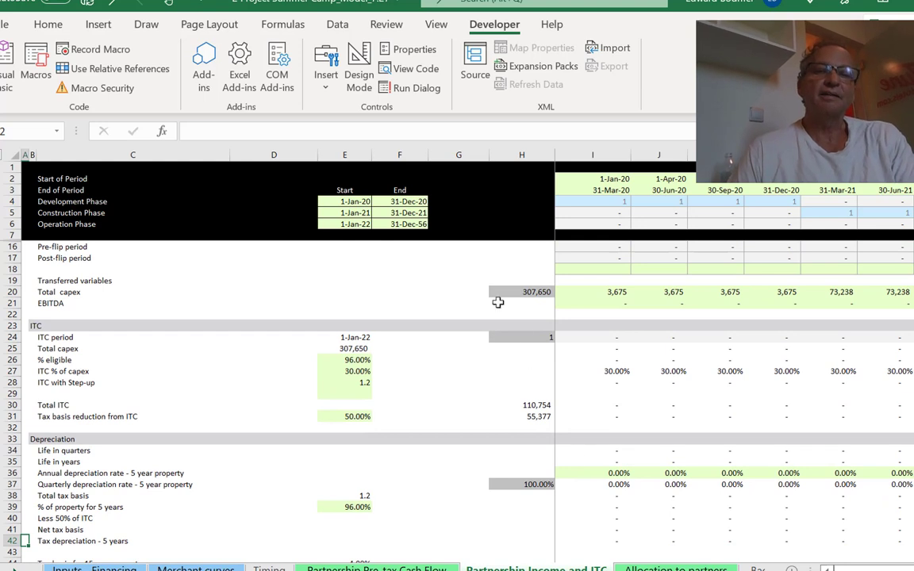
Inspect the linked phase start dates in the Partnership Income and ITC header and go through the ITC and depreciation blocks
{"action": "left_click", "coordinate": [344, 212]}
{"action": "left_click", "coordinate": [344, 202]}
{"action": "left_click", "coordinate": [345, 210]}
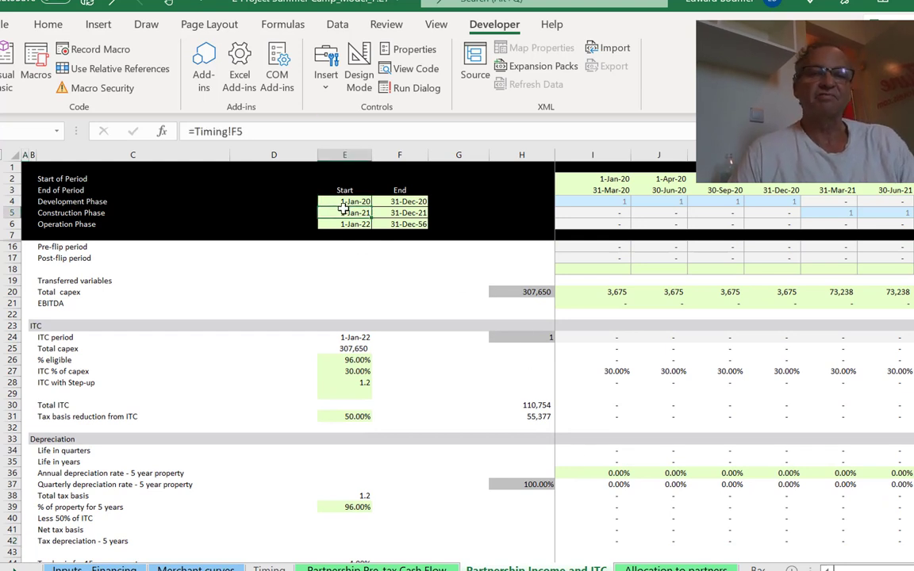
{"action": "key", "text": "ctrl+Down"}
{"action": "key", "text": "ctrl+Down"}
{"action": "key", "text": "ctrl+Down"}
{"action": "key", "text": "ctrl+Down"}
{"action": "key", "text": "ctrl+Down"}
{"action": "key", "text": "ctrl+Down"}
{"action": "key", "text": "ctrl+Down"}
{"action": "key", "text": "ctrl+Down"}
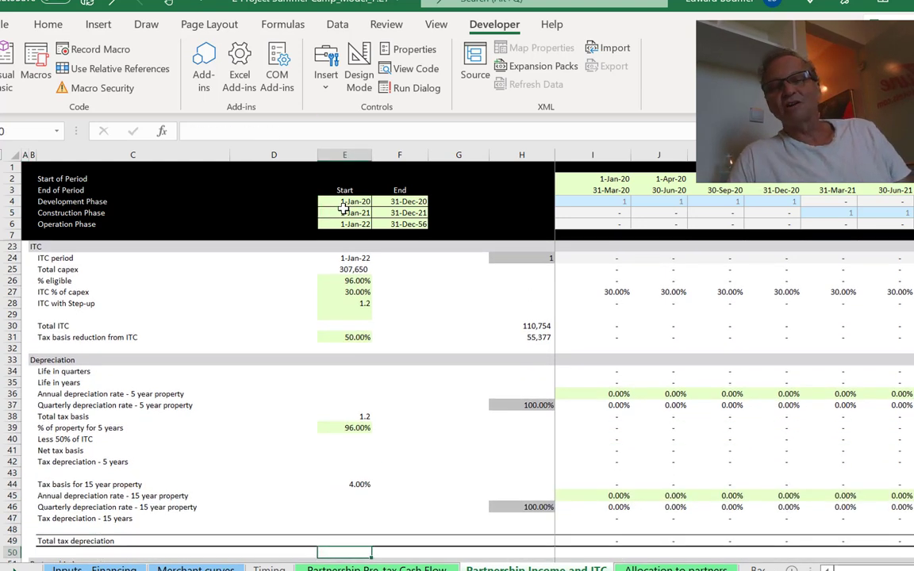
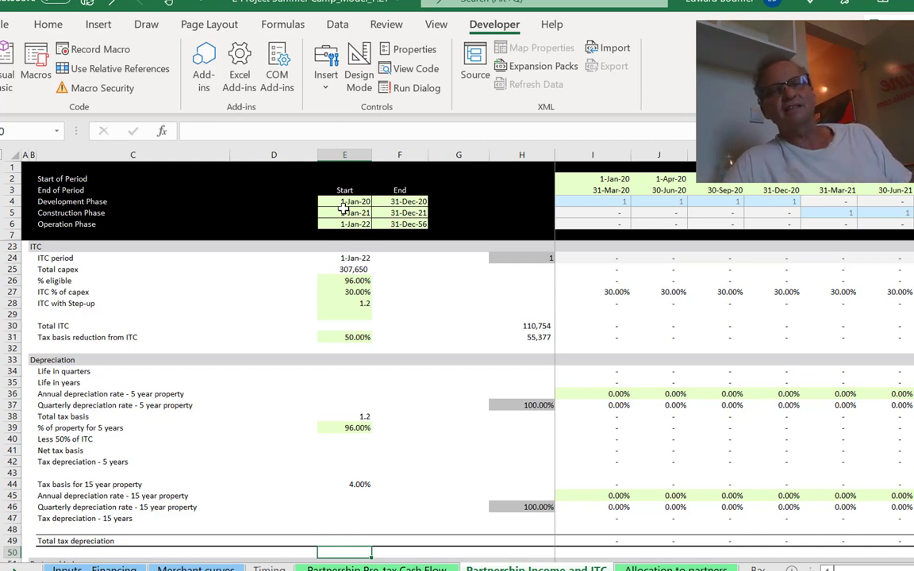
Go back to the Inputs - Partnership sheet and review its construction, generation and price inputs
{"action": "key", "text": "ctrl+Page_Up"}
{"action": "key", "text": "ctrl+Page_Up"}
{"action": "key", "text": "ctrl+Page_Up"}
{"action": "key", "text": "ctrl+Page_Up"}
{"action": "key", "text": "ctrl+Page_Up"}
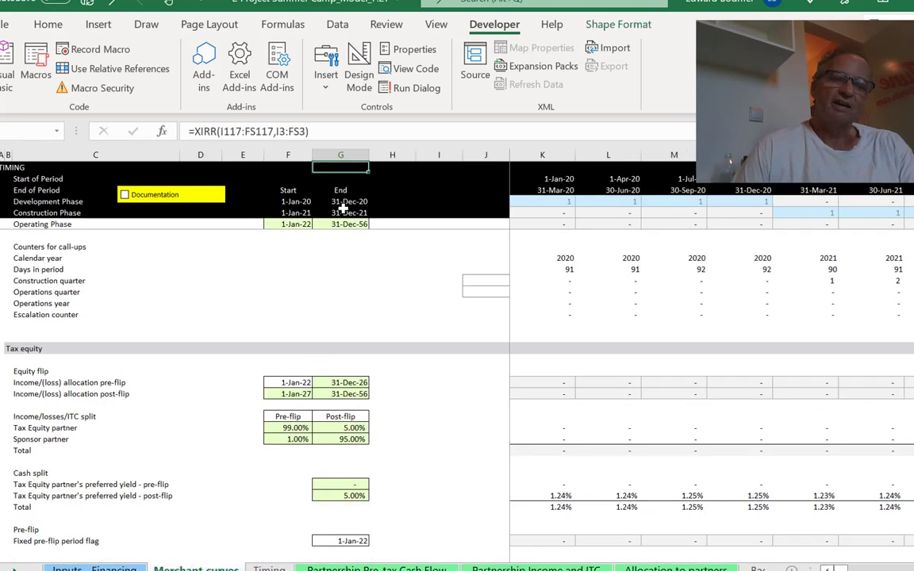
{"action": "key", "text": "ctrl+Page_Up"}
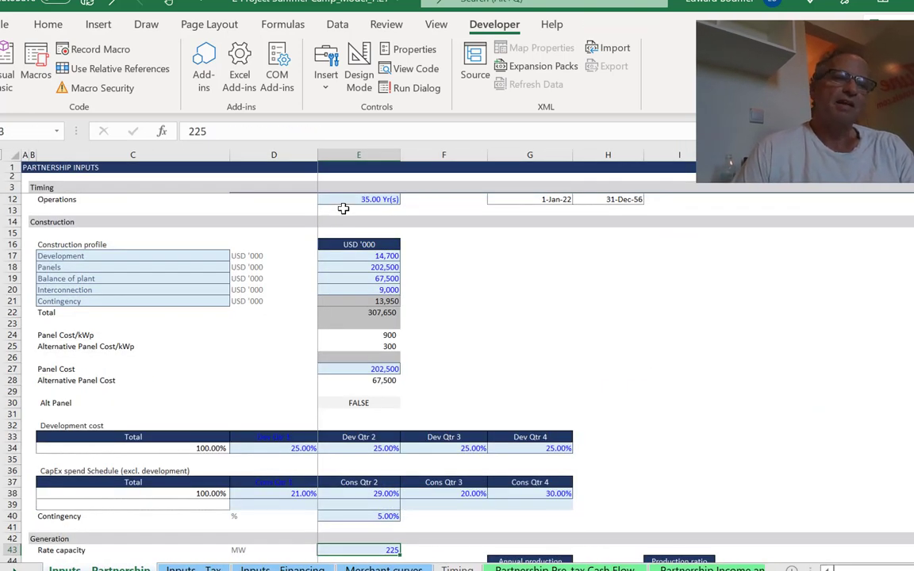
{"action": "key", "text": "Page_Down"}
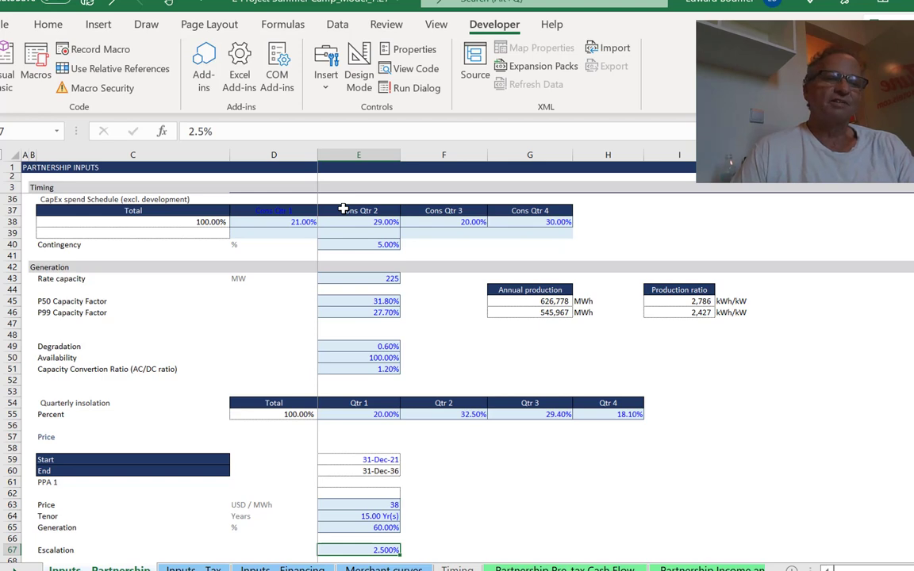
{"action": "key", "text": "Down"}
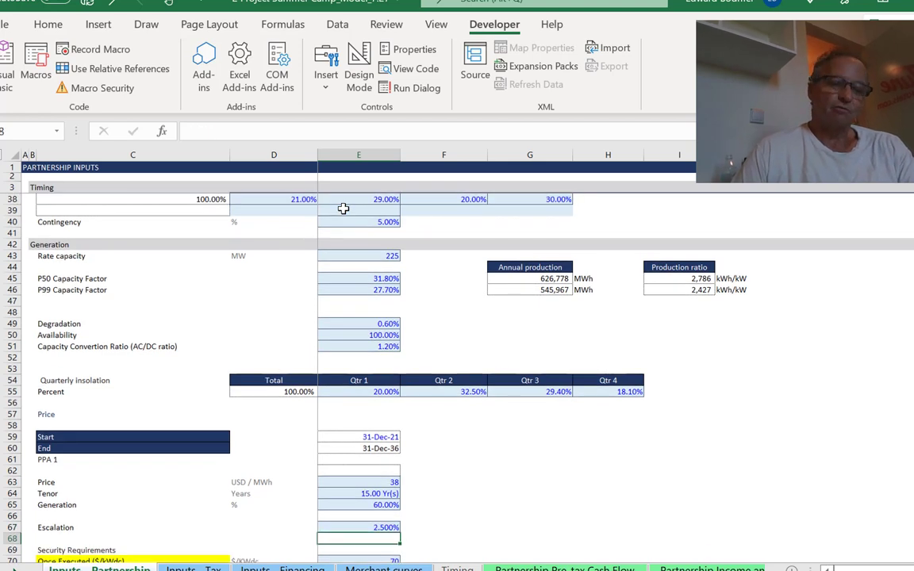
Choose Input Colour Option 2 in the Format Options and reset the Inputs - Partnership sheet's formatting, including its format conditions
{"action": "key", "text": "ctrl+alt+c"}
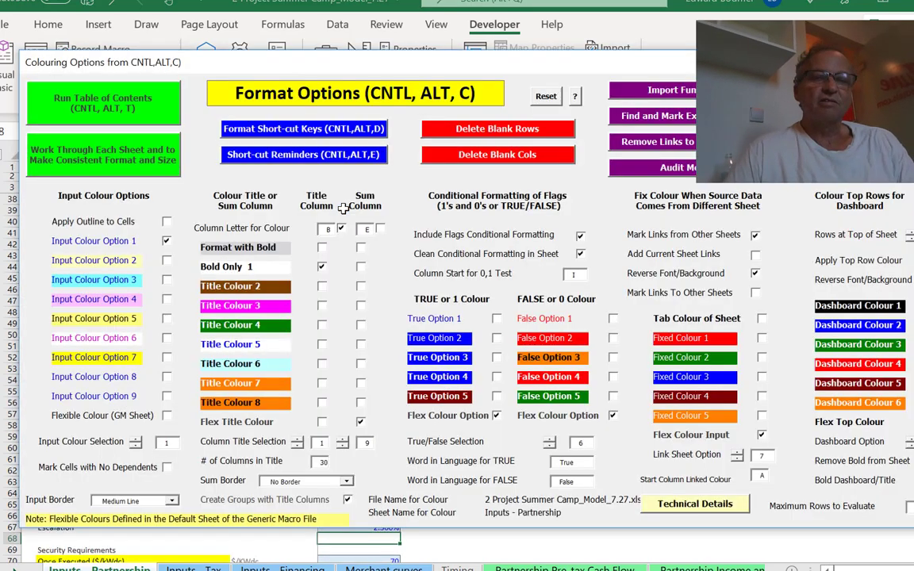
{"action": "left_click", "coordinate": [168, 260]}
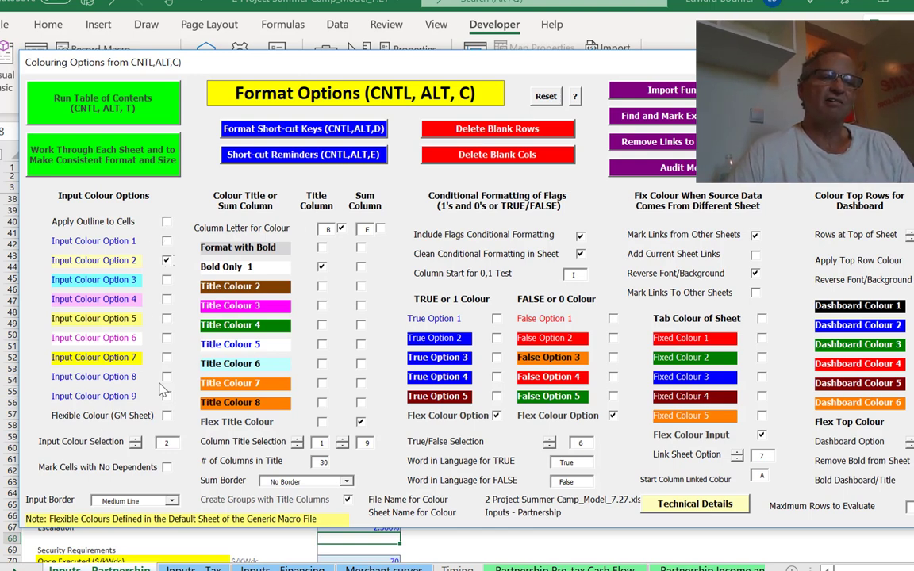
{"action": "left_click", "coordinate": [544, 99]}
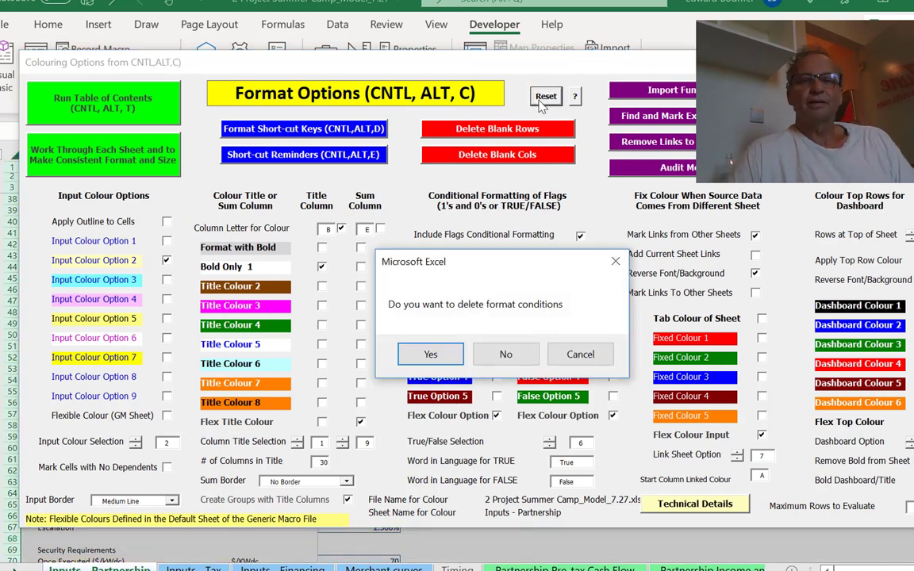
{"action": "key", "text": "Return"}
{"action": "key", "text": "Return"}
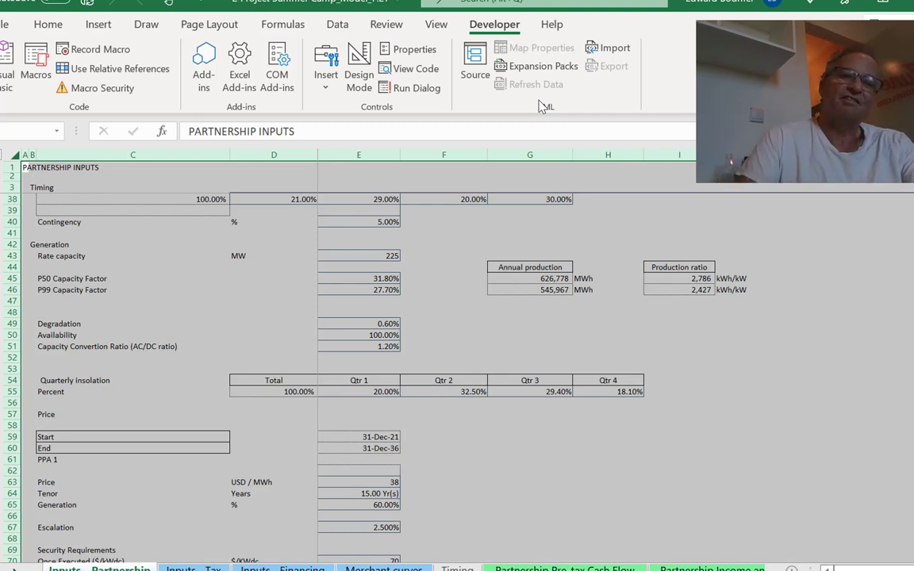
Remove all cell borders from the Inputs - Partnership sheet and recolour its inputs and section titles with the Format Options
{"action": "key", "text": "ctrl+shift+minus"}
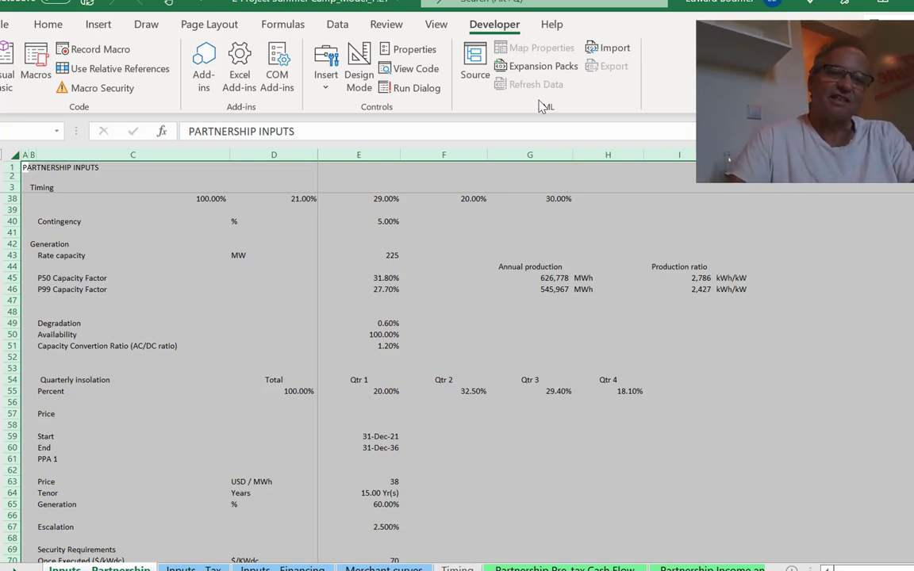
{"action": "key", "text": "ctrl+alt+c"}
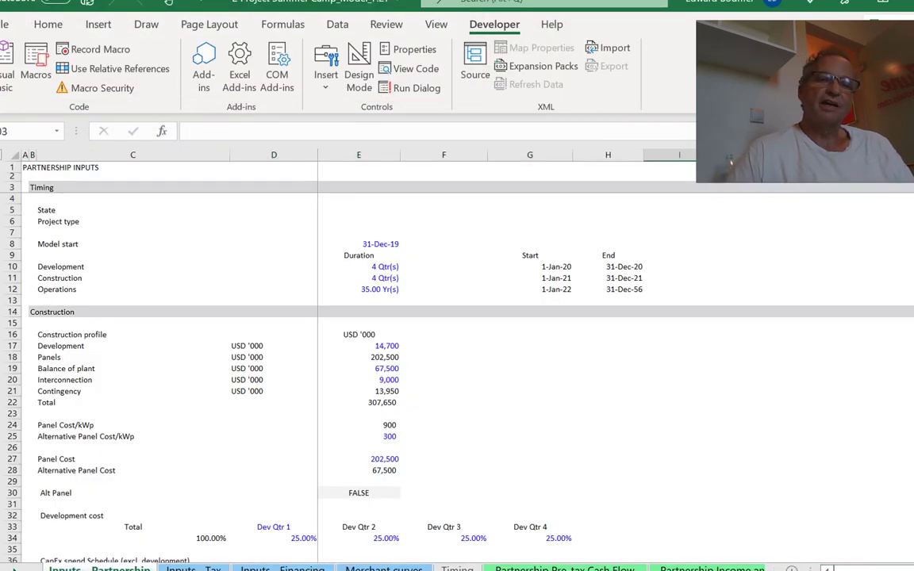
Check the reformatted Inputs - Partnership sheet from the timing section to the fixed costs, and open the Inputs - Tax sheet
{"action": "key", "text": "Page_Down"}
{"action": "key", "text": "Page_Down"}
{"action": "key", "text": "Page_Down"}
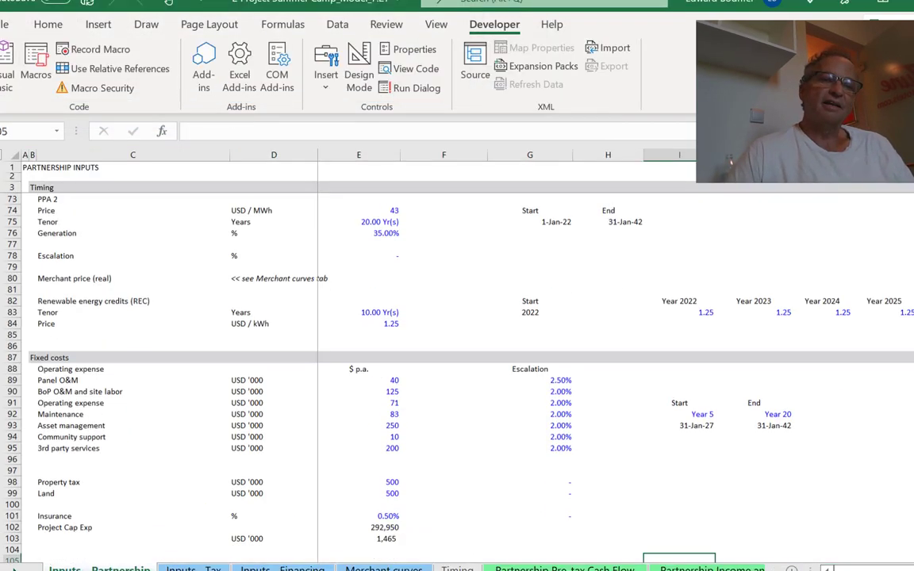
{"action": "key", "text": "Down"}
{"action": "key", "text": "Down"}
{"action": "key", "text": "Down"}
{"action": "key", "text": "Down"}
{"action": "key", "text": "Down"}
{"action": "key", "text": "Down"}
{"action": "key", "text": "Down"}
{"action": "key", "text": "Down"}
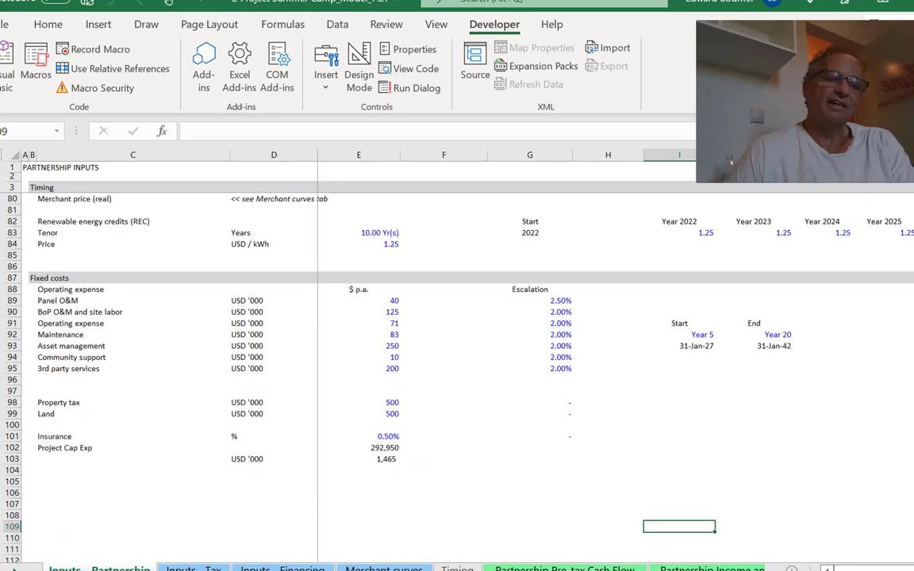
{"action": "key", "text": "Page_Up"}
{"action": "key", "text": "Page_Up"}
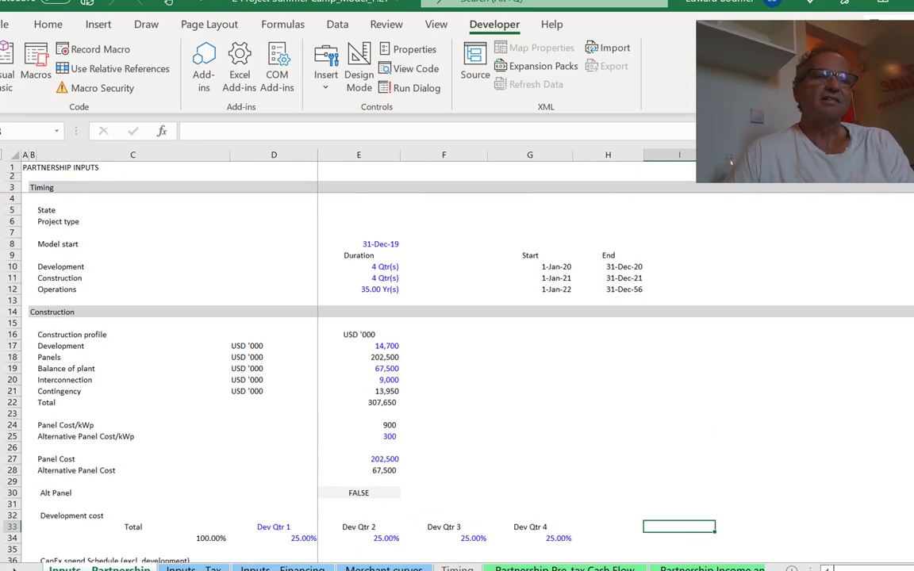
{"action": "key", "text": "Page_Down"}
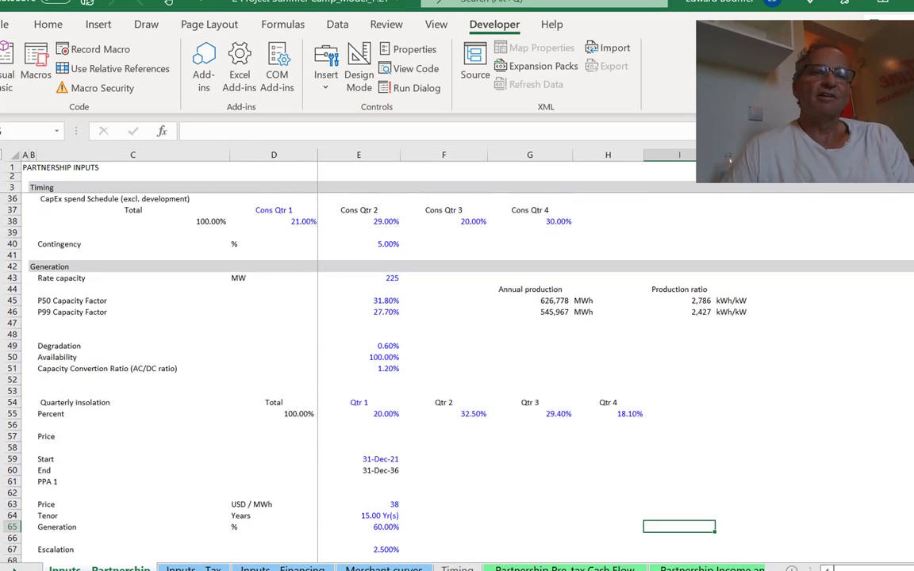
{"action": "key", "text": "Page_Up"}
{"action": "key", "text": "ctrl+Page_Down"}
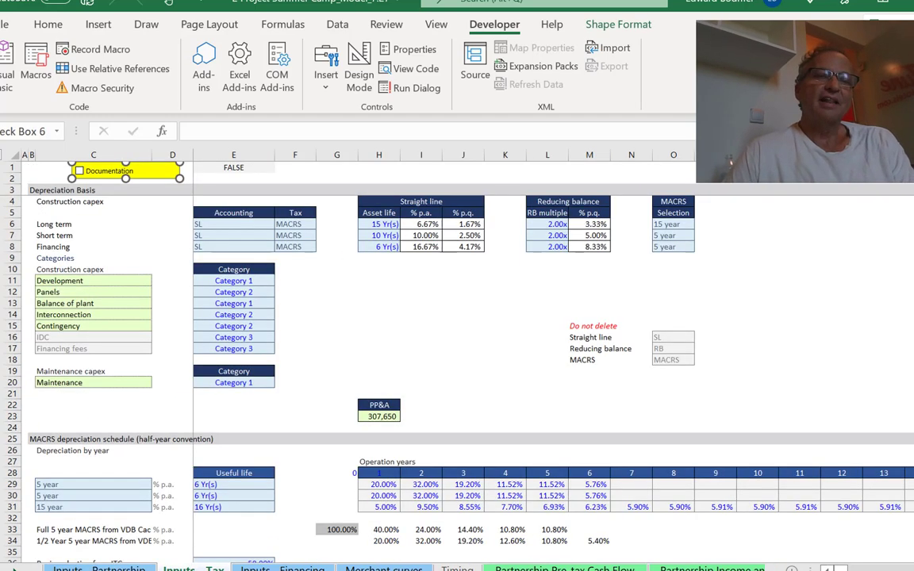
Copy the yellow Documentation check box from the Inputs - Tax sheet onto the Inputs - Partnership sheet
{"action": "left_click", "coordinate": [157, 258]}
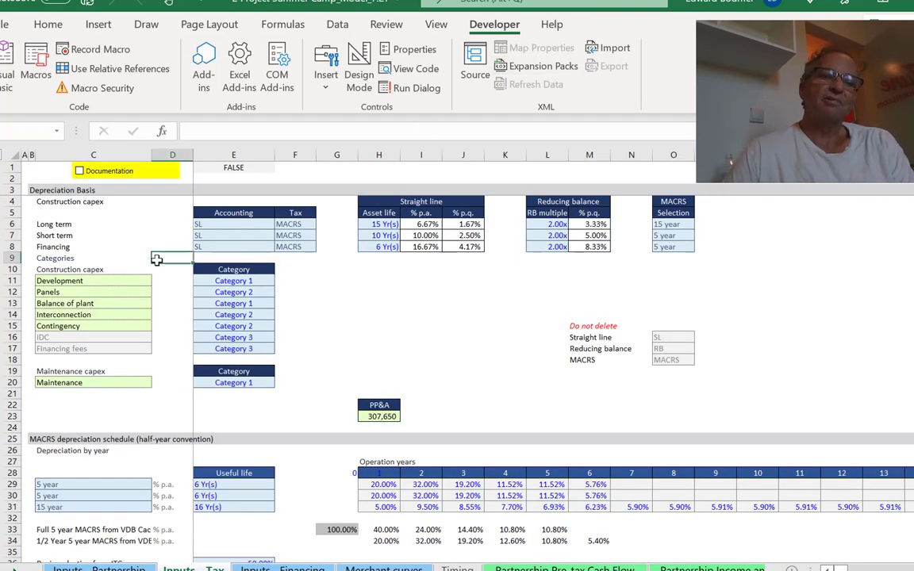
{"action": "right_click", "coordinate": [151, 176]}
{"action": "left_click", "coordinate": [190, 208]}
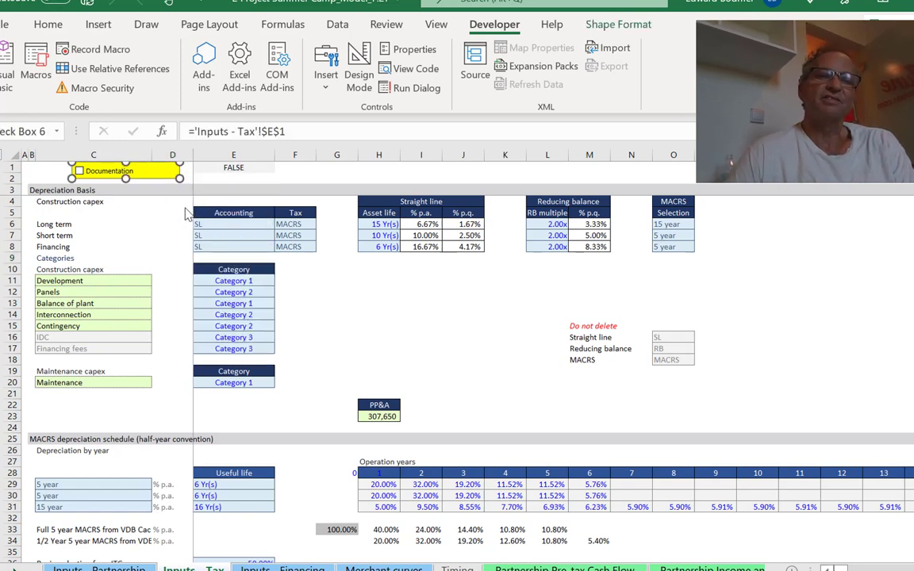
{"action": "key", "text": "ctrl+Page_Up"}
{"action": "left_click", "coordinate": [173, 163]}
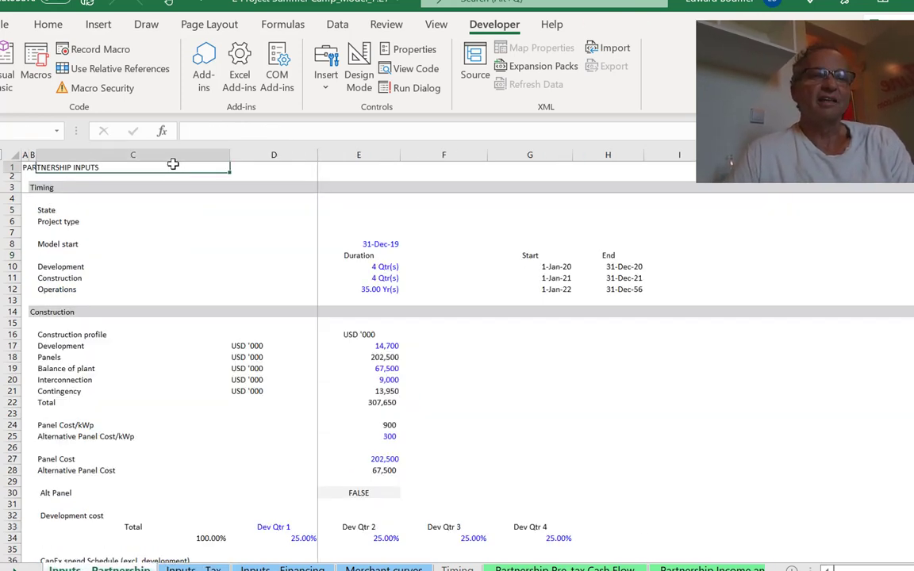
{"action": "key", "text": "ctrl+v"}
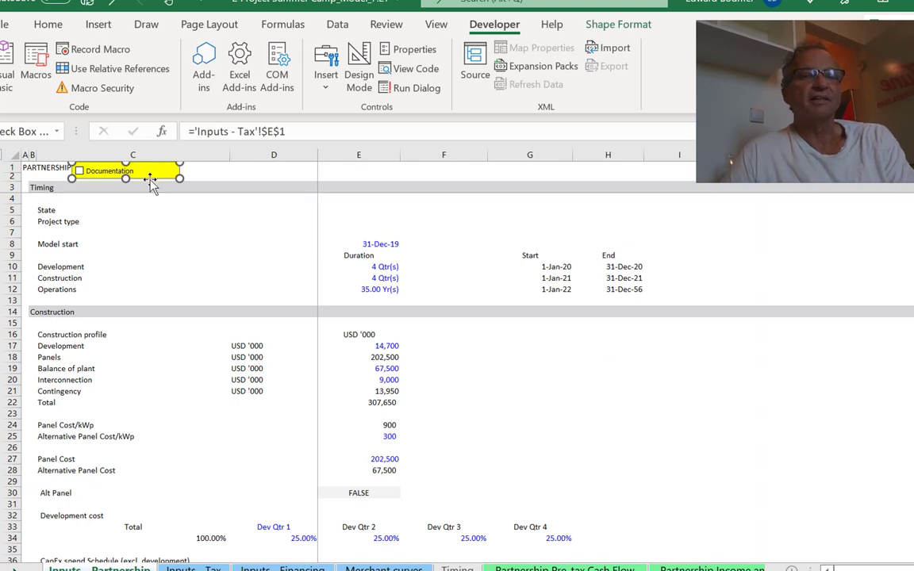
Move the pasted Documentation check box beside the PARTNERSHIP INPUTS title, clear of the title text, and deselect it
{"action": "left_click_drag", "start_coordinate": [159, 179], "coordinate": [218, 183]}
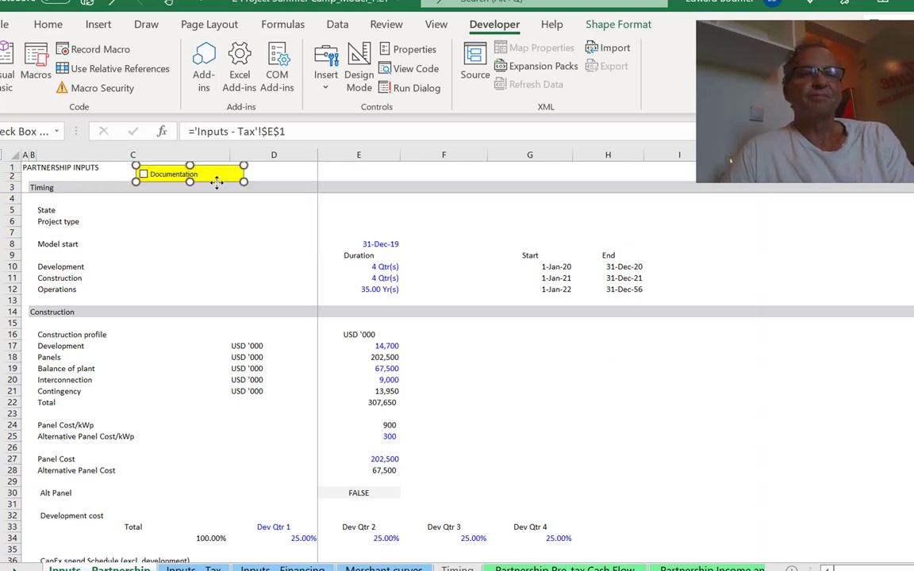
{"action": "left_click", "coordinate": [184, 280]}
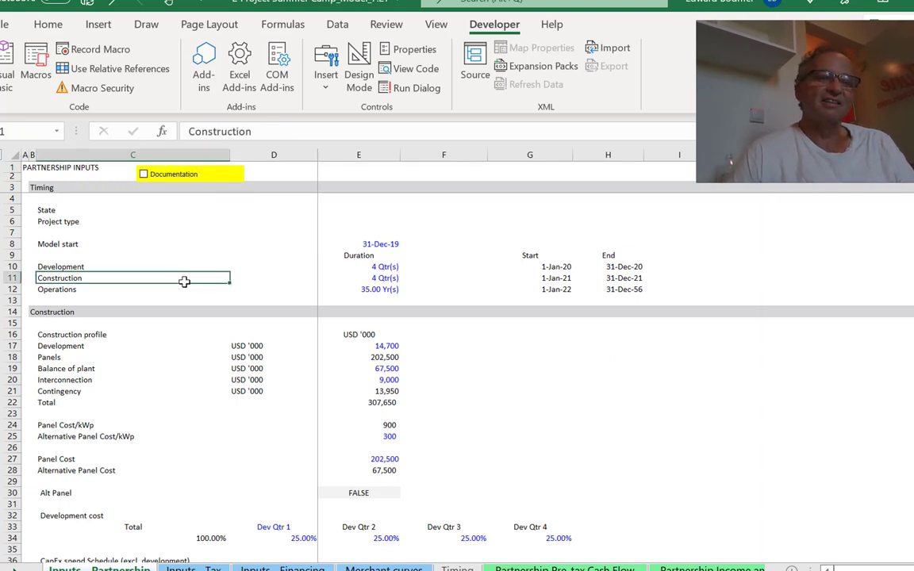
{"action": "key", "text": "Down"}
{"action": "key", "text": "Down"}
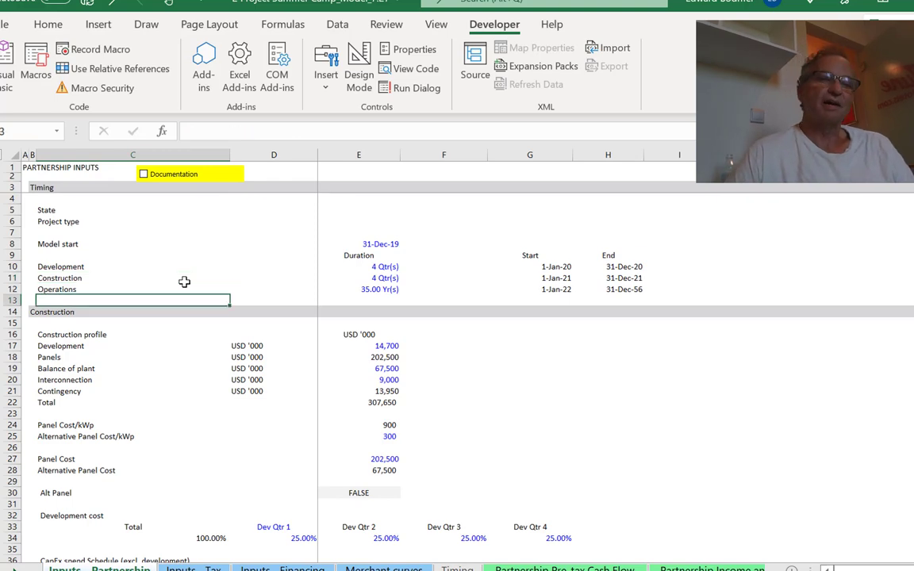
Look through the sheets from Inputs - Financing to the partnership income section of the Partnership Income and ITC sheet
{"action": "key", "text": "ctrl+Page_Down"}
{"action": "key", "text": "ctrl+Page_Down"}
{"action": "key", "text": "ctrl+Page_Down"}
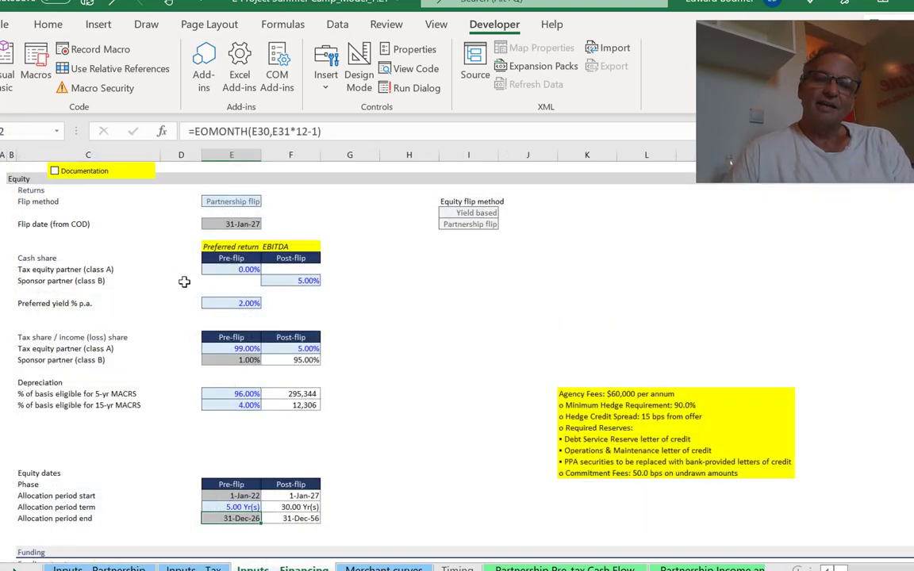
{"action": "key", "text": "ctrl+Page_Down"}
{"action": "key", "text": "ctrl+Page_Down"}
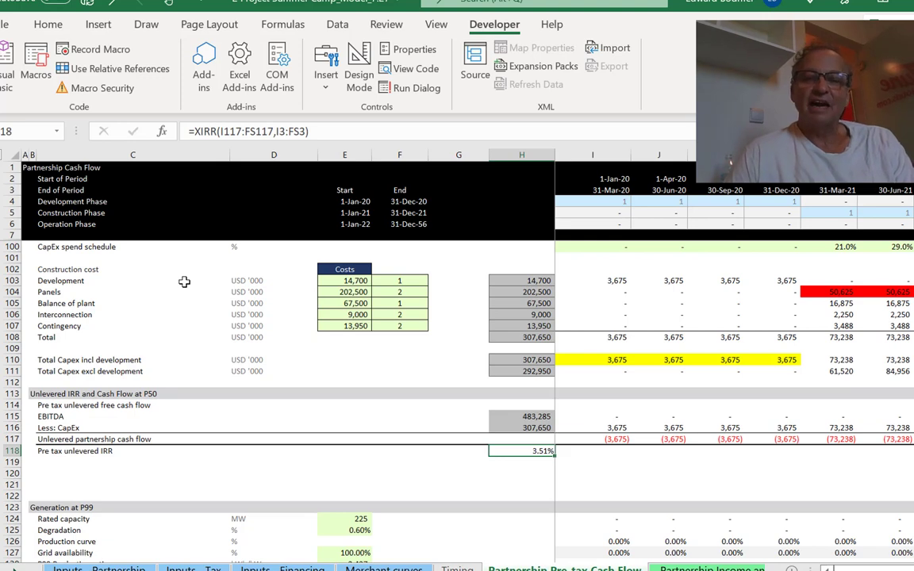
{"action": "key", "text": "ctrl+Page_Down"}
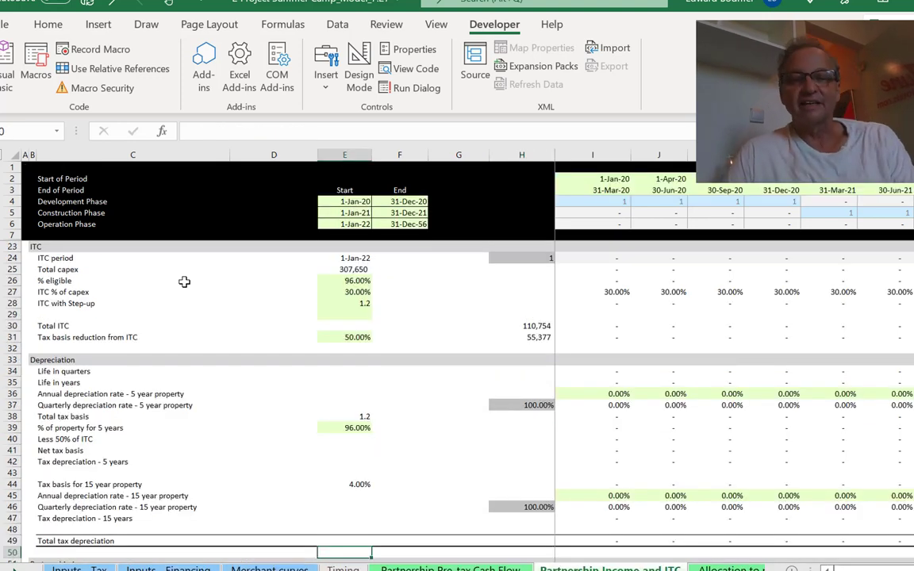
{"action": "key", "text": "Page_Down"}
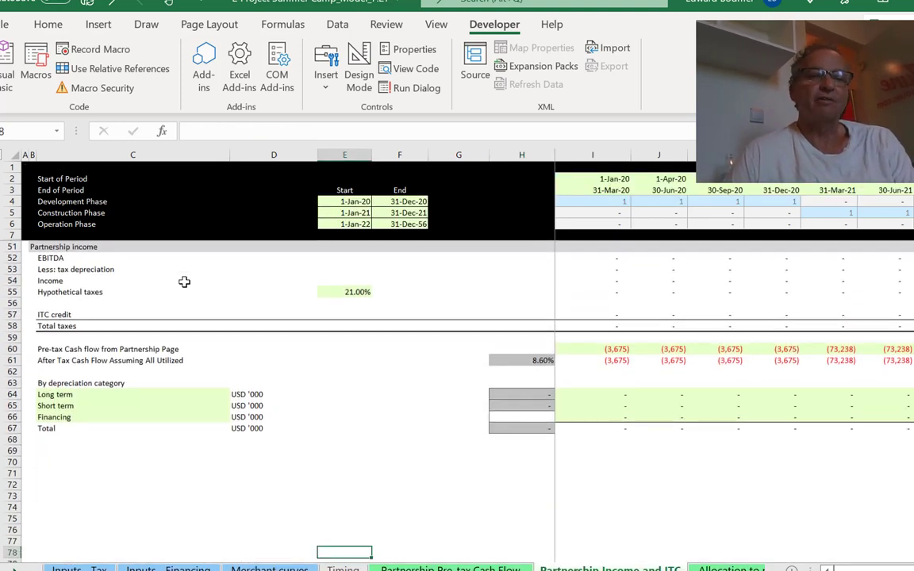
Trace the dependents of the first-quarter Long term cell I64 under By depreciation category, and remove the arrows
{"action": "key", "text": "Up"}
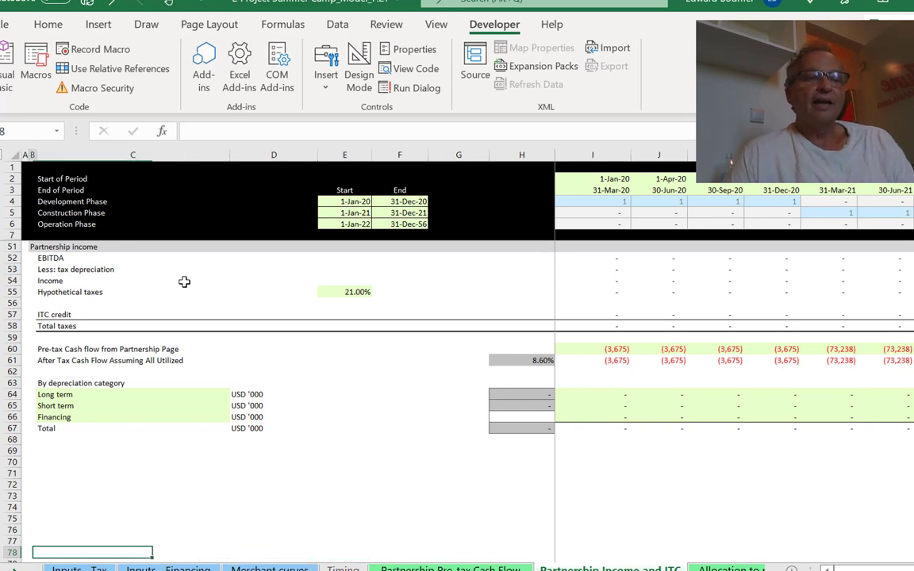
{"action": "key", "text": "Home"}
{"action": "key", "text": "Up"}
{"action": "key", "text": "Up"}
{"action": "key", "text": "Up"}
{"action": "key", "text": "Up"}
{"action": "key", "text": "Up"}
{"action": "key", "text": "Up"}
{"action": "key", "text": "Up"}
{"action": "key", "text": "Up"}
{"action": "key", "text": "Up"}
{"action": "key", "text": "Up"}
{"action": "key", "text": "Up"}
{"action": "key", "text": "Right"}
{"action": "key", "text": "Right"}
{"action": "key", "text": "Right"}
{"action": "key", "text": "Right"}
{"action": "key", "text": "Right"}
{"action": "key", "text": "Right"}
{"action": "key", "text": "Right"}
{"action": "key", "text": "Right"}
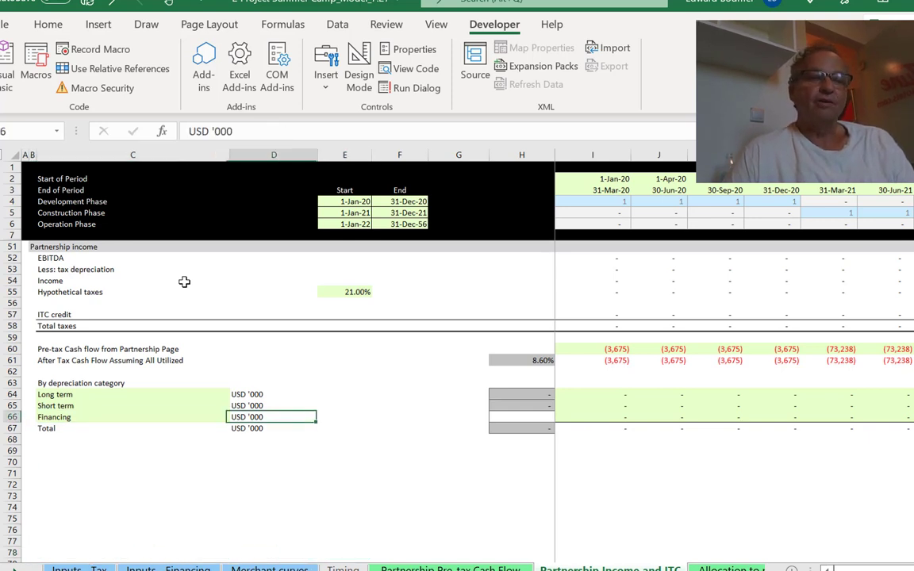
{"action": "key", "text": "Up"}
{"action": "key", "text": "Up"}
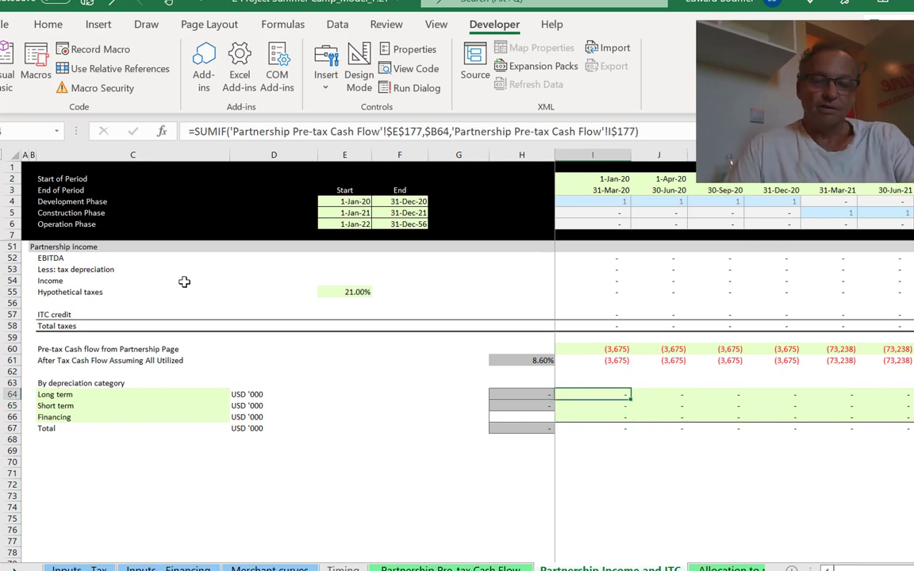
{"action": "key", "text": "alt+m"}
{"action": "key", "text": "p"}
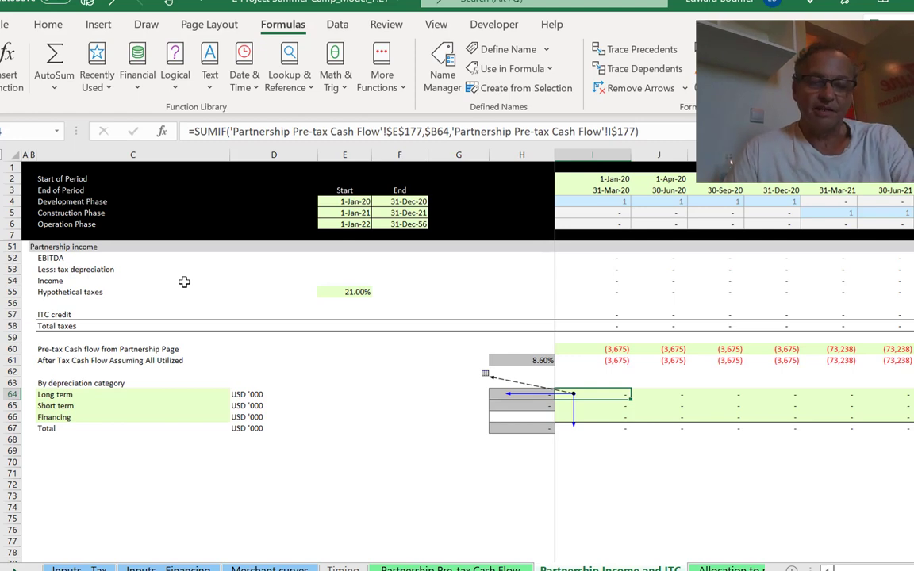
{"action": "key", "text": "alt+m"}
{"action": "key", "text": "a"}
{"action": "key", "text": "a"}
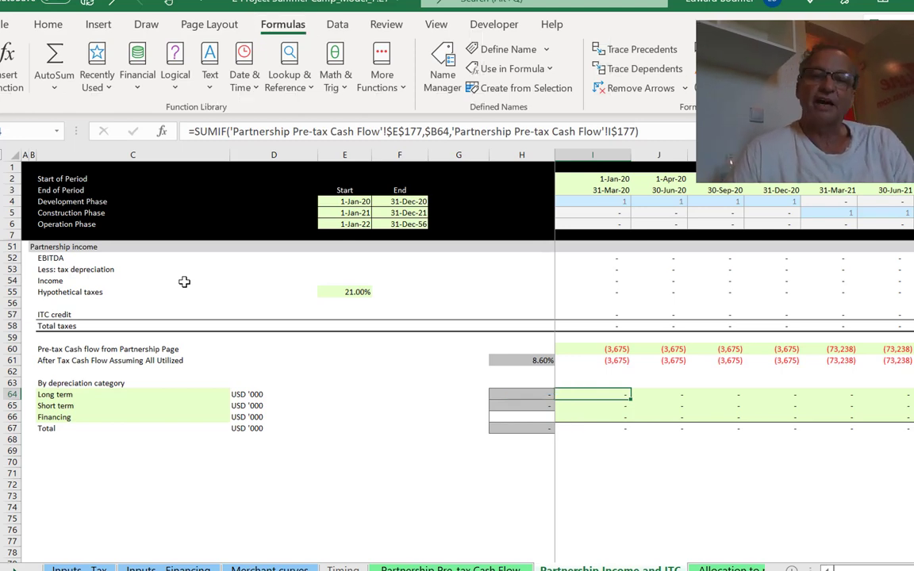
Move the Pre-tax Cash flow and After Tax Cash Flow rows 60 and 61 below the By depreciation category block, inserting them at row 69
{"action": "key", "text": "Page_Up"}
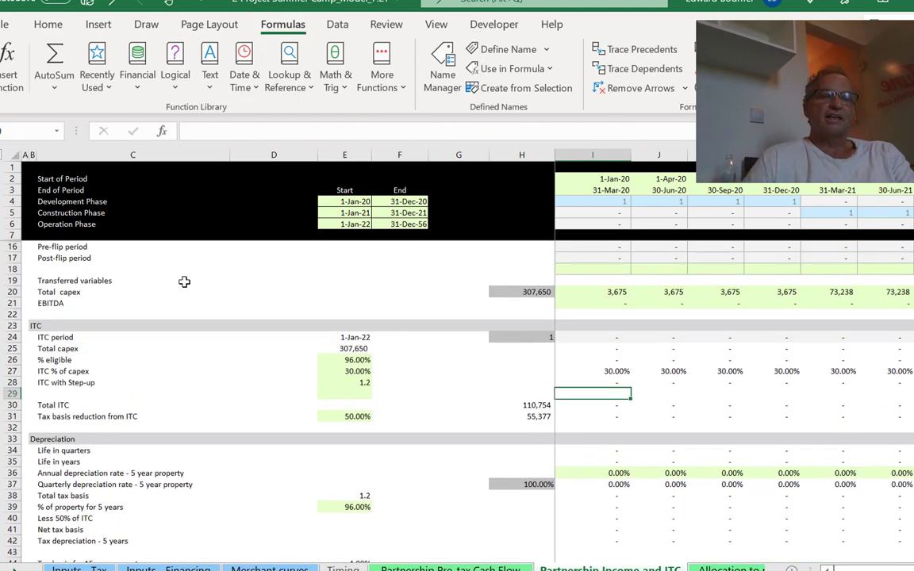
{"action": "key", "text": "Page_Down"}
{"action": "key", "text": "Page_Down"}
{"action": "key", "text": "Page_Up"}
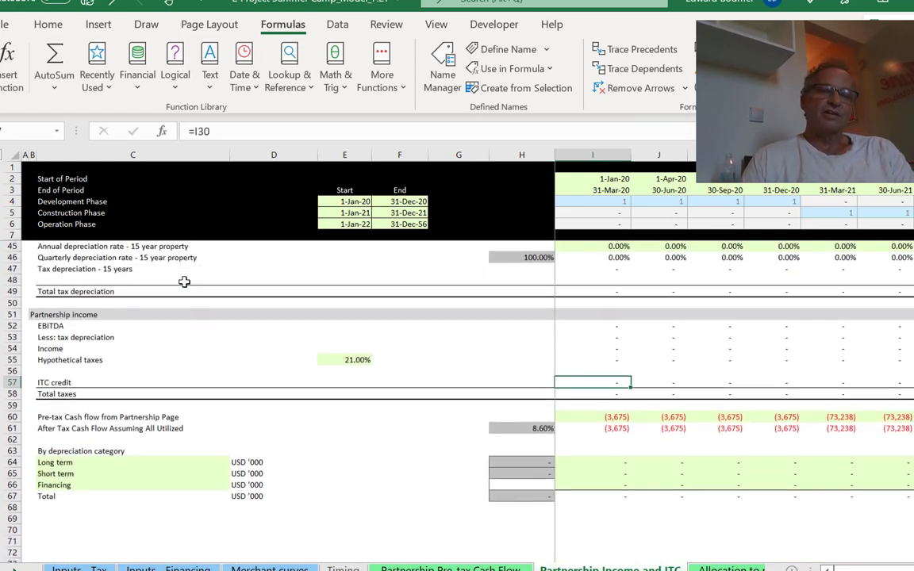
{"action": "key", "text": "Left"}
{"action": "key", "text": "Home"}
{"action": "key", "text": "Down"}
{"action": "key", "text": "Down"}
{"action": "key", "text": "Down"}
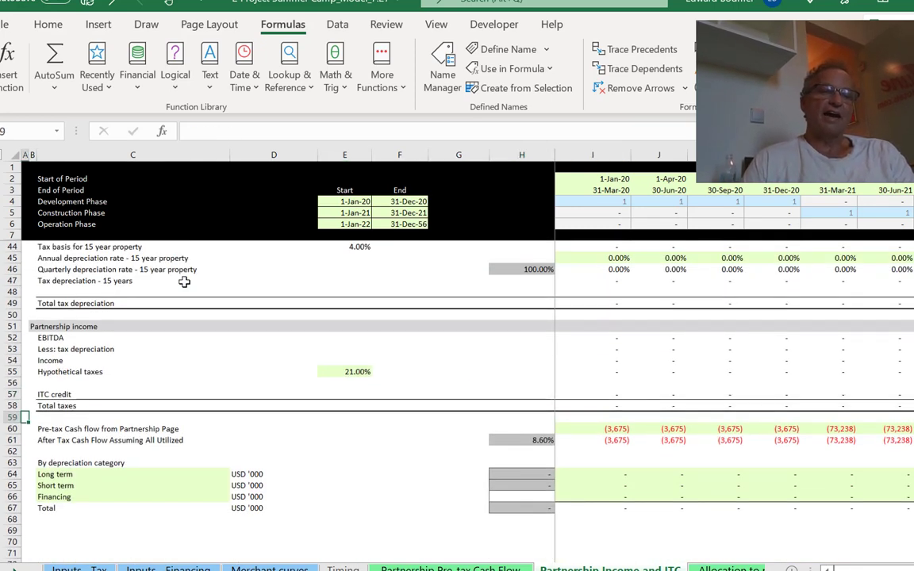
{"action": "key", "text": "shift+space"}
{"action": "key", "text": "ctrl+c"}
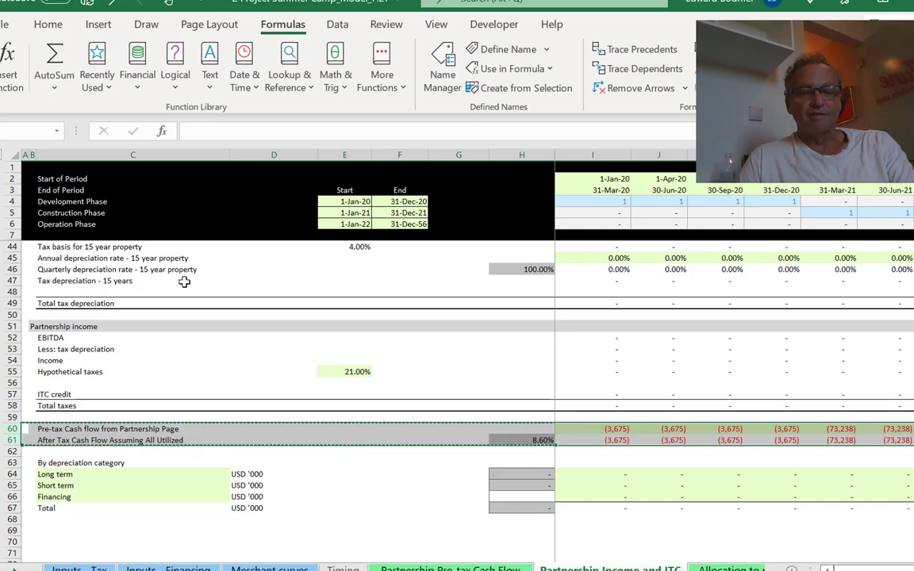
{"action": "key", "text": "Down"}
{"action": "key", "text": "Down"}
{"action": "key", "text": "Down"}
{"action": "key", "text": "Down"}
{"action": "key", "text": "Down"}
{"action": "key", "text": "Down"}
{"action": "key", "text": "Down"}
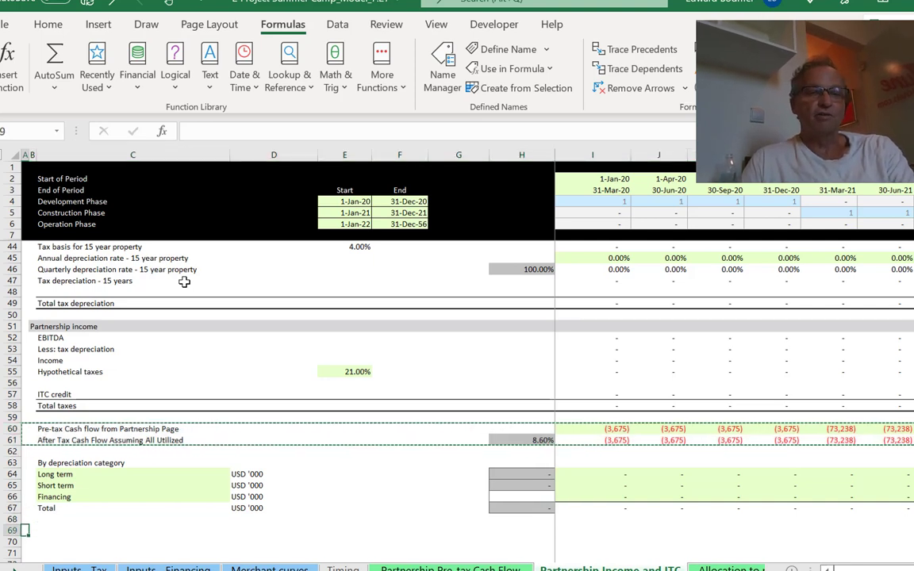
{"action": "key", "text": "ctrl+plus"}
Delete the extra blank row 60 above the By depreciation category heading
{"action": "key", "text": "Up"}
{"action": "key", "text": "Up"}
{"action": "key", "text": "Up"}
{"action": "key", "text": "Up"}
{"action": "key", "text": "Up"}
{"action": "key", "text": "Up"}
{"action": "key", "text": "Up"}
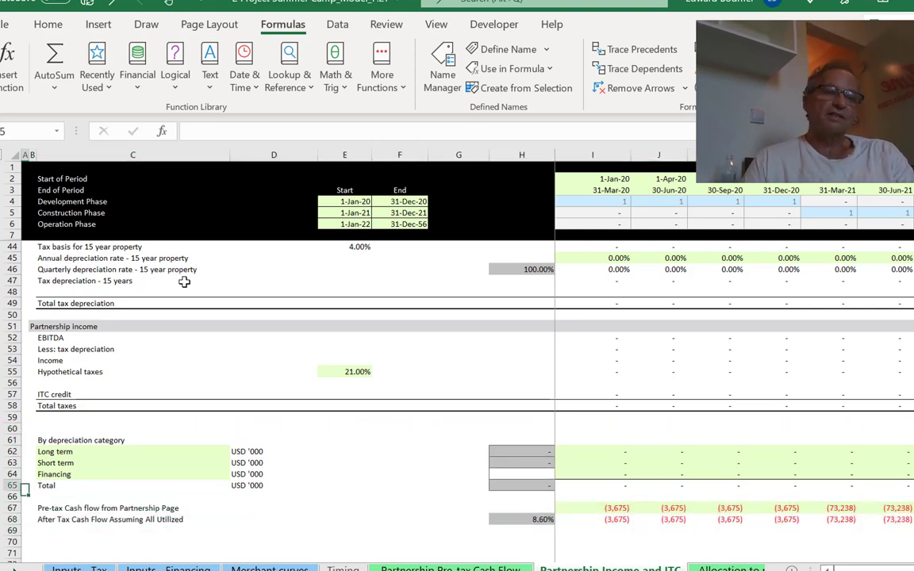
{"action": "key", "text": "shift+space"}
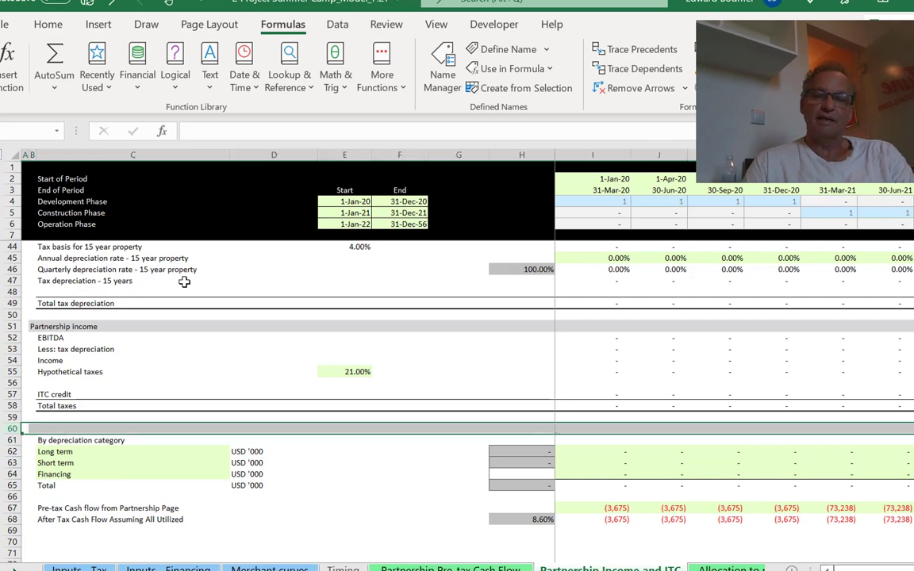
{"action": "key", "text": "ctrl+minus"}
Examine the Allocation to partners sheet's contribution, income and cash flow allocation sections and the first-quarter formula of the pre-flip period row
{"action": "key", "text": "ctrl+Page_Down"}
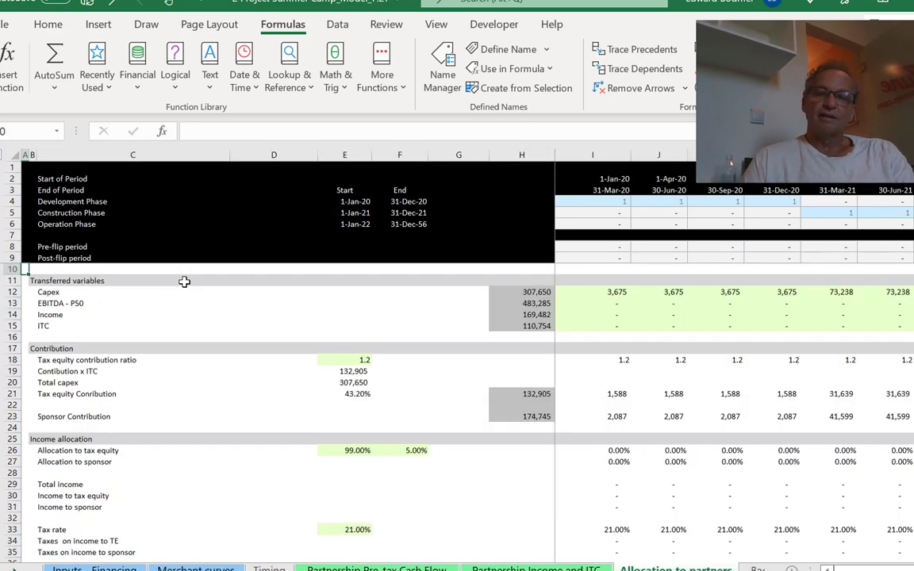
{"action": "scroll", "coordinate": [184, 282], "scroll_direction": "down", "scroll_amount": 9}
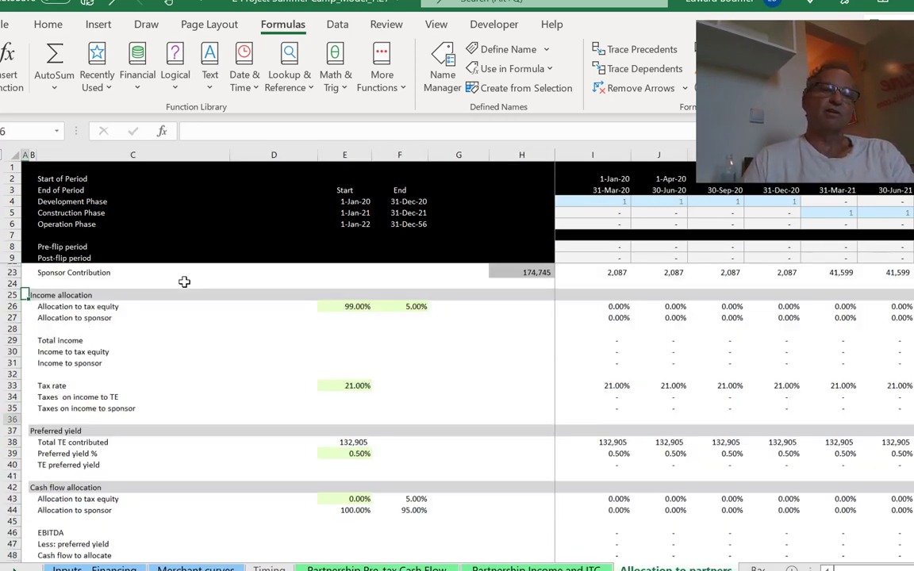
{"action": "scroll", "coordinate": [184, 282], "scroll_direction": "up", "scroll_amount": 9}
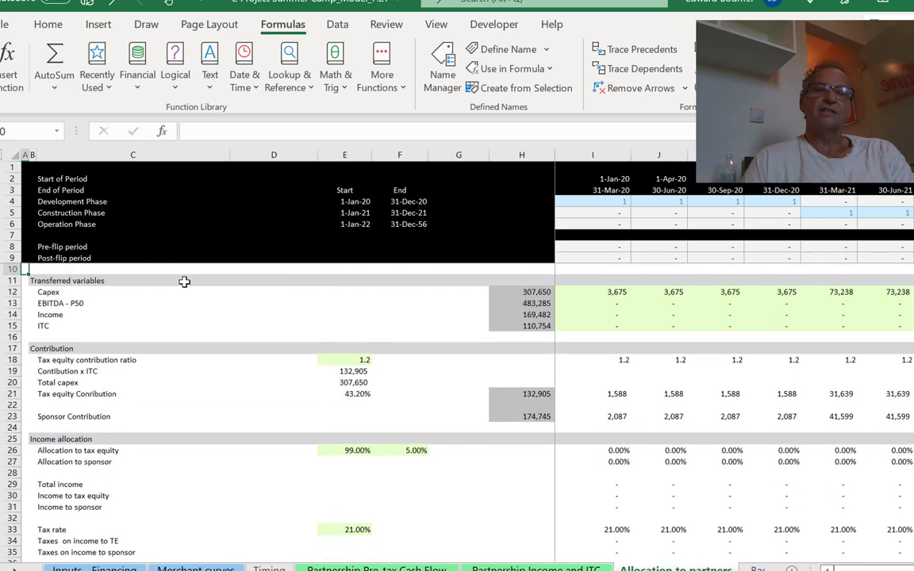
{"action": "left_click", "coordinate": [127, 249]}
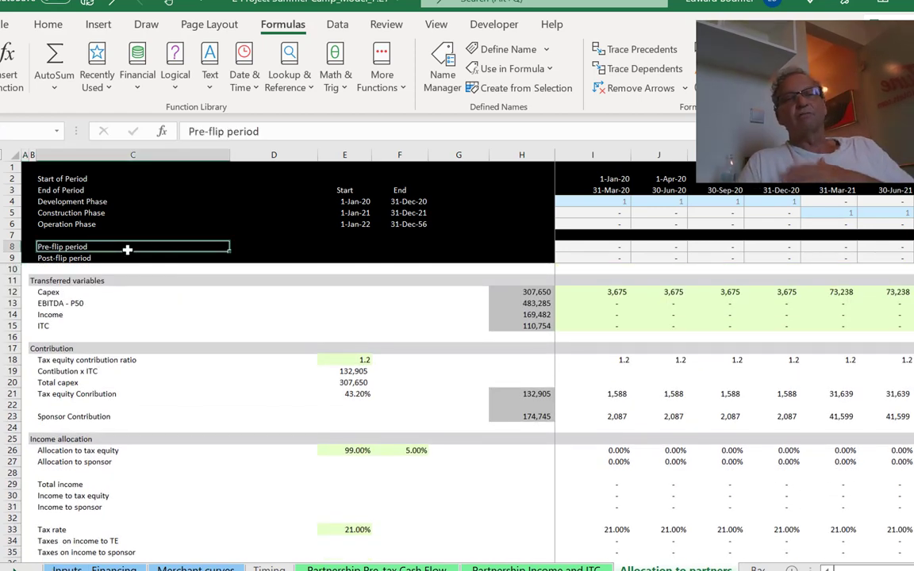
{"action": "key", "text": "Right"}
{"action": "key", "text": "Right"}
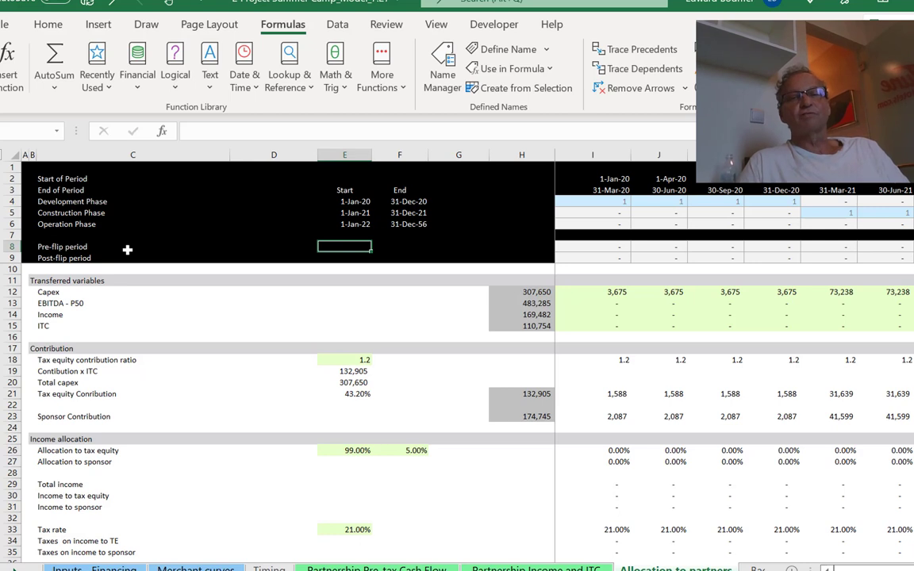
{"action": "key", "text": "Right"}
{"action": "key", "text": "Right"}
{"action": "key", "text": "Right"}
{"action": "key", "text": "Right"}
{"action": "key", "text": "Left"}
{"action": "key", "text": "Left"}
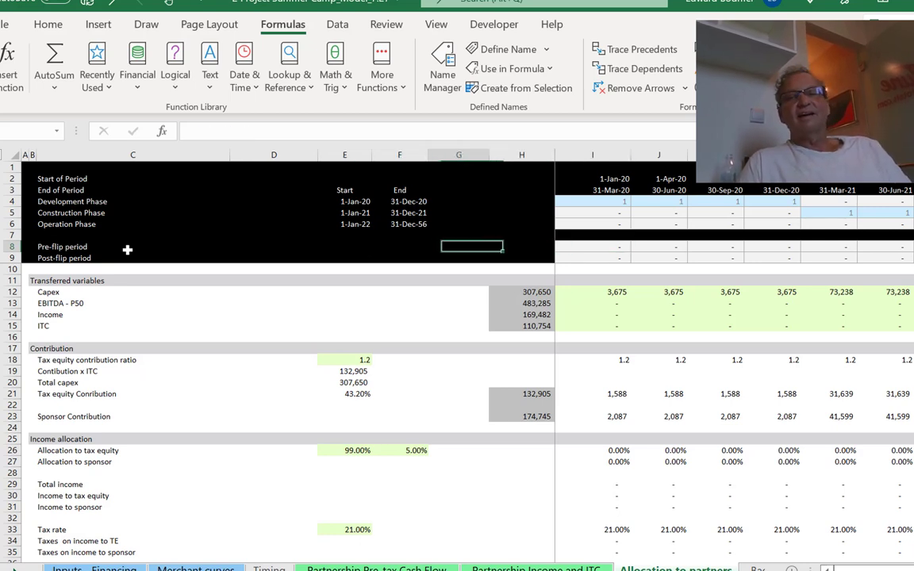
{"action": "key", "text": "Left"}
{"action": "key", "text": "Left"}
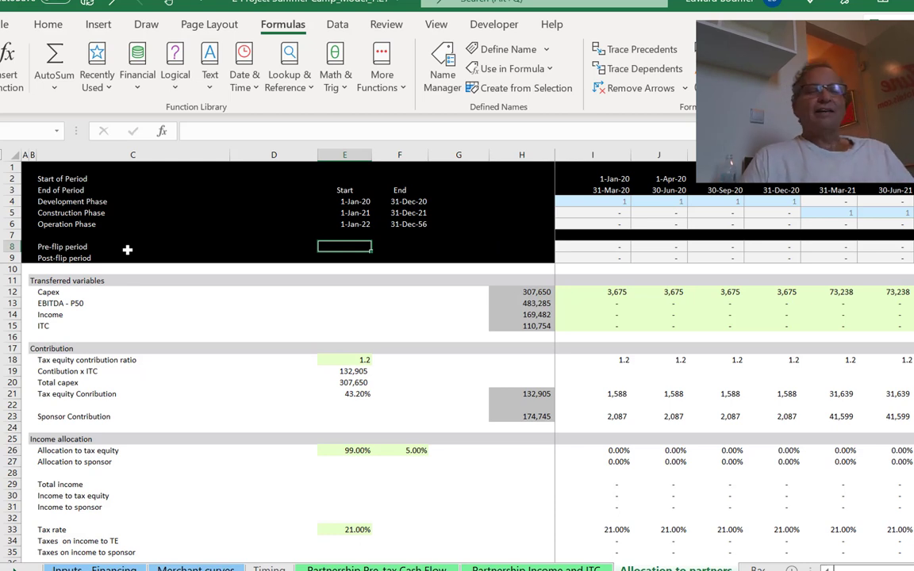
{"action": "key", "text": "Right"}
{"action": "key", "text": "Right"}
{"action": "key", "text": "Right"}
{"action": "key", "text": "Right"}
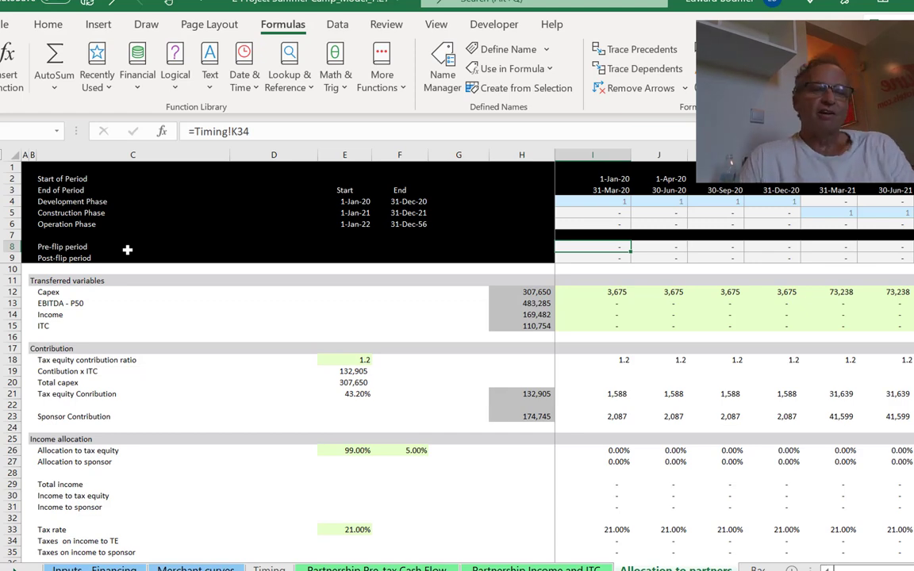
Compare the Back Leverage Debt sizing sheet with the TE Construction Financing sheet
{"action": "key", "text": "ctrl+Page_Down"}
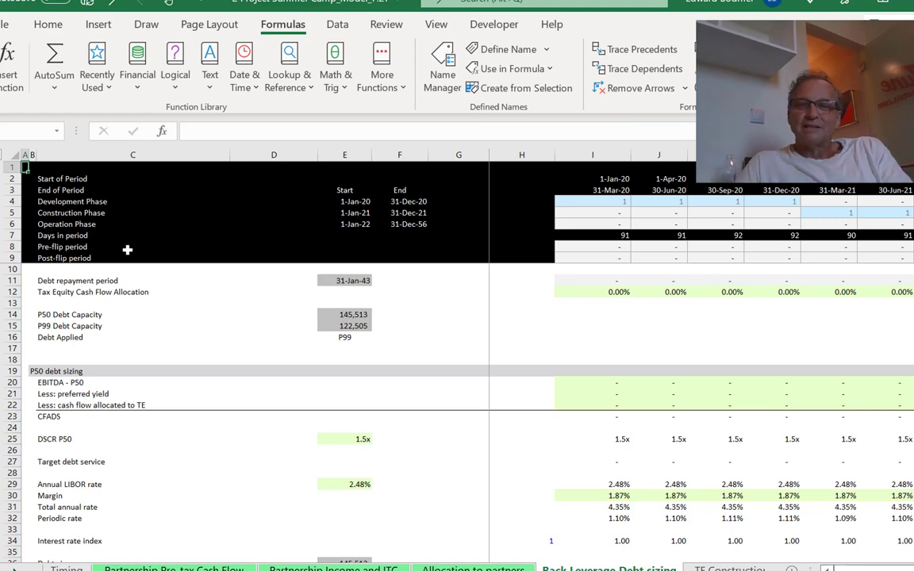
{"action": "key", "text": "ctrl+Page_Down"}
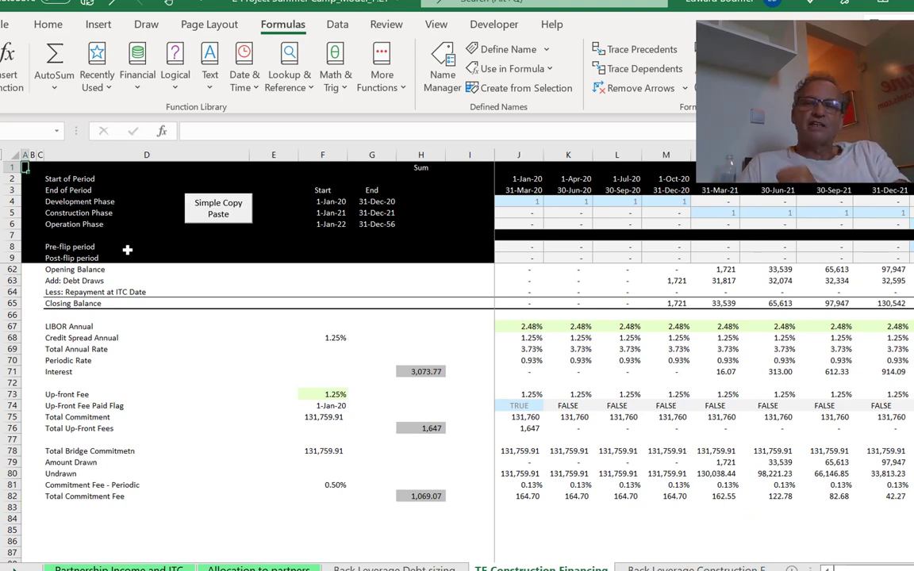
{"action": "key", "text": "ctrl+Page_Up"}
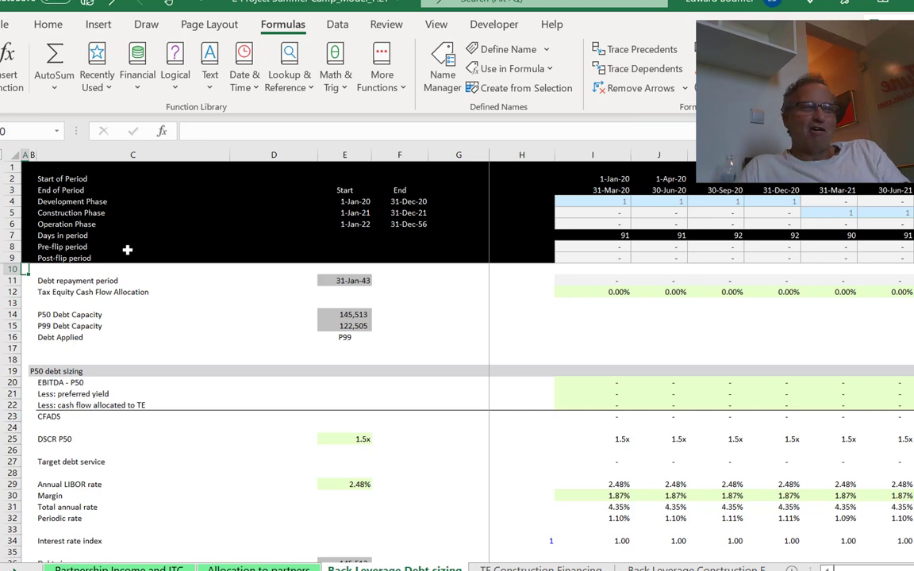
{"action": "key", "text": "ctrl+Page_Down"}
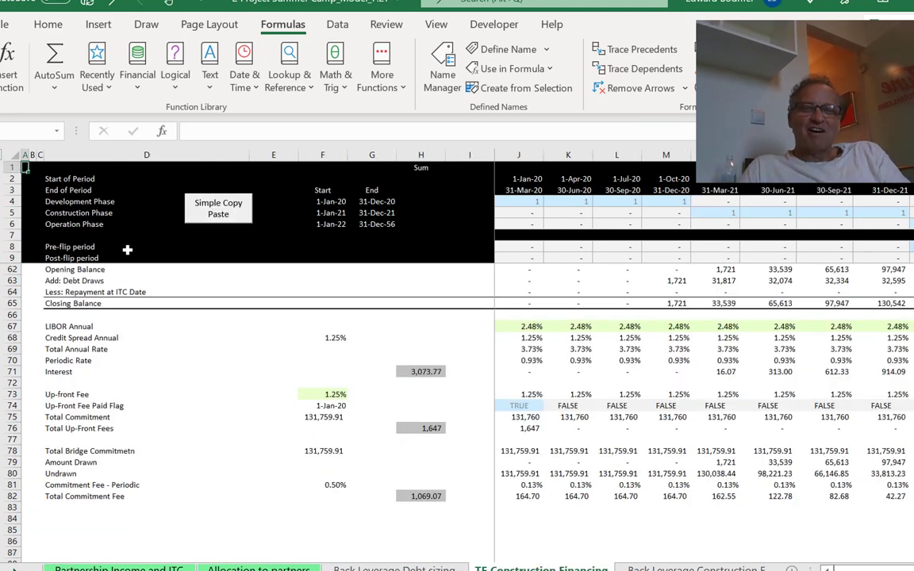
Compare the Back Leverage Construction financing and Sponsor Waterfall sheets with the Back Leverage Debt sizing sheet
{"action": "key", "text": "ctrl+Page_Down"}
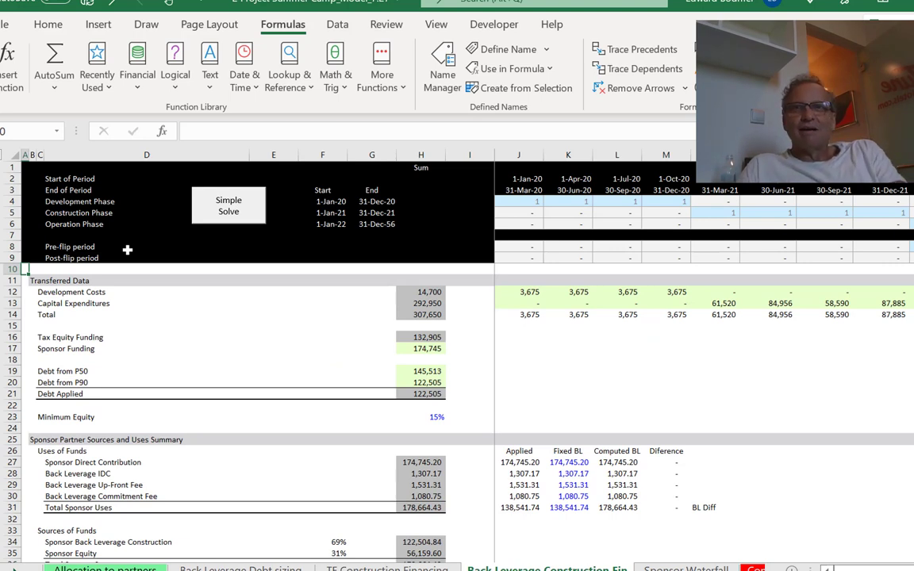
{"action": "key", "text": "ctrl+Page_Down"}
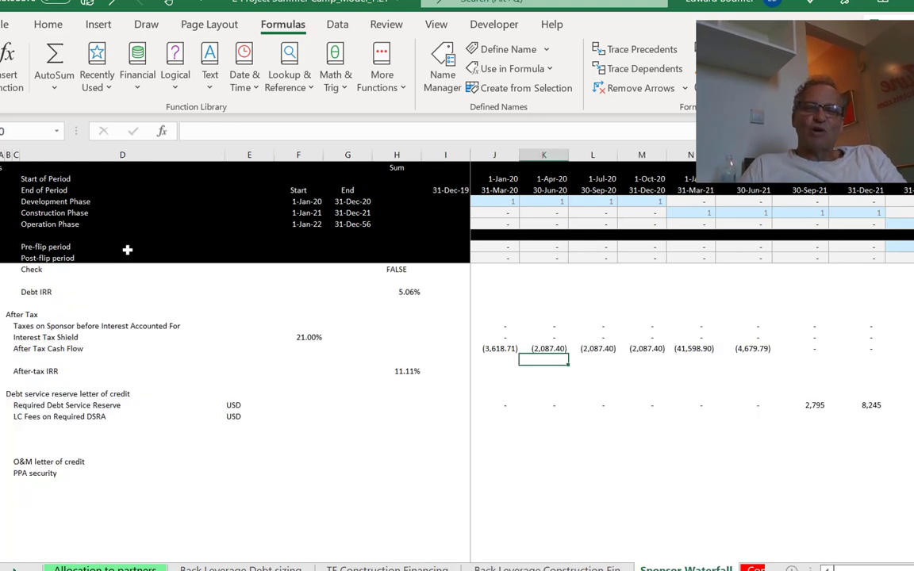
{"action": "key", "text": "ctrl+Page_Up"}
{"action": "key", "text": "ctrl+Page_Up"}
{"action": "key", "text": "ctrl+Page_Up"}
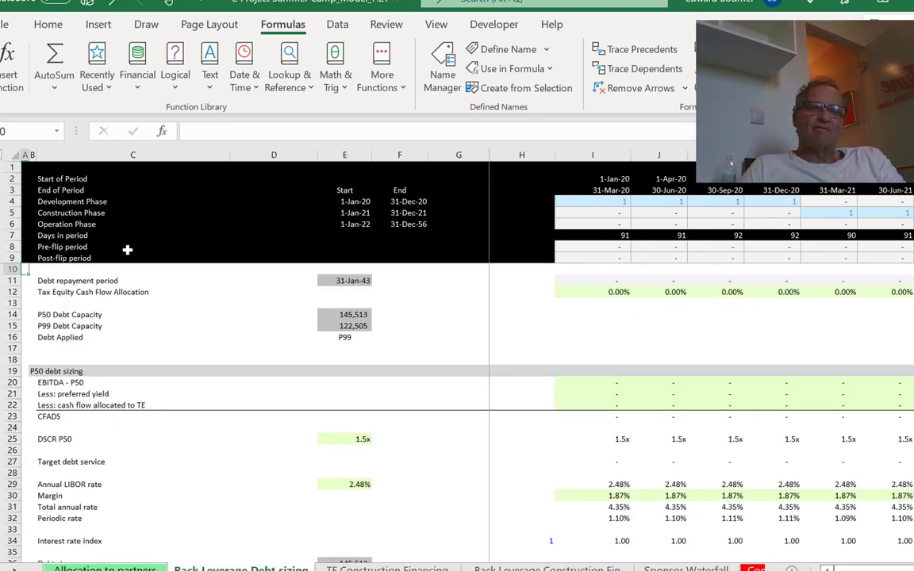
Examine the Transferred Data and TE Partner Sources and Uses Summary sections of the TE Construction Financing sheet
{"action": "key", "text": "ctrl+Page_Down"}
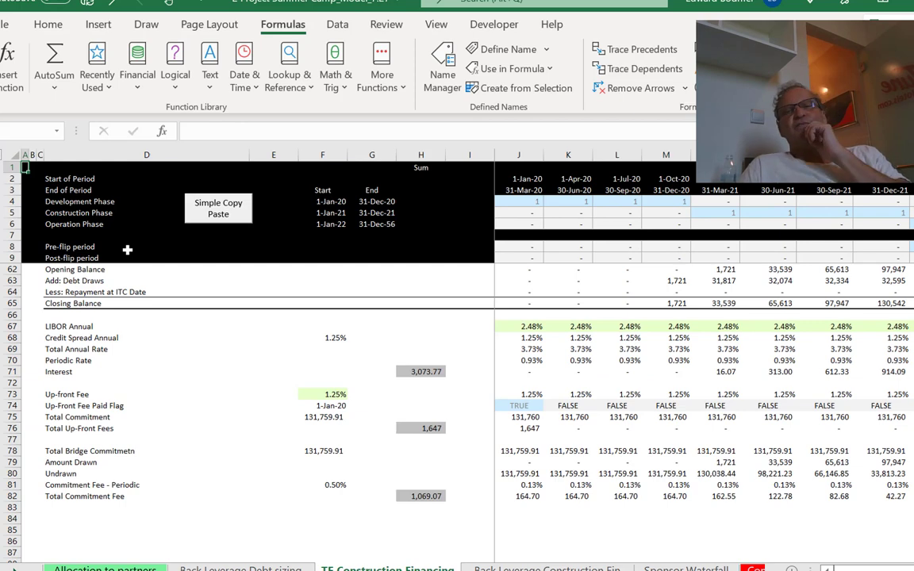
{"action": "scroll", "coordinate": [127, 249], "scroll_direction": "up", "scroll_amount": 17}
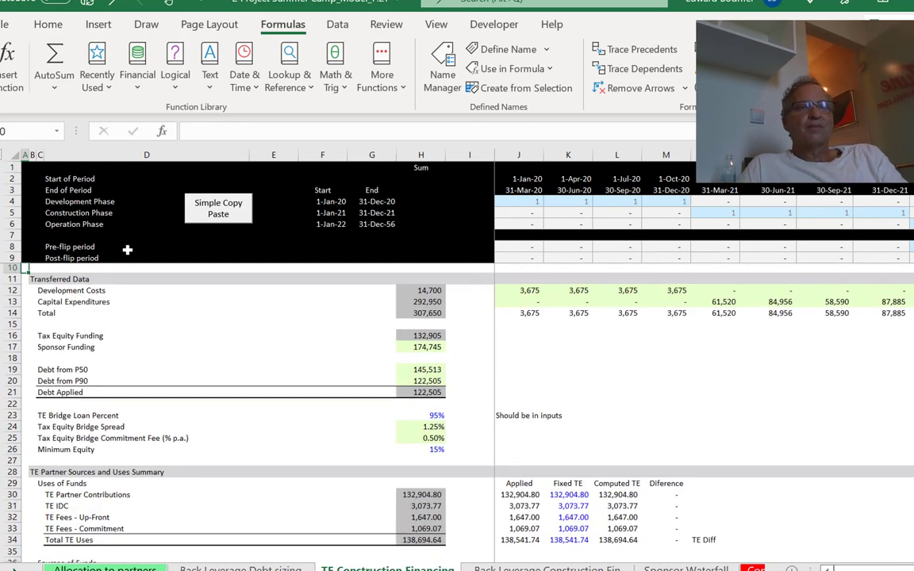
{"action": "key", "text": "Down"}
{"action": "key", "text": "Down"}
{"action": "key", "text": "Down"}
{"action": "key", "text": "Down"}
{"action": "key", "text": "Down"}
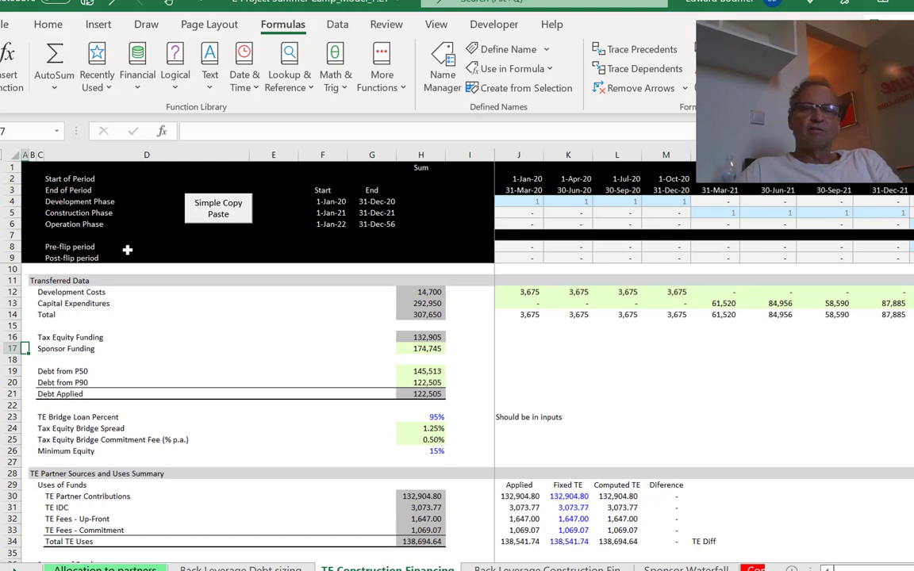
Examine the Back Leverage Construction financing sheet's sources and uses, period-by-period funding and up-front equity sections, and glance at the Sponsor Waterfall sheet
{"action": "key", "text": "ctrl+Page_Down"}
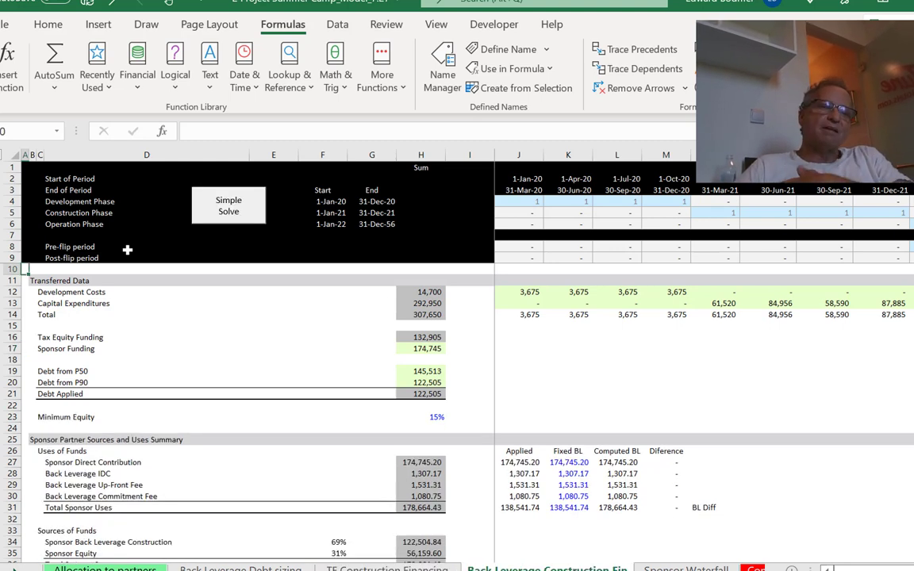
{"action": "key", "text": "Up"}
{"action": "key", "text": "Up"}
{"action": "key", "text": "Down"}
{"action": "key", "text": "Down"}
{"action": "key", "text": "Down"}
{"action": "key", "text": "Down"}
{"action": "key", "text": "Down"}
{"action": "key", "text": "Down"}
{"action": "key", "text": "Down"}
{"action": "key", "text": "Down"}
{"action": "key", "text": "Down"}
{"action": "key", "text": "Down"}
{"action": "key", "text": "Down"}
{"action": "key", "text": "Down"}
{"action": "key", "text": "Down"}
{"action": "key", "text": "Down"}
{"action": "key", "text": "Down"}
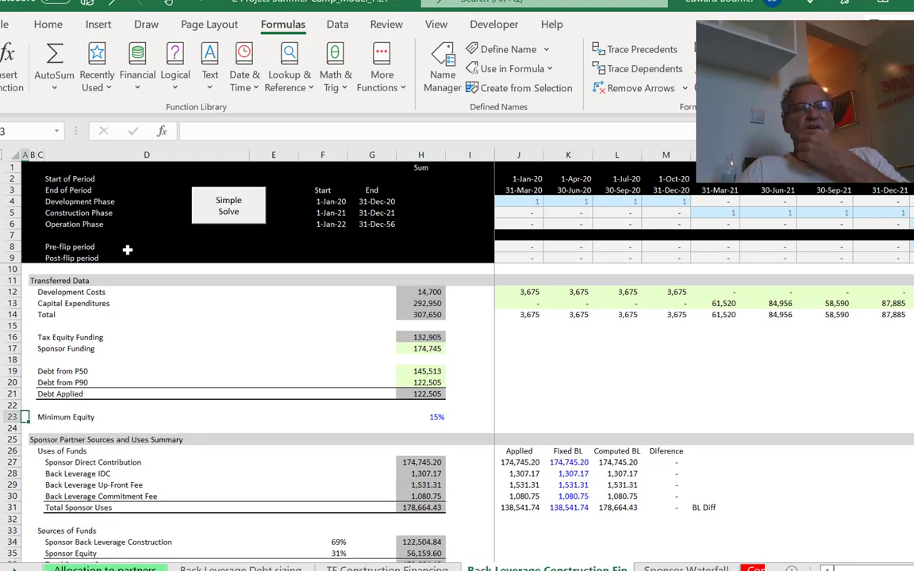
{"action": "key", "text": "Down"}
{"action": "key", "text": "Down"}
{"action": "key", "text": "Down"}
{"action": "key", "text": "Down"}
{"action": "key", "text": "Down"}
{"action": "key", "text": "Down"}
{"action": "key", "text": "Down"}
{"action": "key", "text": "Down"}
{"action": "key", "text": "Down"}
{"action": "key", "text": "Down"}
{"action": "key", "text": "Down"}
{"action": "key", "text": "Down"}
{"action": "key", "text": "Down"}
{"action": "key", "text": "Down"}
{"action": "key", "text": "Down"}
{"action": "key", "text": "Down"}
{"action": "key", "text": "Down"}
{"action": "key", "text": "Down"}
{"action": "key", "text": "Down"}
{"action": "key", "text": "Down"}
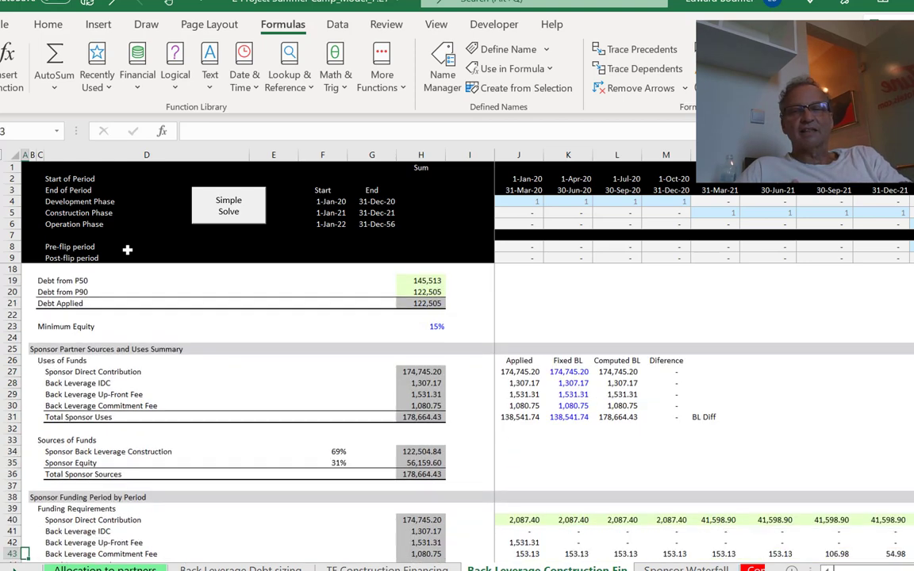
{"action": "key", "text": "Down"}
{"action": "key", "text": "Down"}
{"action": "key", "text": "Down"}
{"action": "key", "text": "Down"}
{"action": "key", "text": "Down"}
{"action": "key", "text": "Down"}
{"action": "key", "text": "Down"}
{"action": "key", "text": "Down"}
{"action": "key", "text": "Down"}
{"action": "key", "text": "Down"}
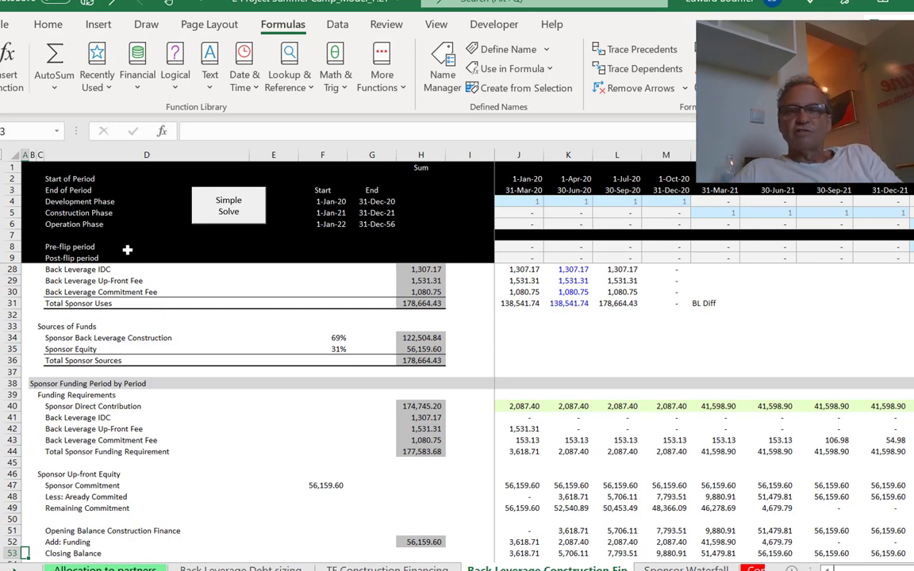
{"action": "key", "text": "ctrl+Page_Down"}
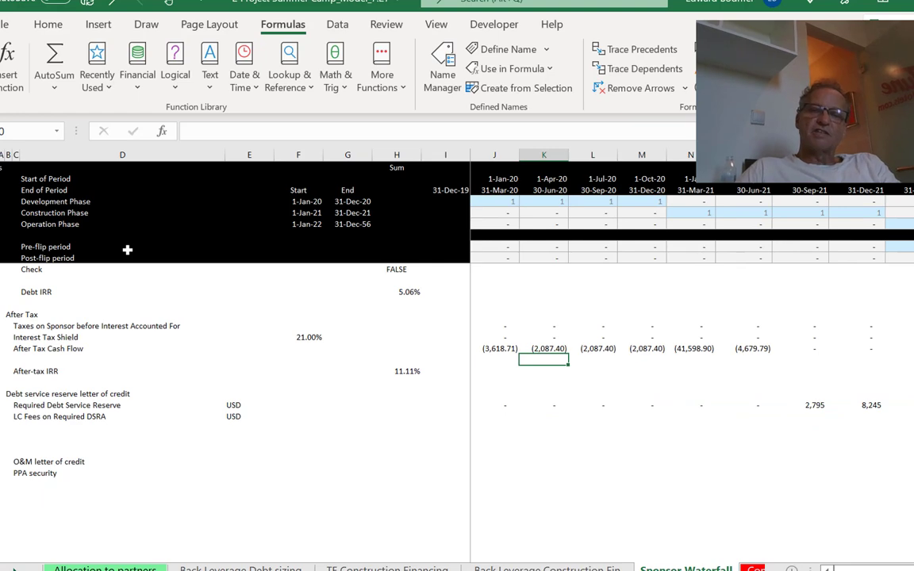
Insert a new blank worksheet directly before the Timing sheet
{"action": "key", "text": "ctrl+Page_Up"}
{"action": "key", "text": "ctrl+Page_Up"}
{"action": "key", "text": "ctrl+Page_Up"}
{"action": "key", "text": "ctrl+Page_Up"}
{"action": "key", "text": "ctrl+Page_Up"}
{"action": "key", "text": "ctrl+Page_Up"}
{"action": "key", "text": "ctrl+Page_Up"}
{"action": "key", "text": "ctrl+Page_Up"}
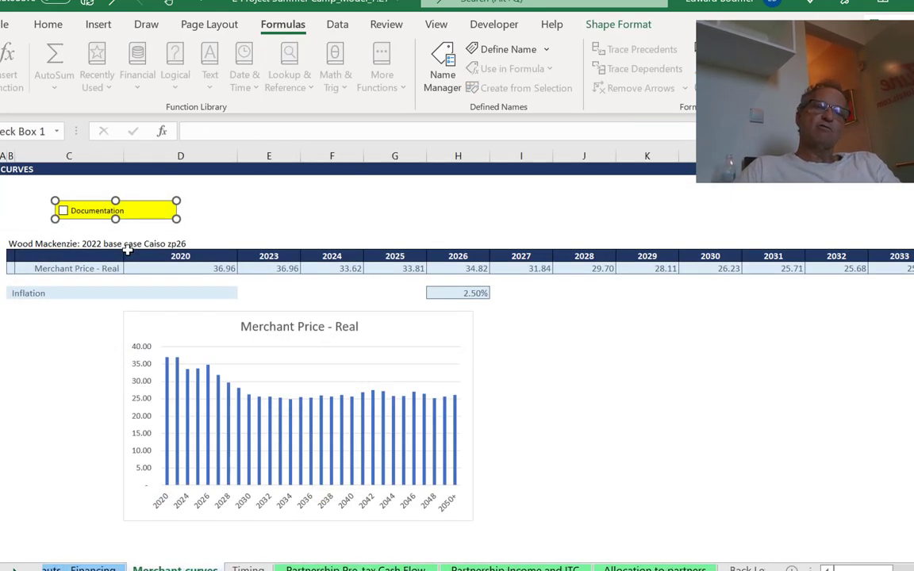
{"action": "key", "text": "ctrl+Page_Up"}
{"action": "key", "text": "ctrl+Page_Down"}
{"action": "key", "text": "ctrl+Page_Down"}
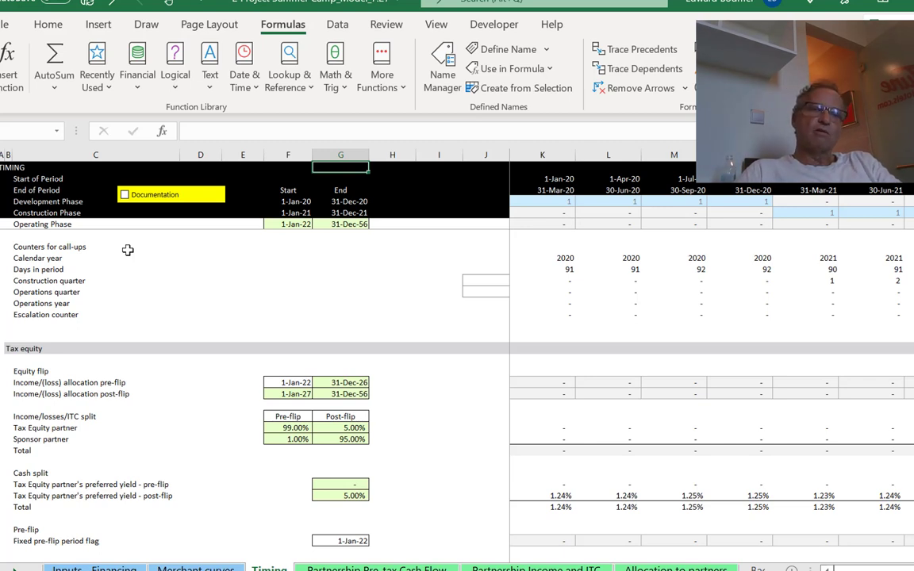
{"action": "key", "text": "Left"}
{"action": "key", "text": "Left"}
{"action": "key", "text": "Left"}
{"action": "key", "text": "Left"}
{"action": "key", "text": "Left"}
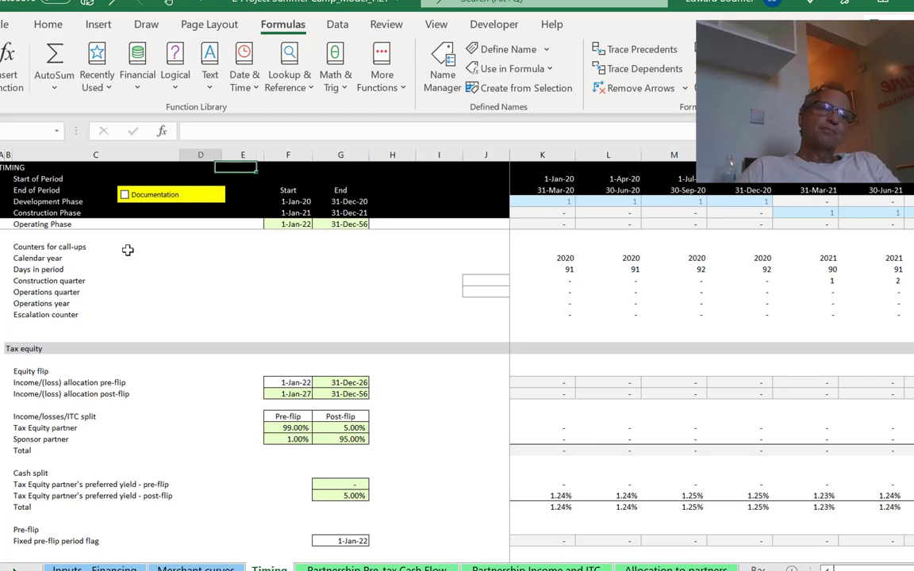
{"action": "key", "text": "Left"}
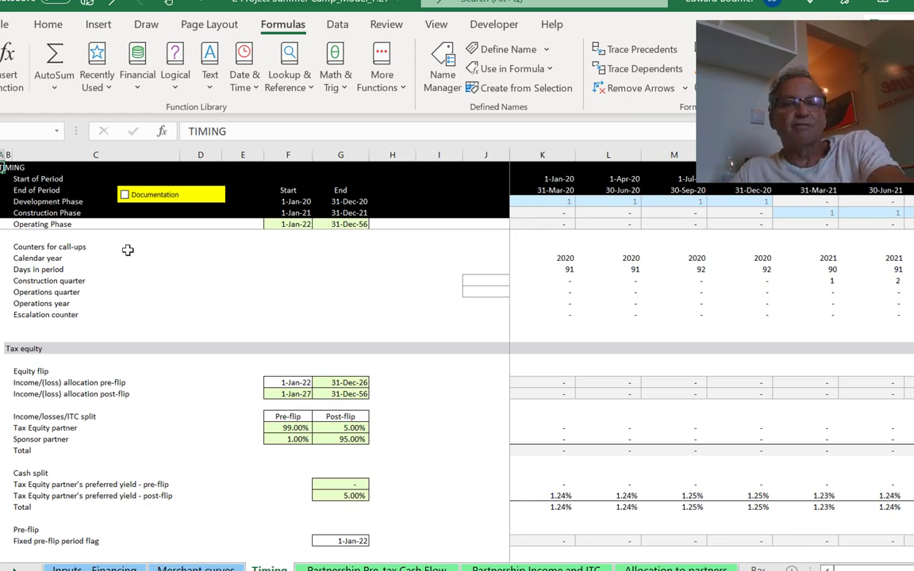
{"action": "key", "text": "shift+F11"}
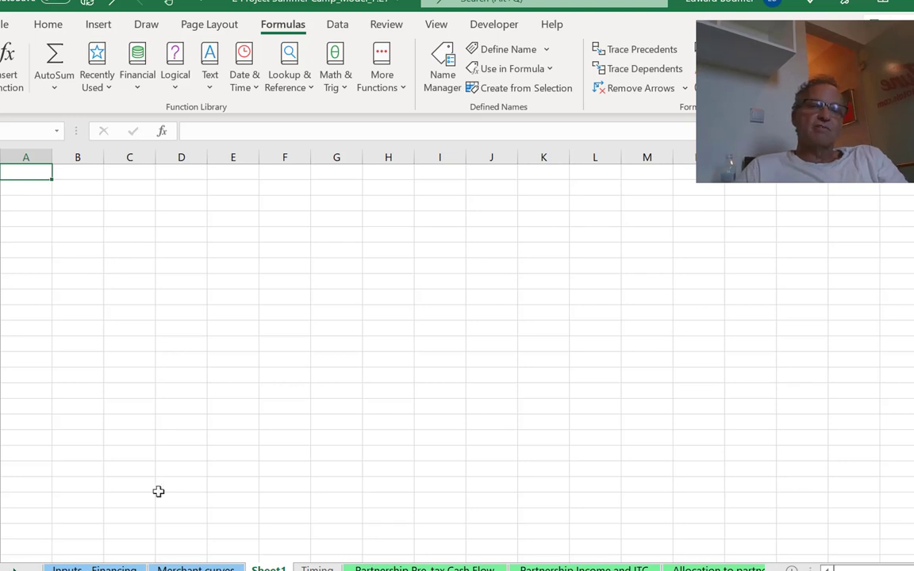
{"action": "left_click", "coordinate": [229, 235]}
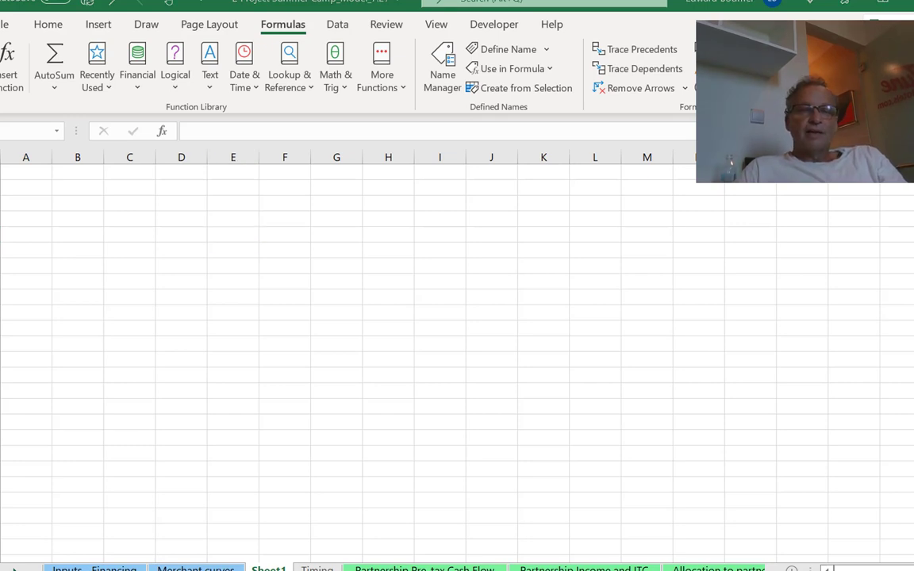
Switch to the assumptions PDF in Adobe Acrobat and read the summary presentation, general project, revenue and capital expenditure assumptions
{"action": "key", "text": "alt+Tab"}
{"action": "scroll", "coordinate": [213, 389], "scroll_direction": "down", "scroll_amount": 1}
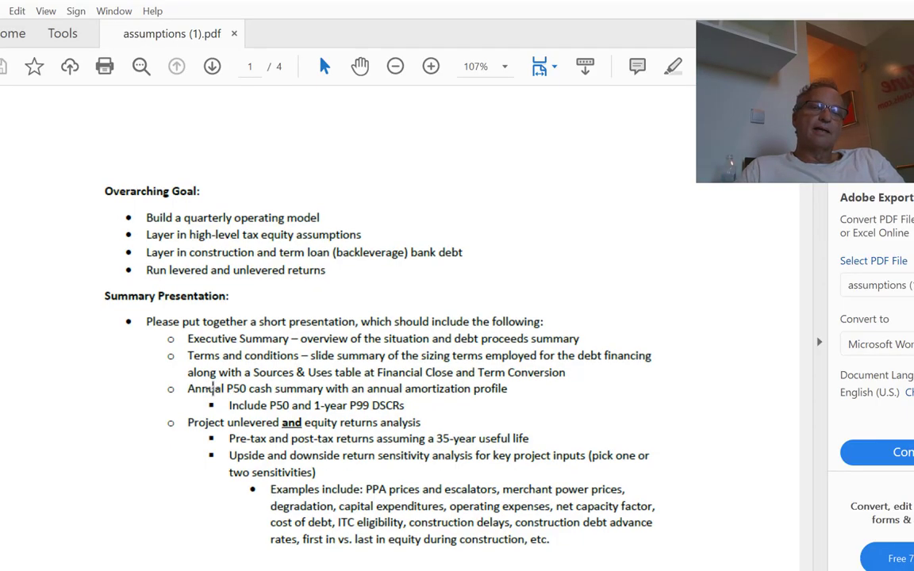
{"action": "scroll", "coordinate": [212, 389], "scroll_direction": "down", "scroll_amount": 5}
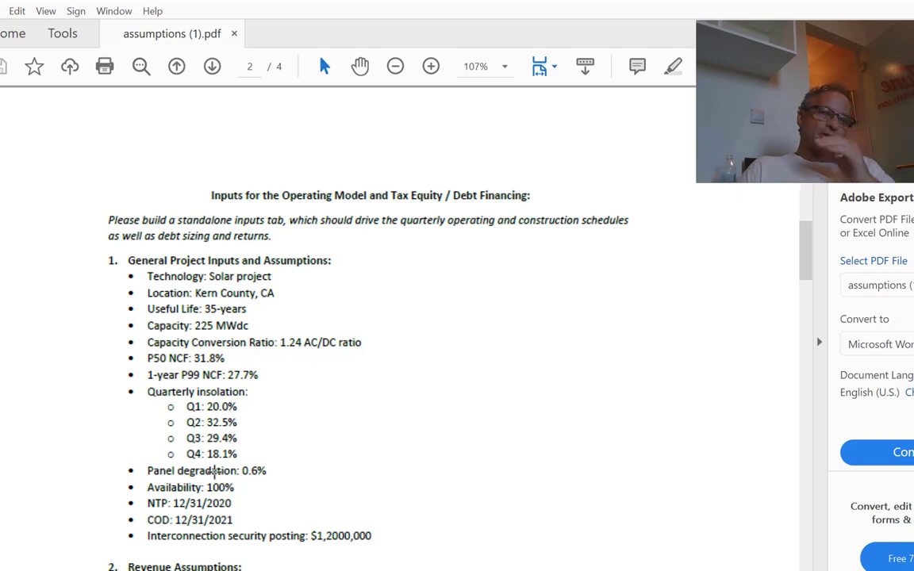
{"action": "key", "text": "ctrl+a"}
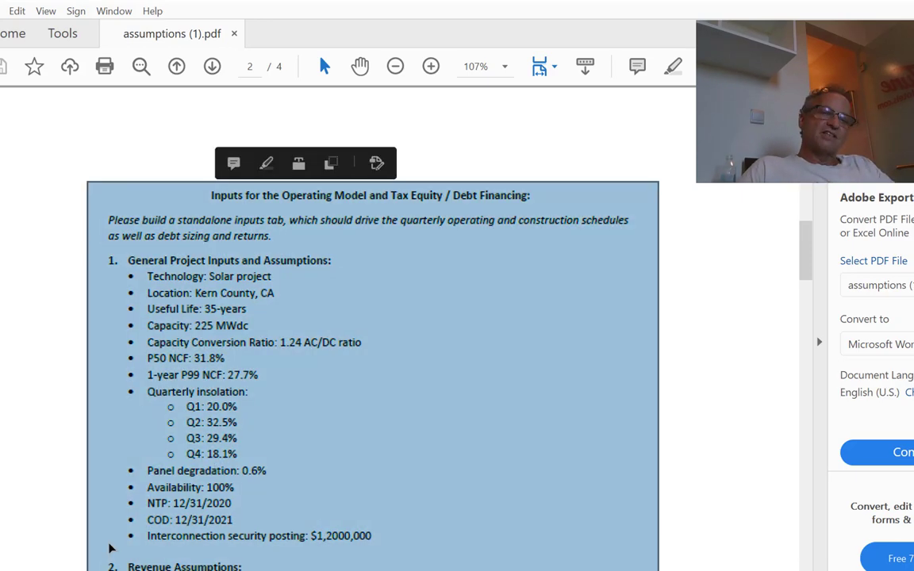
{"action": "left_click", "coordinate": [168, 495]}
{"action": "key", "text": "ctrl+a"}
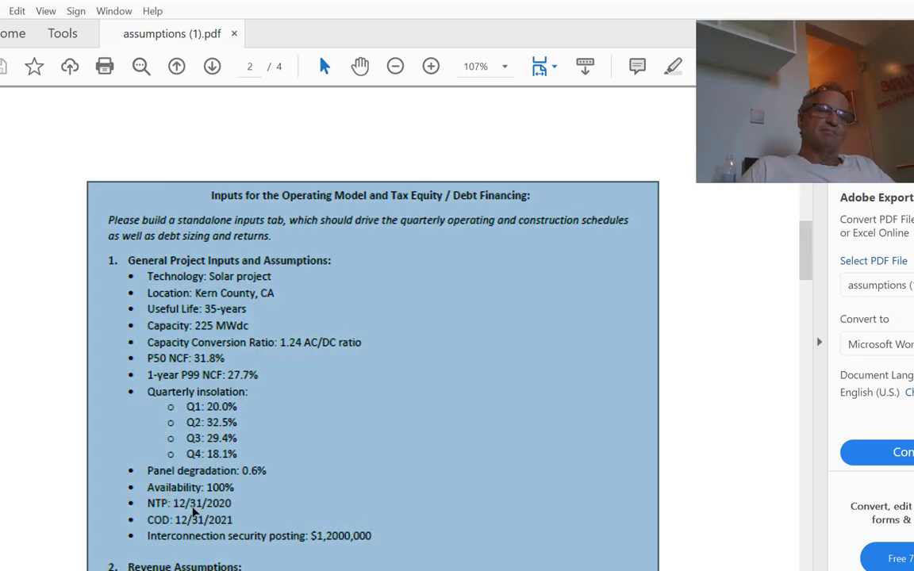
{"action": "left_click", "coordinate": [193, 512]}
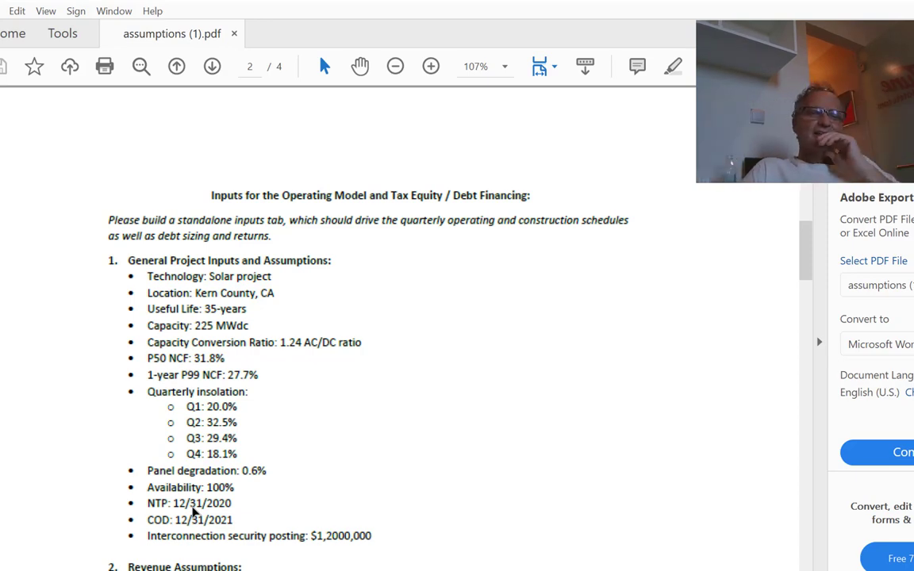
{"action": "scroll", "coordinate": [193, 513], "scroll_direction": "down", "scroll_amount": 1}
{"action": "scroll", "coordinate": [193, 513], "scroll_direction": "down", "scroll_amount": 10}
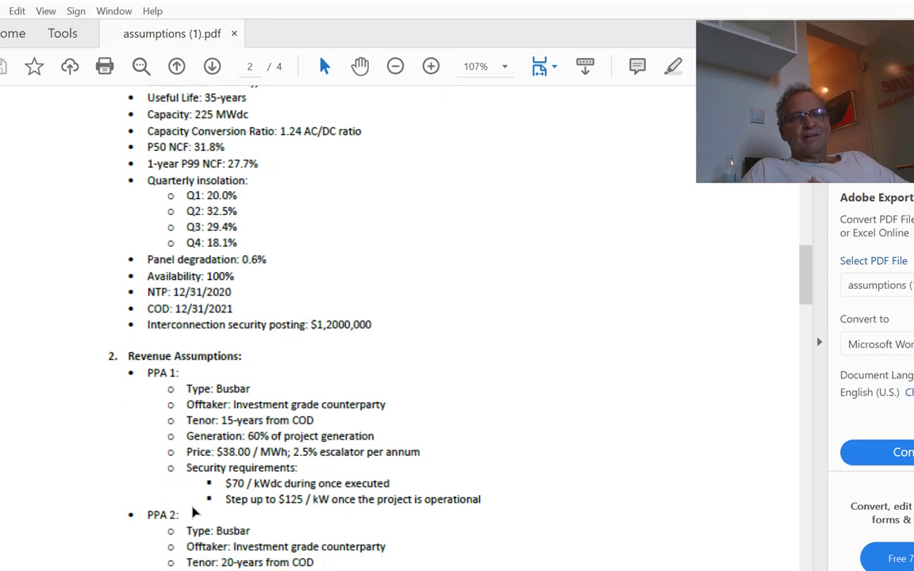
{"action": "scroll", "coordinate": [193, 512], "scroll_direction": "down", "scroll_amount": 20}
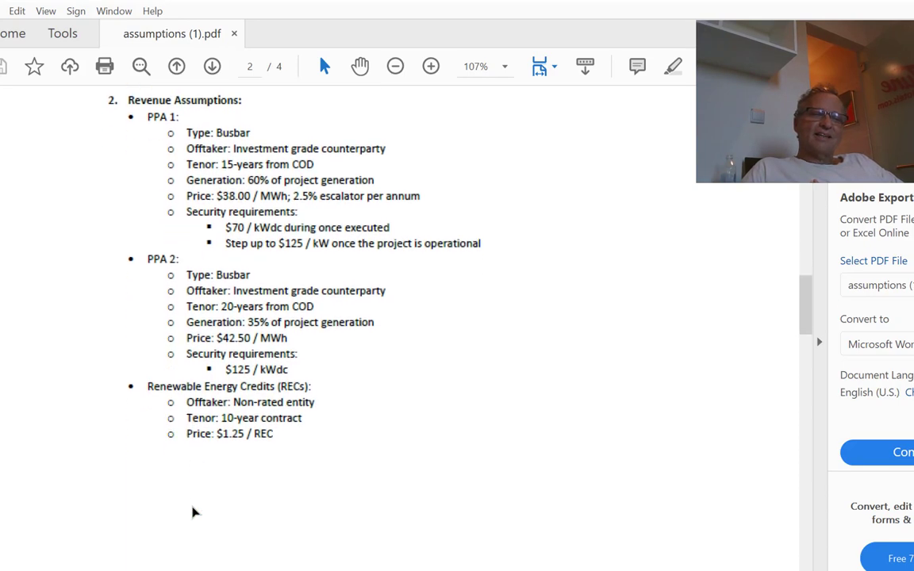
{"action": "scroll", "coordinate": [193, 512], "scroll_direction": "down", "scroll_amount": 4}
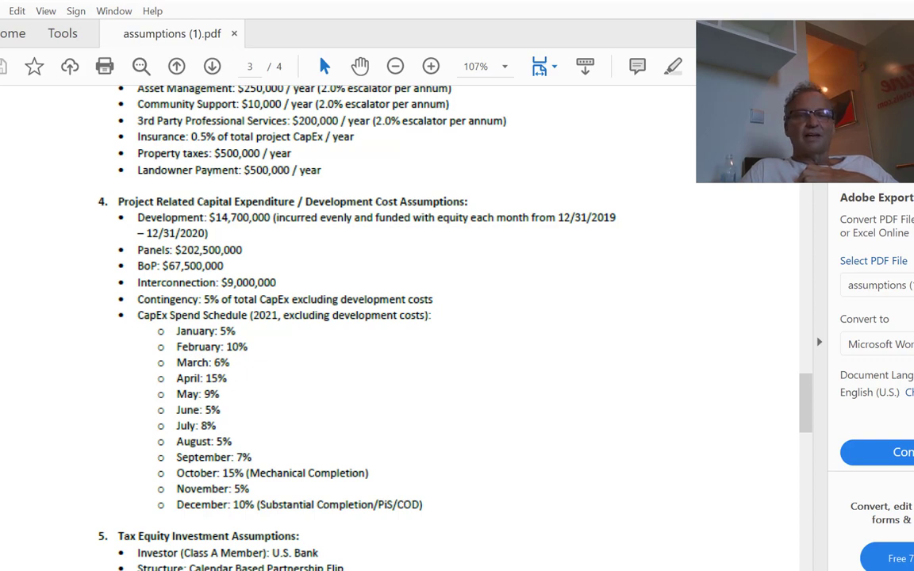
Capture the January to December list of the PDF's CapEx Spend Schedule with Snipping Tool
{"action": "key", "text": "Escape"}
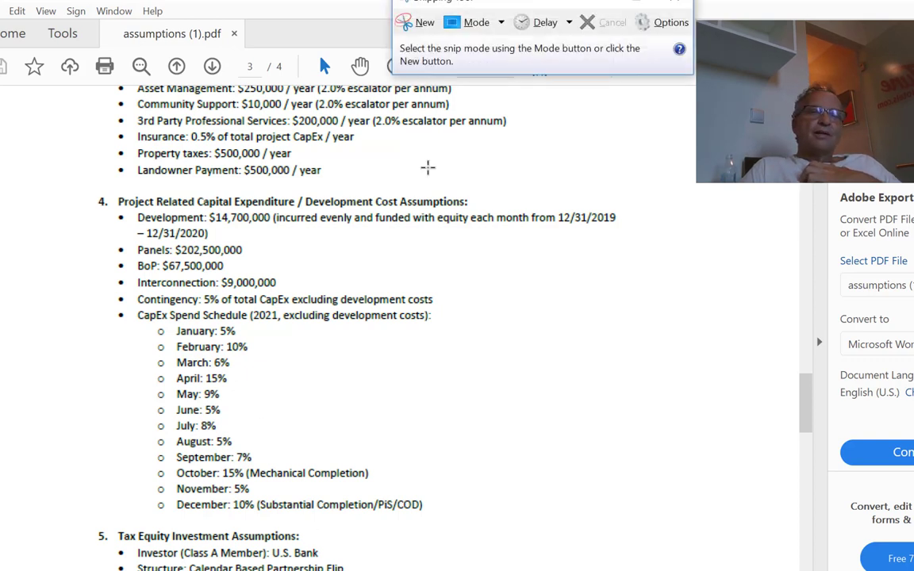
{"action": "left_click", "coordinate": [414, 23]}
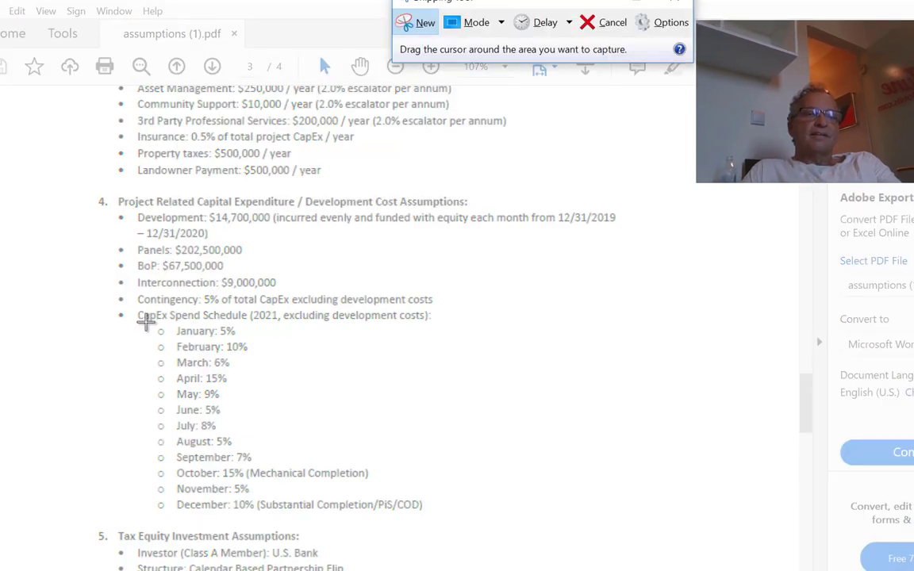
{"action": "left_click_drag", "start_coordinate": [146, 321], "coordinate": [435, 521]}
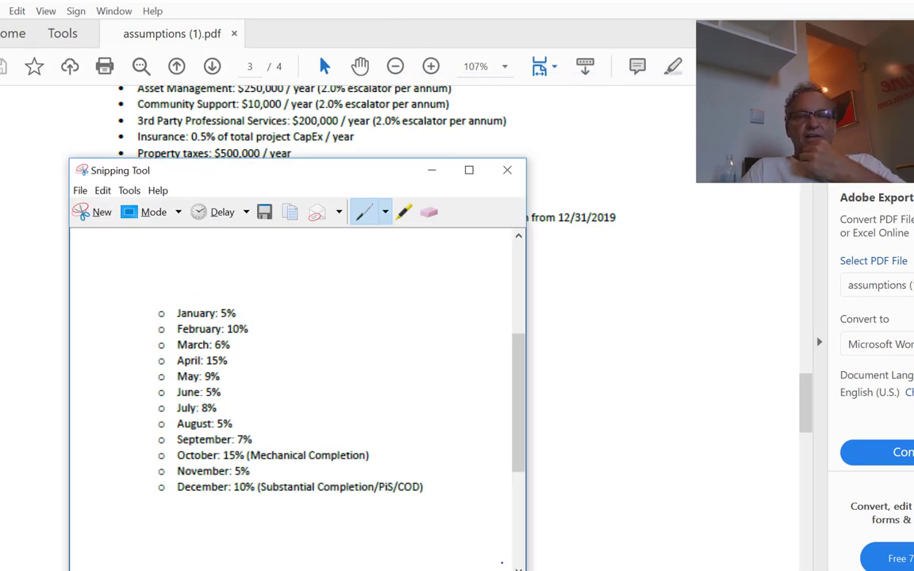
Switch to the Project Summer Camp workbook in Excel and paste the captured CapEx schedule picture at cell D2 of the new sheet
{"action": "left_click", "coordinate": [414, 570]}
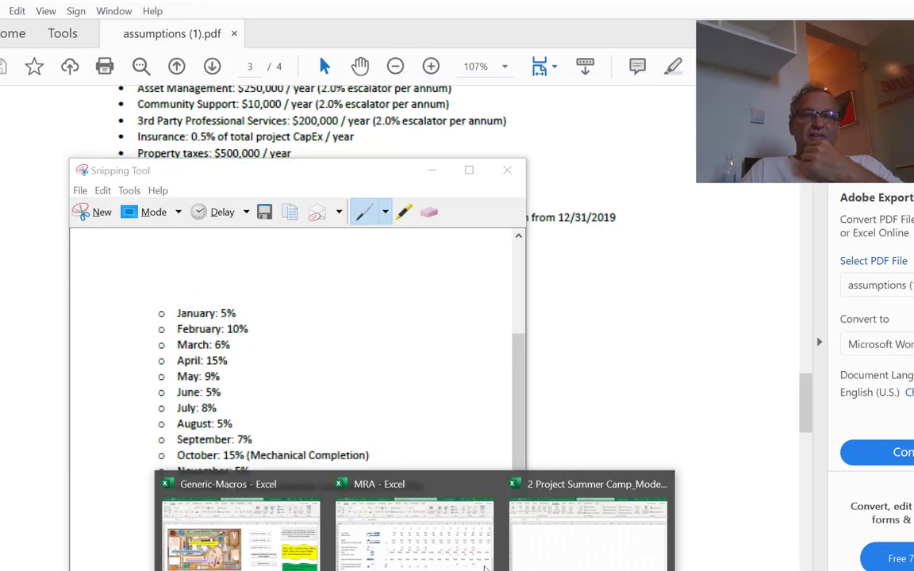
{"action": "left_click", "coordinate": [560, 553]}
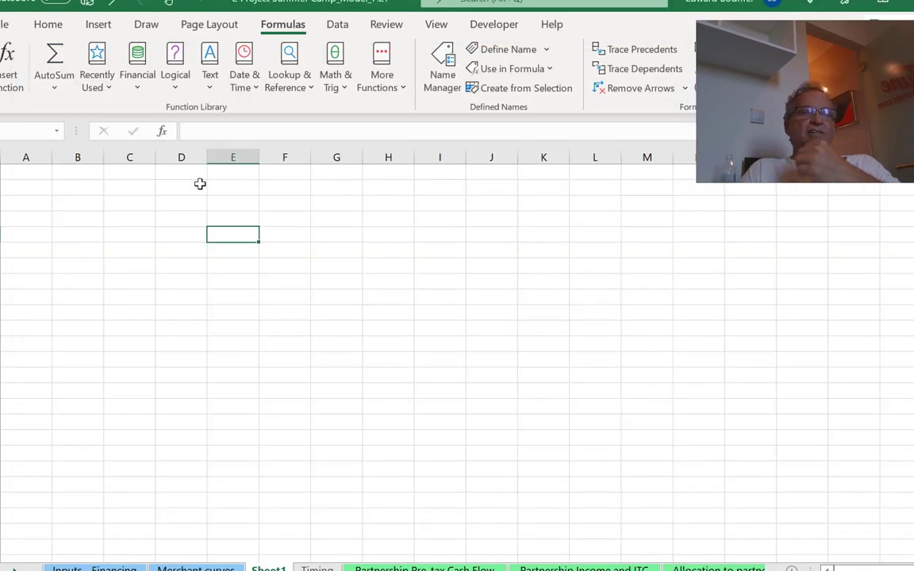
{"action": "left_click", "coordinate": [200, 184]}
{"action": "key", "text": "ctrl+v"}
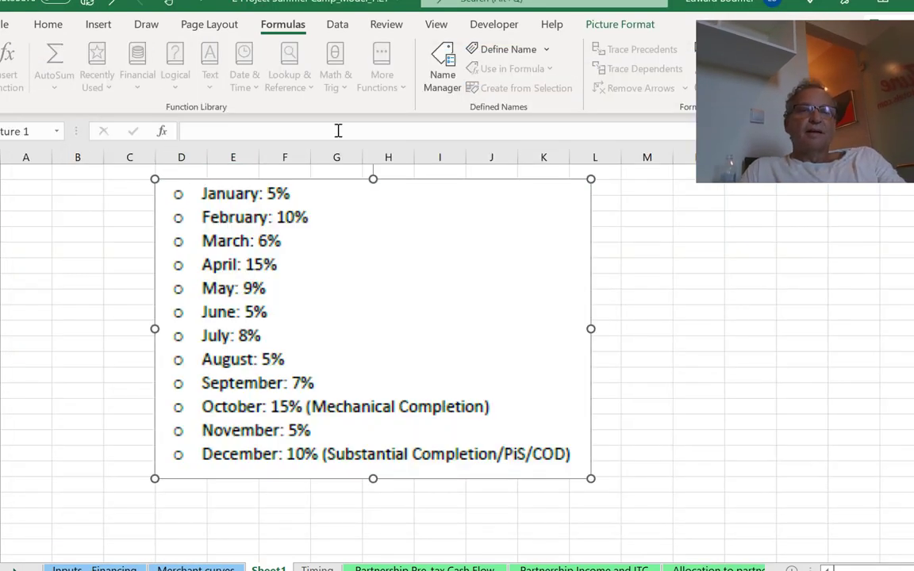
Fill a linear series from 1 to 12 across row 23, starting in cell D23 below the schedule picture
{"action": "left_click", "coordinate": [140, 502]}
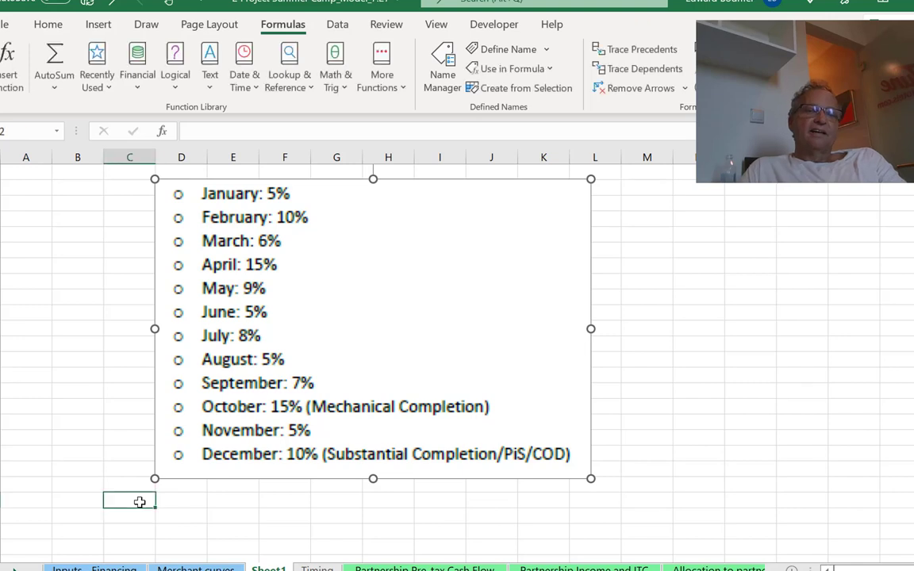
{"action": "key", "text": "Right"}
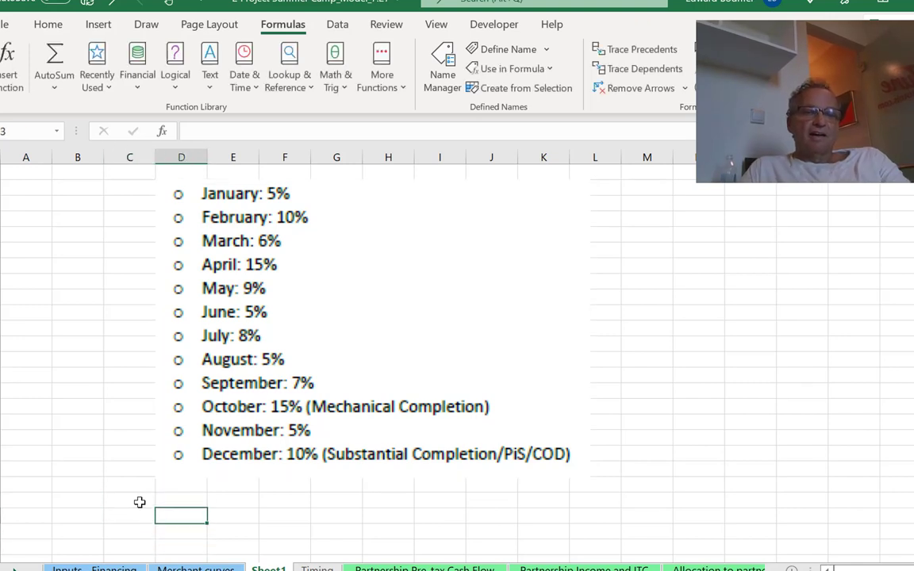
{"action": "type", "text": "1"}
{"action": "key", "text": "ctrl+Return"}
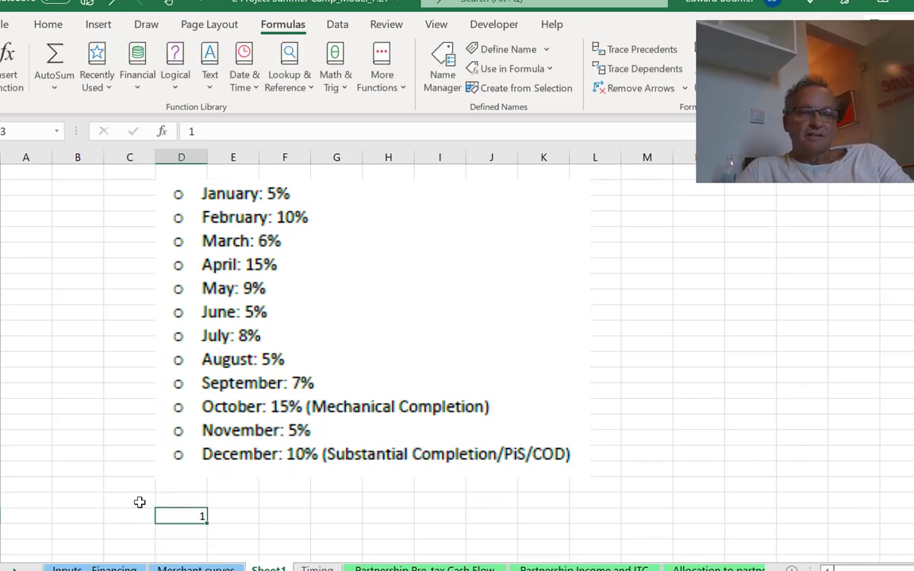
{"action": "key", "text": "alt+e"}
{"action": "key", "text": "i"}
{"action": "key", "text": "s"}
{"action": "key", "text": "Tab"}
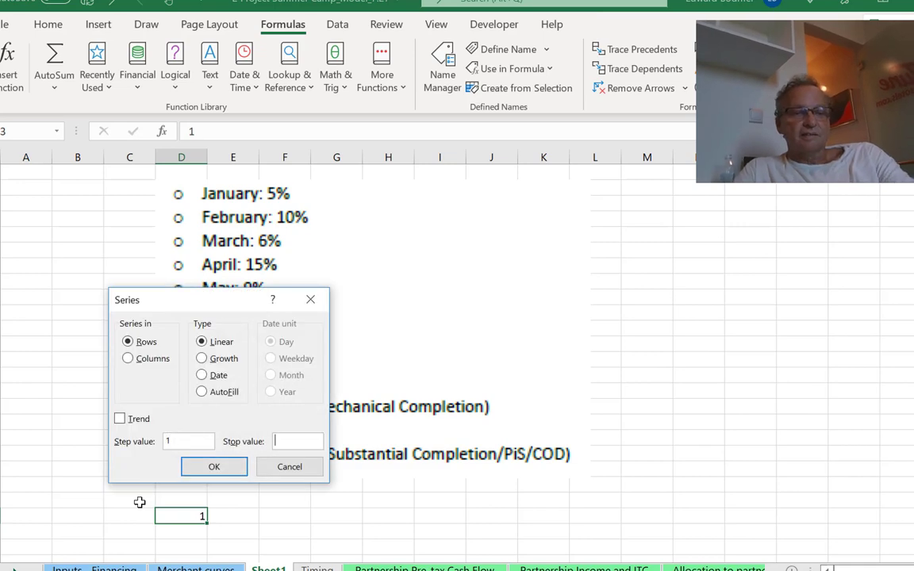
{"action": "type", "text": "12"}
{"action": "key", "text": "Return"}
Enter the January to March spend percentages 5%, 10% and 6% in D24:F24, under months 1 to 3
{"action": "key", "text": "Down"}
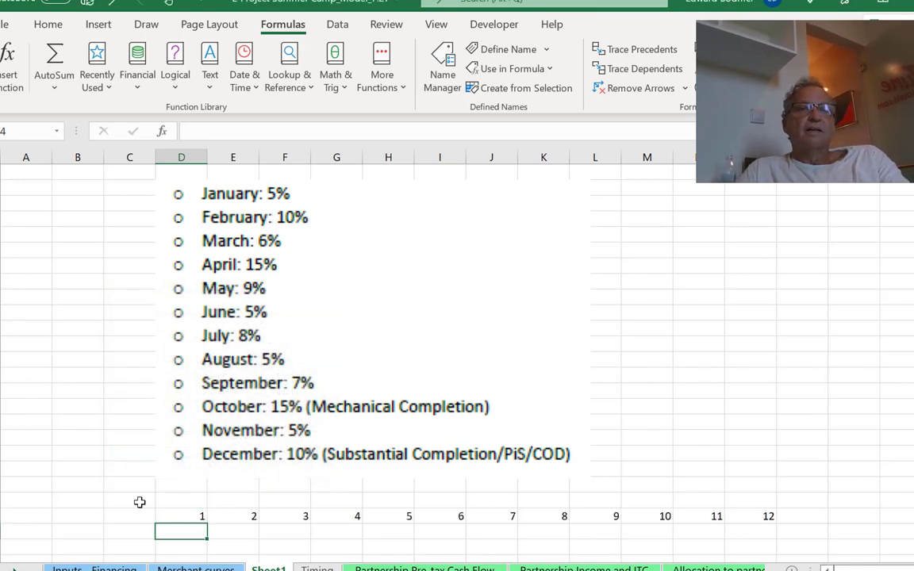
{"action": "type", "text": "5%"}
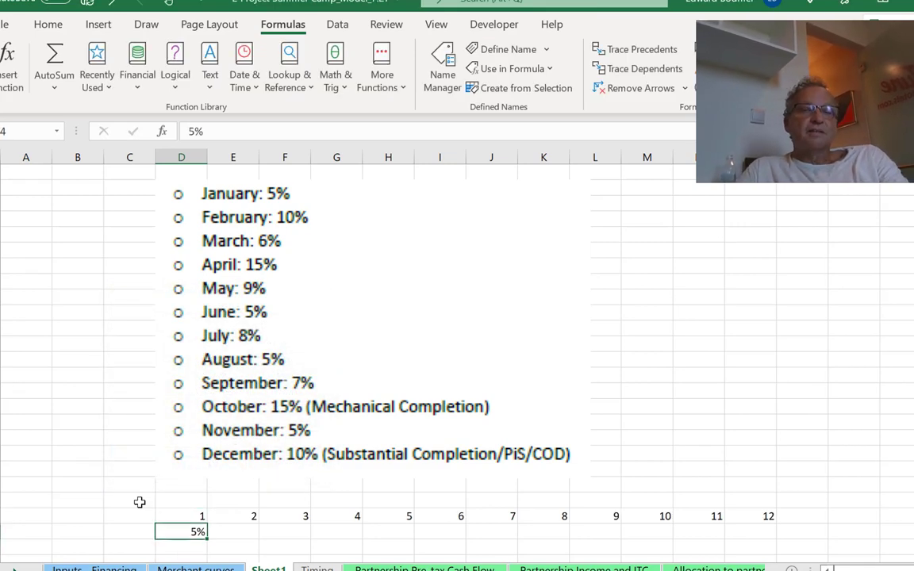
{"action": "key", "text": "Tab"}
{"action": "type", "text": "10%"}
{"action": "key", "text": "Return"}
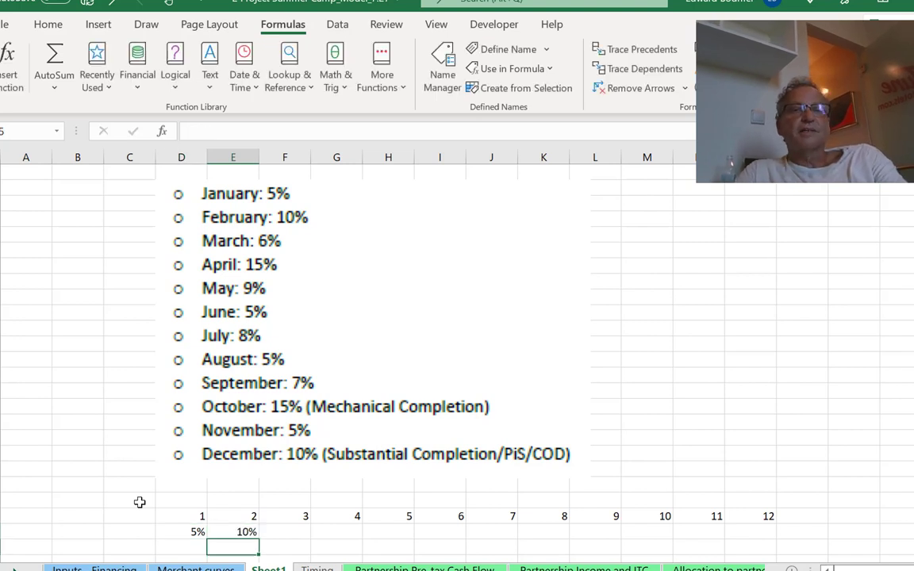
{"action": "key", "text": "Up"}
{"action": "key", "text": "Right"}
{"action": "type", "text": "6%"}
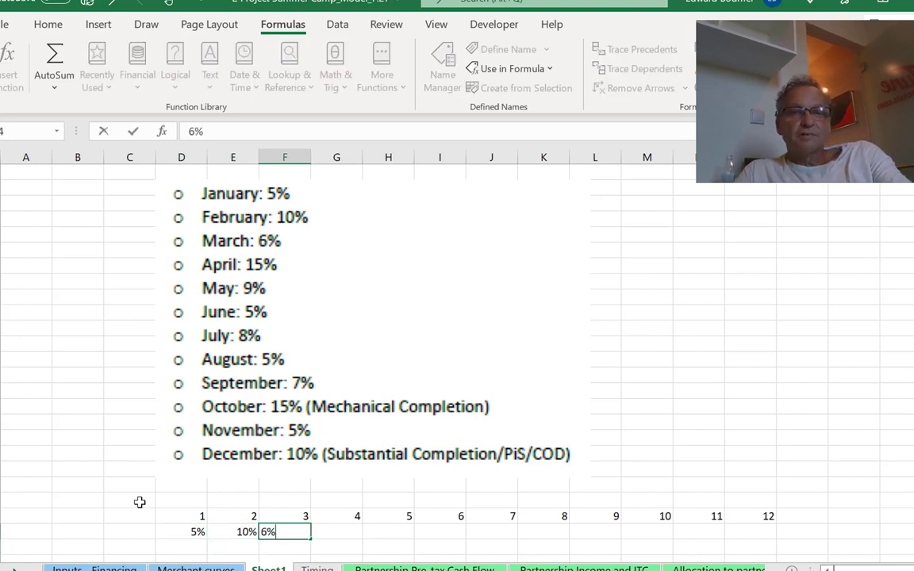
{"action": "key", "text": "Return"}
Enter the April to June spend percentages 15%, 9% and 5% in G24:I24, under months 4 to 6
{"action": "key", "text": "Up"}
{"action": "key", "text": "Right"}
{"action": "type", "text": "1"}
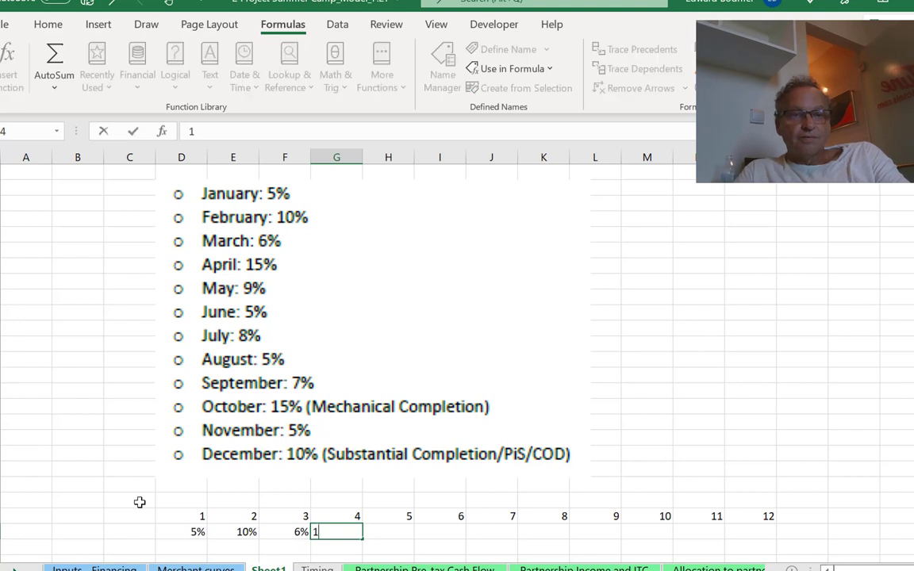
{"action": "type", "text": "5%"}
{"action": "key", "text": "Return"}
{"action": "key", "text": "Up"}
{"action": "key", "text": "Right"}
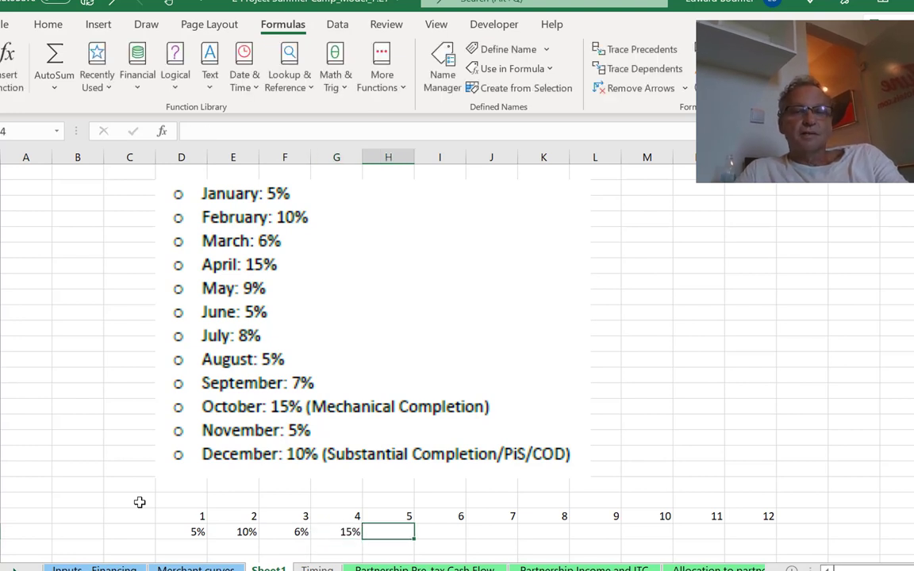
{"action": "type", "text": "9%"}
{"action": "key", "text": "Return"}
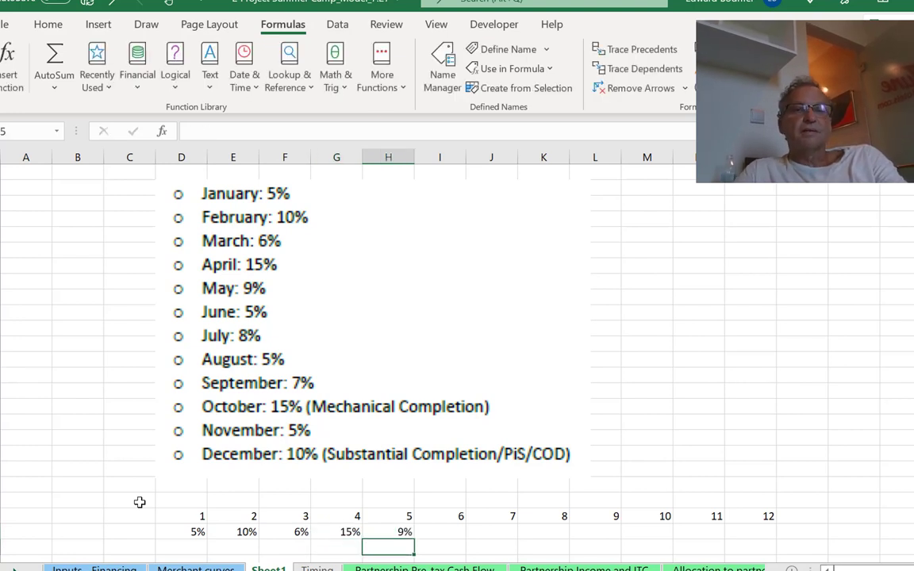
{"action": "key", "text": "Up"}
{"action": "key", "text": "Right"}
{"action": "type", "text": "5"}
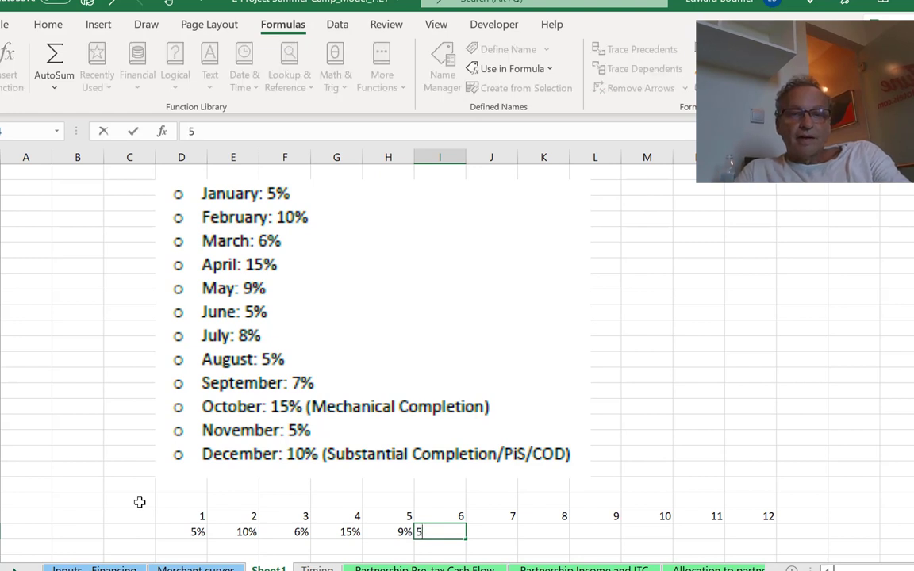
{"action": "type", "text": "%"}
{"action": "key", "text": "Return"}
Enter the July to September spend percentages 8%, 5% and 7% in J24:L24, under months 7 to 9
{"action": "key", "text": "Up"}
{"action": "key", "text": "Right"}
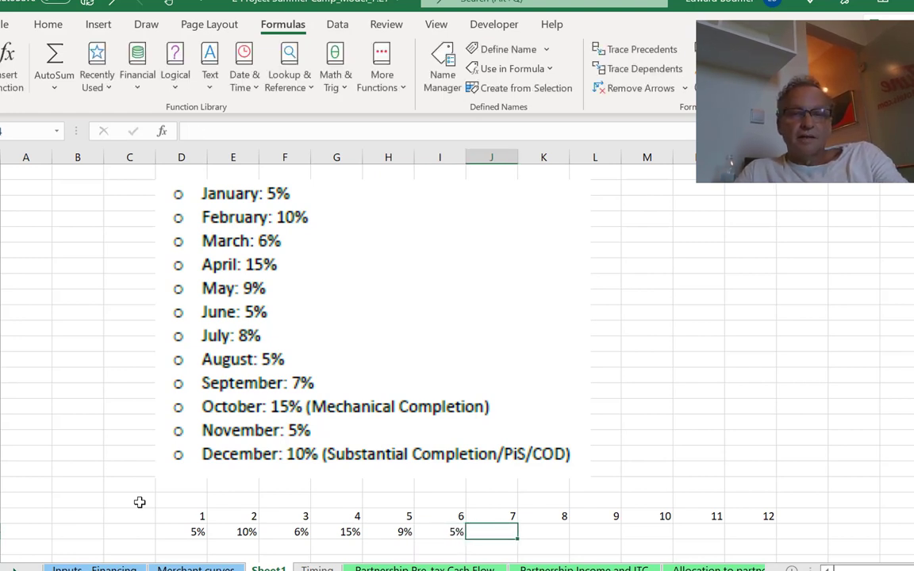
{"action": "type", "text": "8&"}
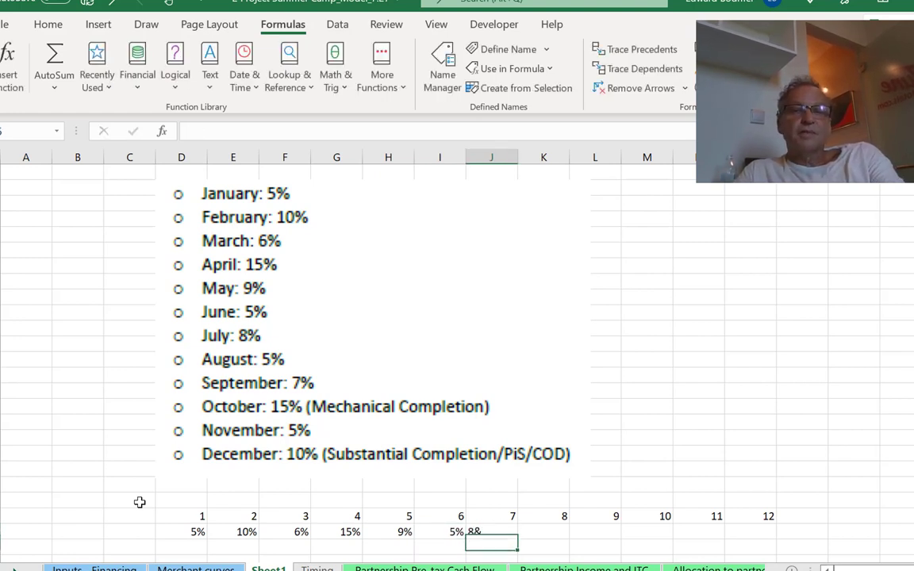
{"action": "key", "text": "BackSpace"}
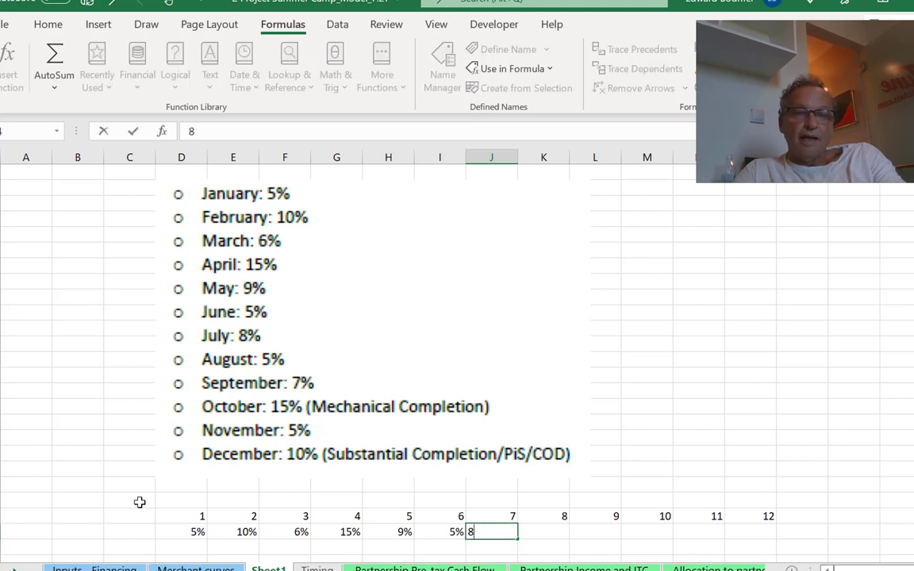
{"action": "type", "text": "%"}
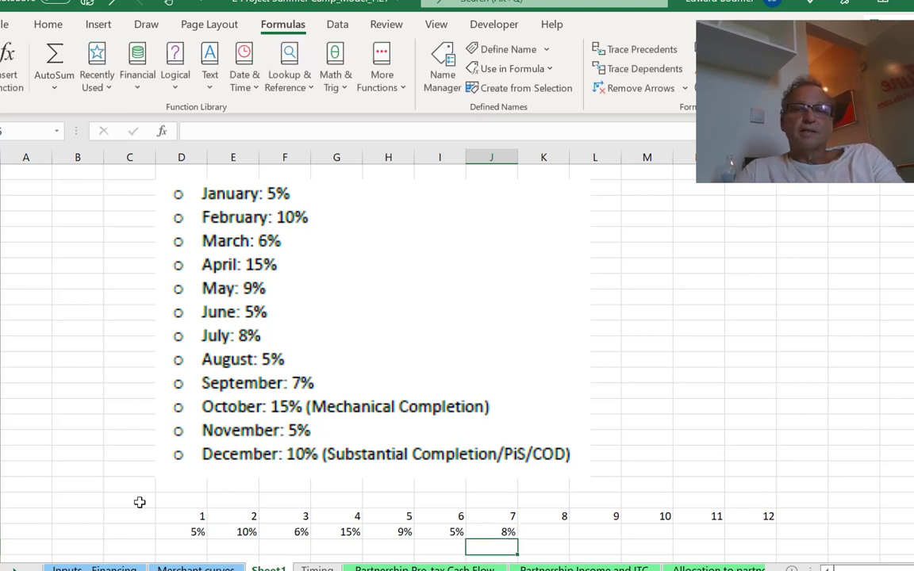
{"action": "key", "text": "Tab"}
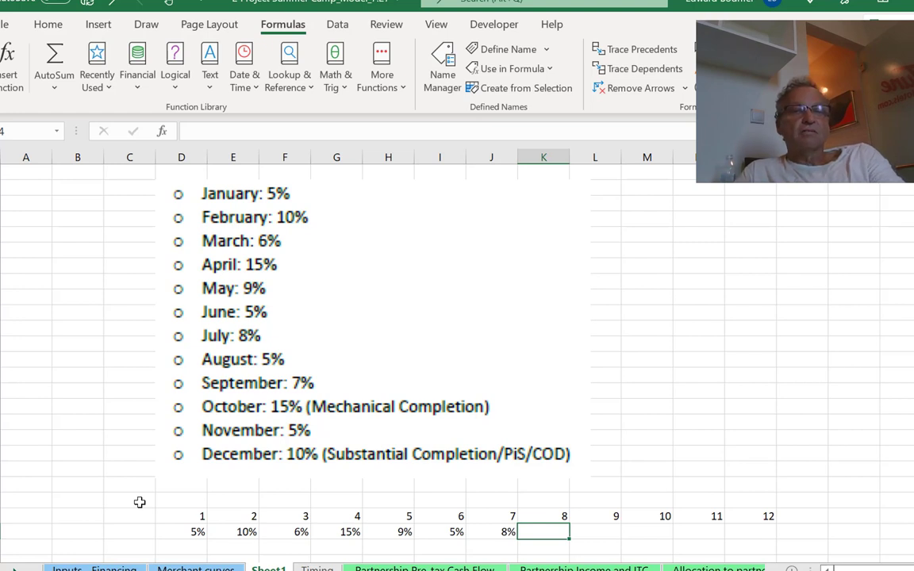
{"action": "type", "text": "5%"}
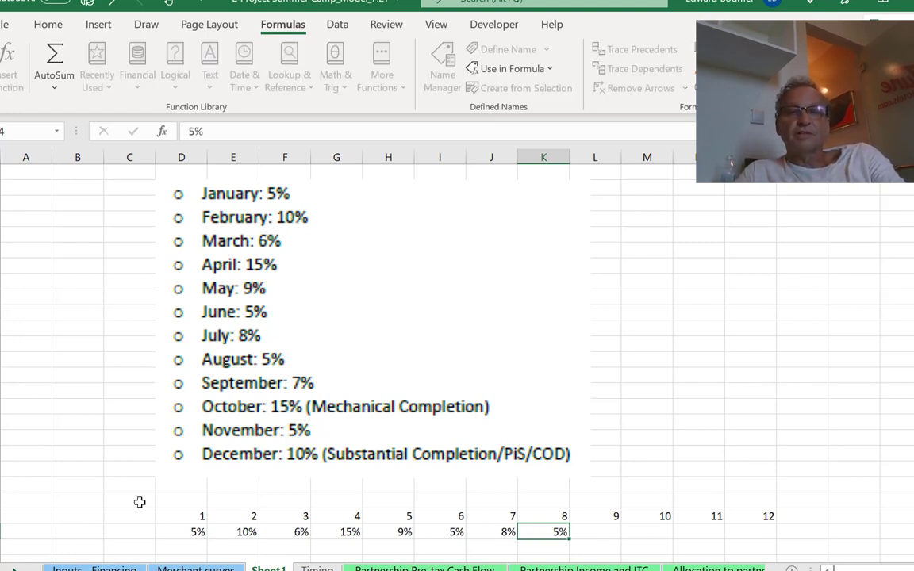
{"action": "key", "text": "Tab"}
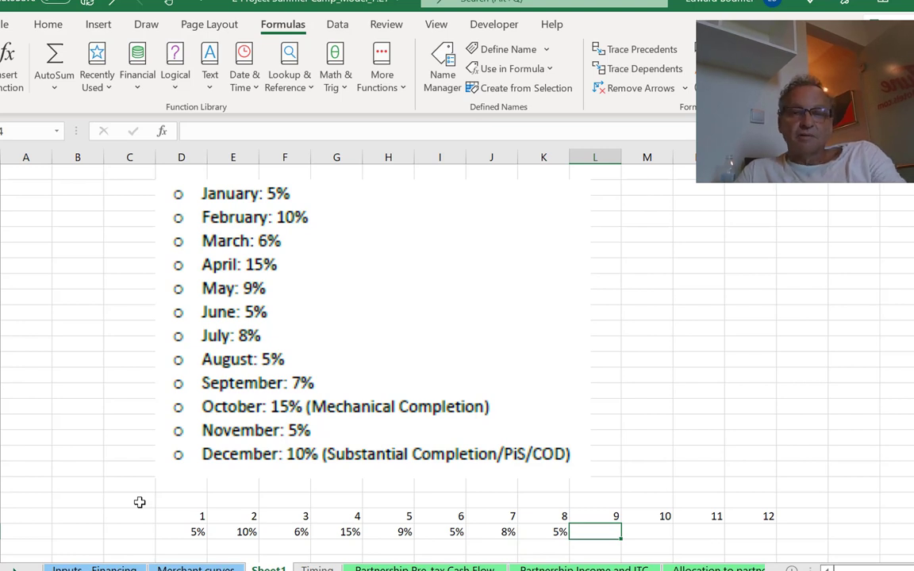
{"action": "type", "text": "7^"}
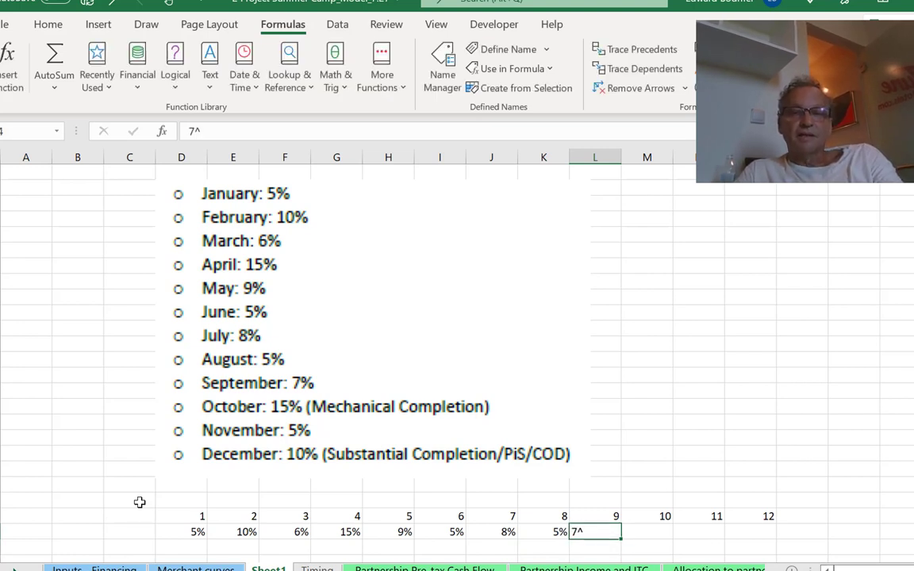
{"action": "key", "text": "Return"}
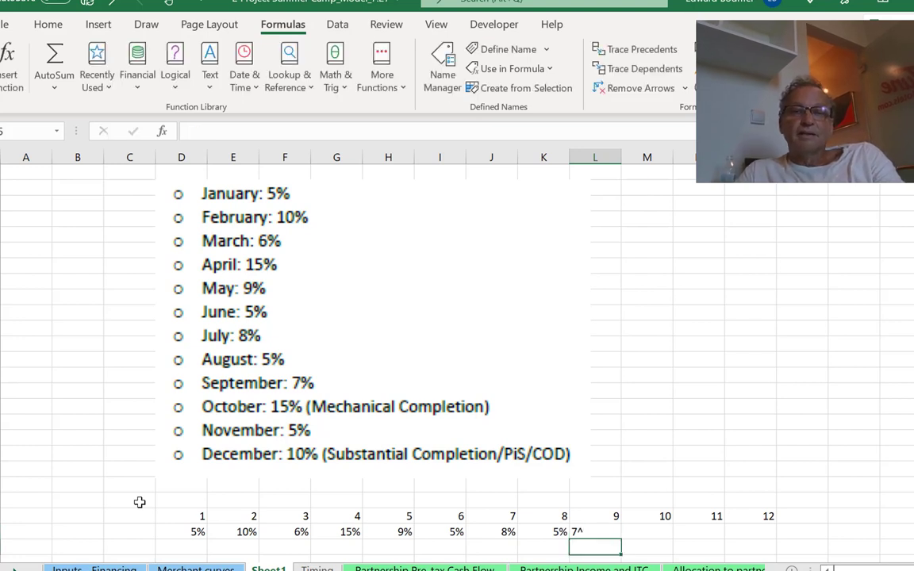
{"action": "key", "text": "Up"}
{"action": "type", "text": "7%"}
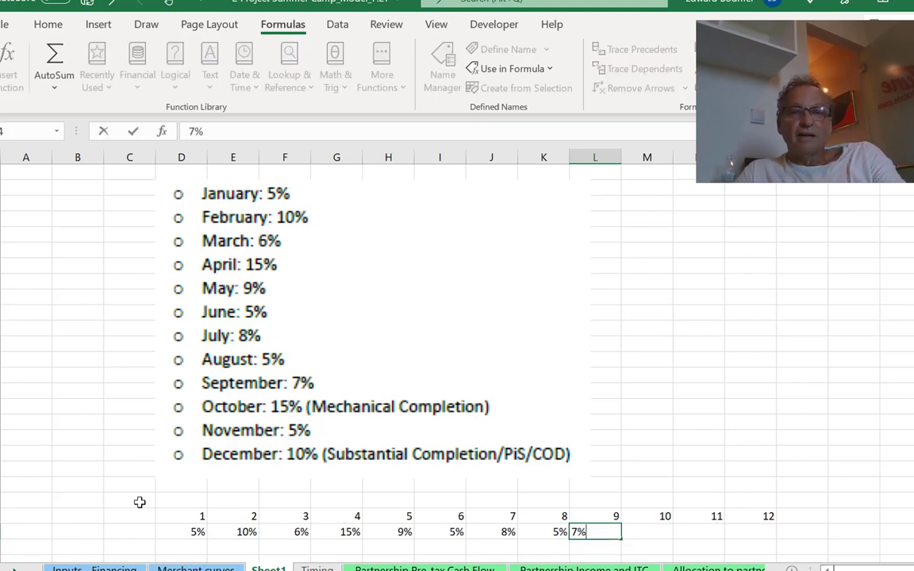
{"action": "key", "text": "Tab"}
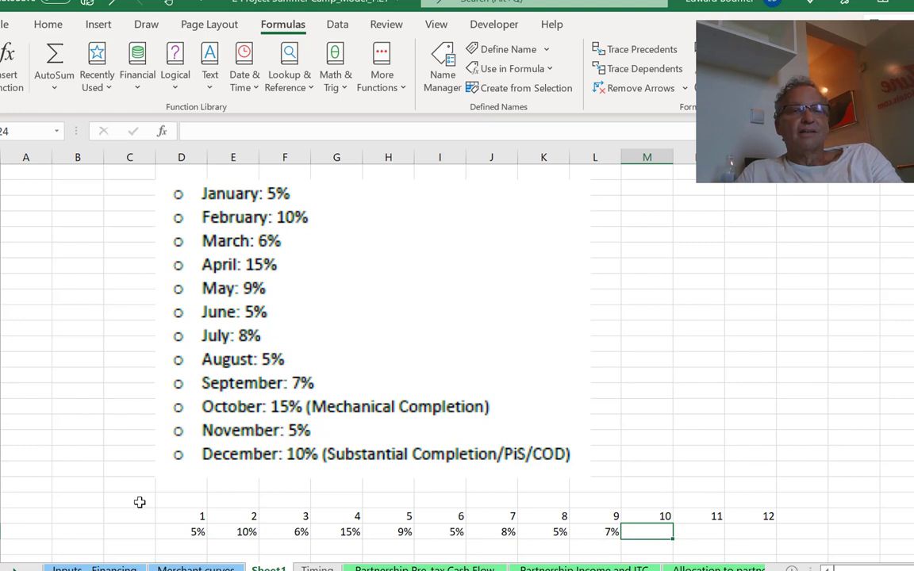
Enter the October to December spend percentages 15%, 5% and 10% in M24:O24, under months 10 to 12
{"action": "type", "text": "15%"}
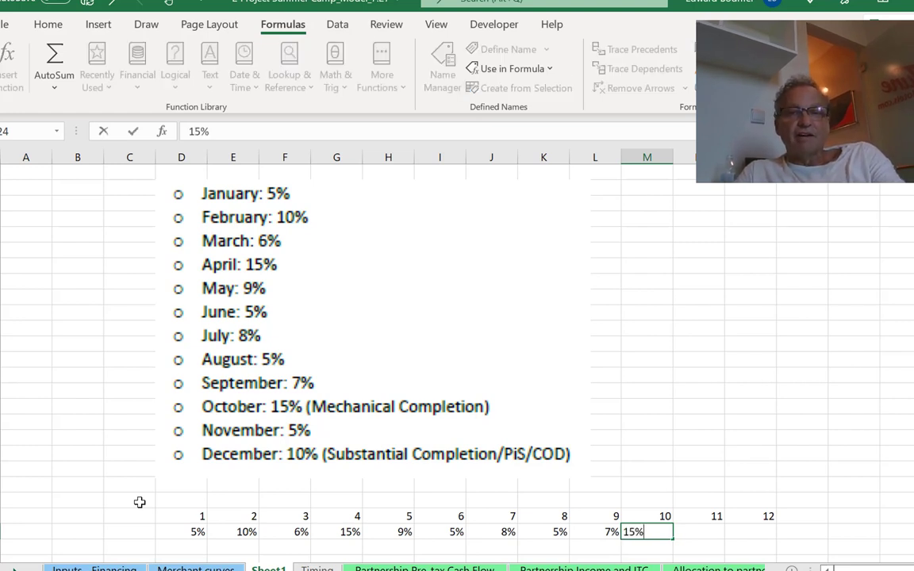
{"action": "key", "text": "Tab"}
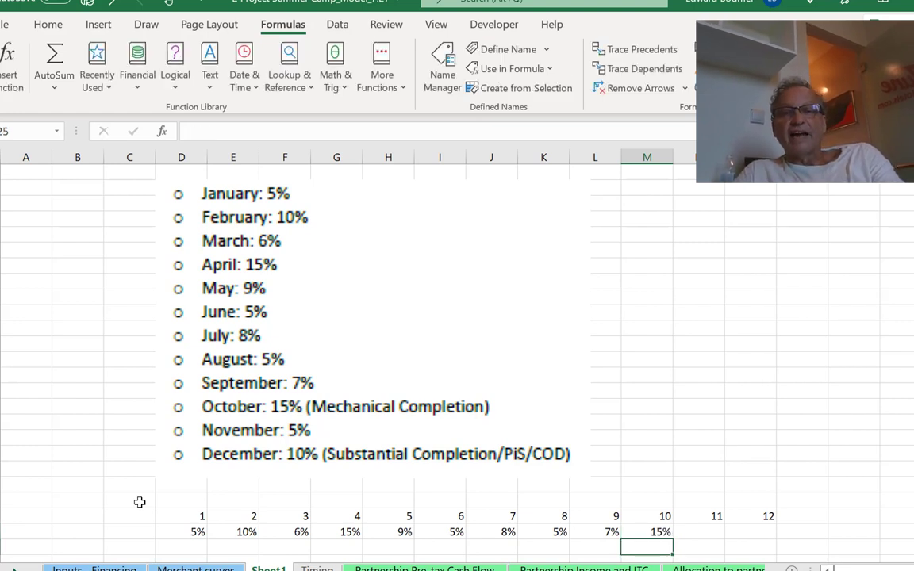
{"action": "type", "text": "5%"}
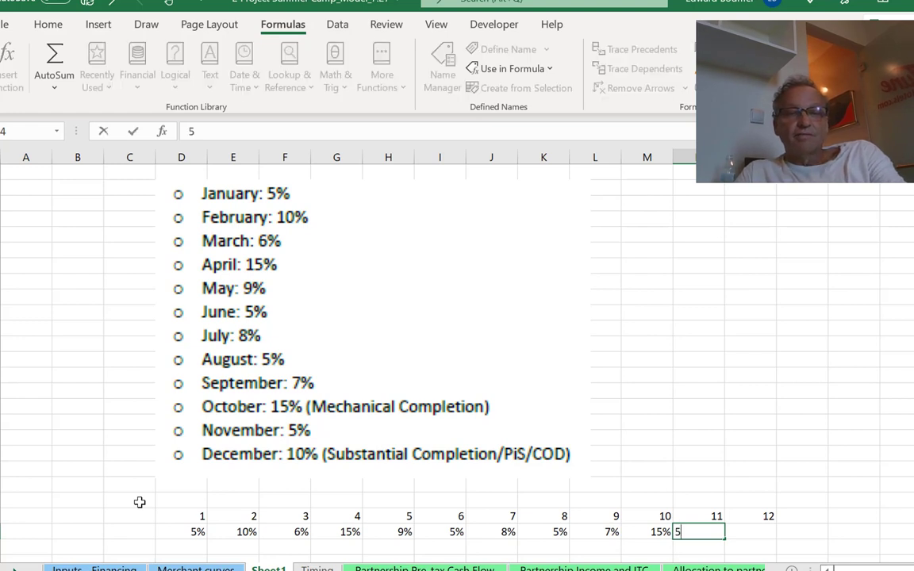
{"action": "key", "text": "Return"}
{"action": "key", "text": "Up"}
{"action": "key", "text": "Up"}
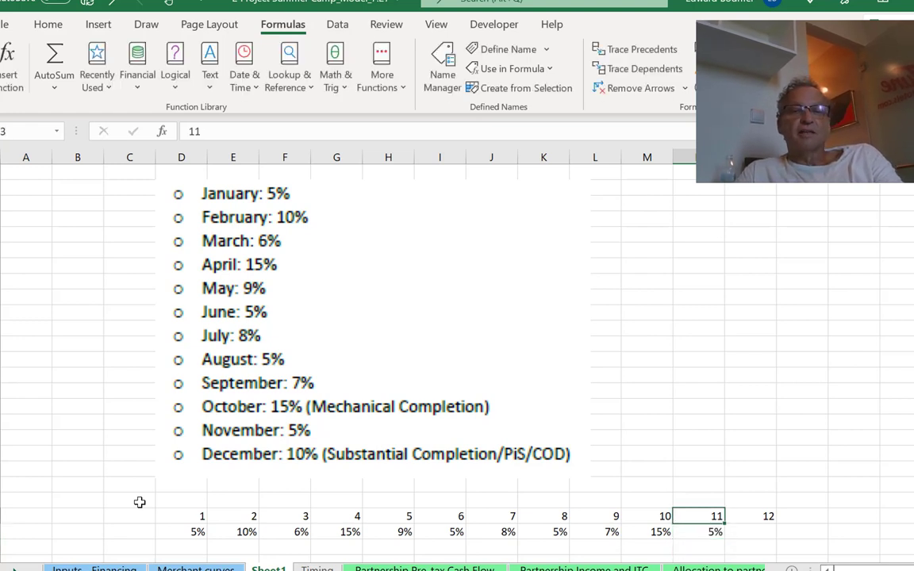
{"action": "key", "text": "Down"}
{"action": "key", "text": "Right"}
{"action": "left_click", "coordinate": [140, 503]}
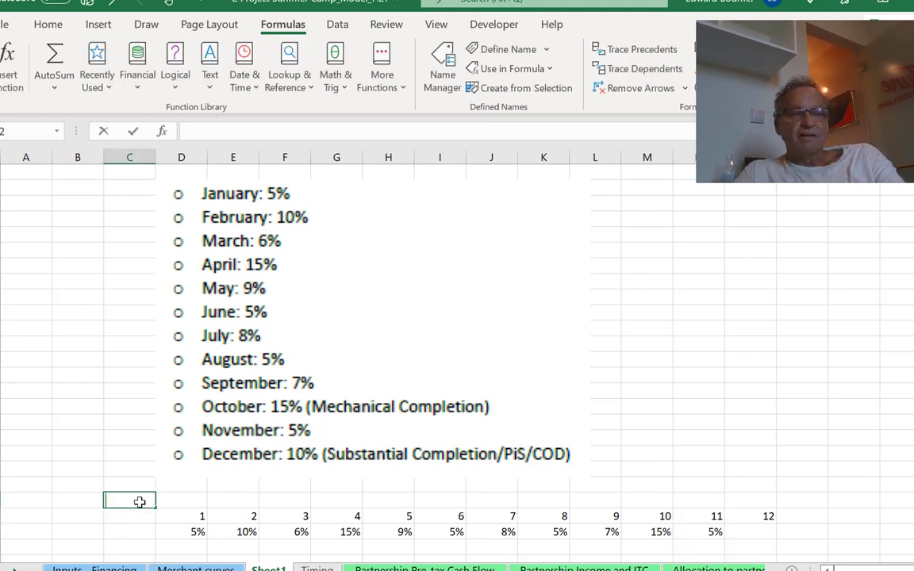
{"action": "type", "text": "10"}
{"action": "key", "text": "Escape"}
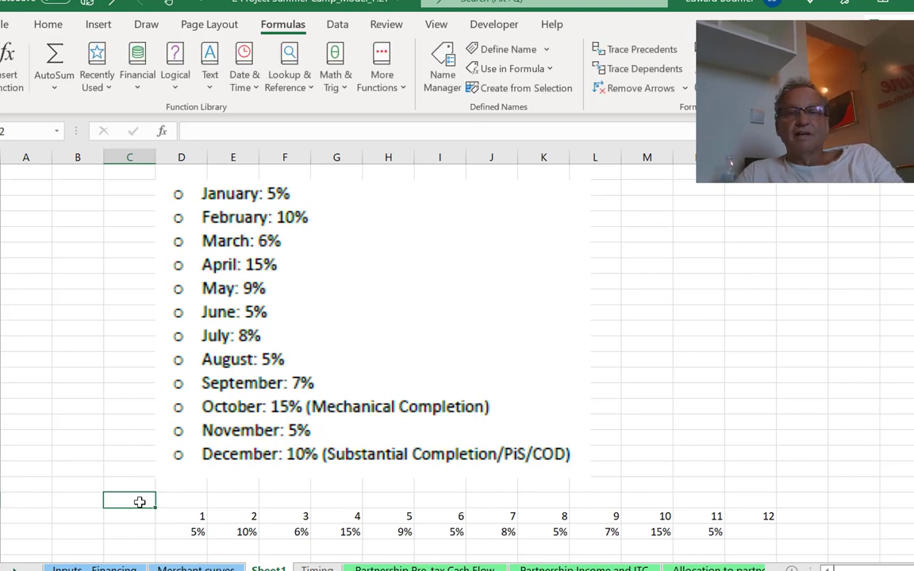
{"action": "left_click", "coordinate": [738, 530]}
{"action": "type", "text": "10"}
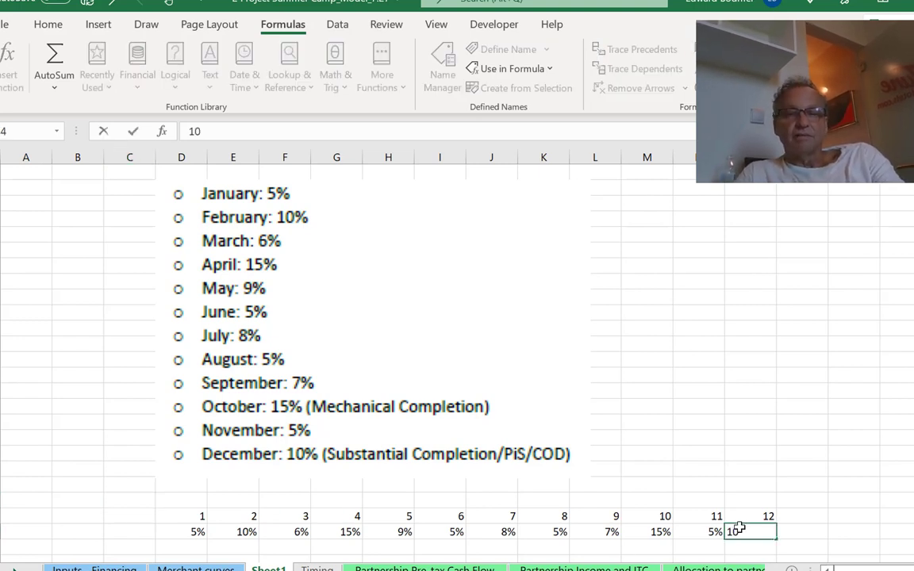
{"action": "type", "text": "%"}
{"action": "key", "text": "Return"}
Total the monthly percentages in cell B24 with =SUM(C24:XFD24) and open the formula to check its range
{"action": "key", "text": "Left"}
{"action": "key", "text": "Up"}
{"action": "key", "text": "Left"}
{"action": "key", "text": "Left"}
{"action": "key", "text": "Left"}
{"action": "key", "text": "Left"}
{"action": "key", "text": "Left"}
{"action": "key", "text": "Left"}
{"action": "key", "text": "Left"}
{"action": "key", "text": "Left"}
{"action": "key", "text": "Left"}
{"action": "key", "text": "Left"}
{"action": "key", "text": "Left"}
{"action": "key", "text": "Left"}
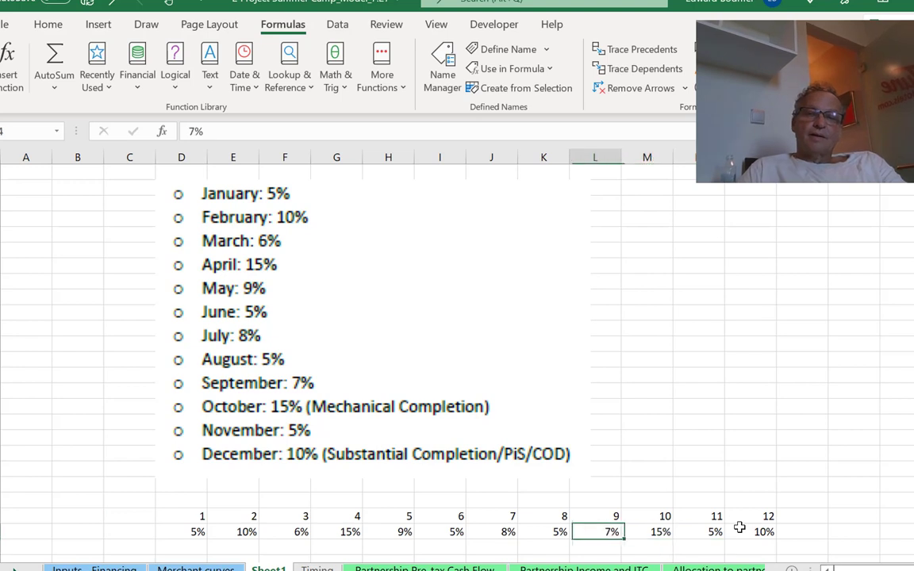
{"action": "type", "text": "=sum("}
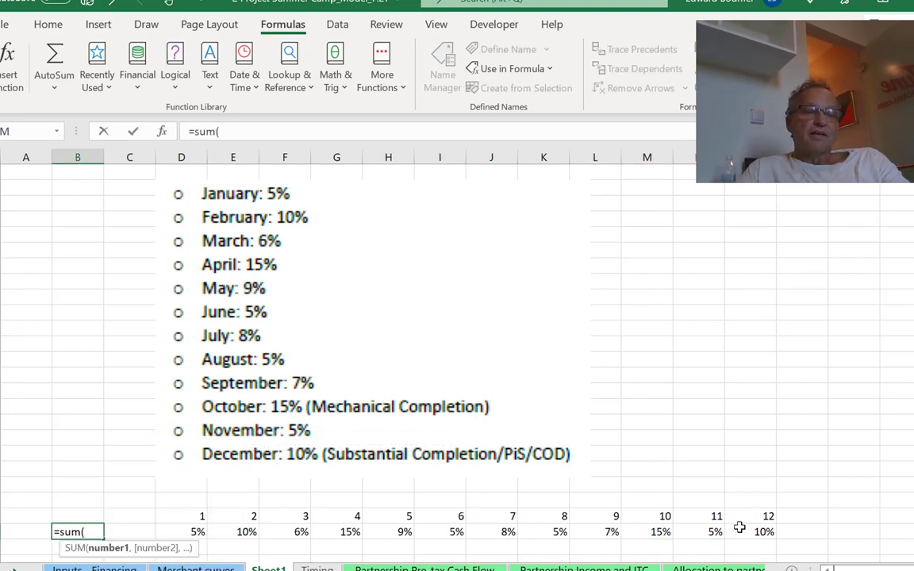
{"action": "key", "text": "Escape"}
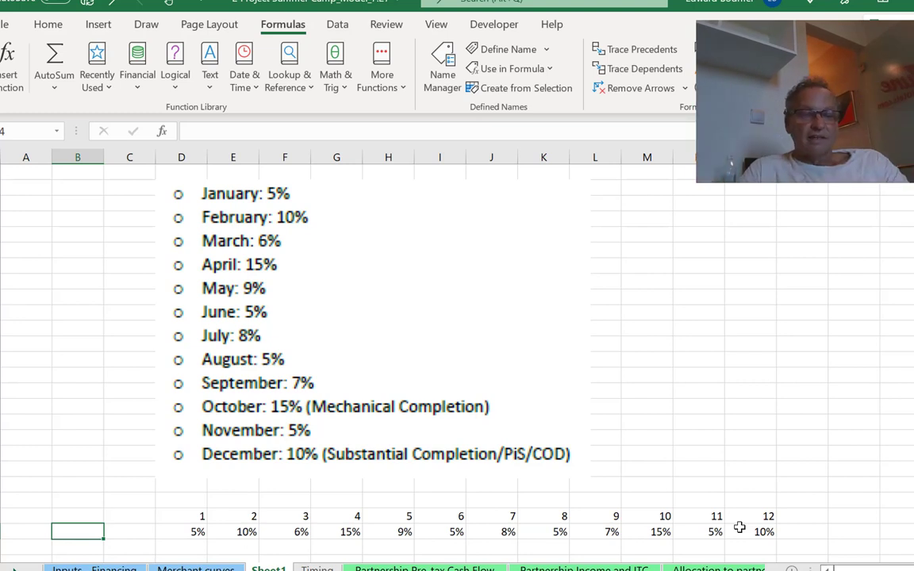
{"action": "type", "text": "1"}
{"action": "key", "text": "Return"}
{"action": "key", "text": "ctrl+z"}
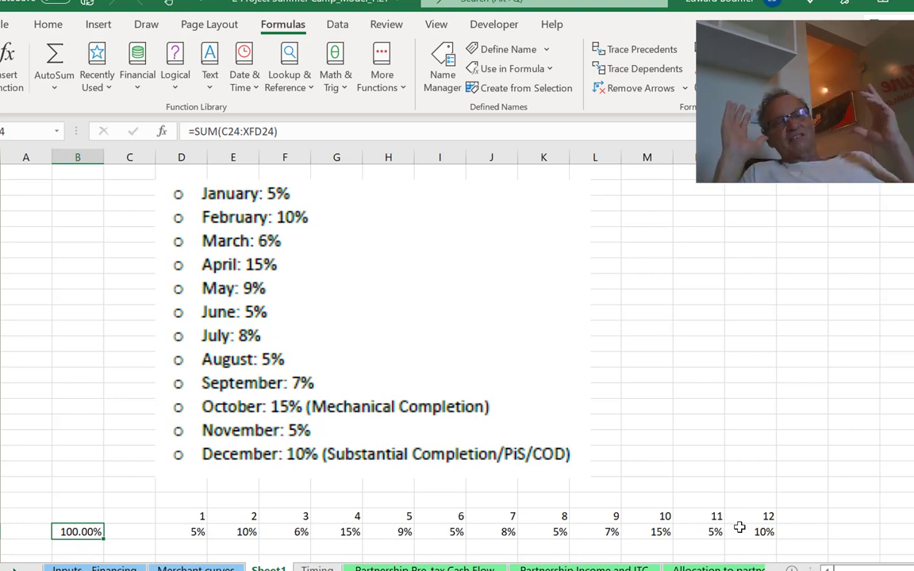
{"action": "key", "text": "F2"}
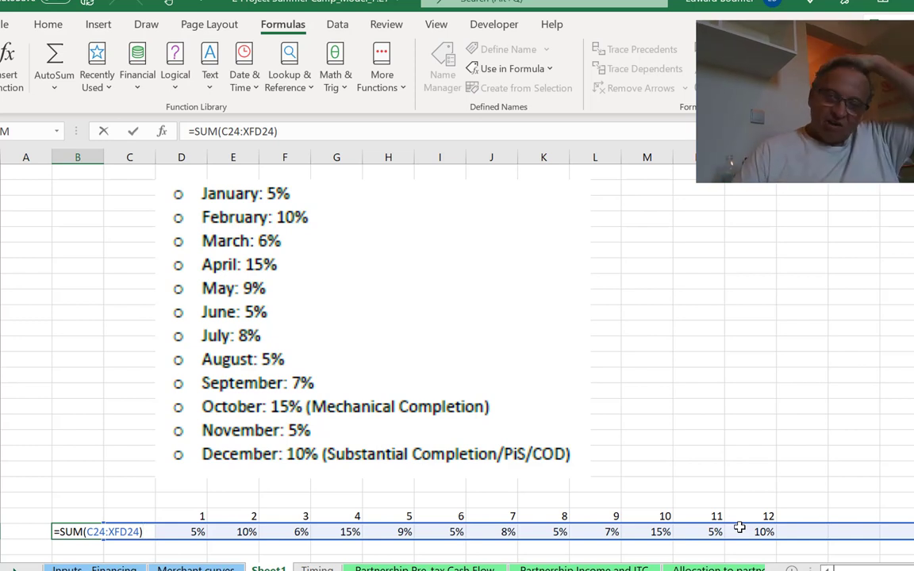
Enter 1 in D27, below the spend percentages, as the start of a second month counter
{"action": "key", "text": "Return"}
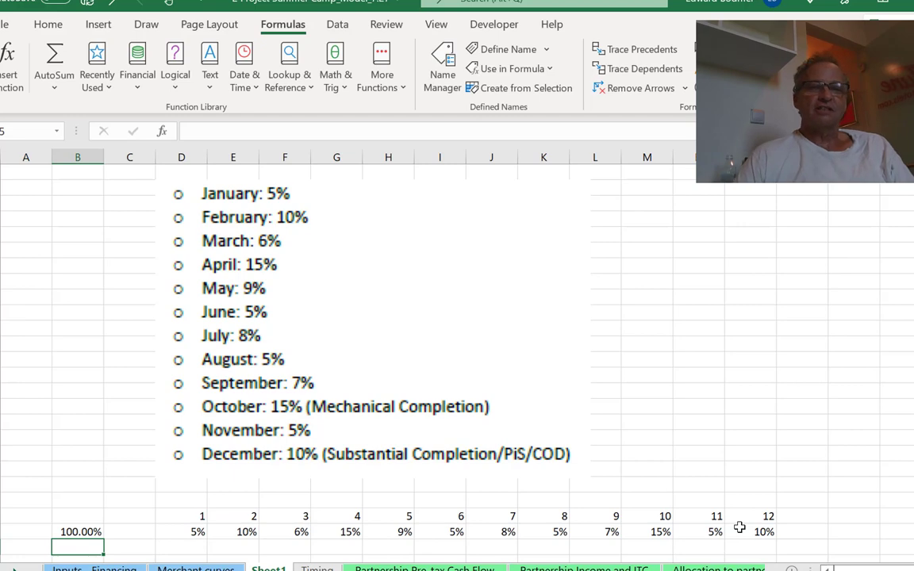
{"action": "key", "text": "Down"}
{"action": "key", "text": "Down"}
{"action": "key", "text": "Down"}
{"action": "key", "text": "Down"}
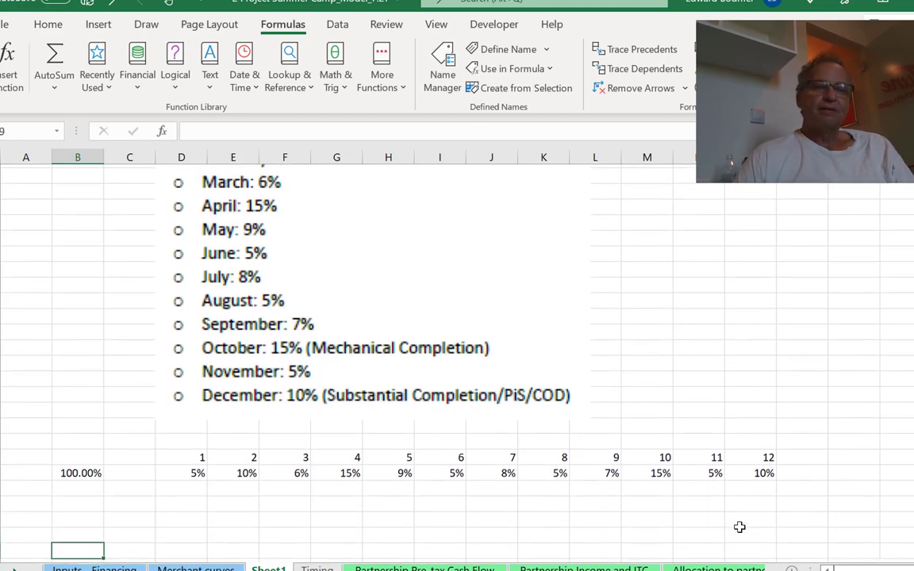
{"action": "key", "text": "Up"}
{"action": "key", "text": "Right"}
{"action": "key", "text": "Right"}
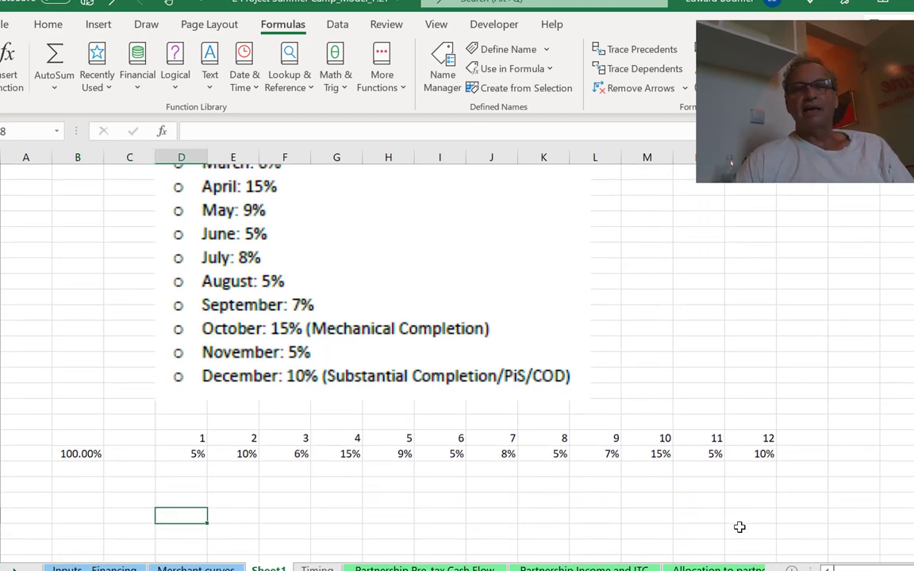
{"action": "key", "text": "Up"}
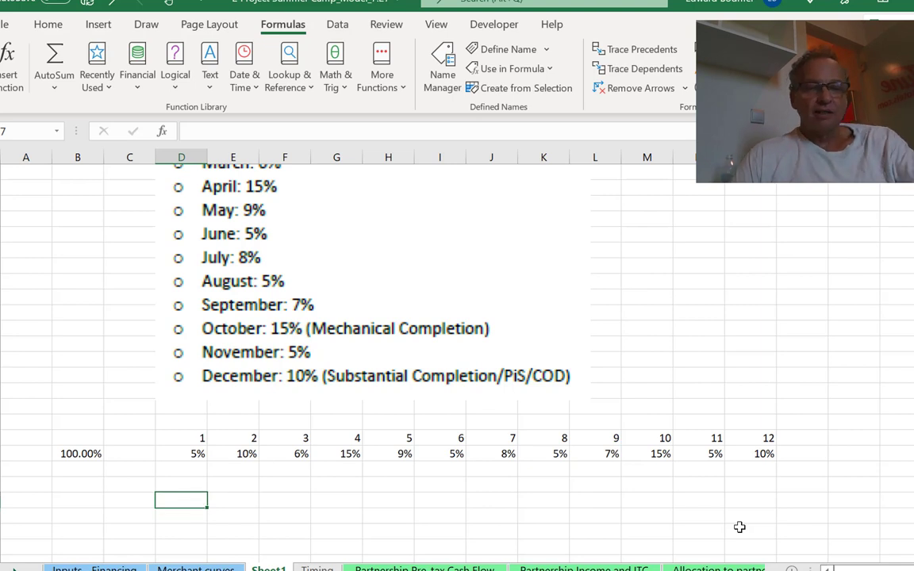
{"action": "type", "text": "1"}
{"action": "key", "text": "ctrl+Return"}
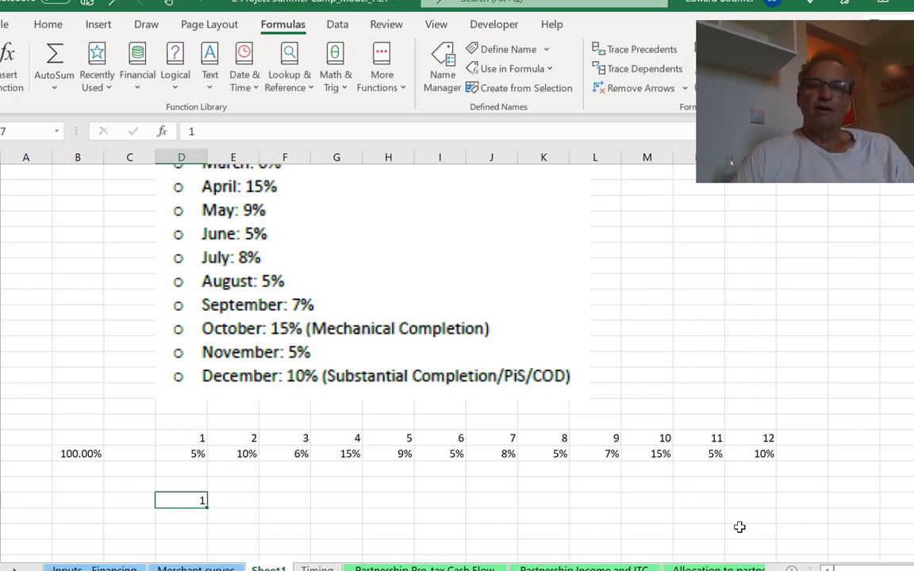
Fill a linear series along the row from D27 with step value 1 and stop value 14
{"action": "key", "text": "alt+e"}
{"action": "key", "text": "i"}
{"action": "key", "text": "s"}
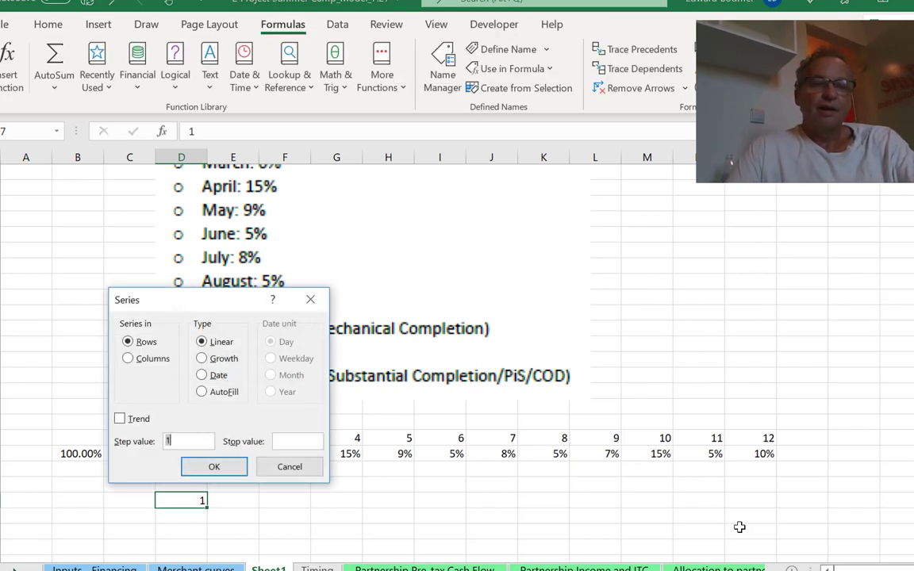
{"action": "key", "text": "Tab"}
{"action": "type", "text": "14"}
{"action": "key", "text": "Return"}
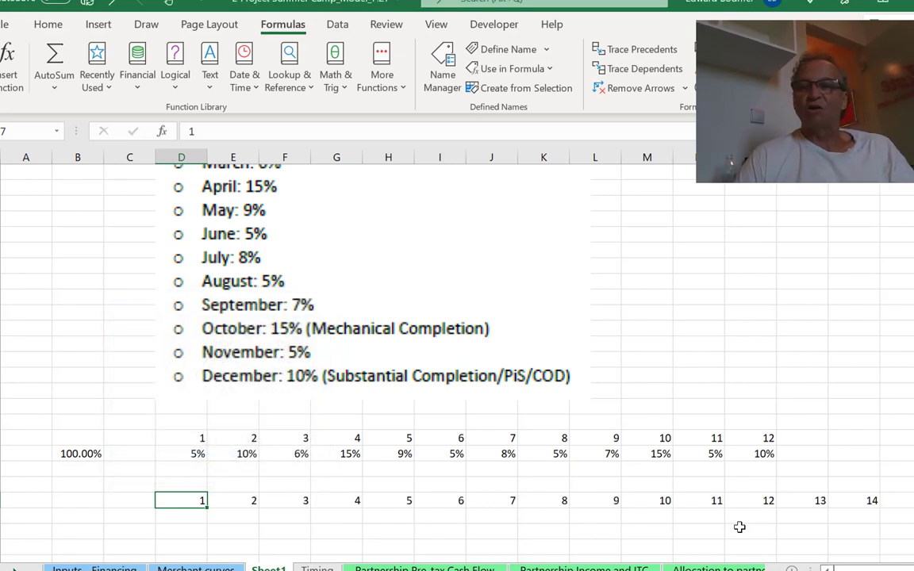
Insert a blank row at row 22, above the 1-to-12 month numbers
{"action": "key", "text": "Up"}
{"action": "key", "text": "Up"}
{"action": "key", "text": "Up"}
{"action": "key", "text": "Up"}
{"action": "key", "text": "Up"}
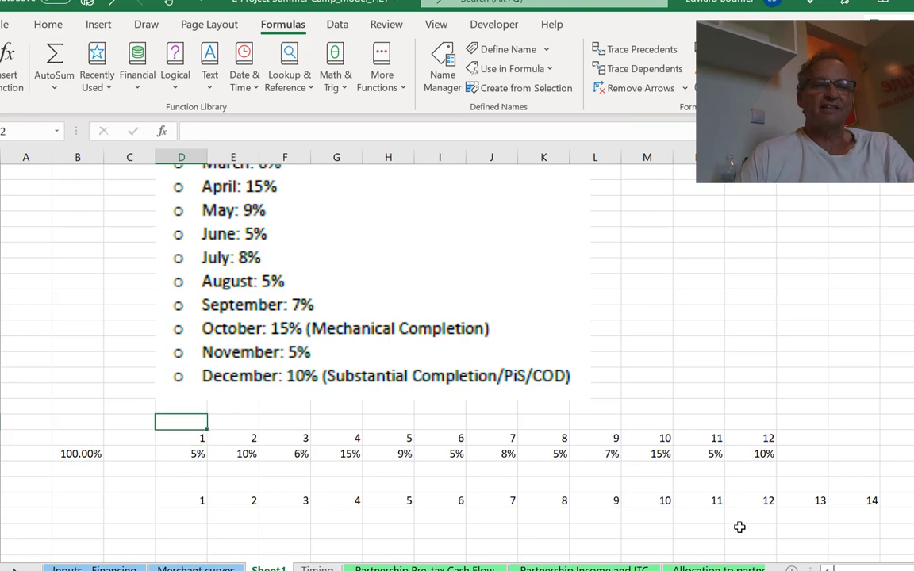
{"action": "key", "text": "shift+space"}
{"action": "key", "text": "ctrl+shift+plus"}
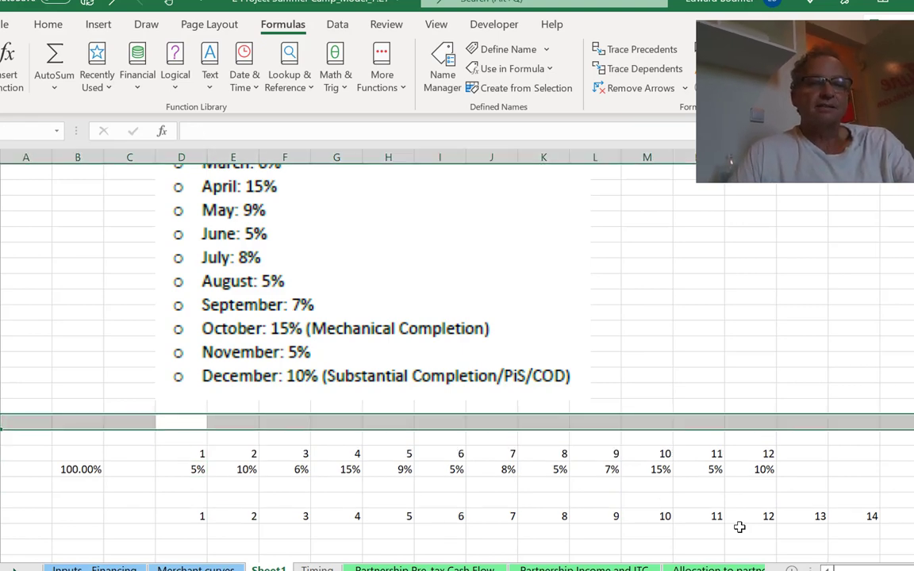
Enter the start date 1/1/2022 in D23 above month 1 and format it as d-mmm-yy
{"action": "key", "text": "Down"}
{"action": "type", "text": "1/1/"}
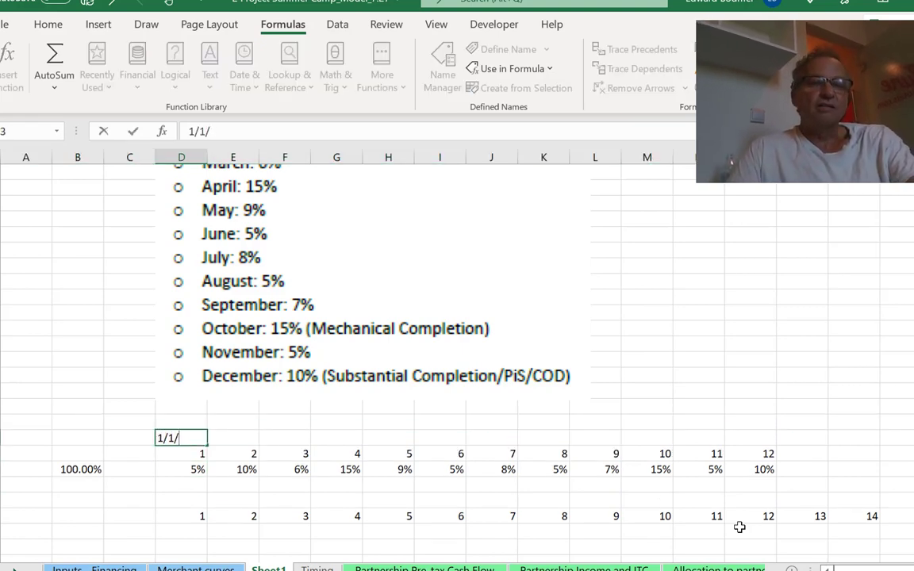
{"action": "type", "text": "2022"}
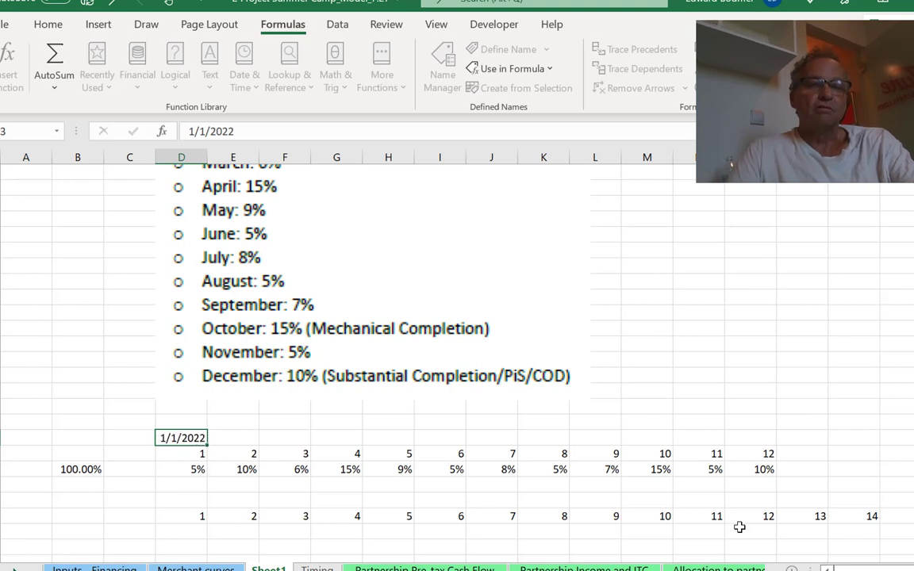
{"action": "key", "text": "ctrl+Return"}
{"action": "key", "text": "ctrl+shift+3"}
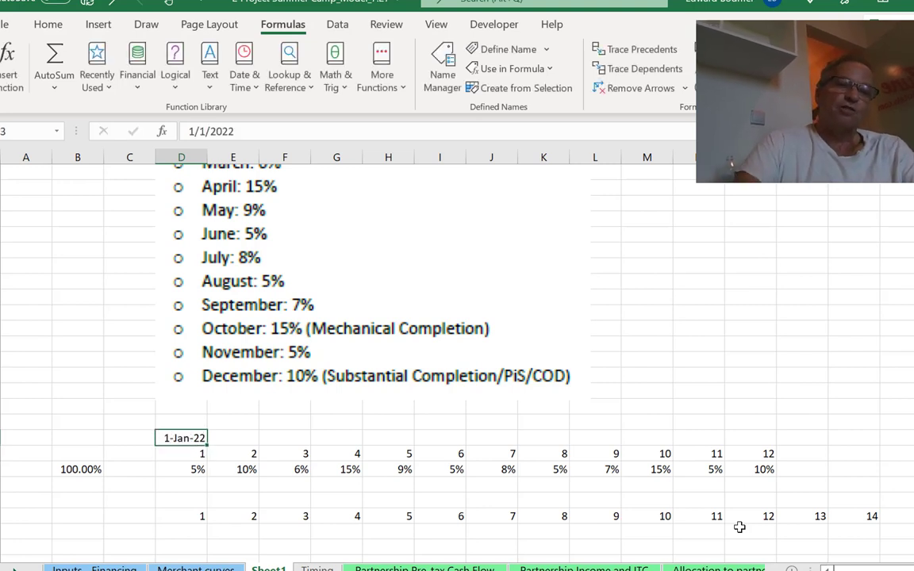
Calculate the following month's date in E23 with =EDATE(D23,1) and format it as d-mmm-yy
{"action": "key", "text": "Right"}
{"action": "type", "text": "=ed"}
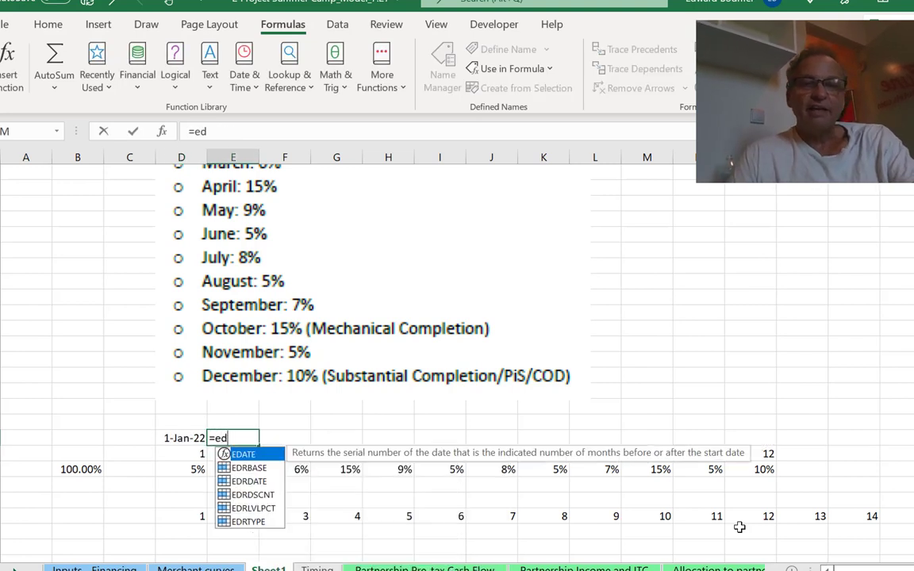
{"action": "key", "text": "Tab"}
{"action": "key", "text": "Left"}
{"action": "type", "text": ",1"}
{"action": "key", "text": "Return"}
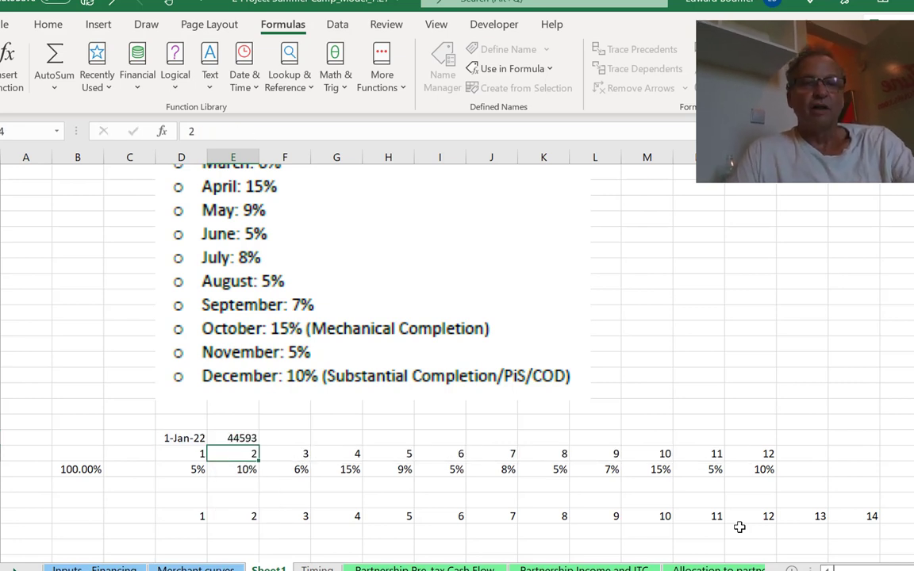
{"action": "key", "text": "Up"}
{"action": "key", "text": "ctrl+shift+3"}
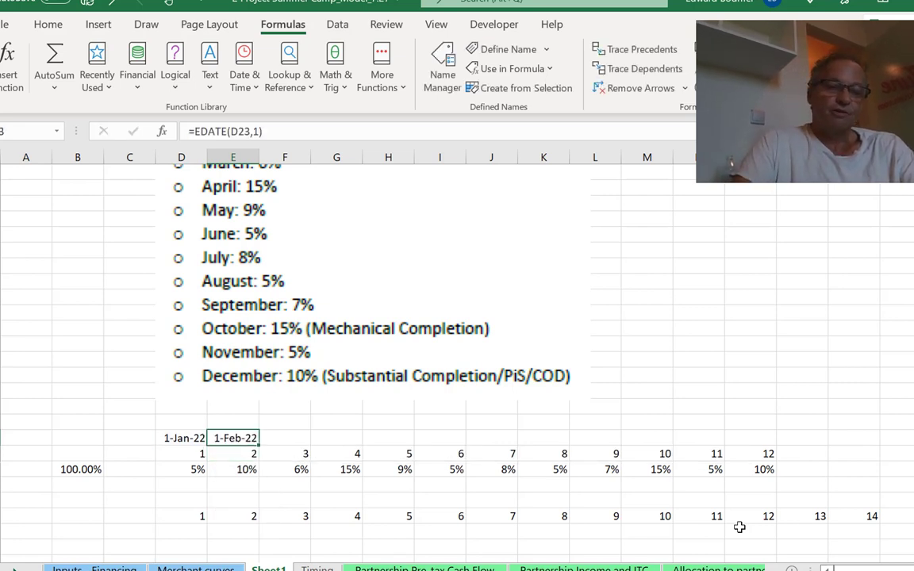
Copy the EDATE formula from E23 across through O23, above month 12
{"action": "key", "text": "shift+Right"}
{"action": "key", "text": "shift+Right"}
{"action": "key", "text": "shift+Right"}
{"action": "key", "text": "shift+Right"}
{"action": "key", "text": "shift+Right"}
{"action": "key", "text": "shift+Right"}
{"action": "key", "text": "shift+Right"}
{"action": "key", "text": "shift+Right"}
{"action": "key", "text": "shift+Right"}
{"action": "key", "text": "shift+Right"}
{"action": "key", "text": "ctrl+r"}
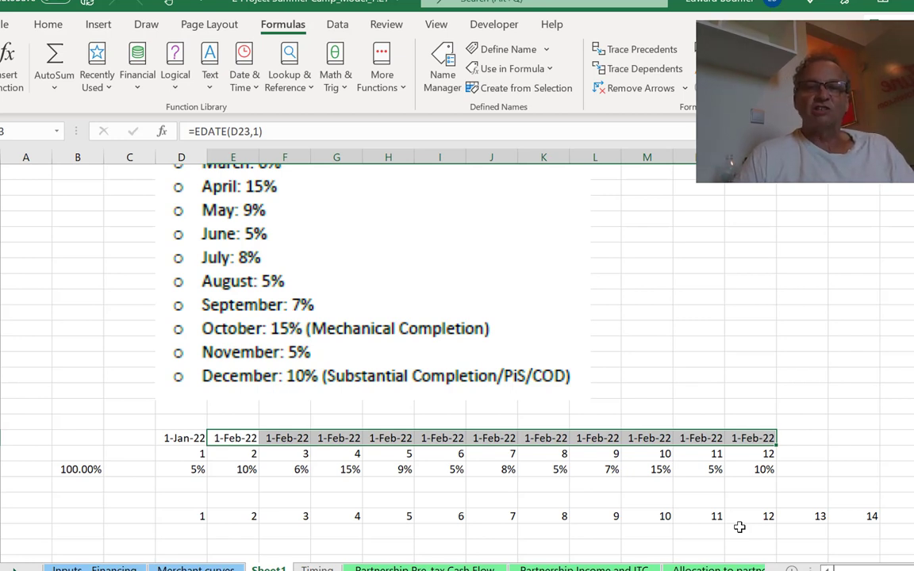
{"action": "key", "text": "Left"}
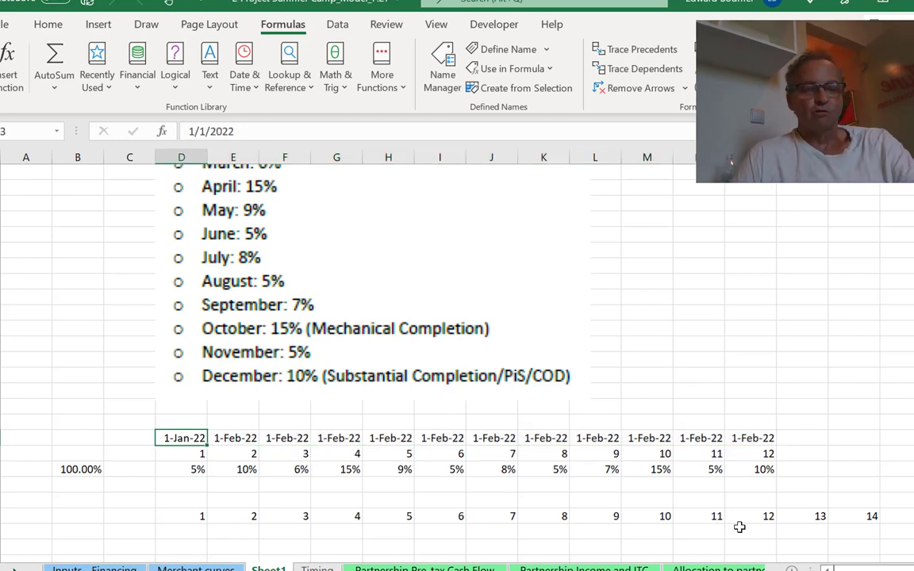
{"action": "key", "text": "Down"}
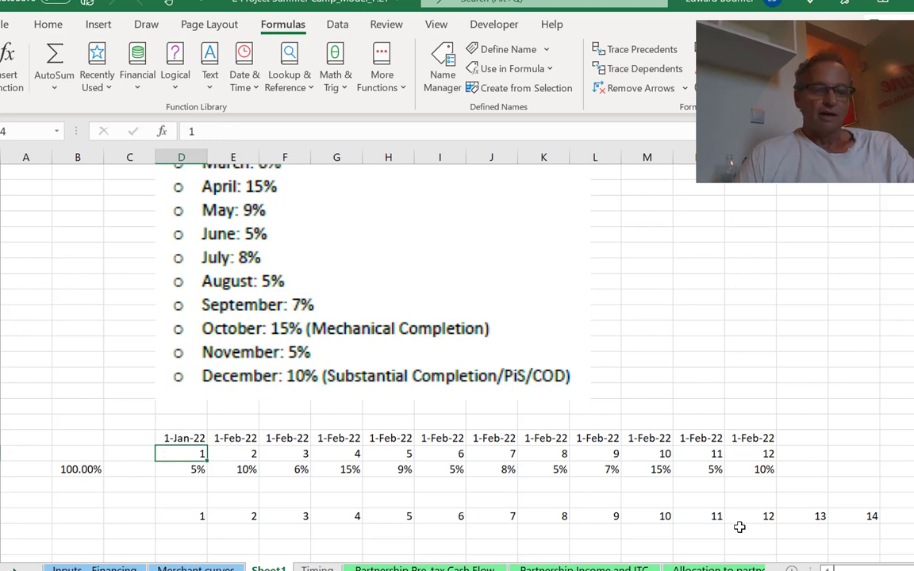
{"action": "key", "text": "ctrl+c"}
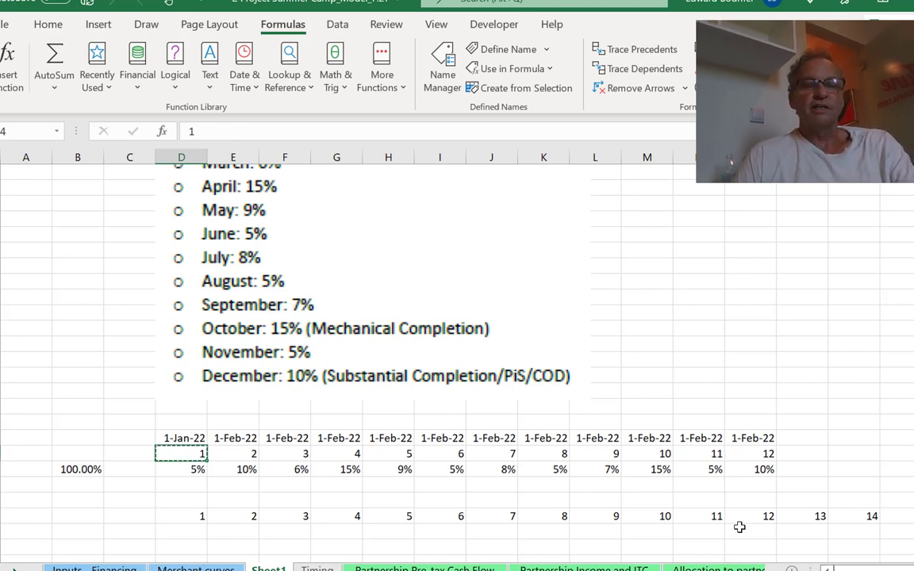
{"action": "key", "text": "Escape"}
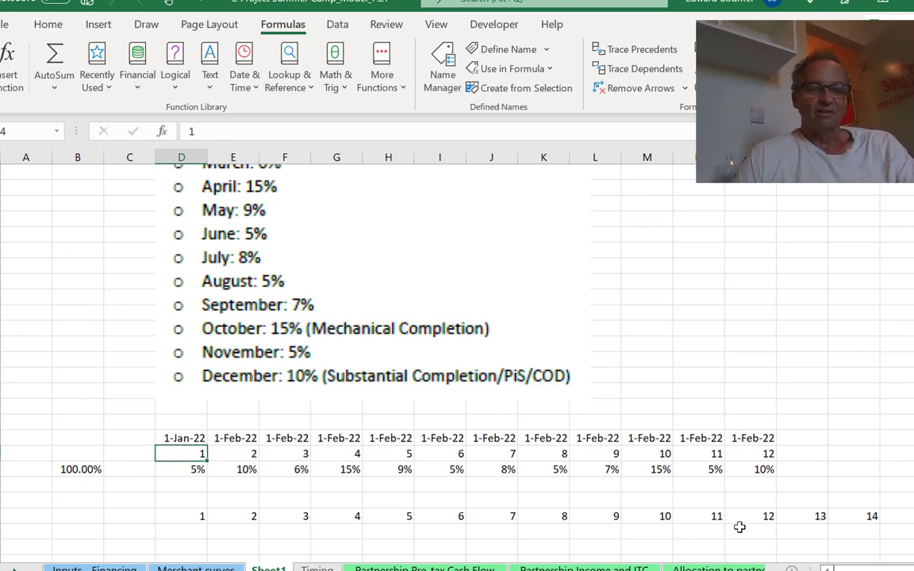
{"action": "key", "text": "shift+Right"}
{"action": "key", "text": "shift+Left"}
{"action": "key", "text": "shift+Left"}
{"action": "key", "text": "Left"}
{"action": "key", "text": "Right"}
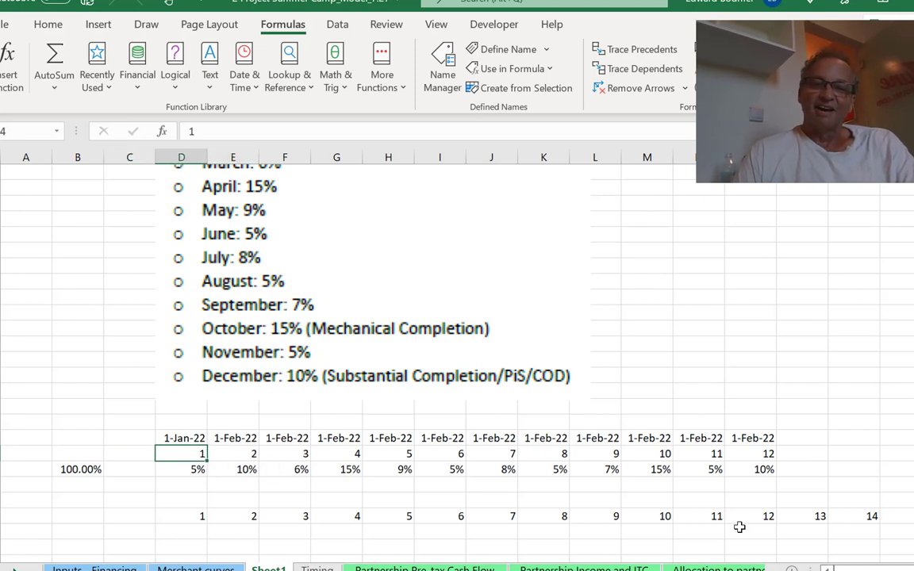
{"action": "key", "text": "ctrl+Right"}
{"action": "key", "text": "Up"}
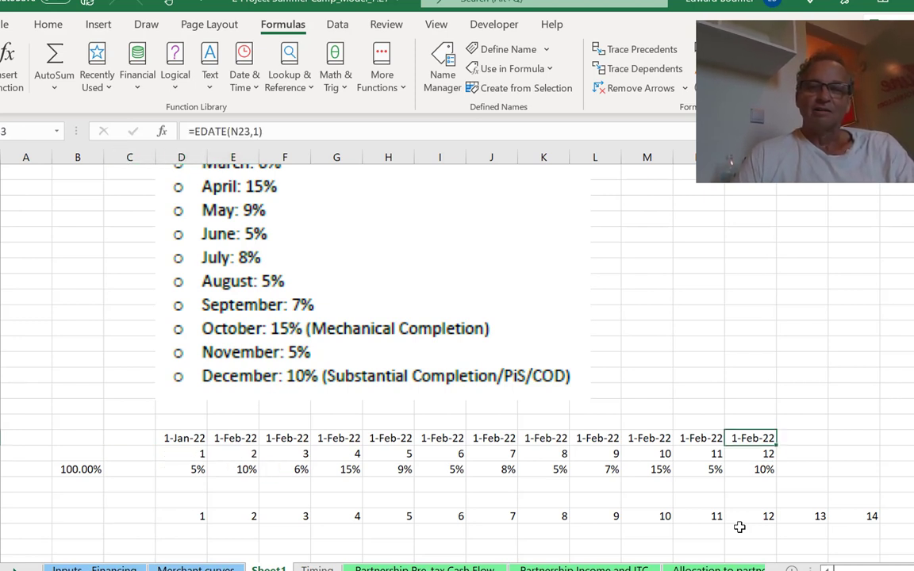
{"action": "key", "text": "Left"}
{"action": "key", "text": "Left"}
{"action": "key", "text": "Left"}
{"action": "key", "text": "Left"}
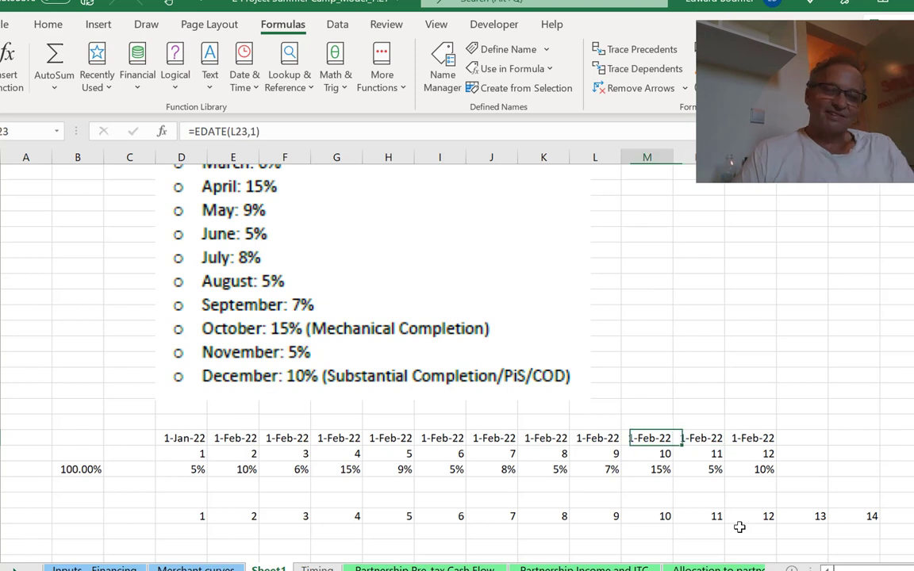
{"action": "key", "text": "Down"}
{"action": "key", "text": "Down"}
{"action": "key", "text": "Down"}
{"action": "key", "text": "Down"}
{"action": "key", "text": "Down"}
{"action": "key", "text": "Down"}
{"action": "key", "text": "Down"}
{"action": "key", "text": "Down"}
{"action": "key", "text": "Down"}
{"action": "key", "text": "Down"}
{"action": "key", "text": "Up"}
{"action": "key", "text": "Up"}
{"action": "key", "text": "Up"}
{"action": "key", "text": "Up"}
{"action": "key", "text": "Up"}
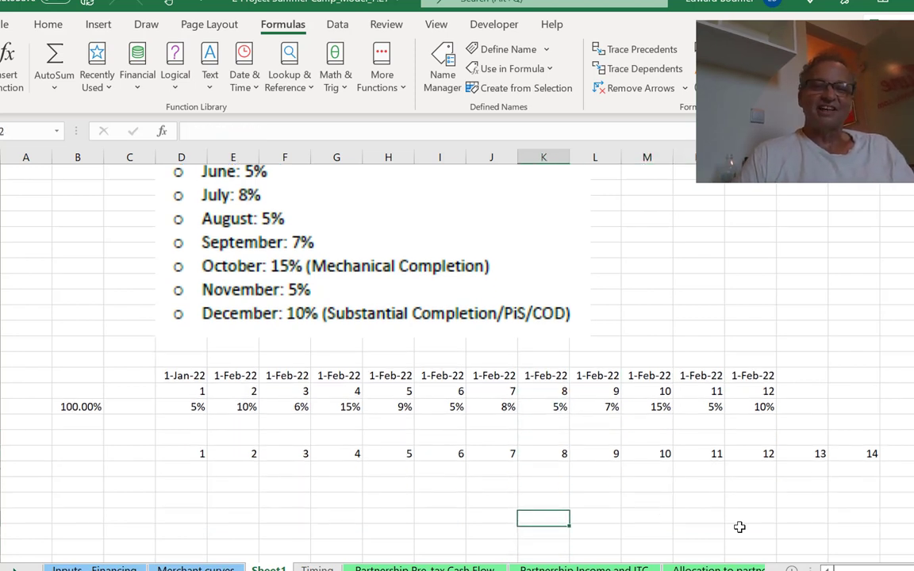
Insert a blank row at row 28, directly above the 1-to-14 month counter
{"action": "key", "text": "Left"}
{"action": "key", "text": "Left"}
{"action": "key", "text": "Left"}
{"action": "key", "text": "Left"}
{"action": "key", "text": "Left"}
{"action": "key", "text": "Left"}
{"action": "key", "text": "Left"}
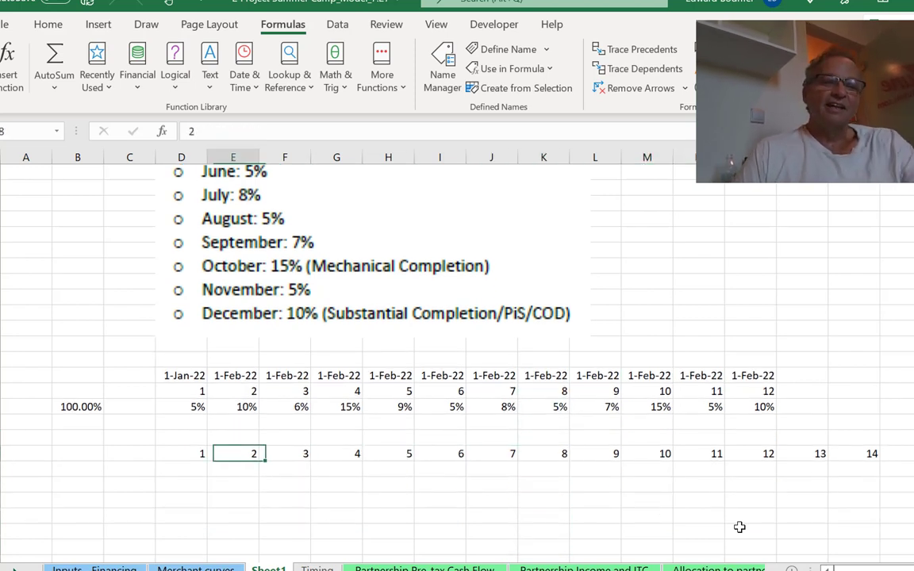
{"action": "key", "text": "shift+space"}
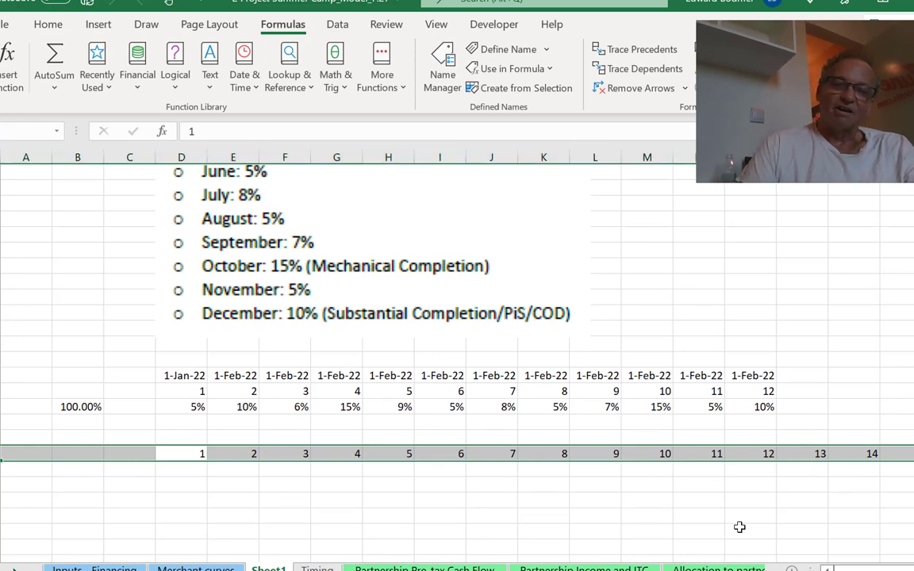
{"action": "key", "text": "ctrl+plus"}
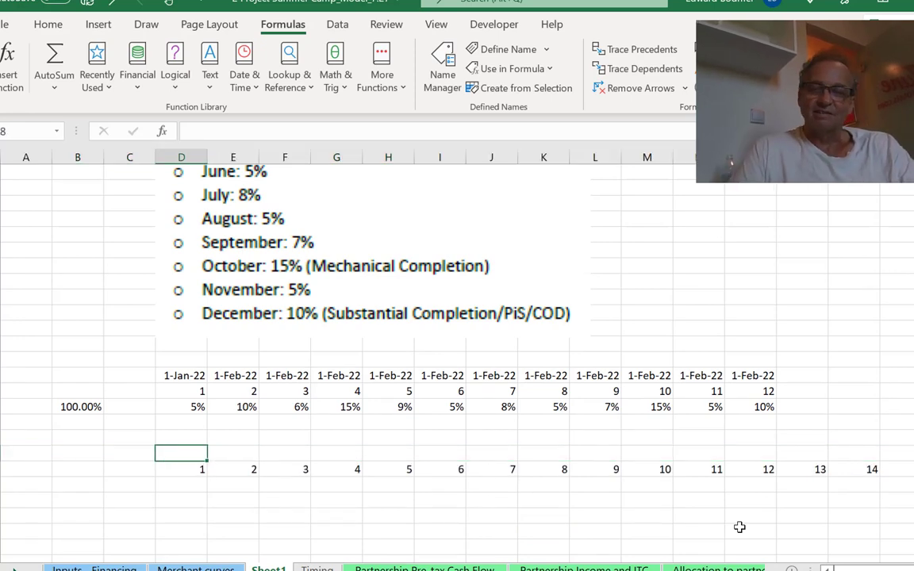
Enter the start date 1/1/2022 in D28 above the second counter and format it as d-mmm-yy
{"action": "type", "text": "1/1"}
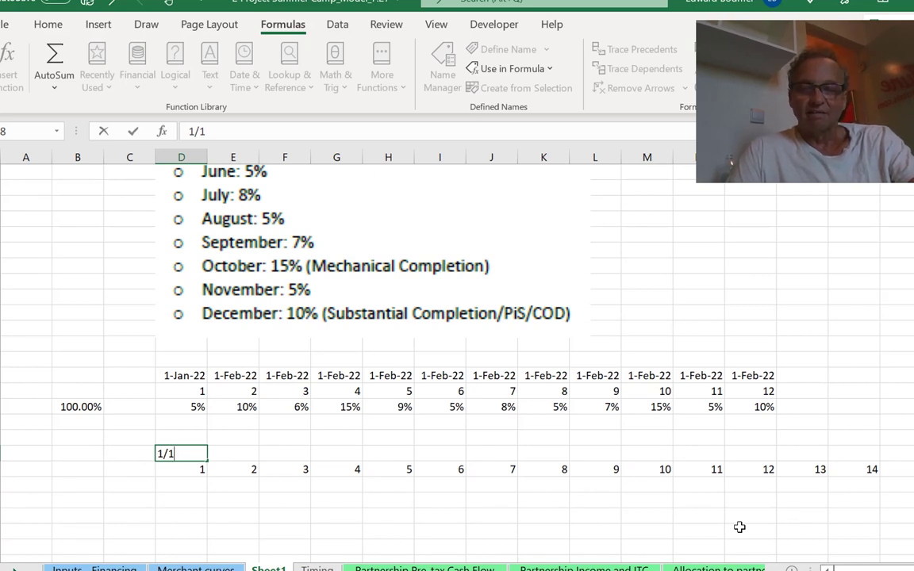
{"action": "type", "text": "/2-2"}
{"action": "key", "text": "BackSpace"}
{"action": "type", "text": "-2"}
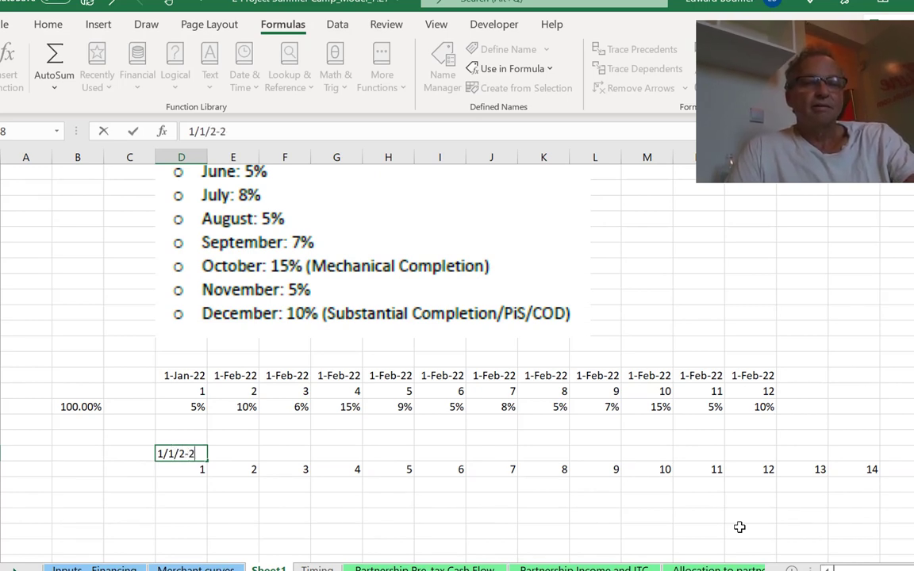
{"action": "key", "text": "BackSpace"}
{"action": "key", "text": "BackSpace"}
{"action": "type", "text": "022"}
{"action": "key", "text": "Return"}
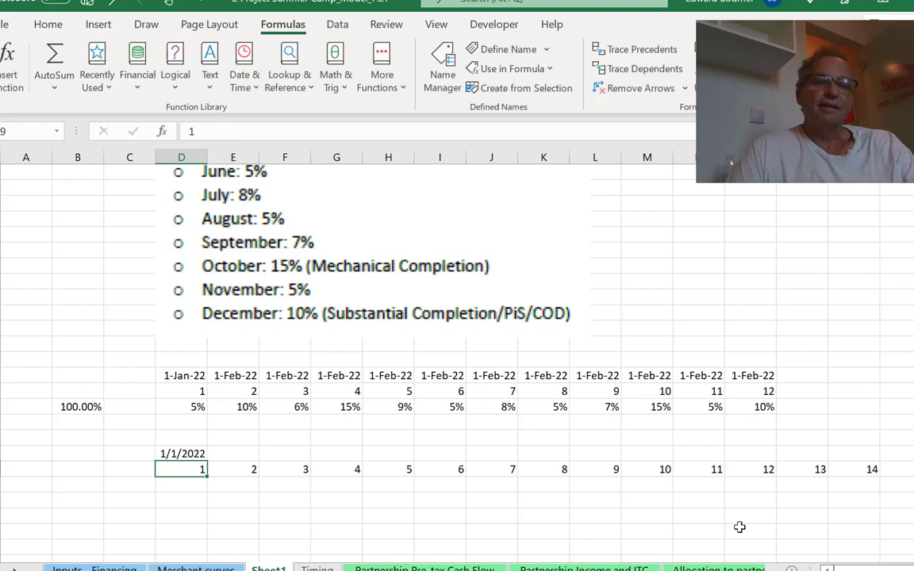
{"action": "key", "text": "Up"}
{"action": "key", "text": "ctrl+shift+3"}
{"action": "key", "text": "Right"}
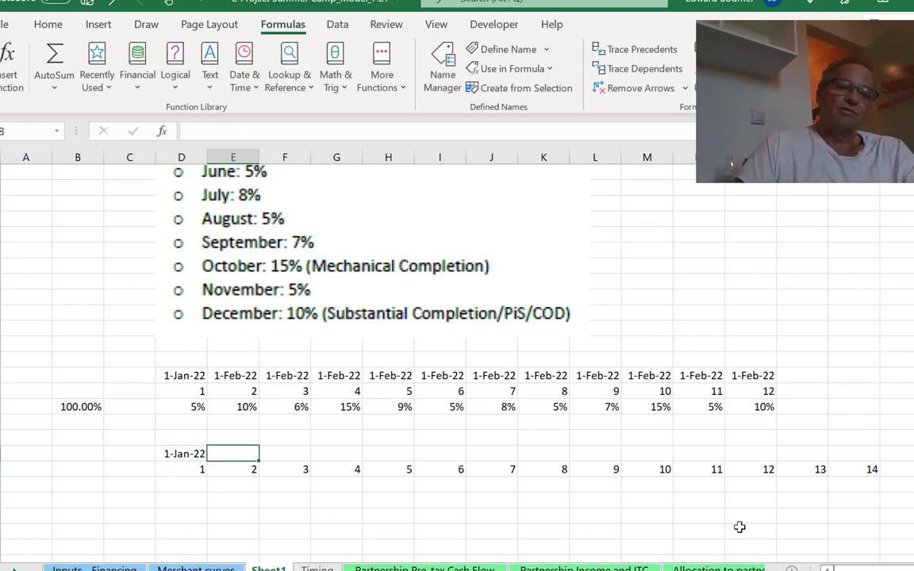
{"action": "type", "text": "-"}
{"action": "key", "text": "BackSpace"}
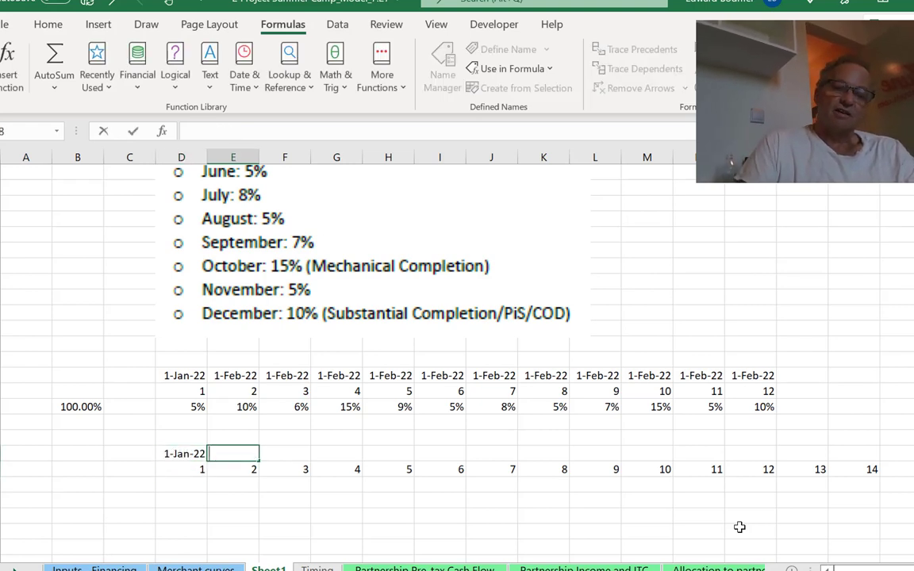
{"action": "type", "text": "="}
{"action": "key", "text": "Left"}
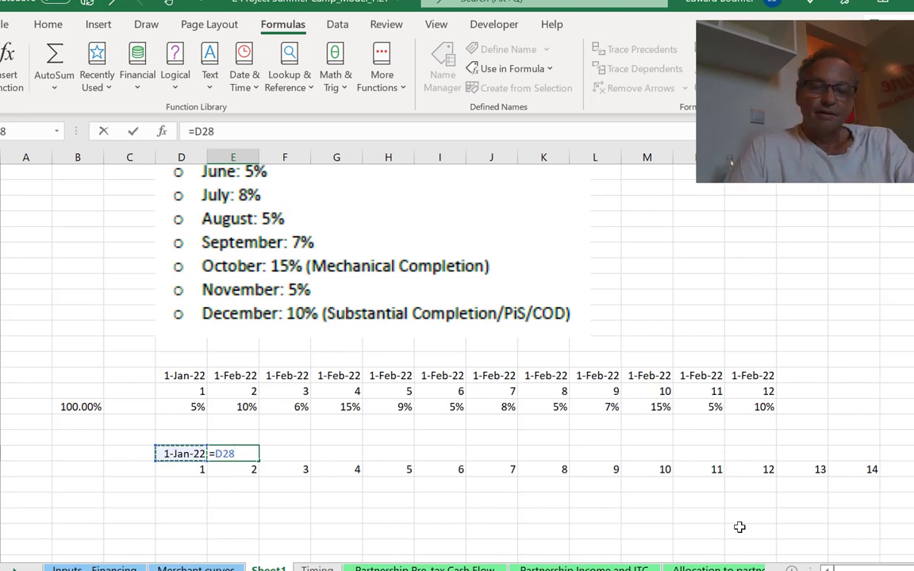
{"action": "key", "text": "Escape"}
Calculate the second period's date in E28 with =EDATE(D28,2) and format it as d-mmm-yy
{"action": "type", "text": "=ed"}
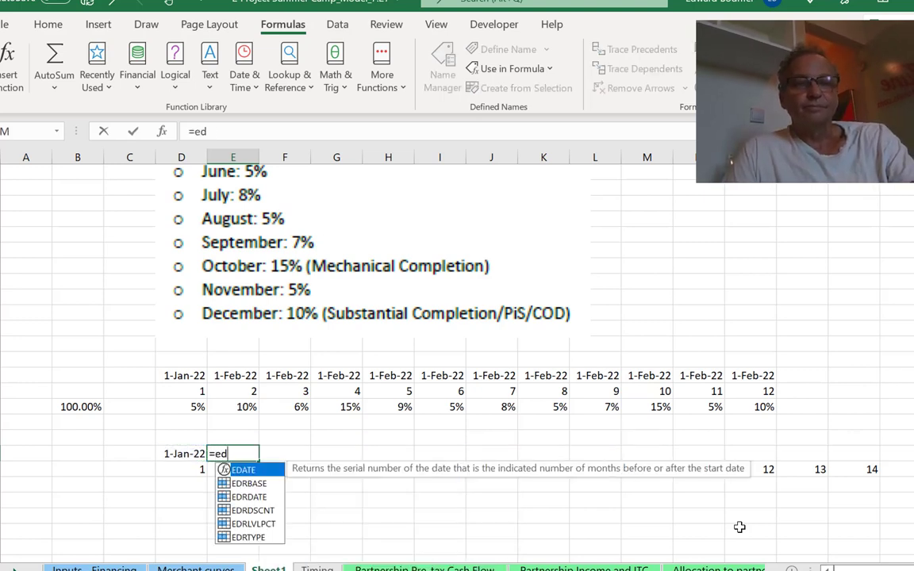
{"action": "key", "text": "Tab"}
{"action": "key", "text": "Left"}
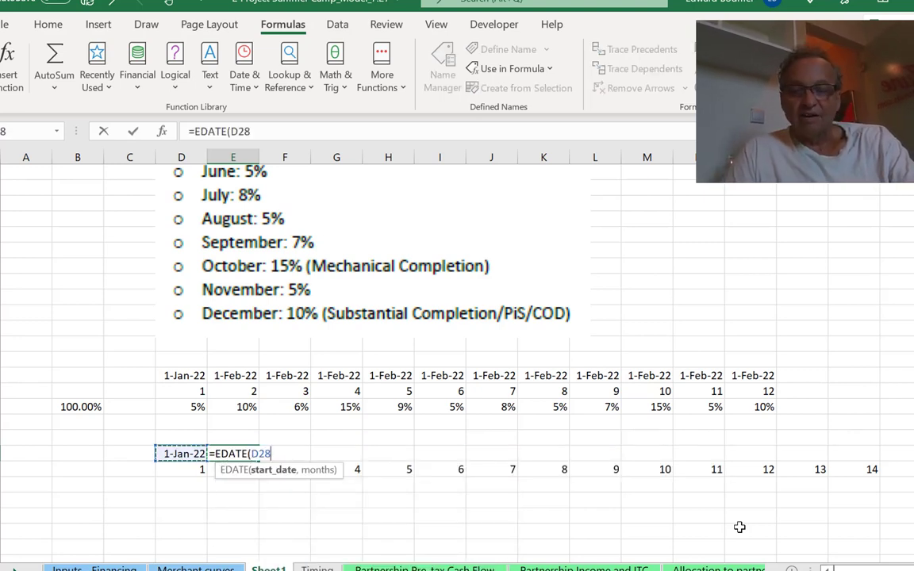
{"action": "type", "text": ","}
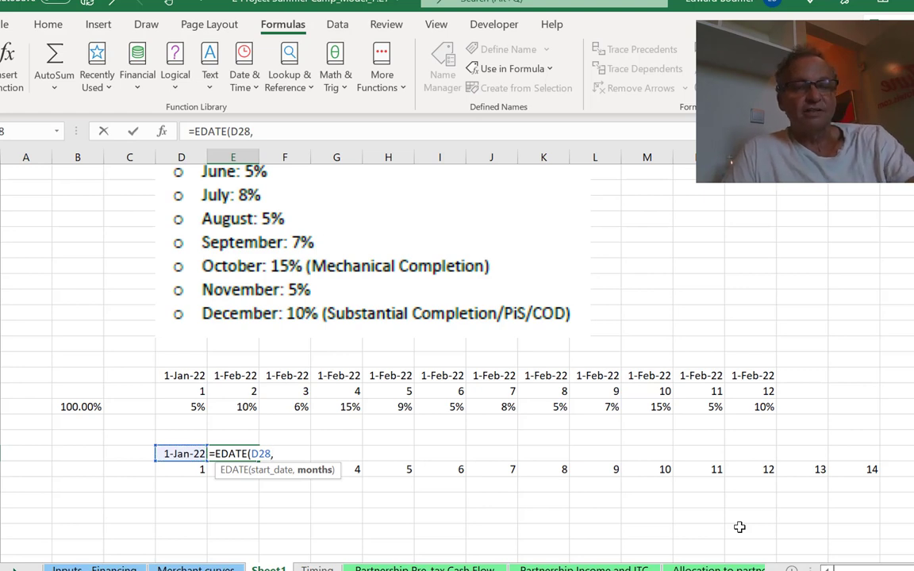
{"action": "type", "text": "2"}
{"action": "key", "text": "Return"}
{"action": "key", "text": "Up"}
{"action": "key", "text": "ctrl+shift+3"}
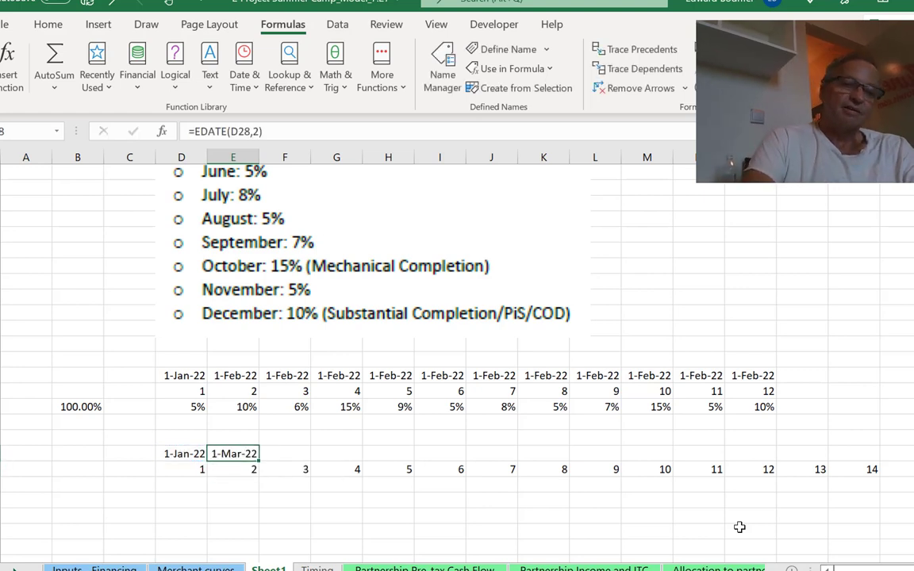
Copy the two-month EDATE formula from E28 across through O28, above counter 12
{"action": "key", "text": "shift+Right"}
{"action": "key", "text": "shift+Right"}
{"action": "key", "text": "shift+Right"}
{"action": "key", "text": "shift+Right"}
{"action": "key", "text": "shift+Right"}
{"action": "key", "text": "shift+Right"}
{"action": "key", "text": "shift+Right"}
{"action": "key", "text": "shift+Right"}
{"action": "key", "text": "shift+Right"}
{"action": "key", "text": "shift+Right"}
{"action": "key", "text": "ctrl+r"}
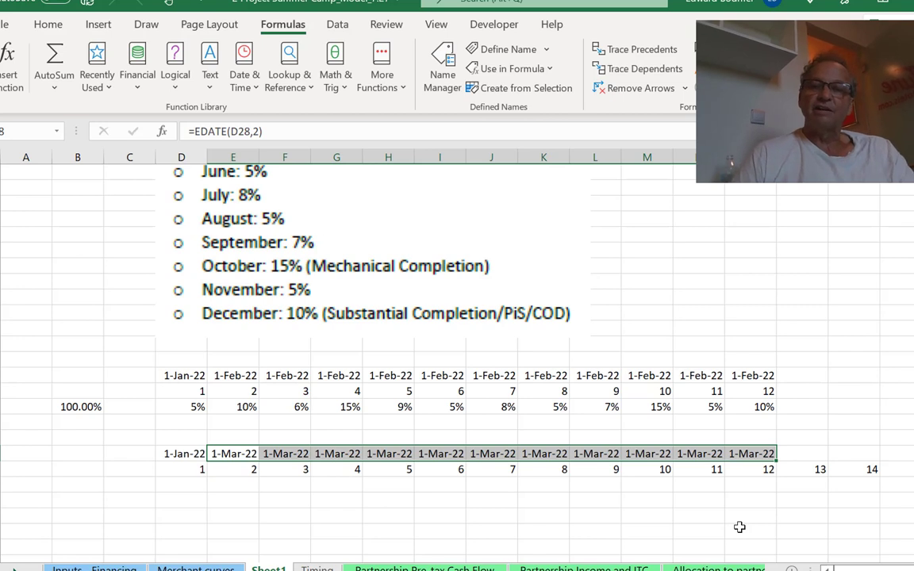
Extend the EDATE formula from O28 three more columns through R28
{"action": "key", "text": "Right"}
{"action": "key", "text": "Right"}
{"action": "key", "text": "Right"}
{"action": "key", "text": "Right"}
{"action": "key", "text": "Right"}
{"action": "key", "text": "Right"}
{"action": "key", "text": "Right"}
{"action": "key", "text": "Right"}
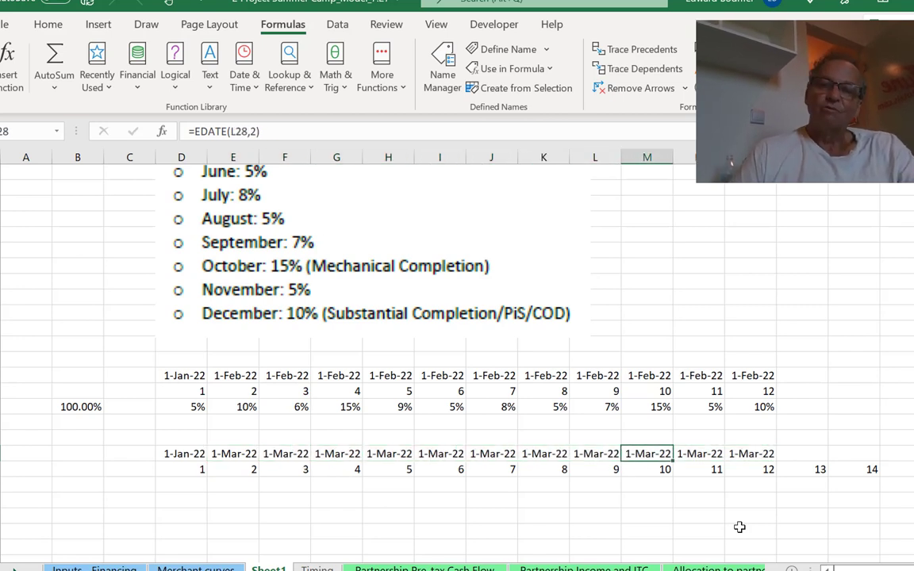
{"action": "key", "text": "Right"}
{"action": "key", "text": "Right"}
{"action": "key", "text": "shift+Right"}
{"action": "key", "text": "shift+Right"}
{"action": "key", "text": "shift+Right"}
{"action": "key", "text": "ctrl+r"}
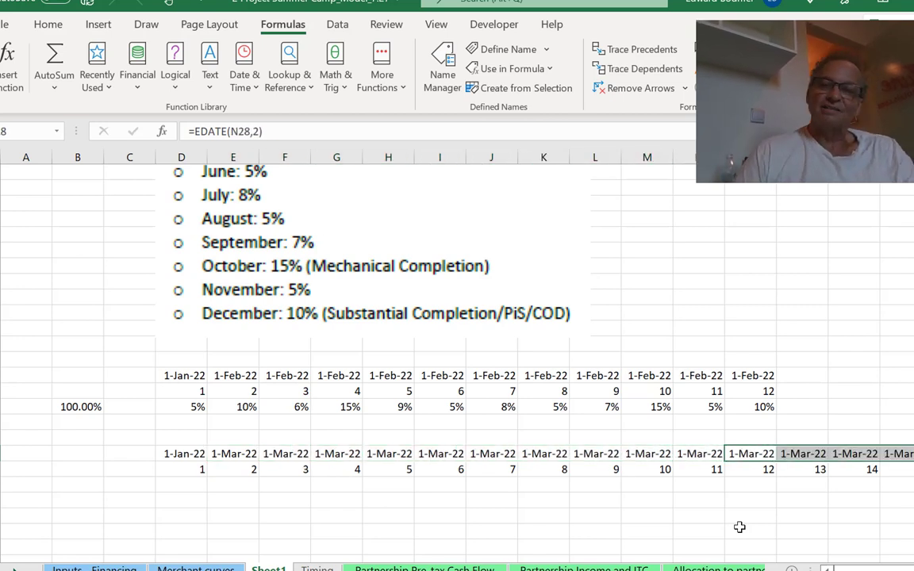
Recalculate the workbook so both EDATE rows update
{"action": "key", "text": "Down"}
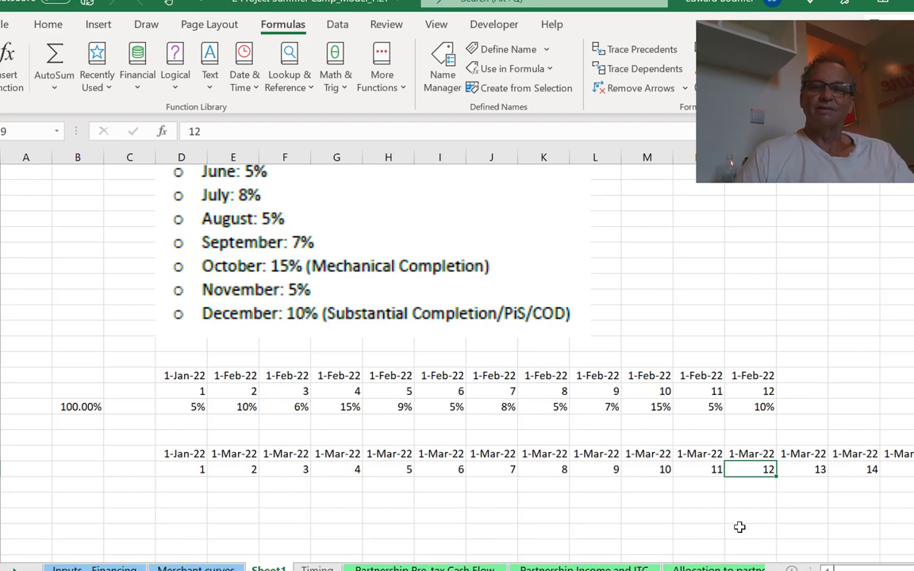
{"action": "key", "text": "Down"}
{"action": "key", "text": "Down"}
{"action": "key", "text": "Down"}
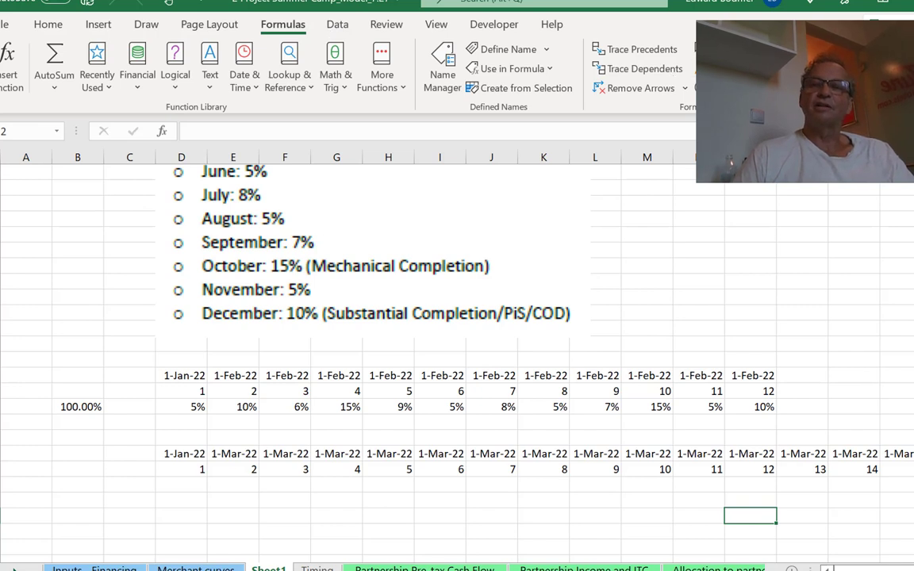
{"action": "key", "text": "F9"}
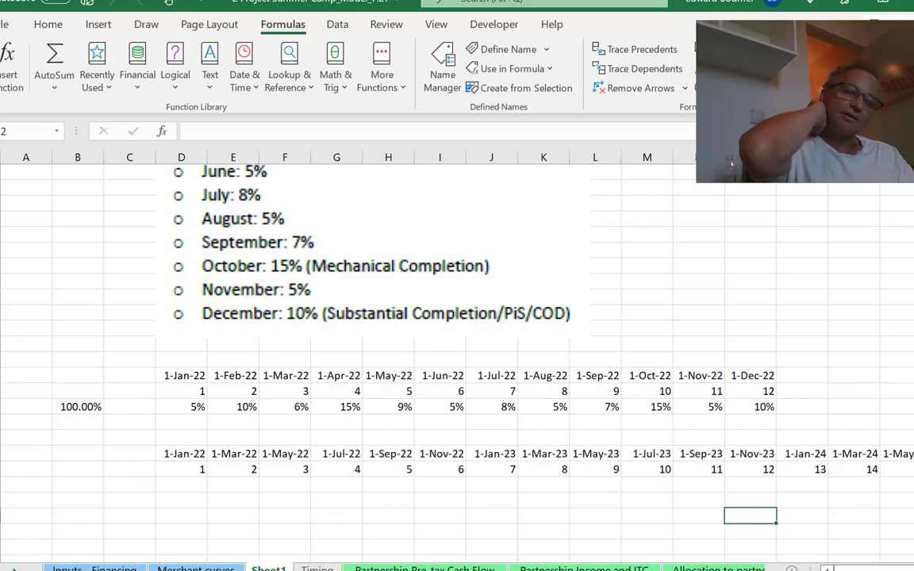
{"action": "left_click", "coordinate": [698, 484]}
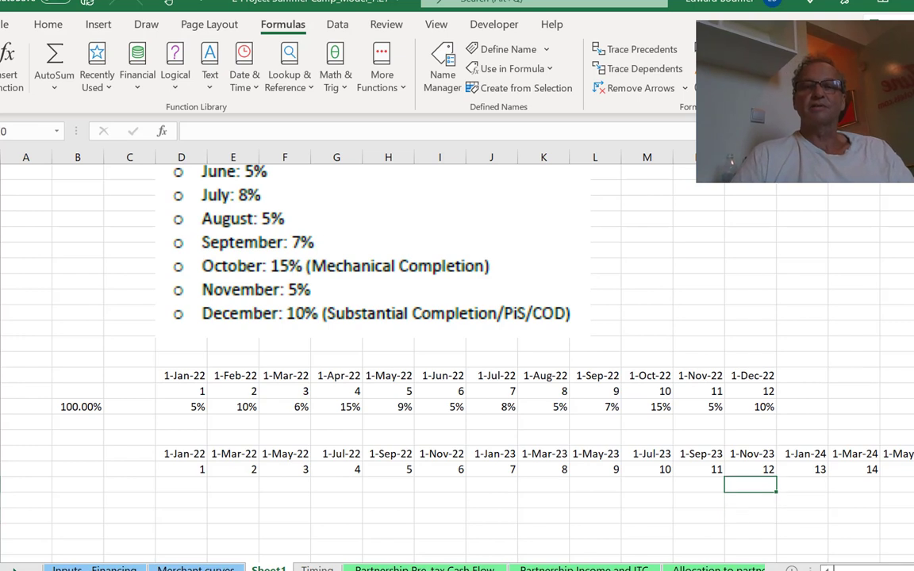
{"action": "key", "text": "Left"}
{"action": "key", "text": "Left"}
{"action": "key", "text": "Left"}
{"action": "key", "text": "Left"}
{"action": "key", "text": "Left"}
{"action": "key", "text": "Left"}
{"action": "key", "text": "Left"}
{"action": "key", "text": "Left"}
{"action": "key", "text": "Left"}
{"action": "key", "text": "Left"}
{"action": "key", "text": "Left"}
{"action": "key", "text": "Right"}
{"action": "key", "text": "Right"}
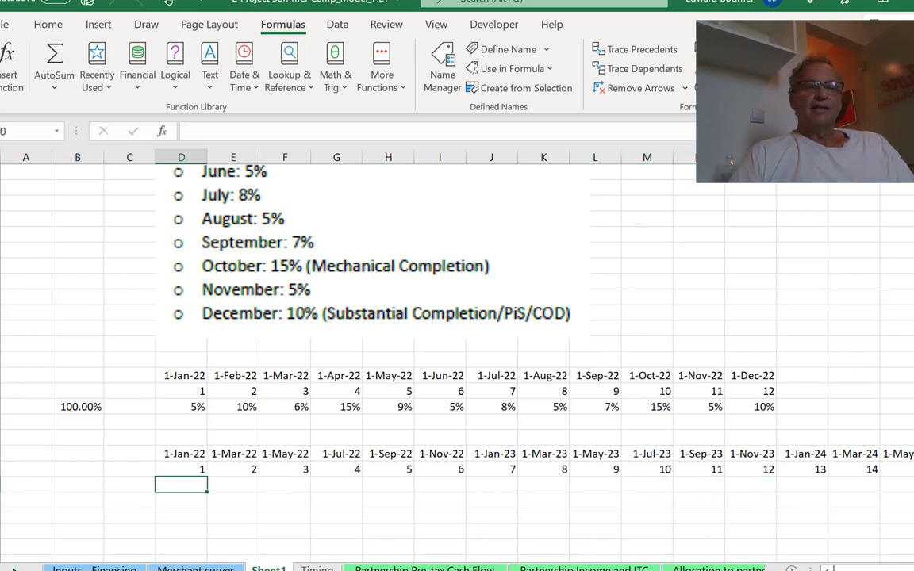
{"action": "key", "text": "Up"}
{"action": "key", "text": "Down"}
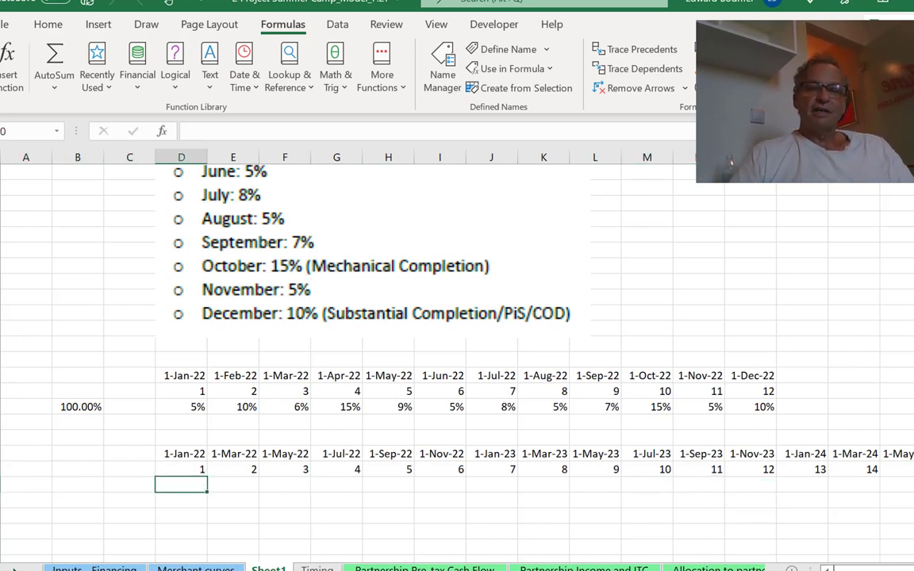
{"action": "key", "text": "Up"}
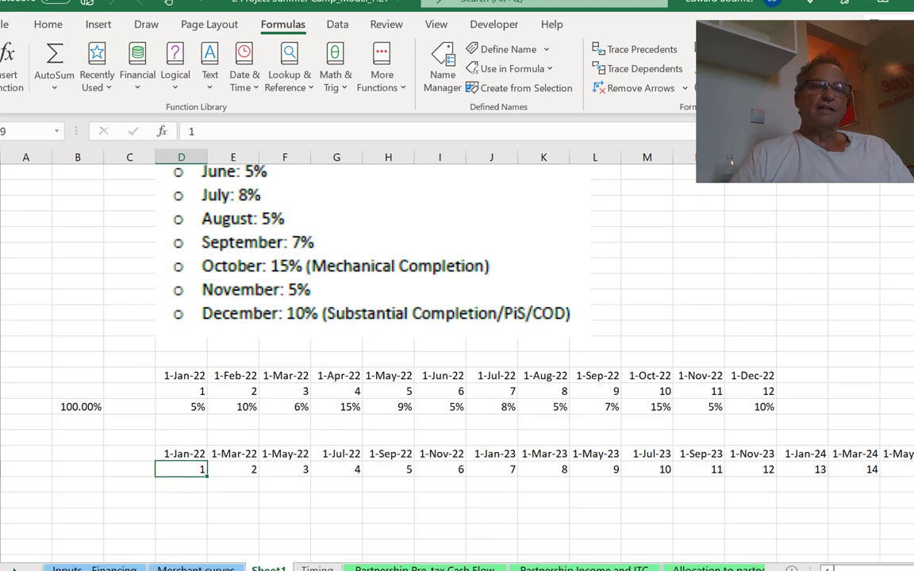
{"action": "key", "text": "Down"}
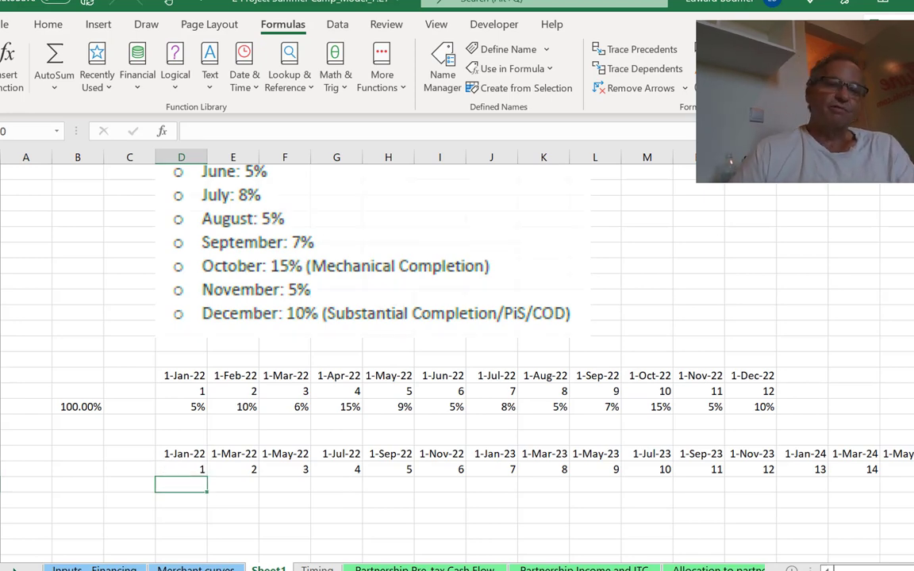
On the Inputs - Partnership sheet, right-align the USD '000 heading in E16 above the construction costs
{"action": "key", "text": "ctrl+Page_Up"}
{"action": "key", "text": "ctrl+Page_Up"}
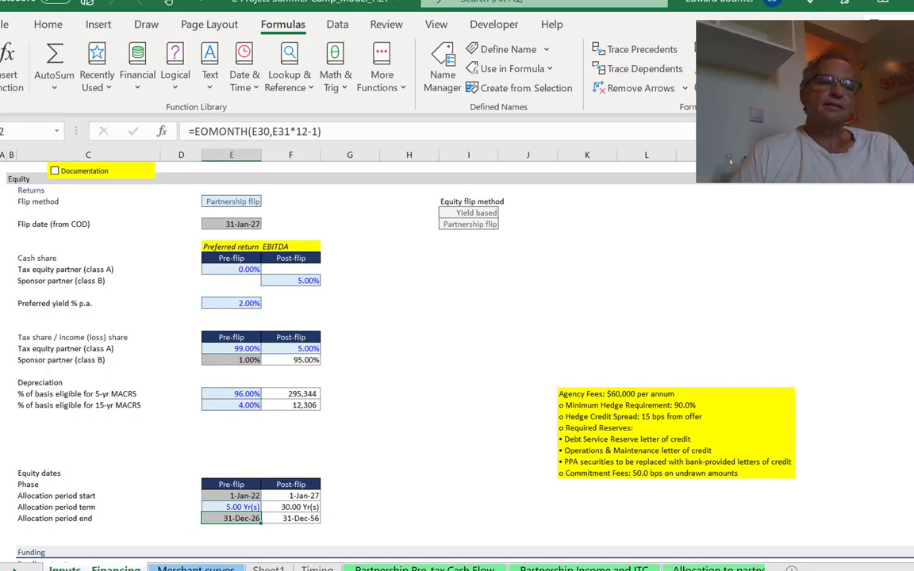
{"action": "key", "text": "ctrl+Page_Up"}
{"action": "key", "text": "ctrl+Page_Up"}
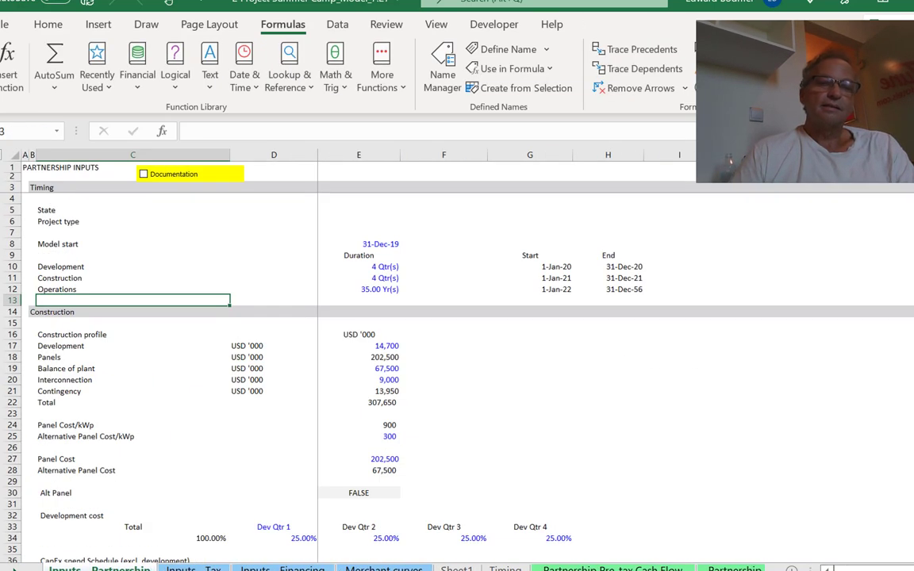
{"action": "key", "text": "Down"}
{"action": "key", "text": "Down"}
{"action": "key", "text": "Down"}
{"action": "key", "text": "Down"}
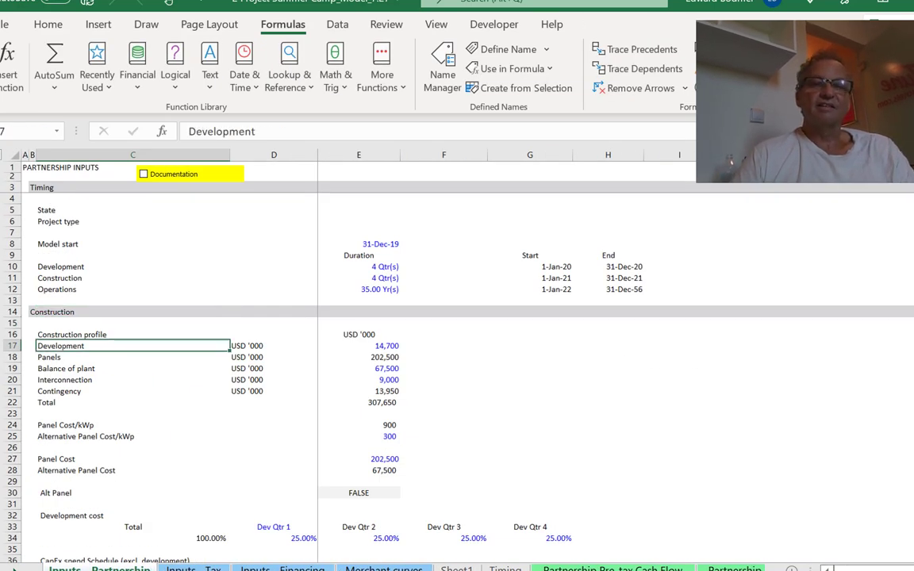
{"action": "key", "text": "Right"}
{"action": "key", "text": "Right"}
{"action": "key", "text": "Up"}
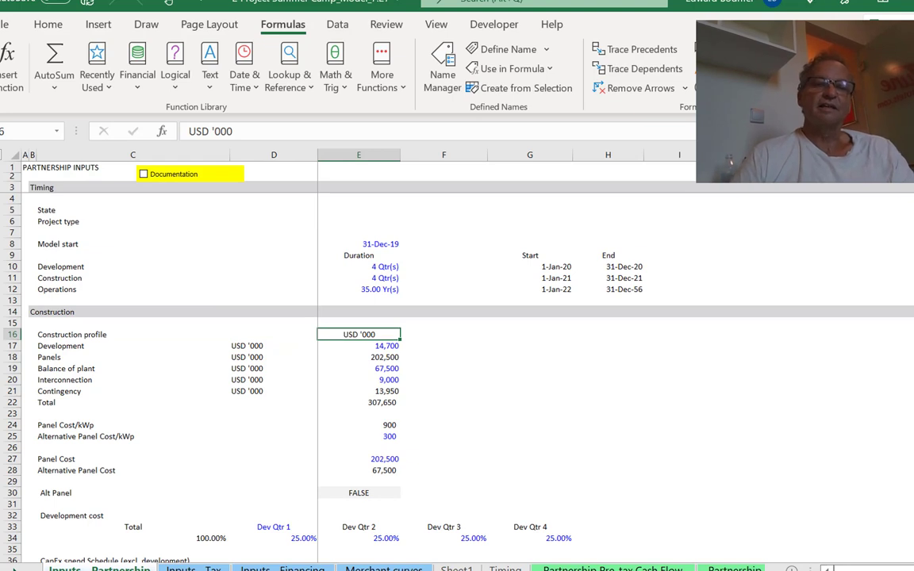
{"action": "left_click", "coordinate": [45, 32]}
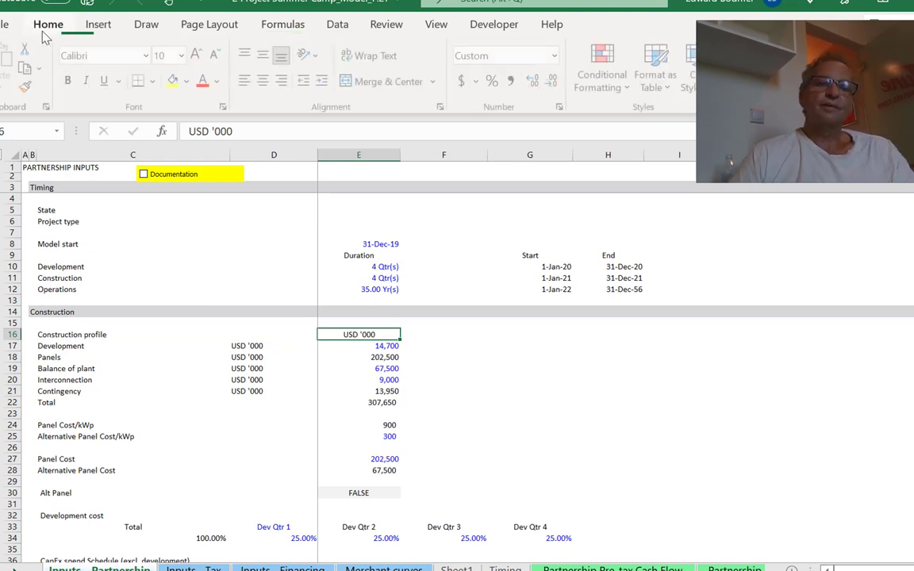
{"action": "left_click", "coordinate": [283, 81]}
{"action": "left_click", "coordinate": [347, 420]}
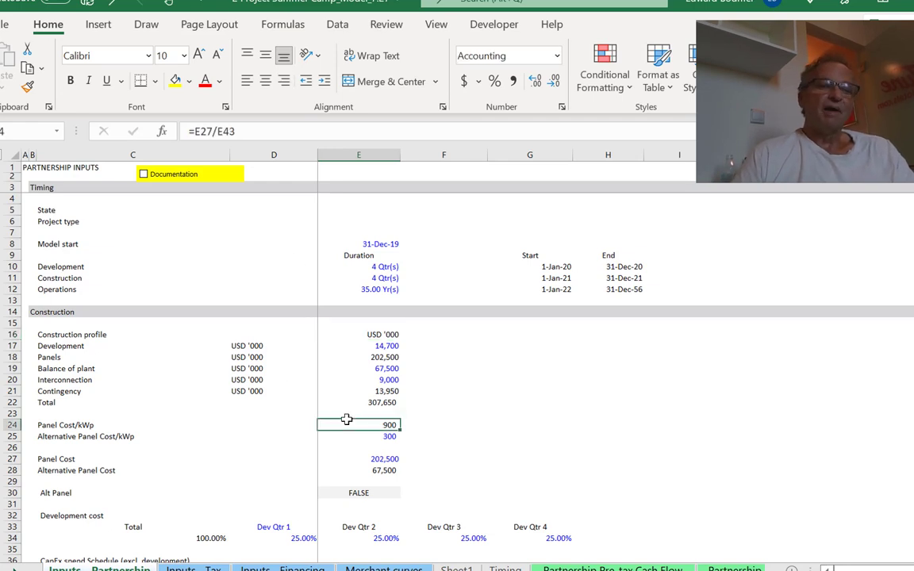
Examine the construction cost and panel cost inputs in column E
{"action": "key", "text": "Down"}
{"action": "key", "text": "Down"}
{"action": "key", "text": "Down"}
{"action": "key", "text": "Up"}
{"action": "key", "text": "Up"}
{"action": "key", "text": "Up"}
{"action": "key", "text": "Up"}
{"action": "key", "text": "Up"}
{"action": "key", "text": "Up"}
{"action": "key", "text": "Up"}
{"action": "key", "text": "Up"}
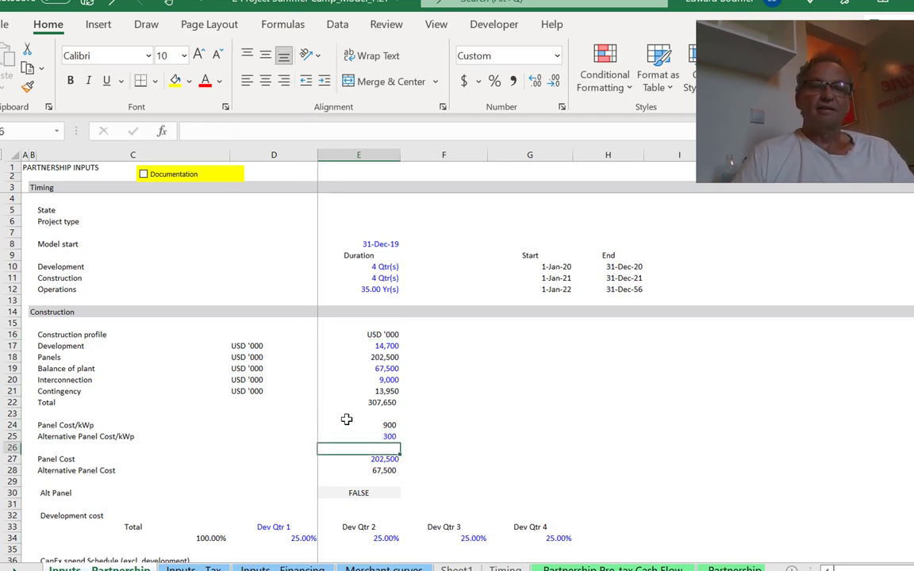
{"action": "key", "text": "Up"}
{"action": "key", "text": "Up"}
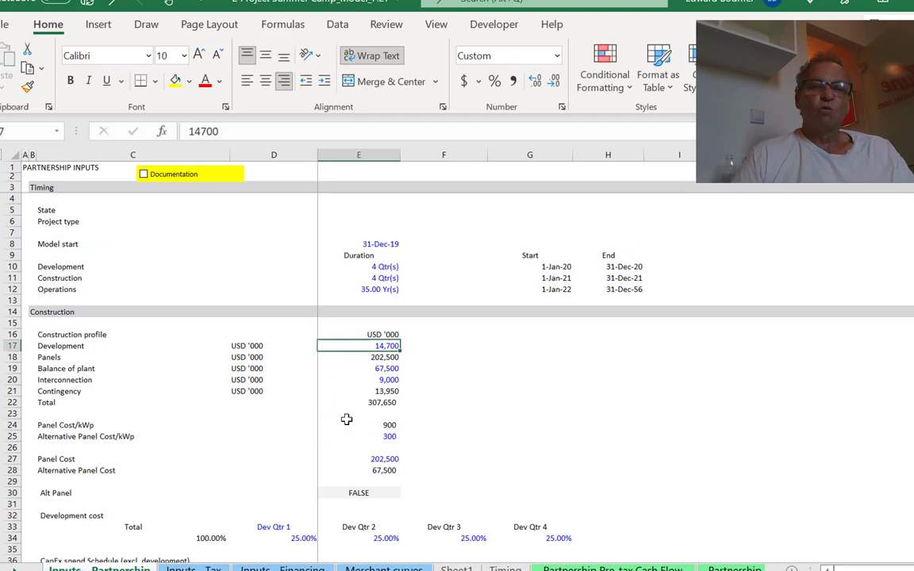
Rename the Development cost label in C32 as Development S-curve
{"action": "key", "text": "Down"}
{"action": "key", "text": "Down"}
{"action": "key", "text": "Down"}
{"action": "key", "text": "Down"}
{"action": "key", "text": "Down"}
{"action": "key", "text": "Down"}
{"action": "key", "text": "Down"}
{"action": "key", "text": "Down"}
{"action": "key", "text": "Down"}
{"action": "key", "text": "Down"}
{"action": "key", "text": "Down"}
{"action": "key", "text": "Down"}
{"action": "key", "text": "Down"}
{"action": "key", "text": "Down"}
{"action": "key", "text": "Down"}
{"action": "key", "text": "Down"}
{"action": "key", "text": "Down"}
{"action": "key", "text": "Down"}
{"action": "key", "text": "Down"}
{"action": "key", "text": "Up"}
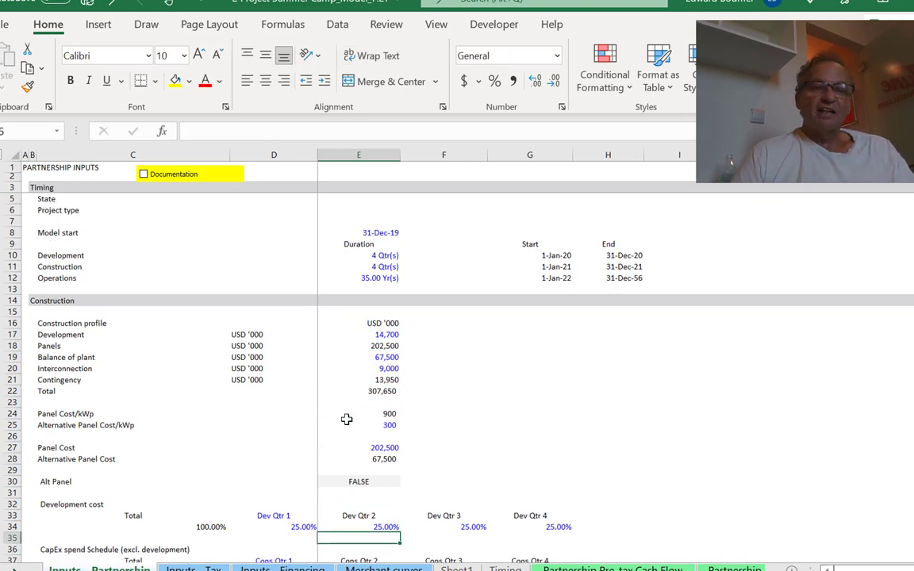
{"action": "key", "text": "Up"}
{"action": "key", "text": "Left"}
{"action": "key", "text": "Left"}
{"action": "key", "text": "Left"}
{"action": "key", "text": "Up"}
{"action": "key", "text": "Up"}
{"action": "key", "text": "F2"}
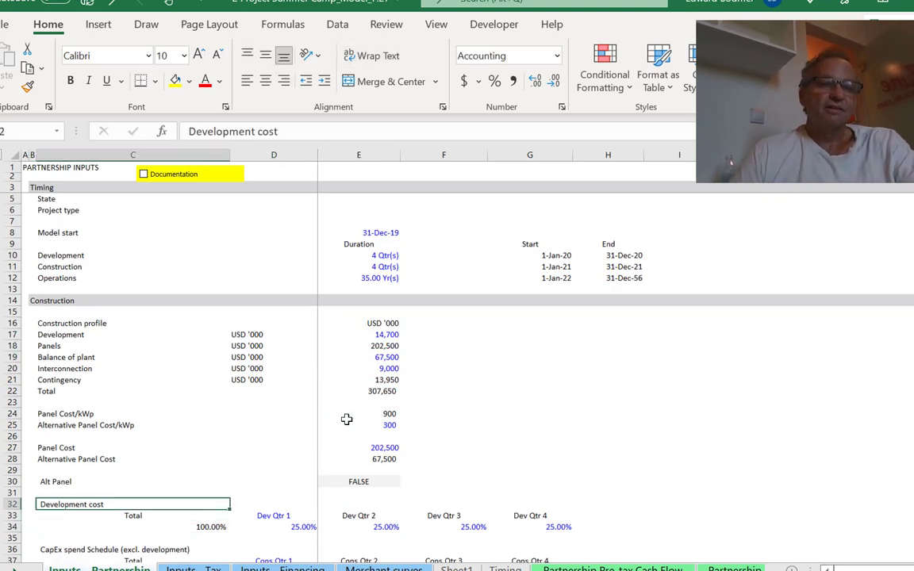
{"action": "key", "text": "BackSpace"}
{"action": "key", "text": "BackSpace"}
{"action": "key", "text": "BackSpace"}
{"action": "key", "text": "BackSpace"}
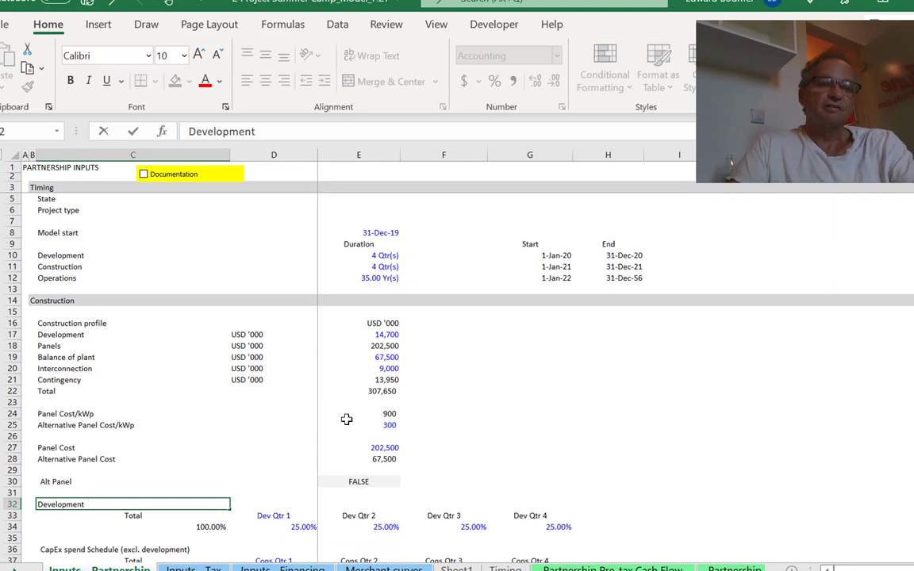
{"action": "type", "text": "S-cu"}
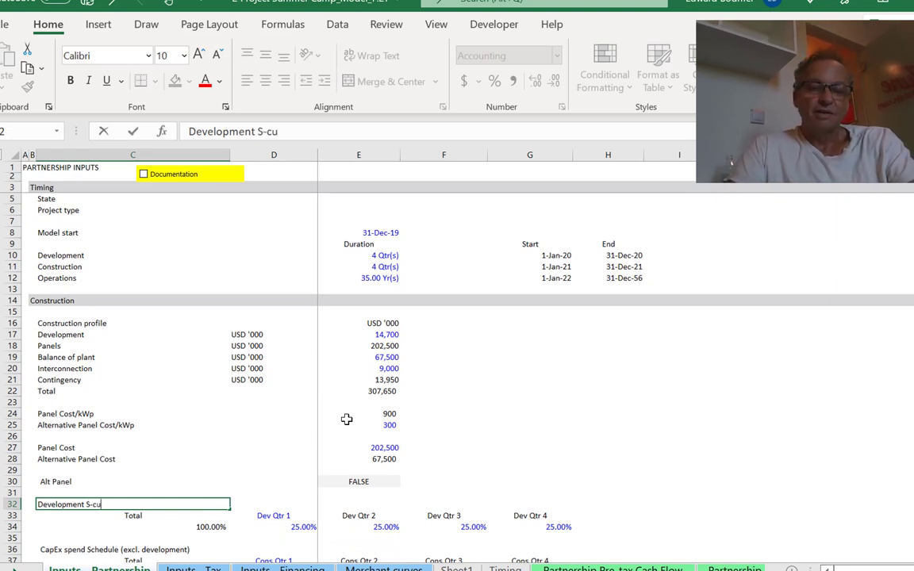
{"action": "type", "text": "e"}
{"action": "key", "text": "Return"}
{"action": "key", "text": "Down"}
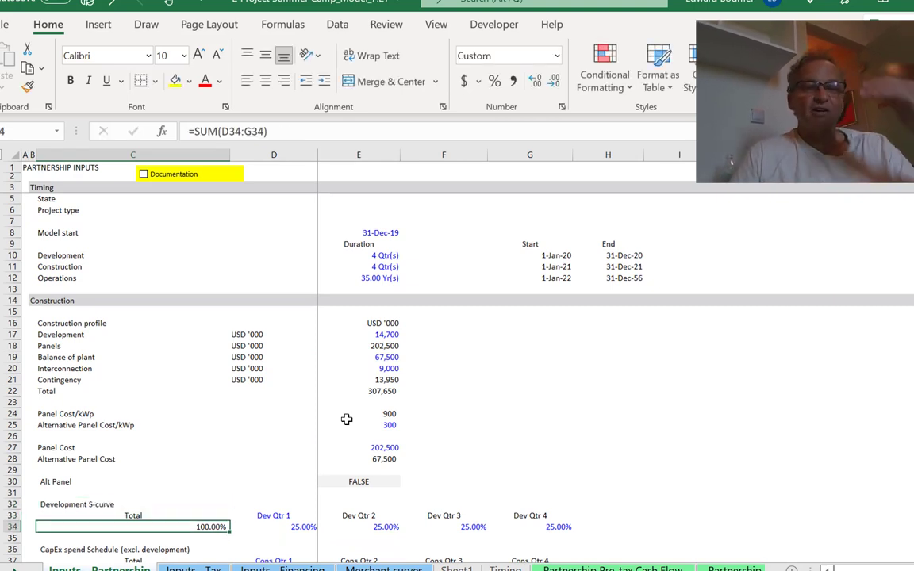
Move the development quarter totals and percentages from C33:G34 to D32:H33, beside the Development S-curve label
{"action": "key", "text": "Up"}
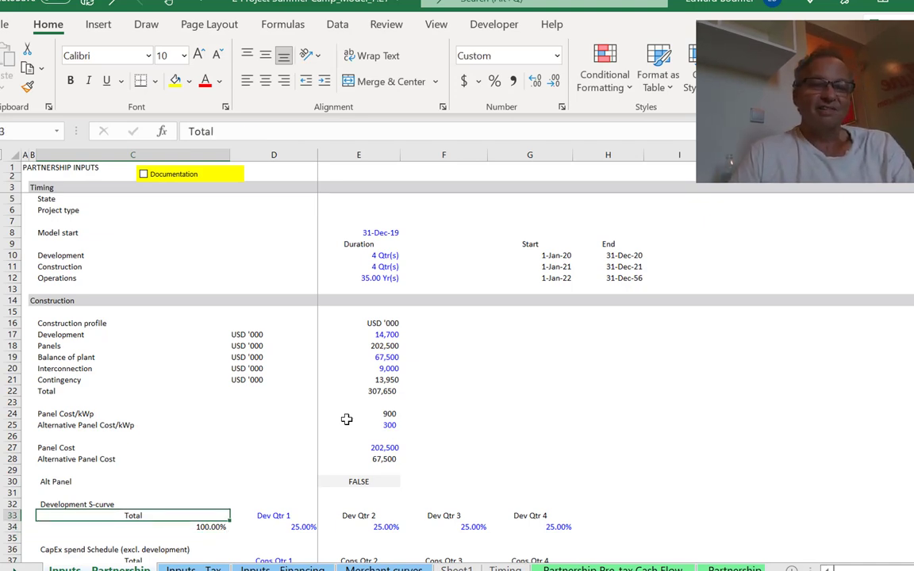
{"action": "key", "text": "shift+Down"}
{"action": "key", "text": "shift+Right"}
{"action": "key", "text": "shift+Right"}
{"action": "key", "text": "shift+Right"}
{"action": "key", "text": "shift+Right"}
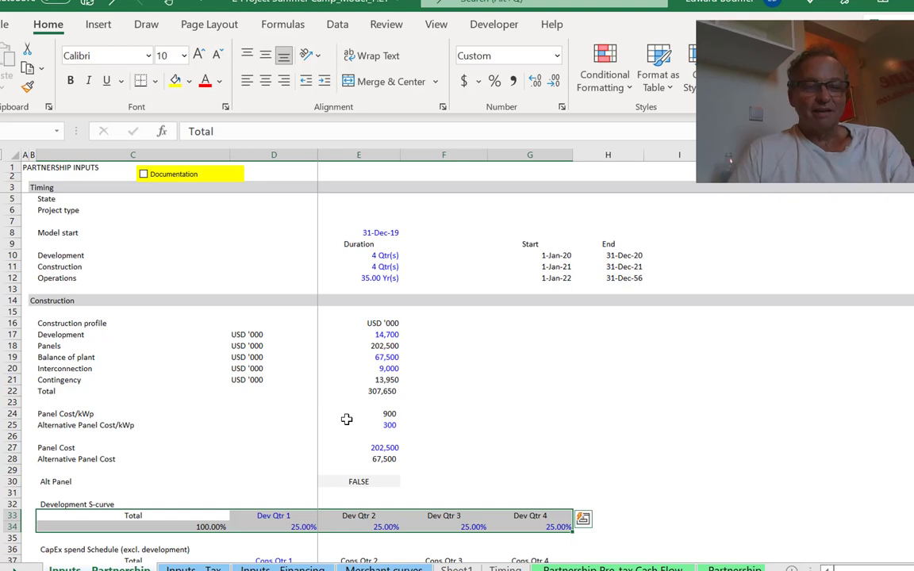
{"action": "key", "text": "ctrl+c"}
{"action": "key", "text": "Up"}
{"action": "key", "text": "Right"}
{"action": "left_click", "coordinate": [347, 421]}
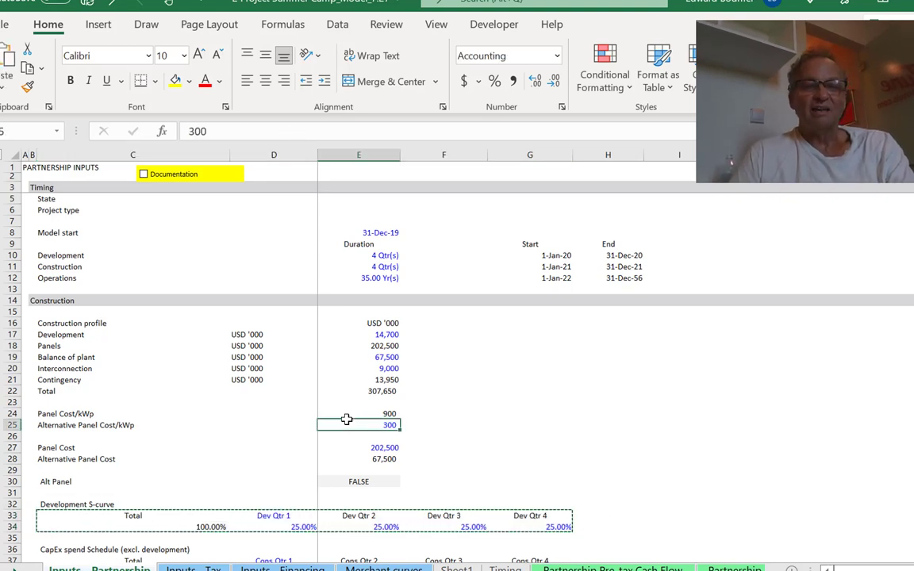
{"action": "key", "text": "Down"}
{"action": "left_click", "coordinate": [220, 496]}
{"action": "key", "text": "Right"}
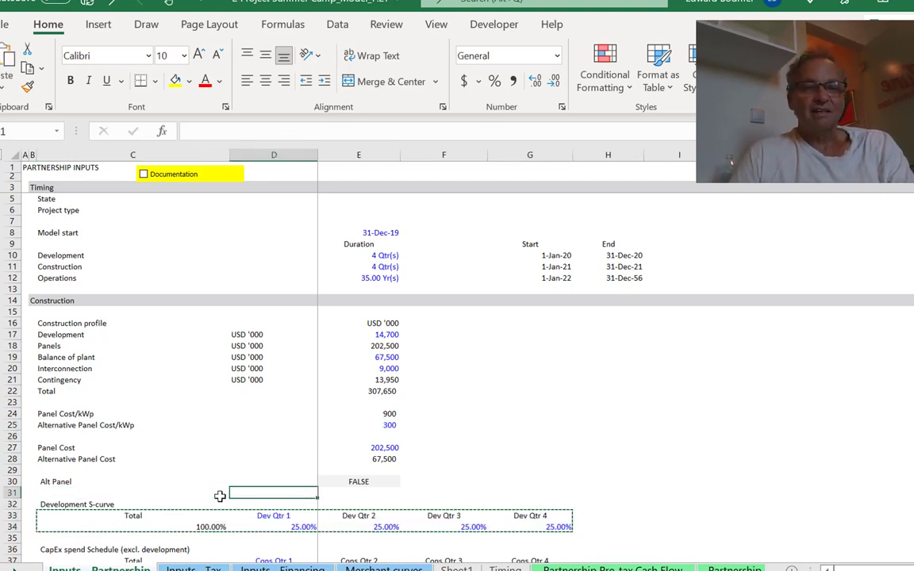
{"action": "key", "text": "Down"}
{"action": "key", "text": "Escape"}
{"action": "key", "text": "shift+Down"}
{"action": "key", "text": "shift+Right"}
{"action": "key", "text": "shift+Right"}
{"action": "key", "text": "shift+Right"}
{"action": "key", "text": "shift+Right"}
{"action": "key", "text": "ctrl+v"}
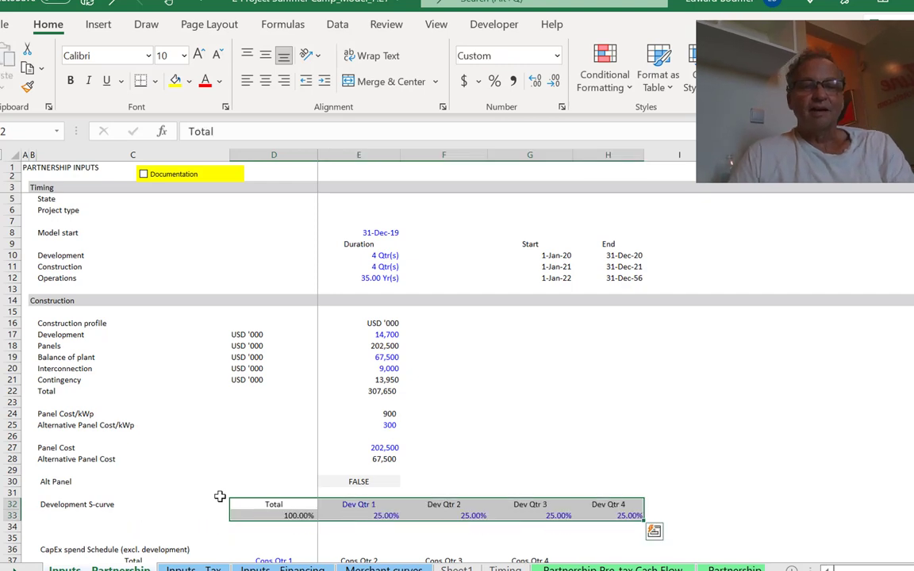
Examine the CapEx spend schedule and contingency inputs below the Development S-curve
{"action": "key", "text": "Down"}
{"action": "key", "text": "Down"}
{"action": "key", "text": "Down"}
{"action": "key", "text": "Down"}
{"action": "key", "text": "Down"}
{"action": "key", "text": "Down"}
{"action": "key", "text": "Down"}
{"action": "key", "text": "Down"}
{"action": "key", "text": "Down"}
{"action": "key", "text": "Down"}
{"action": "key", "text": "Down"}
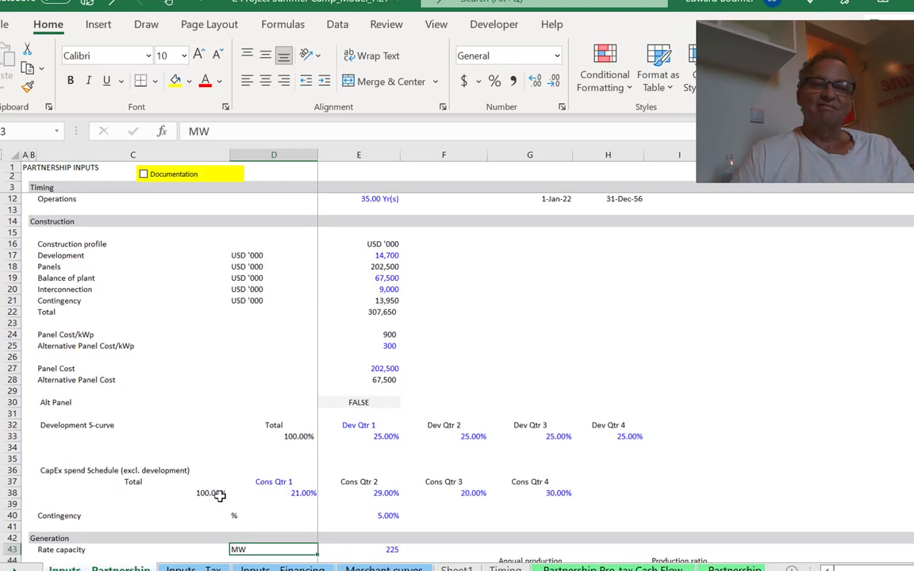
{"action": "key", "text": "Up"}
{"action": "key", "text": "Up"}
{"action": "key", "text": "Up"}
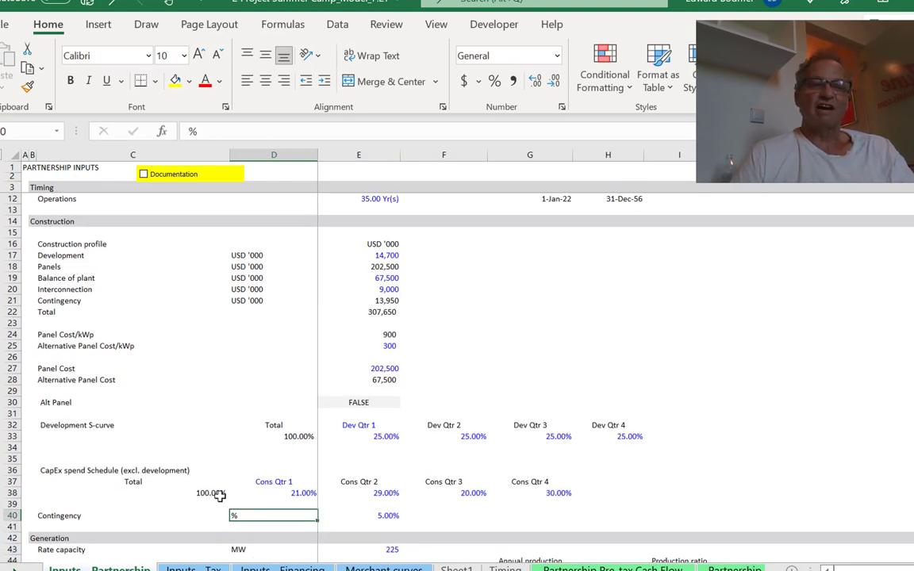
Move the Development S-curve label from C32 down to C33, in line with the quarterly percentages
{"action": "key", "text": "Up"}
{"action": "key", "text": "Up"}
{"action": "key", "text": "Up"}
{"action": "key", "text": "Left"}
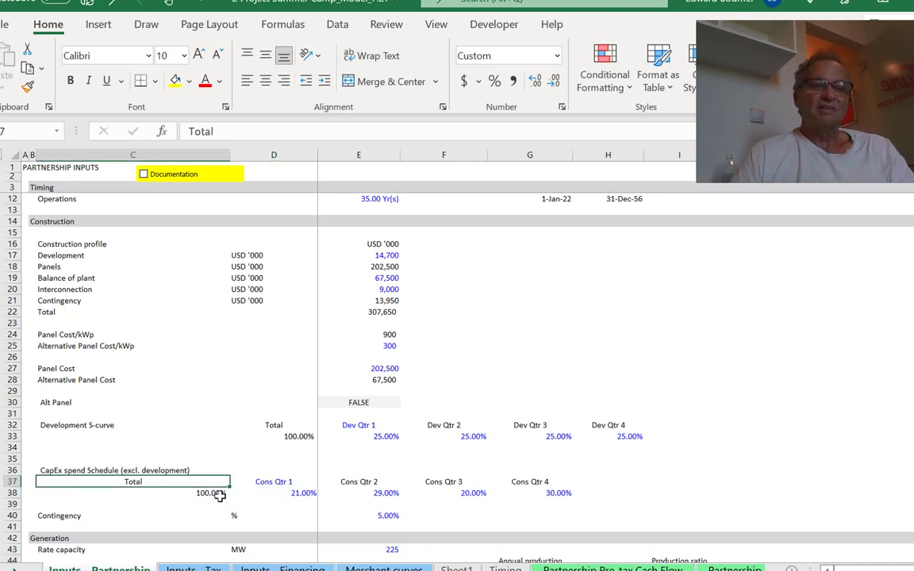
{"action": "key", "text": "Up"}
{"action": "key", "text": "Up"}
{"action": "key", "text": "Up"}
{"action": "key", "text": "Up"}
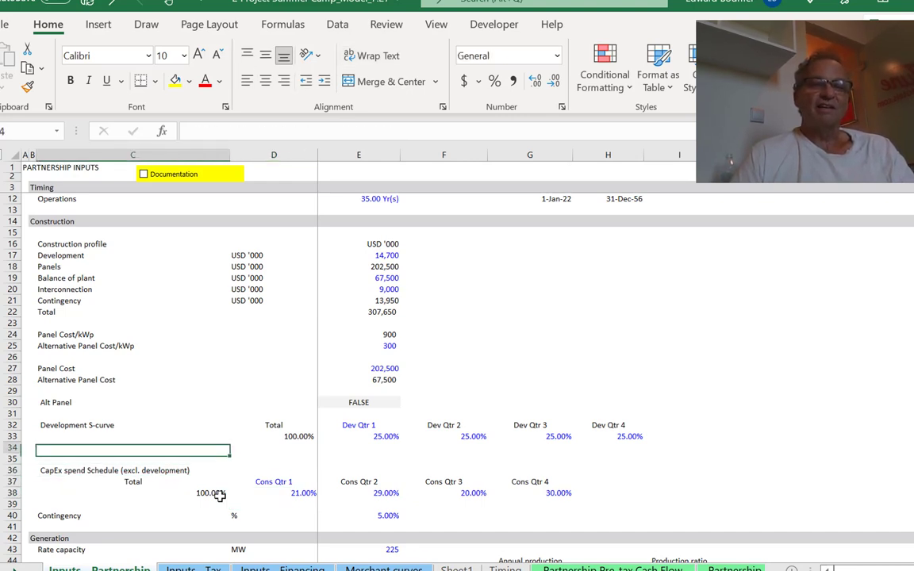
{"action": "key", "text": "Up"}
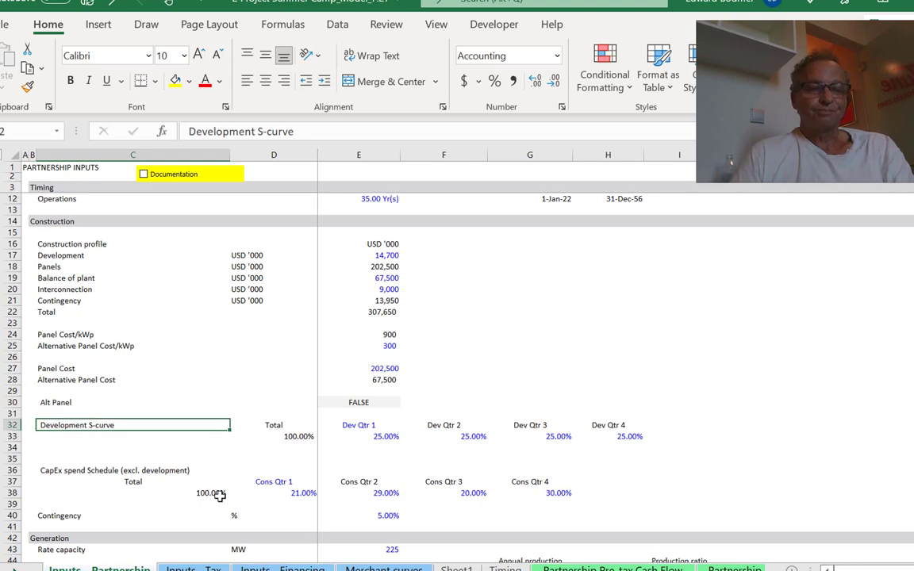
{"action": "key", "text": "Down"}
{"action": "key", "text": "ctrl+v"}
{"action": "key", "text": "Down"}
{"action": "key", "text": "Down"}
{"action": "key", "text": "Down"}
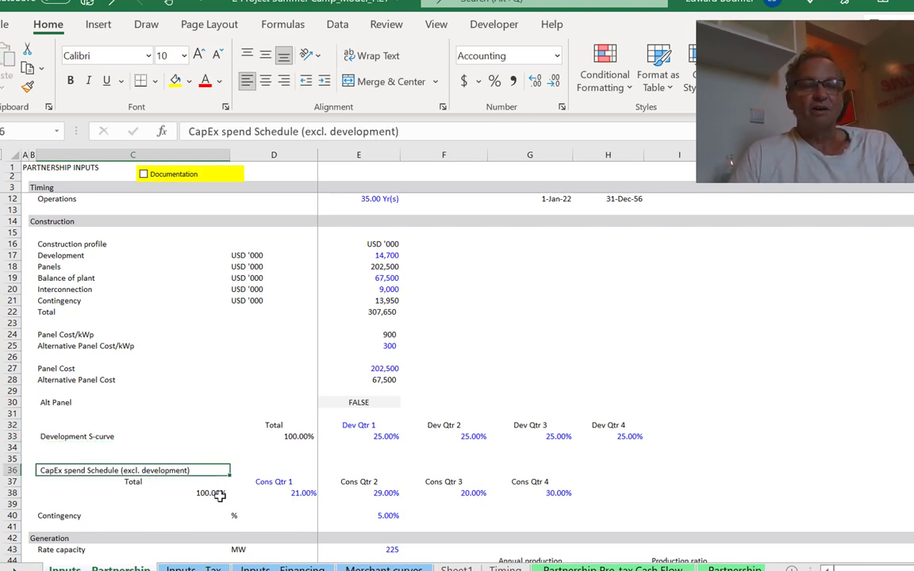
{"action": "key", "text": "Down"}
{"action": "key", "text": "Right"}
{"action": "key", "text": "shift+Down"}
{"action": "key", "text": "shift+Right"}
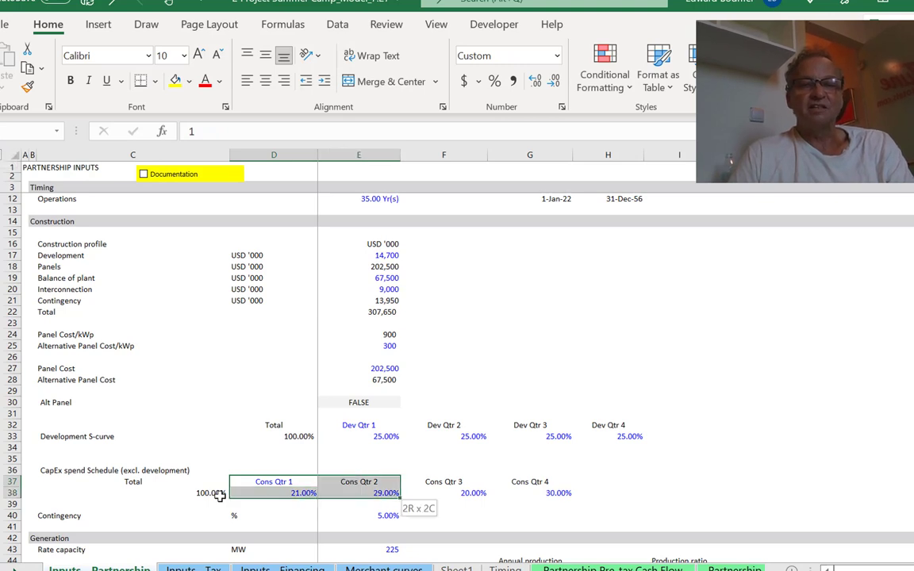
{"action": "key", "text": "shift+Right"}
{"action": "key", "text": "shift+Right"}
{"action": "key", "text": "ctrl+c"}
{"action": "key", "text": "Up"}
{"action": "key", "text": "Right"}
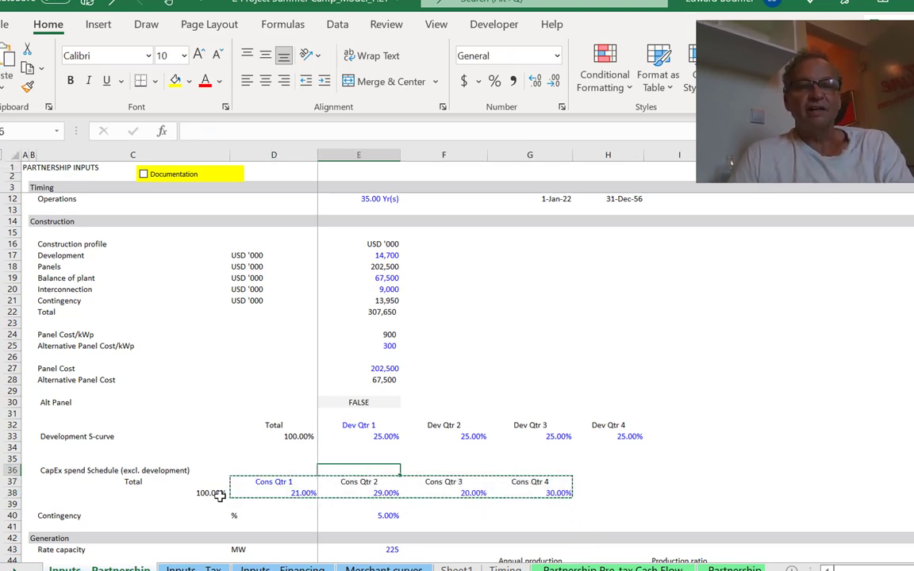
{"action": "type", "text": "v"}
{"action": "key", "text": "Escape"}
{"action": "key", "text": "Left"}
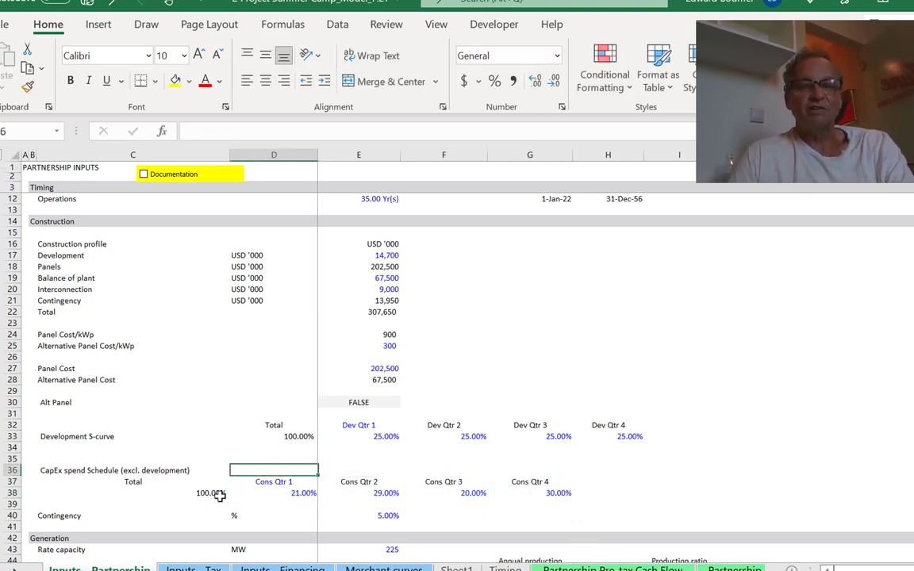
Move the Cons Qtr 1 to Cons Qtr 4 headings and percentages from D37:G38 to E36:H37
{"action": "key", "text": "Down"}
{"action": "key", "text": "shift+Down"}
{"action": "key", "text": "shift+Right"}
{"action": "key", "text": "shift+Right"}
{"action": "key", "text": "shift+Right"}
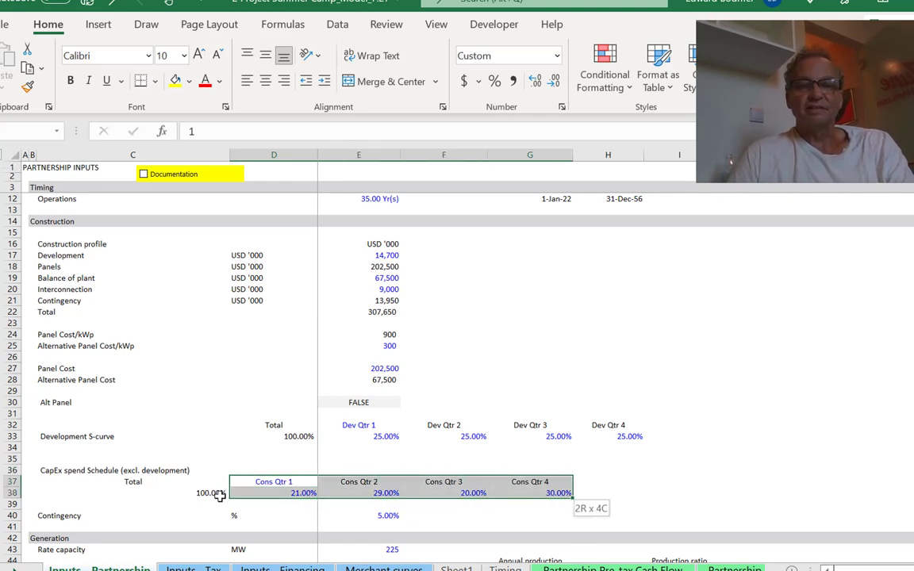
{"action": "key", "text": "ctrl+x"}
{"action": "key", "text": "Up"}
{"action": "key", "text": "Right"}
{"action": "key", "text": "ctrl+v"}
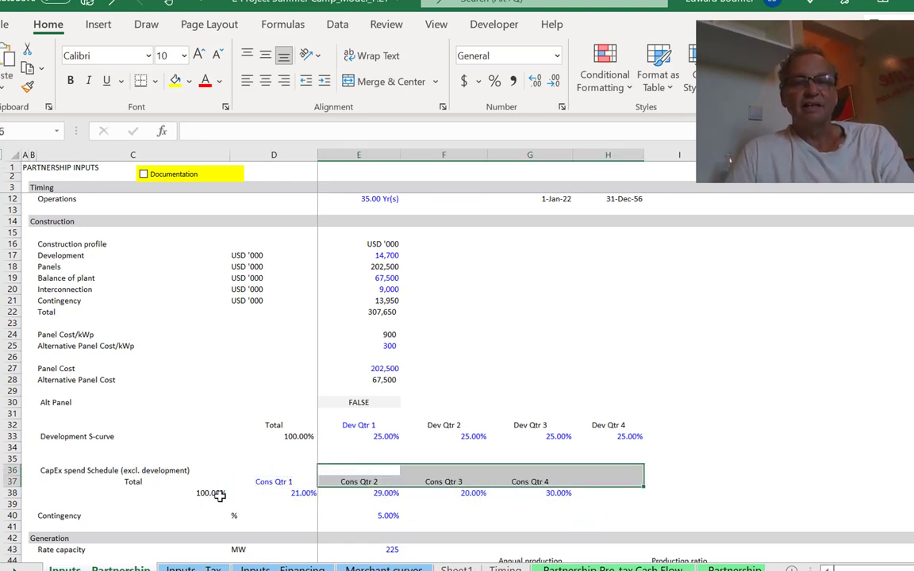
Left-align the Total label in C37, beneath the CapEx spend Schedule heading
{"action": "key", "text": "Left"}
{"action": "key", "text": "Left"}
{"action": "key", "text": "Left"}
{"action": "key", "text": "Down"}
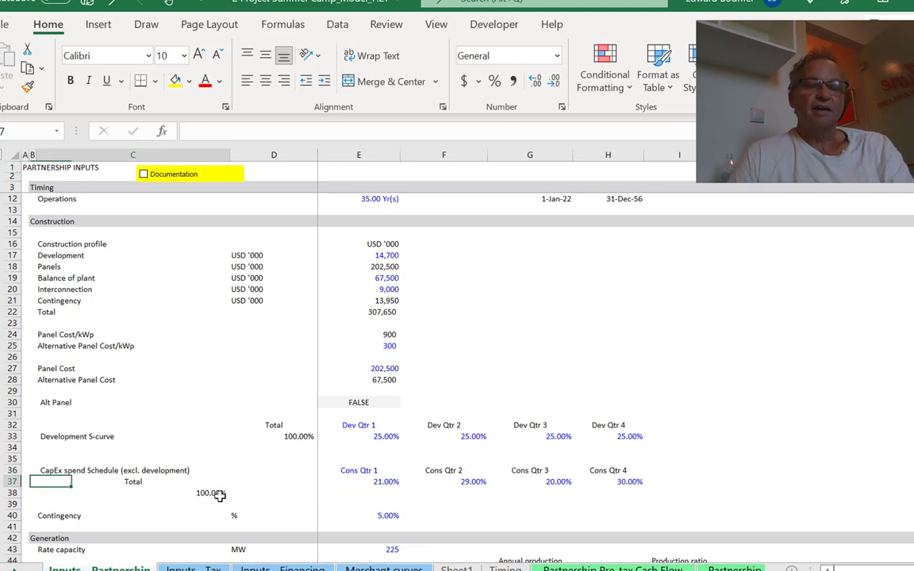
{"action": "key", "text": "Right"}
{"action": "key", "text": "Up"}
{"action": "key", "text": "Down"}
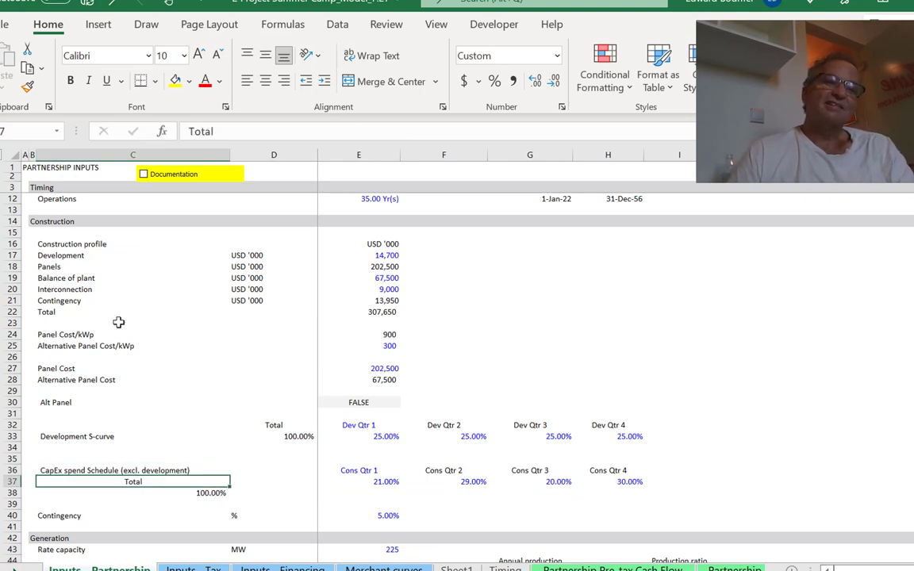
{"action": "left_click", "coordinate": [247, 81]}
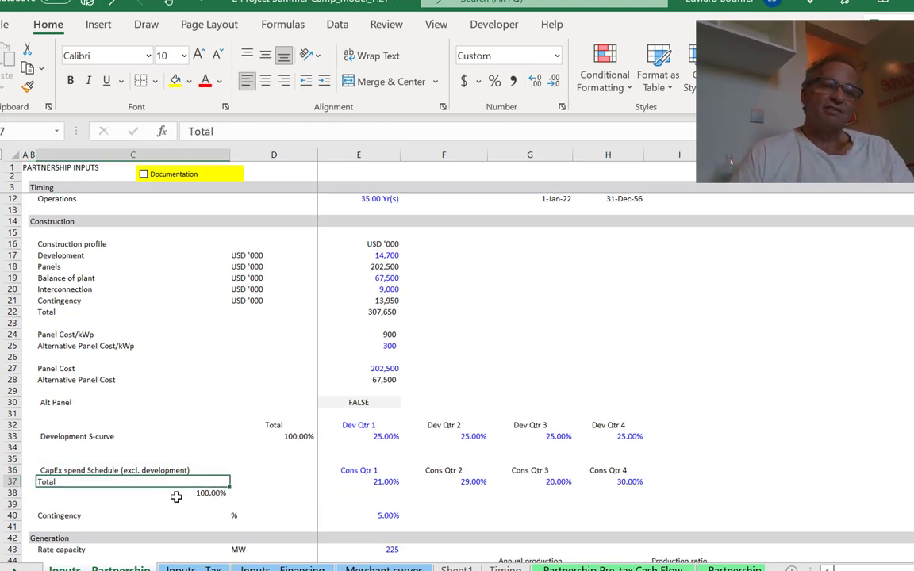
Move the CapEx schedule's total formula from C38 to D37, beside the Total label
{"action": "left_click", "coordinate": [201, 494]}
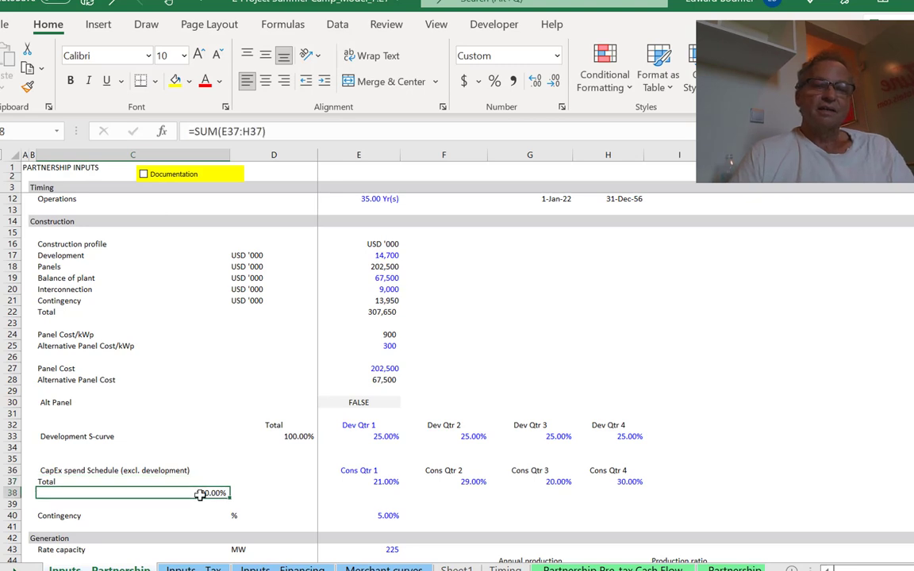
{"action": "key", "text": "ctrl+c"}
{"action": "key", "text": "Up"}
{"action": "key", "text": "Right"}
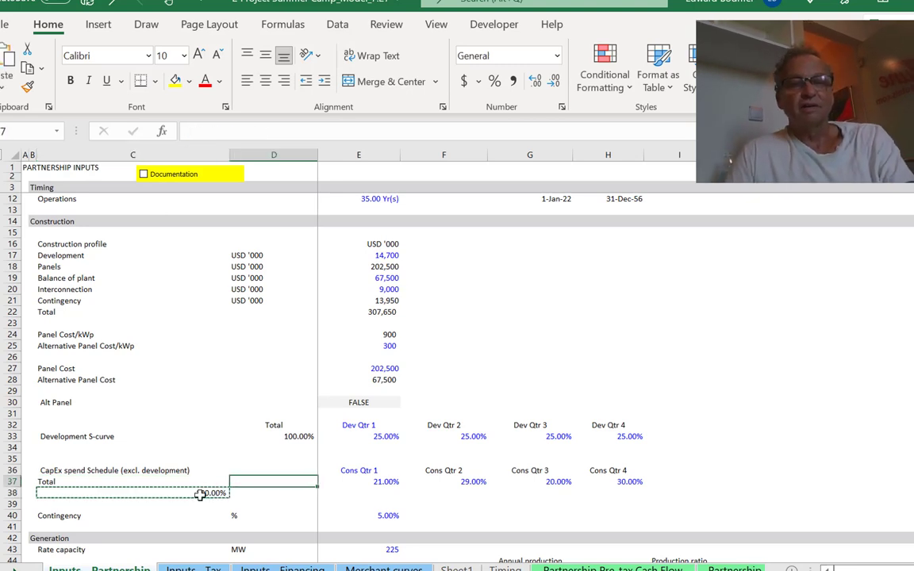
{"action": "key", "text": "ctrl+v"}
{"action": "key", "text": "F2"}
{"action": "key", "text": "Escape"}
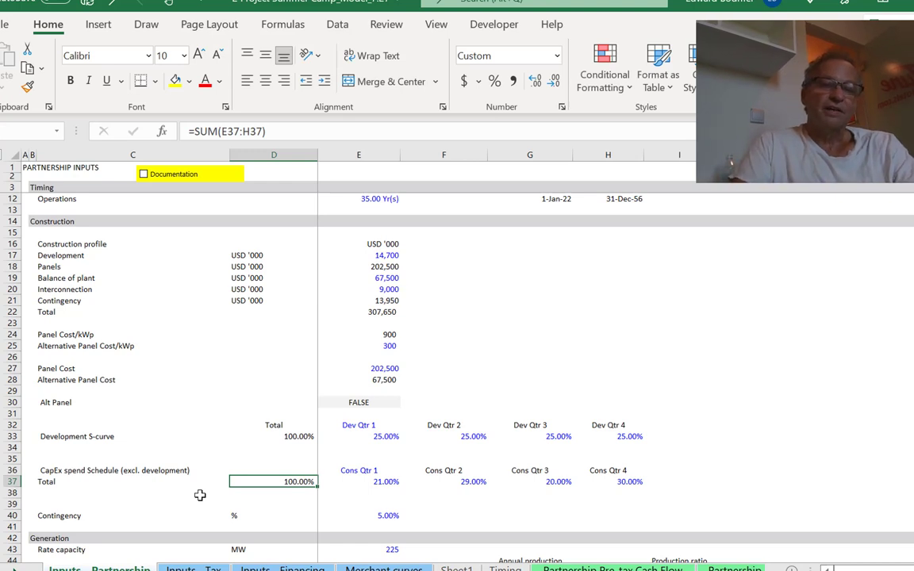
Examine the Development S-curve total formula and its label in row 33
{"action": "key", "text": "Down"}
{"action": "key", "text": "Up"}
{"action": "key", "text": "Up"}
{"action": "key", "text": "Up"}
{"action": "key", "text": "Up"}
{"action": "key", "text": "Up"}
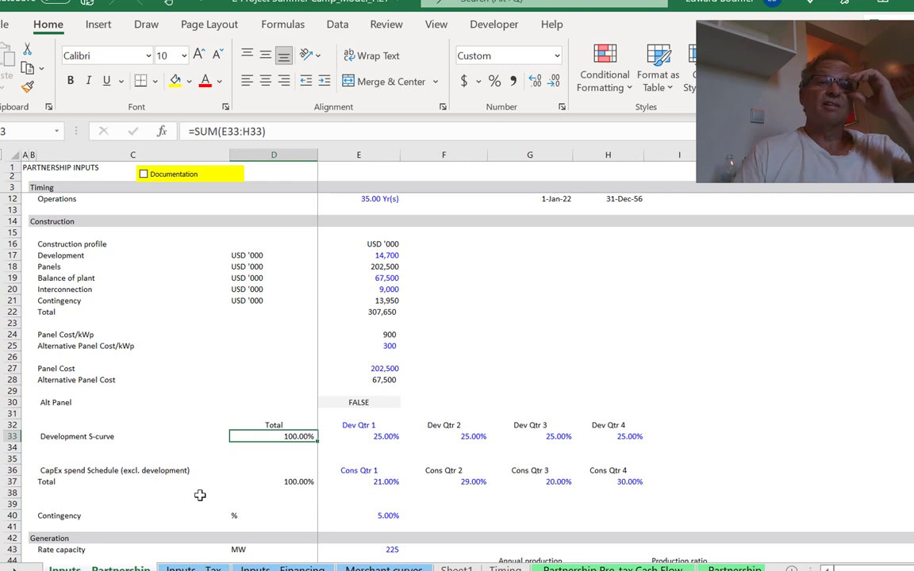
{"action": "key", "text": "Down"}
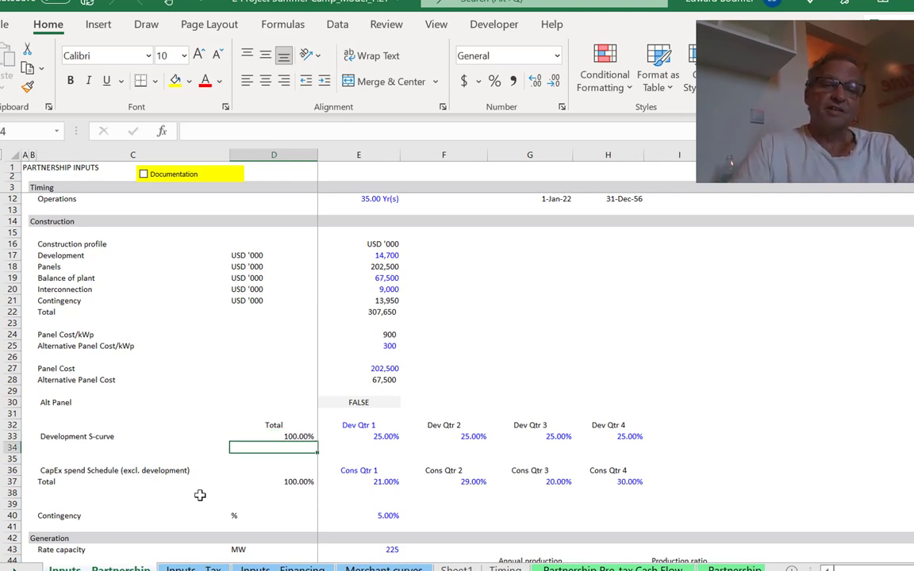
{"action": "key", "text": "Up"}
{"action": "key", "text": "Left"}
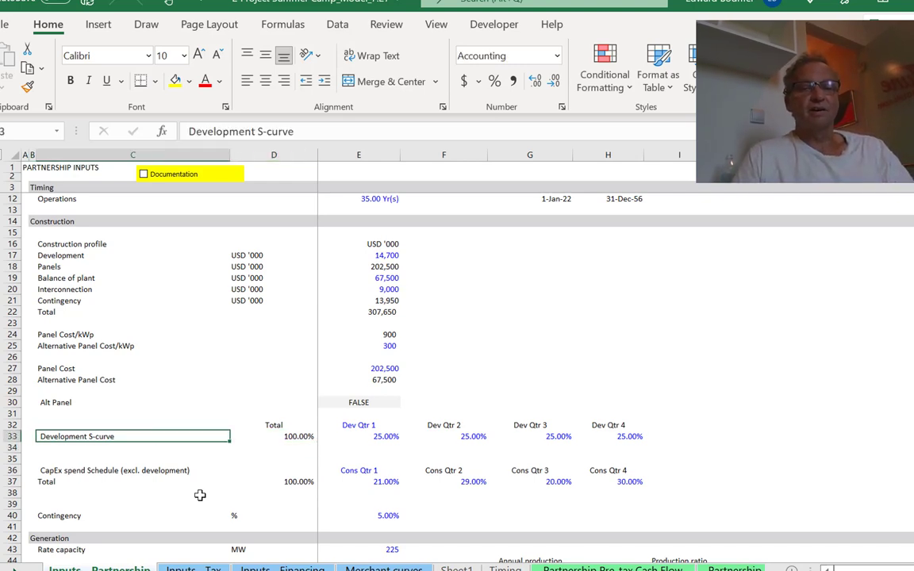
Center the Dev Qtr 1 to Dev Qtr 4 headings in E32:H32
{"action": "key", "text": "Right"}
{"action": "key", "text": "Up"}
{"action": "key", "text": "Right"}
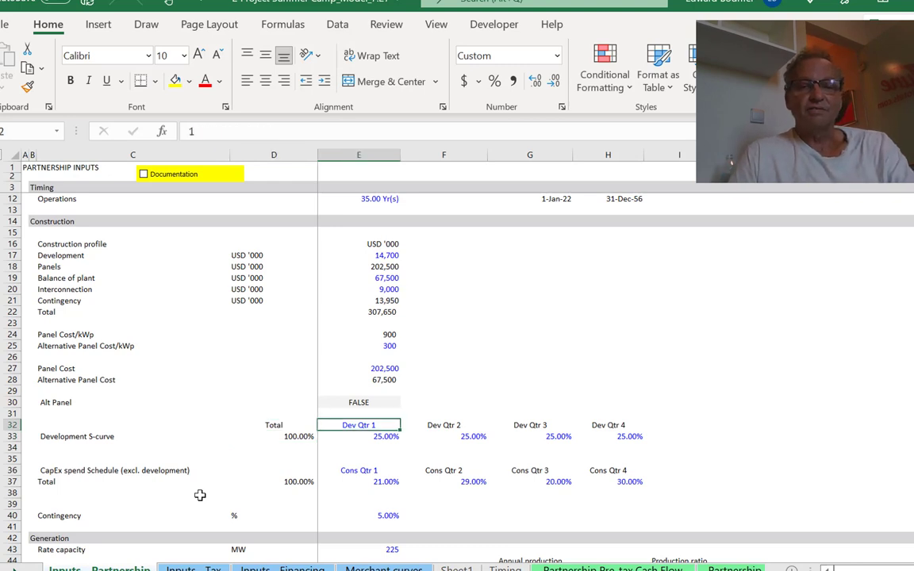
{"action": "key", "text": "shift+Right"}
{"action": "key", "text": "shift+Right"}
{"action": "key", "text": "shift+Right"}
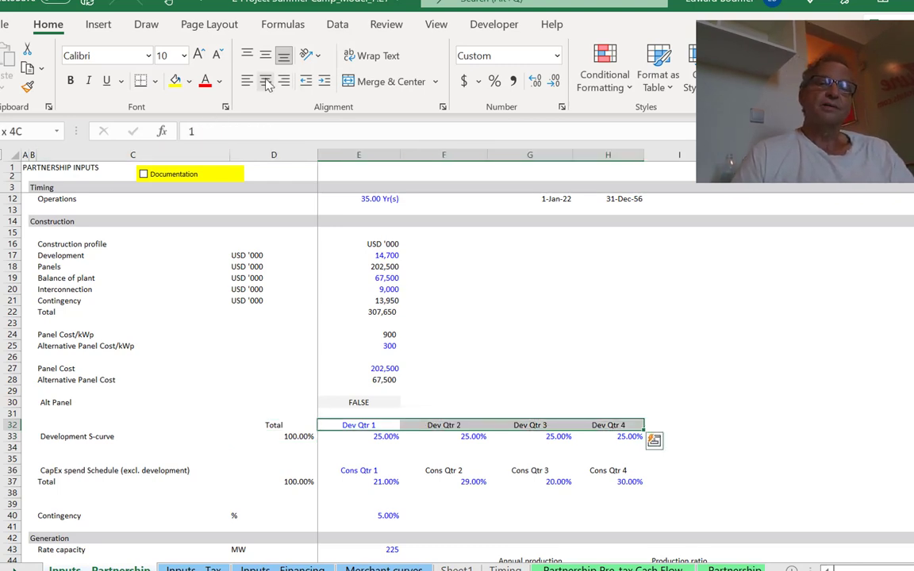
Center the Cons Qtr 1 to Cons Qtr 4 headings in E36:H36
{"action": "left_click", "coordinate": [382, 481]}
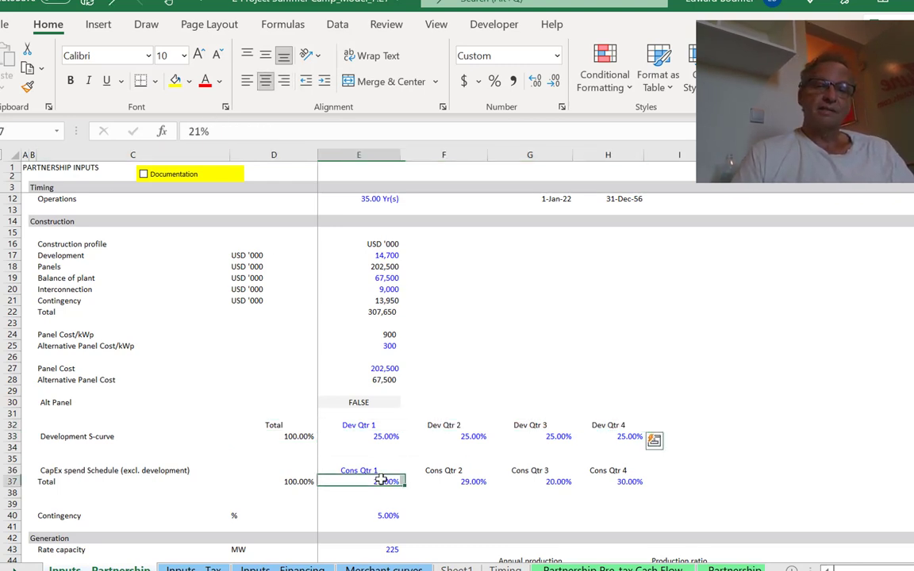
{"action": "key", "text": "Up"}
{"action": "key", "text": "shift+Right"}
{"action": "key", "text": "shift+Right"}
{"action": "key", "text": "shift+Right"}
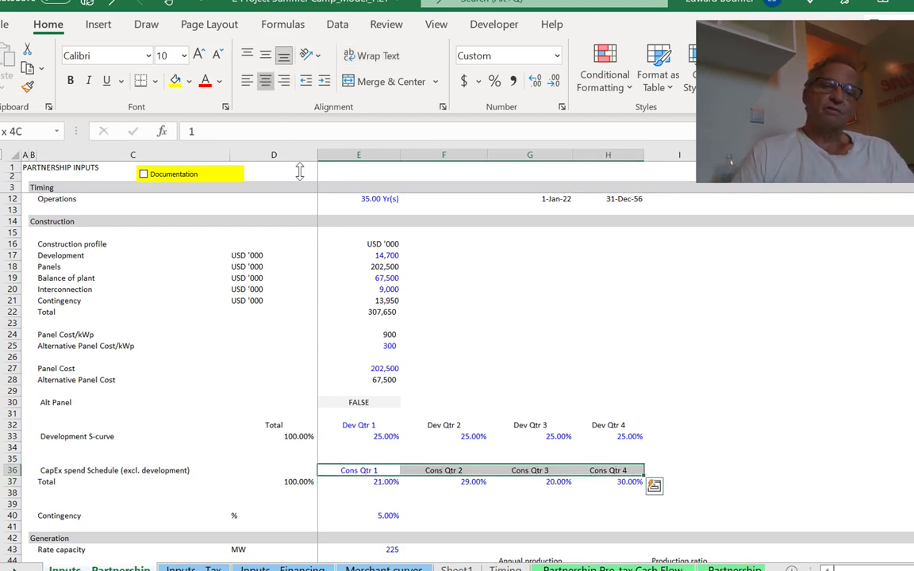
Re-enter 1 in E36 and apply the custom number format "Cons Qtr" 0 to it
{"action": "key", "text": "Down"}
{"action": "key", "text": "Up"}
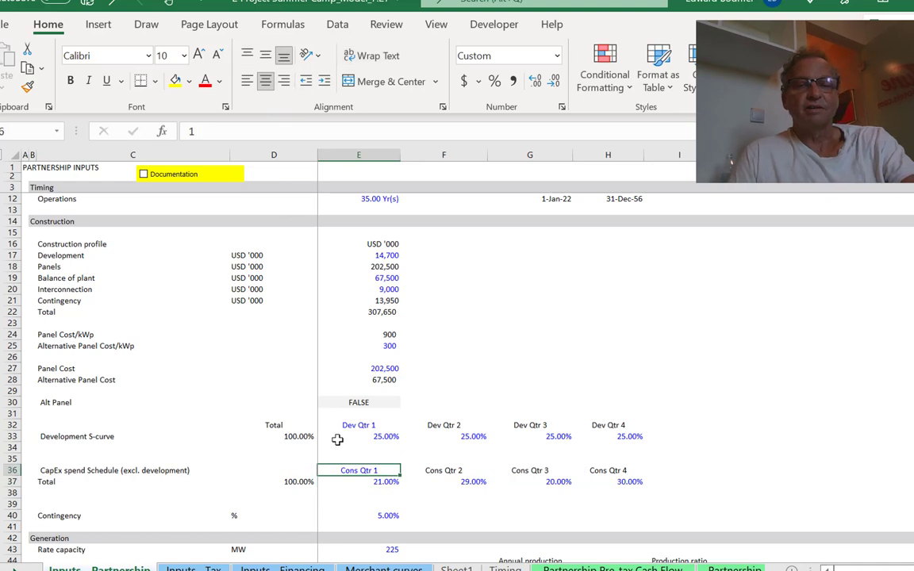
{"action": "type", "text": "1"}
{"action": "key", "text": "ctrl+Return"}
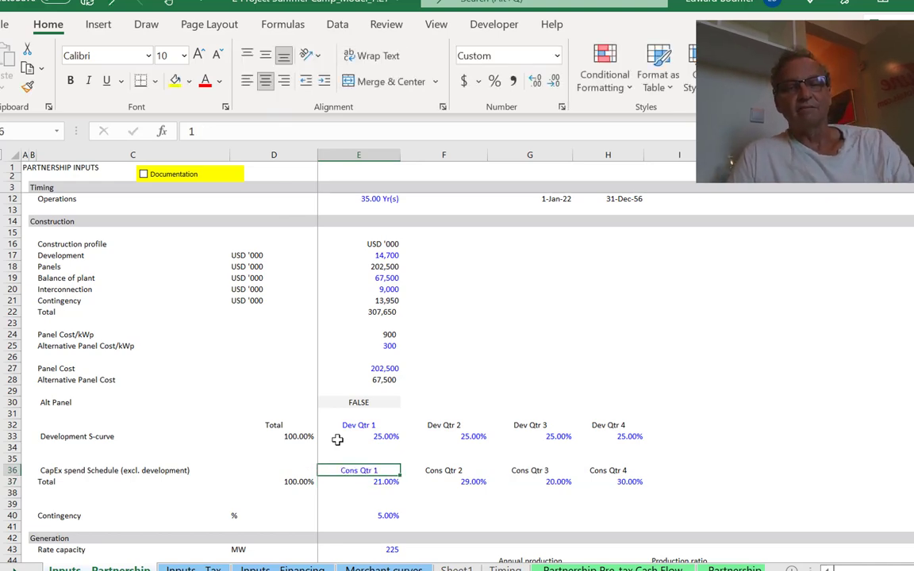
{"action": "key", "text": "ctrl+1"}
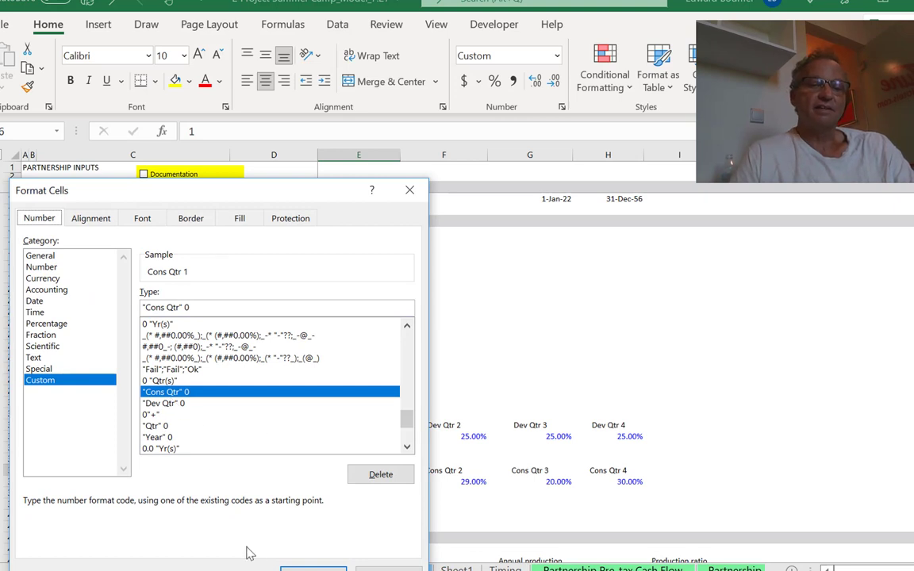
{"action": "left_click", "coordinate": [314, 568]}
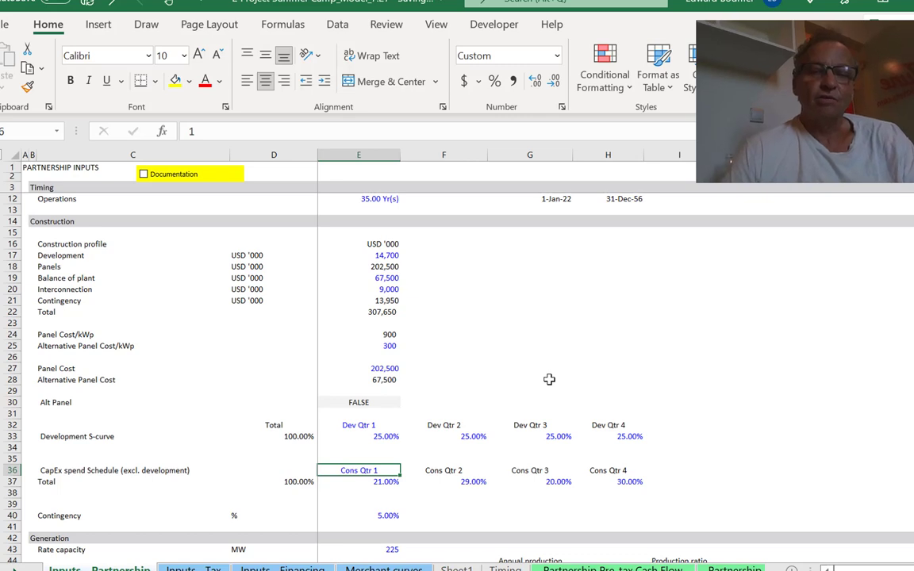
Examine the construction cost inputs in column E and the development and construction durations in the Timing section
{"action": "key", "text": "Up"}
{"action": "key", "text": "Up"}
{"action": "key", "text": "Up"}
{"action": "key", "text": "Up"}
{"action": "key", "text": "Up"}
{"action": "key", "text": "Up"}
{"action": "key", "text": "Up"}
{"action": "key", "text": "Up"}
{"action": "key", "text": "Up"}
{"action": "key", "text": "Up"}
{"action": "key", "text": "Up"}
{"action": "key", "text": "Up"}
{"action": "key", "text": "Up"}
{"action": "key", "text": "Up"}
{"action": "key", "text": "Up"}
{"action": "key", "text": "Up"}
{"action": "key", "text": "Up"}
{"action": "key", "text": "Up"}
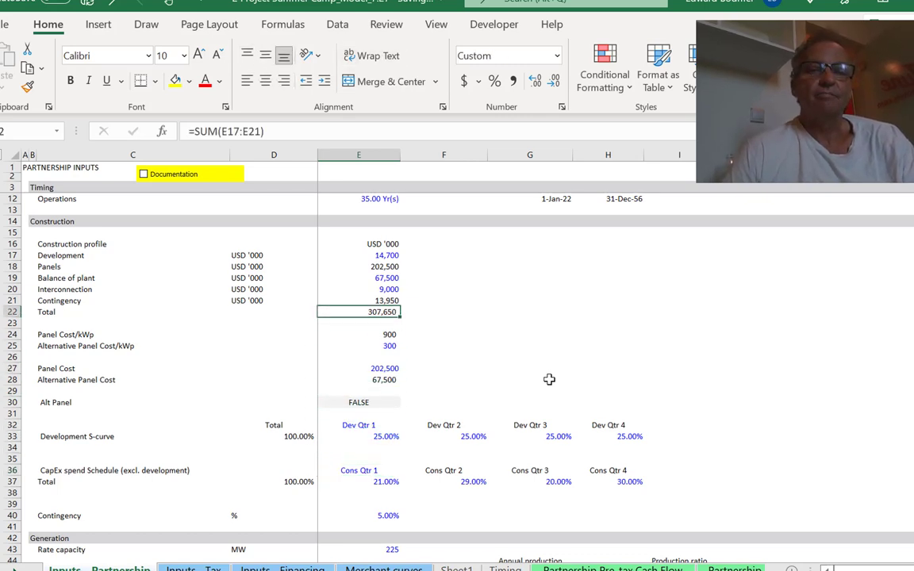
{"action": "key", "text": "Up"}
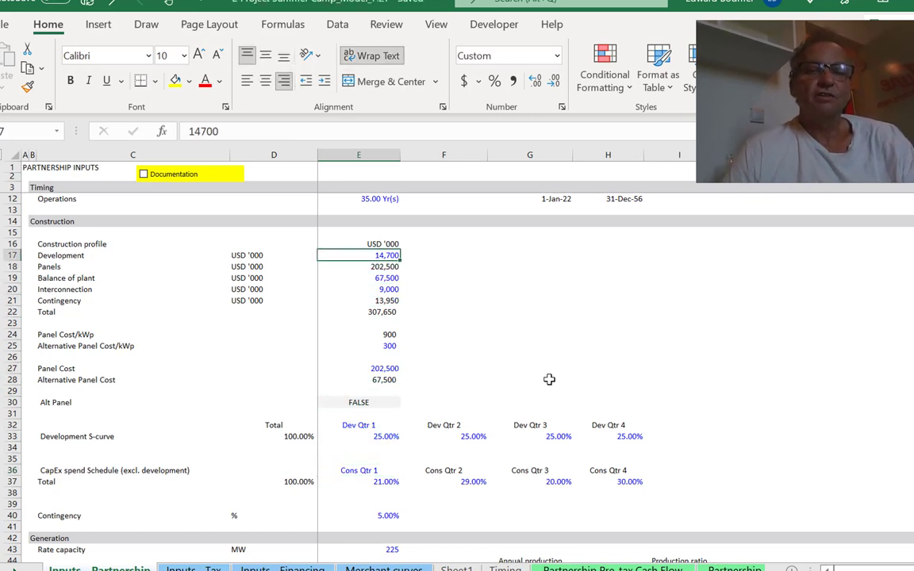
{"action": "key", "text": "Down"}
{"action": "key", "text": "Page_Up"}
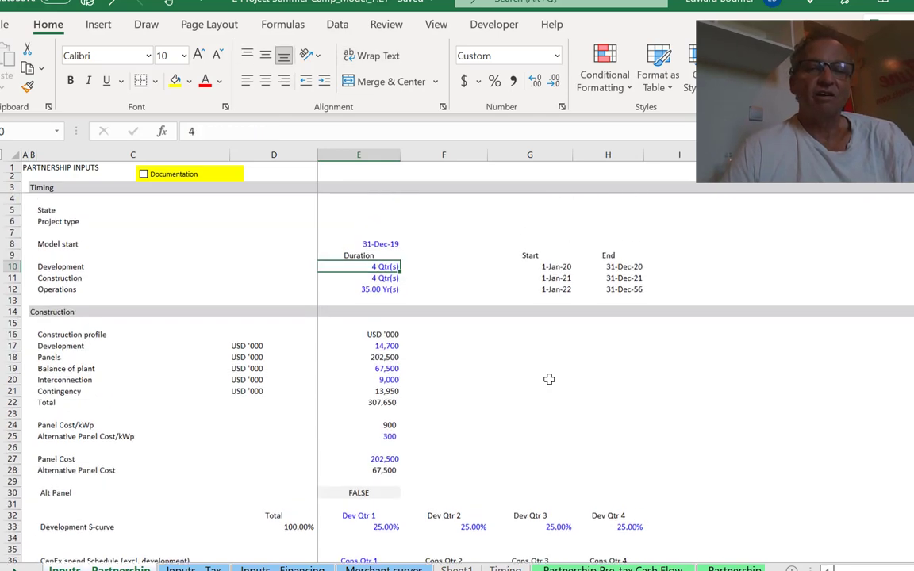
{"action": "key", "text": "Page_Down"}
Insert two blank columns before column B on Sheet1, ahead of the CapEx spend timelines
{"action": "key", "text": "ctrl+Page_Down"}
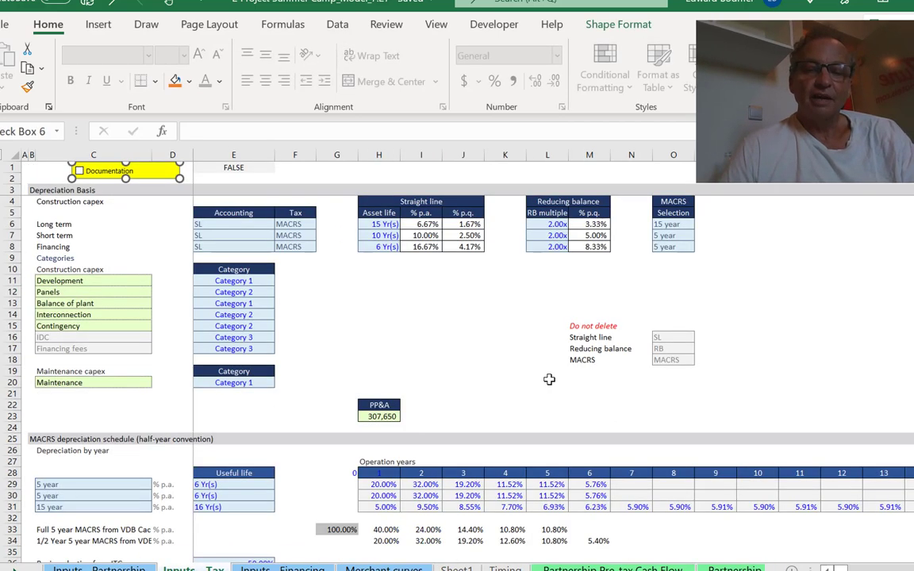
{"action": "key", "text": "ctrl+Page_Down"}
{"action": "key", "text": "ctrl+Page_Down"}
{"action": "key", "text": "ctrl+Page_Down"}
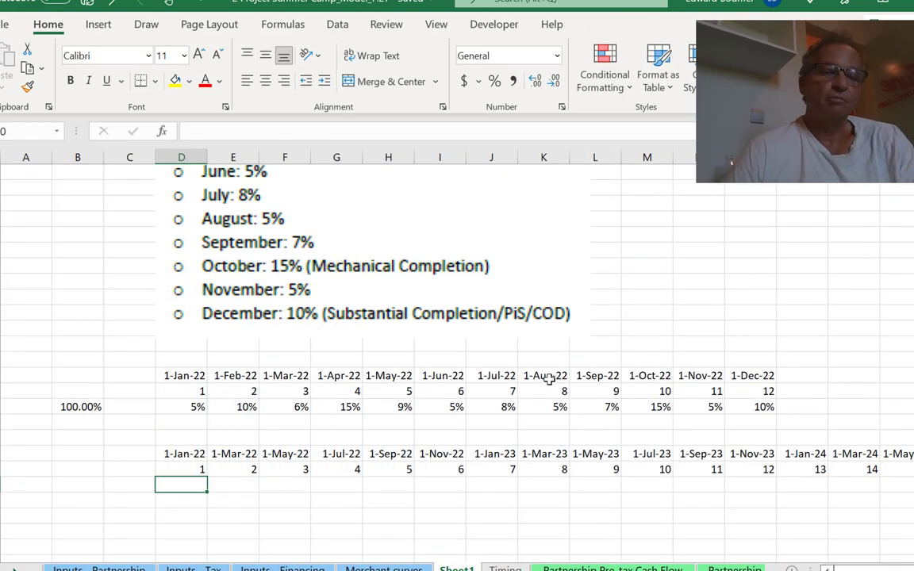
{"action": "key", "text": "Left"}
{"action": "key", "text": "Left"}
{"action": "key", "text": "Left"}
{"action": "key", "text": "Right"}
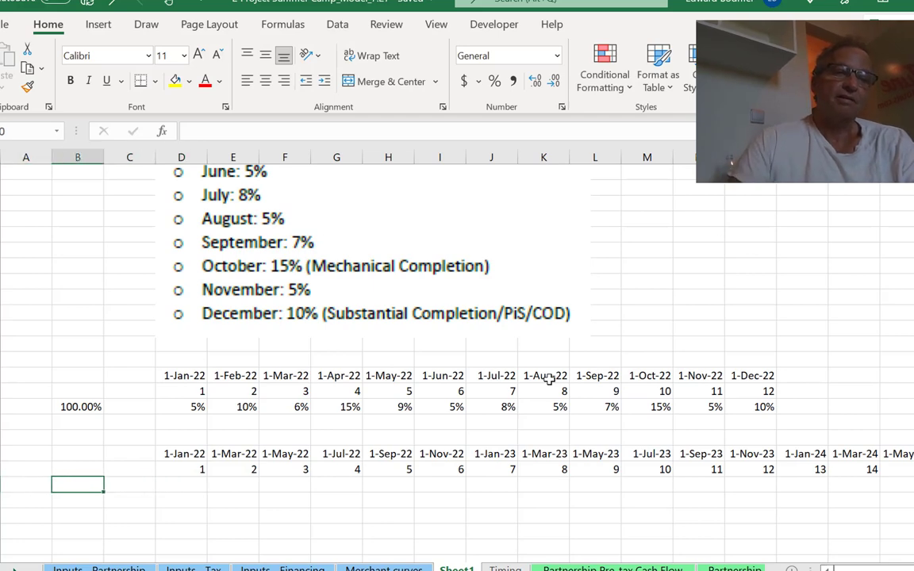
{"action": "key", "text": "ctrl+space"}
{"action": "key", "text": "ctrl+shift+plus"}
{"action": "key", "text": "ctrl+shift+plus"}
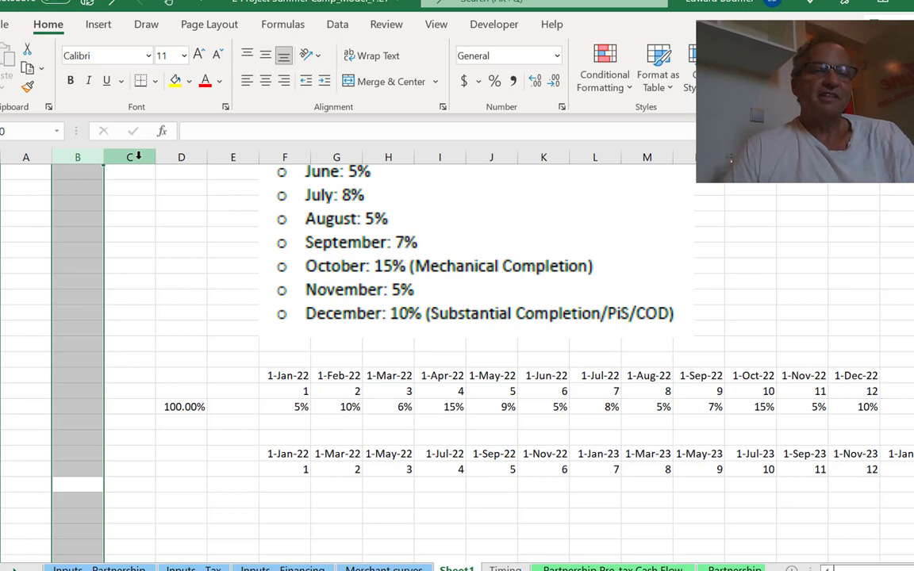
Narrow columns A to C on Sheet1 and select the empty cell in column D below the second timeline's total position
{"action": "left_click_drag", "start_coordinate": [138, 158], "coordinate": [4, 173]}
{"action": "left_click_drag", "start_coordinate": [54, 157], "coordinate": [9, 157]}
{"action": "left_click", "coordinate": [56, 476]}
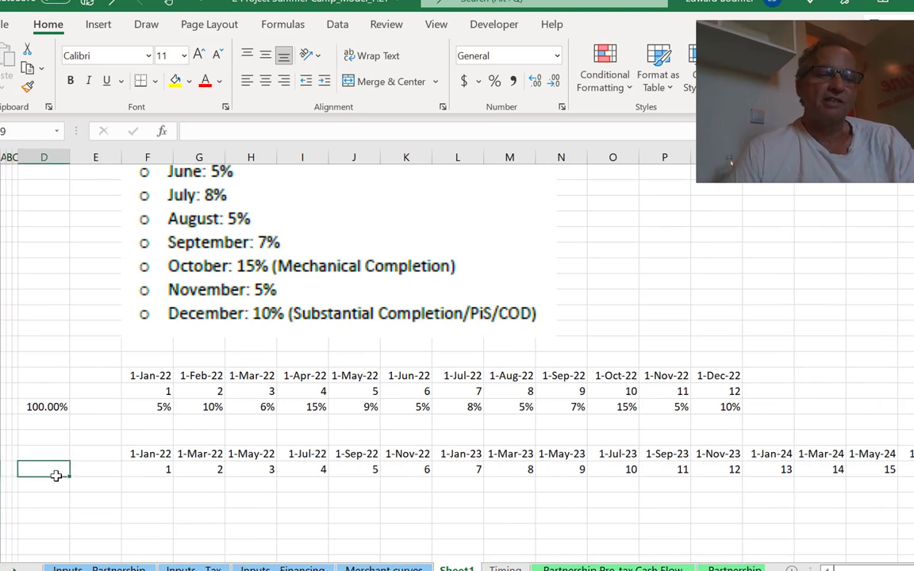
{"action": "key", "text": "Down"}
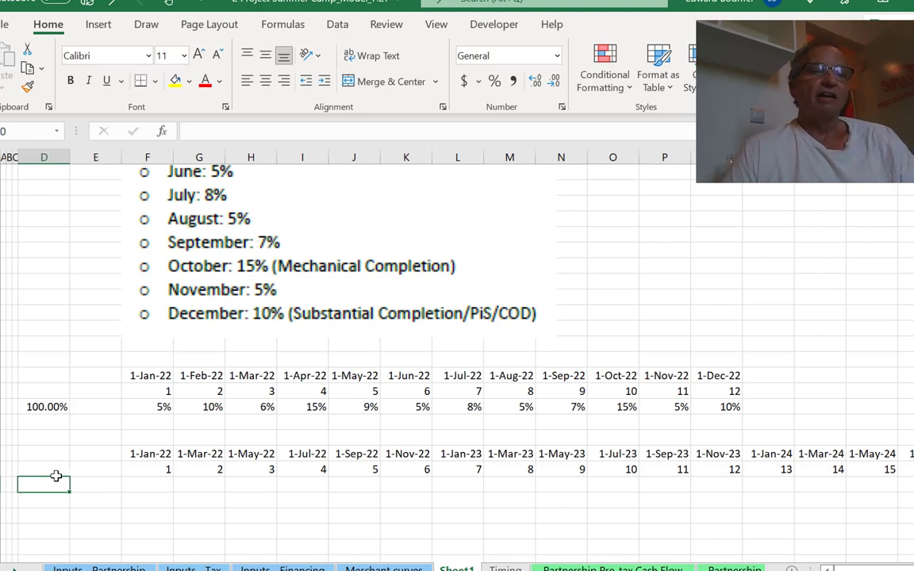
Enter the label "Panel Cost" in column E, directly below the second timeline on Sheet1
{"action": "key", "text": "Left"}
{"action": "key", "text": "Left"}
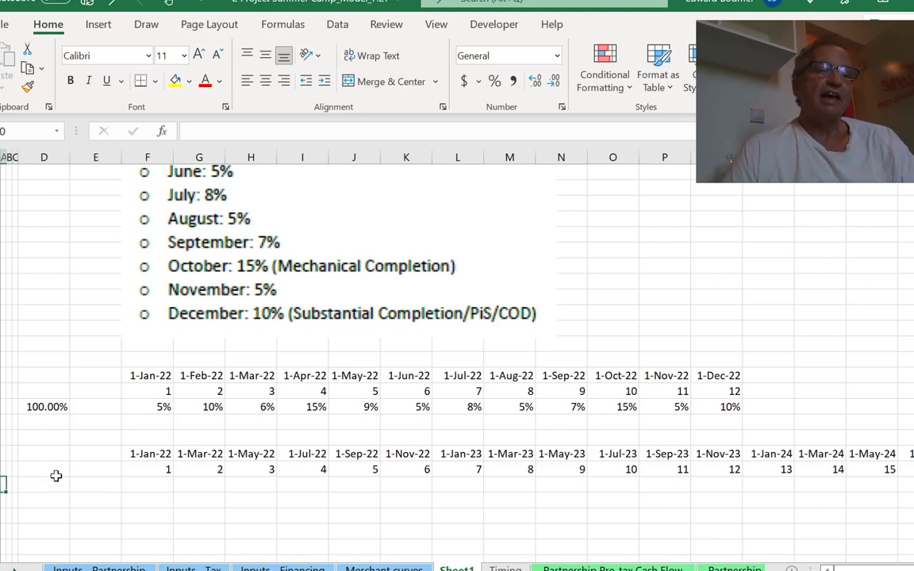
{"action": "key", "text": "Right"}
{"action": "key", "text": "Right"}
{"action": "key", "text": "Right"}
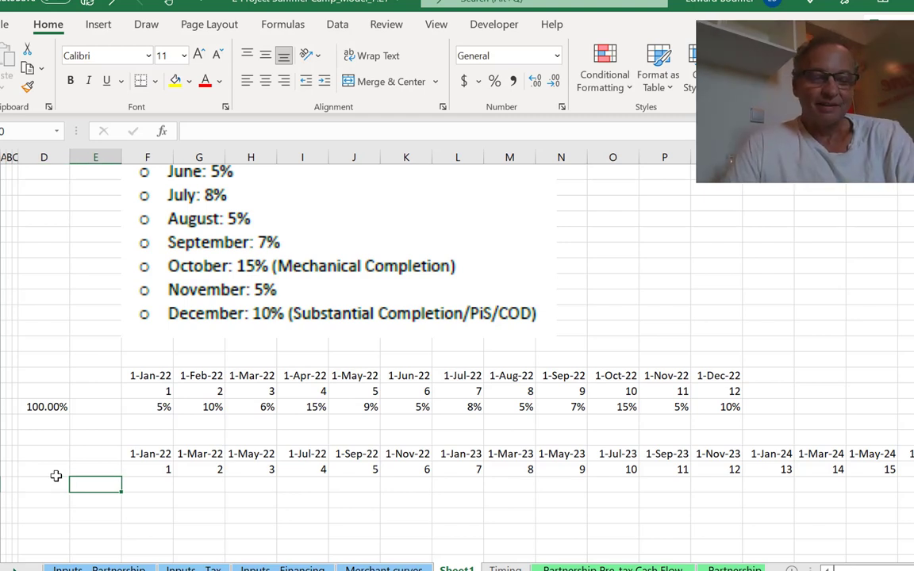
{"action": "type", "text": "Pa"}
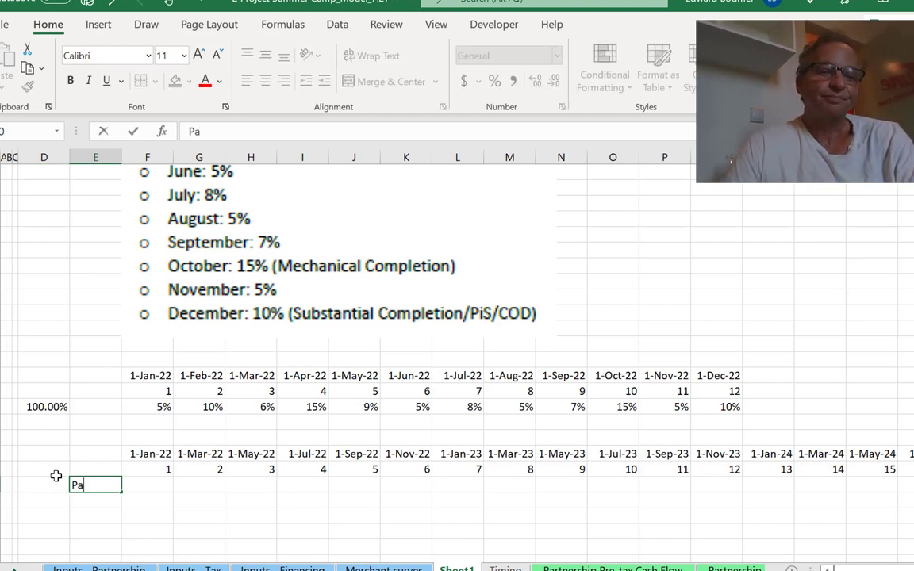
{"action": "type", "text": "nel Cost"}
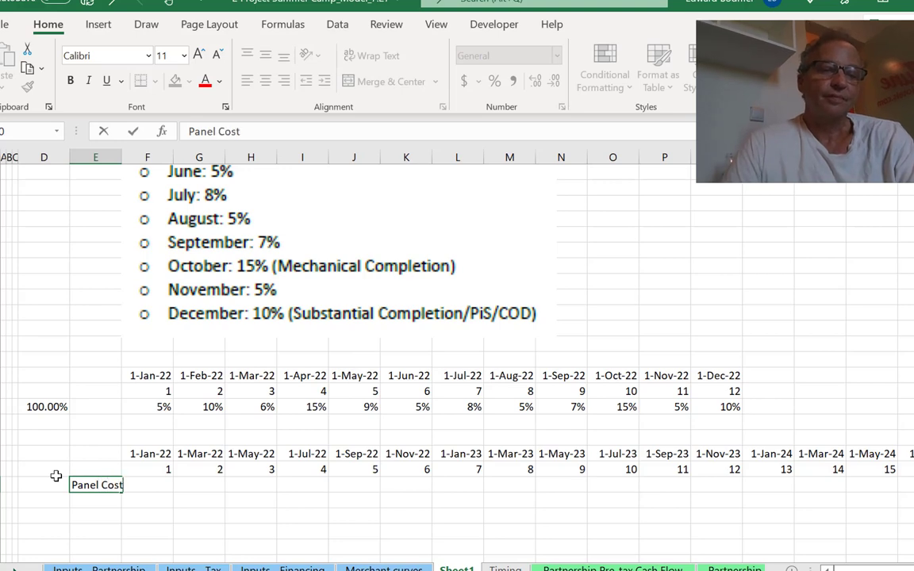
{"action": "key", "text": "Return"}
Insert two blank columns before column F, between the Panel Cost label and the timelines
{"action": "key", "text": "Right"}
{"action": "key", "text": "ctrl+space"}
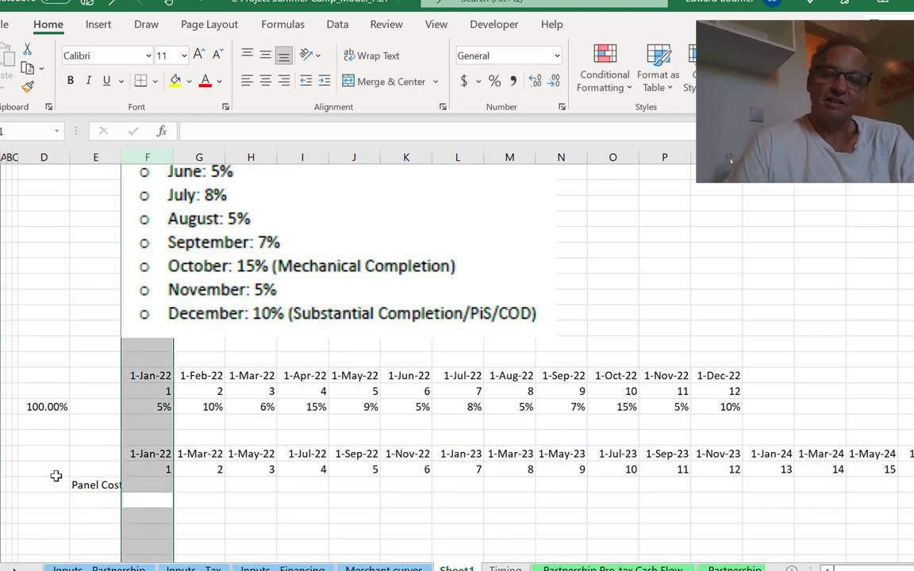
{"action": "key", "text": "ctrl+shift+plus"}
{"action": "key", "text": "ctrl+shift+plus"}
{"action": "key", "text": "Left"}
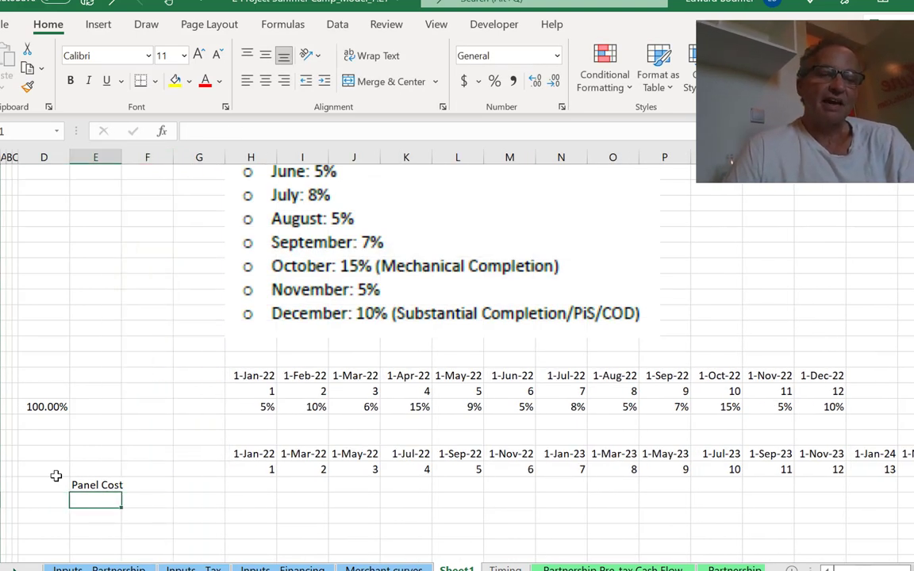
{"action": "key", "text": "Up"}
{"action": "key", "text": "Right"}
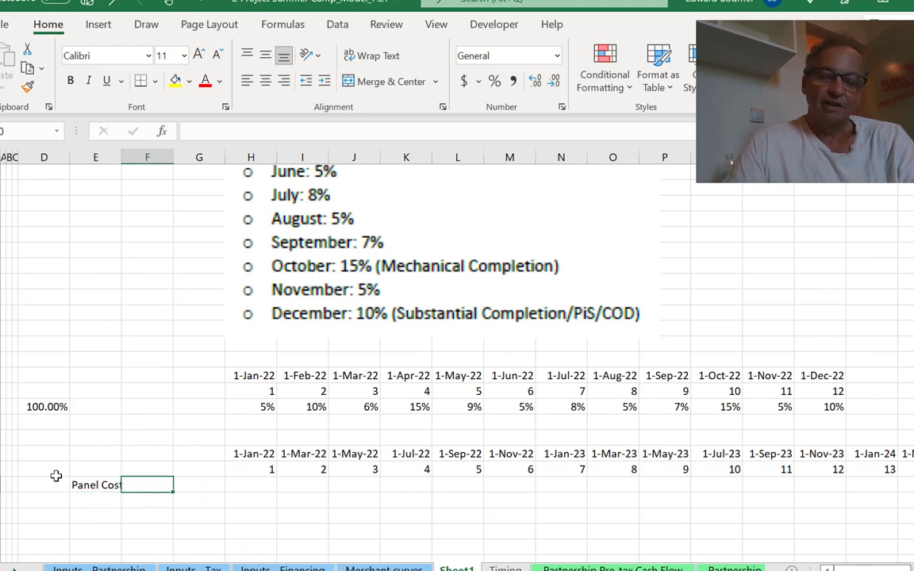
Link G30 in the Panel Cost row to the Panels cost in E18 of the Inputs - Partnership sheet
{"action": "type", "text": "T"}
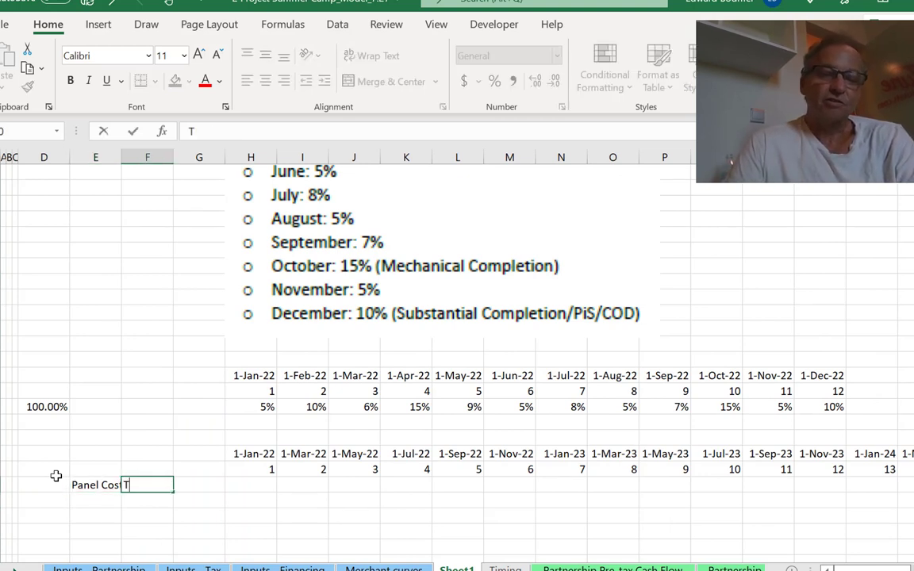
{"action": "key", "text": "Escape"}
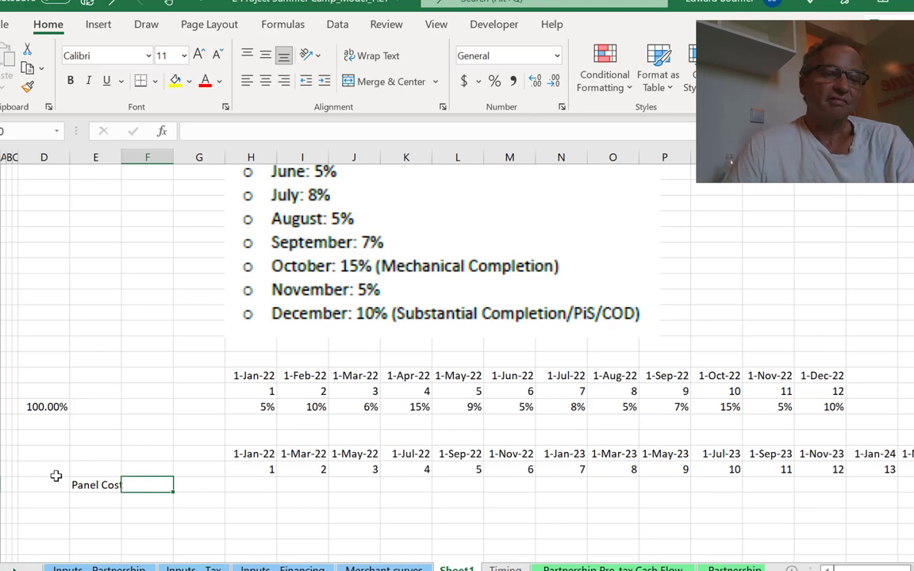
{"action": "type", "text": "="}
{"action": "key", "text": "ctrl+Page_Up"}
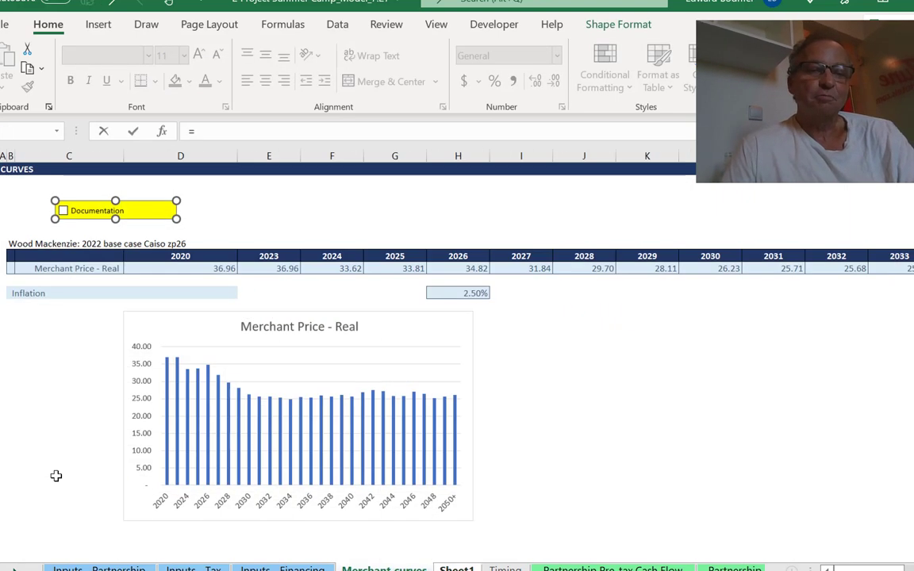
{"action": "key", "text": "ctrl+Page_Up"}
{"action": "key", "text": "ctrl+Page_Up"}
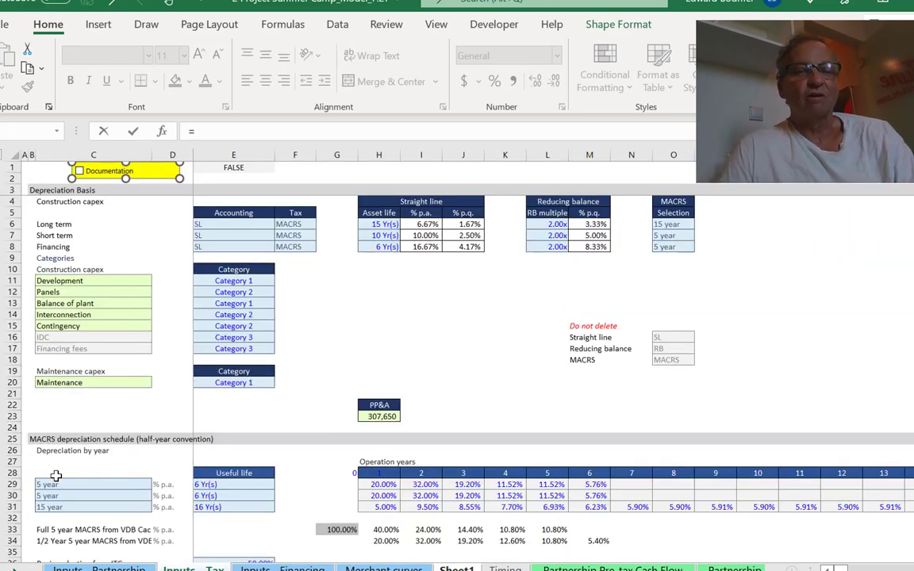
{"action": "key", "text": "ctrl+Page_Up"}
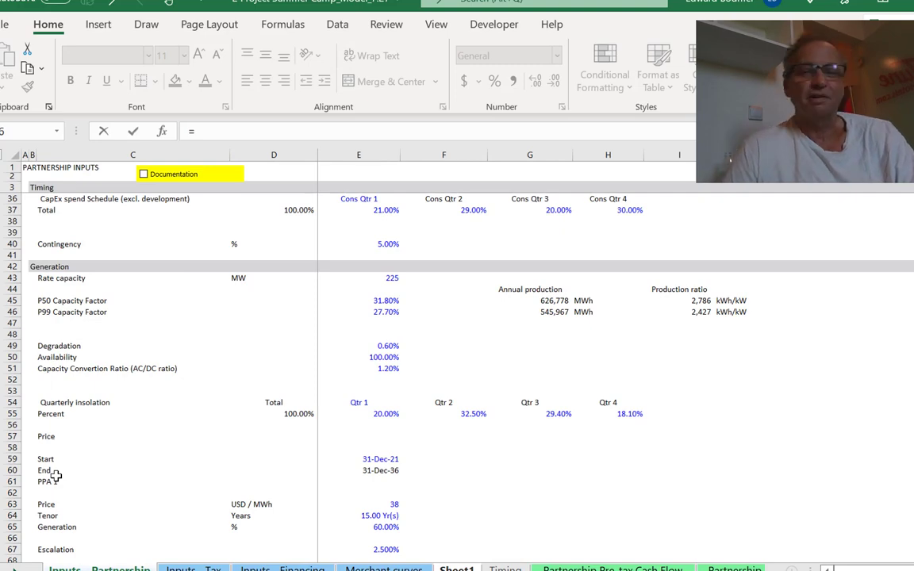
{"action": "key", "text": "ctrl+Page_Up"}
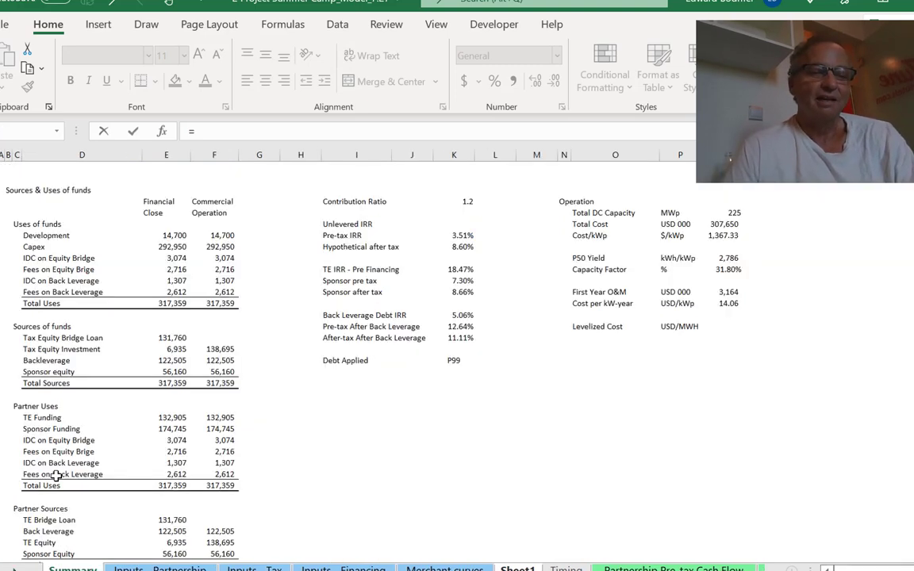
{"action": "key", "text": "ctrl+Page_Down"}
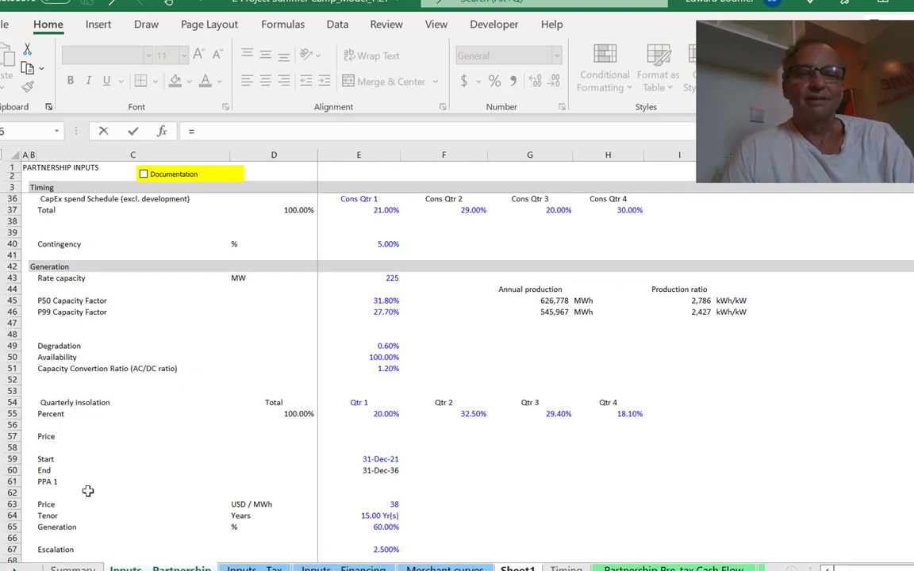
{"action": "left_click", "coordinate": [278, 312]}
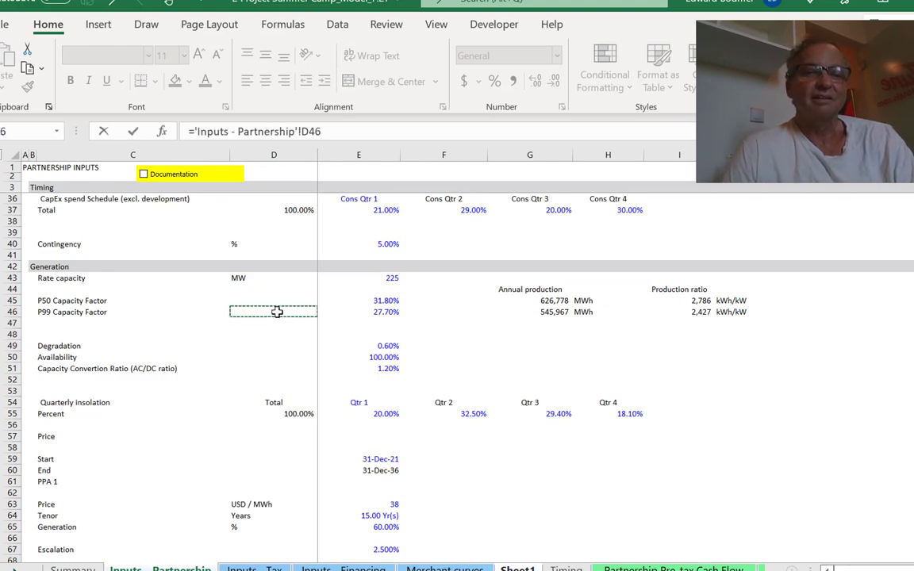
{"action": "key", "text": "Up"}
{"action": "key", "text": "Up"}
{"action": "key", "text": "Up"}
{"action": "key", "text": "Up"}
{"action": "key", "text": "Up"}
{"action": "key", "text": "Up"}
{"action": "key", "text": "Up"}
{"action": "key", "text": "Up"}
{"action": "key", "text": "Up"}
{"action": "key", "text": "Up"}
{"action": "key", "text": "Up"}
{"action": "key", "text": "Up"}
{"action": "key", "text": "Up"}
{"action": "key", "text": "Up"}
{"action": "key", "text": "Up"}
{"action": "key", "text": "Up"}
{"action": "key", "text": "Up"}
{"action": "key", "text": "Up"}
{"action": "key", "text": "Up"}
{"action": "key", "text": "Up"}
{"action": "key", "text": "Down"}
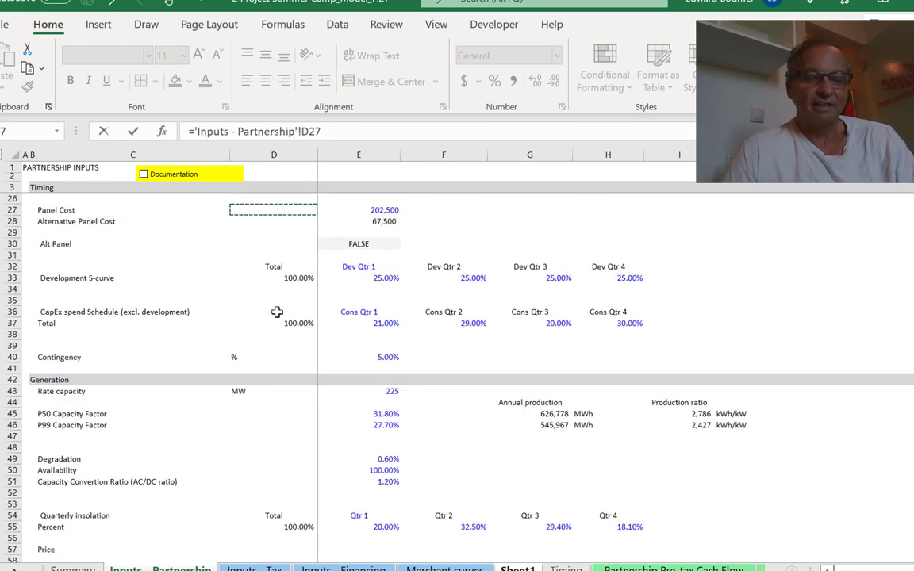
{"action": "key", "text": "Page_Down"}
{"action": "key", "text": "Up"}
{"action": "key", "text": "Up"}
{"action": "key", "text": "Up"}
{"action": "key", "text": "Up"}
{"action": "key", "text": "Up"}
{"action": "key", "text": "Up"}
{"action": "key", "text": "Up"}
{"action": "key", "text": "Up"}
{"action": "key", "text": "Up"}
{"action": "key", "text": "Up"}
{"action": "key", "text": "Up"}
{"action": "key", "text": "Up"}
{"action": "key", "text": "Up"}
{"action": "key", "text": "Up"}
{"action": "key", "text": "Up"}
{"action": "key", "text": "Up"}
{"action": "key", "text": "Up"}
{"action": "key", "text": "Up"}
{"action": "key", "text": "Up"}
{"action": "key", "text": "Up"}
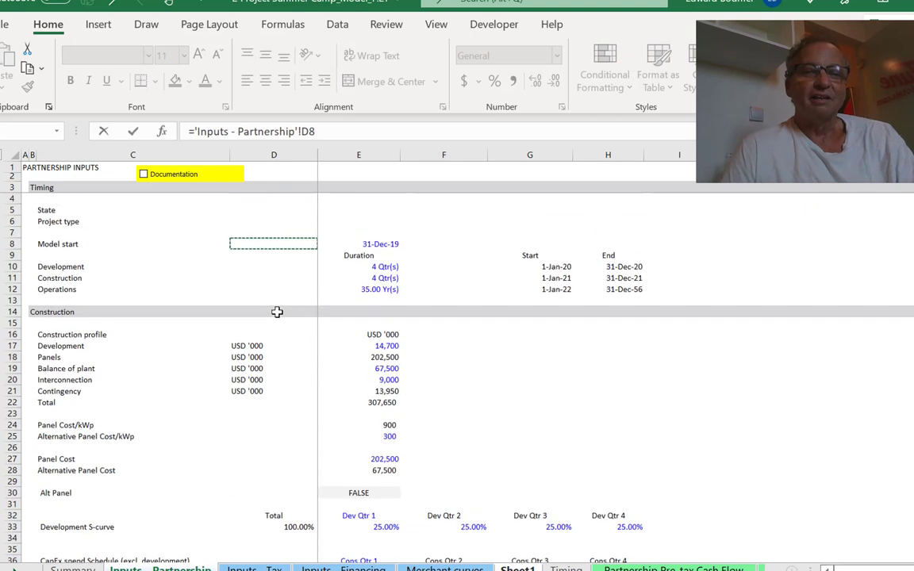
{"action": "key", "text": "Down"}
{"action": "key", "text": "Down"}
{"action": "key", "text": "Down"}
{"action": "key", "text": "Down"}
{"action": "key", "text": "Down"}
{"action": "key", "text": "Down"}
{"action": "key", "text": "Down"}
{"action": "key", "text": "Down"}
{"action": "key", "text": "Down"}
{"action": "key", "text": "Right"}
{"action": "key", "text": "Down"}
{"action": "key", "text": "Return"}
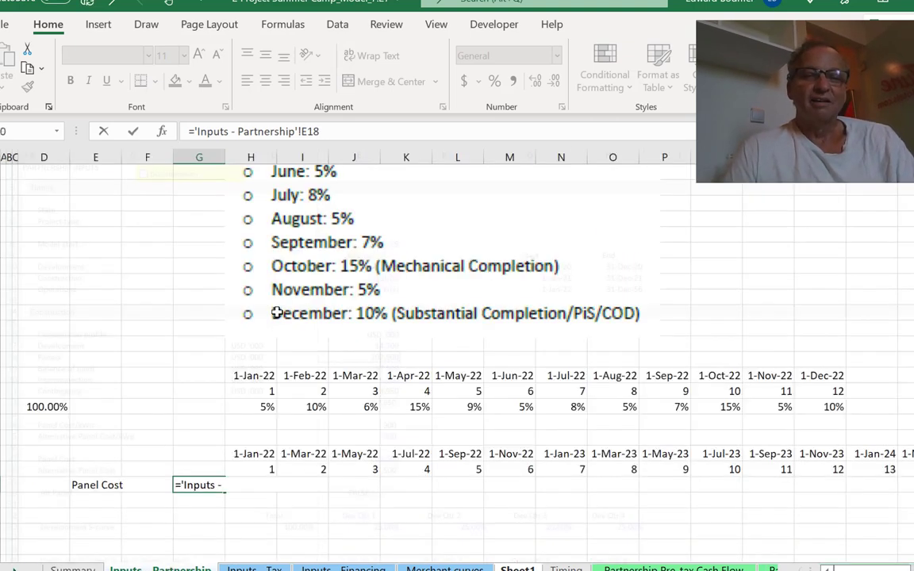
Format the linked panel cost in G30 with a thousands separator and no decimals
{"action": "key", "text": "Up"}
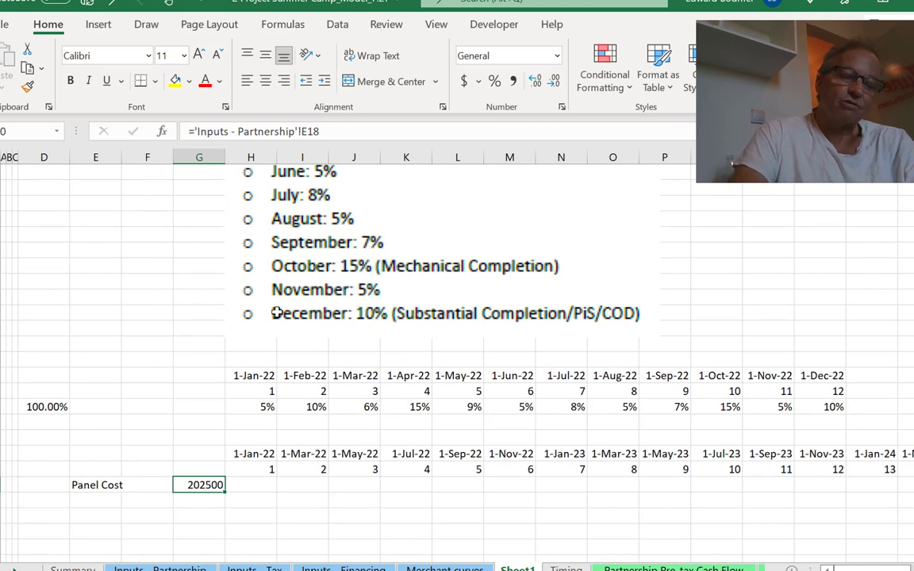
{"action": "key", "text": "alt+h"}
{"action": "key", "text": "k"}
{"action": "key", "text": "9"}
{"action": "key", "text": "9"}
{"action": "key", "text": "alt+h"}
{"action": "key", "text": "0"}
{"action": "key", "text": "0"}
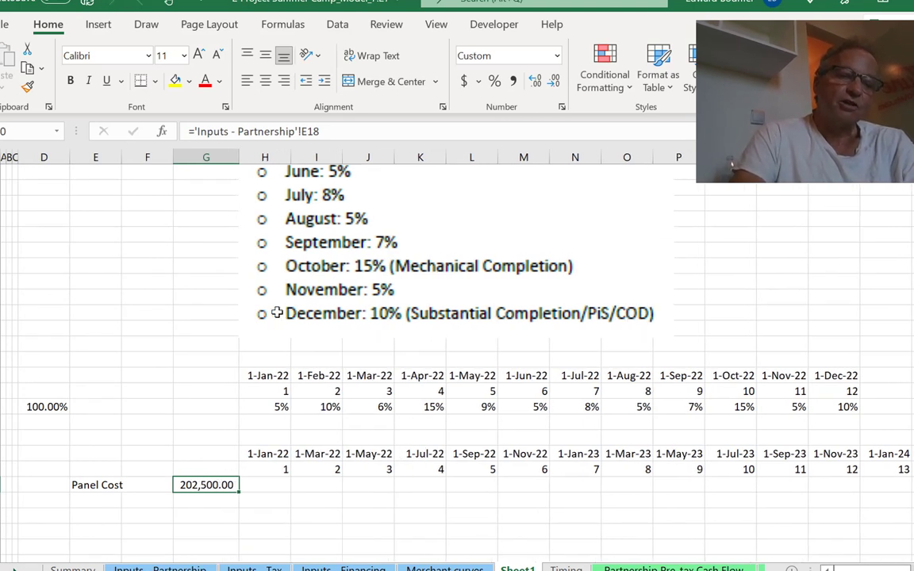
{"action": "key", "text": "alt+h"}
{"action": "key", "text": "9"}
{"action": "key", "text": "9"}
Insert a blank row above the Panel Cost row
{"action": "key", "text": "Right"}
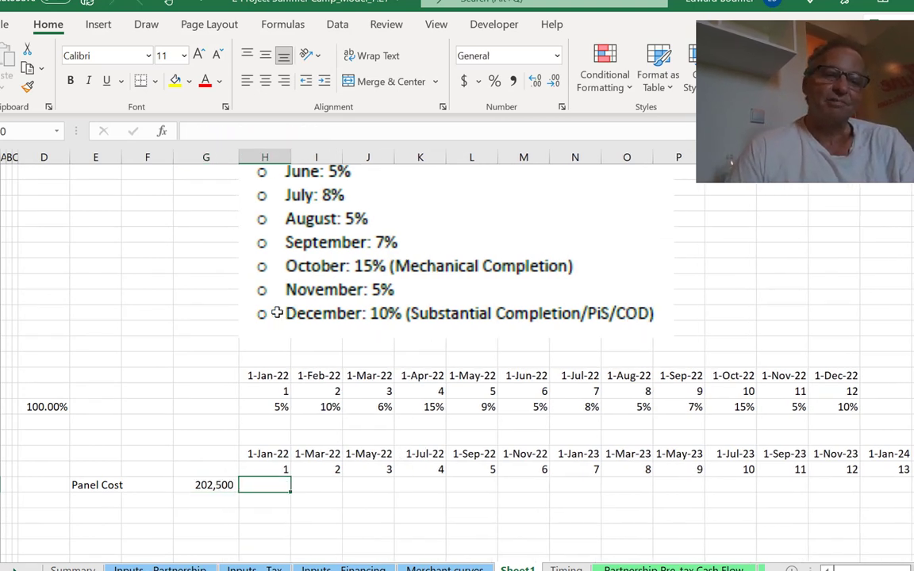
{"action": "type", "text": "="}
{"action": "key", "text": "Escape"}
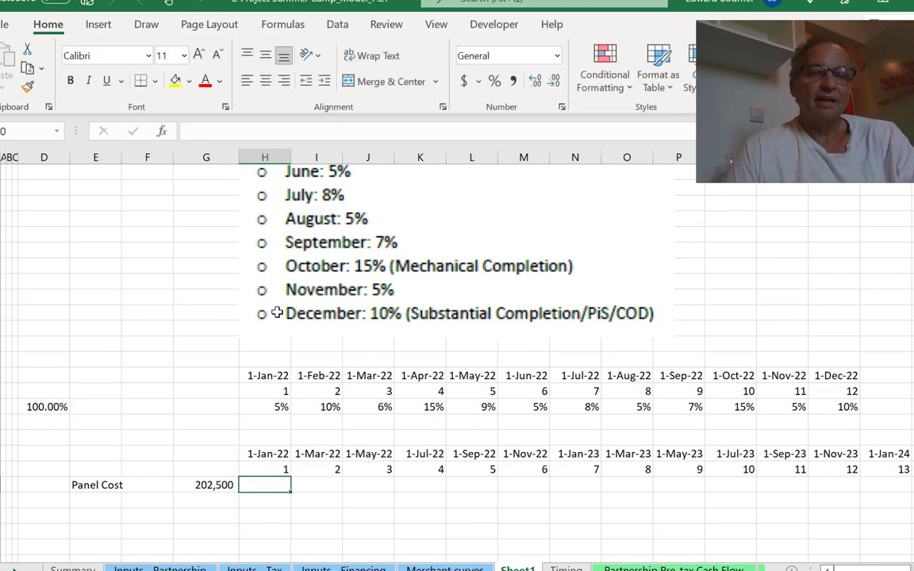
{"action": "key", "text": "shift+space"}
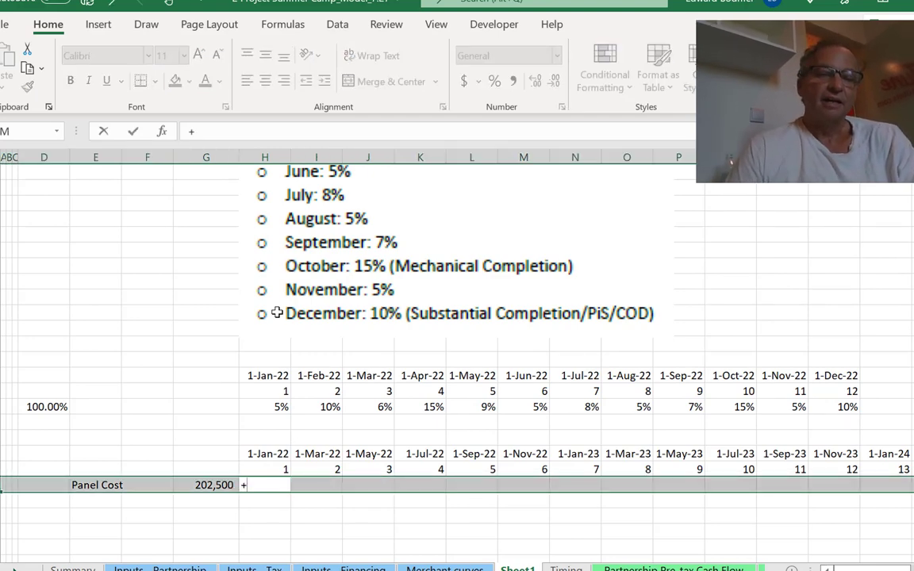
{"action": "key", "text": "Escape"}
{"action": "key", "text": "ctrl+shift+plus"}
Label the new row "Construction" in column E and widen column E to fit the text
{"action": "key", "text": "Left"}
{"action": "key", "text": "Left"}
{"action": "key", "text": "Left"}
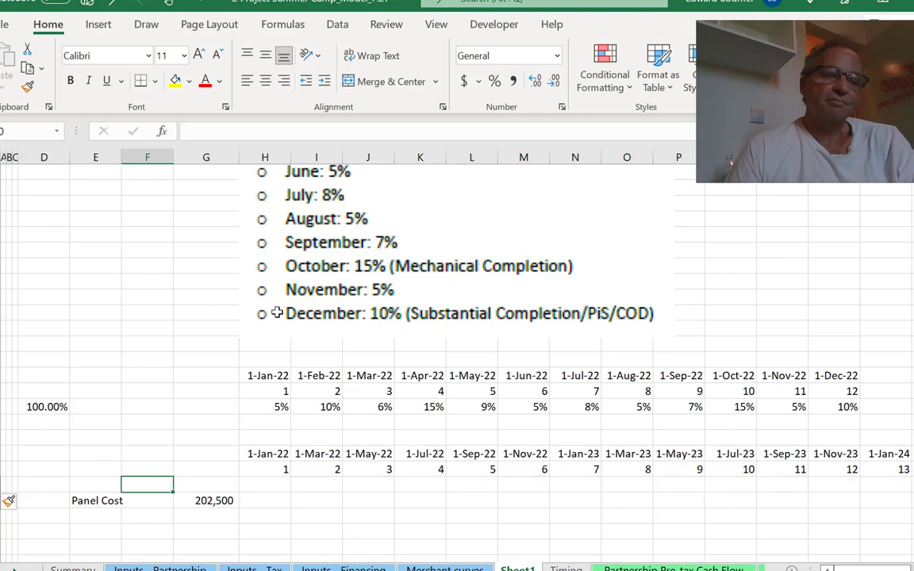
{"action": "type", "text": "X"}
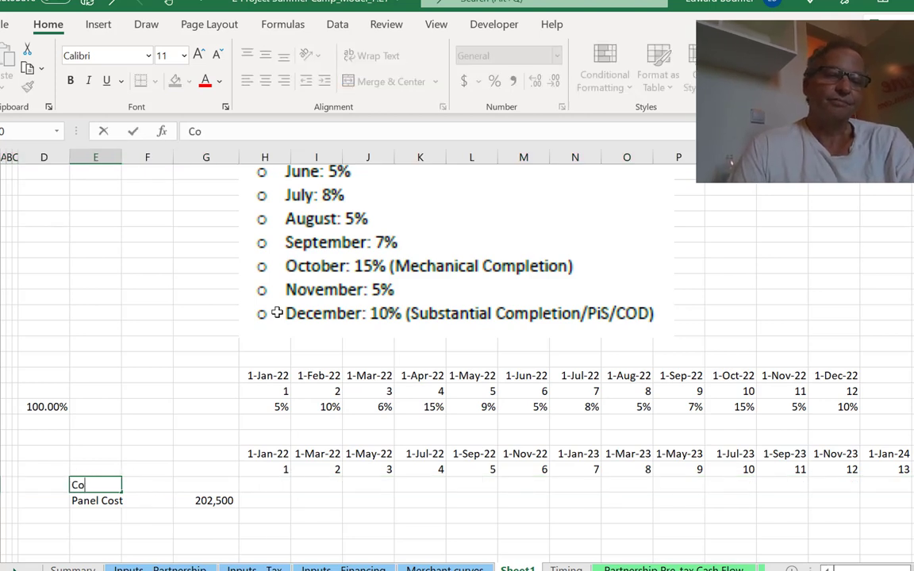
{"action": "type", "text": "onstructio"}
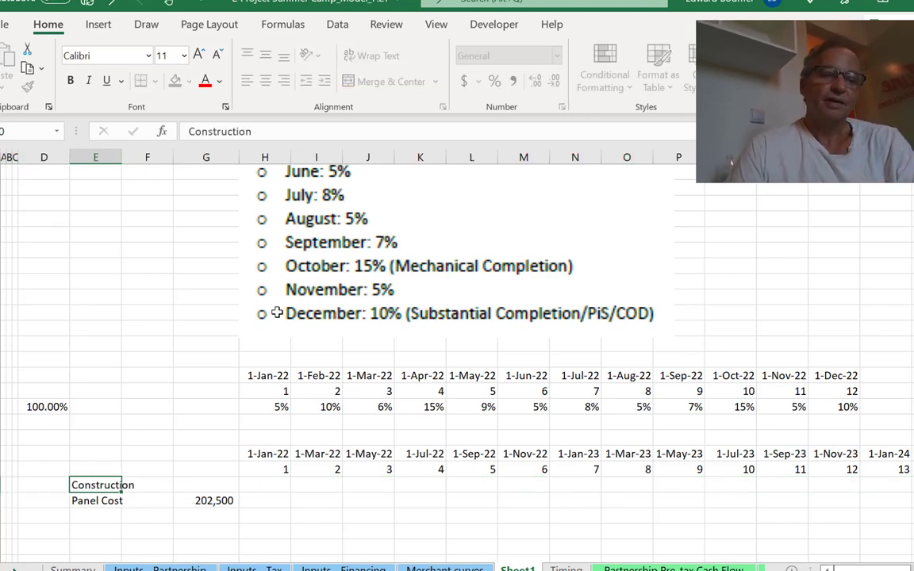
{"action": "type", "text": "n"}
{"action": "key", "text": "Return"}
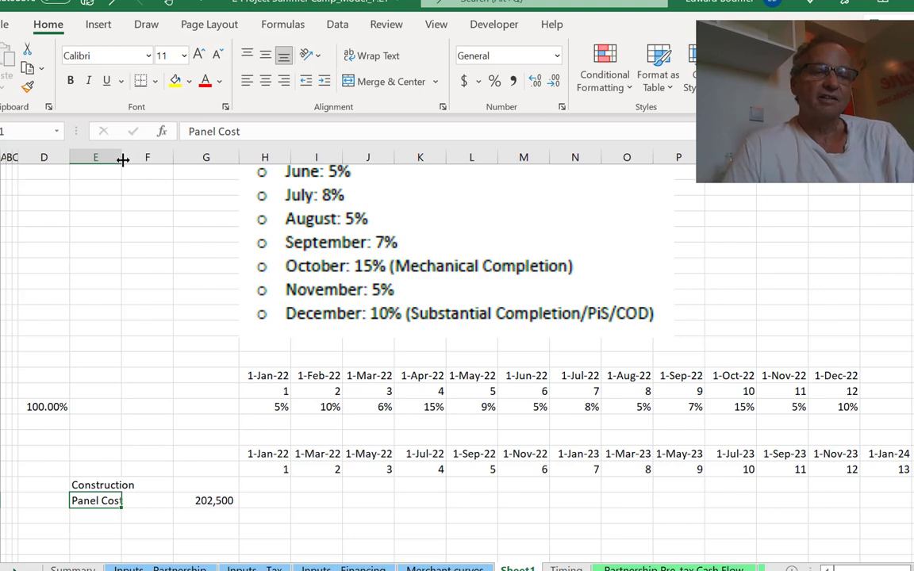
{"action": "left_click_drag", "start_coordinate": [123, 160], "coordinate": [149, 159]}
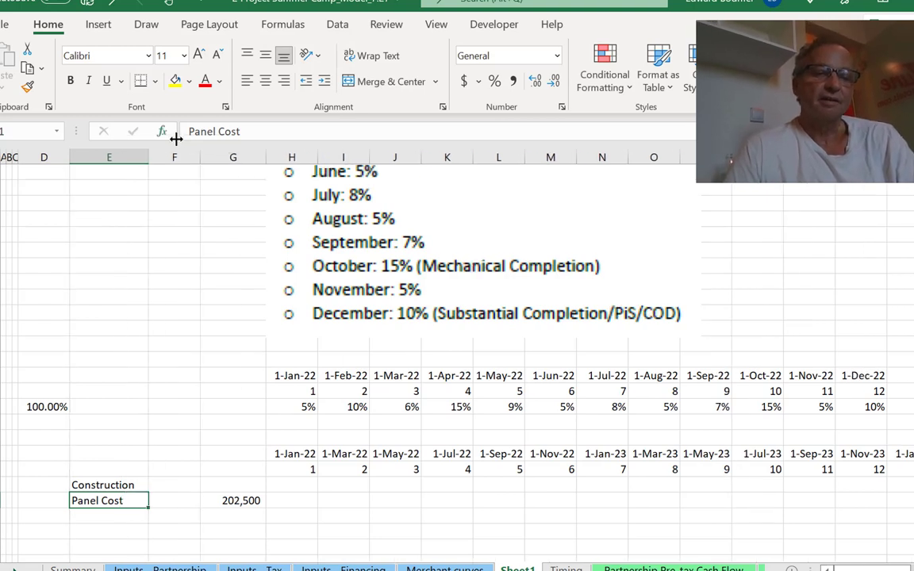
Enter 12 in G30 as the number of construction periods
{"action": "key", "text": "Up"}
{"action": "key", "text": "Right"}
{"action": "key", "text": "Right"}
{"action": "type", "text": "1"}
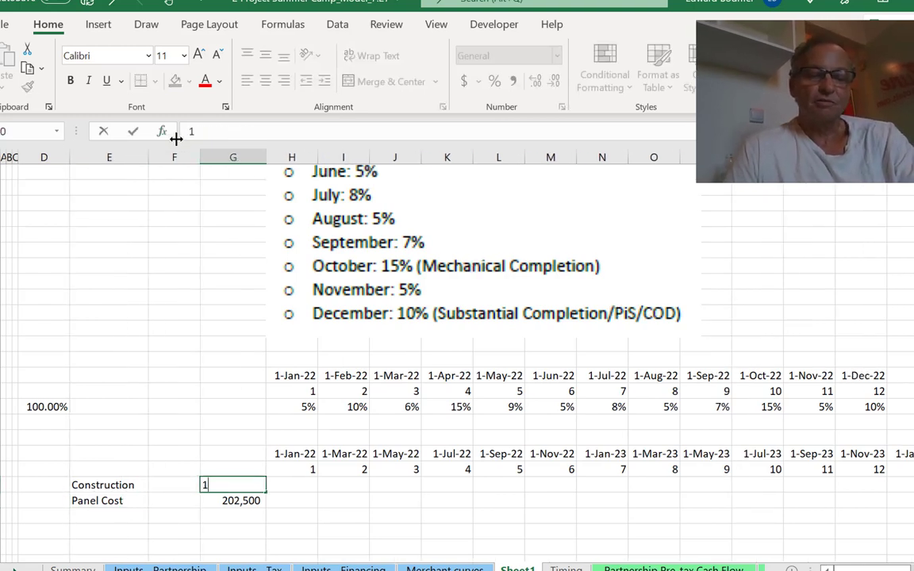
{"action": "key", "text": "ctrl+Return"}
Enter the construction flag =H29<=$G$30 in H30 and fill it across the timeline
{"action": "key", "text": "Right"}
{"action": "type", "text": "="}
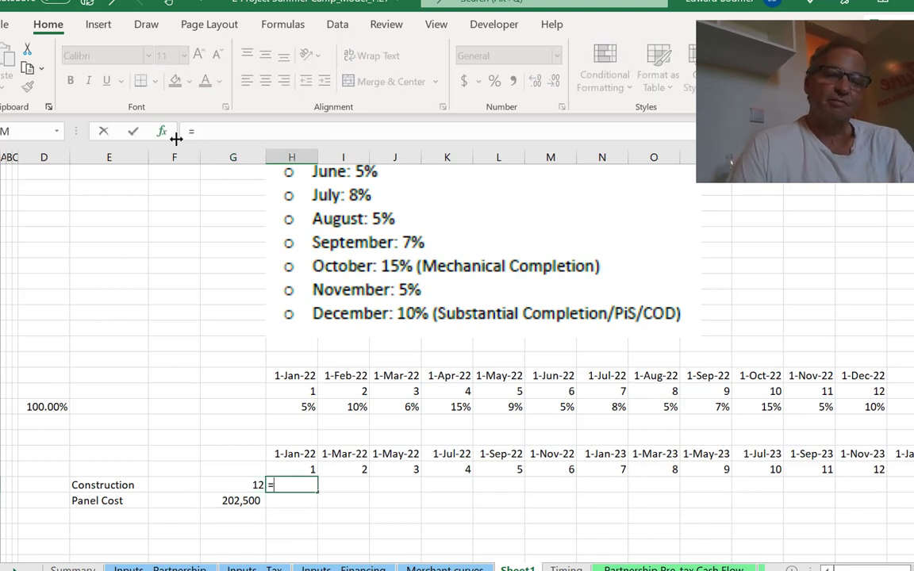
{"action": "key", "text": "Up"}
{"action": "type", "text": "<"}
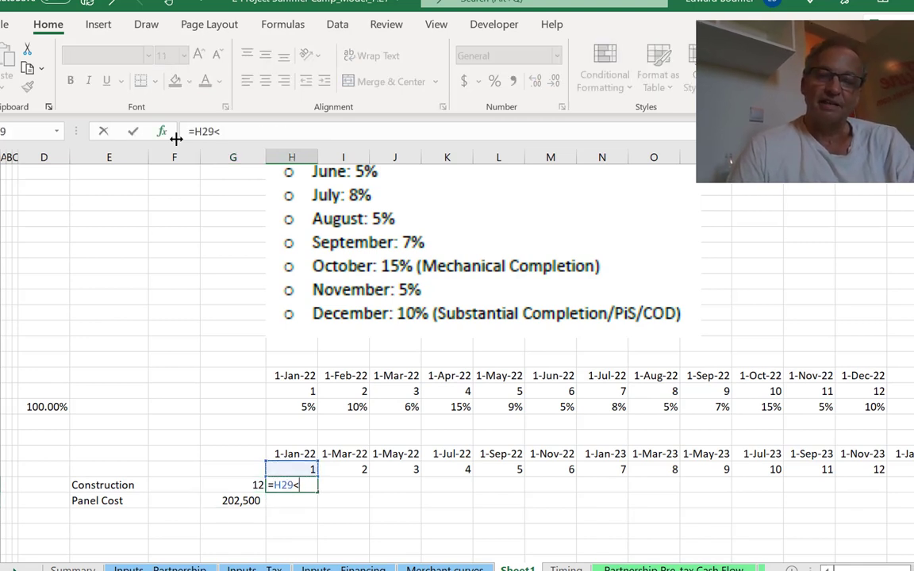
{"action": "type", "text": "="}
{"action": "key", "text": "Left"}
{"action": "key", "text": "F4"}
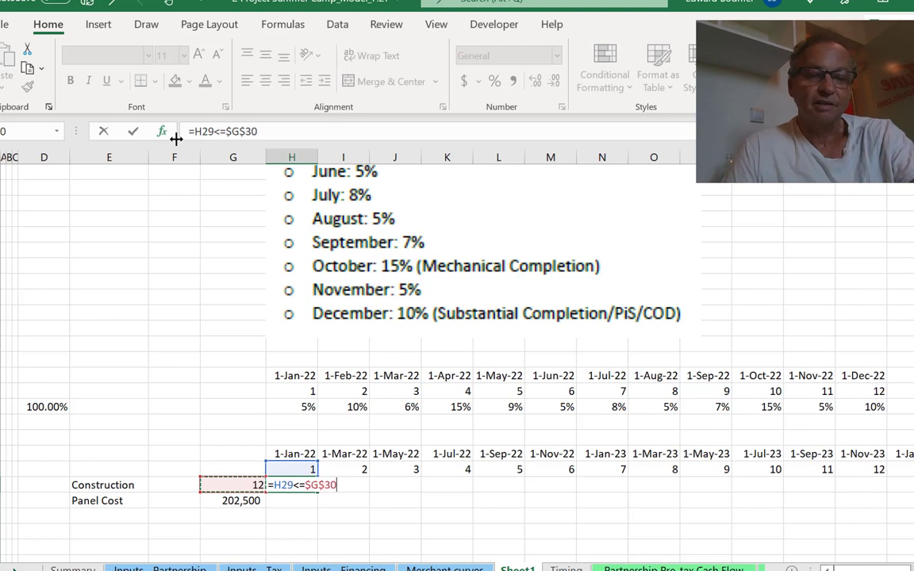
{"action": "key", "text": "Return"}
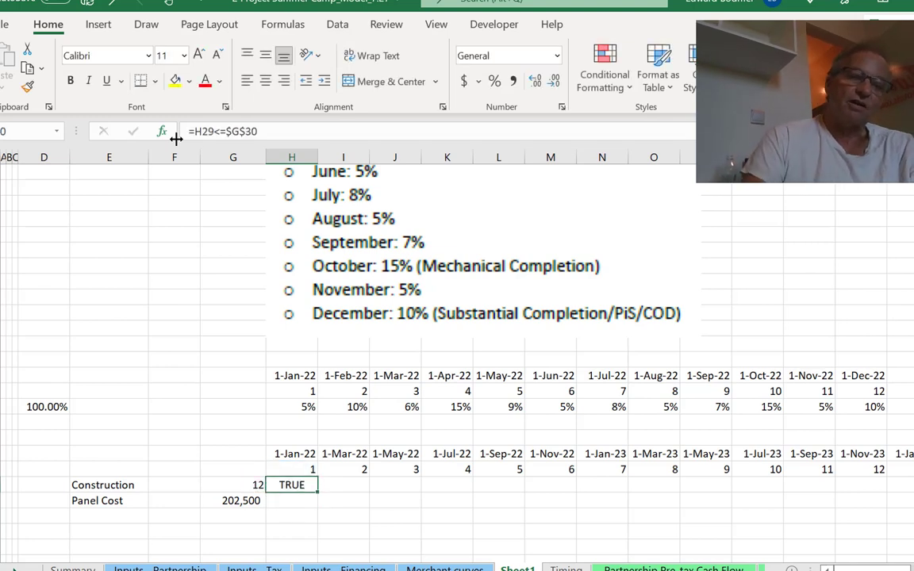
{"action": "key", "text": "ctrl+shift+Right"}
{"action": "key", "text": "ctrl+r"}
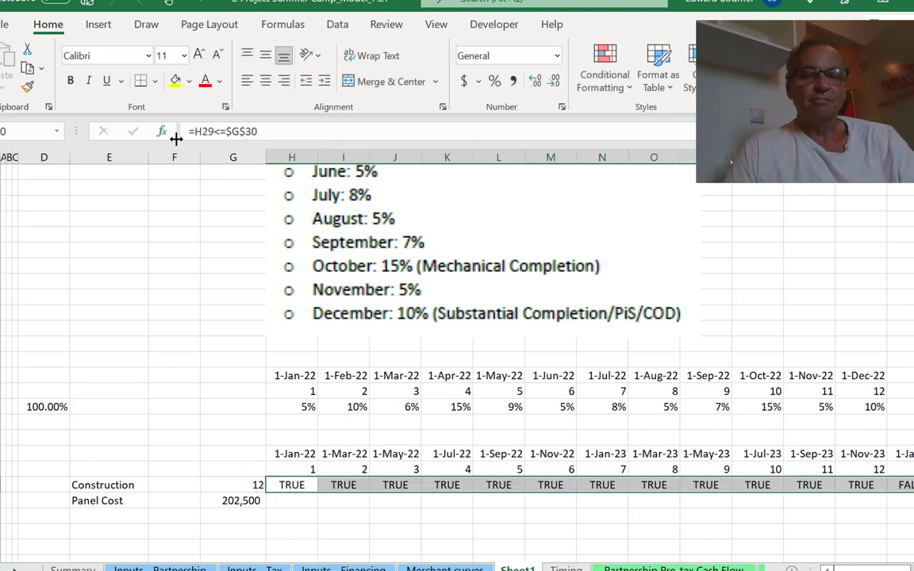
Enter the panel cost formula =$G$31*H30 in H31 and fill it across the timeline
{"action": "key", "text": "Down"}
{"action": "type", "text": "="}
{"action": "key", "text": "Left"}
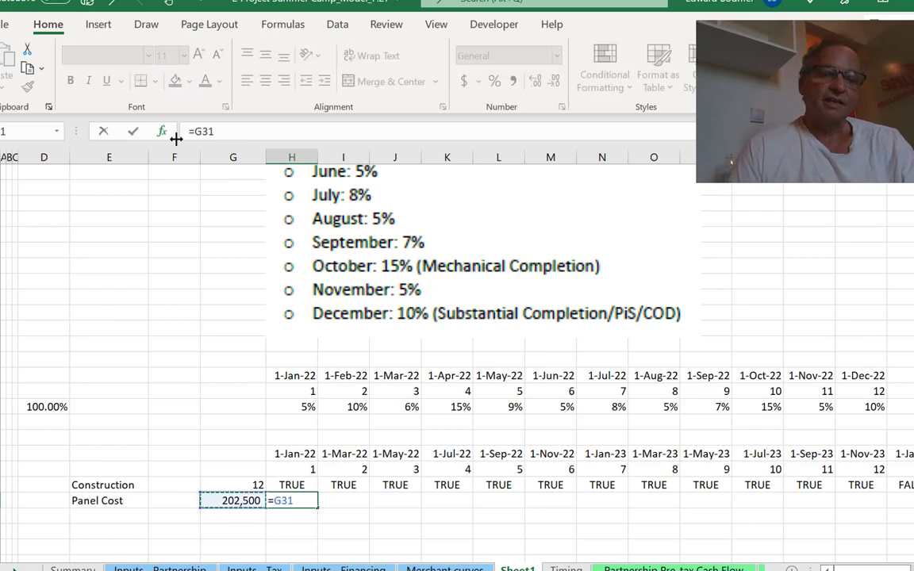
{"action": "key", "text": "F4"}
{"action": "key", "text": "ctrl+Return"}
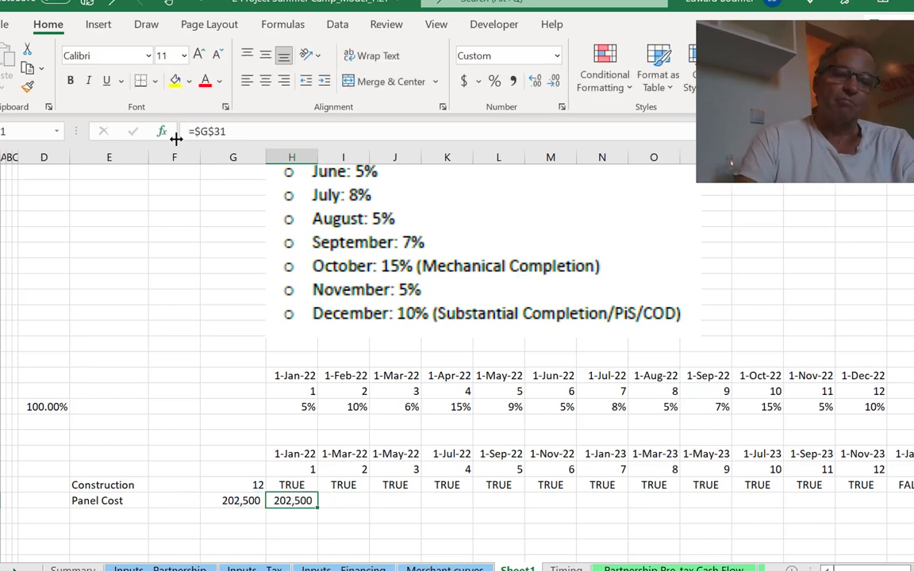
{"action": "key", "text": "F2"}
{"action": "type", "text": "*"}
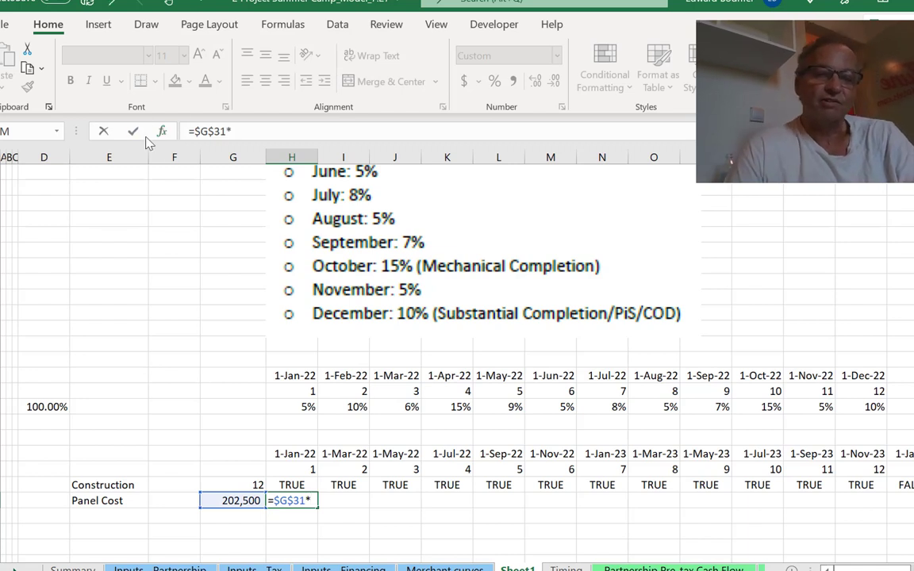
{"action": "left_click", "coordinate": [283, 480]}
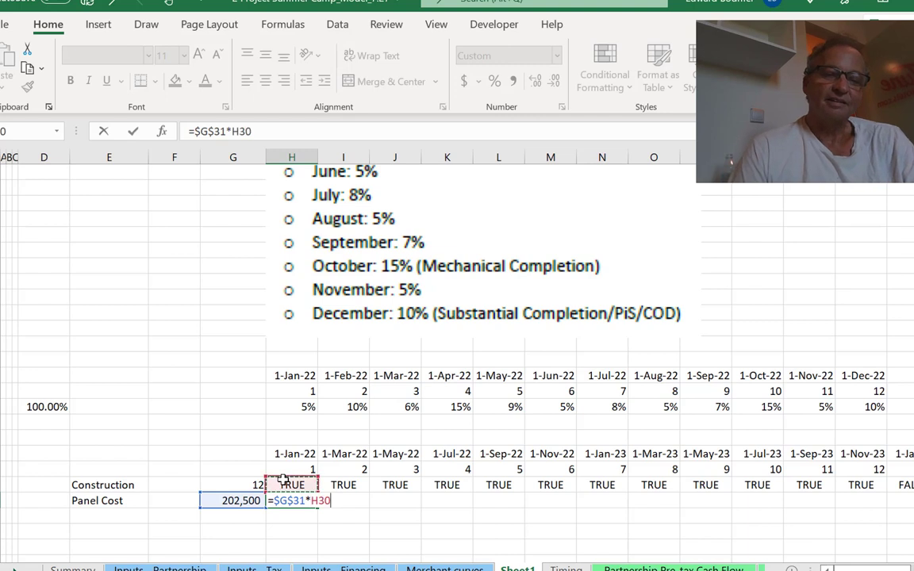
{"action": "key", "text": "ctrl+Return"}
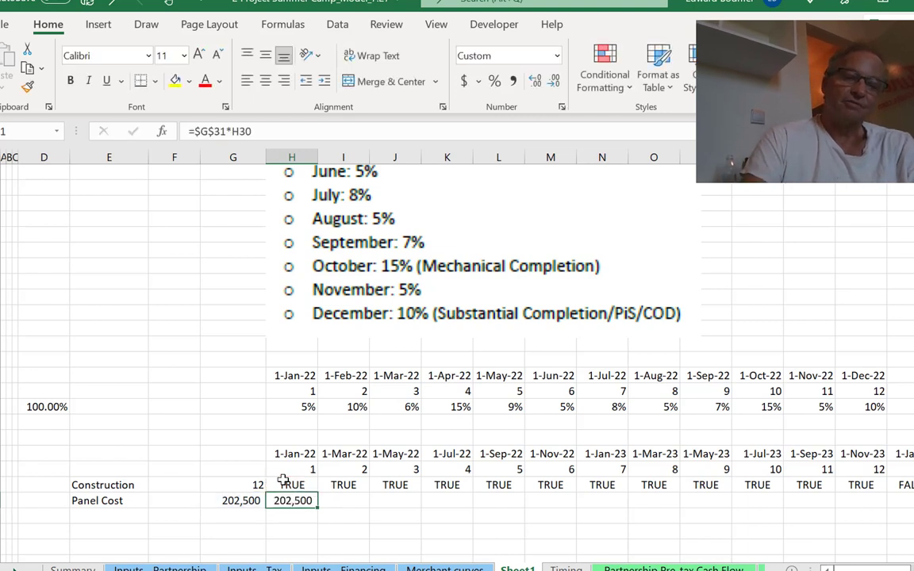
{"action": "key", "text": "ctrl+shift+Right"}
{"action": "key", "text": "ctrl+r"}
Label row 33 "S-curve" in column E and go to H33, the row's first period cell
{"action": "key", "text": "Down"}
{"action": "key", "text": "Down"}
{"action": "key", "text": "Left"}
{"action": "key", "text": "Left"}
{"action": "key", "text": "Left"}
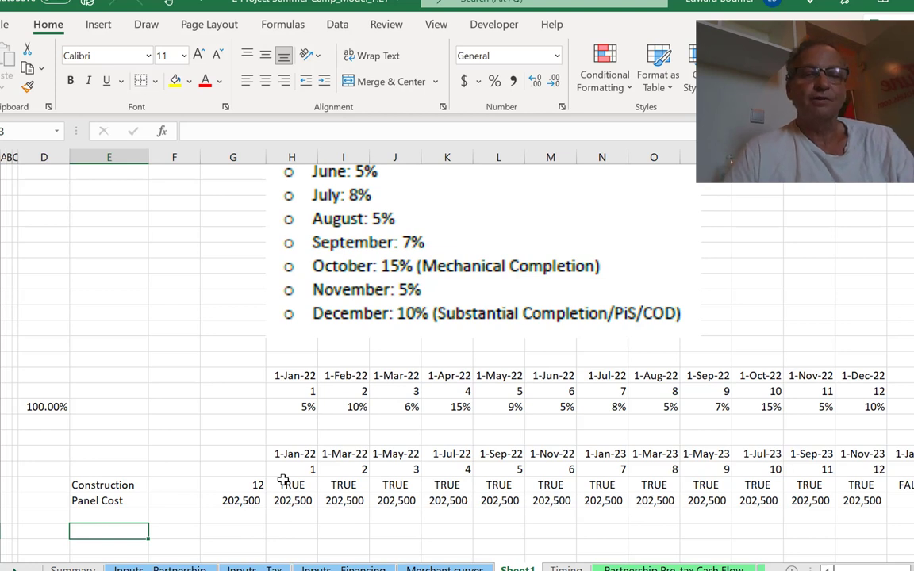
{"action": "type", "text": "S-curve"}
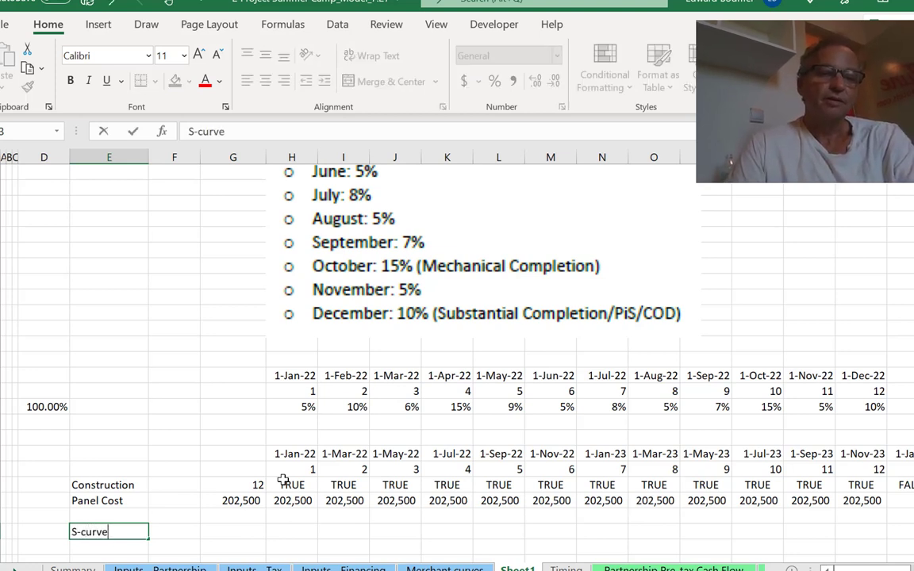
{"action": "key", "text": "ctrl+Return"}
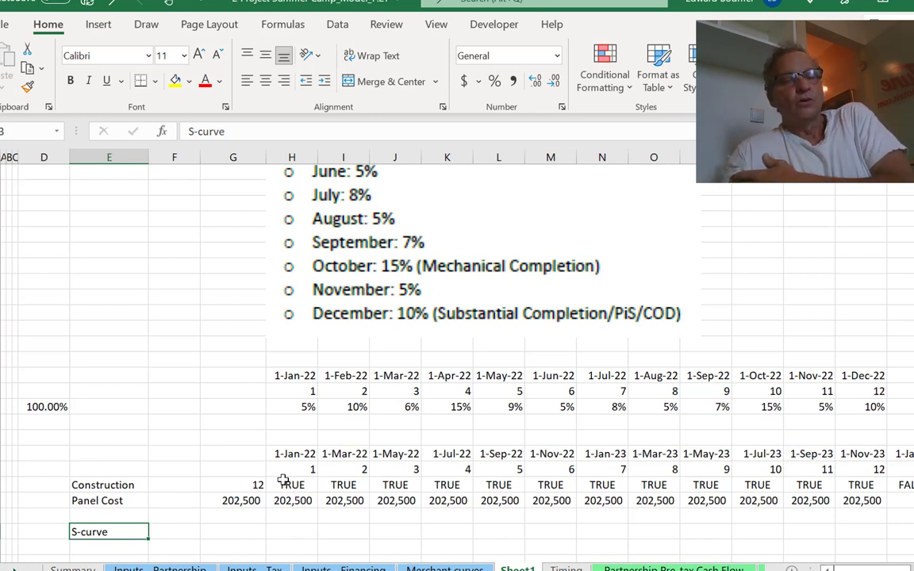
{"action": "key", "text": "Right"}
{"action": "key", "text": "Right"}
{"action": "key", "text": "Right"}
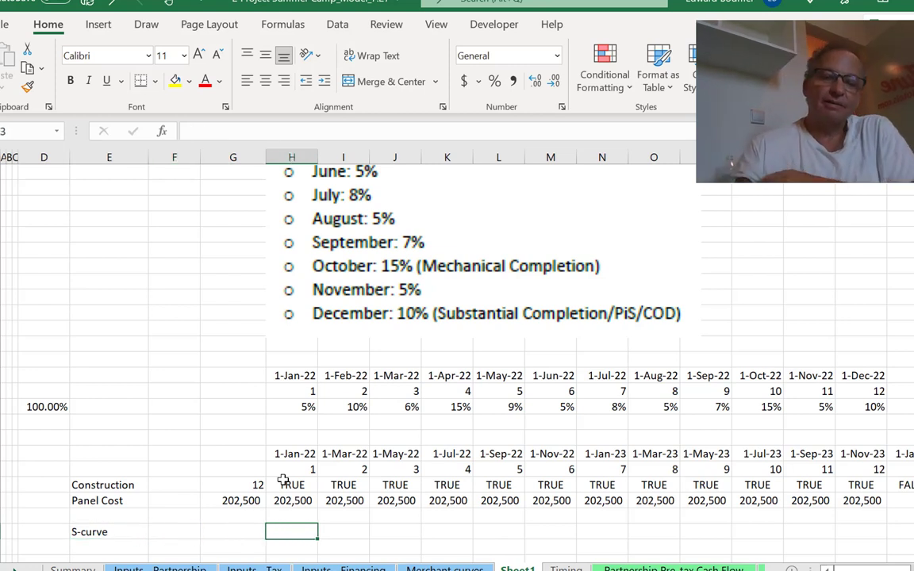
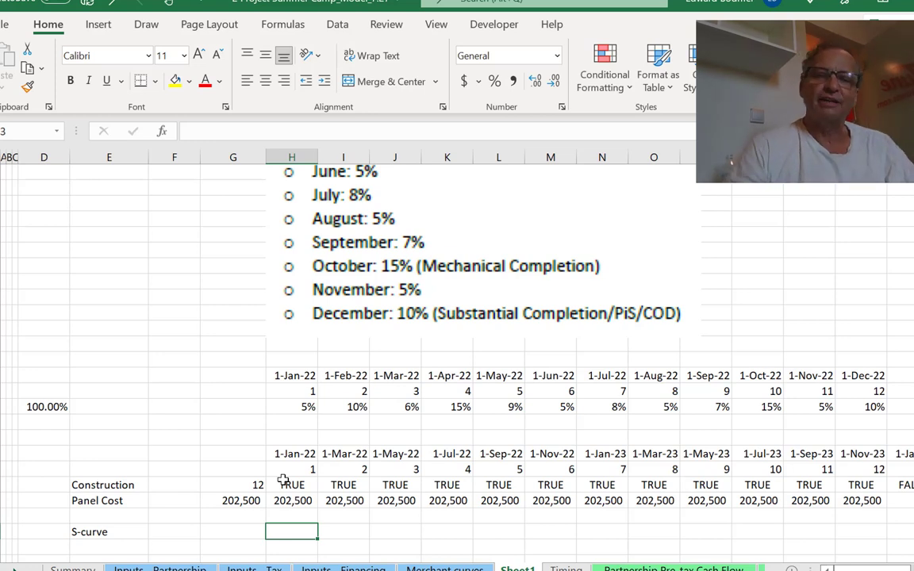
{"action": "type", "text": "="}
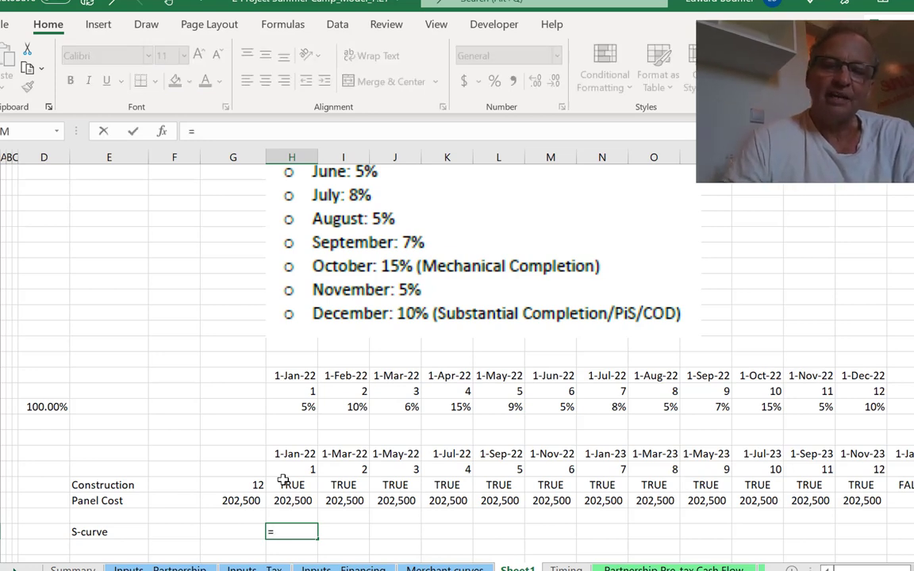
{"action": "type", "text": "loo"}
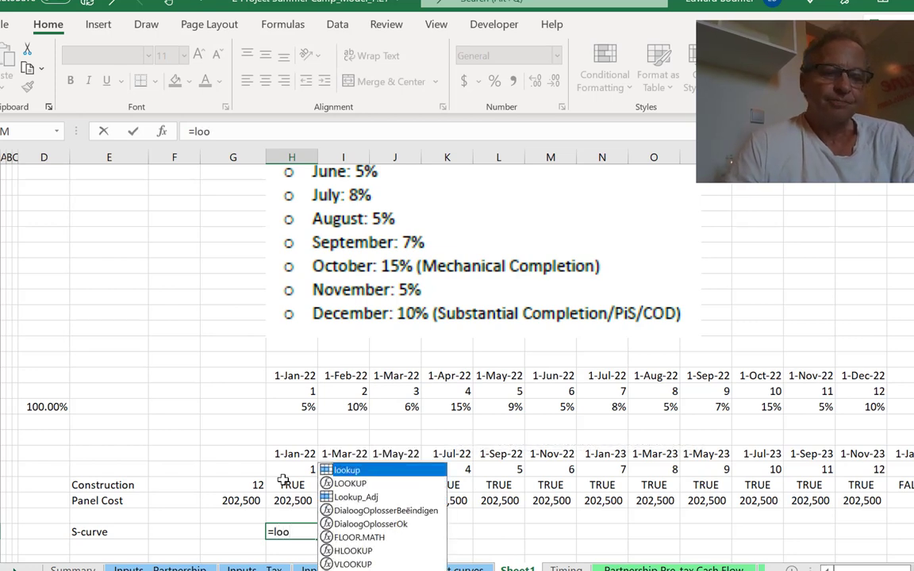
{"action": "key", "text": "Tab"}
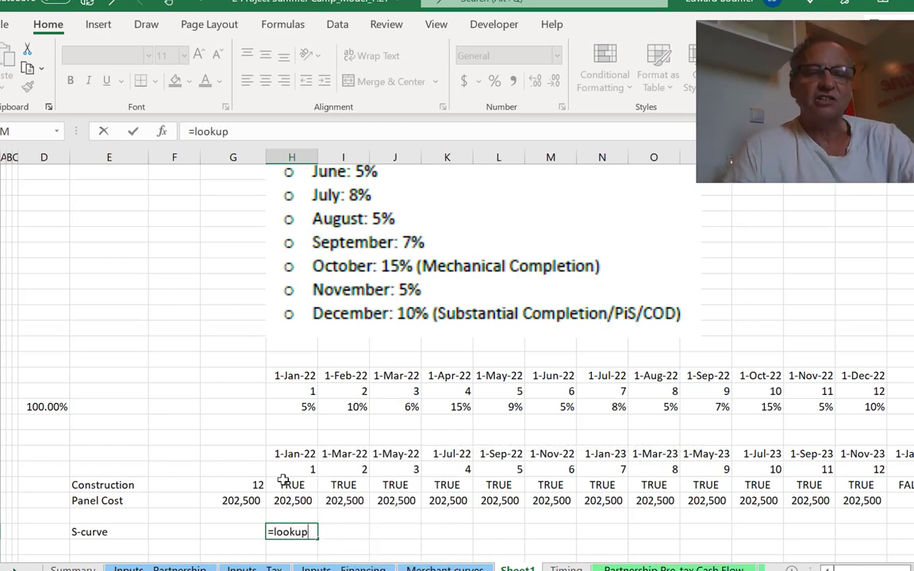
{"action": "key", "text": "Escape"}
Enter =LOOKUP(H29,24:24,25:25) in H33 to pick up the spend percentage for the period number
{"action": "type", "text": "="}
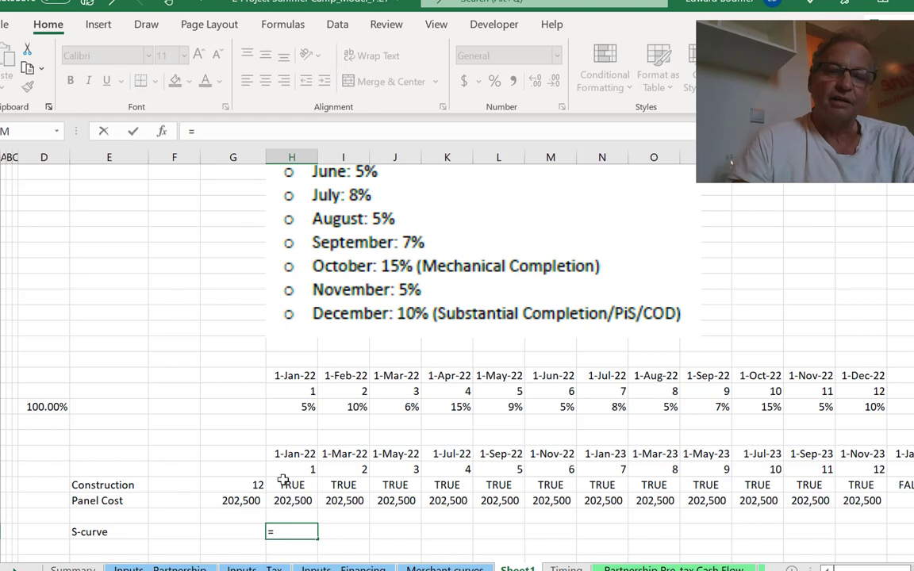
{"action": "type", "text": "loo"}
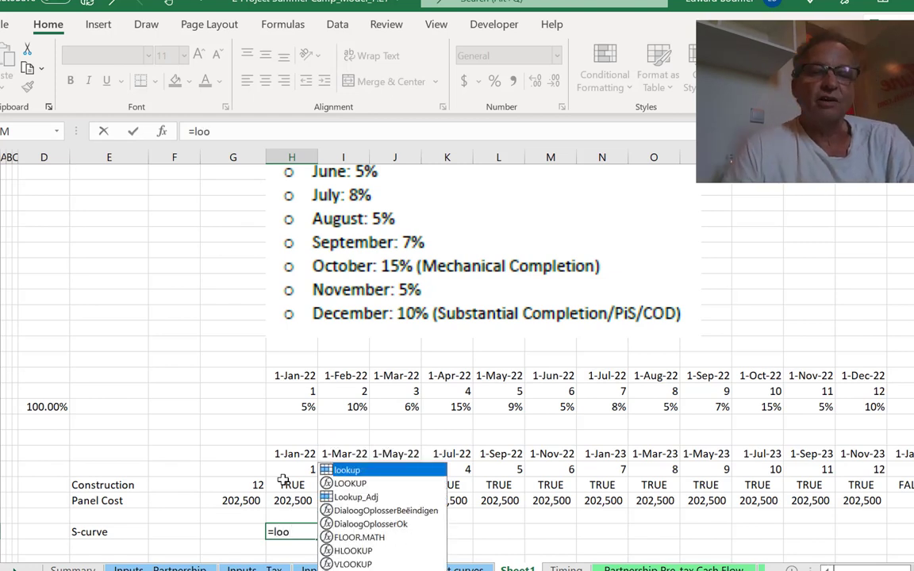
{"action": "key", "text": "Down"}
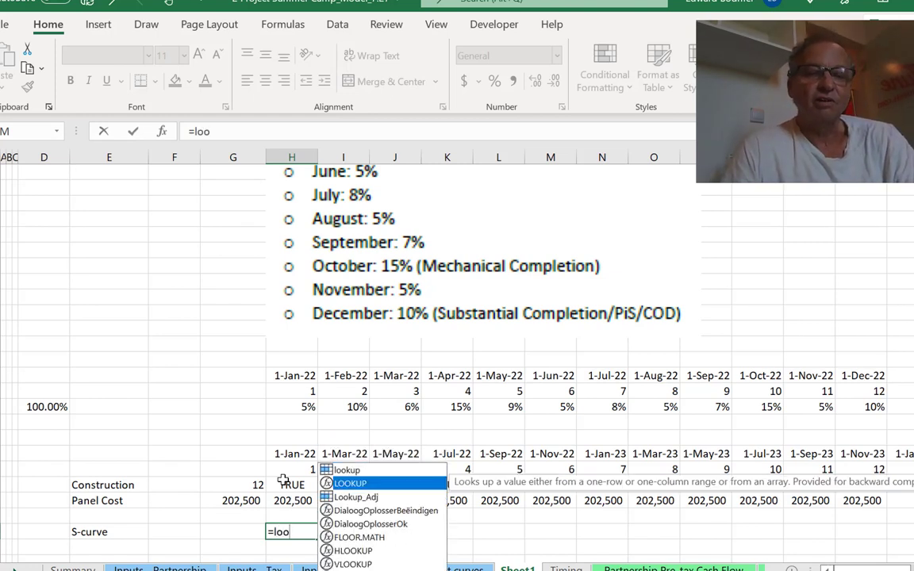
{"action": "key", "text": "Tab"}
{"action": "key", "text": "Up"}
{"action": "key", "text": "Up"}
{"action": "key", "text": "Up"}
{"action": "key", "text": "Up"}
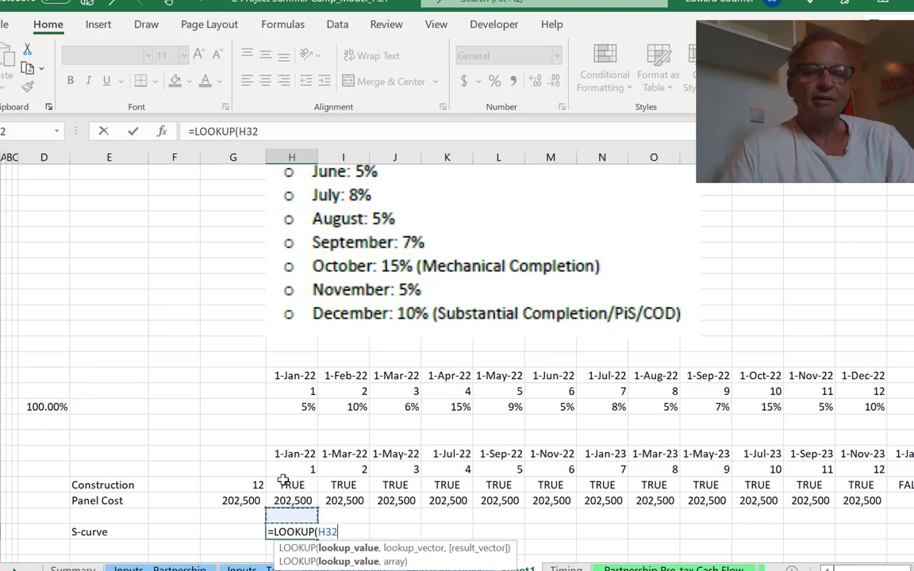
{"action": "type", "text": ","}
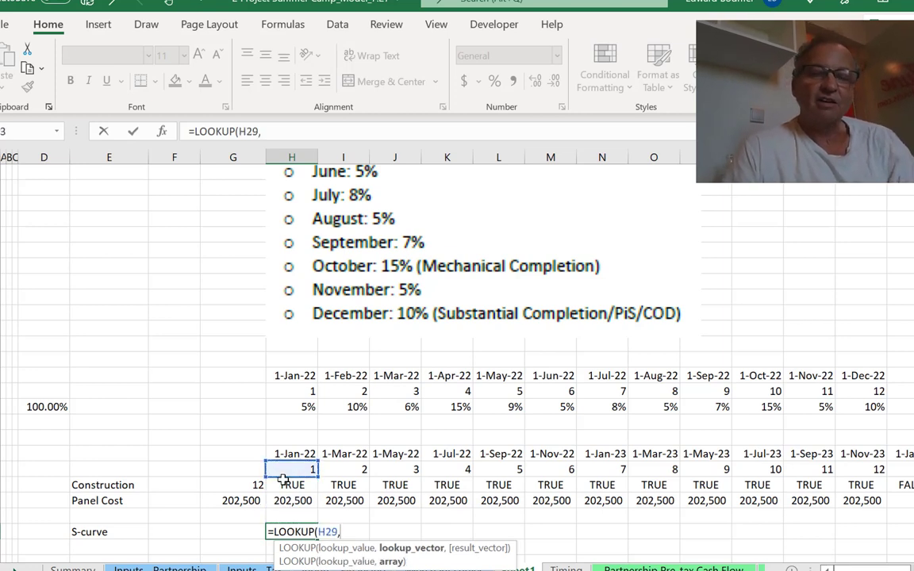
{"action": "key", "text": "Up"}
{"action": "key", "text": "Up"}
{"action": "key", "text": "Up"}
{"action": "key", "text": "Up"}
{"action": "key", "text": "Up"}
{"action": "key", "text": "Up"}
{"action": "key", "text": "Up"}
{"action": "key", "text": "Up"}
{"action": "key", "text": "Up"}
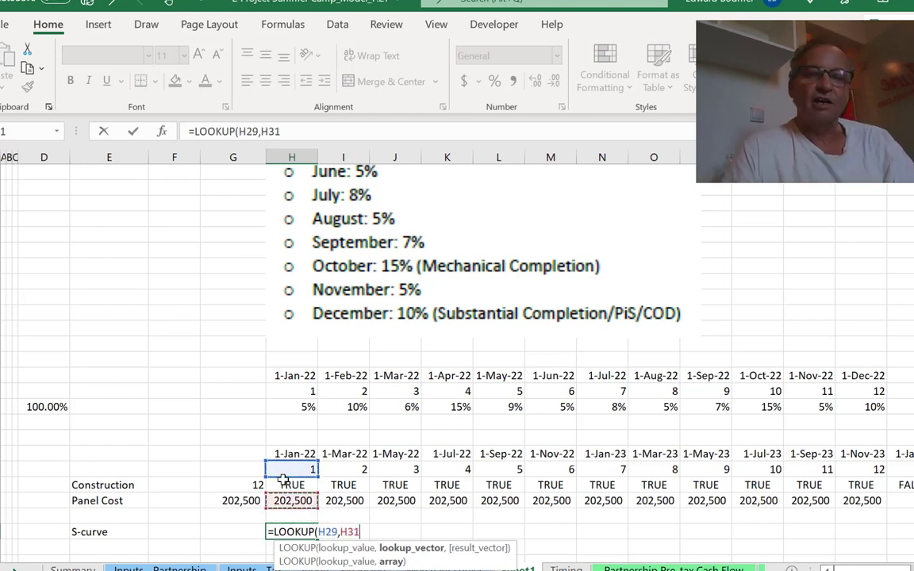
{"action": "key", "text": "shift+space"}
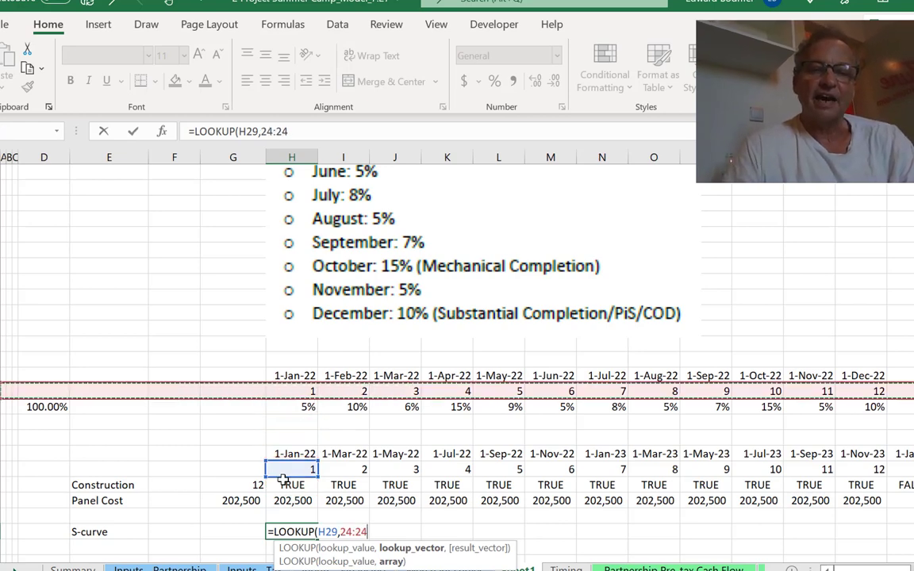
{"action": "type", "text": ","}
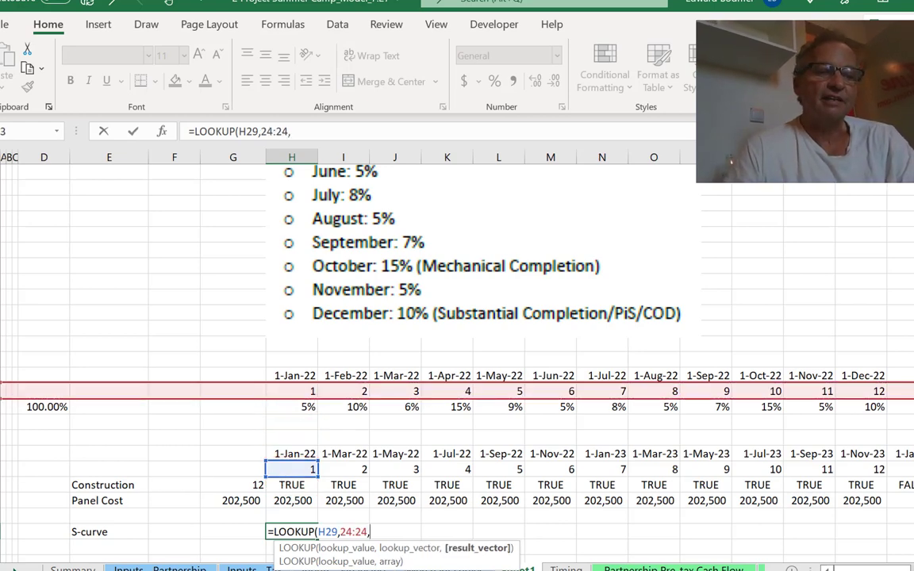
{"action": "key", "text": "Up"}
{"action": "key", "text": "Up"}
{"action": "key", "text": "Up"}
{"action": "key", "text": "Up"}
{"action": "key", "text": "shift+space"}
{"action": "key", "text": "ctrl+Return"}
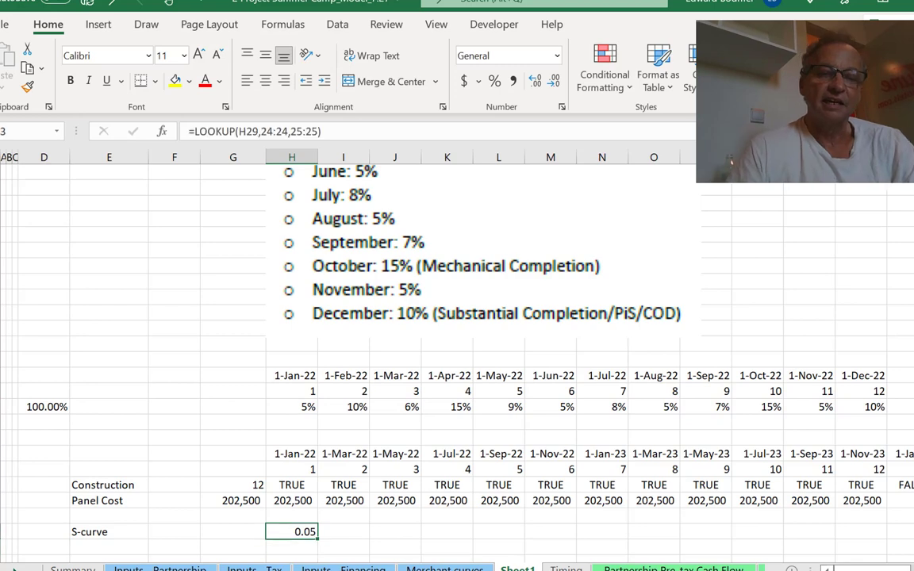
Format H33 as a percentage with two decimals and fill its lookup formula across the timeline
{"action": "key", "text": "ctrl+shift+5"}
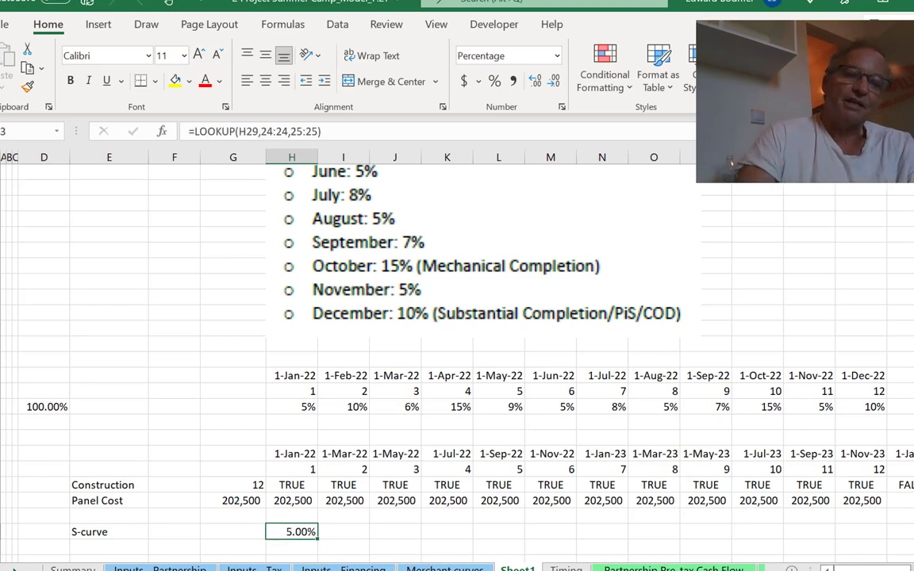
{"action": "key", "text": "ctrl+shift+Right"}
{"action": "key", "text": "ctrl+r"}
Examine the S-curve percentages along row 33, including the periods after construction ends
{"action": "key", "text": "Right"}
{"action": "key", "text": "Right"}
{"action": "key", "text": "Right"}
{"action": "key", "text": "Right"}
{"action": "key", "text": "Right"}
{"action": "key", "text": "Right"}
{"action": "key", "text": "Right"}
{"action": "key", "text": "Right"}
{"action": "key", "text": "Right"}
{"action": "key", "text": "Right"}
{"action": "key", "text": "Right"}
{"action": "key", "text": "Right"}
{"action": "key", "text": "Right"}
{"action": "key", "text": "Right"}
{"action": "key", "text": "Right"}
{"action": "key", "text": "Right"}
{"action": "key", "text": "Right"}
{"action": "key", "text": "Right"}
{"action": "key", "text": "Right"}
{"action": "key", "text": "Right"}
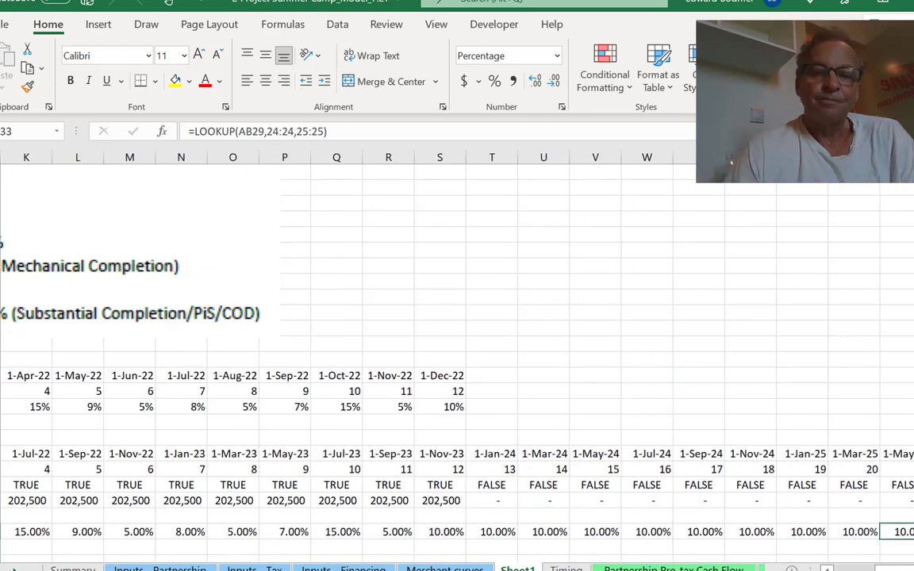
{"action": "key", "text": "Left"}
{"action": "key", "text": "Left"}
{"action": "key", "text": "Left"}
{"action": "key", "text": "Left"}
{"action": "key", "text": "Left"}
{"action": "key", "text": "Left"}
{"action": "key", "text": "Left"}
{"action": "key", "text": "Left"}
{"action": "key", "text": "Left"}
{"action": "key", "text": "Left"}
{"action": "key", "text": "Left"}
{"action": "key", "text": "Left"}
{"action": "key", "text": "Left"}
{"action": "key", "text": "Left"}
{"action": "key", "text": "Left"}
{"action": "key", "text": "Left"}
{"action": "key", "text": "Left"}
{"action": "key", "text": "Left"}
{"action": "key", "text": "Left"}
{"action": "key", "text": "Left"}
{"action": "key", "text": "Right"}
{"action": "key", "text": "Right"}
{"action": "key", "text": "Right"}
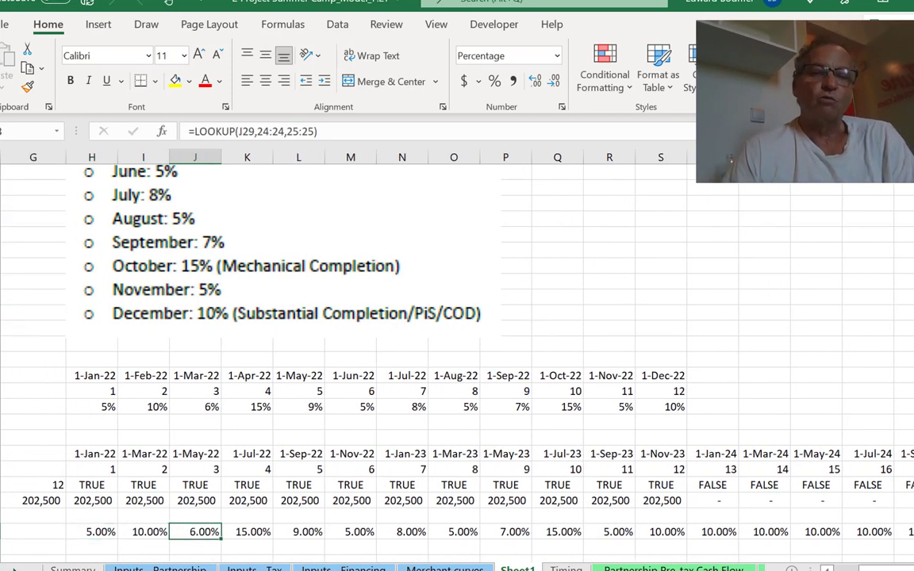
Extend the upper period counter by entering 13 in T24, leaving its percentage blank
{"action": "left_click", "coordinate": [505, 501]}
{"action": "key", "text": "Up"}
{"action": "key", "text": "Up"}
{"action": "key", "text": "Up"}
{"action": "key", "text": "Up"}
{"action": "key", "text": "Up"}
{"action": "key", "text": "Up"}
{"action": "key", "text": "Up"}
{"action": "key", "text": "Up"}
{"action": "key", "text": "Up"}
{"action": "key", "text": "Down"}
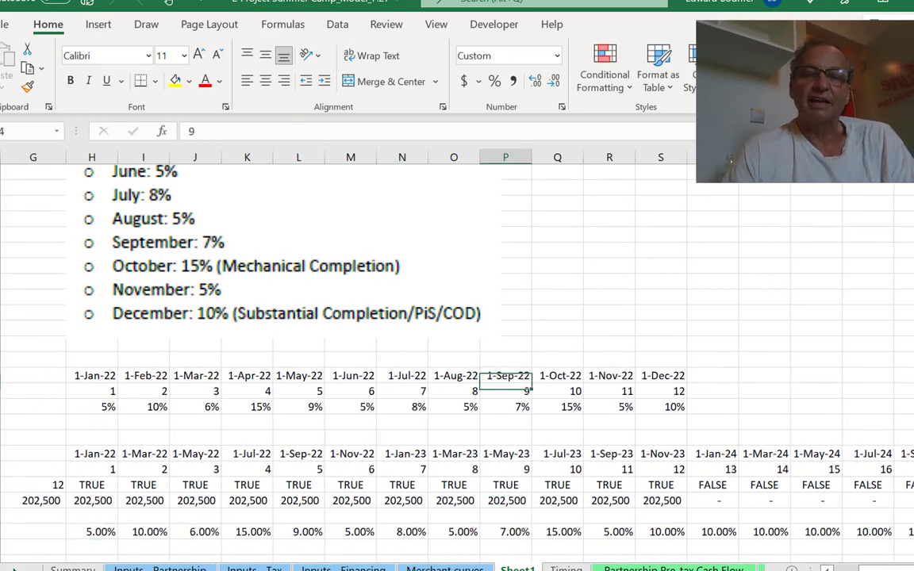
{"action": "key", "text": "Right"}
{"action": "key", "text": "Down"}
{"action": "key", "text": "Down"}
{"action": "key", "text": "Up"}
{"action": "key", "text": "Right"}
{"action": "key", "text": "Right"}
{"action": "key", "text": "Right"}
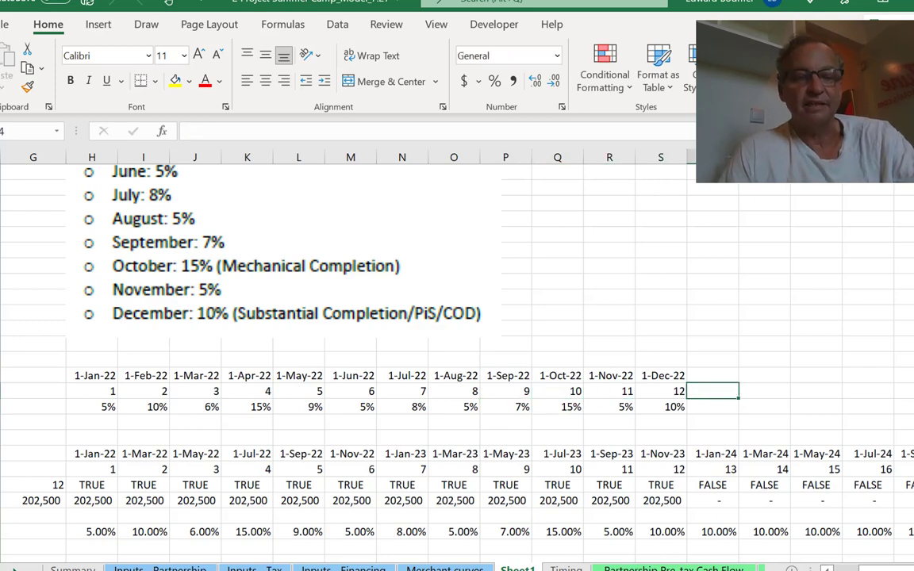
{"action": "type", "text": "13"}
{"action": "key", "text": "Return"}
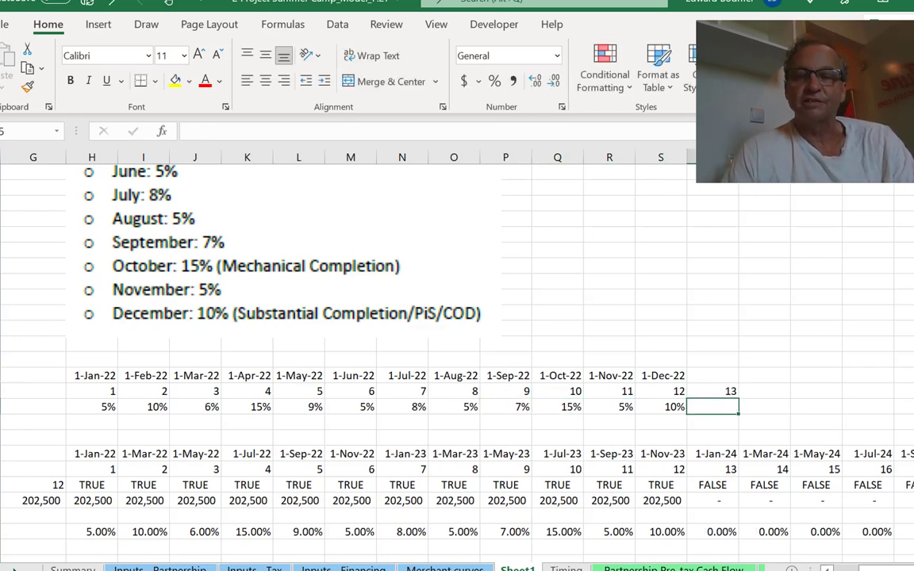
Check the S-curve row back to its first period and the lookup formula in H33
{"action": "key", "text": "Left"}
{"action": "key", "text": "Down"}
{"action": "key", "text": "Down"}
{"action": "key", "text": "Down"}
{"action": "key", "text": "Down"}
{"action": "key", "text": "Down"}
{"action": "key", "text": "Down"}
{"action": "key", "text": "Down"}
{"action": "key", "text": "Down"}
{"action": "key", "text": "Down"}
{"action": "key", "text": "Down"}
{"action": "key", "text": "Up"}
{"action": "key", "text": "Up"}
{"action": "key", "text": "Up"}
{"action": "key", "text": "Home"}
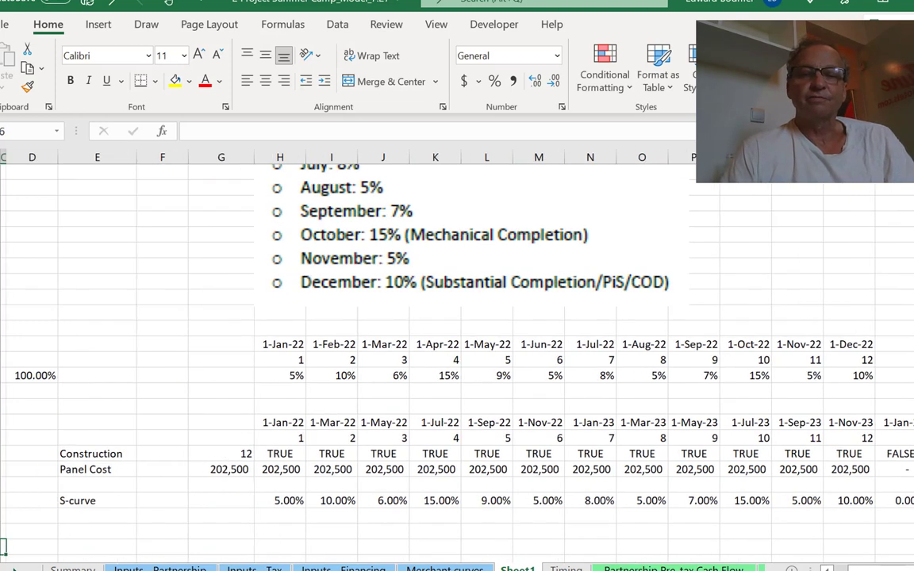
{"action": "key", "text": "Right"}
{"action": "key", "text": "Right"}
{"action": "key", "text": "Right"}
{"action": "key", "text": "Right"}
{"action": "key", "text": "Right"}
{"action": "key", "text": "Right"}
{"action": "key", "text": "Right"}
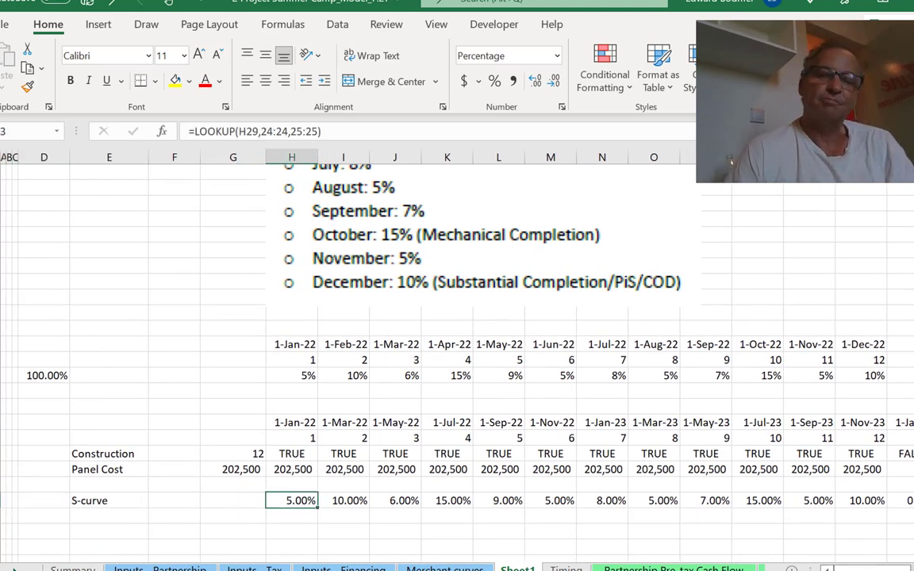
Move the total of the monthly spend percentages from D25 to F25
{"action": "key", "text": "Up"}
{"action": "key", "text": "Up"}
{"action": "key", "text": "Up"}
{"action": "key", "text": "Up"}
{"action": "key", "text": "Up"}
{"action": "key", "text": "Up"}
{"action": "key", "text": "Up"}
{"action": "key", "text": "Up"}
{"action": "key", "text": "Up"}
{"action": "key", "text": "Up"}
{"action": "key", "text": "Up"}
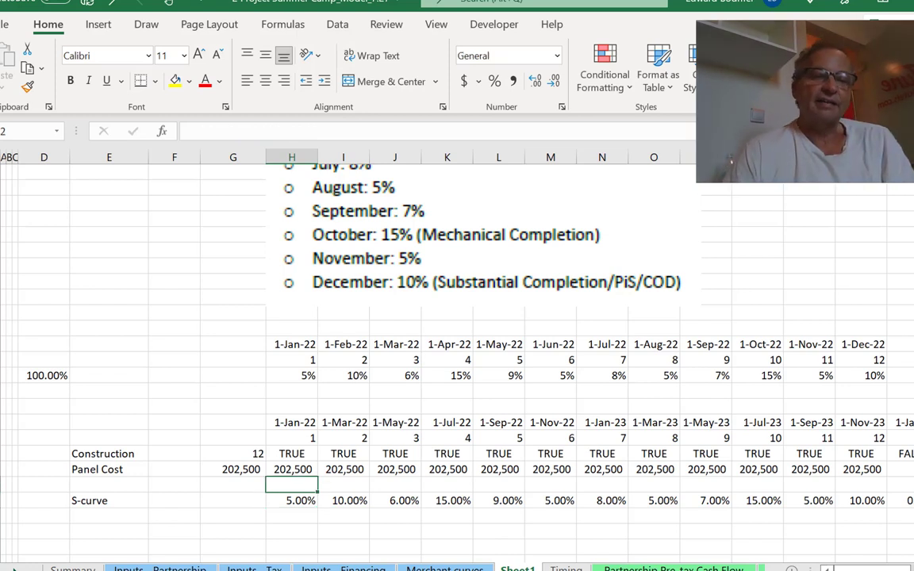
{"action": "key", "text": "Left"}
{"action": "key", "text": "Left"}
{"action": "key", "text": "Down"}
{"action": "key", "text": "Left"}
{"action": "key", "text": "Left"}
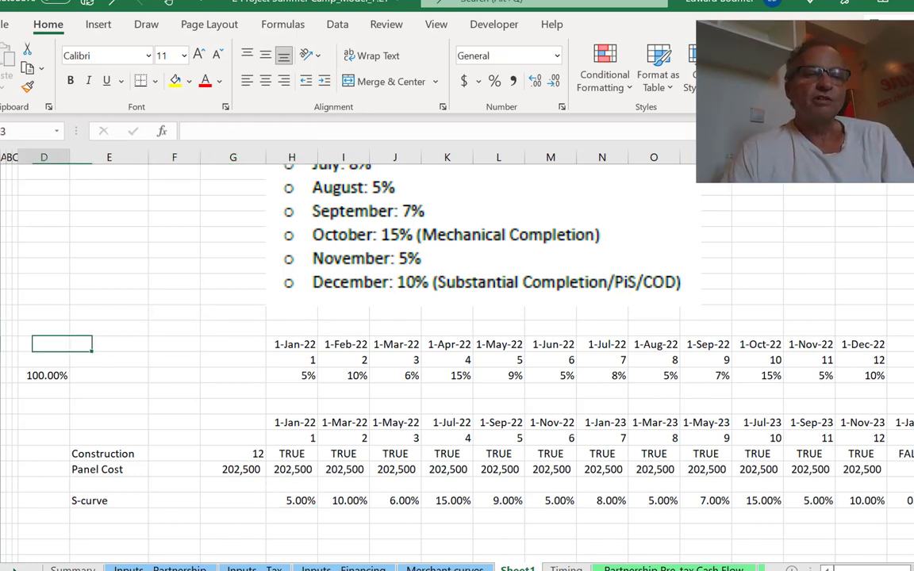
{"action": "key", "text": "Left"}
{"action": "key", "text": "Left"}
{"action": "key", "text": "Left"}
{"action": "key", "text": "Right"}
{"action": "key", "text": "Right"}
{"action": "key", "text": "Right"}
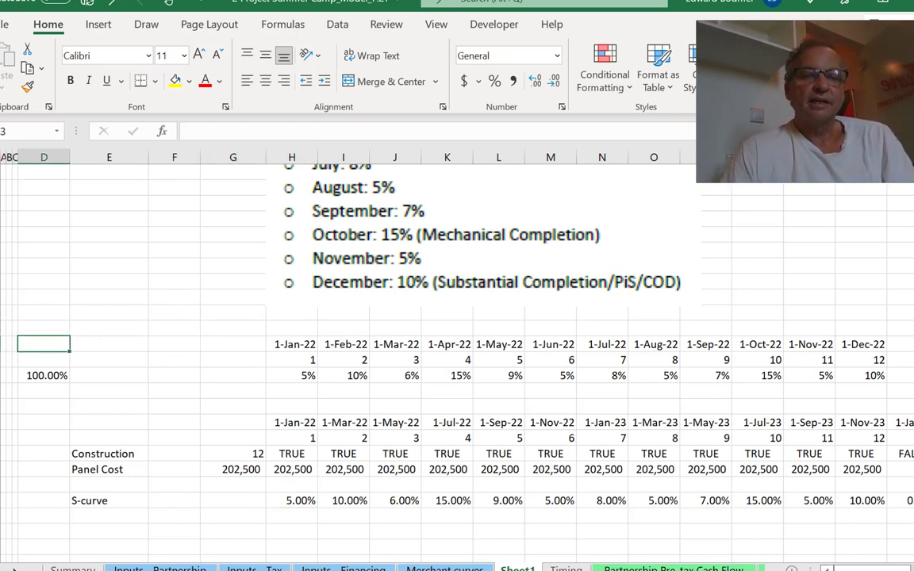
{"action": "key", "text": "Down"}
{"action": "key", "text": "Down"}
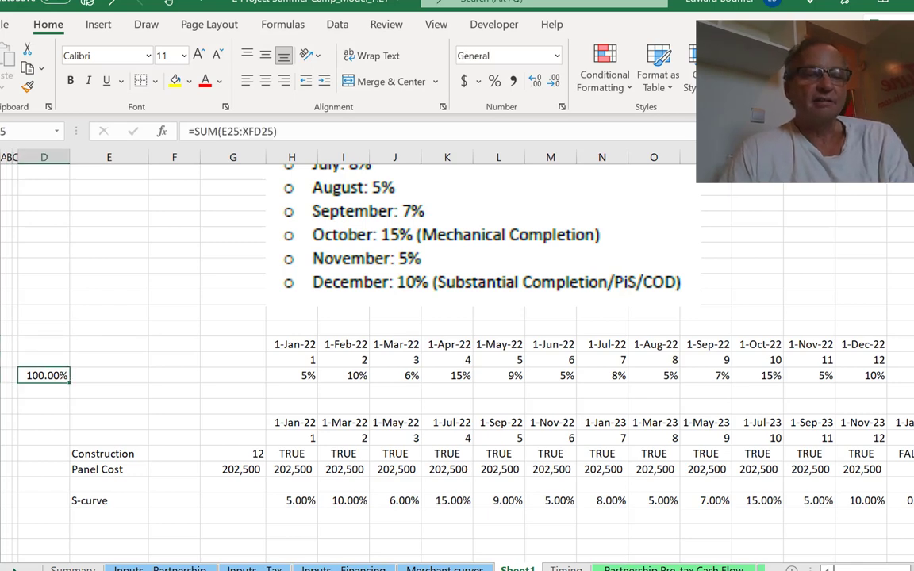
{"action": "key", "text": "ctrl+x"}
{"action": "key", "text": "Right"}
{"action": "key", "text": "Right"}
{"action": "key", "text": "ctrl+v"}
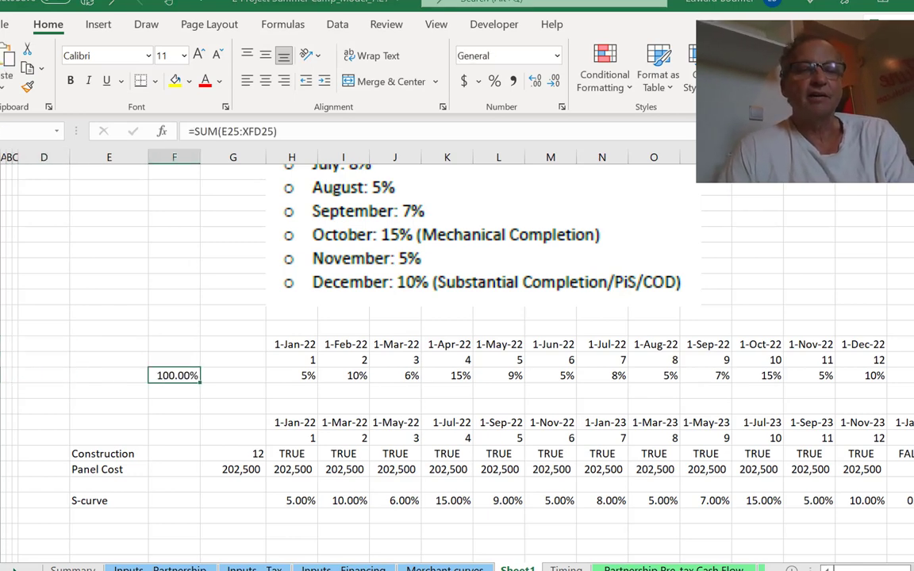
Correct the total formula in F25 to =SUM(G25:XFD25) and check its range
{"action": "key", "text": "Return"}
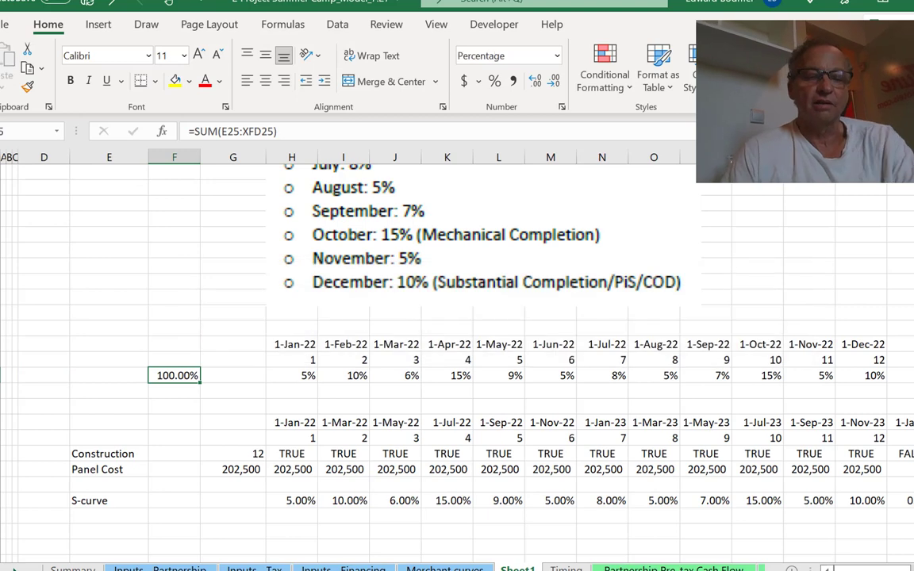
{"action": "left_click", "coordinate": [173, 391]}
{"action": "left_click", "coordinate": [174, 376]}
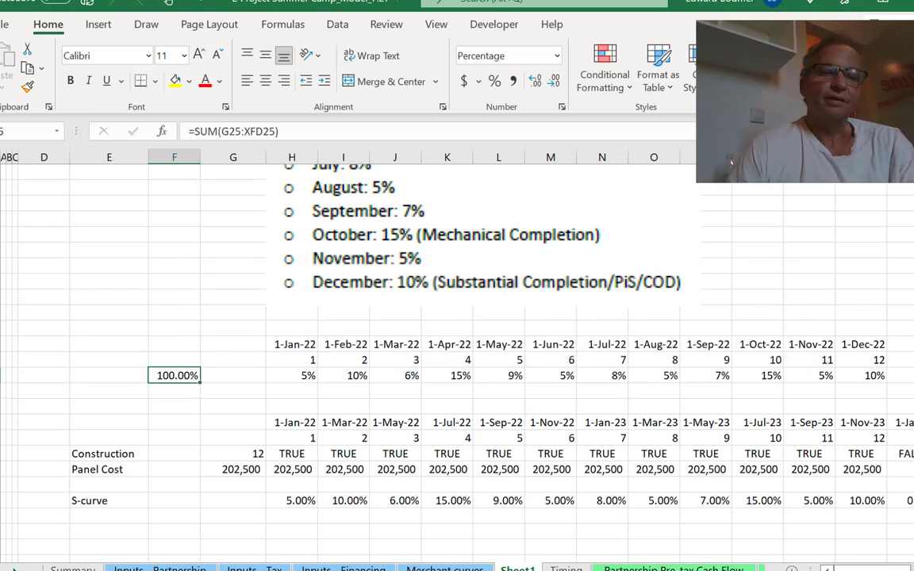
{"action": "key", "text": "F2"}
{"action": "key", "text": "Escape"}
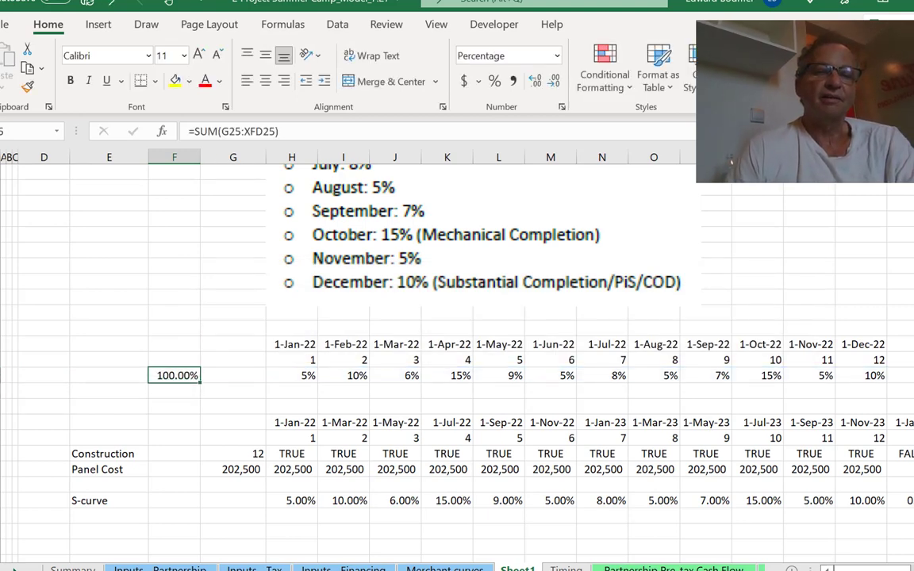
Copy entire rows 23 to 25 holding the monthly dates, period counter and spend percentages
{"action": "key", "text": "Up"}
{"action": "key", "text": "Up"}
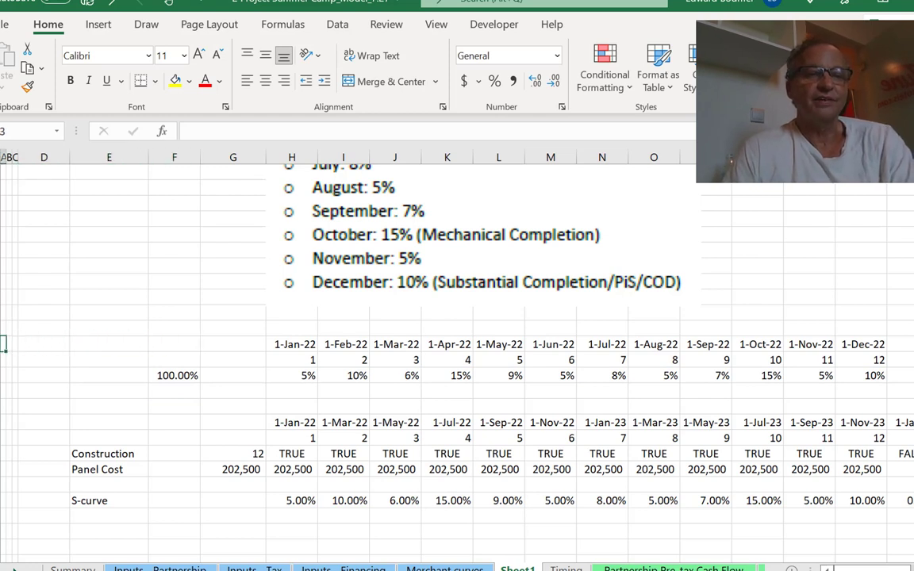
{"action": "key", "text": "shift+space"}
{"action": "key", "text": "shift+Down"}
{"action": "key", "text": "shift+Down"}
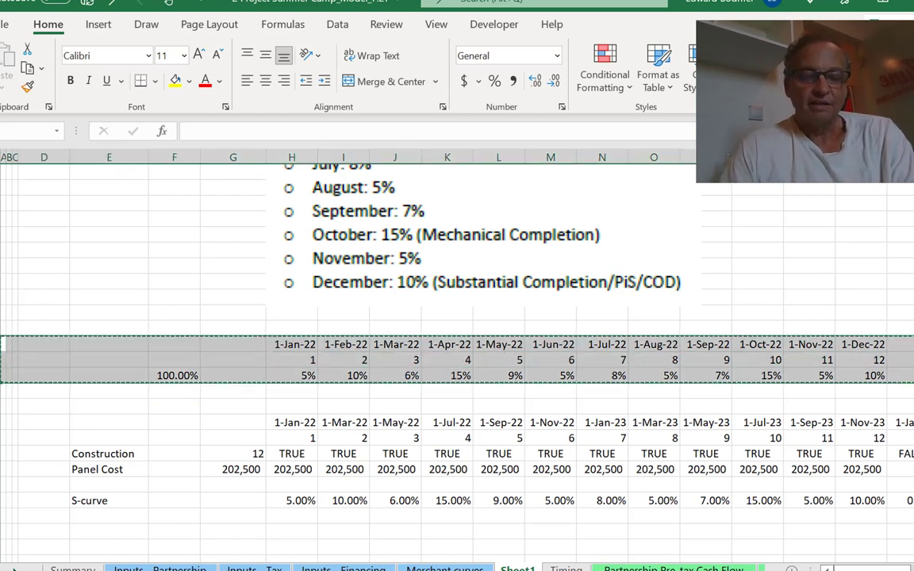
{"action": "key", "text": "ctrl+c"}
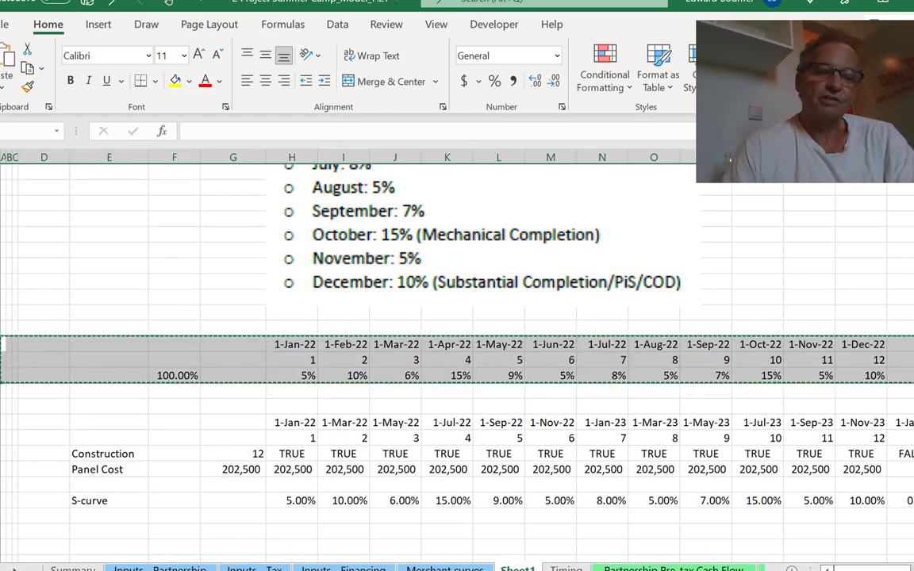
Switch to the Inputs_Partnership sheet and go to the Generation heading in row 42, below the CapEx spend schedule
{"action": "key", "text": "ctrl+Page_Up"}
{"action": "key", "text": "ctrl+Page_Up"}
{"action": "key", "text": "ctrl+Page_Up"}
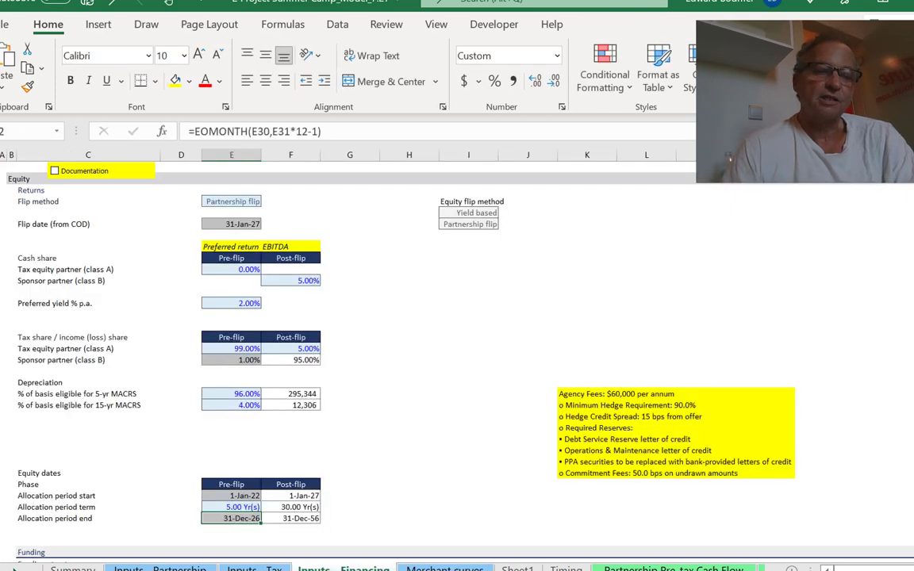
{"action": "key", "text": "ctrl+Page_Up"}
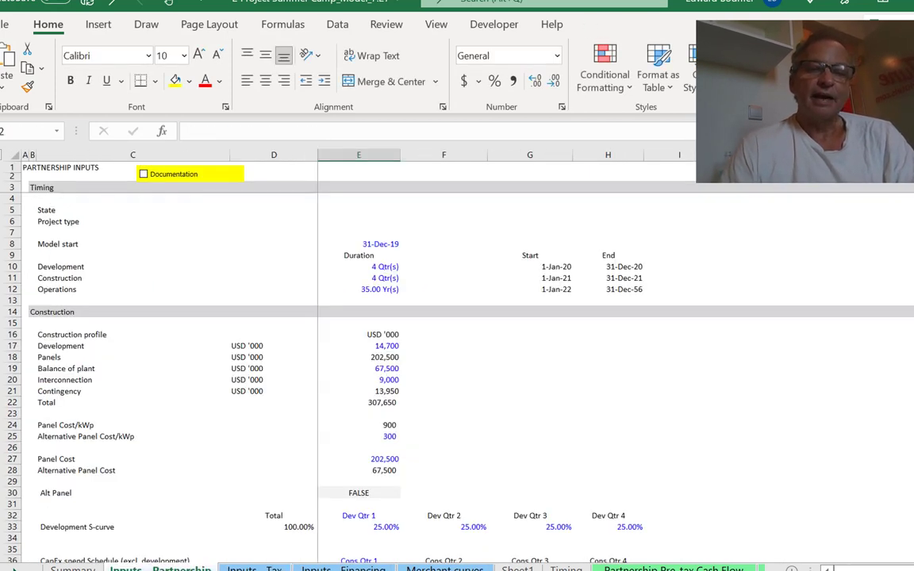
{"action": "key", "text": "Down"}
{"action": "key", "text": "Down"}
{"action": "key", "text": "Down"}
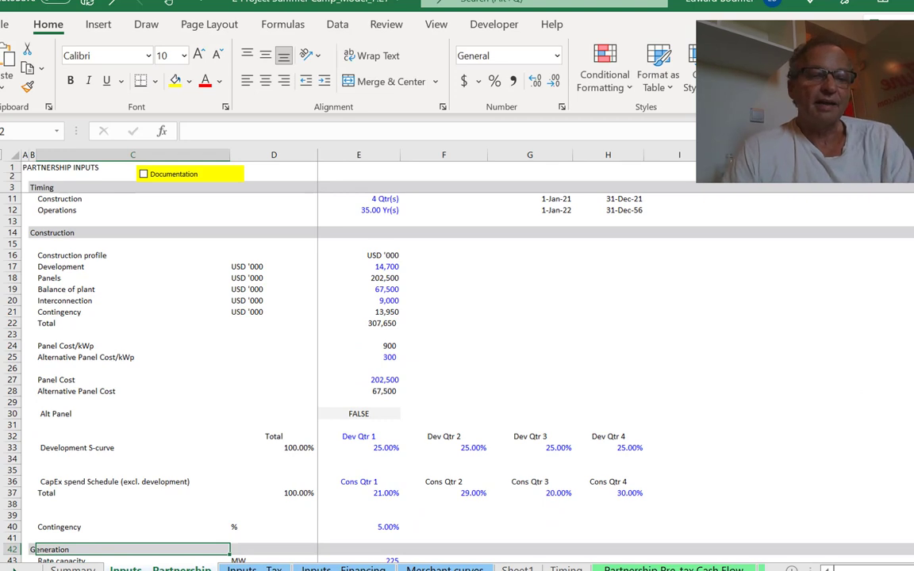
Insert the three copied monthly S-curve rows at row 39, above the Contingency row of the partnership inputs
{"action": "left_click", "coordinate": [32, 508]}
{"action": "key", "text": "Left"}
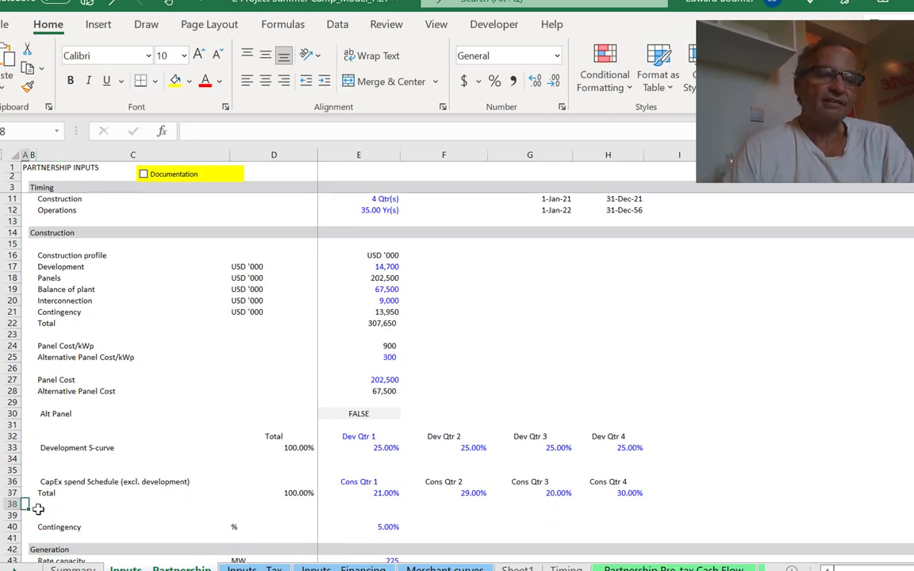
{"action": "key", "text": "Down"}
{"action": "key", "text": "ctrl+plus"}
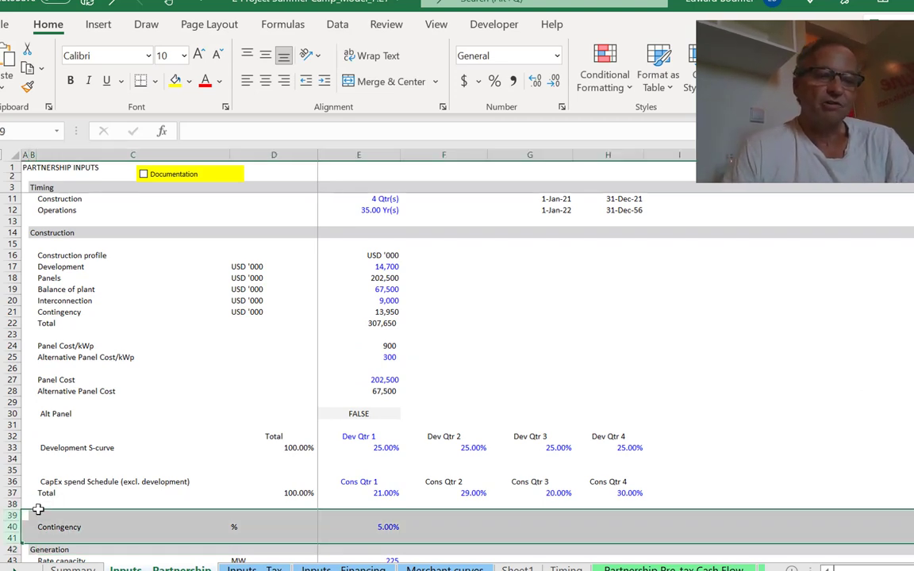
Copy the monthly schedule block starting at F39 and paste it one column earlier, starting at E39
{"action": "key", "text": "Right"}
{"action": "key", "text": "Right"}
{"action": "key", "text": "Right"}
{"action": "key", "text": "Right"}
{"action": "key", "text": "Right"}
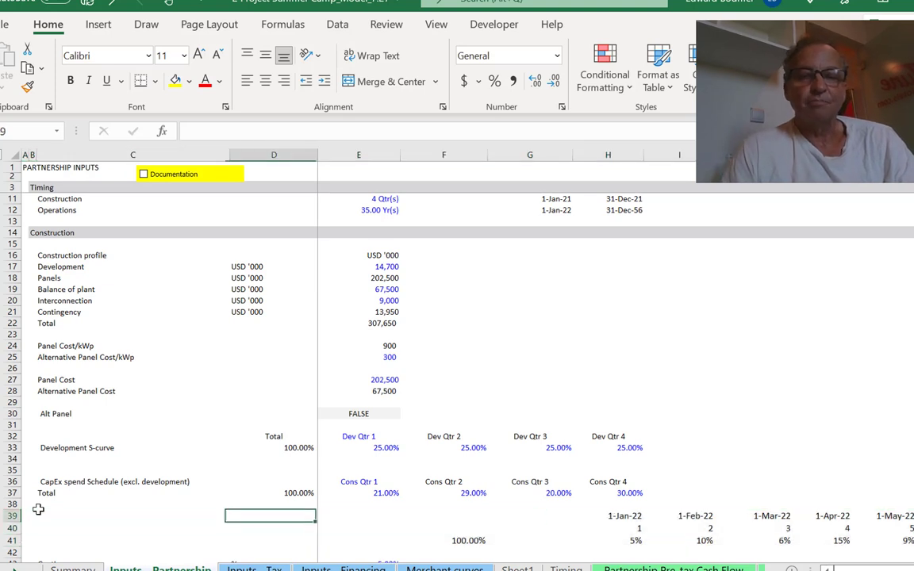
{"action": "key", "text": "shift+Down"}
{"action": "key", "text": "shift+Down"}
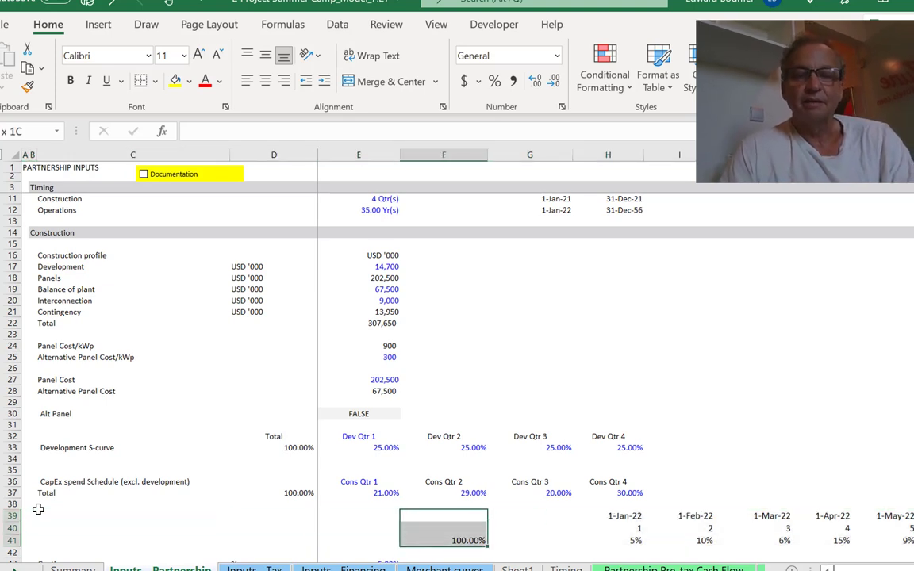
{"action": "key", "text": "shift+Right"}
{"action": "key", "text": "shift+Right"}
{"action": "key", "text": "shift+Right"}
{"action": "key", "text": "shift+Right"}
{"action": "key", "text": "shift+Right"}
{"action": "key", "text": "shift+Right"}
{"action": "key", "text": "shift+Right"}
{"action": "key", "text": "shift+Right"}
{"action": "key", "text": "shift+Right"}
{"action": "key", "text": "shift+Right"}
{"action": "key", "text": "shift+Right"}
{"action": "key", "text": "shift+Right"}
{"action": "key", "text": "shift+Right"}
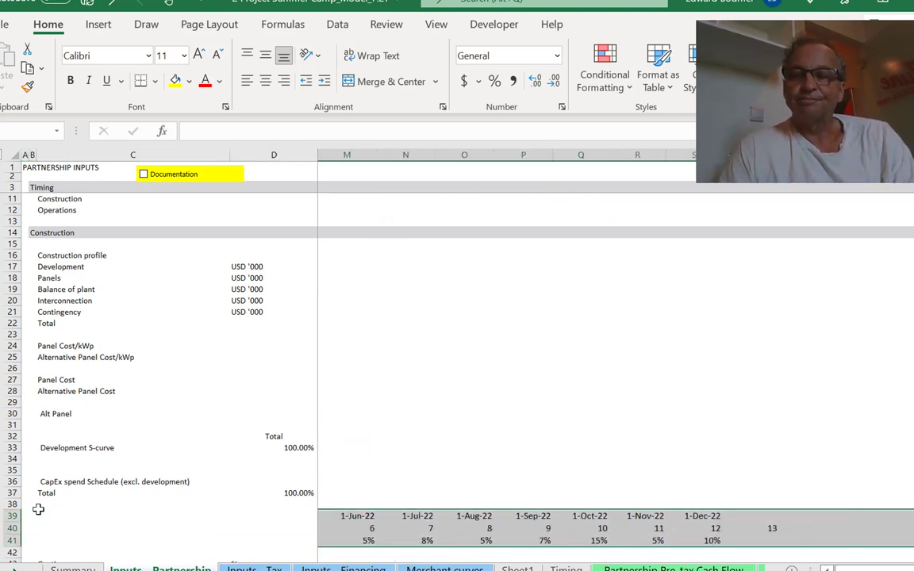
{"action": "key", "text": "ctrl+c"}
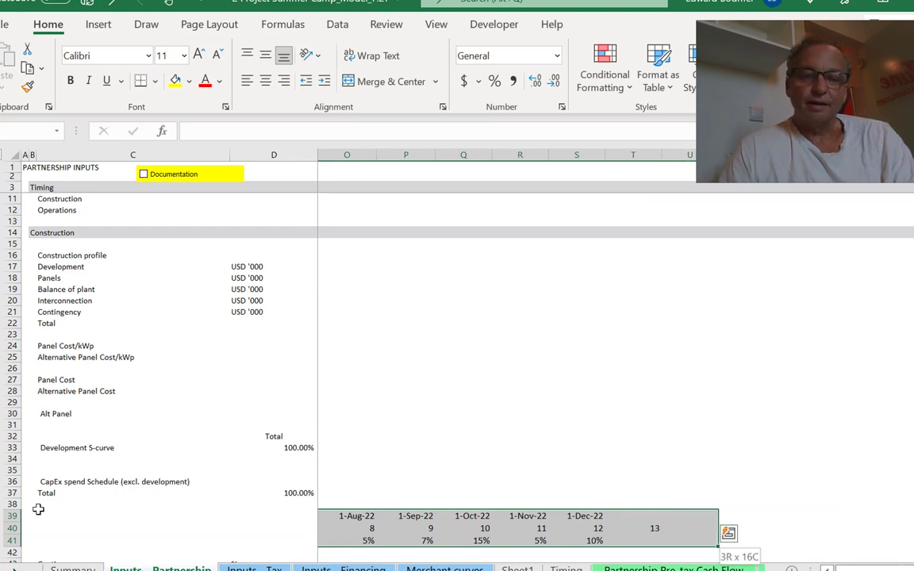
{"action": "key", "text": "Left"}
{"action": "key", "text": "Left"}
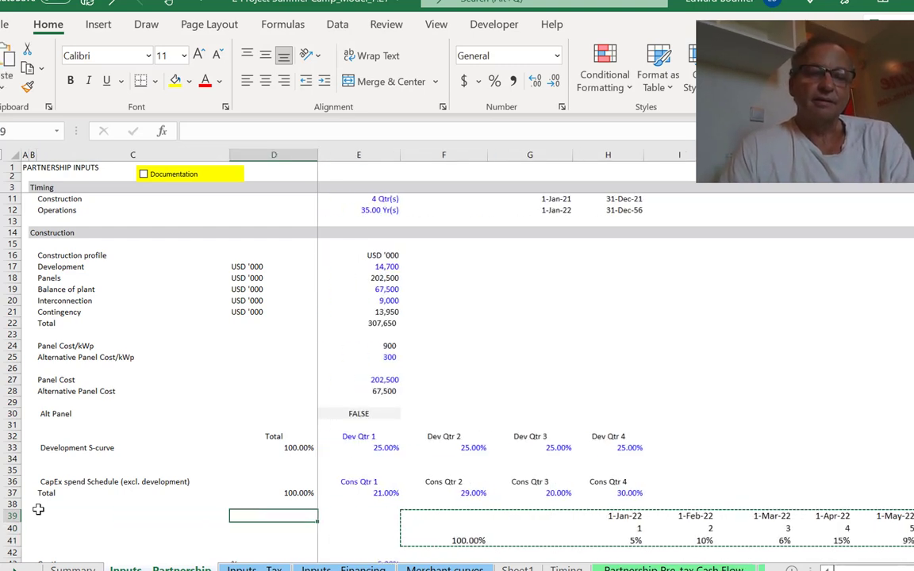
{"action": "key", "text": "Right"}
{"action": "key", "text": "Return"}
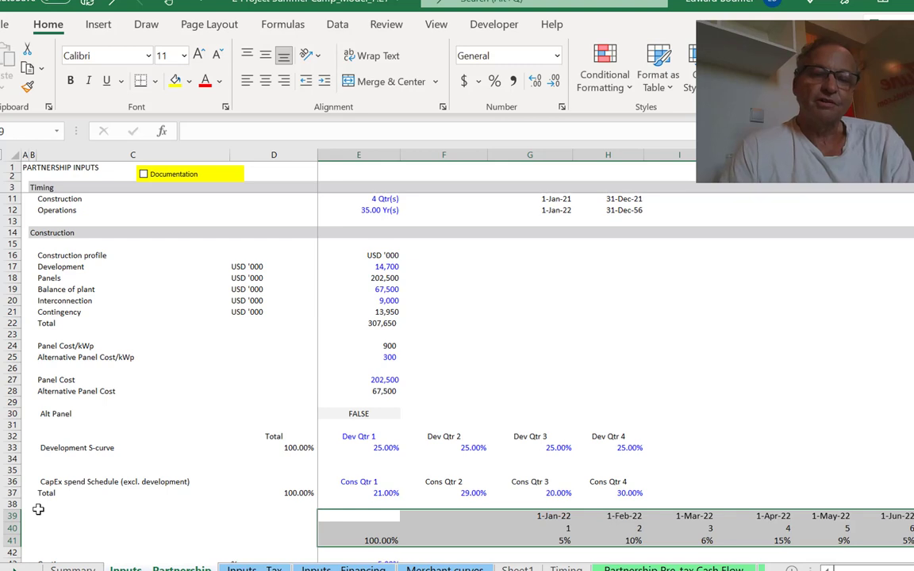
Copy the dates, month counters and percentages starting at G39 and paste them at F39, next to the total column
{"action": "key", "text": "Right"}
{"action": "key", "text": "Right"}
{"action": "key", "text": "shift+Down"}
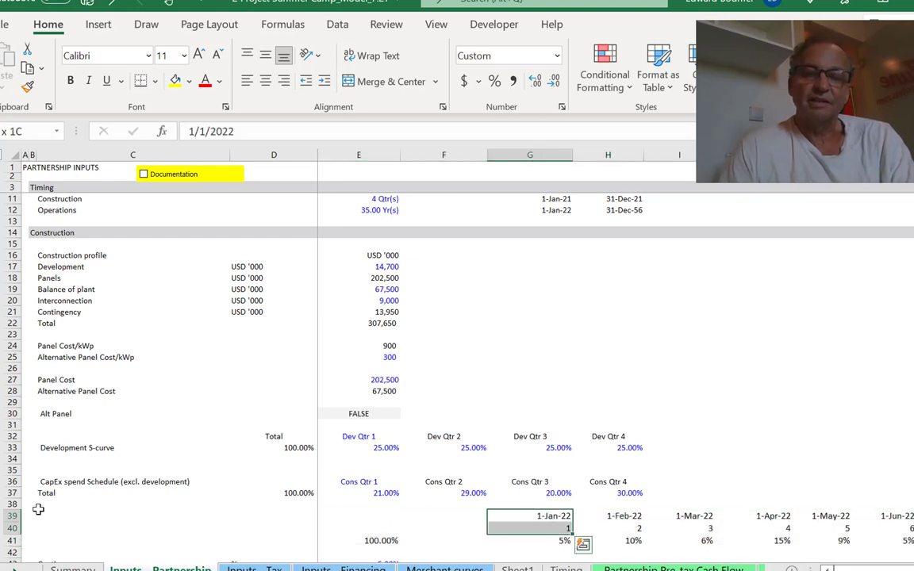
{"action": "key", "text": "shift+Down"}
{"action": "key", "text": "ctrl+shift+Right"}
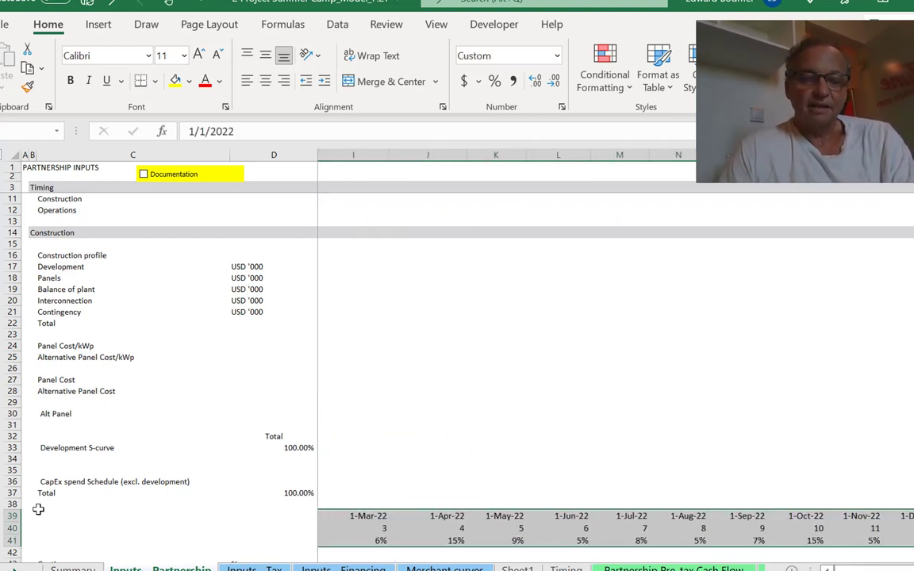
{"action": "key", "text": "ctrl+c"}
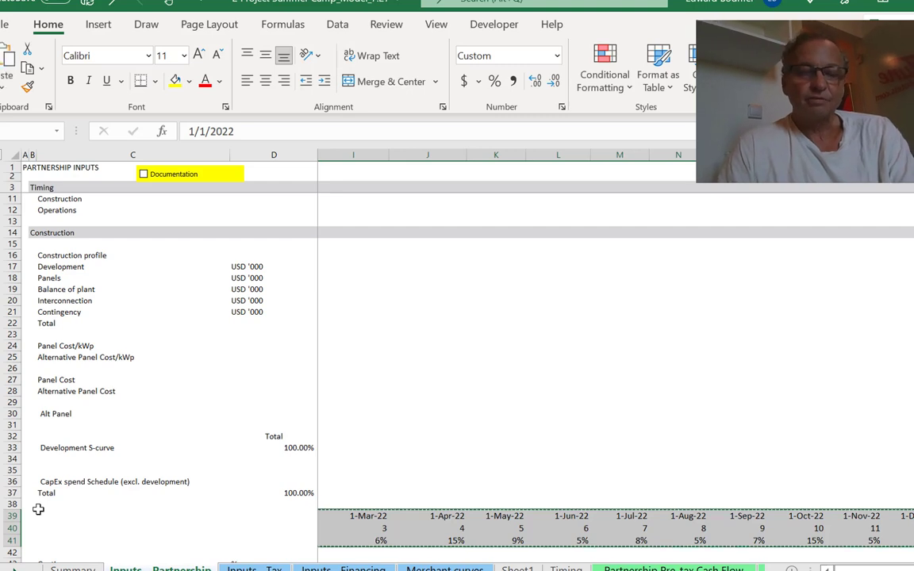
{"action": "key", "text": "Left"}
{"action": "key", "text": "ctrl+v"}
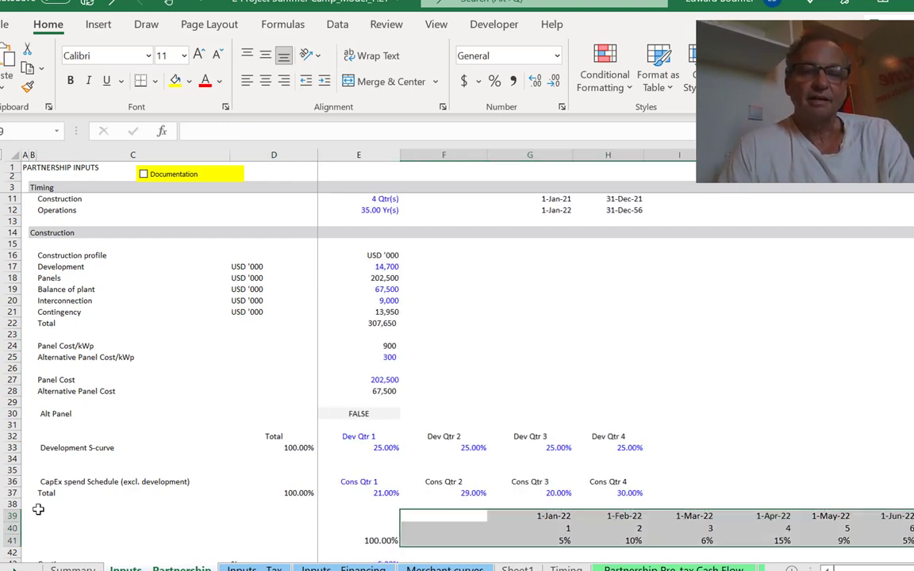
Move the row 41 percentage total formula from E41 to D41, in line with the other schedule totals
{"action": "key", "text": "Left"}
{"action": "key", "text": "Left"}
{"action": "key", "text": "Down"}
{"action": "key", "text": "Down"}
{"action": "key", "text": "Right"}
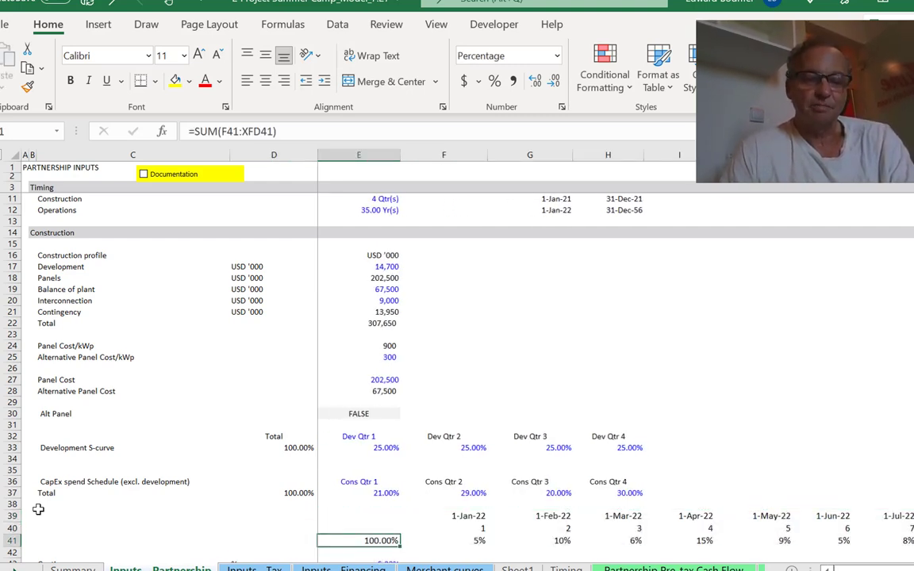
{"action": "key", "text": "ctrl+c"}
{"action": "key", "text": "Left"}
{"action": "key", "text": "ctrl+v"}
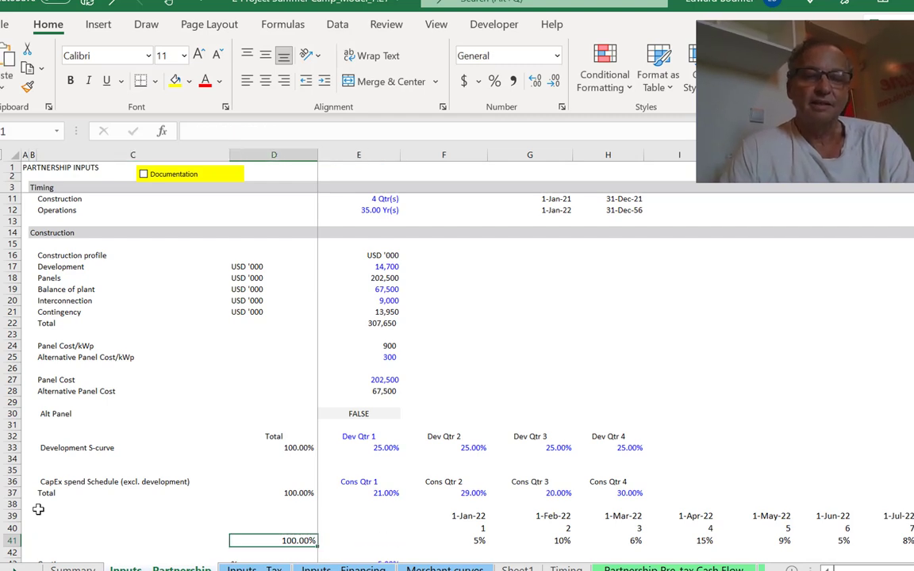
Link the first monthly date in F39 to the construction start date with =Con_start
{"action": "key", "text": "Up"}
{"action": "key", "text": "Up"}
{"action": "key", "text": "Right"}
{"action": "key", "text": "Right"}
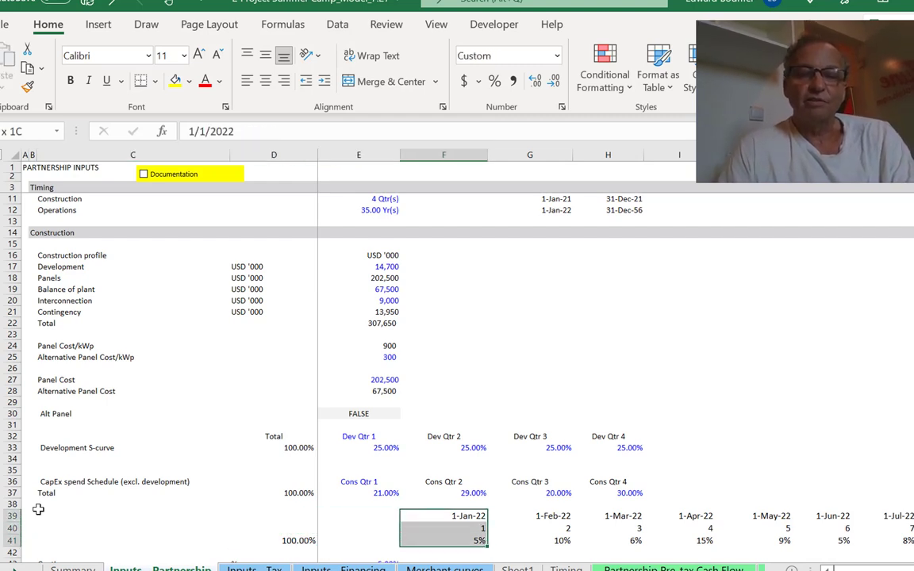
{"action": "key", "text": "Left"}
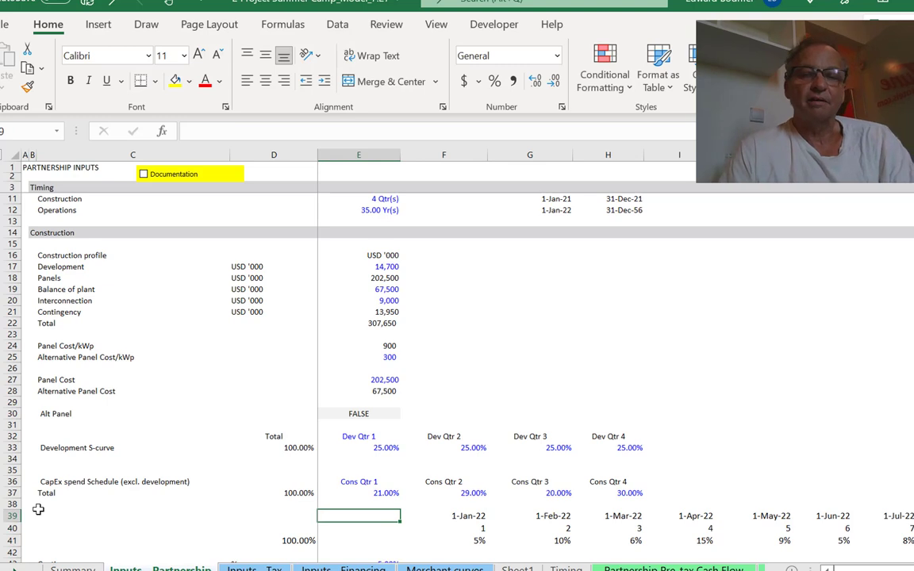
{"action": "key", "text": "Right"}
{"action": "key", "text": "Right"}
{"action": "key", "text": "Left"}
{"action": "type", "text": "="}
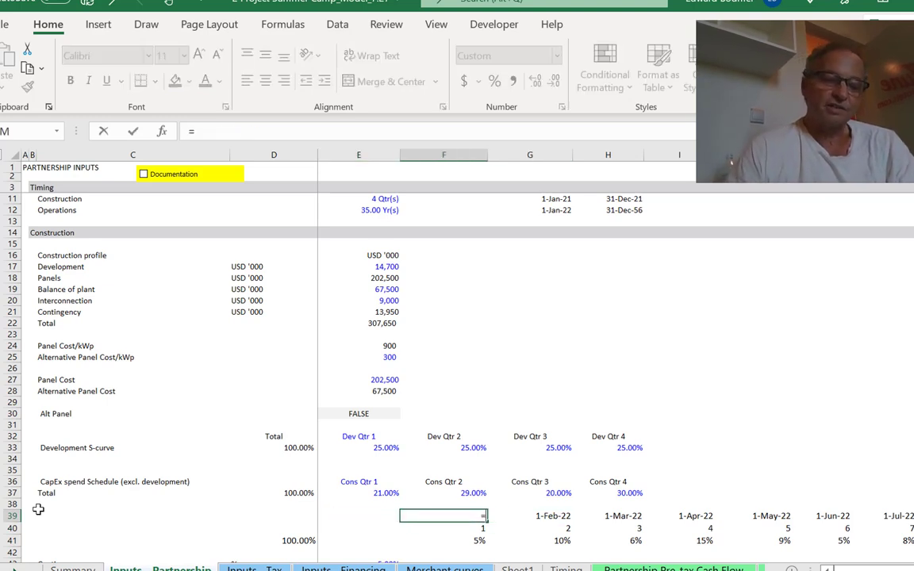
{"action": "key", "text": "Up"}
{"action": "key", "text": "Up"}
{"action": "key", "text": "Up"}
{"action": "key", "text": "Up"}
{"action": "key", "text": "Up"}
{"action": "key", "text": "Up"}
{"action": "key", "text": "Up"}
{"action": "key", "text": "Up"}
{"action": "key", "text": "Up"}
{"action": "key", "text": "Up"}
{"action": "key", "text": "Up"}
{"action": "key", "text": "Up"}
{"action": "key", "text": "Up"}
{"action": "key", "text": "Up"}
{"action": "key", "text": "Up"}
{"action": "key", "text": "Up"}
{"action": "key", "text": "Up"}
{"action": "key", "text": "Up"}
{"action": "key", "text": "Up"}
{"action": "key", "text": "Up"}
{"action": "key", "text": "Down"}
{"action": "key", "text": "Down"}
{"action": "key", "text": "Down"}
{"action": "key", "text": "Down"}
{"action": "key", "text": "Down"}
{"action": "key", "text": "Down"}
{"action": "key", "text": "Down"}
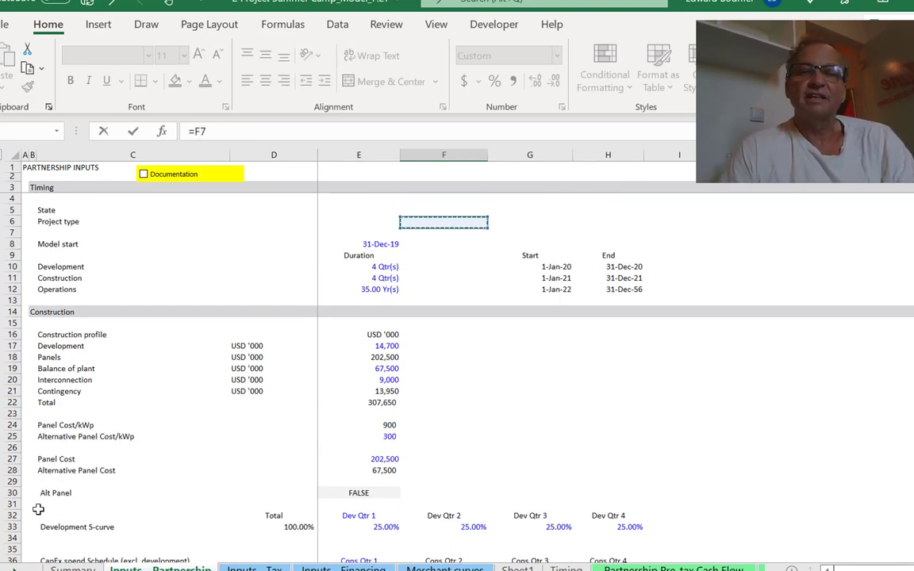
{"action": "key", "text": "Left"}
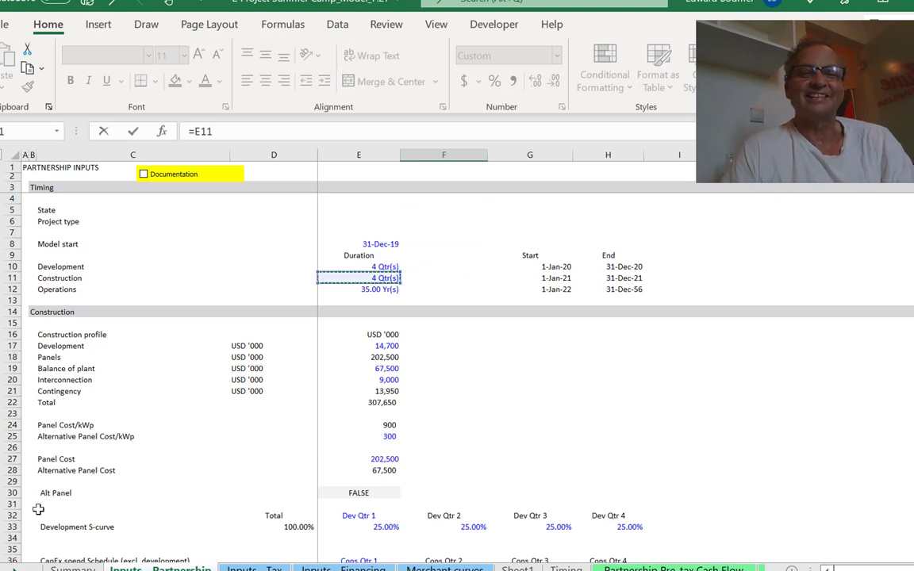
{"action": "key", "text": "Right"}
{"action": "key", "text": "Right"}
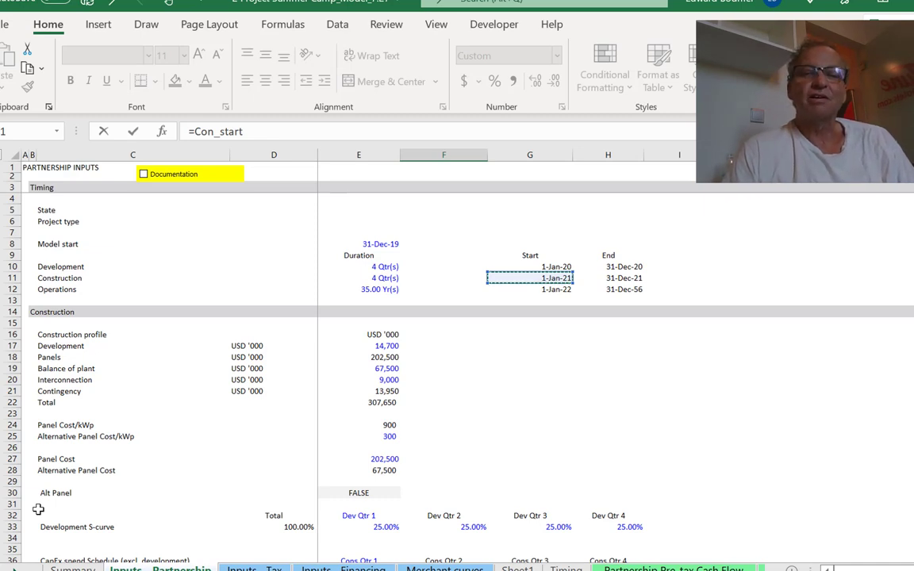
Link E39 to the development start date with =Dev_start and format the cell as a date
{"action": "key", "text": "Left"}
{"action": "key", "text": "Left"}
{"action": "key", "text": "Down"}
{"action": "key", "text": "Down"}
{"action": "key", "text": "Down"}
{"action": "key", "text": "Down"}
{"action": "key", "text": "Down"}
{"action": "key", "text": "Down"}
{"action": "key", "text": "Down"}
{"action": "key", "text": "Down"}
{"action": "key", "text": "Down"}
{"action": "key", "text": "Down"}
{"action": "key", "text": "Down"}
{"action": "key", "text": "Down"}
{"action": "key", "text": "Down"}
{"action": "key", "text": "Down"}
{"action": "key", "text": "Down"}
{"action": "key", "text": "Down"}
{"action": "key", "text": "Down"}
{"action": "key", "text": "Down"}
{"action": "key", "text": "Down"}
{"action": "key", "text": "Down"}
{"action": "type", "text": "="}
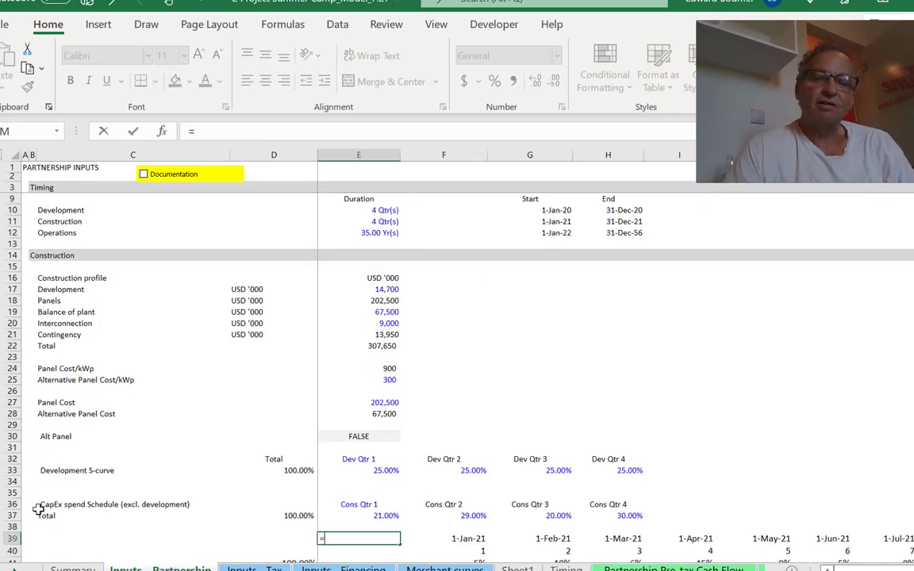
{"action": "key", "text": "Up"}
{"action": "key", "text": "Up"}
{"action": "key", "text": "Up"}
{"action": "key", "text": "Up"}
{"action": "key", "text": "Up"}
{"action": "key", "text": "Up"}
{"action": "key", "text": "Up"}
{"action": "key", "text": "Up"}
{"action": "key", "text": "Up"}
{"action": "key", "text": "Up"}
{"action": "key", "text": "Up"}
{"action": "key", "text": "Up"}
{"action": "key", "text": "Up"}
{"action": "key", "text": "Up"}
{"action": "key", "text": "Up"}
{"action": "key", "text": "Up"}
{"action": "key", "text": "Up"}
{"action": "key", "text": "Up"}
{"action": "key", "text": "Up"}
{"action": "key", "text": "Up"}
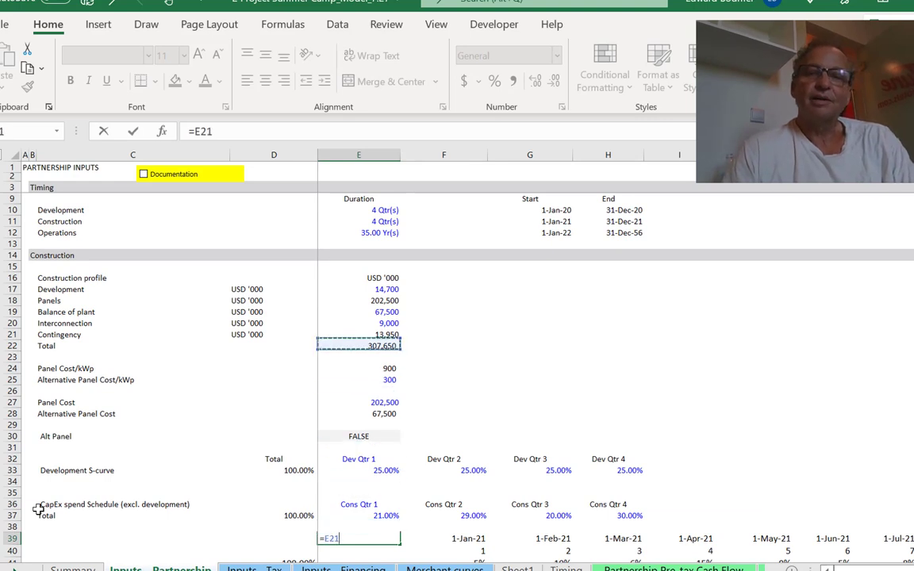
{"action": "key", "text": "Up"}
{"action": "key", "text": "Up"}
{"action": "key", "text": "Up"}
{"action": "key", "text": "Up"}
{"action": "key", "text": "Down"}
{"action": "key", "text": "Down"}
{"action": "key", "text": "Down"}
{"action": "key", "text": "Down"}
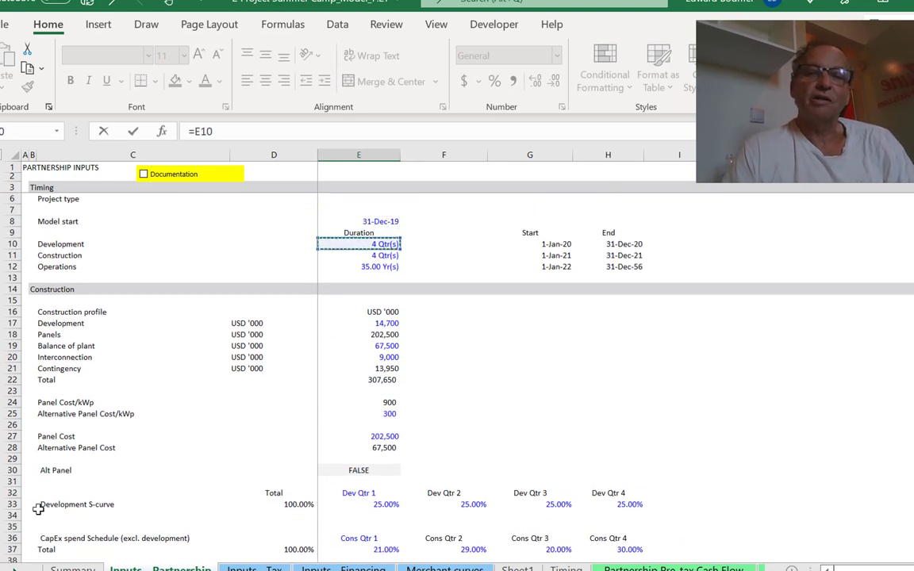
{"action": "key", "text": "Right"}
{"action": "key", "text": "Right"}
{"action": "key", "text": "ctrl+Return"}
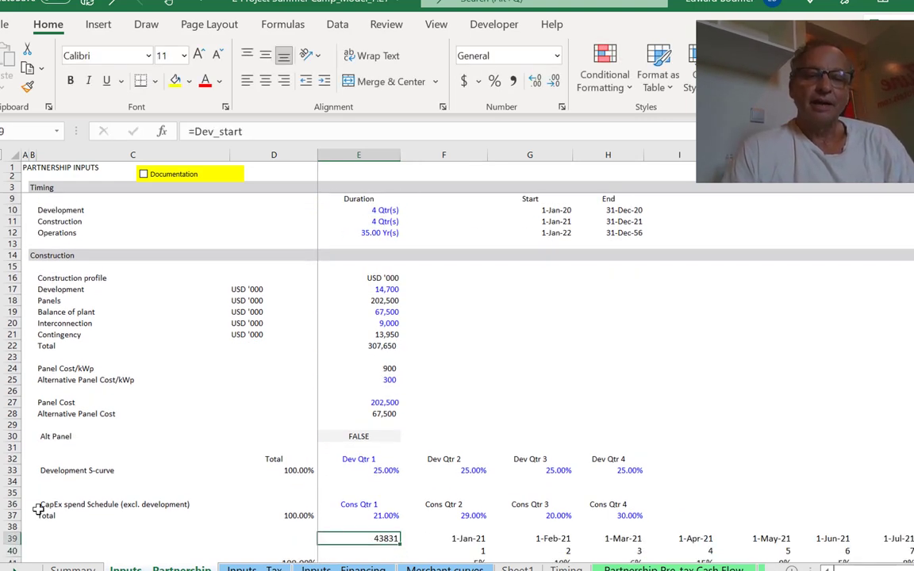
{"action": "key", "text": "ctrl+shift+3"}
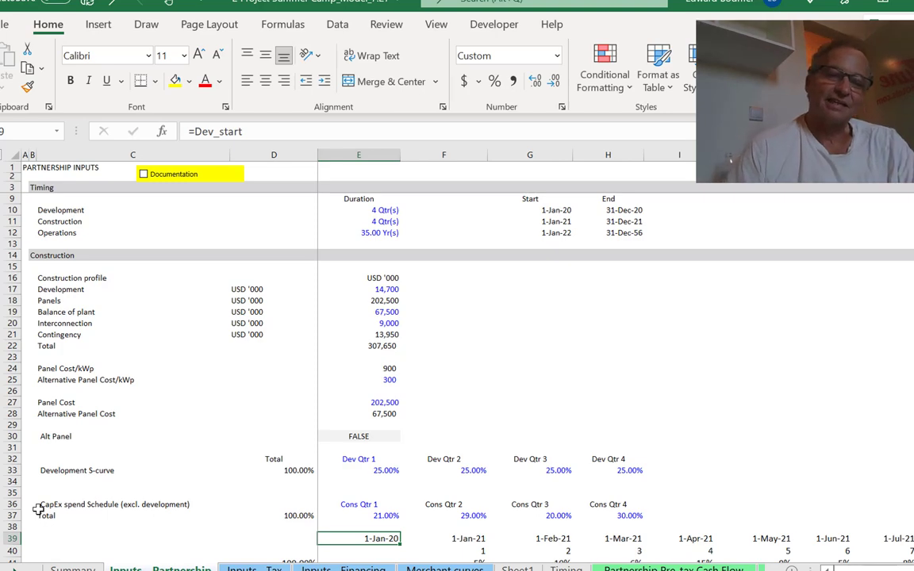
Insert a blank column on Sheet1 before the first monthly date column of the S-curve calculation
{"action": "key", "text": "Page_Down"}
{"action": "key", "text": "ctrl+Page_Down"}
{"action": "key", "text": "ctrl+Page_Down"}
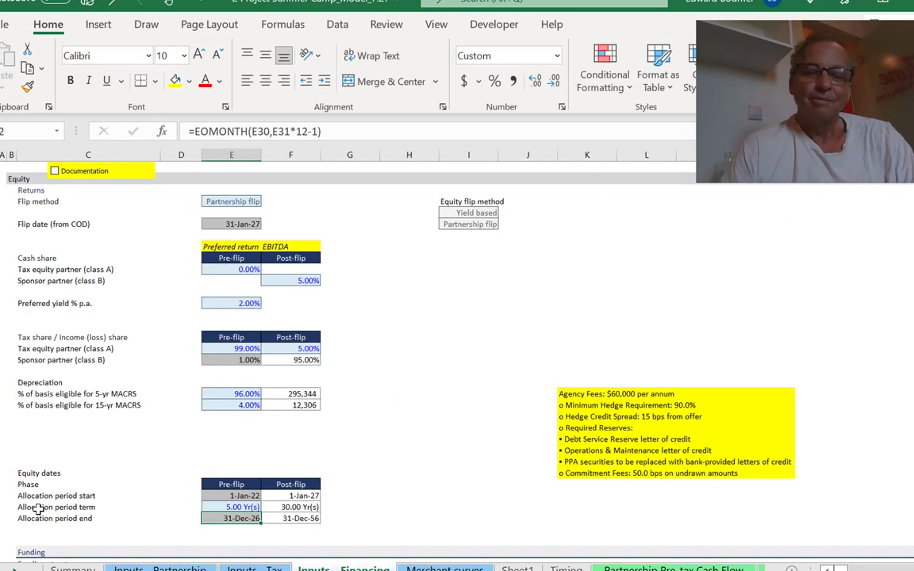
{"action": "key", "text": "ctrl+Page_Down"}
{"action": "key", "text": "ctrl+Page_Down"}
{"action": "key", "text": "ctrl+Page_Down"}
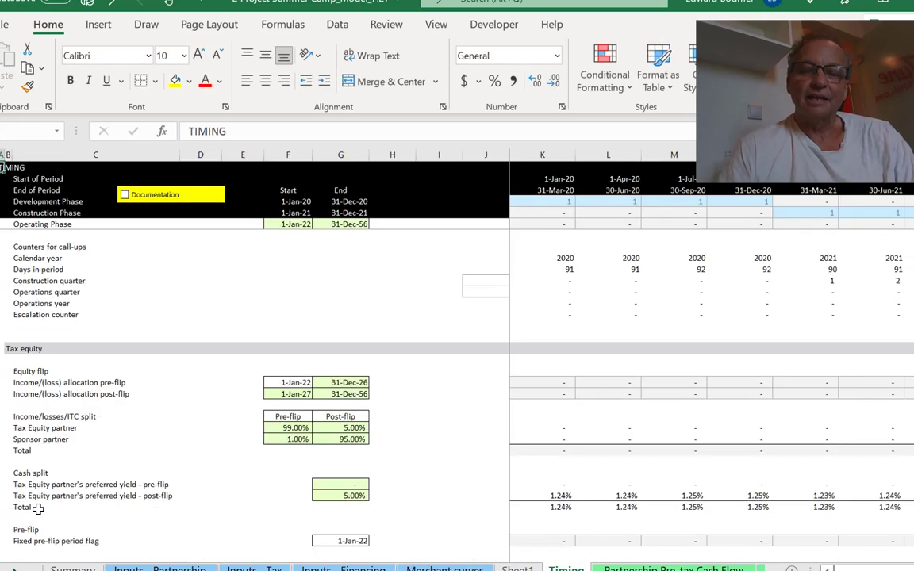
{"action": "key", "text": "ctrl+Page_Up"}
{"action": "key", "text": "Down"}
{"action": "key", "text": "Down"}
{"action": "key", "text": "Down"}
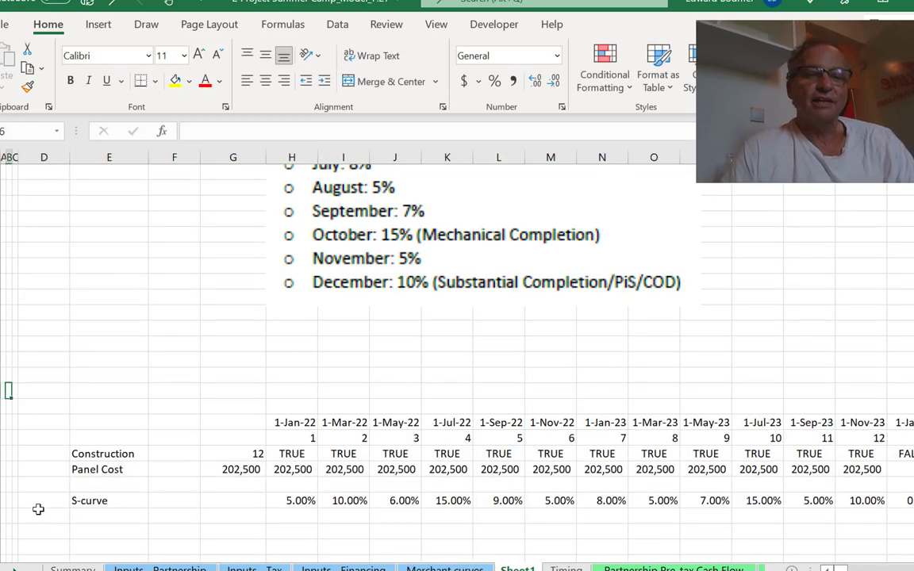
{"action": "key", "text": "Right"}
{"action": "key", "text": "Right"}
{"action": "key", "text": "Right"}
{"action": "key", "text": "Right"}
{"action": "key", "text": "Right"}
{"action": "key", "text": "Down"}
{"action": "key", "text": "Down"}
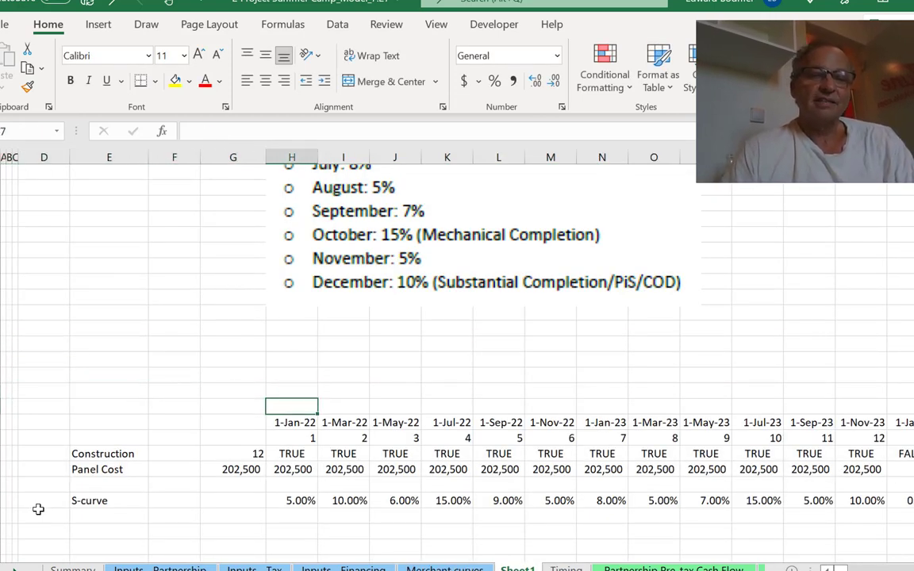
{"action": "key", "text": "ctrl+space"}
{"action": "key", "text": "ctrl+shift+plus"}
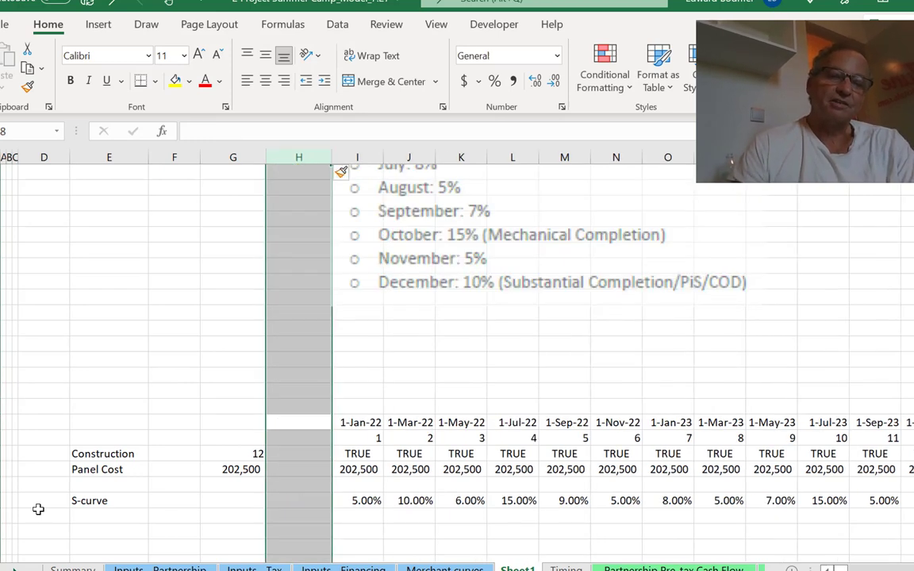
Insert twelve more blank columns on Sheet1 between the cost inputs and the first monthly date column
{"action": "key", "text": "ctrl+shift+plus"}
{"action": "key", "text": "Left"}
{"action": "key", "text": "Right"}
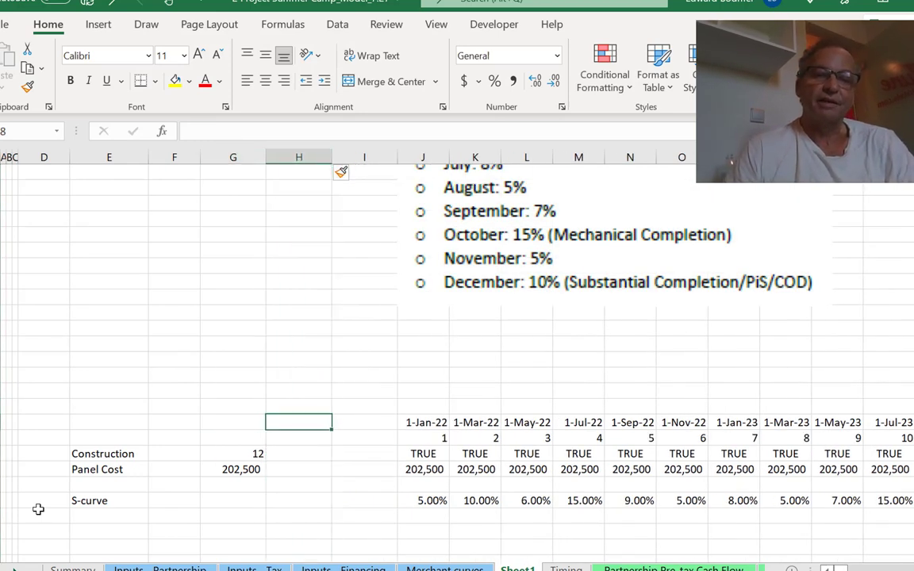
{"action": "key", "text": "Right"}
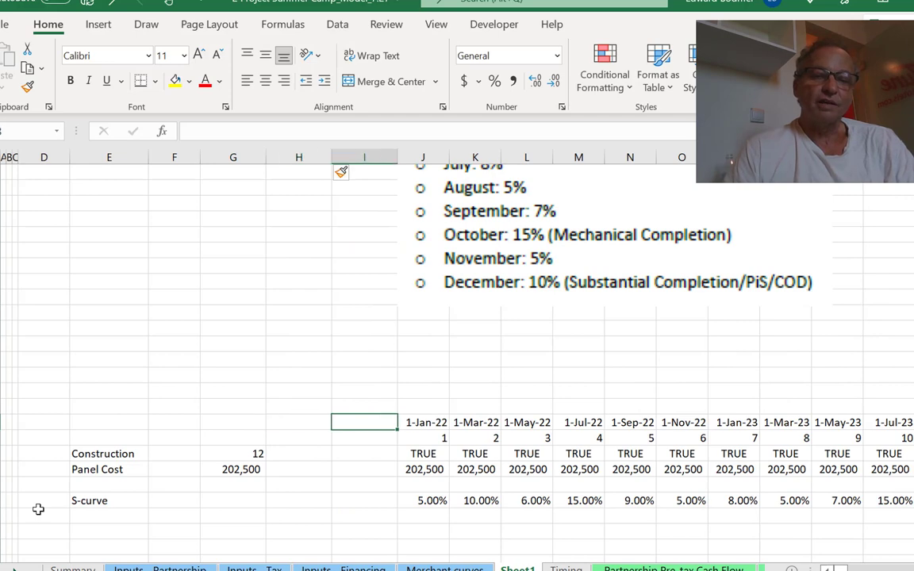
{"action": "key", "text": "ctrl+space"}
{"action": "key", "text": "ctrl+shift+equal"}
{"action": "left_click", "coordinate": [38, 509]}
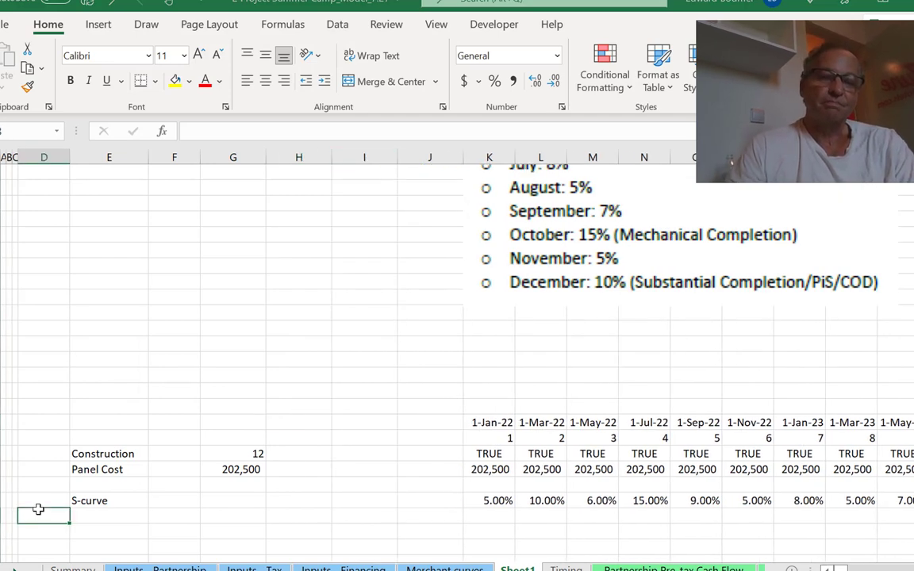
{"action": "key", "text": "ctrl+shift+equal"}
{"action": "key", "text": "Return"}
{"action": "key", "text": "Up"}
{"action": "key", "text": "Up"}
{"action": "key", "text": "Up"}
{"action": "key", "text": "Up"}
{"action": "key", "text": "Up"}
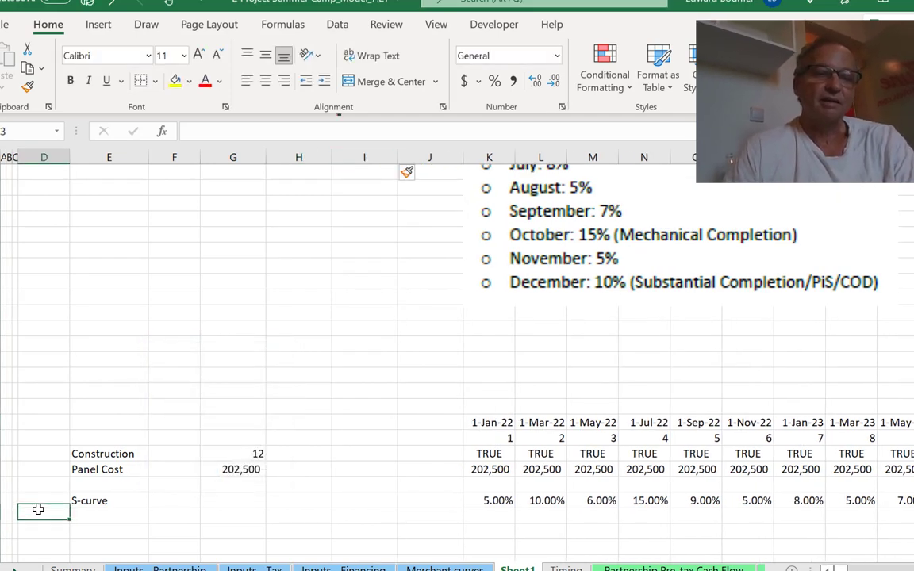
{"action": "key", "text": "Right"}
{"action": "key", "text": "Right"}
{"action": "key", "text": "Right"}
{"action": "key", "text": "Right"}
{"action": "key", "text": "Right"}
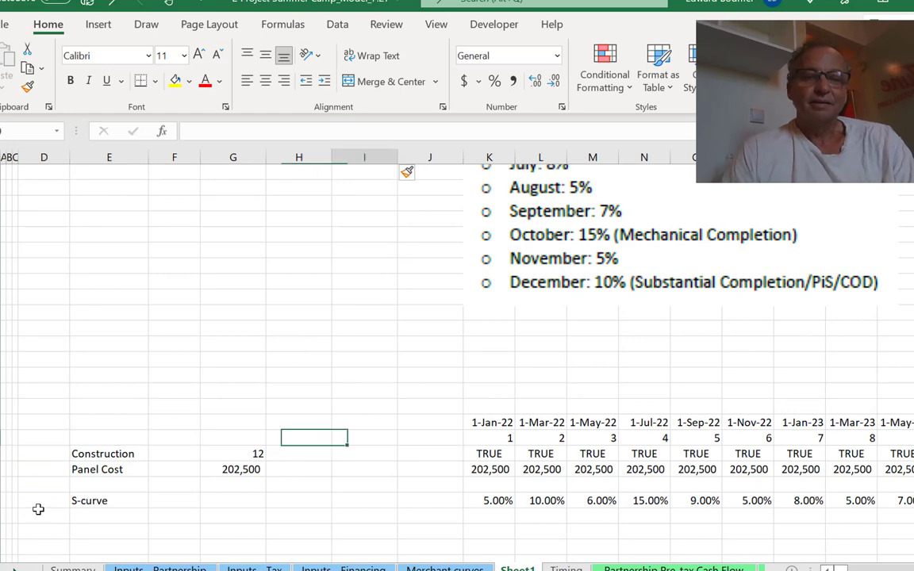
{"action": "key", "text": "ctrl+space"}
{"action": "key", "text": "ctrl+shift+plus"}
{"action": "key", "text": "ctrl+shift+plus"}
{"action": "key", "text": "ctrl+shift+plus"}
{"action": "key", "text": "ctrl+shift+plus"}
{"action": "key", "text": "ctrl+shift+plus"}
{"action": "key", "text": "ctrl+shift+plus"}
{"action": "key", "text": "ctrl+shift+plus"}
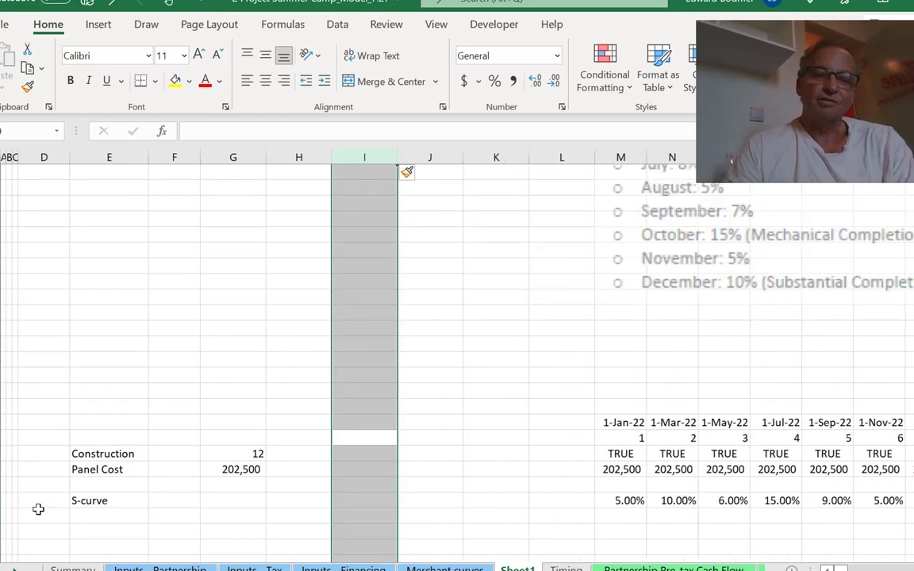
Enter =EDATE(U28,-1) in T28, just before the first monthly date, and format the cell as a date
{"action": "key", "text": "Right"}
{"action": "key", "text": "Right"}
{"action": "key", "text": "Right"}
{"action": "key", "text": "Right"}
{"action": "key", "text": "Right"}
{"action": "key", "text": "Right"}
{"action": "key", "text": "Right"}
{"action": "key", "text": "Right"}
{"action": "key", "text": "Right"}
{"action": "key", "text": "Right"}
{"action": "key", "text": "Right"}
{"action": "key", "text": "Right"}
{"action": "key", "text": "Right"}
{"action": "key", "text": "Right"}
{"action": "key", "text": "Right"}
{"action": "key", "text": "Right"}
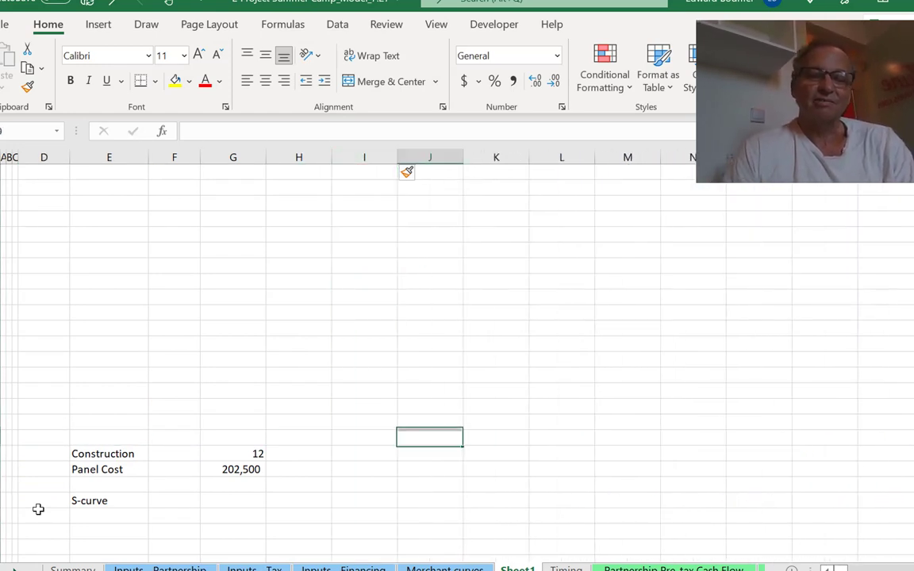
{"action": "key", "text": "Left"}
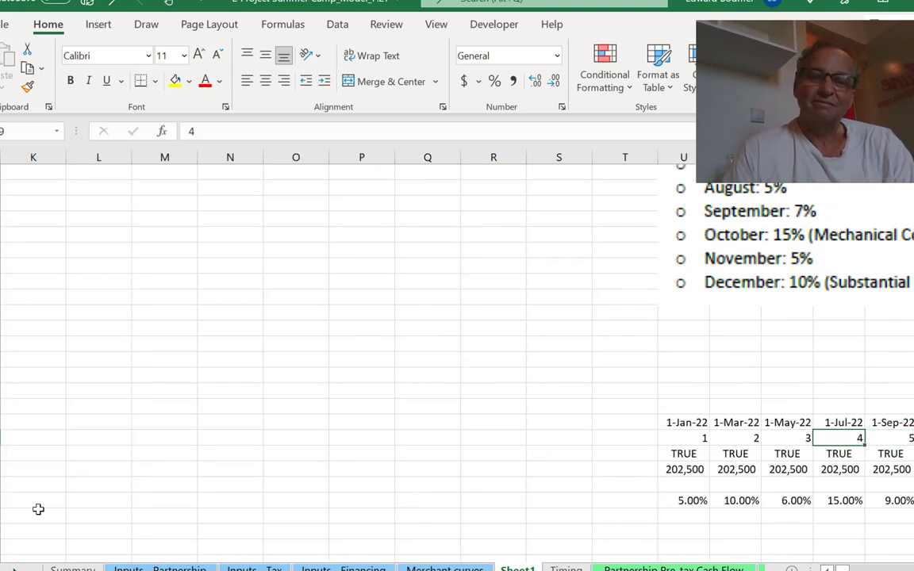
{"action": "key", "text": "Up"}
{"action": "key", "text": "Left"}
{"action": "key", "text": "Left"}
{"action": "key", "text": "Left"}
{"action": "key", "text": "Left"}
{"action": "type", "text": "=ed"}
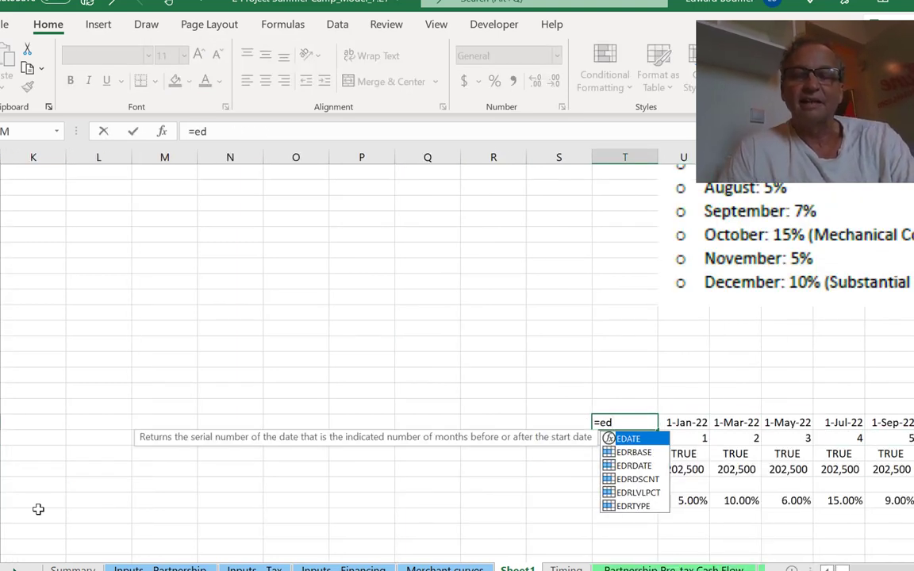
{"action": "key", "text": "Tab"}
{"action": "key", "text": "Right"}
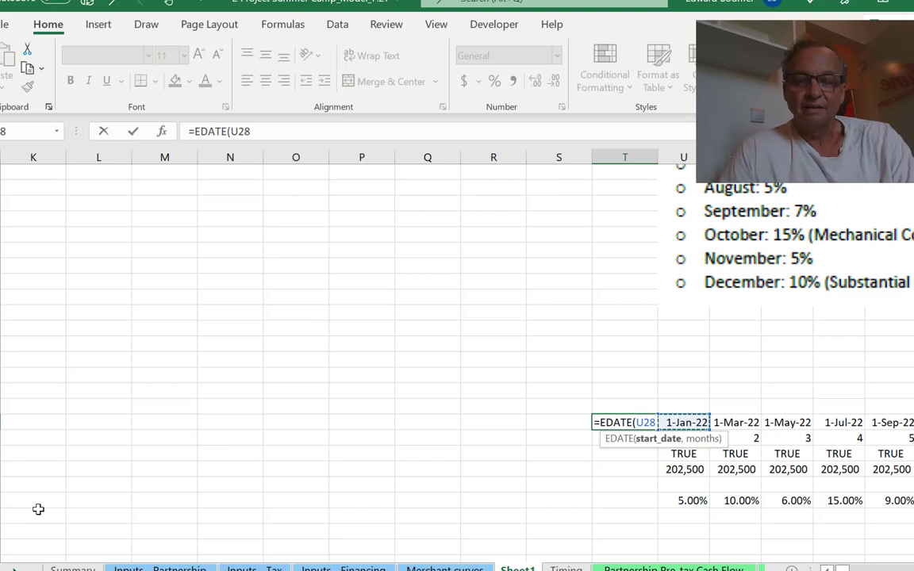
{"action": "type", "text": ",-1"}
{"action": "key", "text": "Return"}
{"action": "key", "text": "Up"}
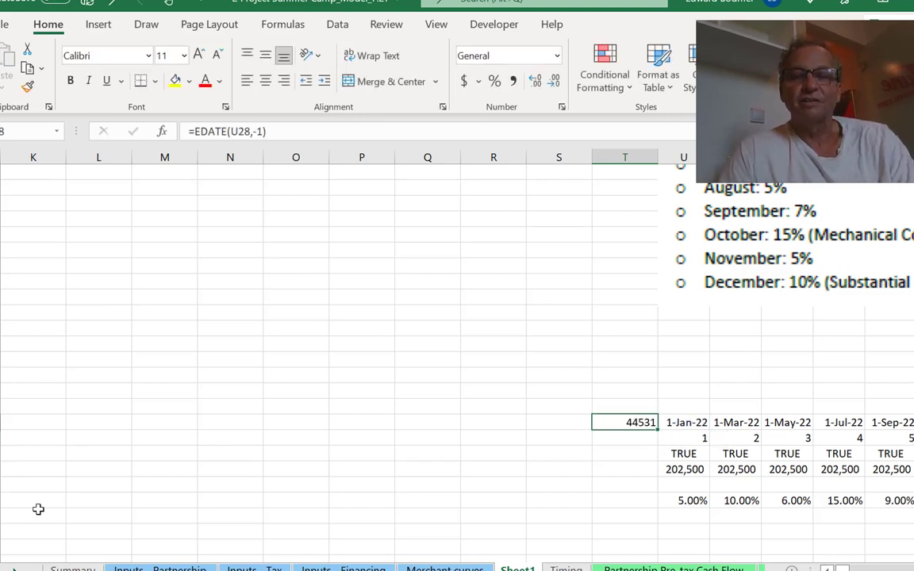
{"action": "key", "text": "ctrl+shift+3"}
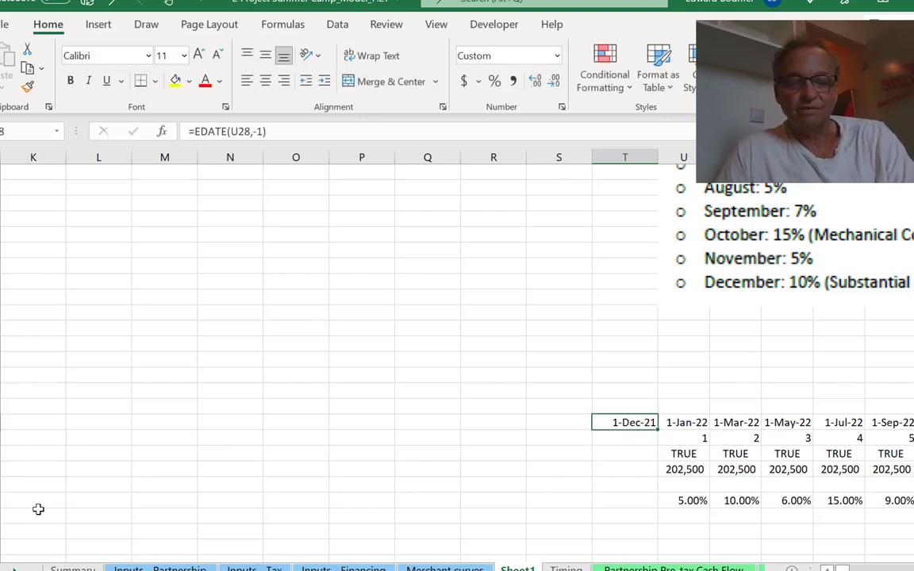
Copy the T28 date formula back across I28:S28 to fill the preceding months
{"action": "key", "text": "Left"}
{"action": "key", "text": "shift+Left"}
{"action": "key", "text": "shift+Left"}
{"action": "key", "text": "shift+Left"}
{"action": "key", "text": "shift+Left"}
{"action": "key", "text": "shift+Left"}
{"action": "key", "text": "shift+Left"}
{"action": "key", "text": "shift+Left"}
{"action": "key", "text": "shift+Left"}
{"action": "key", "text": "shift+Left"}
{"action": "key", "text": "shift+Left"}
{"action": "key", "text": "shift+Left"}
{"action": "key", "text": "shift+Left"}
{"action": "key", "text": "shift+Left"}
{"action": "key", "text": "shift+Left"}
{"action": "key", "text": "shift+Left"}
{"action": "key", "text": "shift+Left"}
{"action": "key", "text": "shift+Left"}
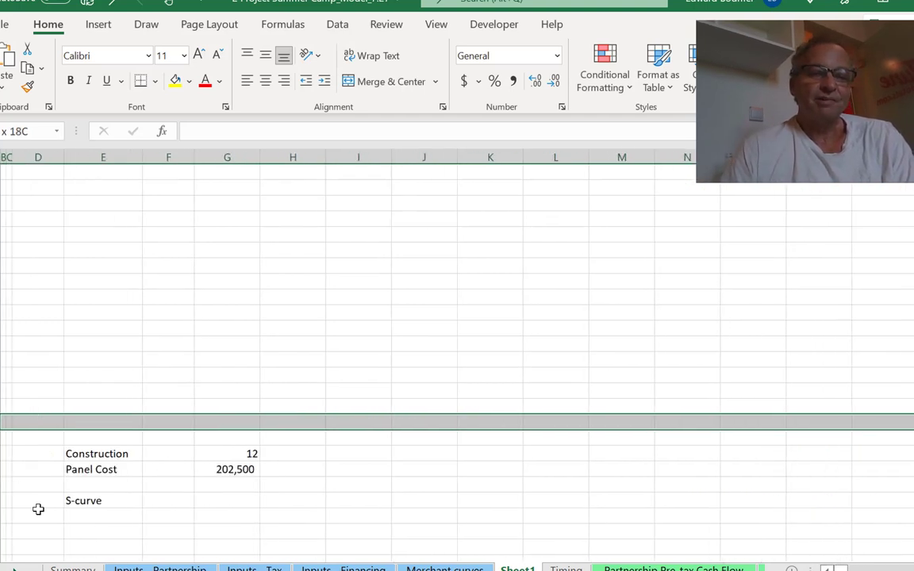
{"action": "key", "text": "shift+Right"}
{"action": "key", "text": "shift+Right"}
{"action": "key", "text": "shift+Right"}
{"action": "key", "text": "shift+Right"}
{"action": "key", "text": "shift+Right"}
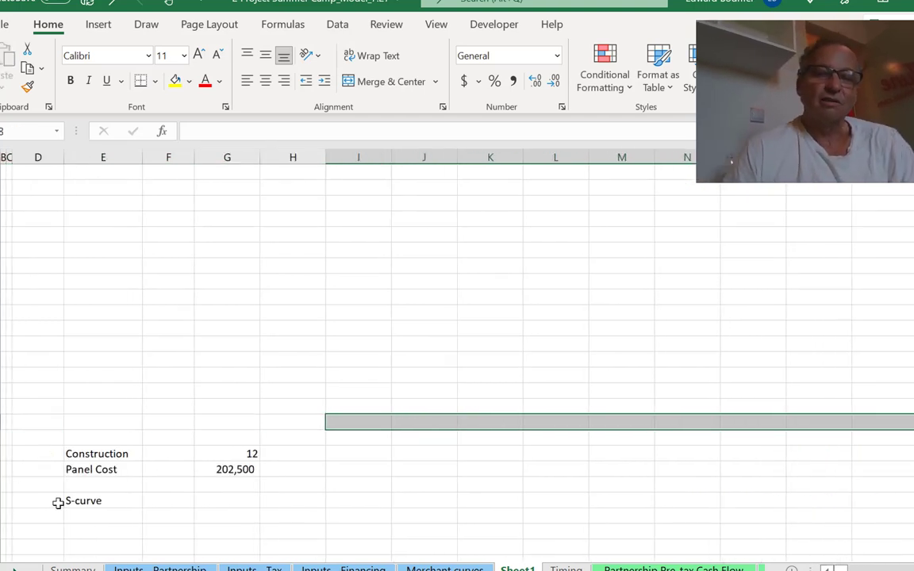
{"action": "key", "text": "Right"}
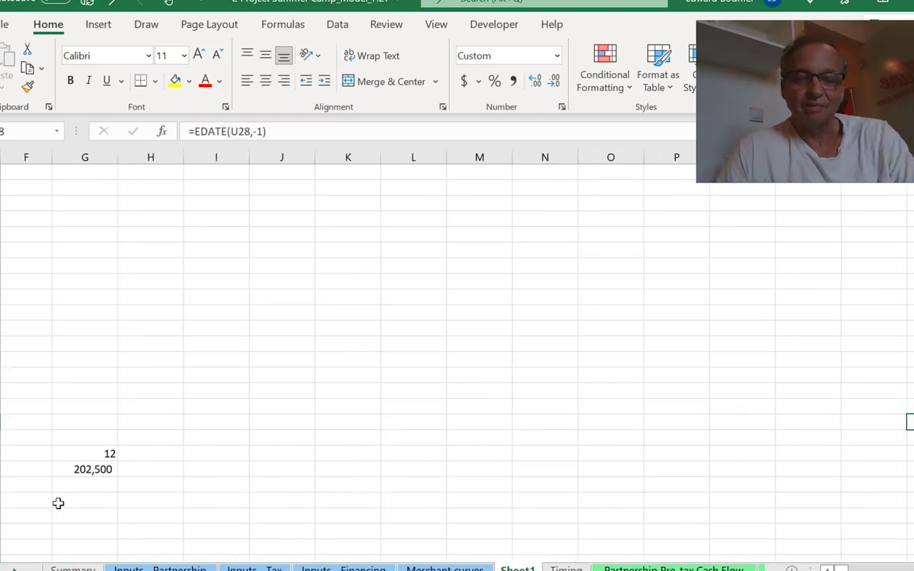
{"action": "key", "text": "shift+Left"}
{"action": "key", "text": "shift+Left"}
{"action": "key", "text": "shift+Left"}
{"action": "key", "text": "shift+Left"}
{"action": "key", "text": "shift+Left"}
{"action": "key", "text": "shift+Left"}
{"action": "key", "text": "shift+Left"}
{"action": "key", "text": "shift+Left"}
{"action": "key", "text": "shift+Left"}
{"action": "key", "text": "shift+Left"}
{"action": "key", "text": "shift+Left"}
{"action": "key", "text": "shift+Left"}
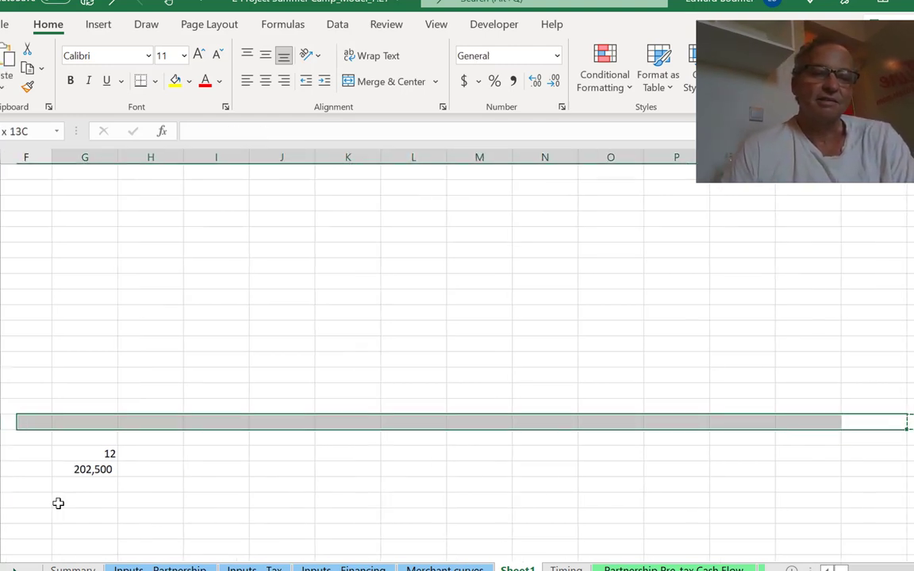
{"action": "key", "text": "shift+Right"}
{"action": "key", "text": "shift+Right"}
{"action": "key", "text": "ctrl+v"}
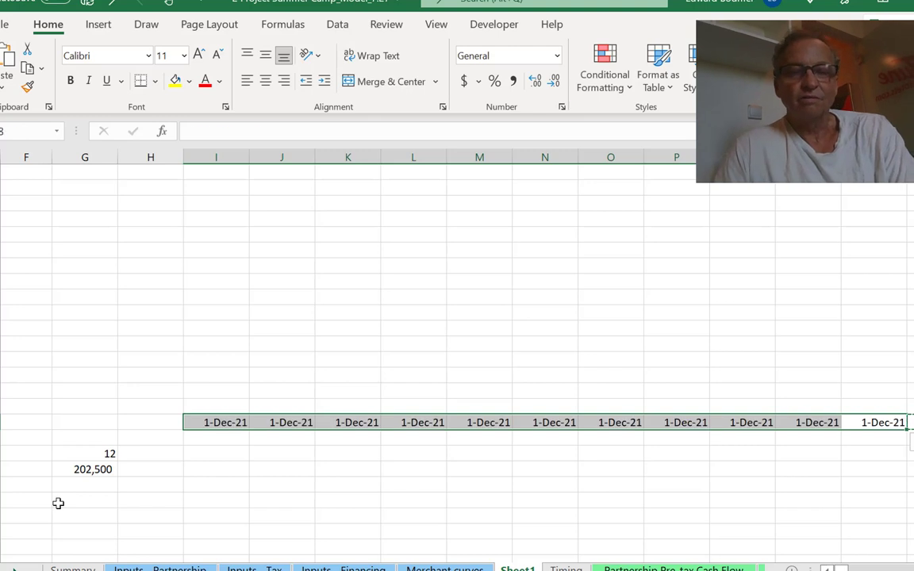
{"action": "key", "text": "Left"}
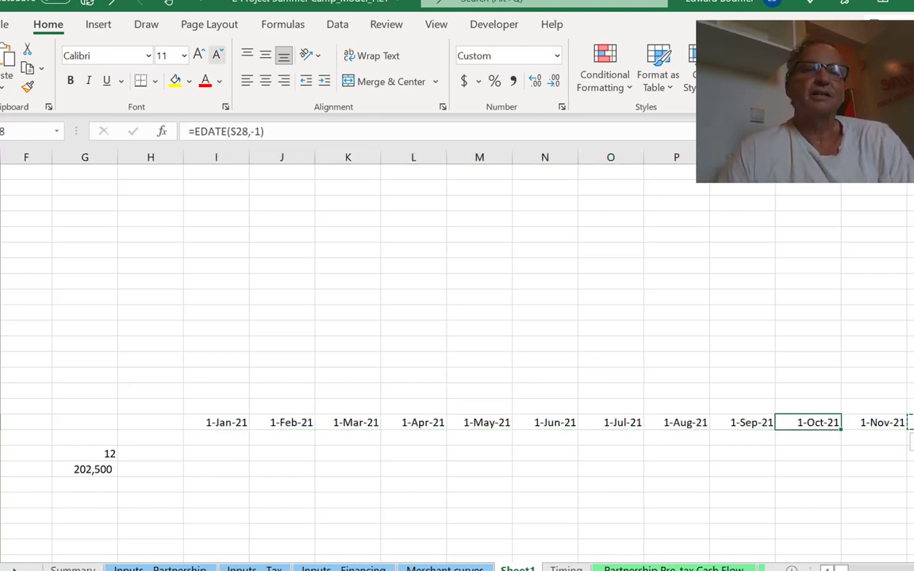
{"action": "left_click", "coordinate": [278, 25]}
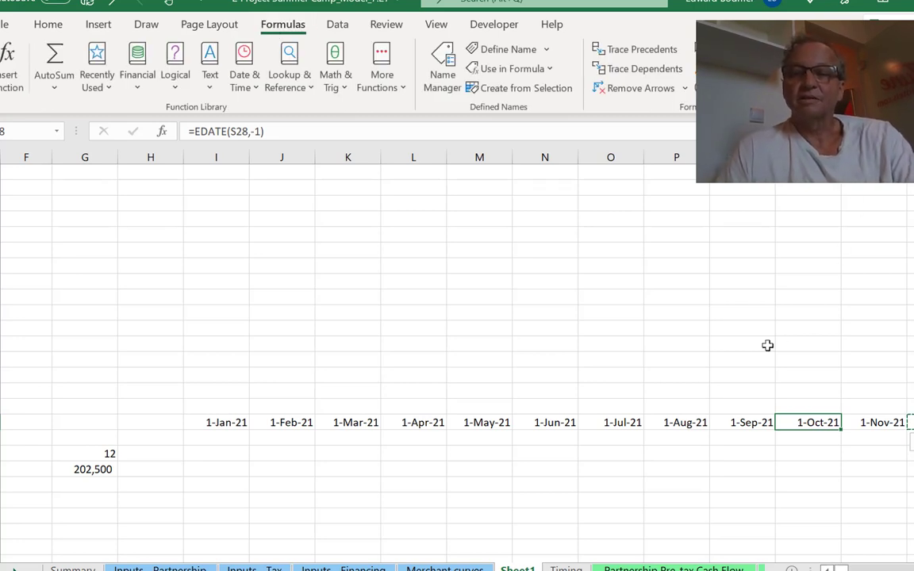
{"action": "key", "text": "Left"}
{"action": "key", "text": "Left"}
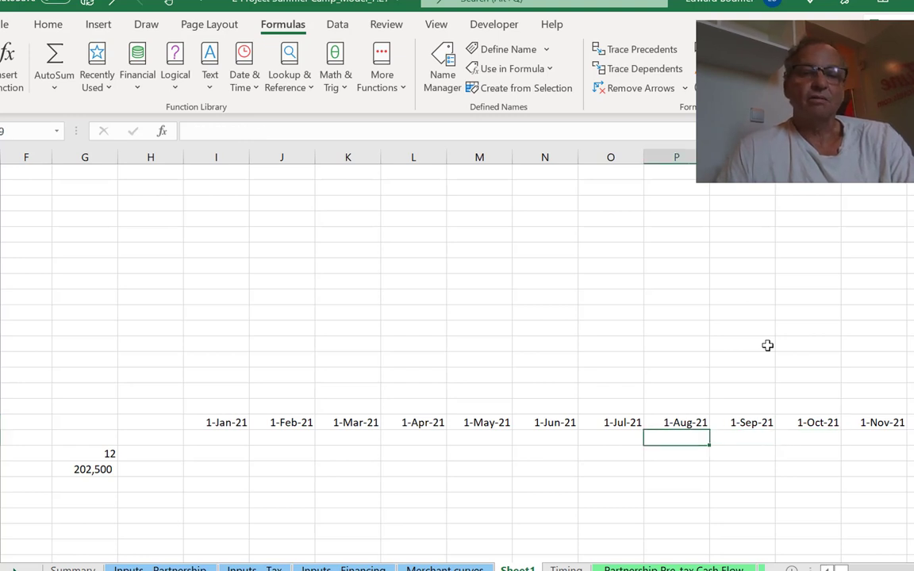
{"action": "key", "text": "Right"}
{"action": "key", "text": "Right"}
{"action": "key", "text": "Right"}
{"action": "key", "text": "Right"}
{"action": "key", "text": "Right"}
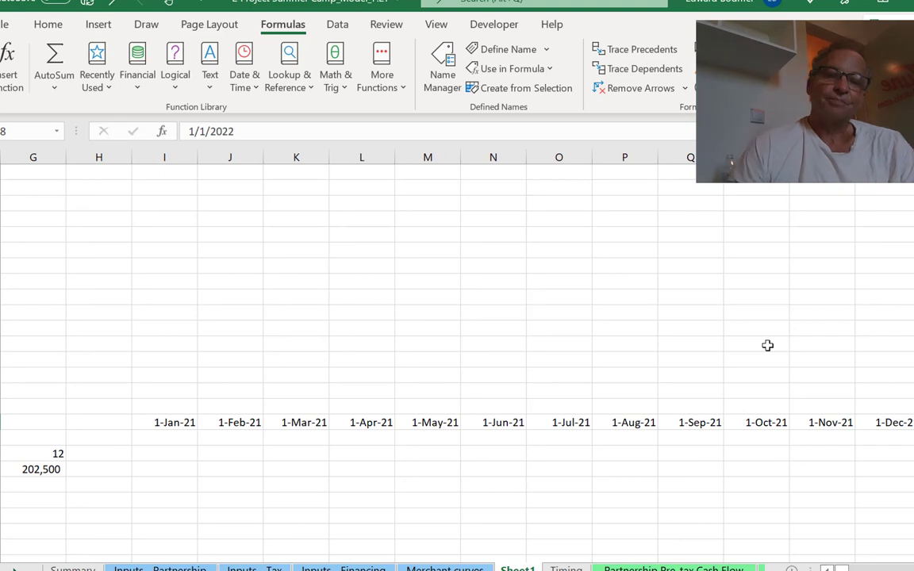
Link I28, the first date of the row, to the development start date on Inputs - Partnership with =Dev_start
{"action": "key", "text": "Left"}
{"action": "key", "text": "ctrl+Left"}
{"action": "key", "text": "Left"}
{"action": "key", "text": "Right"}
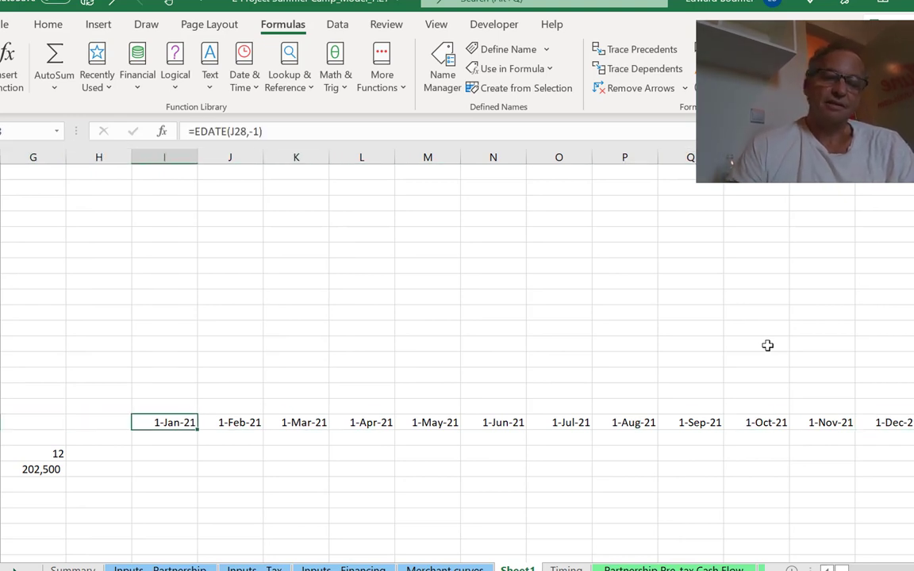
{"action": "type", "text": "="}
{"action": "key", "text": "ctrl+Page_Up"}
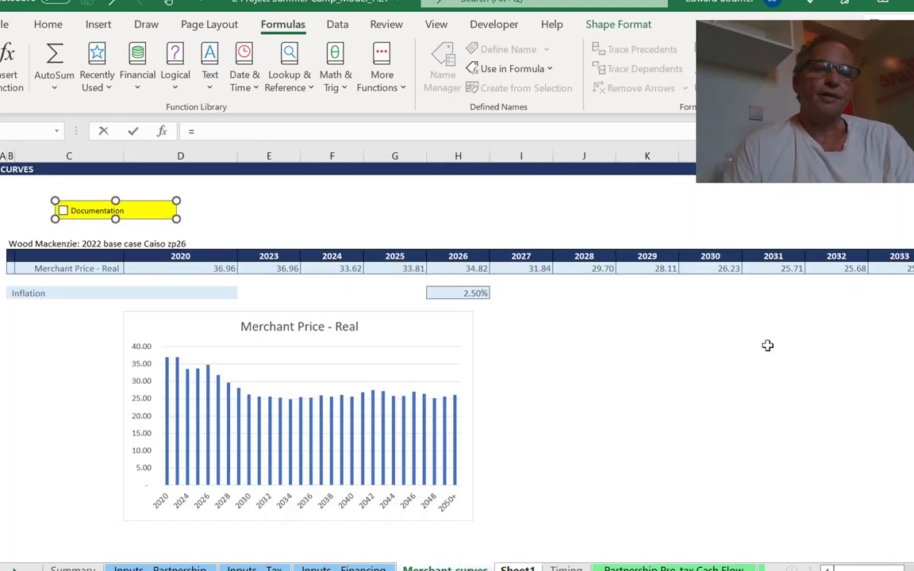
{"action": "key", "text": "ctrl+Page_Up"}
{"action": "key", "text": "ctrl+Page_Up"}
{"action": "key", "text": "ctrl+Page_Up"}
{"action": "key", "text": "ctrl+Page_Up"}
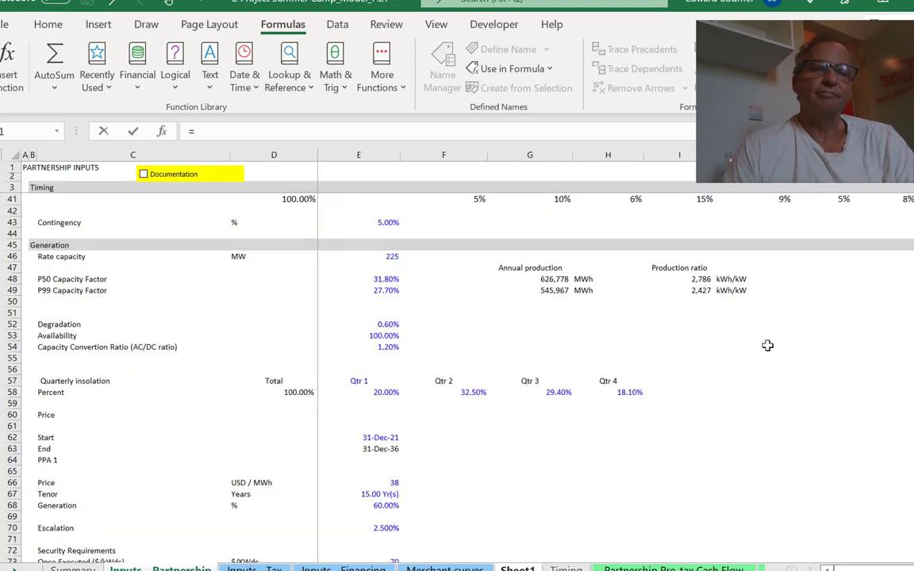
{"action": "key", "text": "ctrl+Page_Down"}
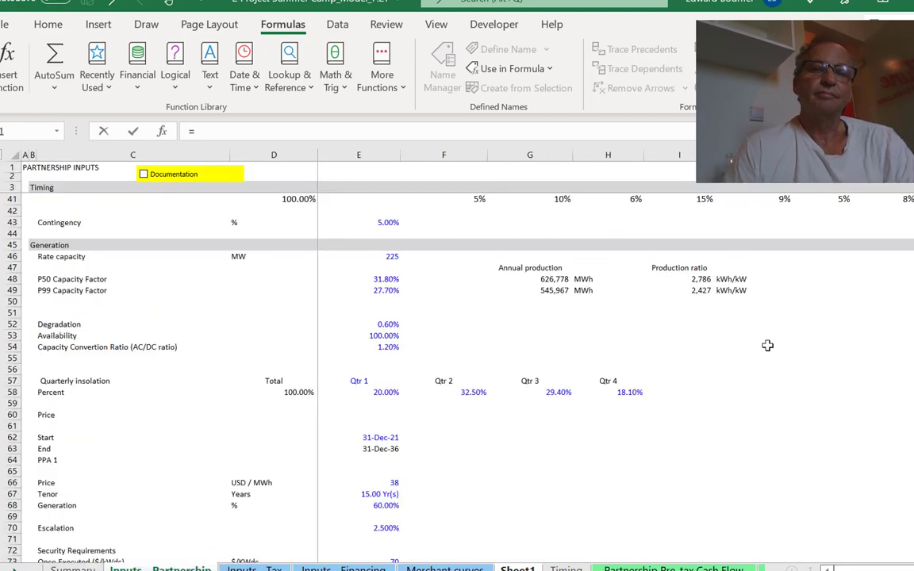
{"action": "key", "text": "Up"}
{"action": "key", "text": "Up"}
{"action": "key", "text": "Up"}
{"action": "key", "text": "Up"}
{"action": "key", "text": "Down"}
{"action": "key", "text": "Down"}
{"action": "key", "text": "Down"}
{"action": "key", "text": "Down"}
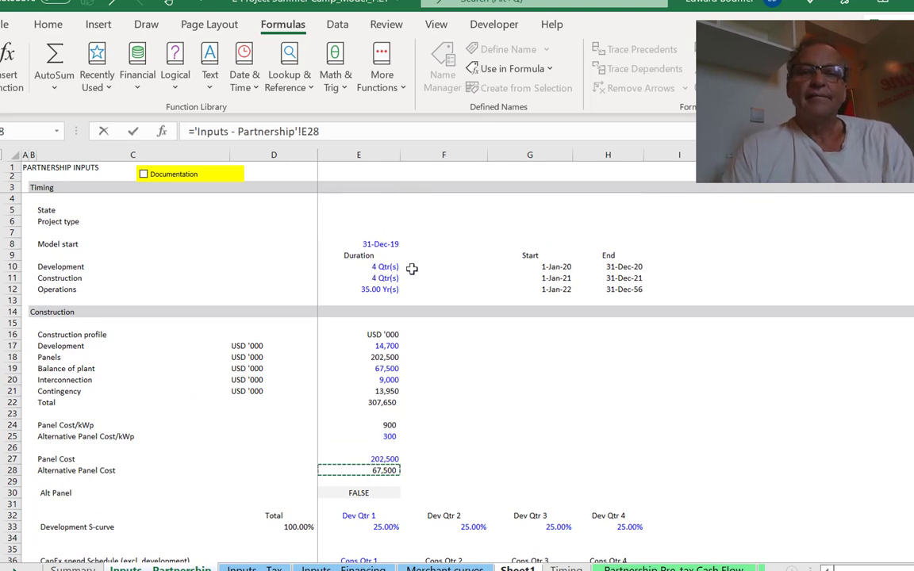
{"action": "left_click", "coordinate": [561, 267]}
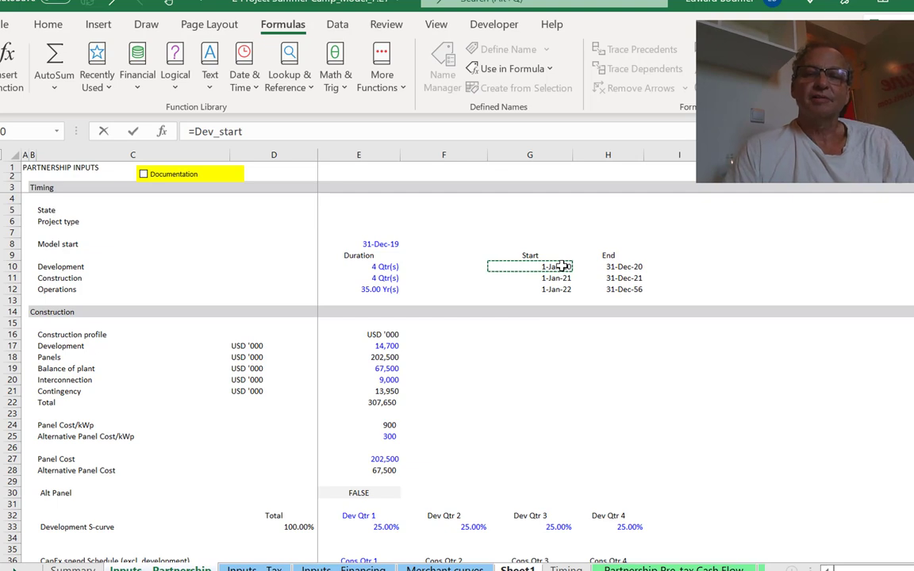
{"action": "key", "text": "Return"}
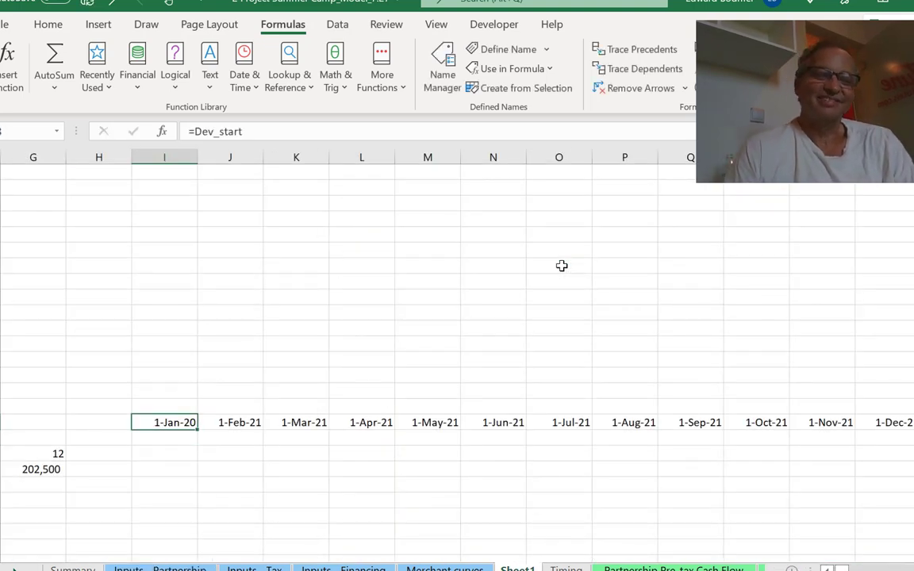
Enter =EDATE(I28,1) in J28 and fill it right across the rest of the date row
{"action": "key", "text": "Right"}
{"action": "type", "text": "=ed"}
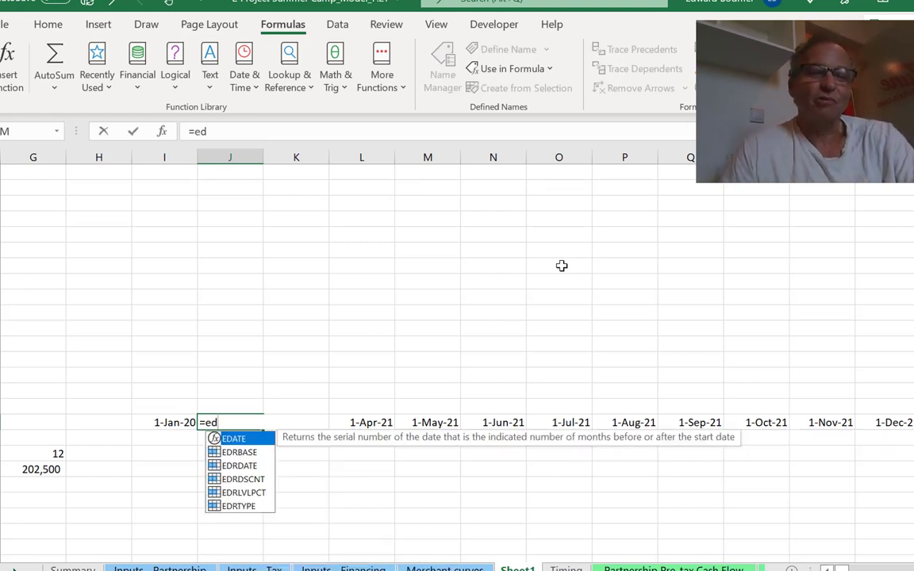
{"action": "key", "text": "Tab"}
{"action": "key", "text": "Left"}
{"action": "type", "text": ",1"}
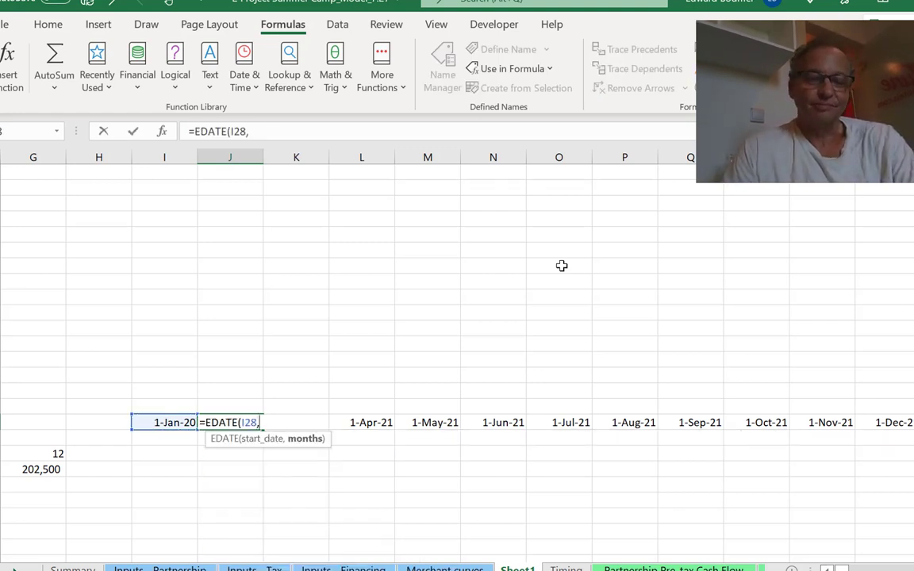
{"action": "key", "text": "ctrl+Return"}
{"action": "key", "text": "ctrl+shift+Right"}
{"action": "key", "text": "ctrl+r"}
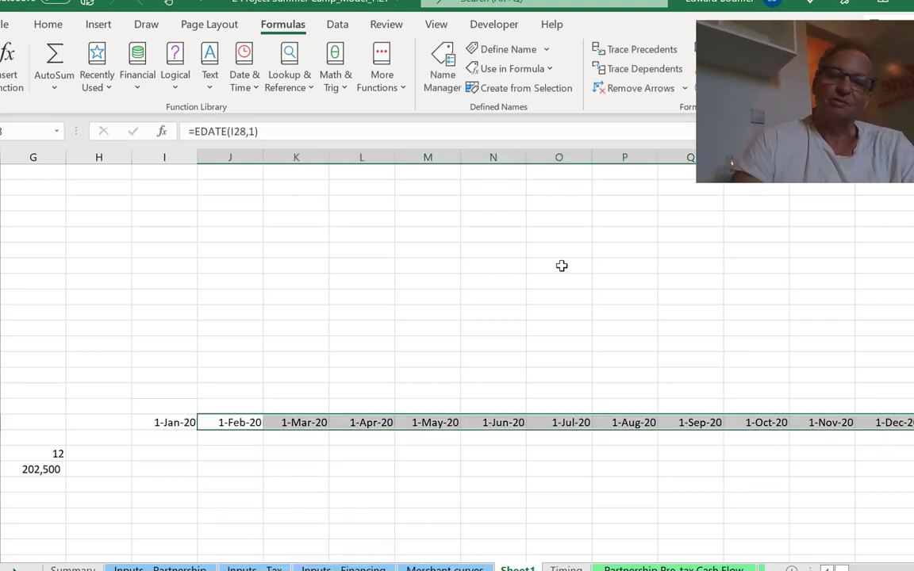
Examine the monthly dates up to U28 and the S-curve lookup formula in U33
{"action": "key", "text": "Right"}
{"action": "key", "text": "Right"}
{"action": "key", "text": "Right"}
{"action": "key", "text": "Right"}
{"action": "key", "text": "Right"}
{"action": "key", "text": "Right"}
{"action": "key", "text": "Right"}
{"action": "key", "text": "Right"}
{"action": "key", "text": "Right"}
{"action": "key", "text": "Right"}
{"action": "key", "text": "Right"}
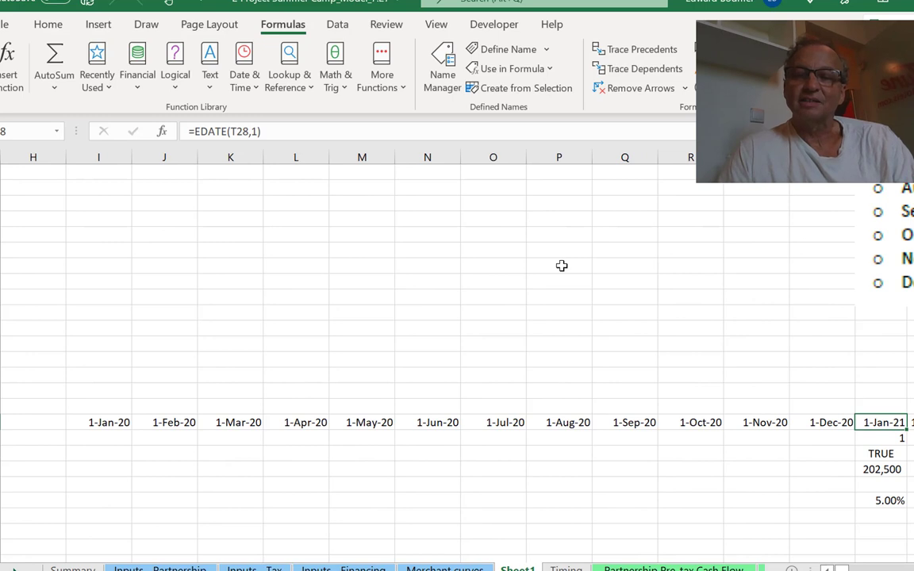
{"action": "key", "text": "Down"}
{"action": "key", "text": "Down"}
{"action": "key", "text": "Down"}
{"action": "key", "text": "Down"}
{"action": "key", "text": "Down"}
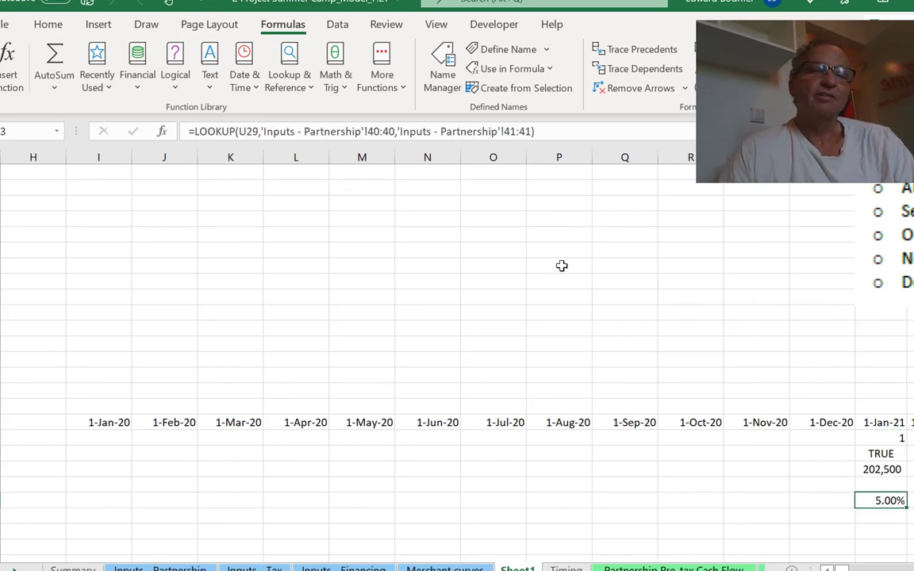
Copy the U33 S-curve lookup formula back across I33:T33 under the earlier months
{"action": "key", "text": "shift+Left"}
{"action": "key", "text": "shift+Left"}
{"action": "key", "text": "shift+Left"}
{"action": "key", "text": "shift+Left"}
{"action": "key", "text": "shift+Left"}
{"action": "key", "text": "shift+Left"}
{"action": "key", "text": "shift+Left"}
{"action": "key", "text": "shift+Left"}
{"action": "key", "text": "shift+Left"}
{"action": "key", "text": "shift+Left"}
{"action": "key", "text": "shift+Left"}
{"action": "key", "text": "shift+Left"}
{"action": "key", "text": "shift+Left"}
{"action": "key", "text": "shift+Left"}
{"action": "key", "text": "shift+Left"}
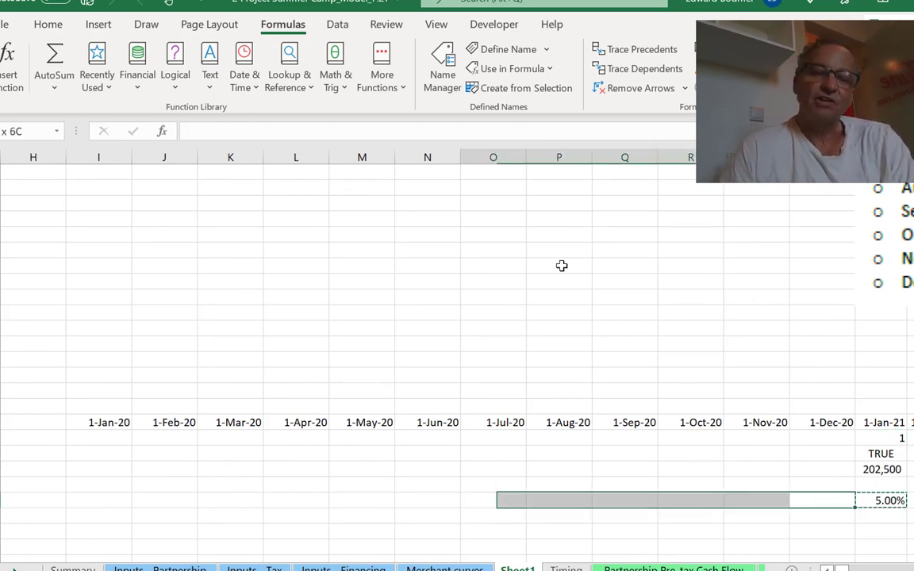
{"action": "key", "text": "shift+Right"}
{"action": "key", "text": "shift+Right"}
{"action": "key", "text": "shift+Right"}
{"action": "key", "text": "shift+Right"}
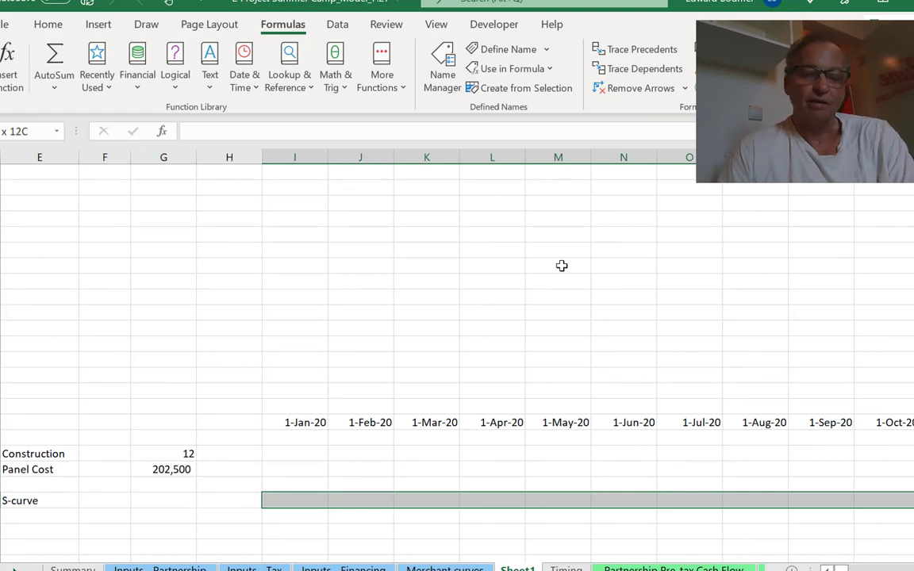
{"action": "key", "text": "ctrl+v"}
{"action": "key", "text": "Right"}
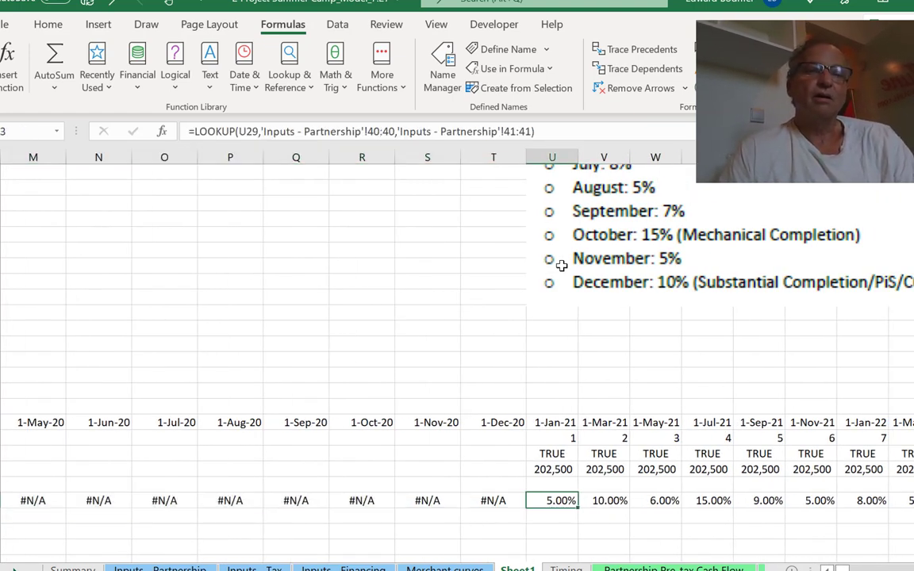
Label row 40 of Inputs - Partnership, the construction month numbers, as Period in column C
{"action": "key", "text": "ctrl+Page_Up"}
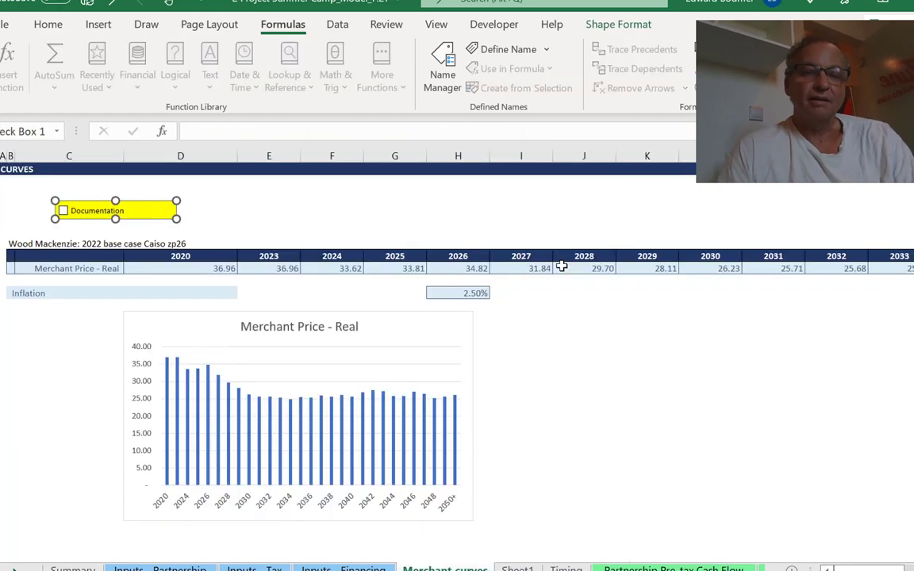
{"action": "key", "text": "ctrl+Page_Up"}
{"action": "key", "text": "ctrl+Page_Up"}
{"action": "key", "text": "ctrl+Page_Up"}
{"action": "key", "text": "ctrl+Page_Up"}
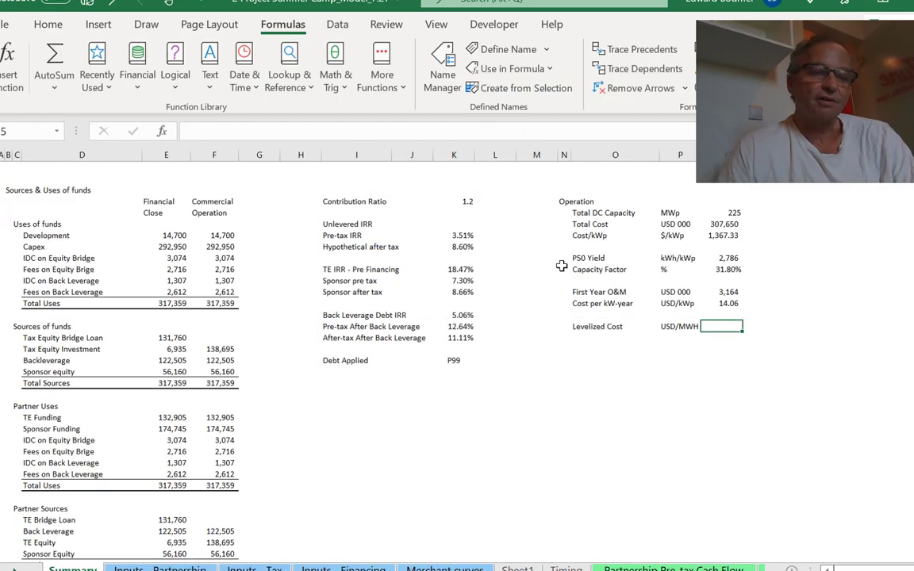
{"action": "key", "text": "ctrl+Page_Down"}
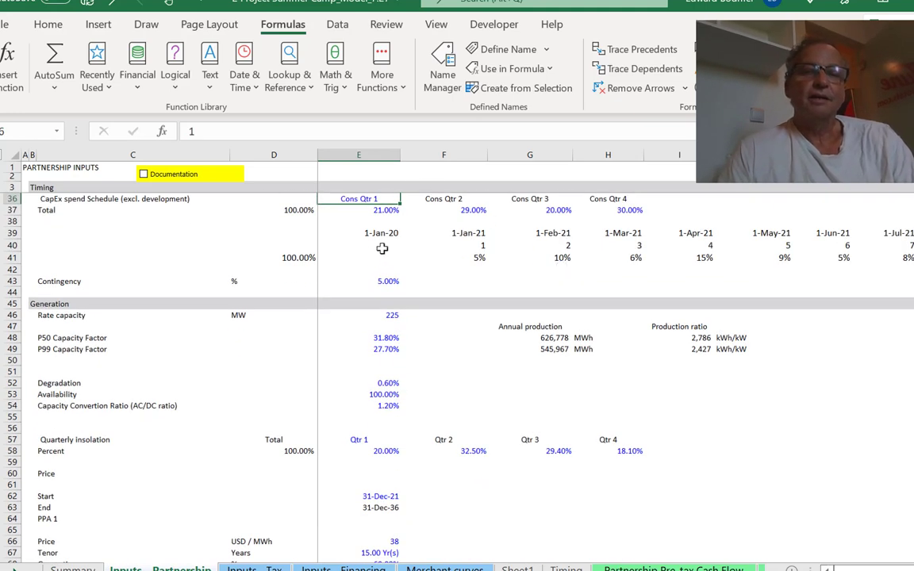
{"action": "key", "text": "Down"}
{"action": "key", "text": "Down"}
{"action": "key", "text": "Down"}
{"action": "key", "text": "Down"}
{"action": "key", "text": "Left"}
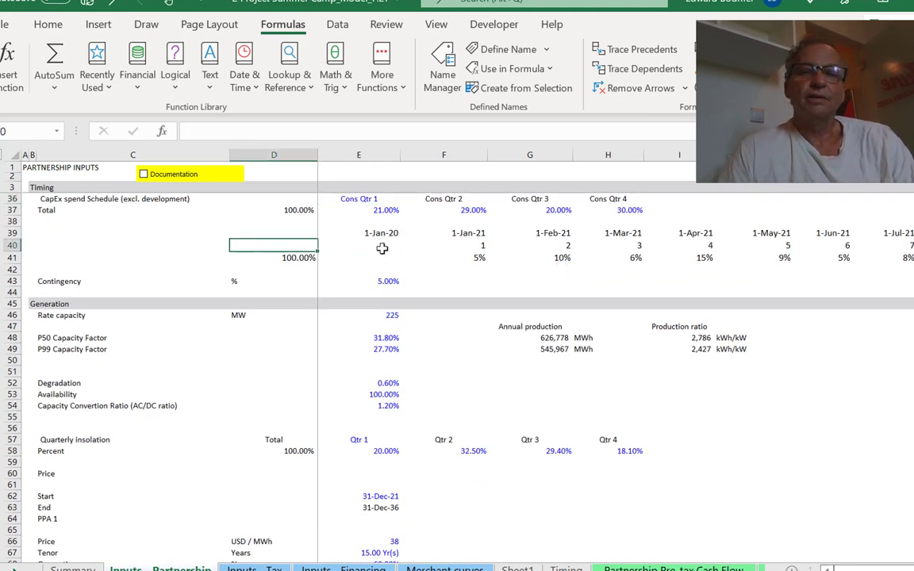
{"action": "key", "text": "Left"}
{"action": "type", "text": "P"}
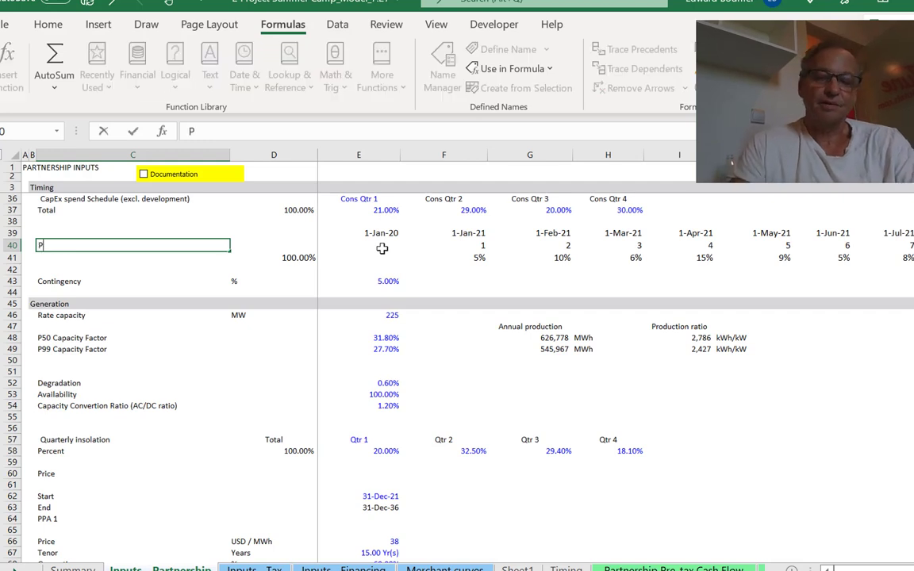
{"action": "key", "text": "Return"}
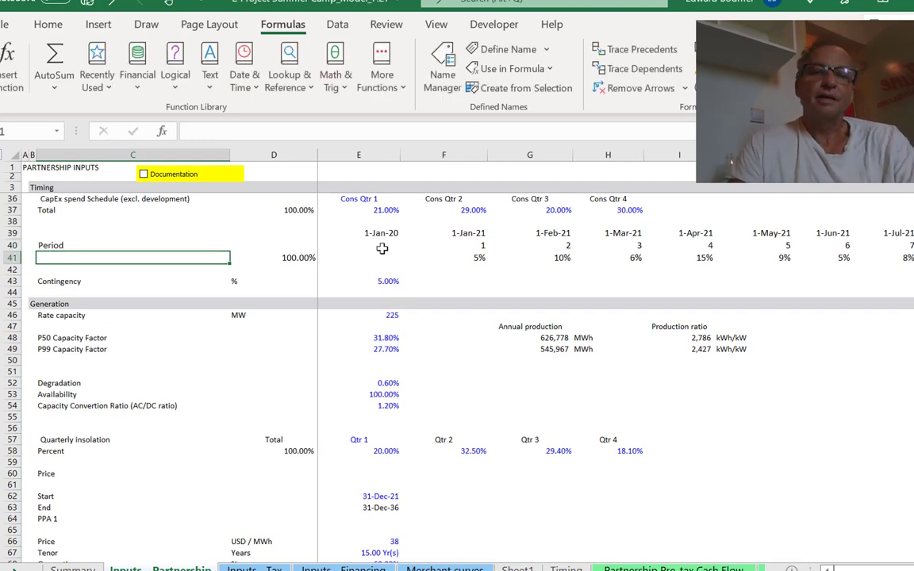
Label the monthly percentage row 41 as Perectn in column C
{"action": "type", "text": "P"}
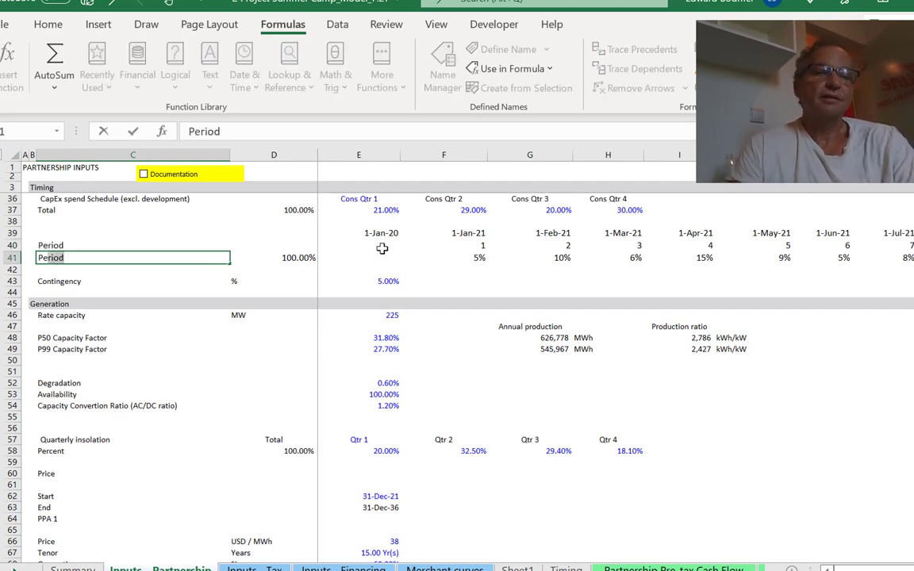
{"action": "type", "text": "p"}
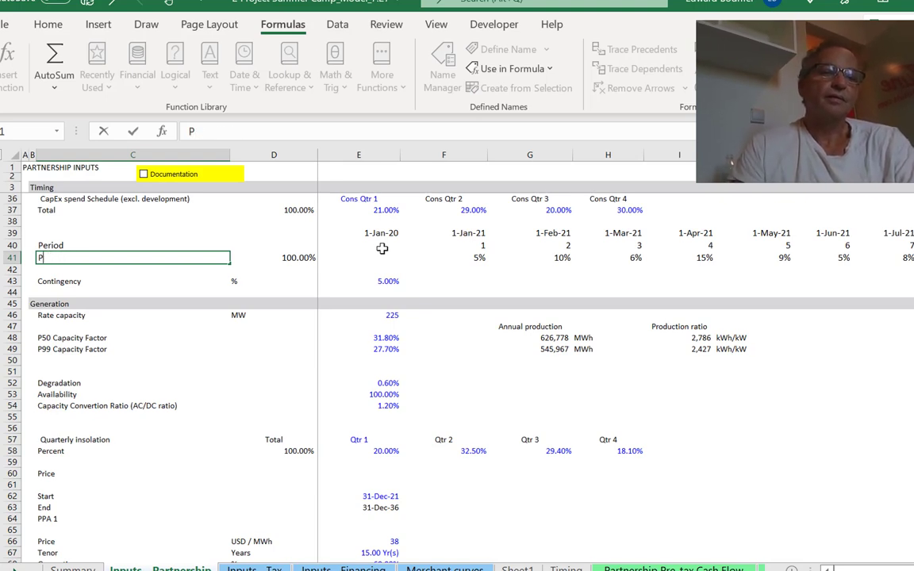
{"action": "type", "text": "erectn"}
{"action": "key", "text": "Return"}
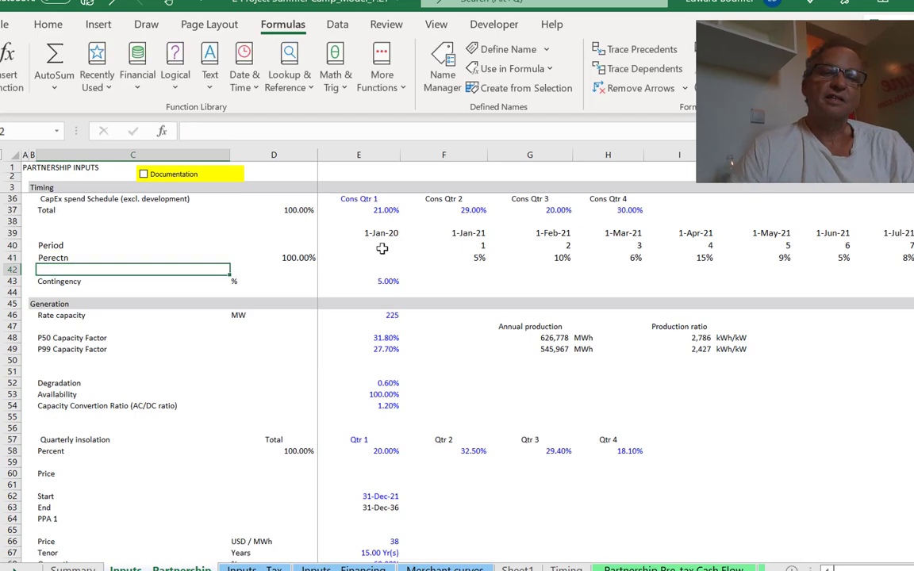
{"action": "key", "text": "Up"}
Replace I33 on Sheet1 with a date-based lookup: =LOOKUP(I28,'Inputs - Partnership'!39:39,'Inputs - Partnership'!41:41)
{"action": "key", "text": "ctrl+Page_Down"}
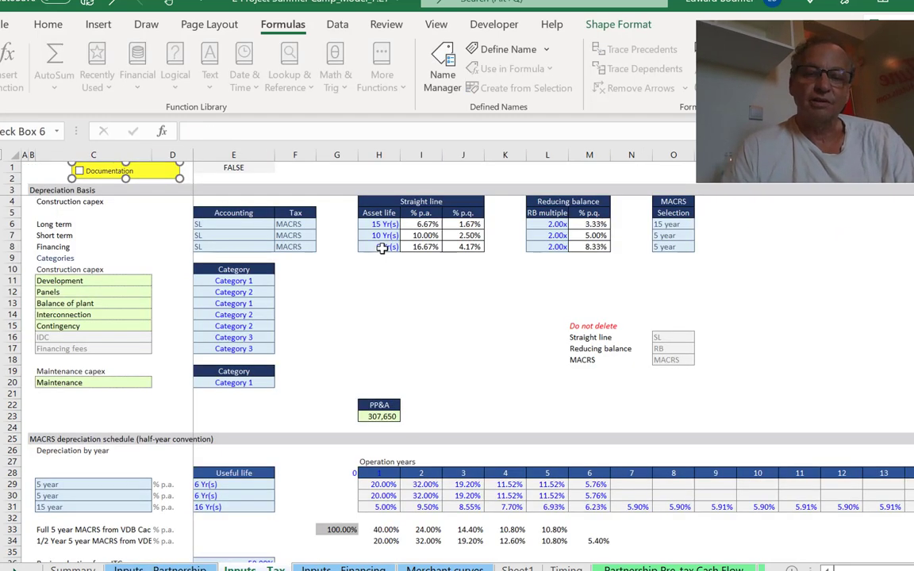
{"action": "key", "text": "ctrl+Page_Down"}
{"action": "key", "text": "ctrl+Page_Down"}
{"action": "key", "text": "ctrl+Page_Down"}
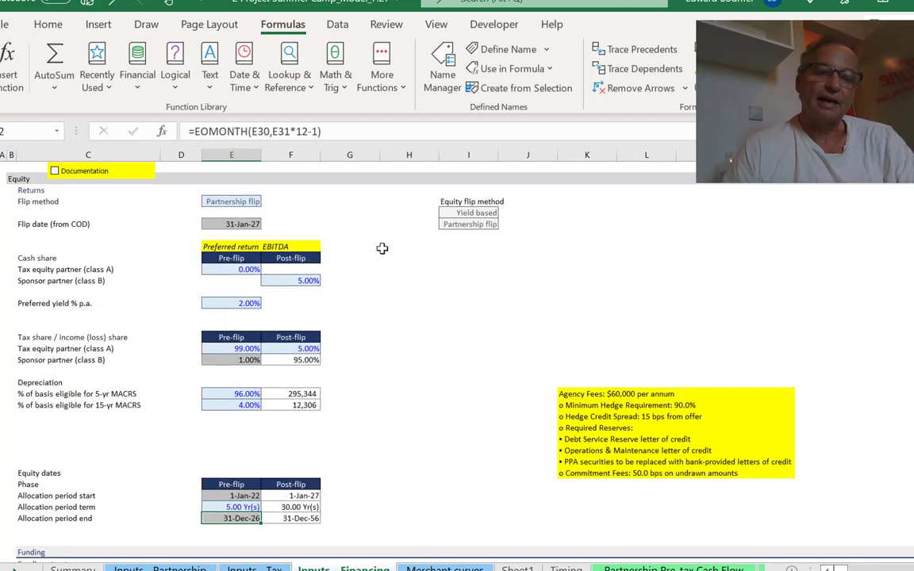
{"action": "key", "text": "ctrl+Page_Down"}
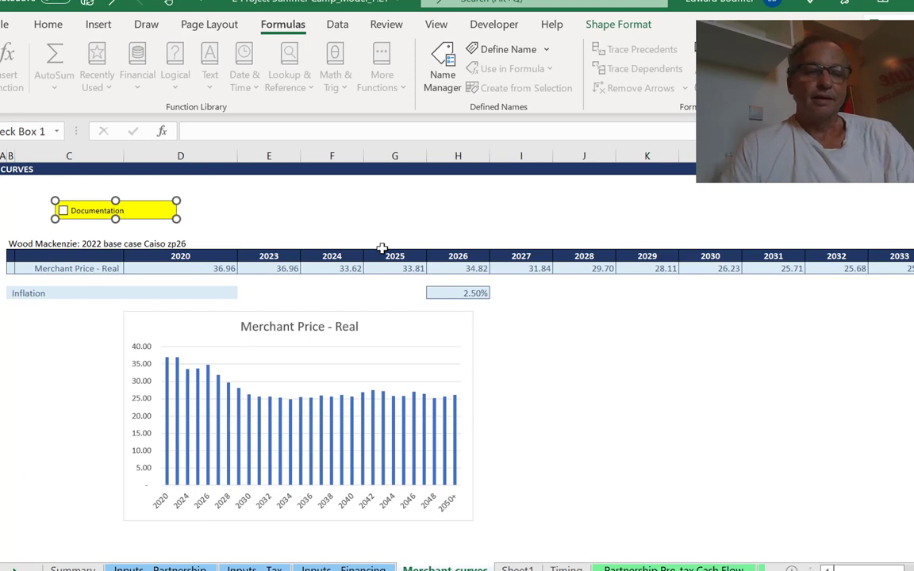
{"action": "key", "text": "ctrl+Page_Up"}
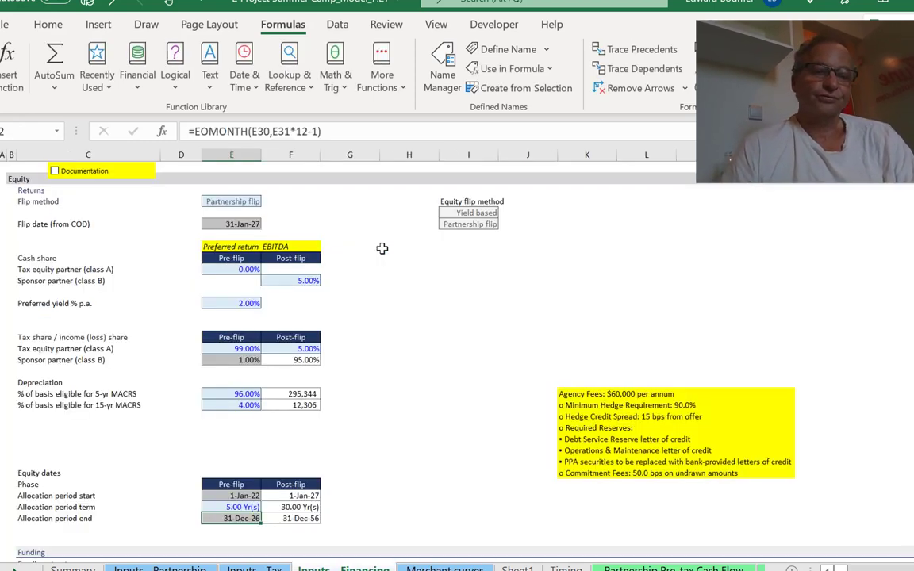
{"action": "key", "text": "ctrl+Page_Down"}
{"action": "key", "text": "ctrl+Page_Down"}
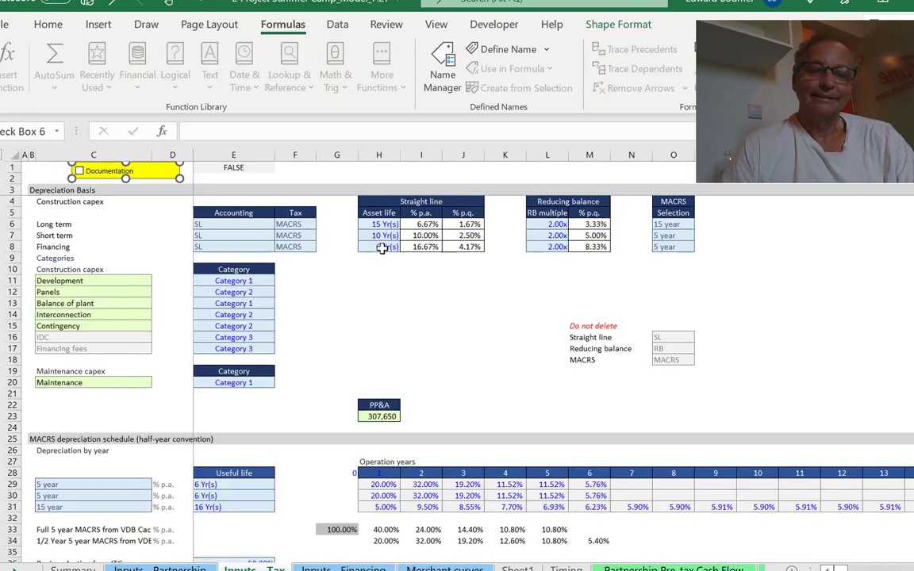
{"action": "key", "text": "ctrl+Page_Down"}
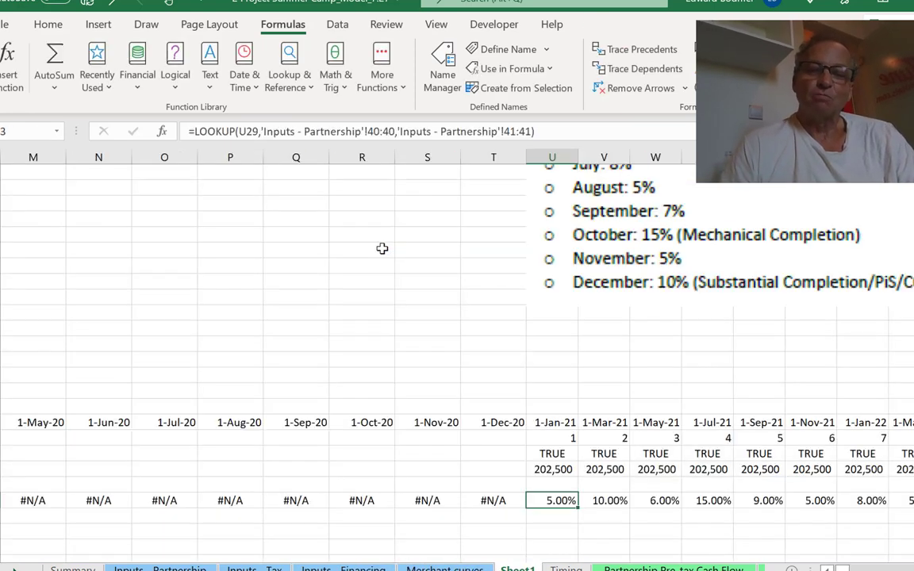
{"action": "key", "text": "ctrl+Left"}
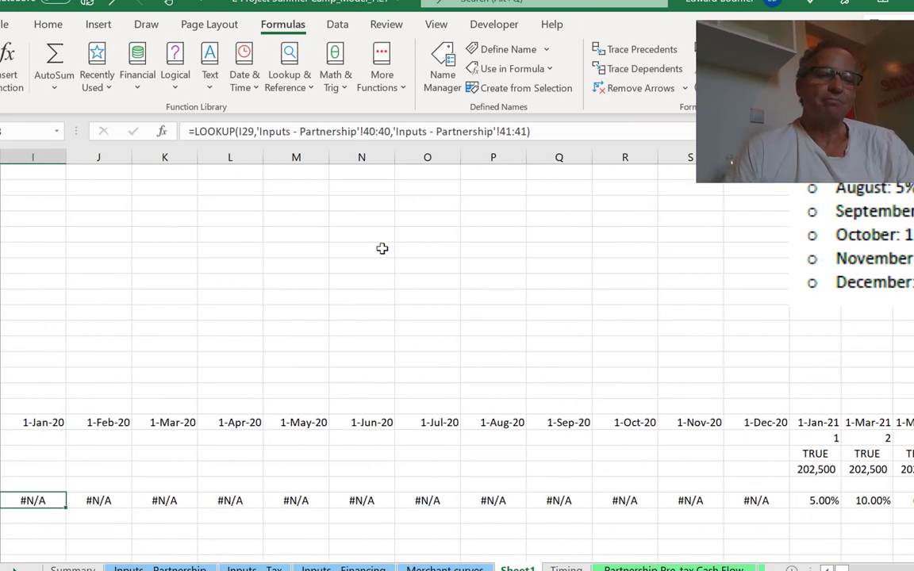
{"action": "type", "text": "=lookup"}
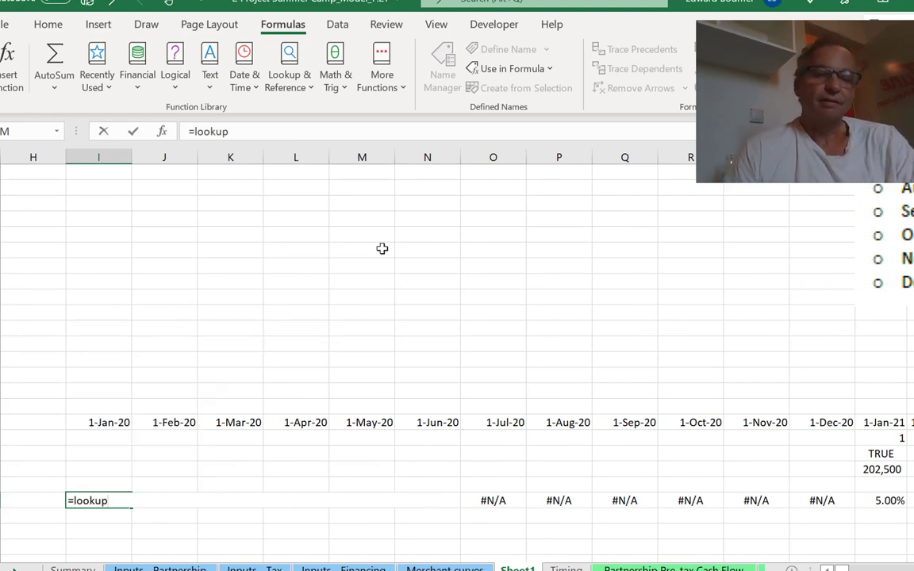
{"action": "key", "text": "Escape"}
{"action": "type", "text": "=loo"}
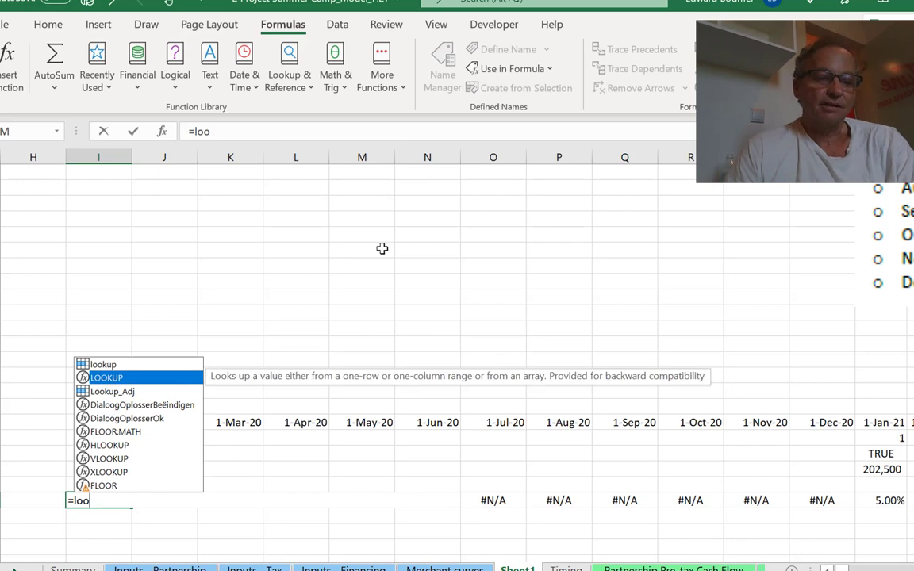
{"action": "key", "text": "Tab"}
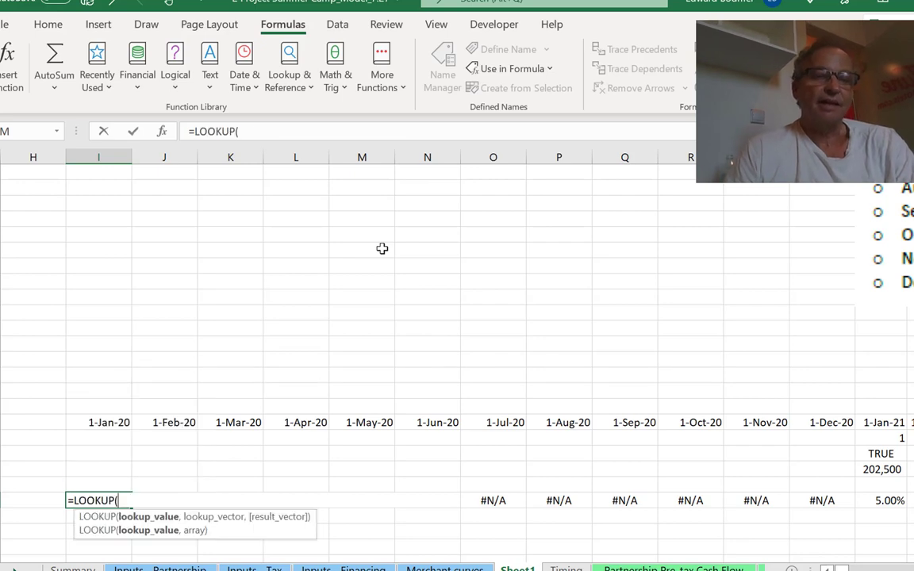
{"action": "key", "text": "Up"}
{"action": "key", "text": "Up"}
{"action": "key", "text": "Up"}
{"action": "key", "text": "Up"}
{"action": "type", "text": ","}
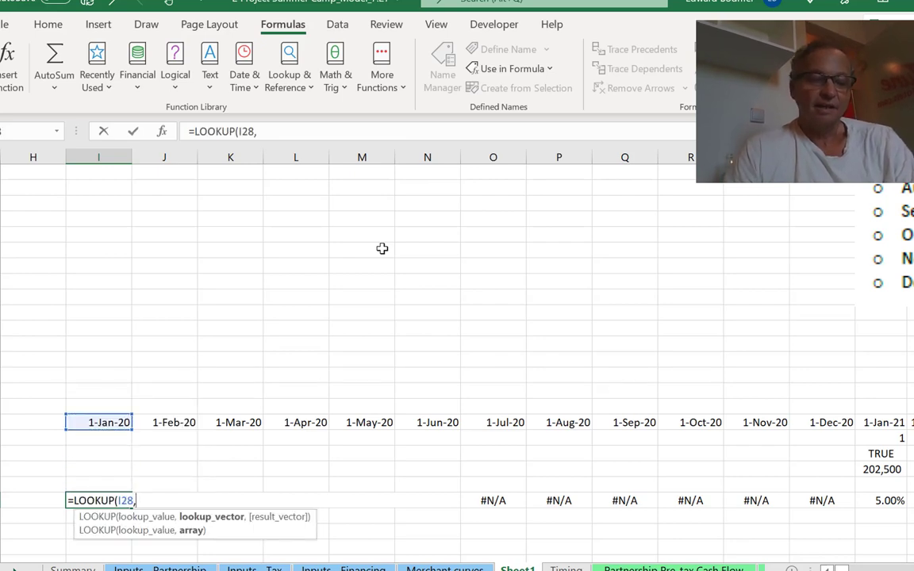
{"action": "key", "text": "ctrl+Page_Up"}
{"action": "key", "text": "ctrl+Page_Up"}
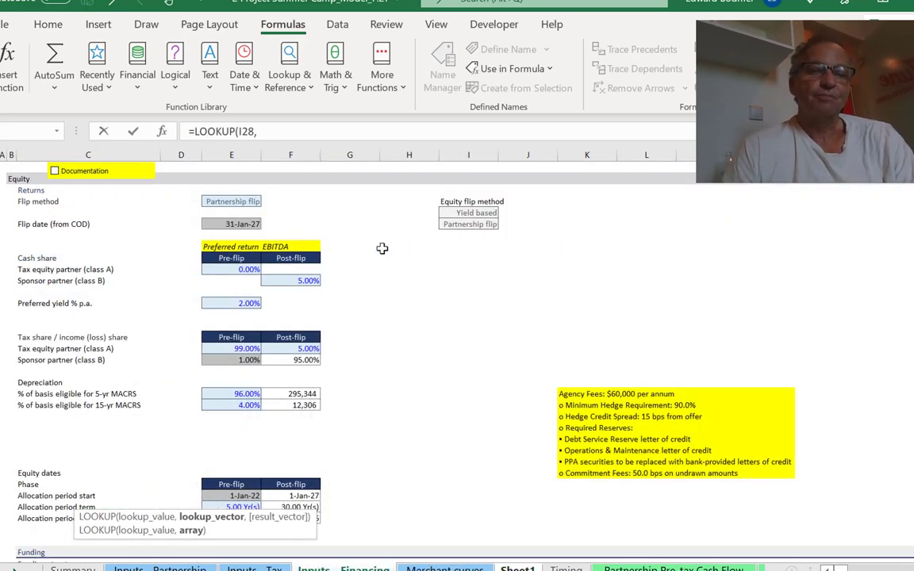
{"action": "key", "text": "ctrl+Page_Up"}
{"action": "key", "text": "ctrl+Page_Up"}
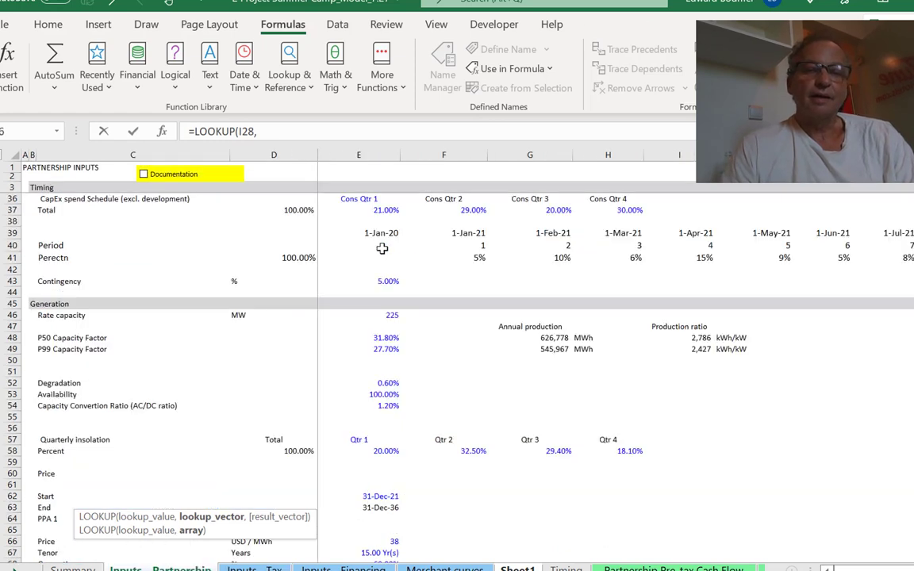
{"action": "left_click", "coordinate": [11, 233]}
{"action": "type", "text": ","}
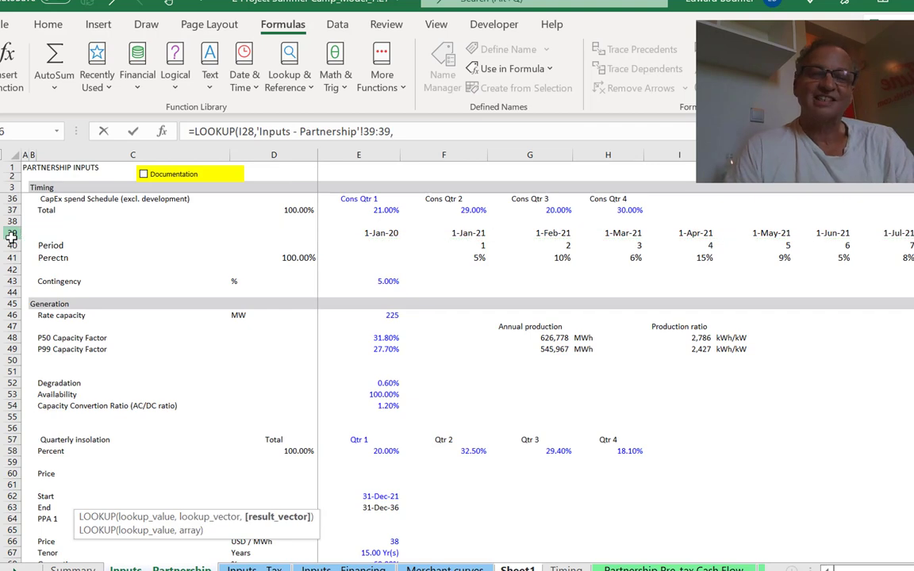
{"action": "left_click", "coordinate": [12, 257]}
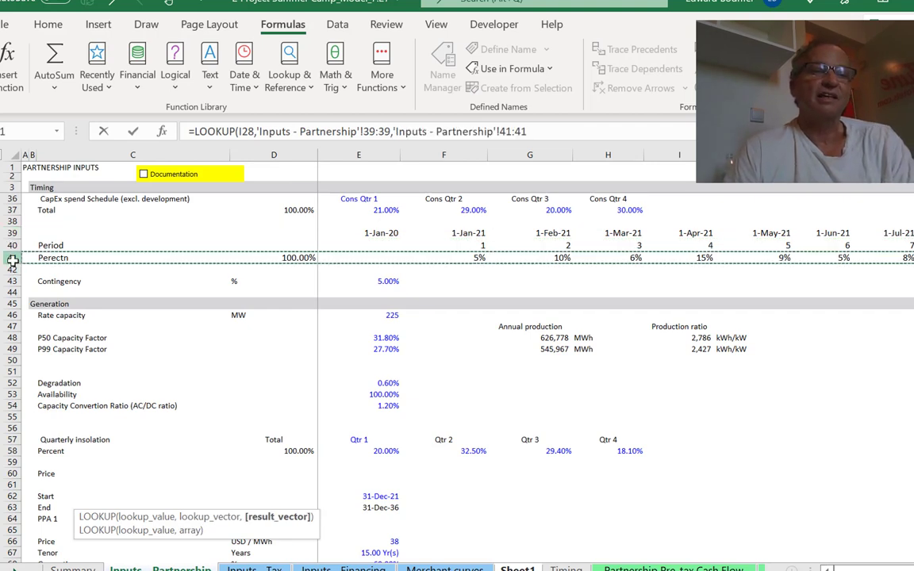
{"action": "key", "text": "Return"}
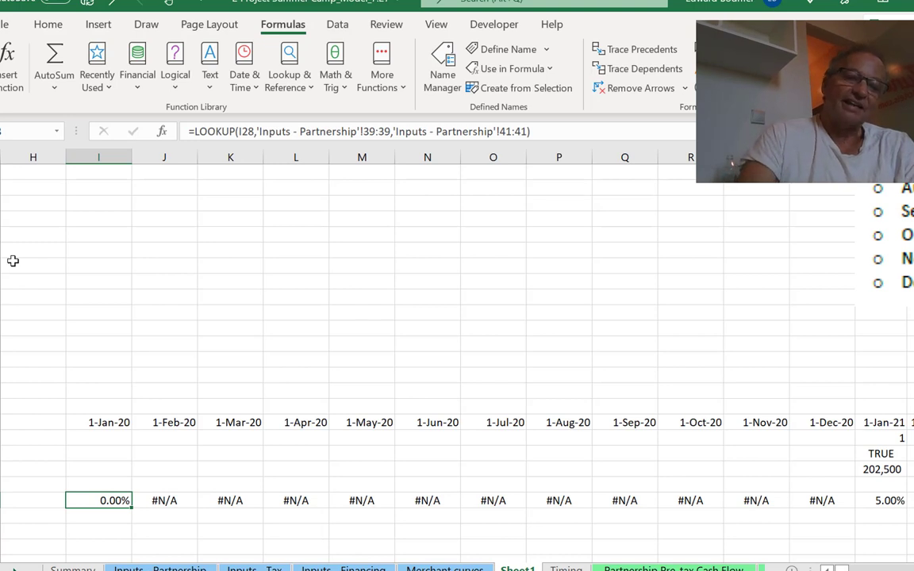
Fill the date-based lookup formula in I33 right across the S-curve row
{"action": "key", "text": "shift+Right"}
{"action": "key", "text": "shift+Right"}
{"action": "key", "text": "shift+Right"}
{"action": "key", "text": "shift+Right"}
{"action": "key", "text": "shift+Right"}
{"action": "key", "text": "shift+Right"}
{"action": "key", "text": "shift+Right"}
{"action": "key", "text": "shift+Right"}
{"action": "key", "text": "shift+Right"}
{"action": "key", "text": "shift+Right"}
{"action": "key", "text": "shift+Right"}
{"action": "key", "text": "ctrl+r"}
{"action": "key", "text": "Right"}
{"action": "key", "text": "Right"}
{"action": "key", "text": "Right"}
{"action": "key", "text": "Right"}
{"action": "key", "text": "Right"}
{"action": "key", "text": "Right"}
{"action": "key", "text": "Right"}
{"action": "key", "text": "Right"}
{"action": "key", "text": "Right"}
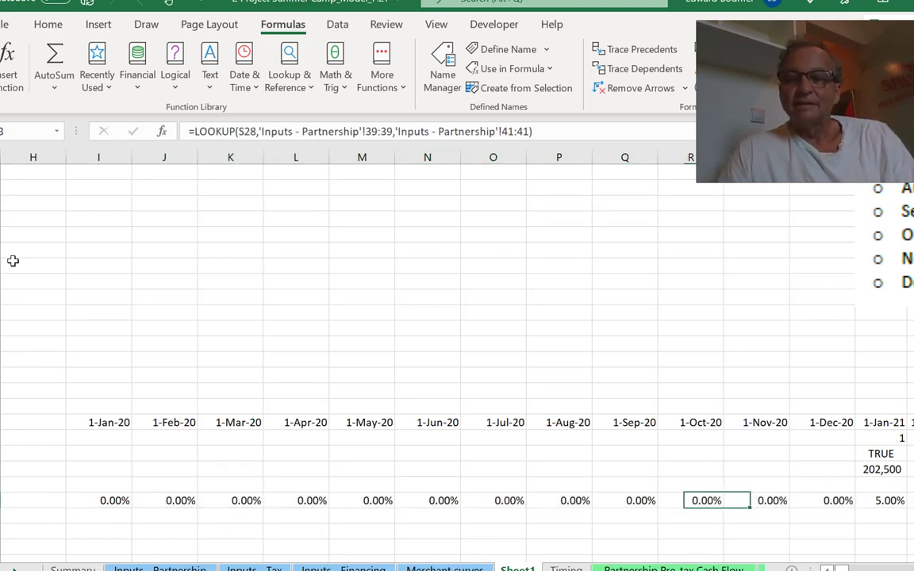
{"action": "key", "text": "Right"}
{"action": "key", "text": "Right"}
{"action": "key", "text": "Right"}
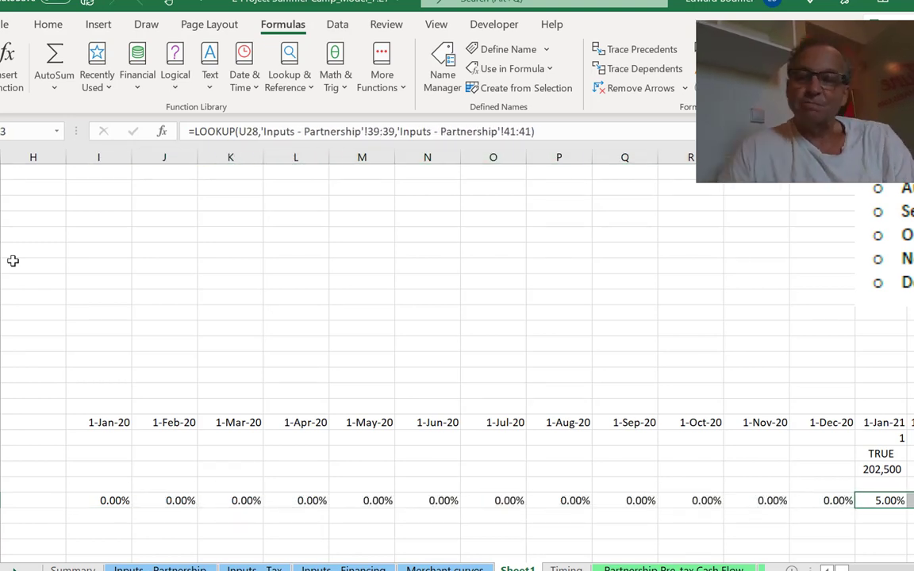
Examine the S-curve percentages in row 33 against the dates in row 28 before, during and after construction
{"action": "key", "text": "Right"}
{"action": "key", "text": "Right"}
{"action": "key", "text": "Right"}
{"action": "key", "text": "Right"}
{"action": "key", "text": "Right"}
{"action": "key", "text": "Right"}
{"action": "key", "text": "Right"}
{"action": "key", "text": "Right"}
{"action": "key", "text": "Right"}
{"action": "key", "text": "Right"}
{"action": "key", "text": "Right"}
{"action": "key", "text": "Right"}
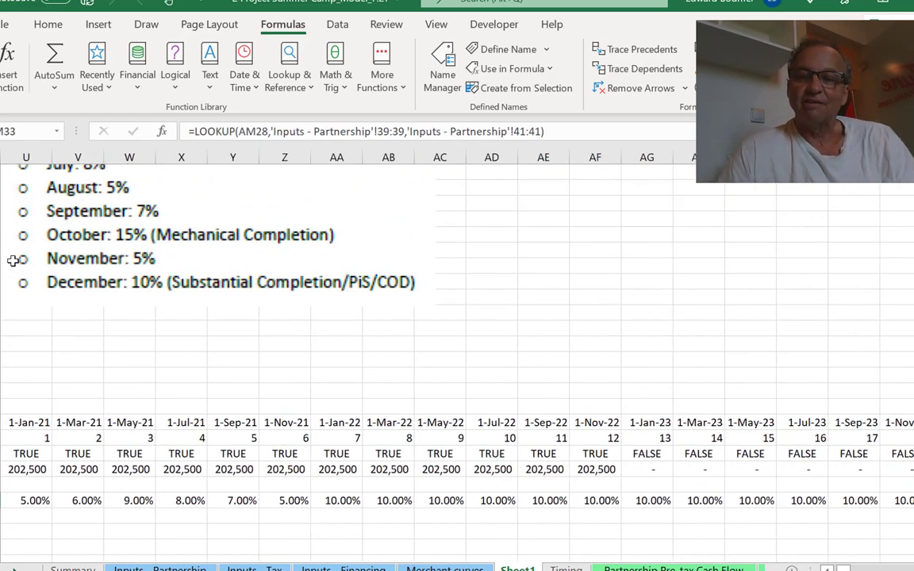
{"action": "key", "text": "Left"}
{"action": "key", "text": "Left"}
{"action": "key", "text": "Left"}
{"action": "key", "text": "Left"}
{"action": "key", "text": "Left"}
{"action": "key", "text": "Left"}
{"action": "key", "text": "Left"}
{"action": "key", "text": "Left"}
{"action": "key", "text": "Left"}
{"action": "key", "text": "Left"}
{"action": "key", "text": "Left"}
{"action": "key", "text": "Left"}
{"action": "key", "text": "Left"}
{"action": "key", "text": "Left"}
{"action": "key", "text": "Left"}
{"action": "key", "text": "Left"}
{"action": "key", "text": "Left"}
{"action": "key", "text": "Left"}
{"action": "key", "text": "Left"}
{"action": "key", "text": "Left"}
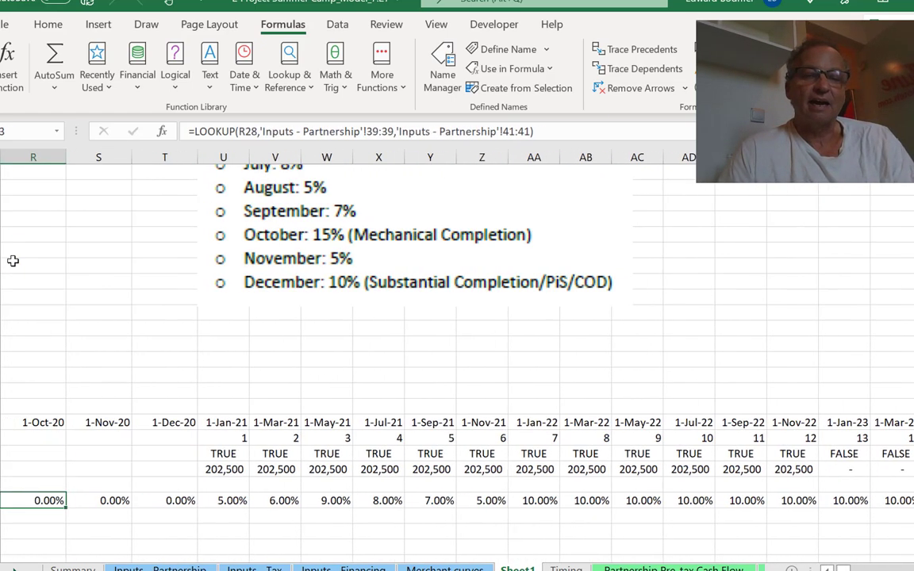
{"action": "key", "text": "Right"}
{"action": "key", "text": "Right"}
{"action": "key", "text": "Right"}
{"action": "key", "text": "Right"}
{"action": "key", "text": "Right"}
{"action": "key", "text": "Right"}
{"action": "key", "text": "Right"}
{"action": "key", "text": "Right"}
{"action": "key", "text": "Right"}
{"action": "key", "text": "Right"}
{"action": "key", "text": "Right"}
{"action": "key", "text": "Right"}
{"action": "key", "text": "Right"}
{"action": "key", "text": "Right"}
{"action": "key", "text": "Right"}
{"action": "key", "text": "Right"}
{"action": "key", "text": "Right"}
{"action": "key", "text": "Right"}
{"action": "key", "text": "Right"}
{"action": "key", "text": "Right"}
{"action": "key", "text": "Right"}
{"action": "key", "text": "Right"}
{"action": "key", "text": "Right"}
{"action": "key", "text": "Right"}
{"action": "key", "text": "Right"}
{"action": "key", "text": "Right"}
{"action": "key", "text": "Right"}
{"action": "key", "text": "Right"}
{"action": "key", "text": "Right"}
{"action": "key", "text": "Right"}
{"action": "key", "text": "Right"}
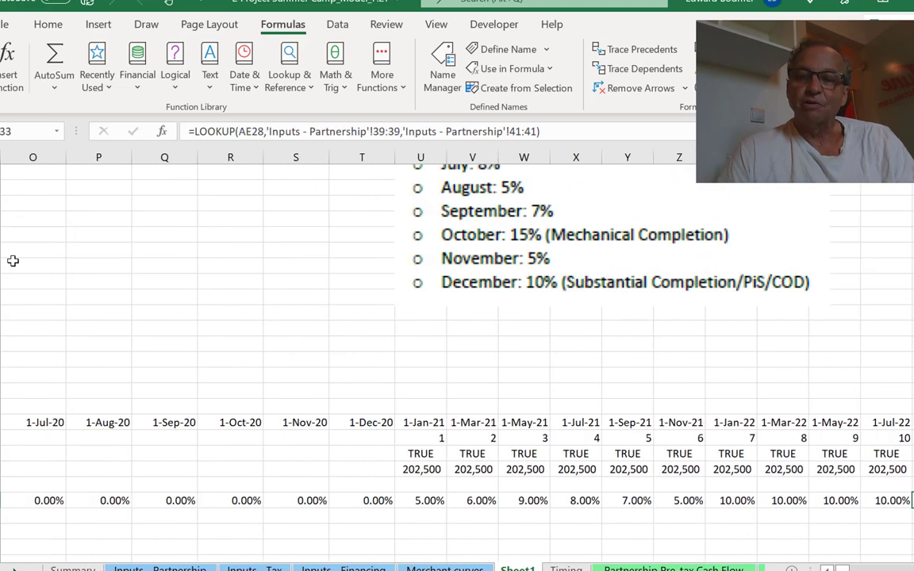
Look back along Sheet1's S-curve row 33 from the construction months to the start of the timeline
{"action": "key", "text": "Left"}
{"action": "key", "text": "Left"}
{"action": "key", "text": "Left"}
{"action": "key", "text": "Left"}
{"action": "key", "text": "Left"}
{"action": "key", "text": "Left"}
{"action": "key", "text": "Left"}
{"action": "key", "text": "Left"}
{"action": "key", "text": "Left"}
{"action": "key", "text": "Left"}
{"action": "key", "text": "Left"}
{"action": "key", "text": "Left"}
{"action": "key", "text": "Left"}
{"action": "key", "text": "Left"}
{"action": "key", "text": "Left"}
{"action": "key", "text": "Left"}
{"action": "key", "text": "Left"}
{"action": "key", "text": "Left"}
{"action": "key", "text": "Left"}
{"action": "key", "text": "Left"}
{"action": "key", "text": "Left"}
{"action": "key", "text": "Left"}
{"action": "key", "text": "Left"}
{"action": "key", "text": "Left"}
{"action": "key", "text": "Left"}
{"action": "key", "text": "Left"}
{"action": "key", "text": "Left"}
{"action": "key", "text": "Left"}
{"action": "key", "text": "Left"}
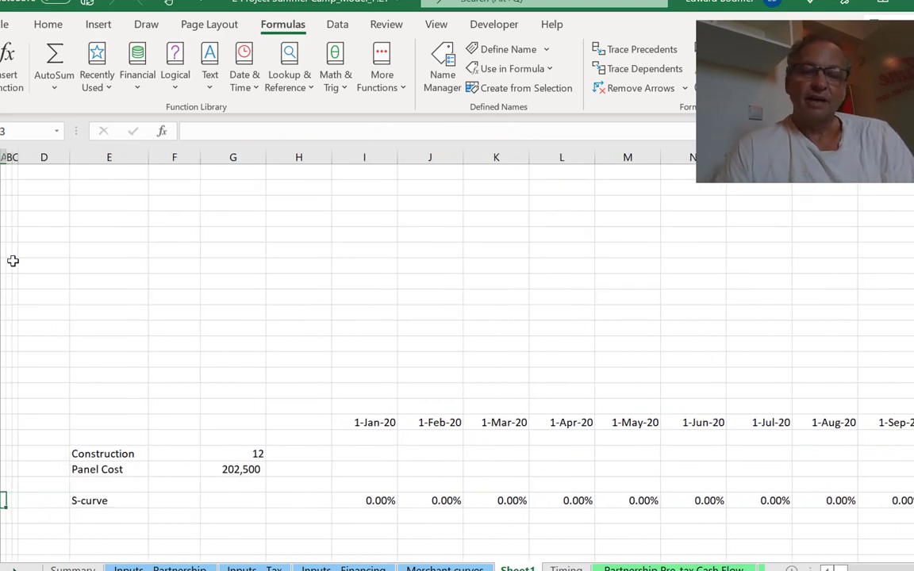
On Inputs - Partnership, link R39, the date cell after 1-Dec-21, to the operations start date of 1-Jan-22
{"action": "key", "text": "ctrl+Page_Up"}
{"action": "key", "text": "ctrl+Page_Up"}
{"action": "key", "text": "ctrl+Page_Up"}
{"action": "key", "text": "ctrl+Page_Up"}
{"action": "key", "text": "ctrl+Page_Up"}
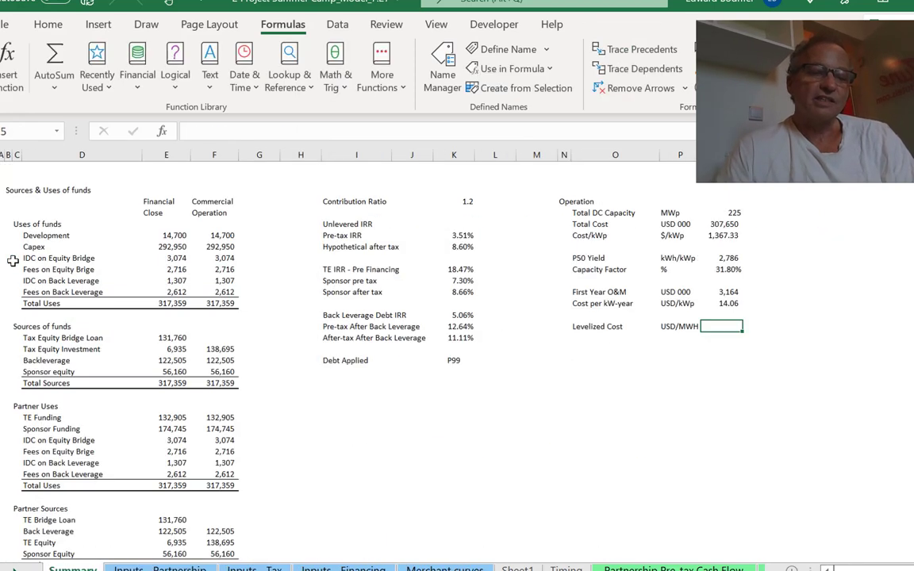
{"action": "key", "text": "ctrl+Page_Down"}
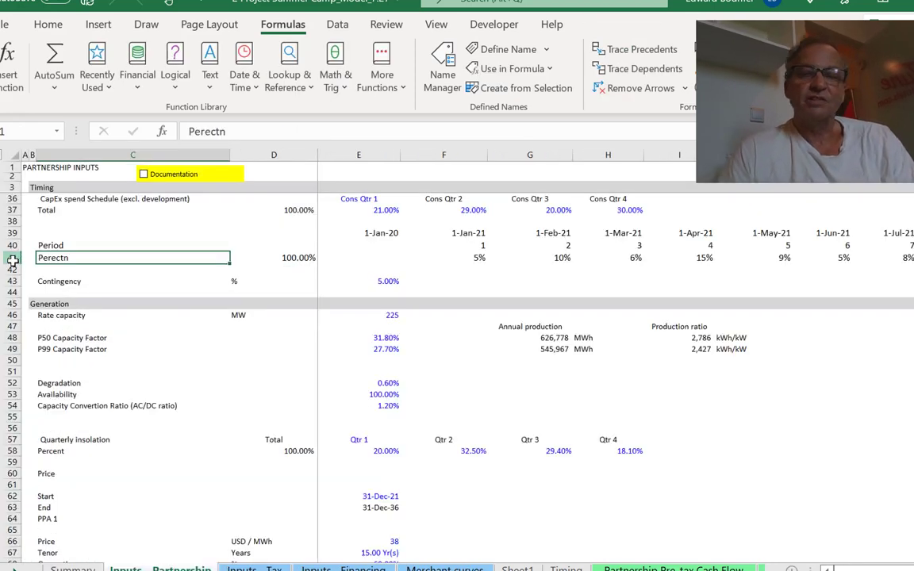
{"action": "left_click", "coordinate": [746, 237]}
{"action": "key", "text": "Right"}
{"action": "key", "text": "Right"}
{"action": "key", "text": "Right"}
{"action": "key", "text": "Right"}
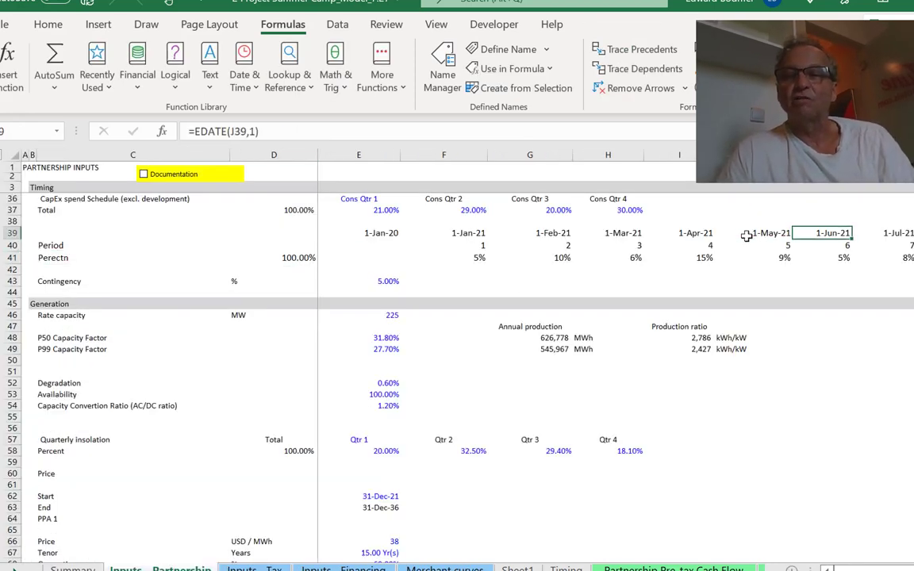
{"action": "type", "text": "="}
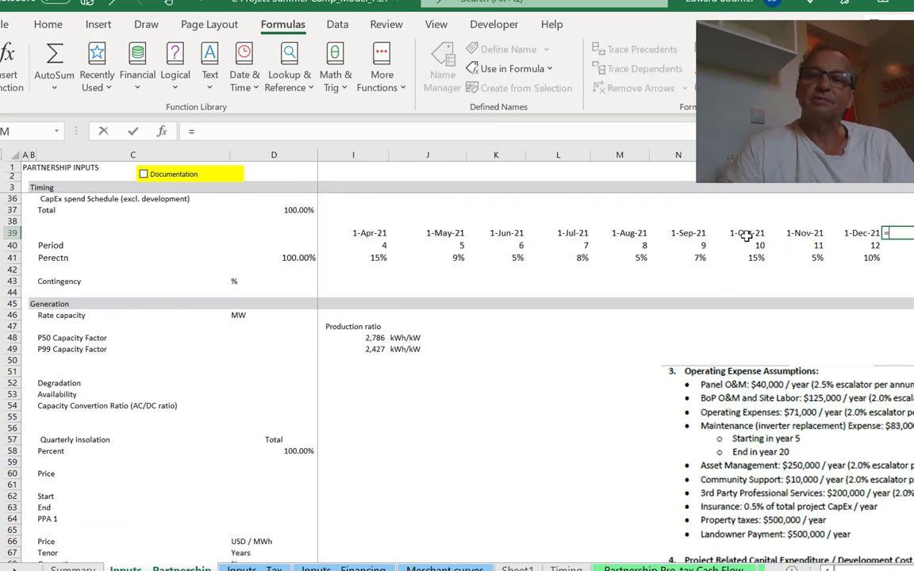
{"action": "key", "text": "ctrl+Up"}
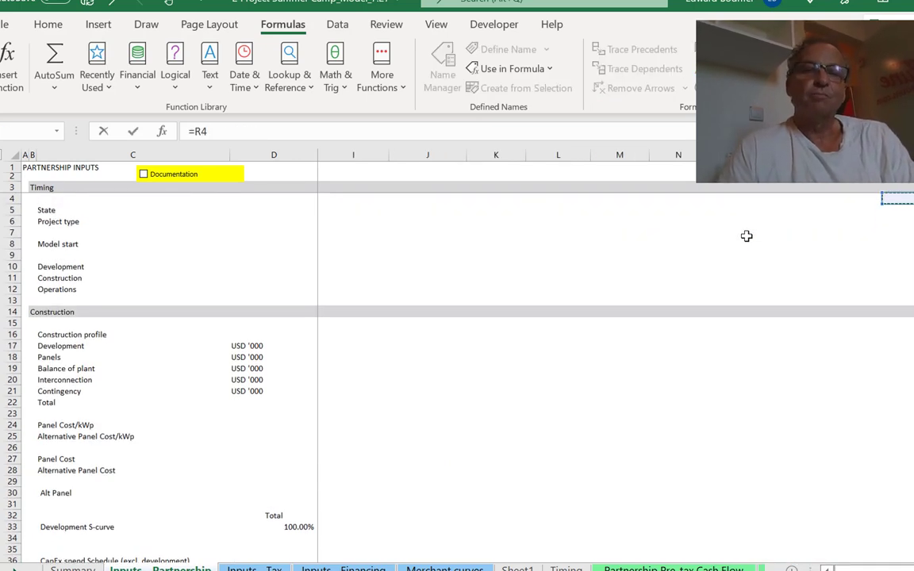
{"action": "key", "text": "ctrl+Left"}
{"action": "key", "text": "ctrl+Left"}
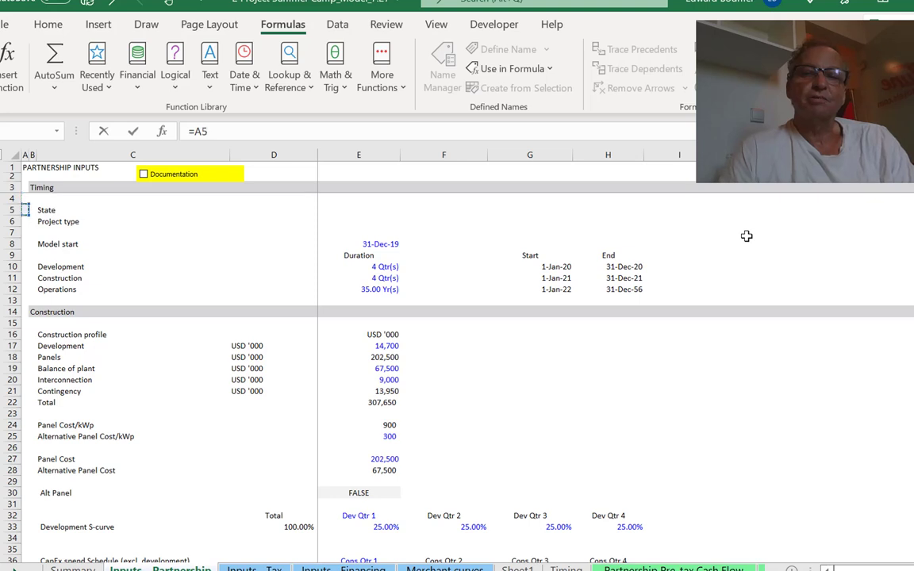
{"action": "key", "text": "Down"}
{"action": "key", "text": "Down"}
{"action": "key", "text": "Down"}
{"action": "key", "text": "Down"}
{"action": "key", "text": "Down"}
{"action": "key", "text": "Down"}
{"action": "key", "text": "Down"}
{"action": "key", "text": "Down"}
{"action": "key", "text": "Up"}
{"action": "key", "text": "Right"}
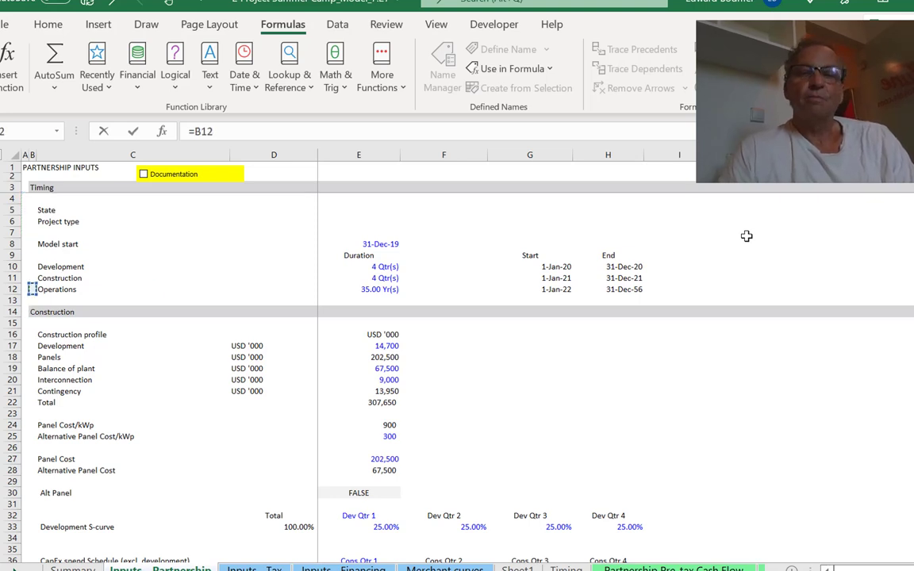
{"action": "key", "text": "ctrl+Right"}
{"action": "key", "text": "ctrl+Right"}
{"action": "key", "text": "Escape"}
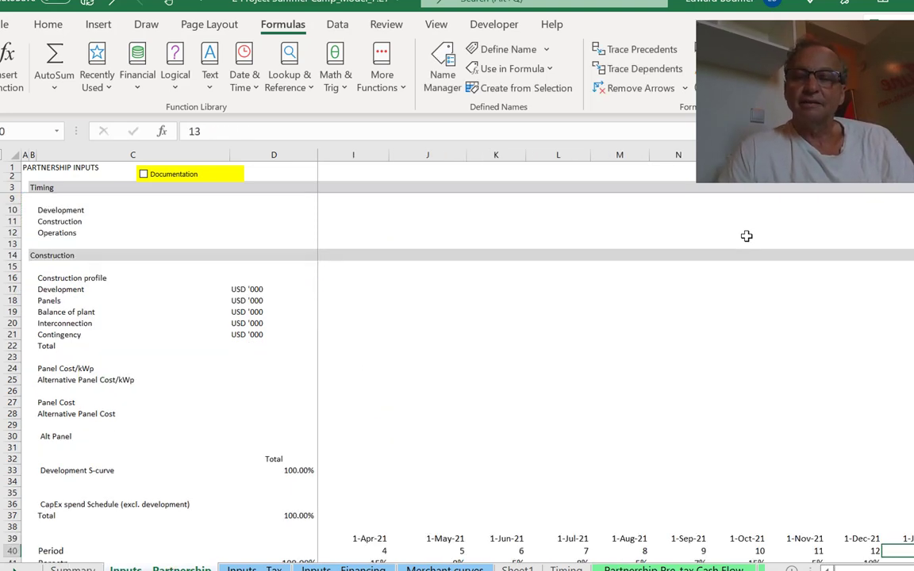
{"action": "key", "text": "Down"}
{"action": "key", "text": "Down"}
{"action": "key", "text": "Down"}
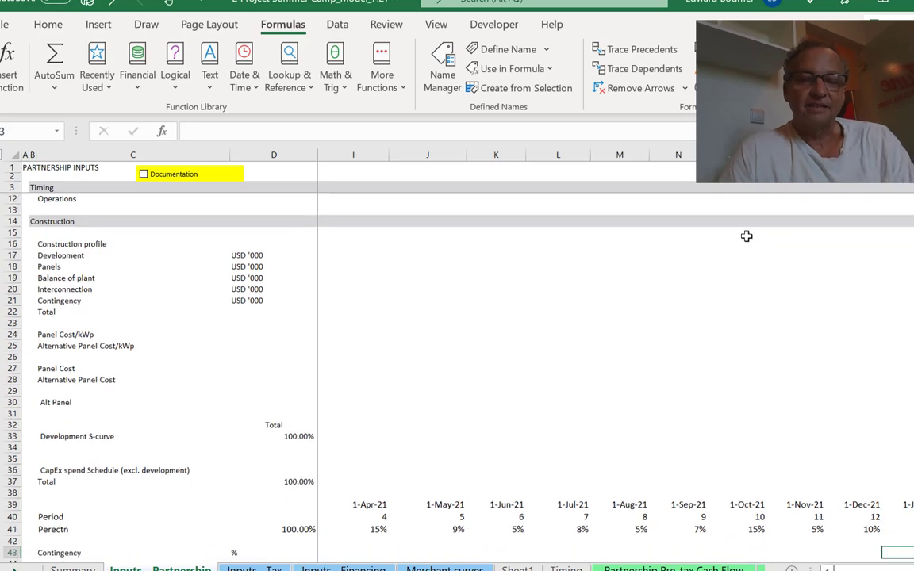
Examine the S-curve percentages in Sheet1 row 33 against the row 28 dates on both sides of the operations start
{"action": "key", "text": "ctrl+Page_Down"}
{"action": "key", "text": "ctrl+Page_Down"}
{"action": "key", "text": "ctrl+Page_Down"}
{"action": "key", "text": "ctrl+Page_Down"}
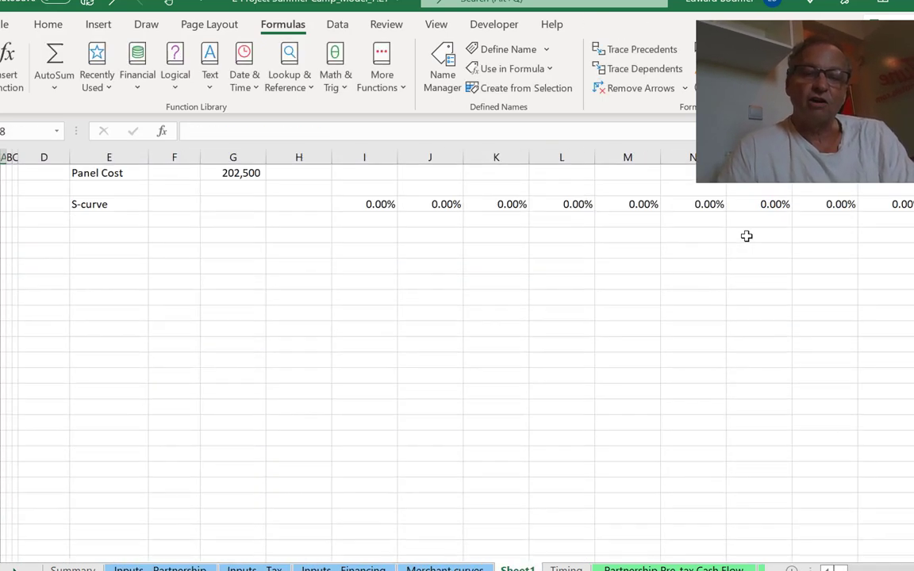
{"action": "scroll", "coordinate": [747, 236], "scroll_direction": "down", "scroll_amount": 2}
{"action": "key", "text": "ctrl+Page_Up"}
{"action": "key", "text": "ctrl+Page_Down"}
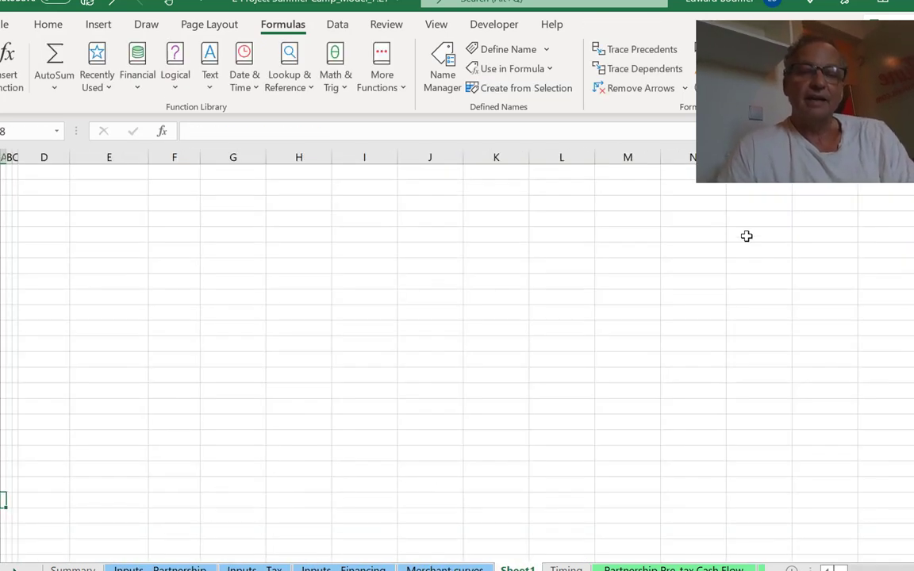
{"action": "key", "text": "ctrl+Page_Down"}
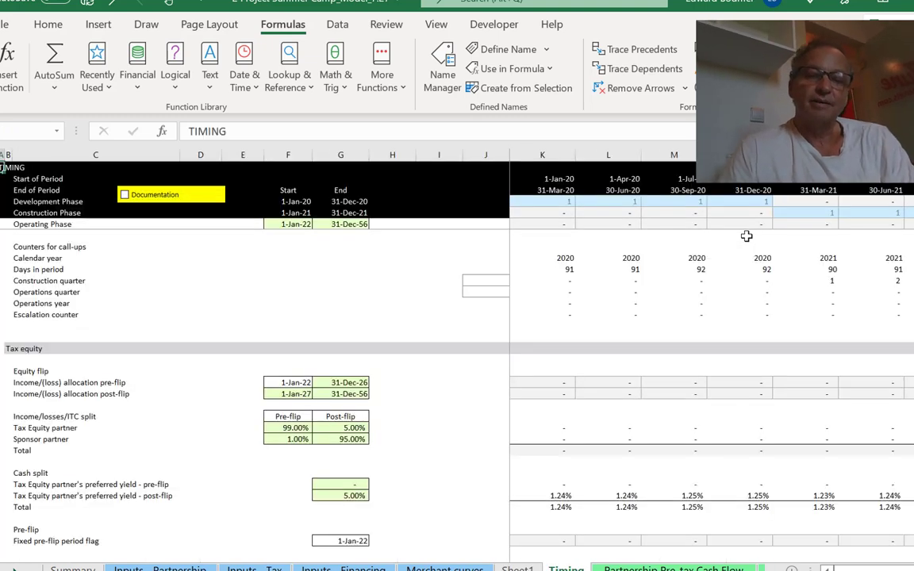
{"action": "key", "text": "ctrl+Page_Up"}
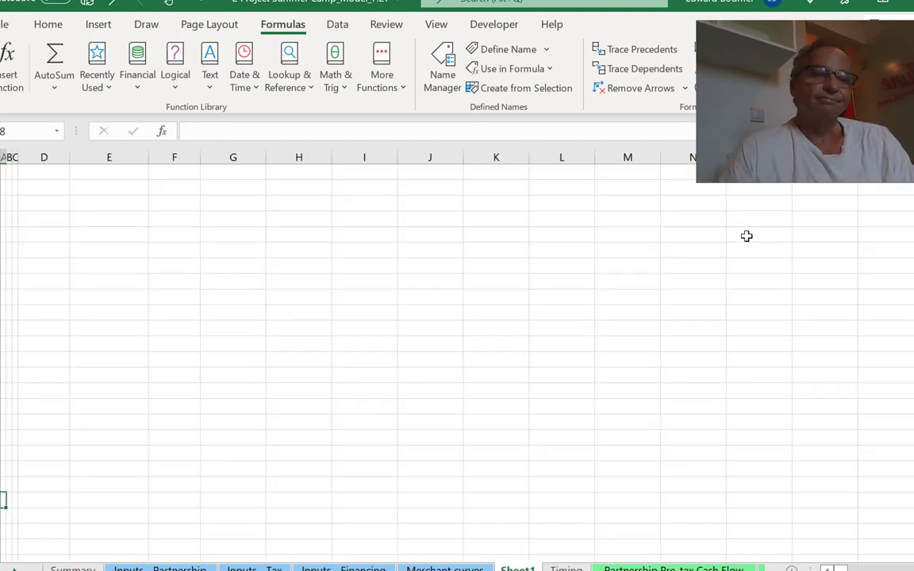
{"action": "key", "text": "ctrl+z"}
{"action": "key", "text": "ctrl+y"}
{"action": "key", "text": "ctrl+z"}
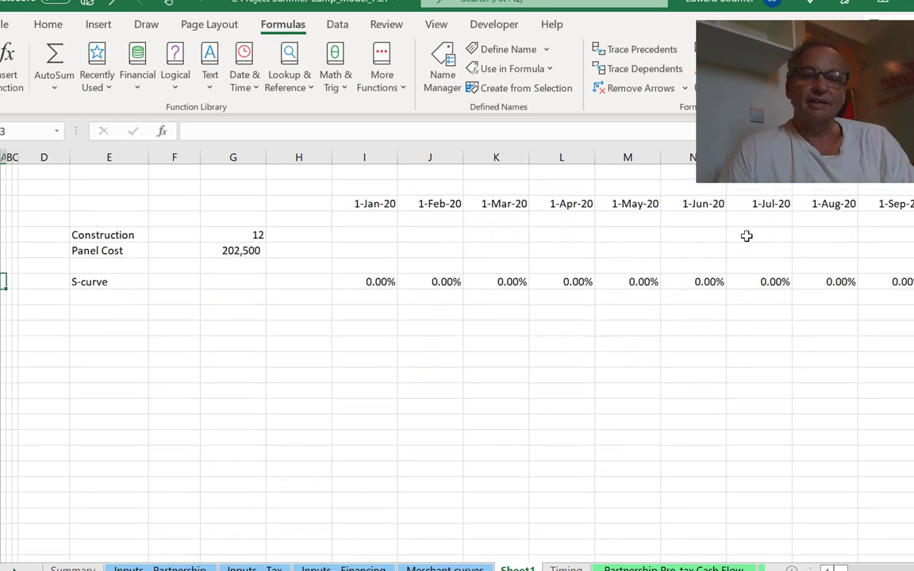
{"action": "key", "text": "Right"}
{"action": "key", "text": "Right"}
{"action": "key", "text": "Right"}
{"action": "key", "text": "Right"}
{"action": "key", "text": "Right"}
{"action": "key", "text": "Right"}
{"action": "key", "text": "Right"}
{"action": "key", "text": "Right"}
{"action": "key", "text": "Right"}
{"action": "key", "text": "Right"}
{"action": "key", "text": "Right"}
{"action": "key", "text": "Right"}
{"action": "key", "text": "Right"}
{"action": "key", "text": "Right"}
{"action": "key", "text": "Right"}
{"action": "key", "text": "Right"}
{"action": "key", "text": "Right"}
{"action": "key", "text": "Right"}
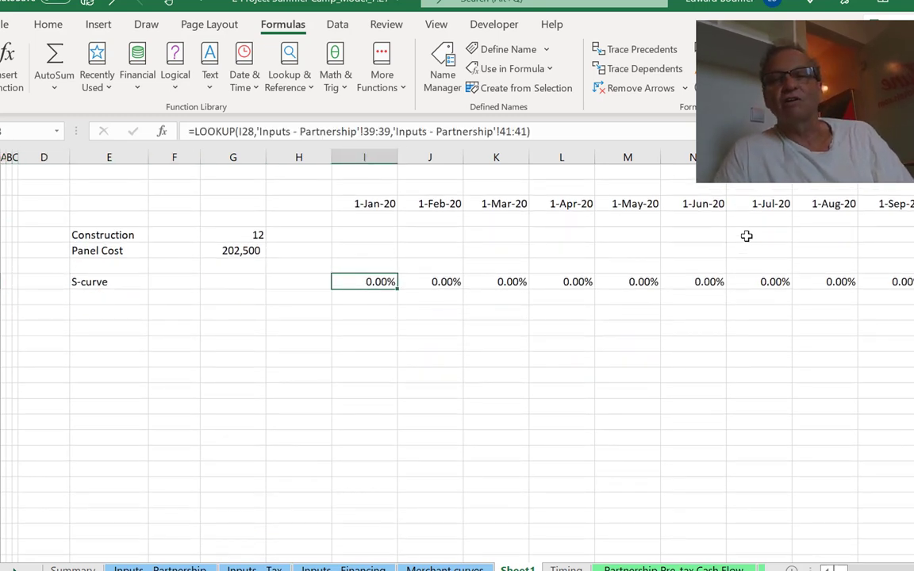
{"action": "key", "text": "Right"}
{"action": "key", "text": "Right"}
{"action": "key", "text": "Right"}
{"action": "key", "text": "Right"}
{"action": "key", "text": "Right"}
{"action": "key", "text": "Right"}
{"action": "key", "text": "Right"}
{"action": "key", "text": "Right"}
{"action": "key", "text": "Right"}
{"action": "key", "text": "Right"}
{"action": "key", "text": "Right"}
{"action": "key", "text": "Right"}
{"action": "key", "text": "Right"}
{"action": "key", "text": "Right"}
{"action": "key", "text": "Left"}
{"action": "key", "text": "Left"}
{"action": "key", "text": "Left"}
{"action": "key", "text": "Left"}
{"action": "key", "text": "Left"}
{"action": "key", "text": "Left"}
{"action": "key", "text": "Left"}
{"action": "key", "text": "Left"}
{"action": "key", "text": "Left"}
{"action": "key", "text": "Left"}
{"action": "key", "text": "Left"}
{"action": "key", "text": "Left"}
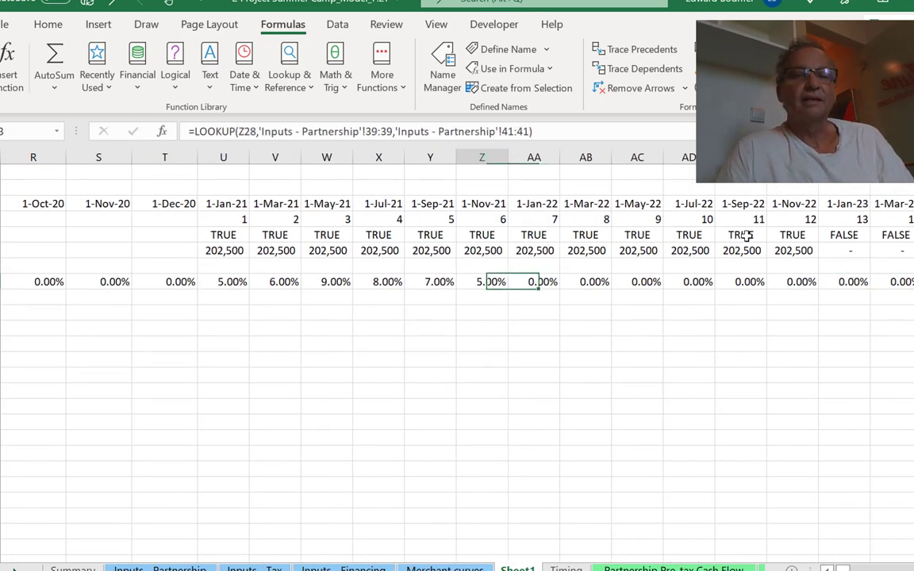
{"action": "key", "text": "Left"}
{"action": "key", "text": "Left"}
{"action": "key", "text": "Left"}
{"action": "key", "text": "Left"}
{"action": "key", "text": "Left"}
{"action": "key", "text": "Left"}
{"action": "key", "text": "Left"}
{"action": "key", "text": "Left"}
{"action": "key", "text": "Left"}
{"action": "key", "text": "Left"}
{"action": "key", "text": "Left"}
{"action": "key", "text": "Left"}
{"action": "key", "text": "Left"}
{"action": "key", "text": "Left"}
{"action": "key", "text": "Left"}
{"action": "key", "text": "Left"}
{"action": "key", "text": "Left"}
{"action": "key", "text": "Left"}
{"action": "key", "text": "Left"}
{"action": "key", "text": "Left"}
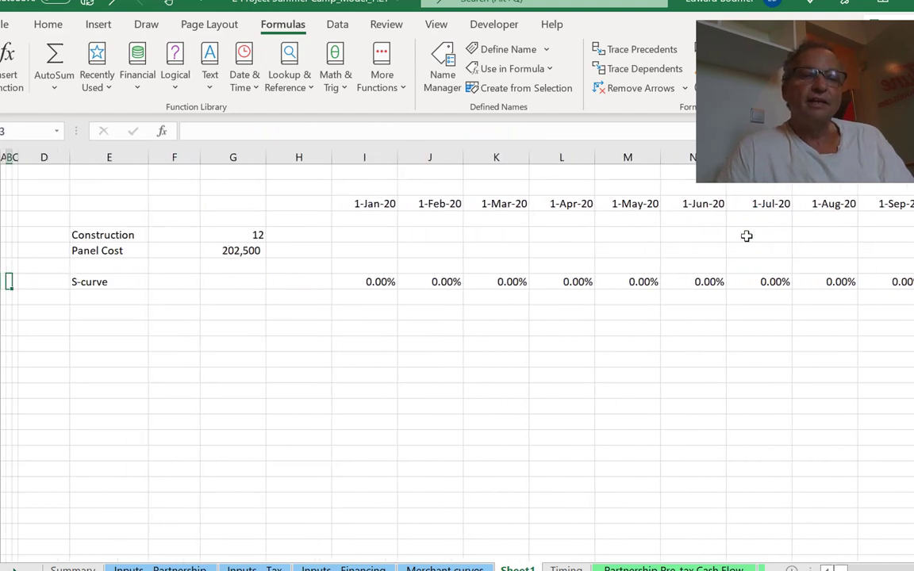
Enter the S-curve row's total, 0.4, in G33 and format it as a percentage with two decimals
{"action": "key", "text": "Right"}
{"action": "key", "text": "Right"}
{"action": "key", "text": "Right"}
{"action": "key", "text": "Right"}
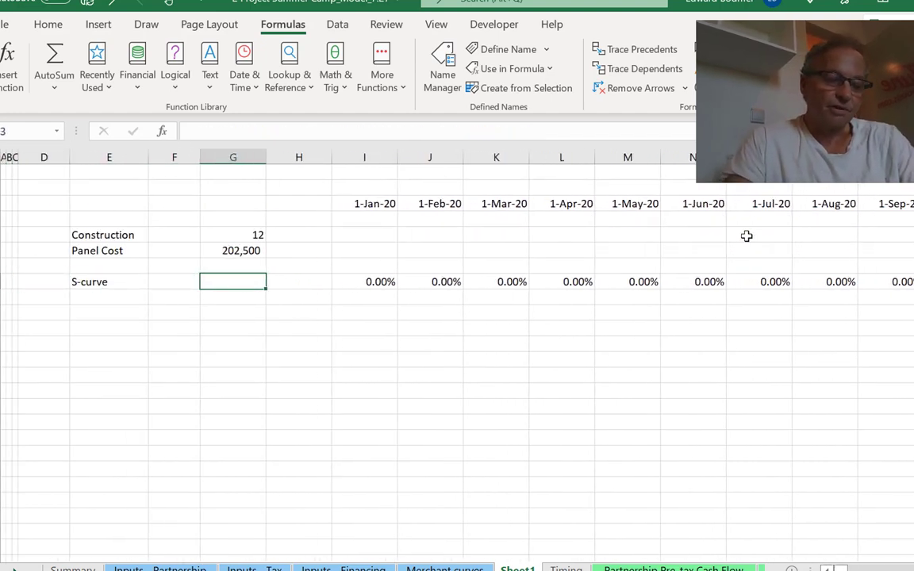
{"action": "type", "text": "0.4"}
{"action": "key", "text": "Return"}
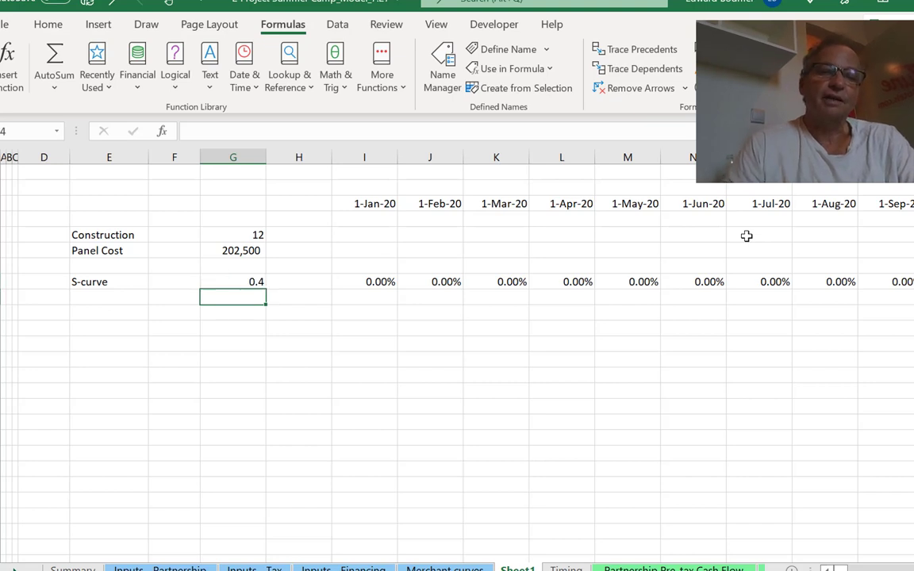
{"action": "key", "text": "Up"}
{"action": "key", "text": "ctrl+shift+5"}
{"action": "key", "text": "Right"}
{"action": "key", "text": "Right"}
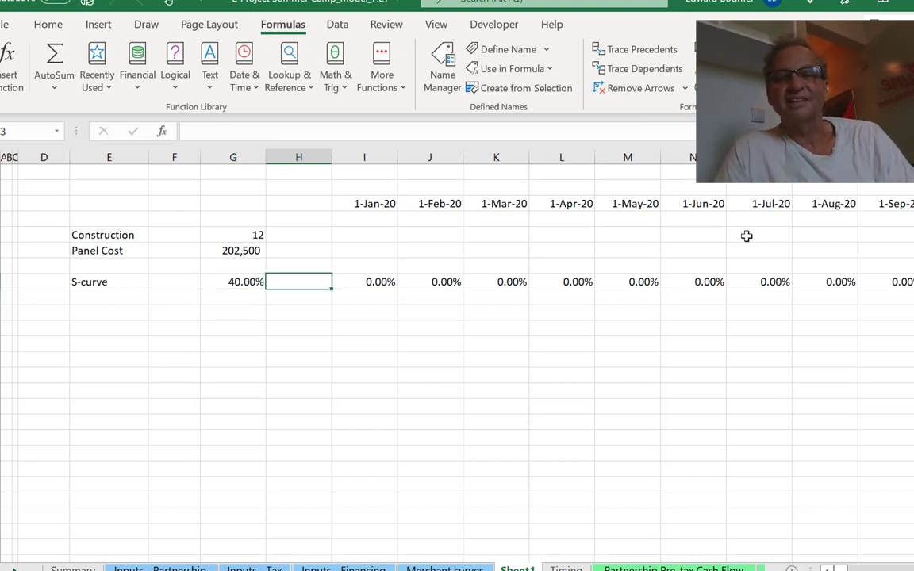
Check the S-curve percentages in row 33 against the spacing of the row 28 dates through the construction period
{"action": "scroll", "coordinate": [747, 235], "scroll_direction": "right", "scroll_amount": 3}
{"action": "key", "text": "Right"}
{"action": "key", "text": "Right"}
{"action": "key", "text": "Right"}
{"action": "key", "text": "Right"}
{"action": "key", "text": "Right"}
{"action": "key", "text": "Right"}
{"action": "key", "text": "Right"}
{"action": "key", "text": "Right"}
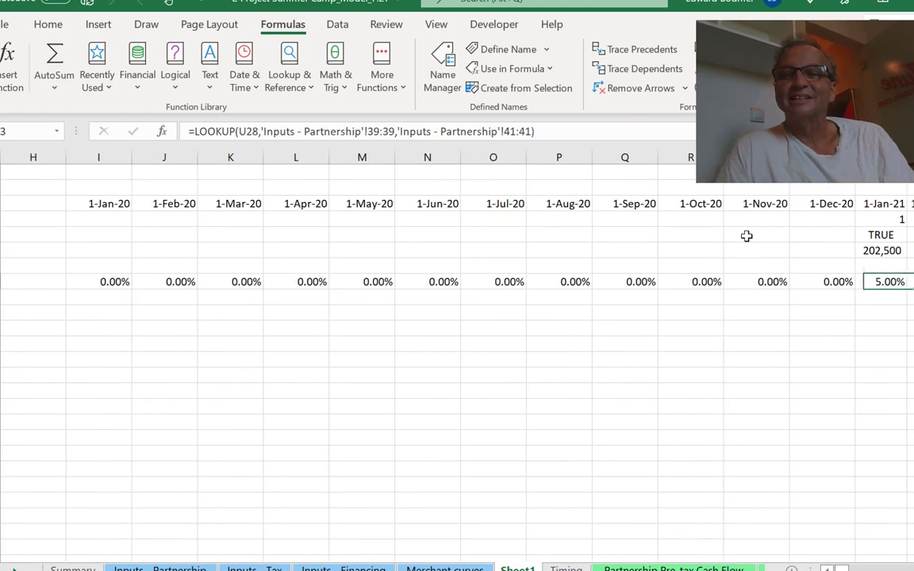
{"action": "key", "text": "Right"}
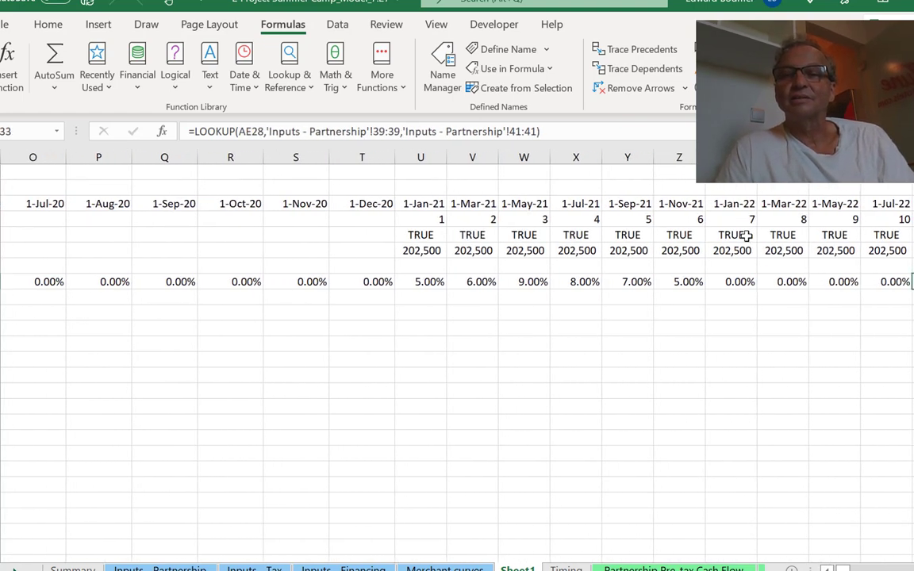
Inspect the row 33 S-curve lookups back to the 1-Jan-21 start of construction
{"action": "key", "text": "Left"}
{"action": "key", "text": "Left"}
{"action": "key", "text": "Left"}
{"action": "key", "text": "Left"}
{"action": "key", "text": "Left"}
{"action": "key", "text": "Left"}
{"action": "key", "text": "Left"}
{"action": "key", "text": "Left"}
{"action": "key", "text": "Left"}
{"action": "key", "text": "Left"}
{"action": "key", "text": "Left"}
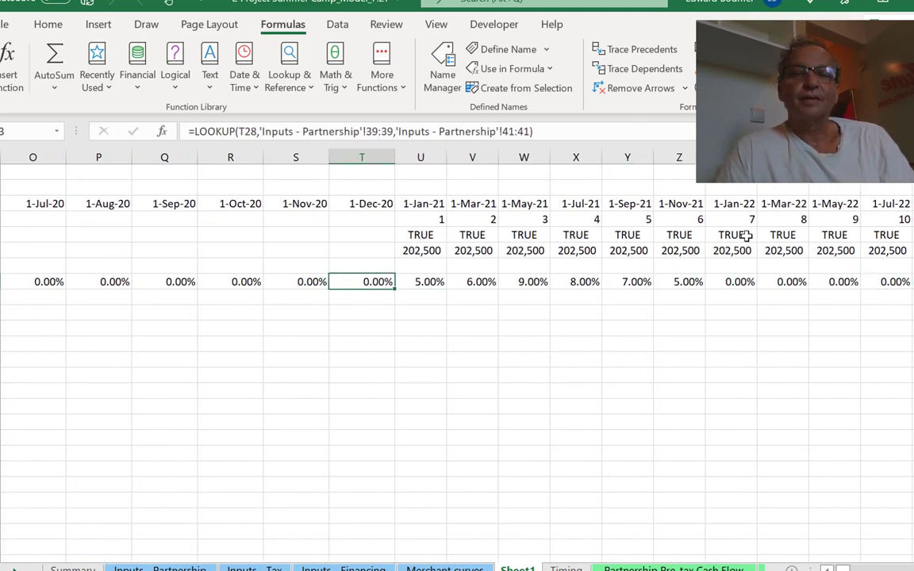
{"action": "key", "text": "Right"}
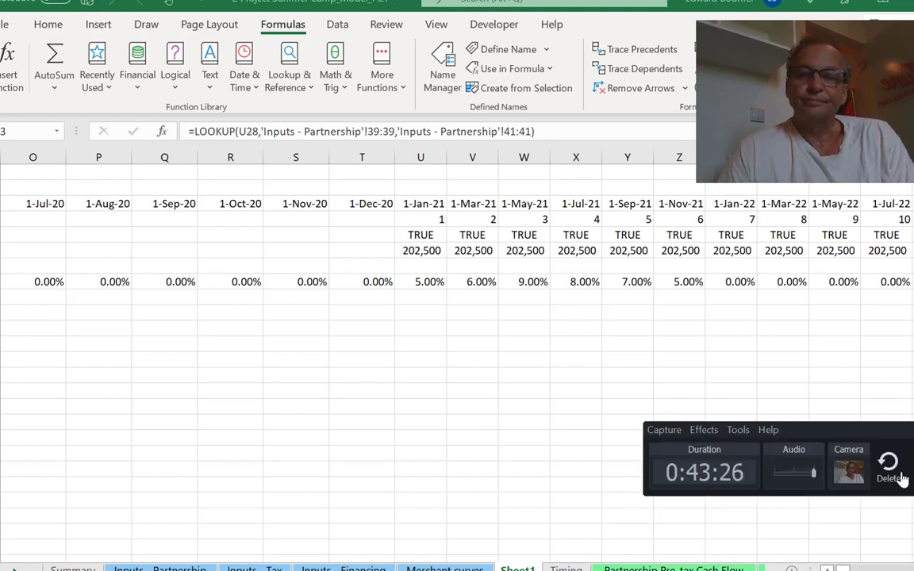
Set the EDATE increment in V28 to 1 month and fill the formula across the rest of the date row
{"action": "left_click", "coordinate": [427, 200]}
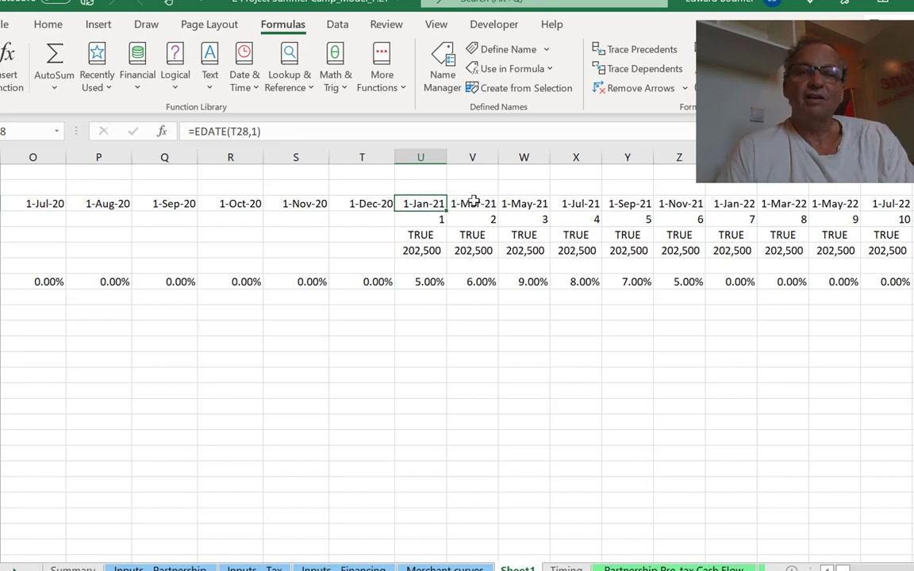
{"action": "left_click", "coordinate": [473, 202]}
{"action": "key", "text": "F2"}
{"action": "key", "text": "BackSpace"}
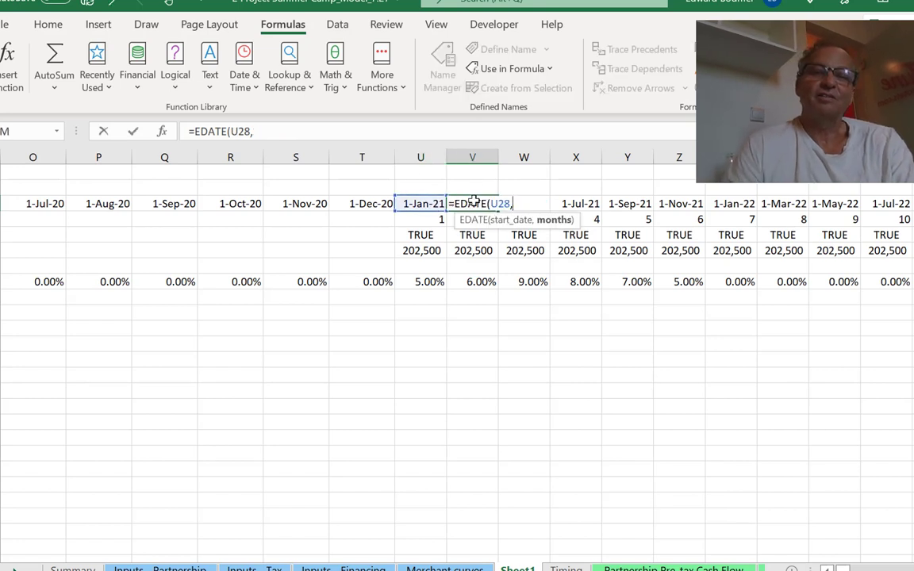
{"action": "type", "text": "1"}
{"action": "key", "text": "Return"}
{"action": "left_click", "coordinate": [473, 203]}
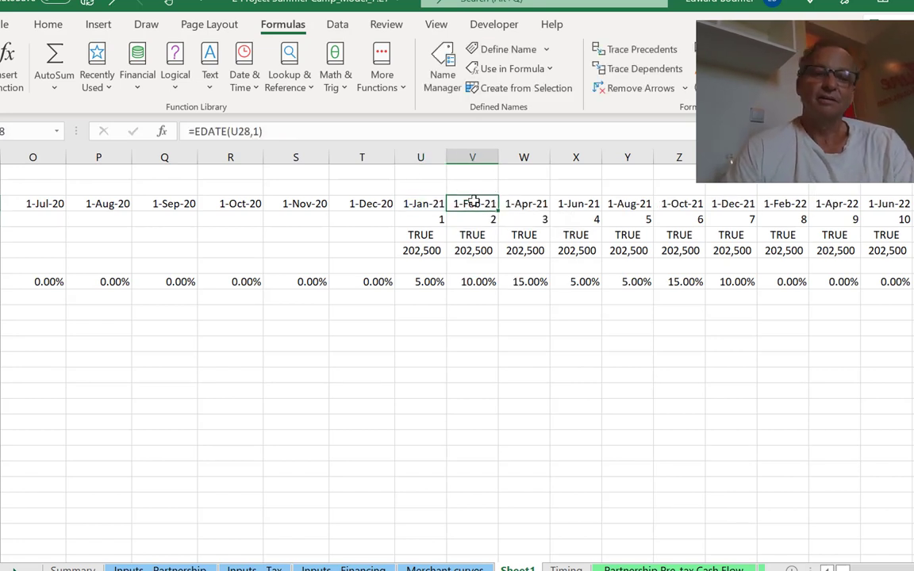
{"action": "key", "text": "ctrl+shift+Right"}
{"action": "key", "text": "ctrl+r"}
Check the S-curve total in G33 against the corrected monthly timeline
{"action": "key", "text": "Left"}
{"action": "key", "text": "Left"}
{"action": "key", "text": "Left"}
{"action": "key", "text": "Left"}
{"action": "key", "text": "Left"}
{"action": "key", "text": "Left"}
{"action": "key", "text": "Left"}
{"action": "key", "text": "Left"}
{"action": "key", "text": "Left"}
{"action": "key", "text": "Left"}
{"action": "key", "text": "Left"}
{"action": "key", "text": "Left"}
{"action": "key", "text": "Left"}
{"action": "key", "text": "Left"}
{"action": "key", "text": "Left"}
{"action": "key", "text": "Left"}
{"action": "key", "text": "Left"}
{"action": "key", "text": "Left"}
{"action": "key", "text": "Left"}
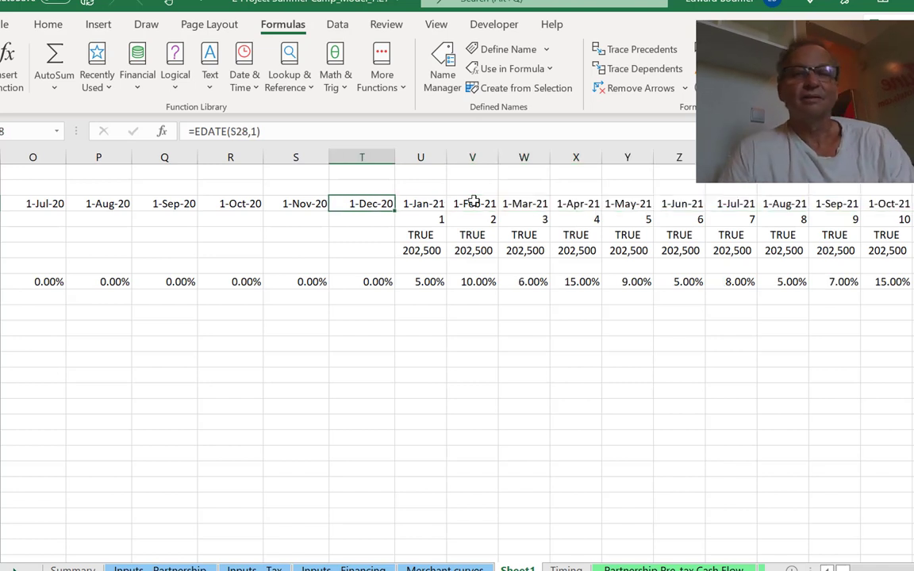
{"action": "key", "text": "Up"}
{"action": "key", "text": "Up"}
{"action": "key", "text": "Up"}
{"action": "key", "text": "Up"}
{"action": "key", "text": "Up"}
{"action": "key", "text": "Up"}
{"action": "key", "text": "Up"}
{"action": "key", "text": "Up"}
{"action": "key", "text": "Up"}
{"action": "key", "text": "Up"}
{"action": "key", "text": "Up"}
{"action": "key", "text": "Up"}
{"action": "key", "text": "Up"}
{"action": "key", "text": "Up"}
{"action": "key", "text": "Up"}
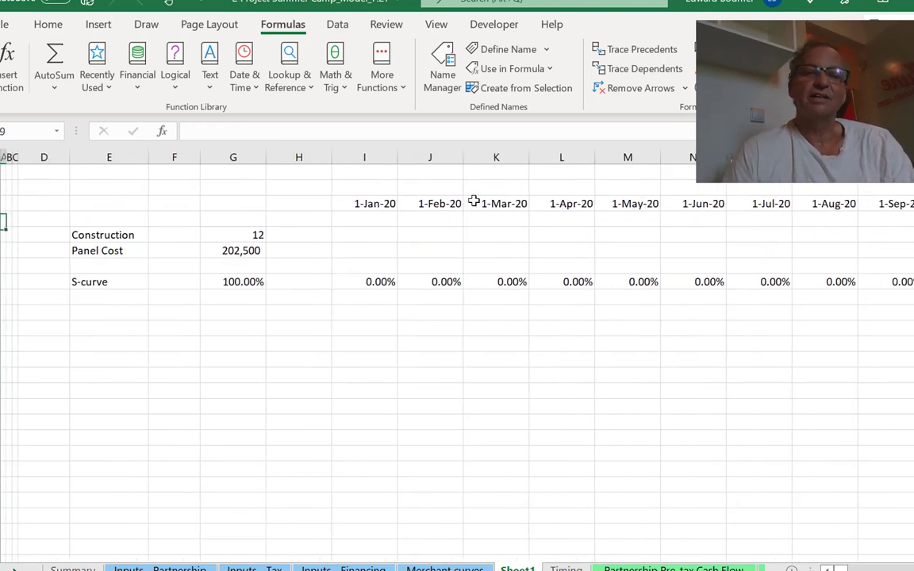
Look over the empty rows above the timeline in Sheet1's first columns
{"action": "key", "text": "Up"}
{"action": "key", "text": "Up"}
{"action": "key", "text": "Up"}
{"action": "key", "text": "Up"}
{"action": "key", "text": "Up"}
{"action": "key", "text": "Up"}
{"action": "key", "text": "Up"}
{"action": "key", "text": "Up"}
{"action": "key", "text": "Up"}
{"action": "key", "text": "Up"}
{"action": "key", "text": "Up"}
{"action": "key", "text": "Up"}
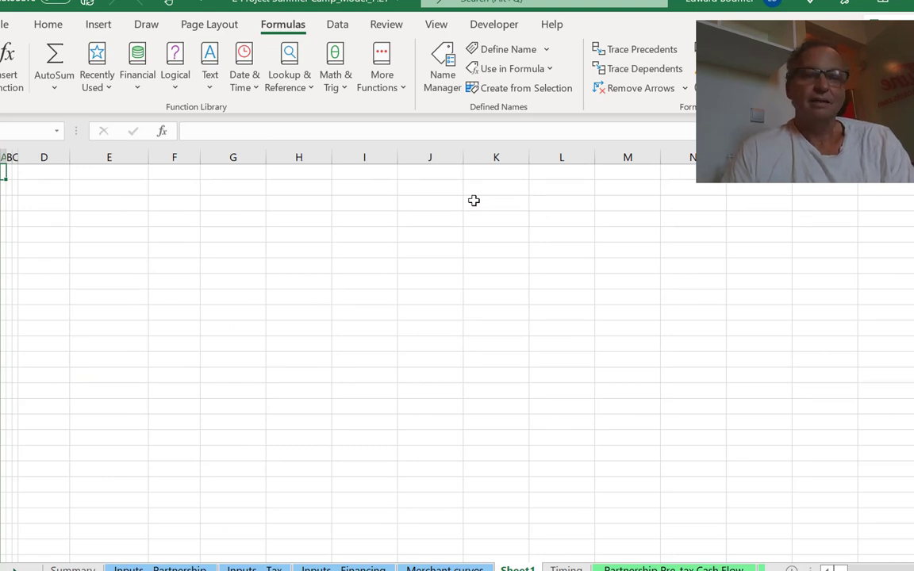
{"action": "key", "text": "Down"}
{"action": "key", "text": "Down"}
{"action": "key", "text": "Down"}
{"action": "key", "text": "Down"}
{"action": "key", "text": "Down"}
{"action": "key", "text": "Down"}
{"action": "key", "text": "Down"}
{"action": "key", "text": "Down"}
{"action": "key", "text": "Down"}
{"action": "key", "text": "Down"}
{"action": "key", "text": "Down"}
{"action": "key", "text": "Down"}
{"action": "key", "text": "Down"}
{"action": "key", "text": "Down"}
{"action": "key", "text": "Down"}
{"action": "key", "text": "Down"}
{"action": "key", "text": "Down"}
{"action": "key", "text": "Down"}
{"action": "key", "text": "Down"}
{"action": "key", "text": "Down"}
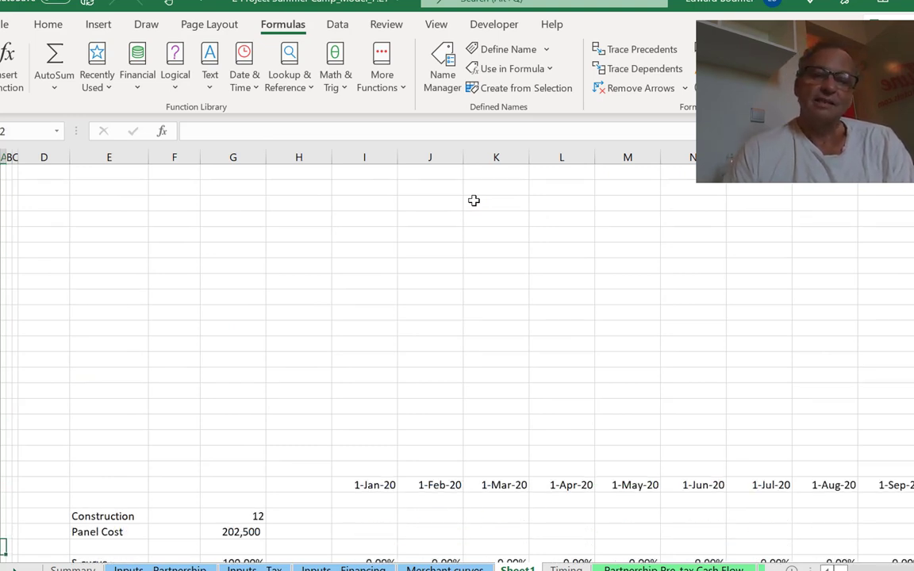
Delete the pasted picture of the monthly completion percentages above the 2021 construction dates
{"action": "left_click", "coordinate": [644, 214]}
{"action": "key", "text": "Right"}
{"action": "key", "text": "Right"}
{"action": "key", "text": "Right"}
{"action": "key", "text": "Right"}
{"action": "key", "text": "Right"}
{"action": "key", "text": "Right"}
{"action": "key", "text": "Right"}
{"action": "key", "text": "Right"}
{"action": "key", "text": "Right"}
{"action": "key", "text": "Right"}
{"action": "key", "text": "Right"}
{"action": "key", "text": "Right"}
{"action": "key", "text": "Right"}
{"action": "key", "text": "Right"}
{"action": "key", "text": "Right"}
{"action": "key", "text": "Right"}
{"action": "key", "text": "Right"}
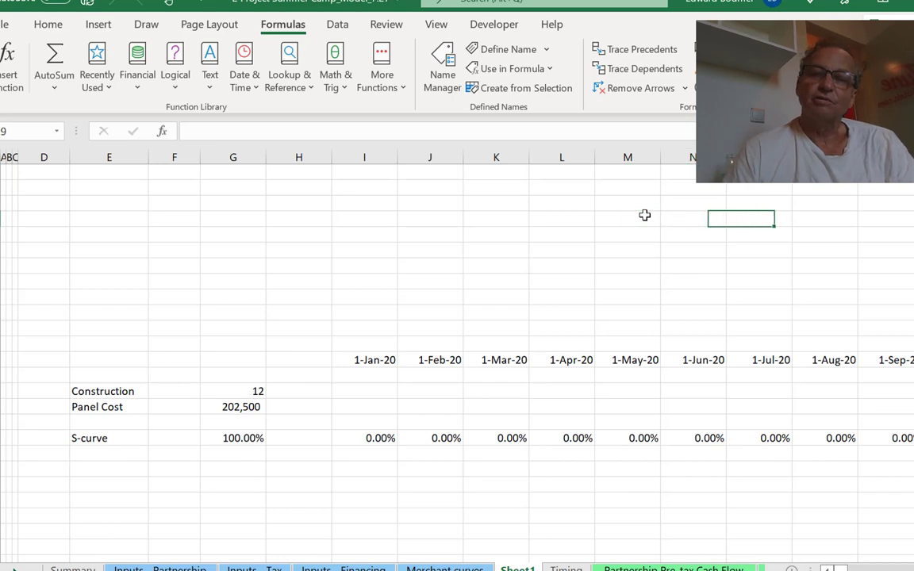
{"action": "key", "text": "Right"}
{"action": "key", "text": "Right"}
{"action": "left_click", "coordinate": [449, 204]}
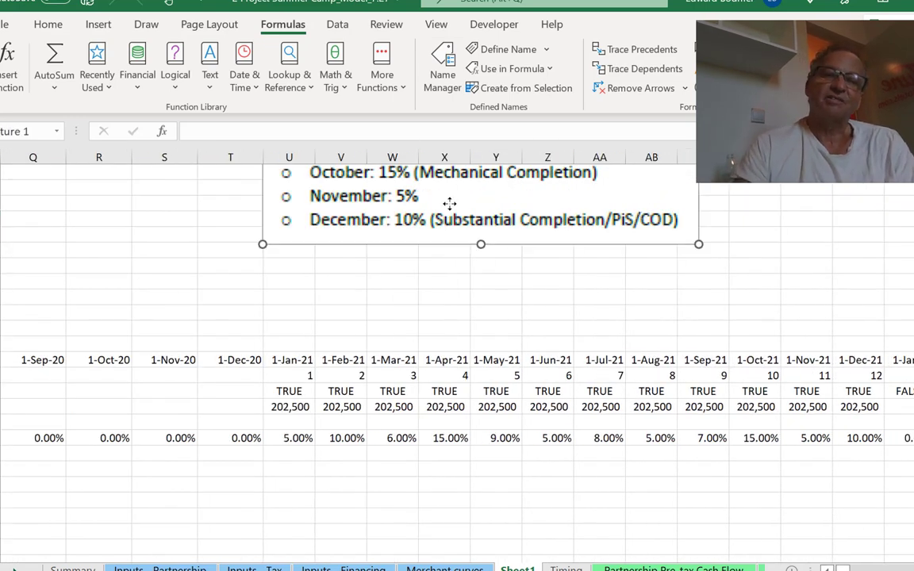
{"action": "key", "text": "Delete"}
Delete the block of empty rows above the timeline's date row on Sheet1, keeping one blank row
{"action": "key", "text": "Left"}
{"action": "key", "text": "Left"}
{"action": "key", "text": "Left"}
{"action": "key", "text": "Left"}
{"action": "key", "text": "Left"}
{"action": "key", "text": "Left"}
{"action": "key", "text": "Left"}
{"action": "key", "text": "Left"}
{"action": "key", "text": "Left"}
{"action": "key", "text": "Left"}
{"action": "key", "text": "Left"}
{"action": "key", "text": "Left"}
{"action": "key", "text": "Left"}
{"action": "key", "text": "Left"}
{"action": "key", "text": "Left"}
{"action": "key", "text": "Left"}
{"action": "key", "text": "Left"}
{"action": "key", "text": "Left"}
{"action": "key", "text": "Left"}
{"action": "key", "text": "Left"}
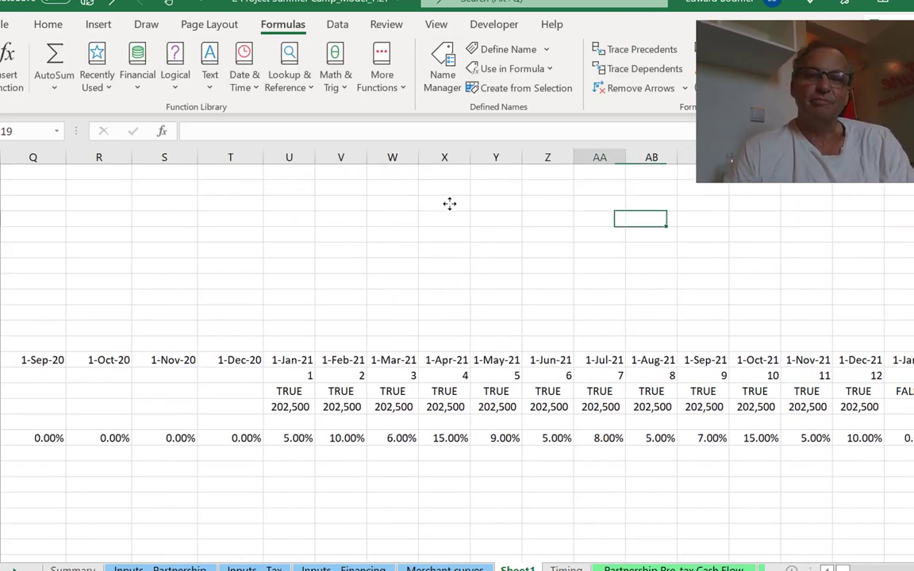
{"action": "key", "text": "Left"}
{"action": "key", "text": "Left"}
{"action": "key", "text": "Left"}
{"action": "key", "text": "Up"}
{"action": "key", "text": "Up"}
{"action": "key", "text": "Up"}
{"action": "key", "text": "Up"}
{"action": "key", "text": "Up"}
{"action": "key", "text": "Up"}
{"action": "key", "text": "Up"}
{"action": "key", "text": "Up"}
{"action": "key", "text": "Up"}
{"action": "key", "text": "Up"}
{"action": "key", "text": "Up"}
{"action": "key", "text": "Up"}
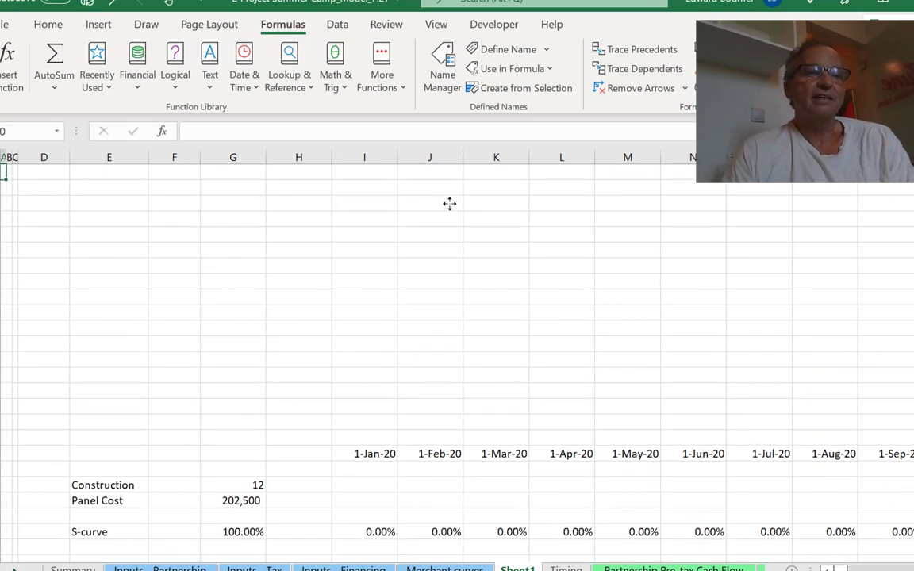
{"action": "key", "text": "shift+space"}
{"action": "key", "text": "shift+Down"}
{"action": "key", "text": "shift+Down"}
{"action": "key", "text": "shift+Down"}
{"action": "key", "text": "shift+Down"}
{"action": "key", "text": "shift+Down"}
{"action": "key", "text": "shift+Down"}
{"action": "key", "text": "shift+Down"}
{"action": "key", "text": "shift+Down"}
{"action": "key", "text": "shift+Down"}
{"action": "key", "text": "shift+Down"}
{"action": "key", "text": "shift+Down"}
{"action": "key", "text": "shift+Down"}
{"action": "key", "text": "shift+Down"}
{"action": "key", "text": "shift+Down"}
{"action": "key", "text": "shift+Down"}
{"action": "key", "text": "shift+Down"}
{"action": "key", "text": "shift+Down"}
{"action": "key", "text": "shift+Down"}
{"action": "key", "text": "shift+Down"}
{"action": "key", "text": "shift+Down"}
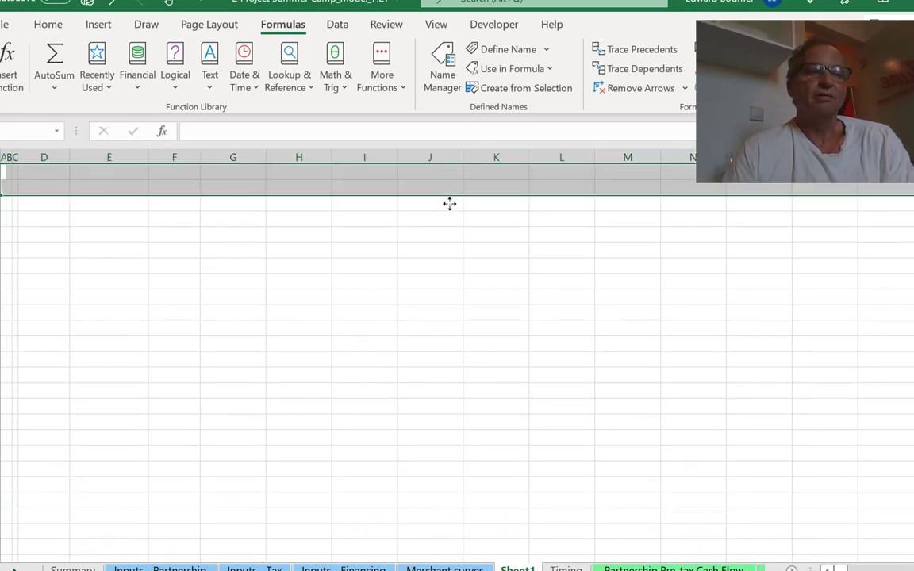
{"action": "key", "text": "shift+Up"}
{"action": "key", "text": "shift+Up"}
{"action": "key", "text": "shift+Up"}
{"action": "key", "text": "shift+Up"}
{"action": "key", "text": "shift+Up"}
{"action": "key", "text": "shift+Up"}
{"action": "key", "text": "shift+Up"}
{"action": "key", "text": "shift+Up"}
{"action": "key", "text": "shift+Up"}
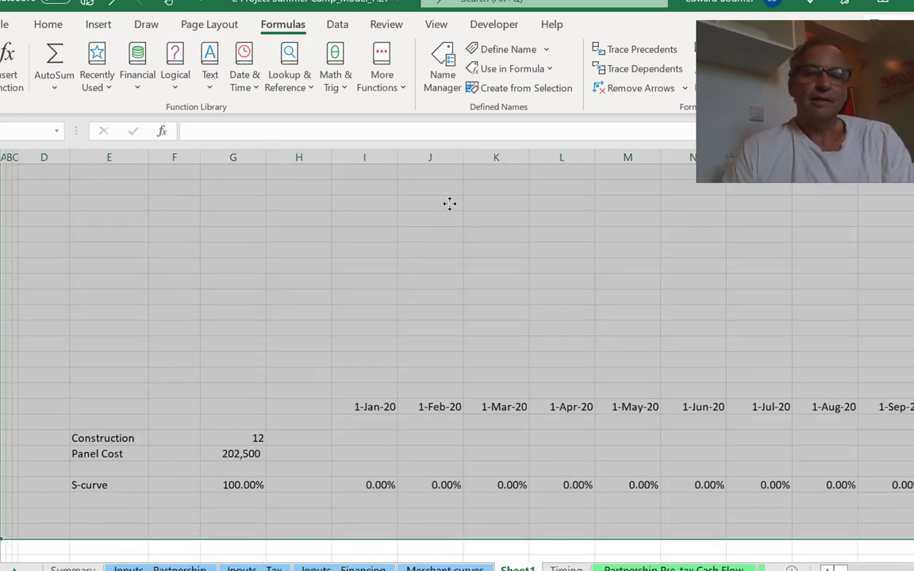
{"action": "key", "text": "shift+Down"}
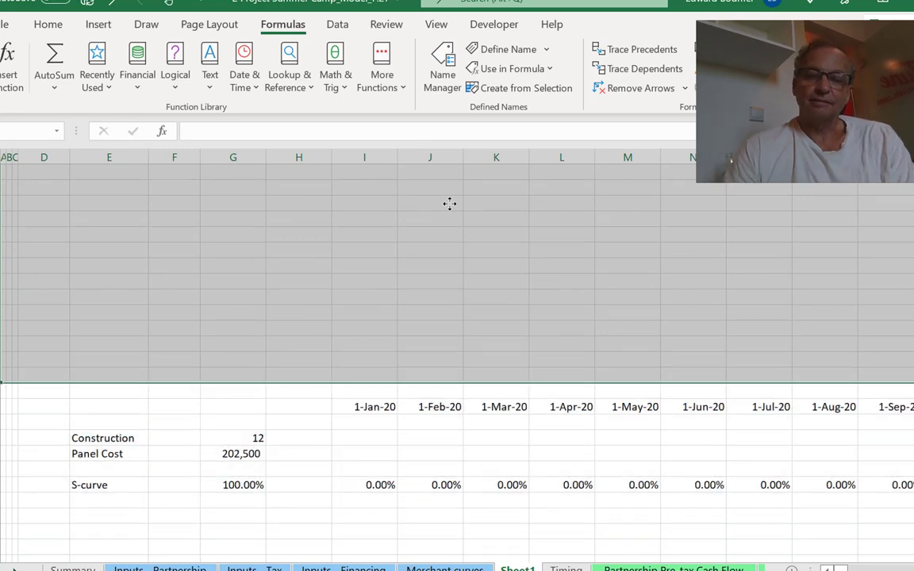
{"action": "key", "text": "ctrl+minus"}
{"action": "key", "text": "Up"}
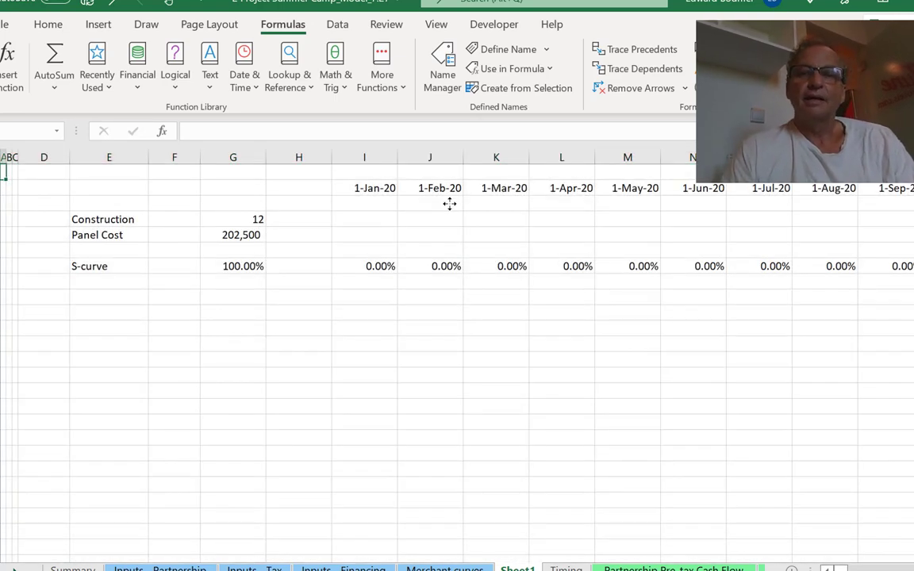
Run the Format Options colouring macro on Sheet1 with its preset options
{"action": "key", "text": "ctrl+alt+c"}
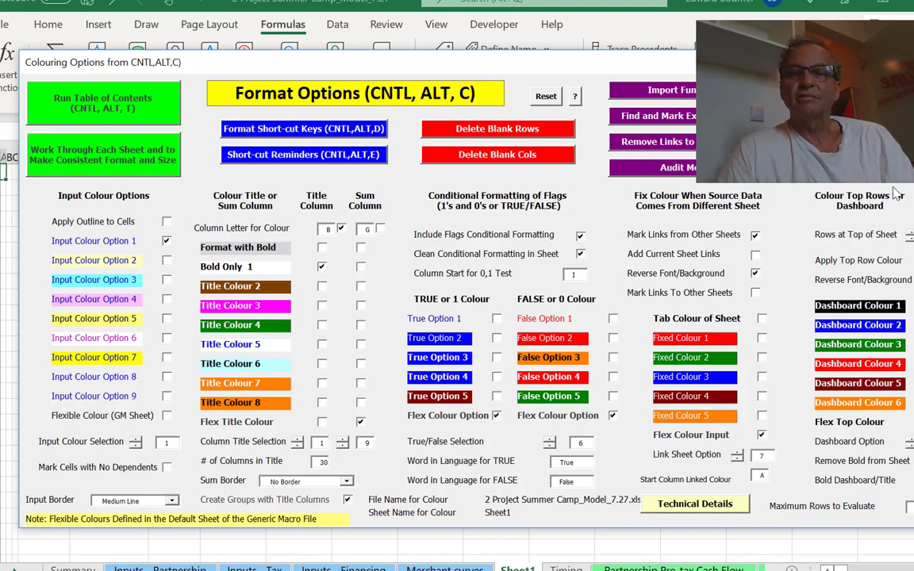
{"action": "key", "text": "Return"}
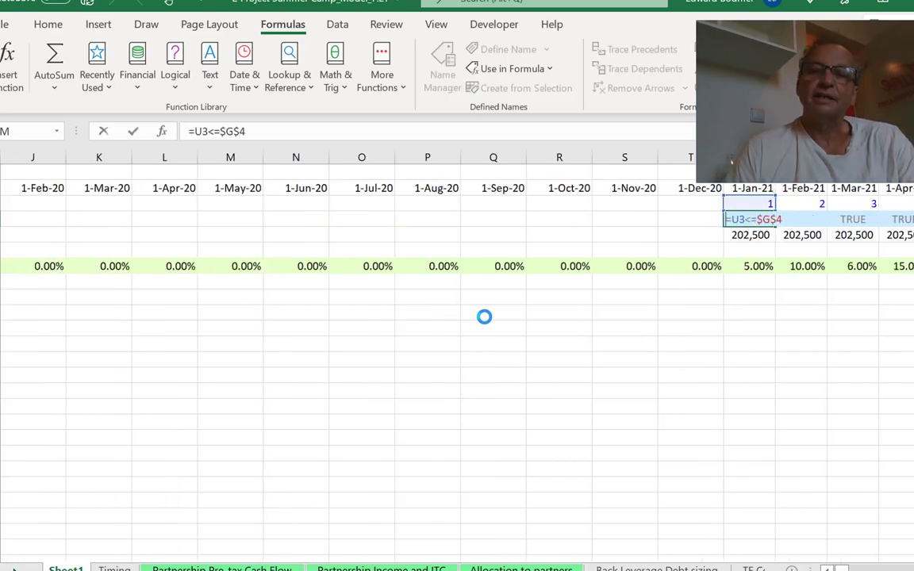
Convert the construction flag in U4 to a 1/0 value with =(U3<=$G$4)*1 and fill it across the row
{"action": "type", "text": "("}
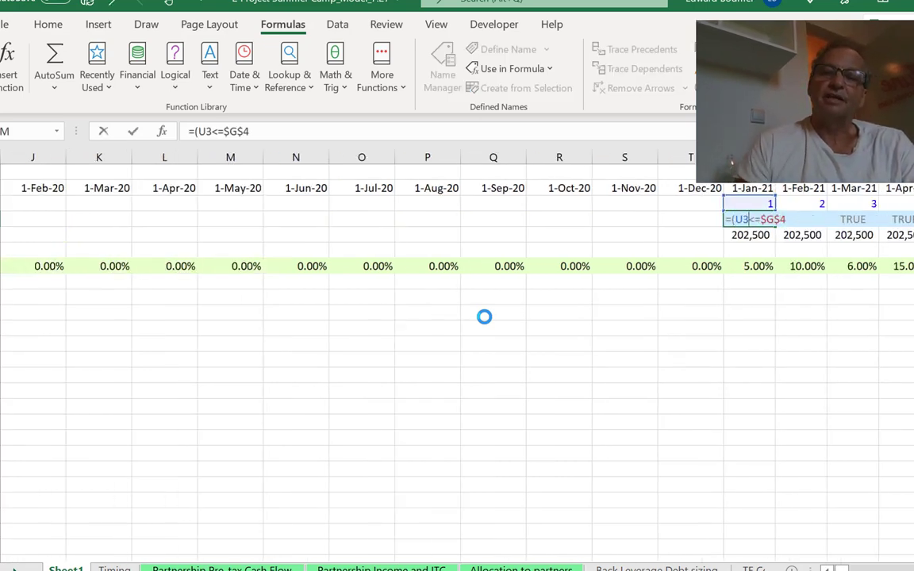
{"action": "type", "text": ")*1"}
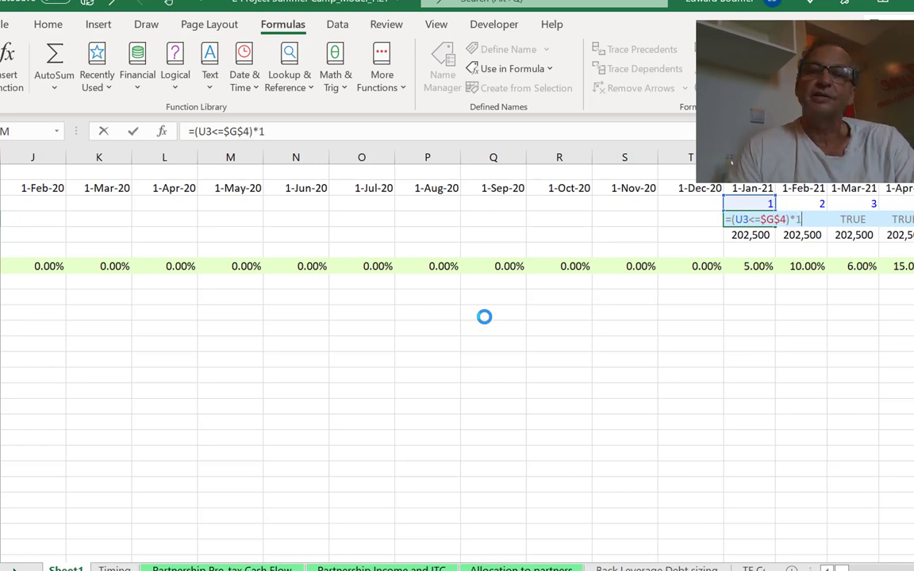
{"action": "key", "text": "Return"}
{"action": "key", "text": "Up"}
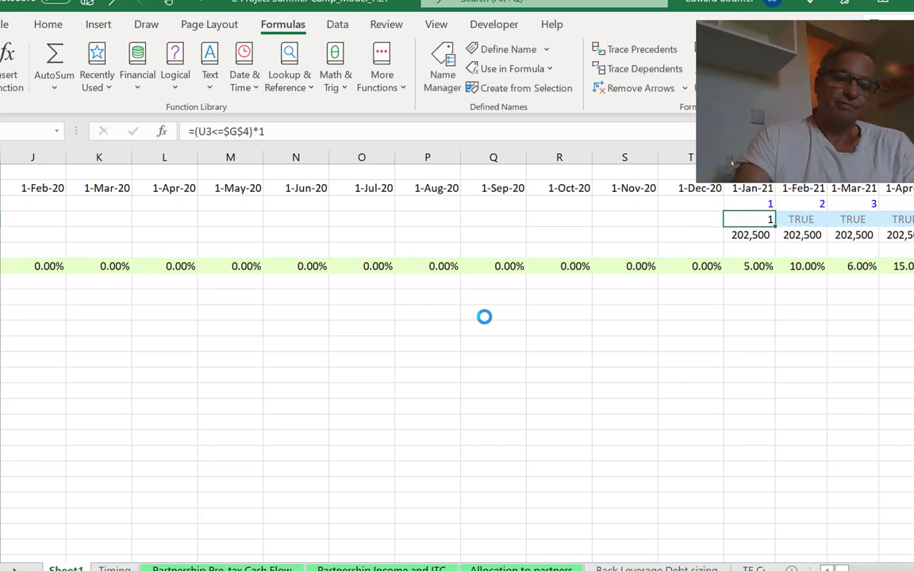
{"action": "key", "text": "ctrl+r"}
Rerun the Format Options colouring macro on Sheet1 to reformat the numeric flags
{"action": "key", "text": "ctrl+alt+c"}
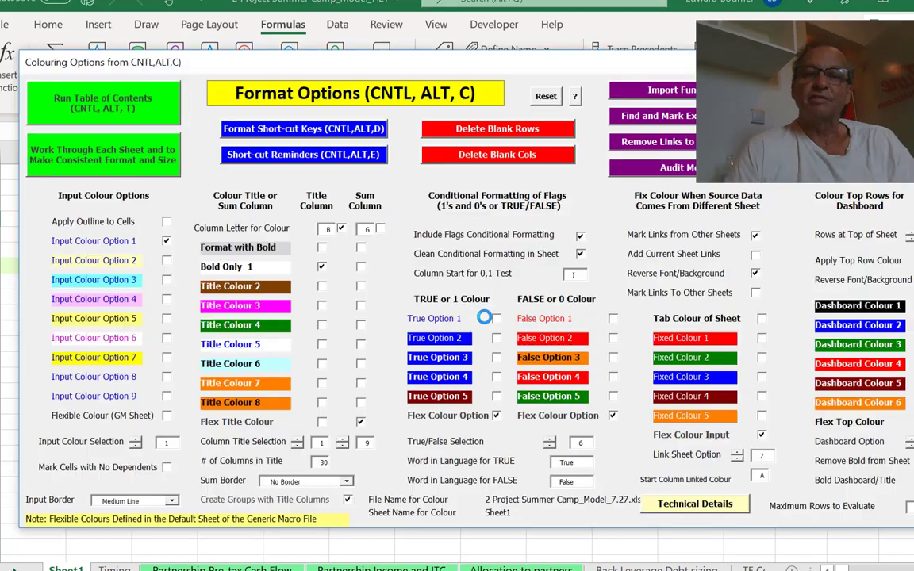
{"action": "key", "text": "Return"}
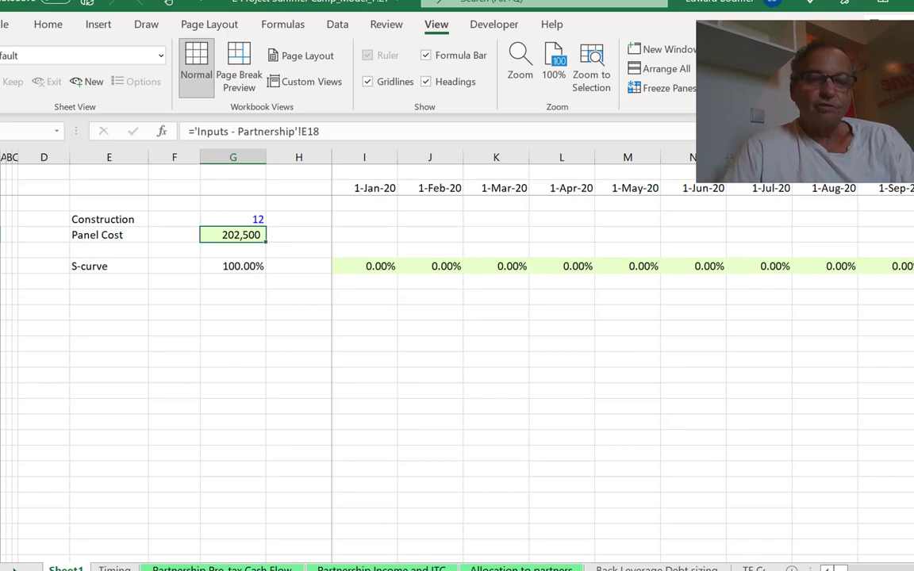
Trace the Panel Cost in G5 to its source on the Inputs - Partnership sheet and return to Sheet1
{"action": "key", "text": "ctrl+bracketleft"}
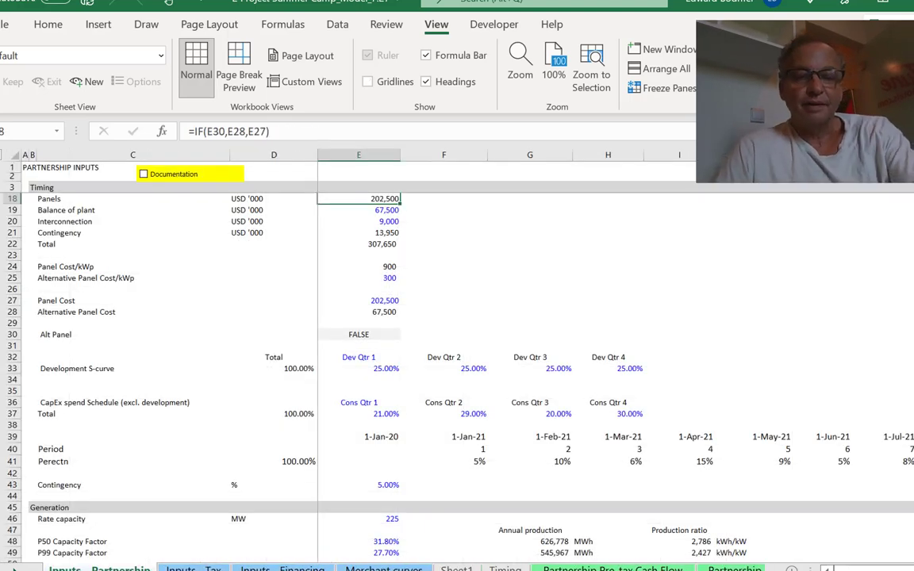
{"action": "key", "text": "F5"}
{"action": "key", "text": "Return"}
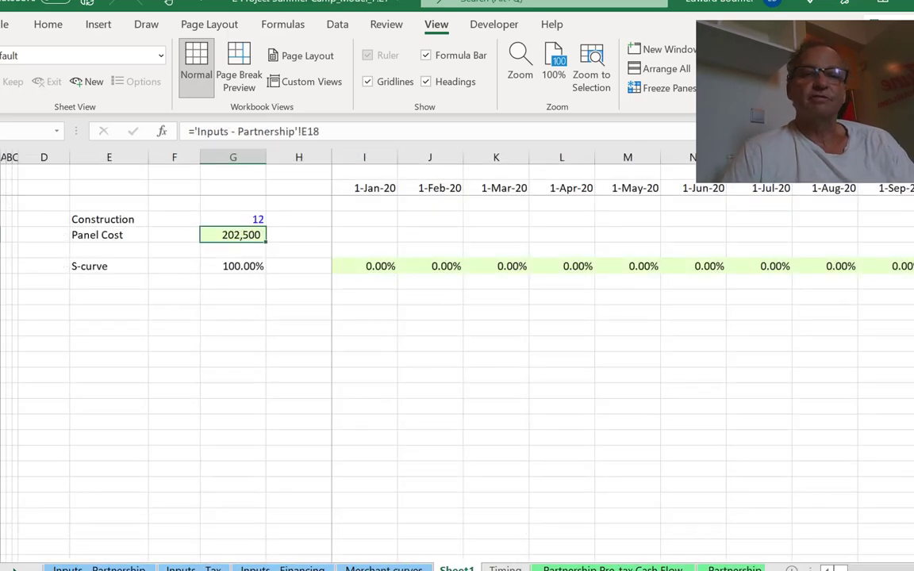
Trace the S-curve LOOKUP in I7 to its date and percentage sources, then return to the formula
{"action": "key", "text": "Down"}
{"action": "key", "text": "Down"}
{"action": "key", "text": "Right"}
{"action": "key", "text": "Right"}
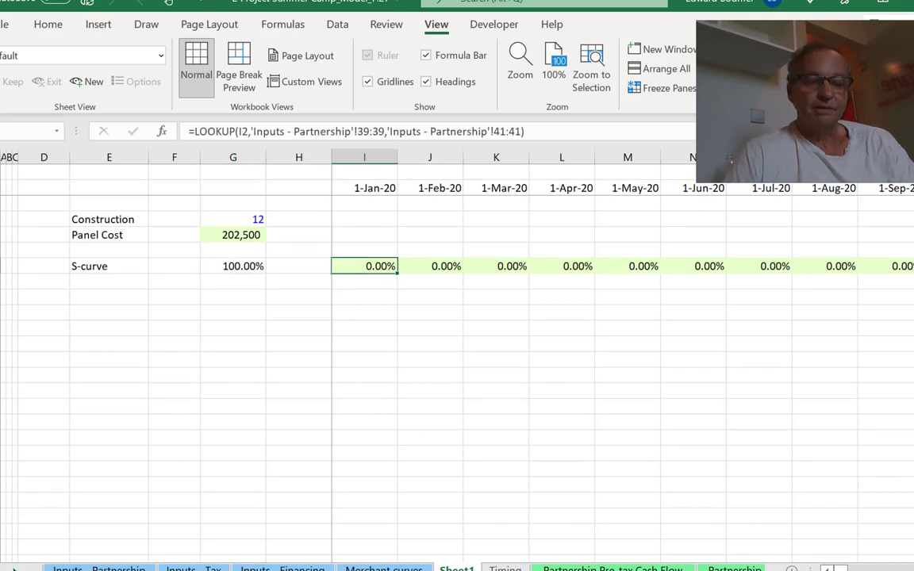
{"action": "key", "text": "ctrl+bracketleft"}
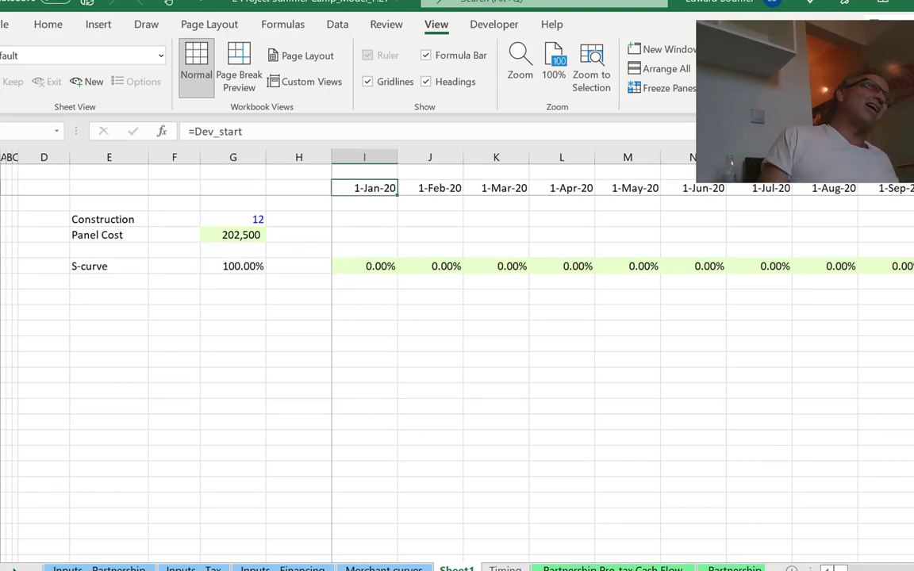
{"action": "key", "text": "Down"}
{"action": "key", "text": "Down"}
{"action": "key", "text": "Down"}
{"action": "key", "text": "Down"}
{"action": "key", "text": "Down"}
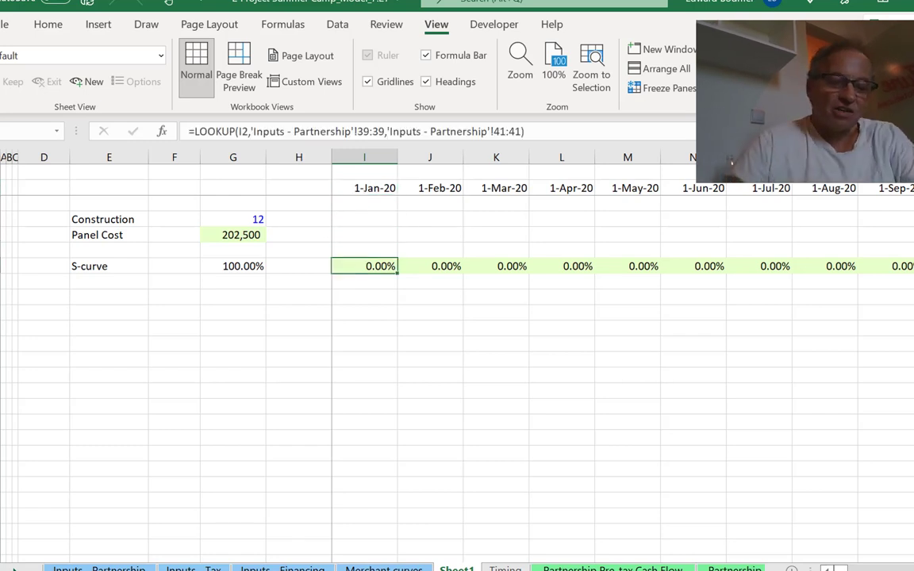
{"action": "key", "text": "ctrl+bracketleft"}
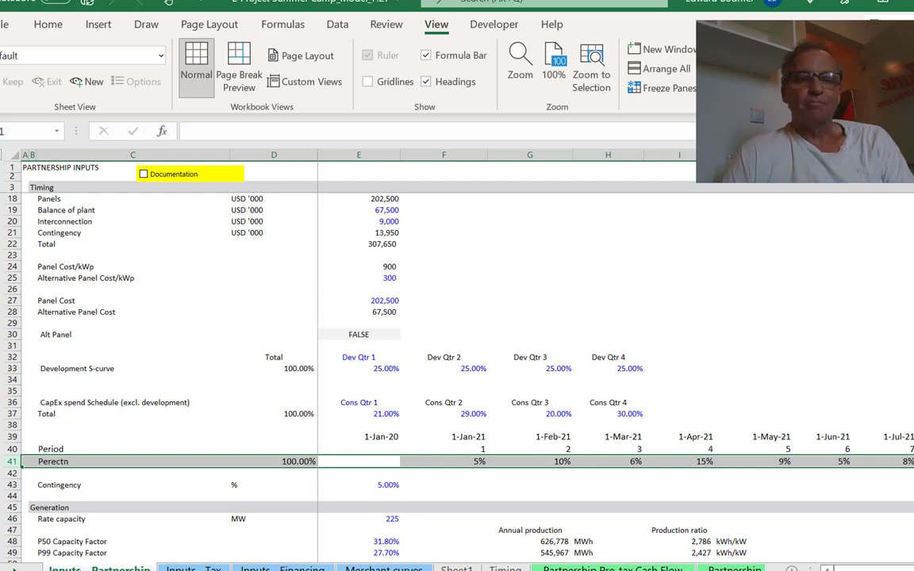
{"action": "key", "text": "F5"}
{"action": "key", "text": "Return"}
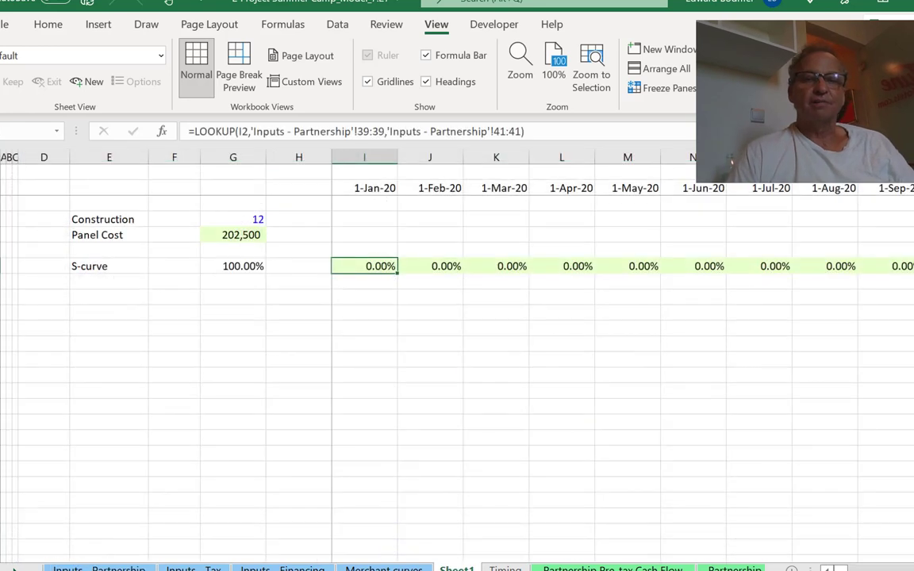
Delete the empty column D in front of the row labels on Sheet1
{"action": "key", "text": "ctrl+Left"}
{"action": "key", "text": "ctrl+Left"}
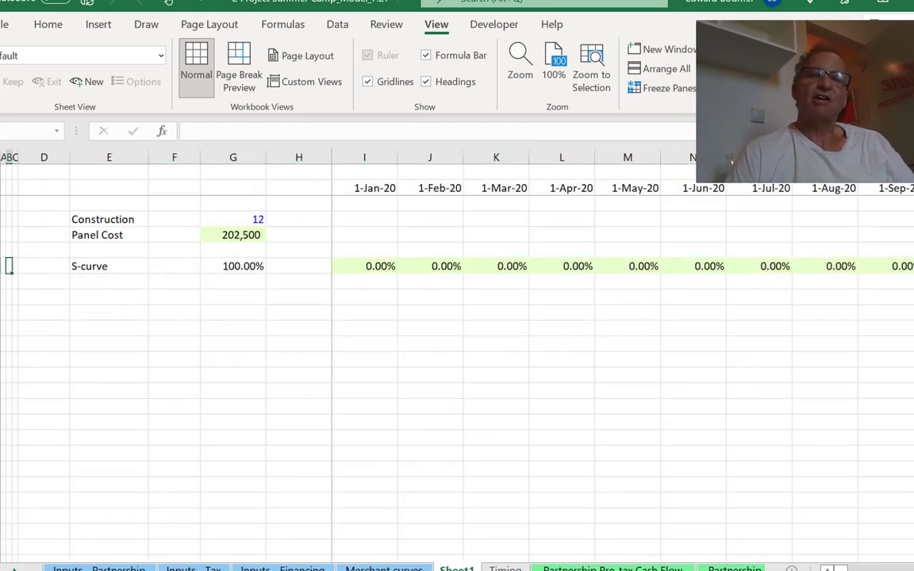
{"action": "key", "text": "Up"}
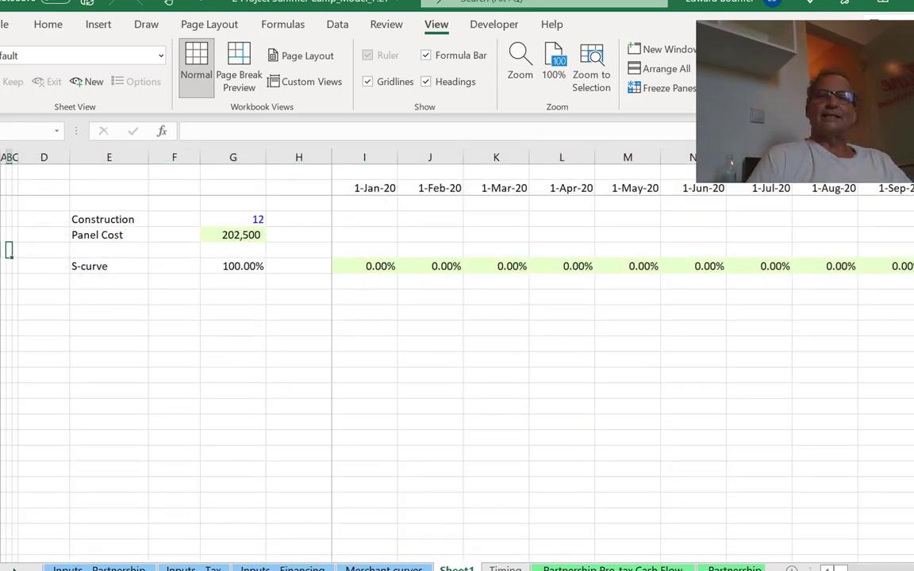
{"action": "key", "text": "Down"}
{"action": "key", "text": "Down"}
{"action": "key", "text": "Down"}
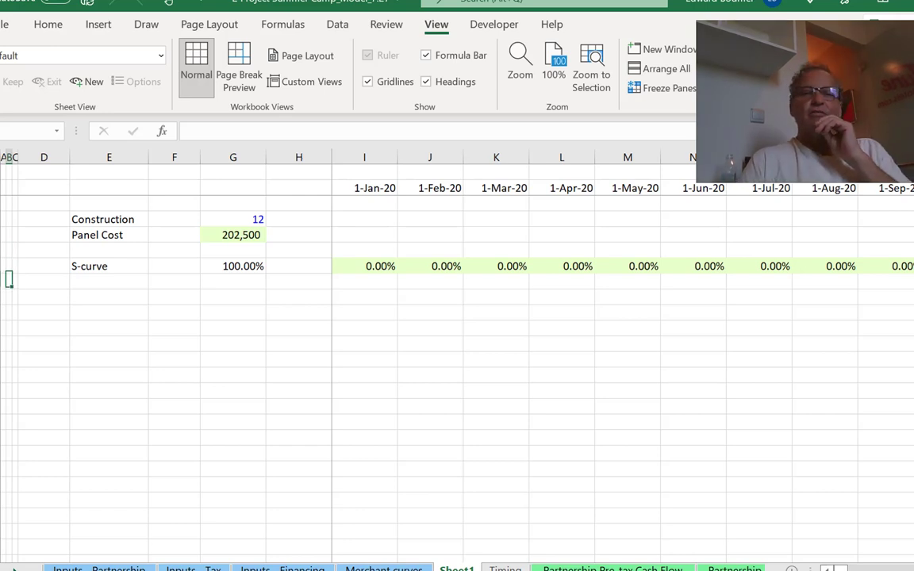
{"action": "key", "text": "Right"}
{"action": "key", "text": "Right"}
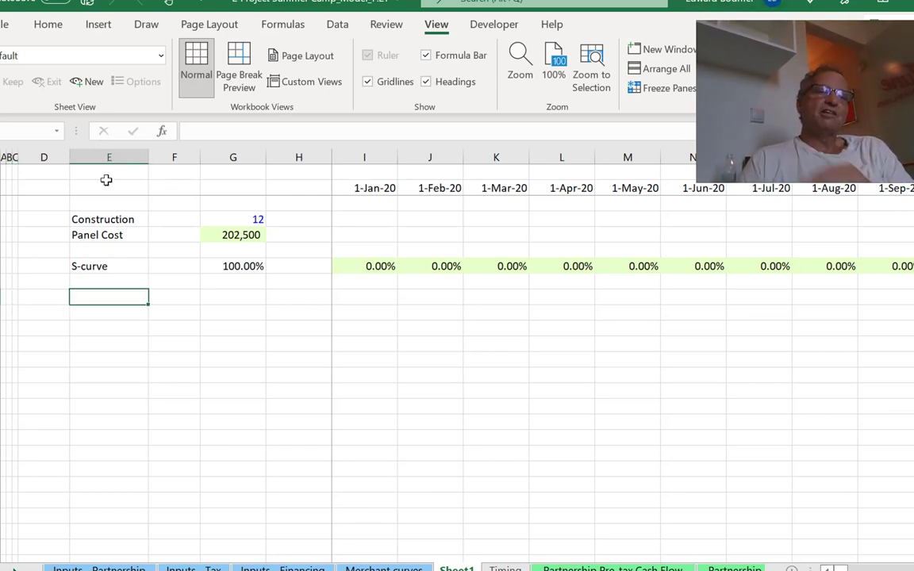
{"action": "left_click", "coordinate": [49, 157]}
{"action": "key", "text": "ctrl+minus"}
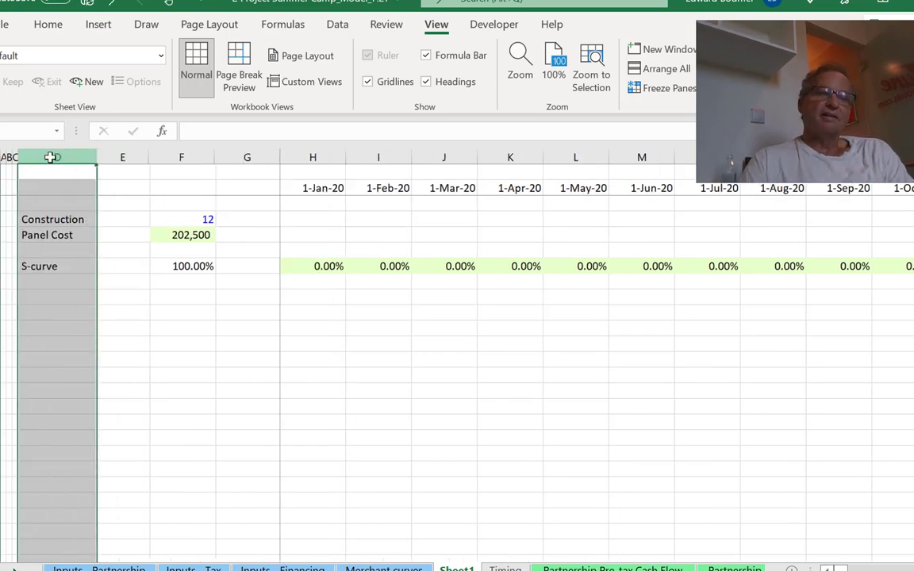
Insert two blank rows directly below the date row on Sheet1
{"action": "key", "text": "Down"}
{"action": "key", "text": "Down"}
{"action": "key", "text": "Down"}
{"action": "key", "text": "Down"}
{"action": "key", "text": "Down"}
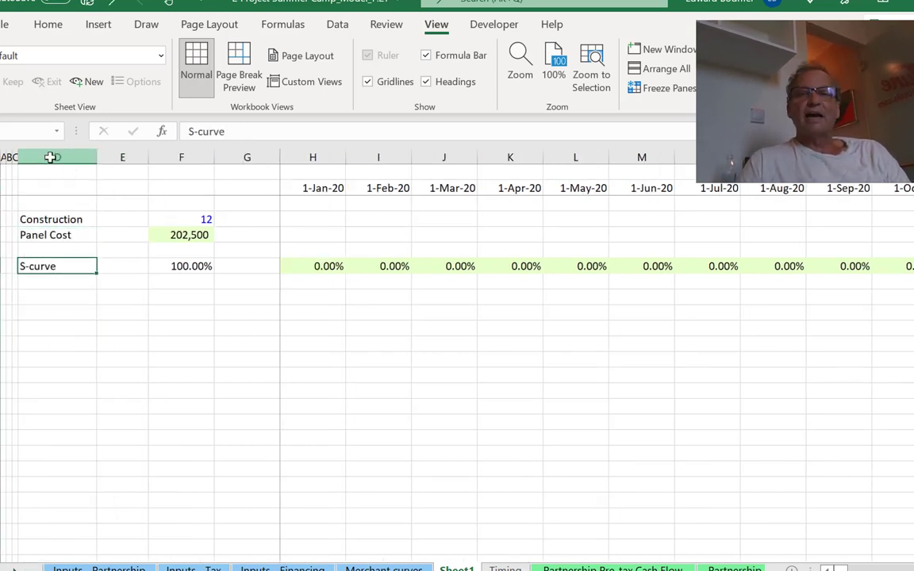
{"action": "key", "text": "Right"}
{"action": "key", "text": "Right"}
{"action": "key", "text": "Right"}
{"action": "key", "text": "Right"}
{"action": "key", "text": "Up"}
{"action": "key", "text": "Up"}
{"action": "key", "text": "Up"}
{"action": "key", "text": "Up"}
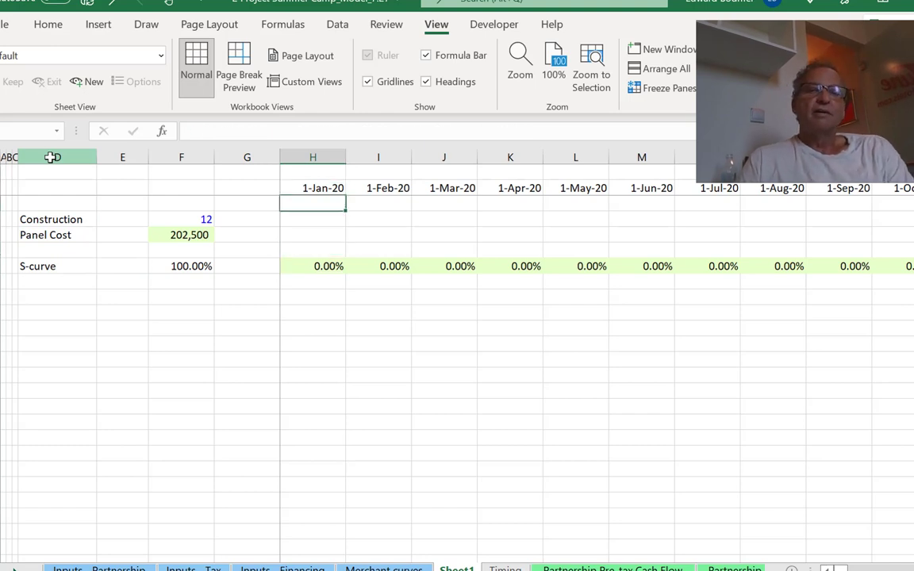
{"action": "key", "text": "shift+space"}
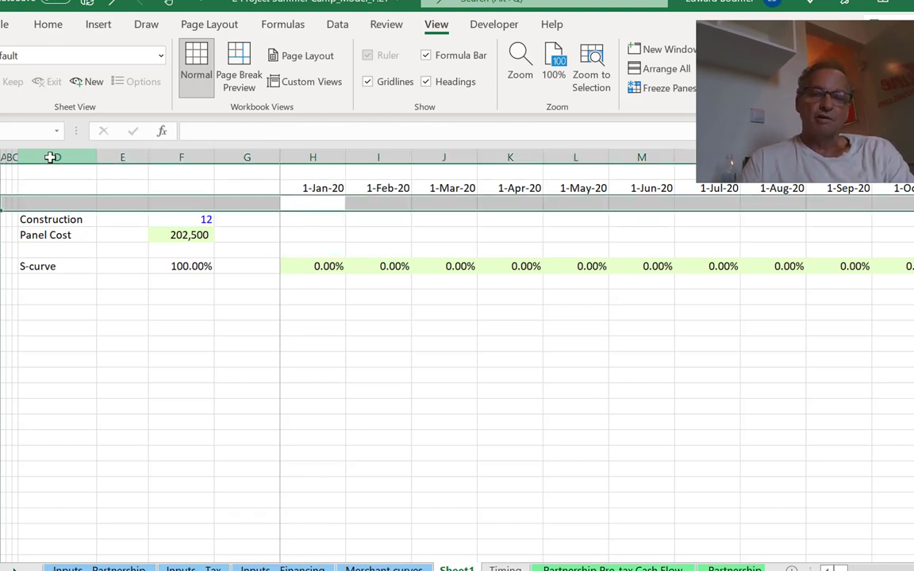
{"action": "key", "text": "ctrl+shift+plus"}
{"action": "key", "text": "ctrl+shift+plus"}
{"action": "key", "text": "Down"}
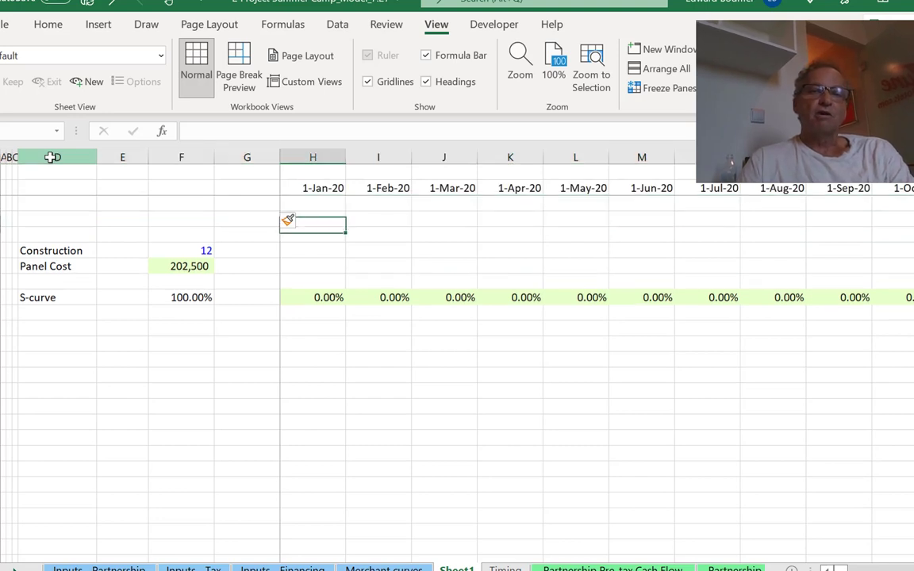
{"action": "key", "text": "Down"}
{"action": "key", "text": "alt"}
{"action": "key", "text": "Escape"}
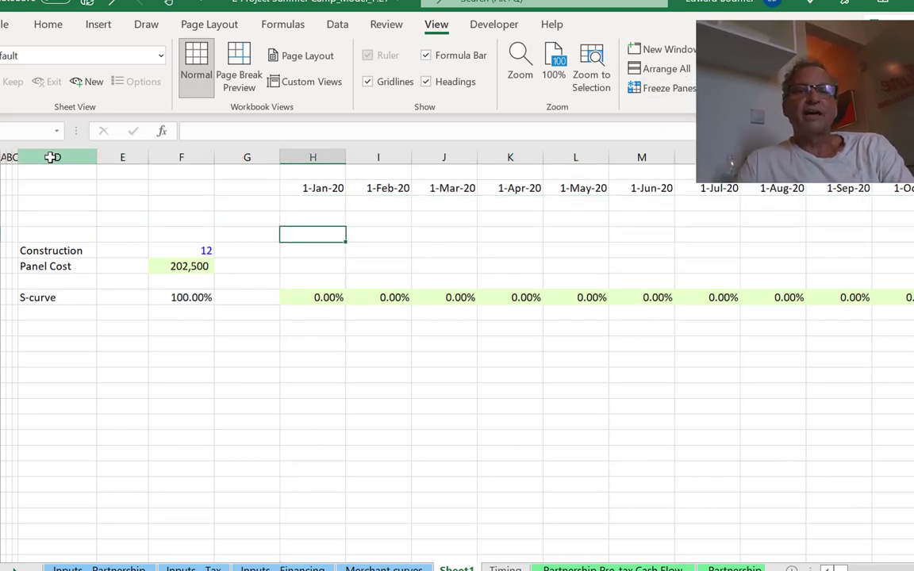
Label the timeline rows "Date" in D2 and "Month" in D3
{"action": "key", "text": "Up"}
{"action": "key", "text": "Up"}
{"action": "key", "text": "Up"}
{"action": "key", "text": "Left"}
{"action": "key", "text": "Left"}
{"action": "key", "text": "Left"}
{"action": "key", "text": "Left"}
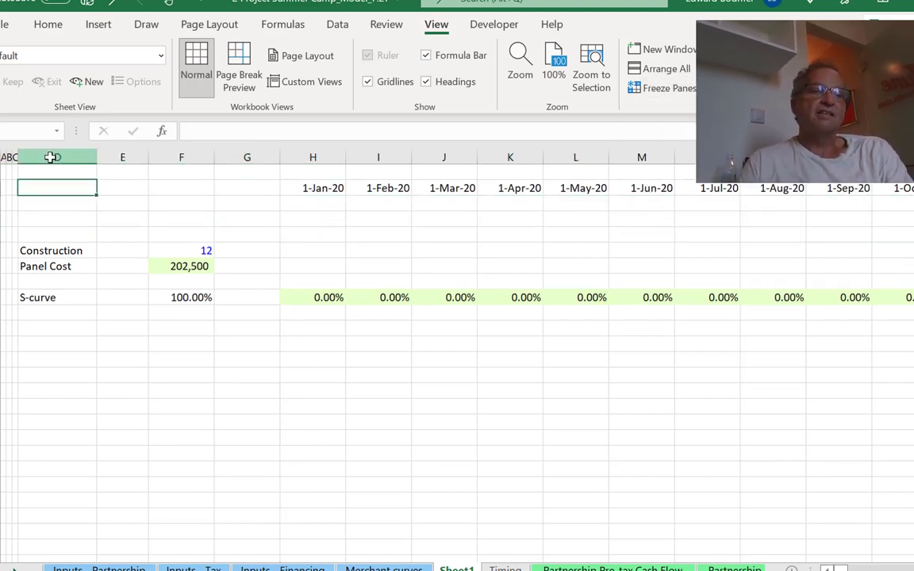
{"action": "type", "text": "Date"}
{"action": "key", "text": "Return"}
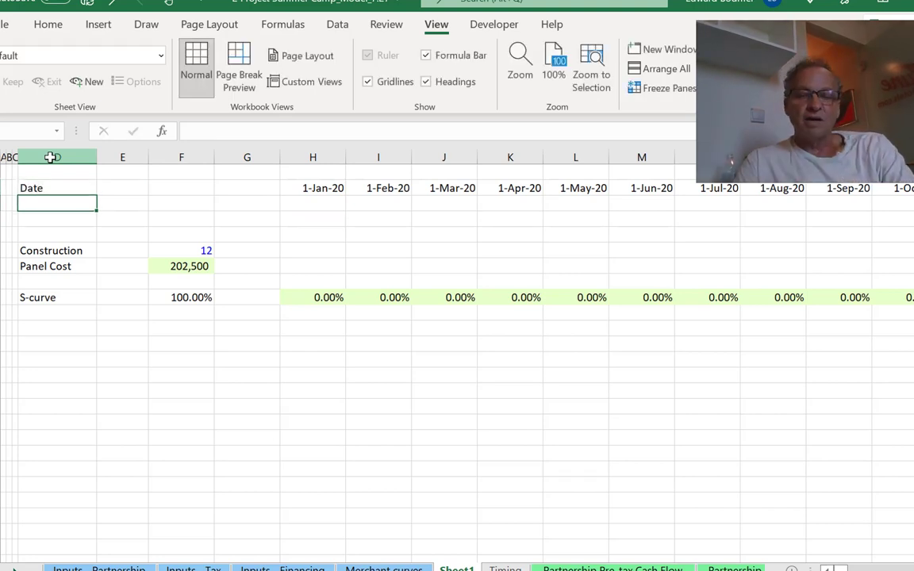
{"action": "type", "text": "Month"}
{"action": "key", "text": "Return"}
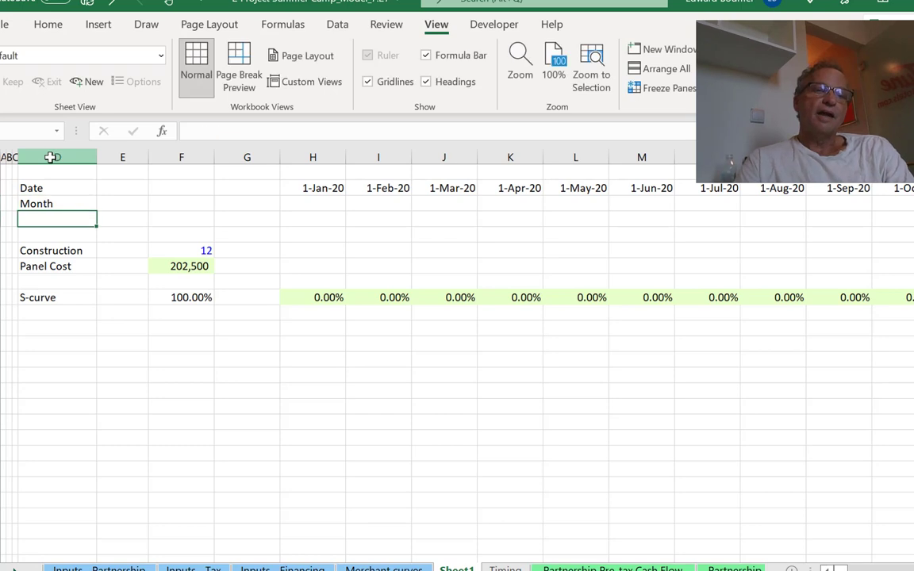
Insert two blank rows below the Month row and label the first of them "New Quarter" in D4
{"action": "key", "text": "shift+space"}
{"action": "key", "text": "ctrl+shift+plus"}
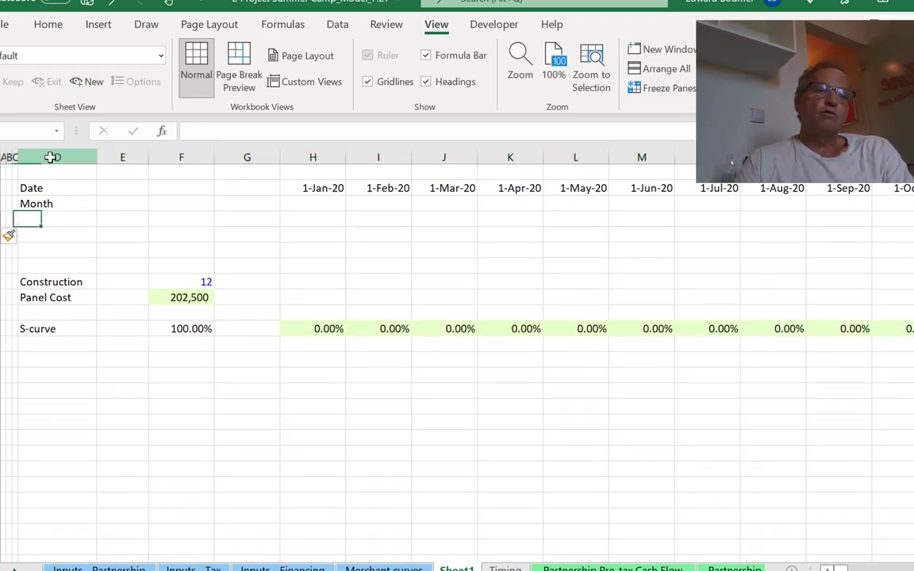
{"action": "type", "text": "New "}
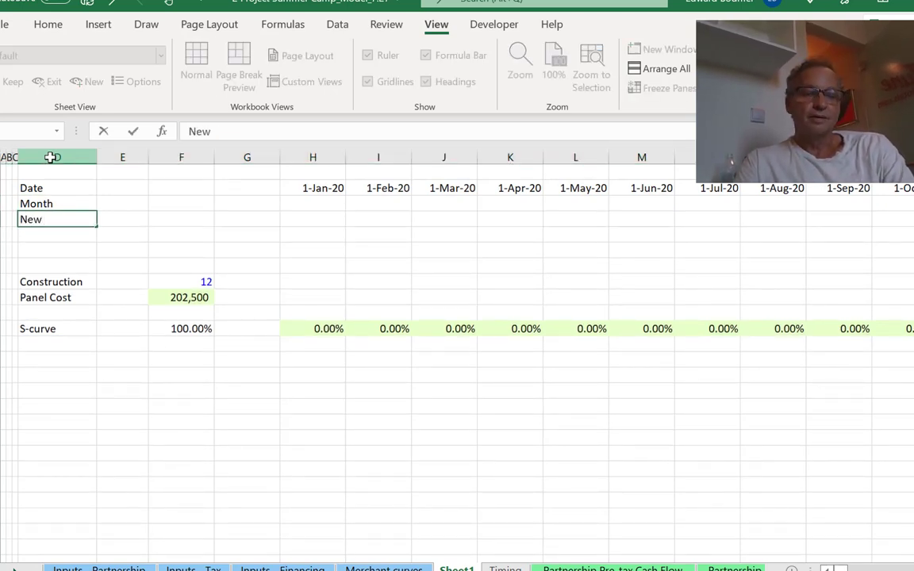
{"action": "type", "text": "Quarter"}
{"action": "key", "text": "Return"}
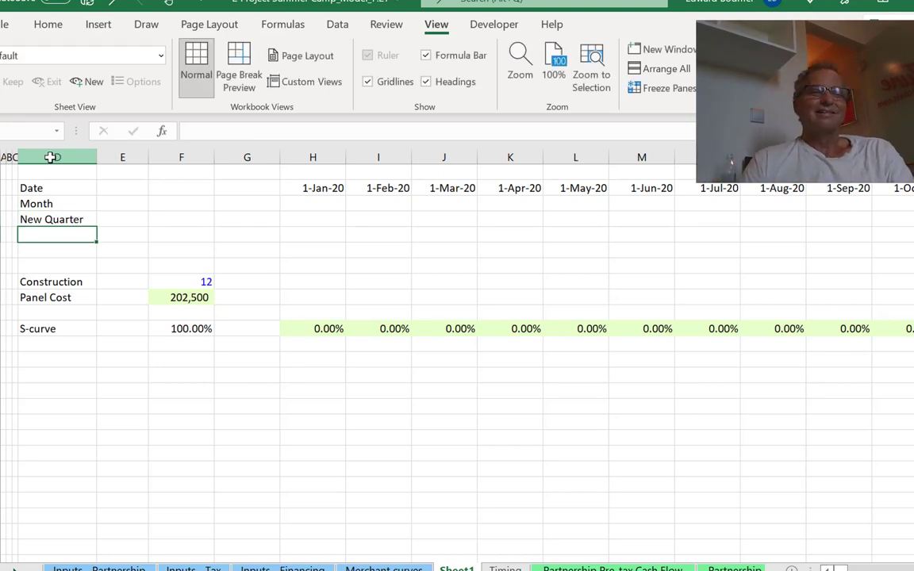
Insert one blank row directly above the Month row on Sheet1
{"action": "key", "text": "Up"}
{"action": "key", "text": "Up"}
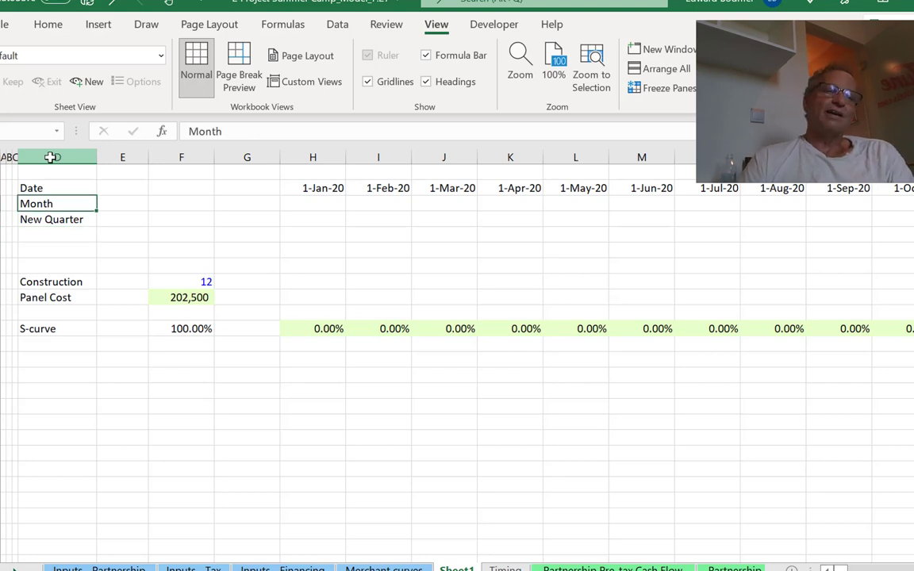
{"action": "key", "text": "shift+space"}
{"action": "key", "text": "ctrl+shift+plus"}
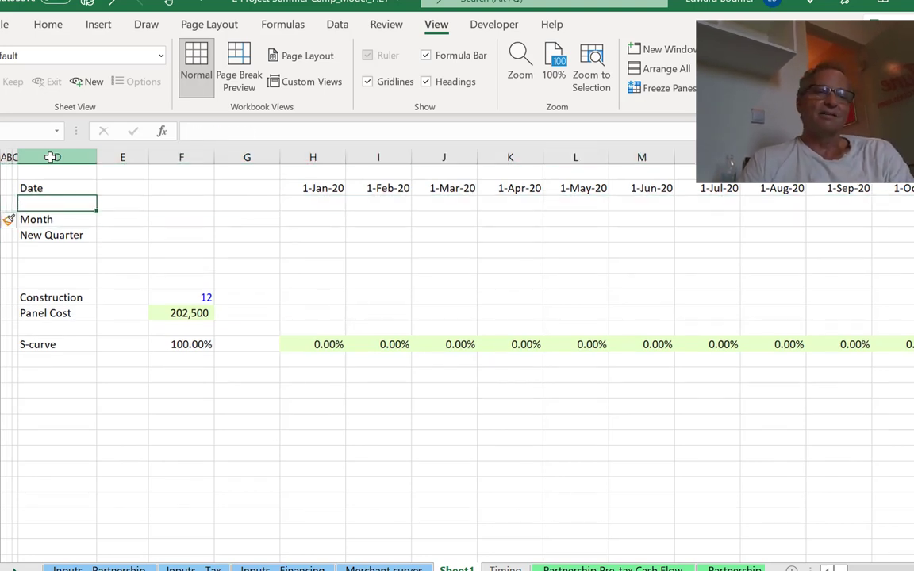
Label the timeline date rows "Start of Period" in D2 and "End of Period" in D3
{"action": "key", "text": "Up"}
{"action": "type", "text": "Start"}
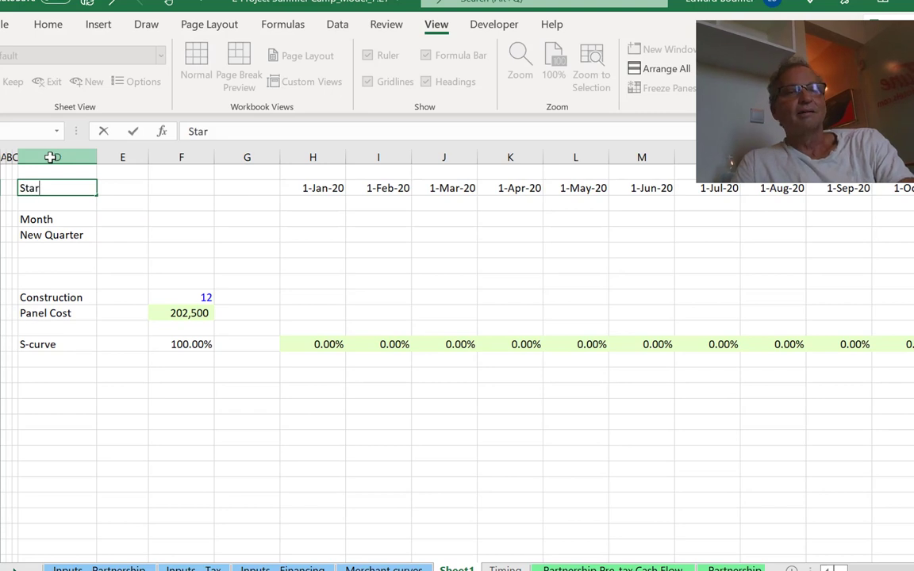
{"action": "key", "text": "Return"}
{"action": "type", "text": "Endo"}
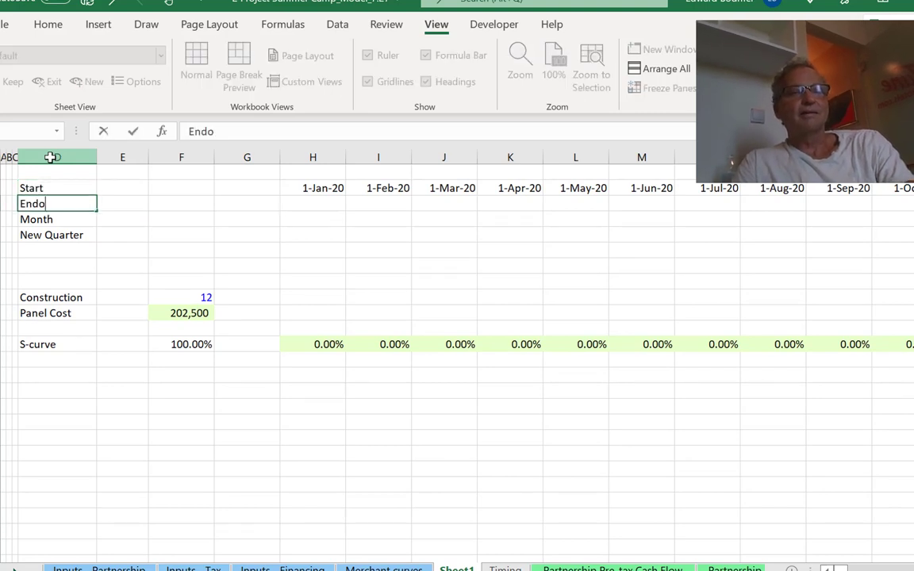
{"action": "key", "text": "BackSpace"}
{"action": "key", "text": "BackSpace"}
{"action": "key", "text": "BackSpace"}
{"action": "type", "text": "of Per"}
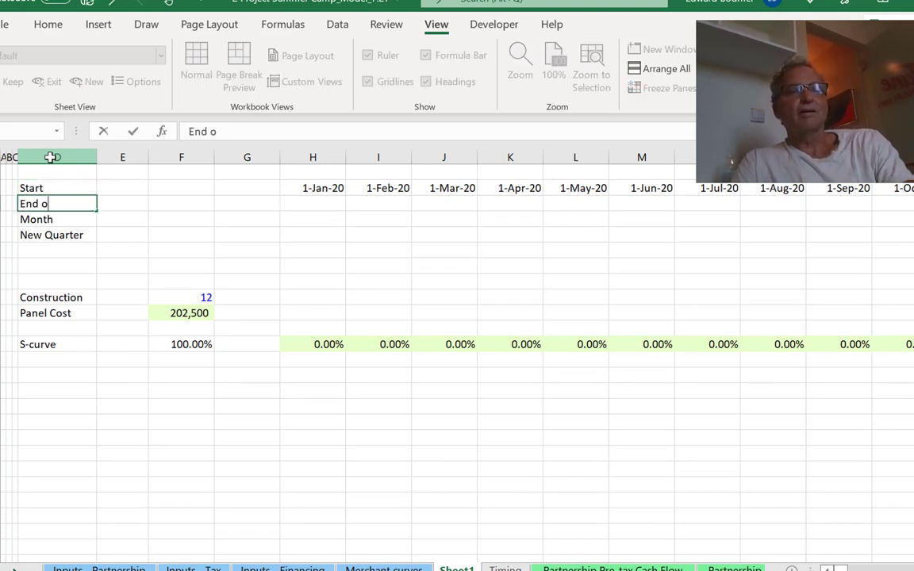
{"action": "type", "text": "iod"}
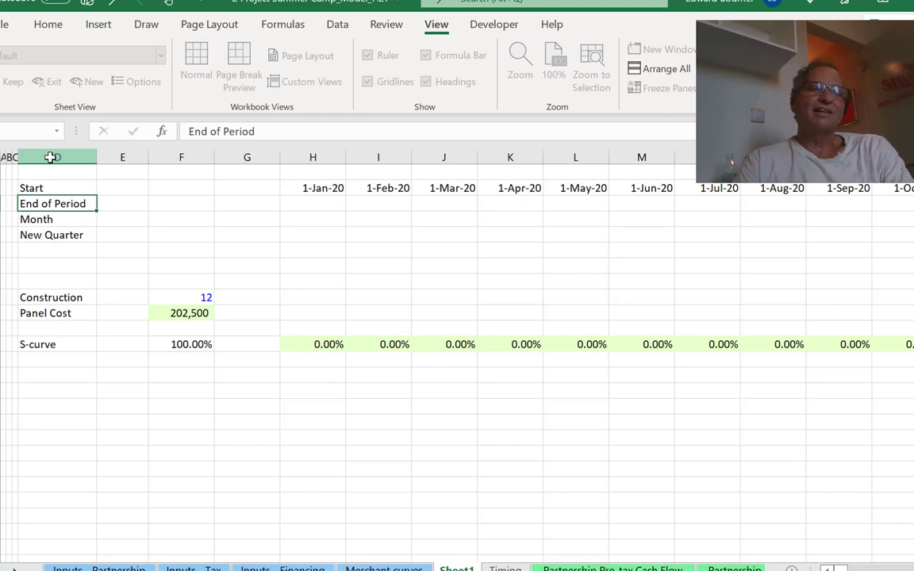
{"action": "key", "text": "Up"}
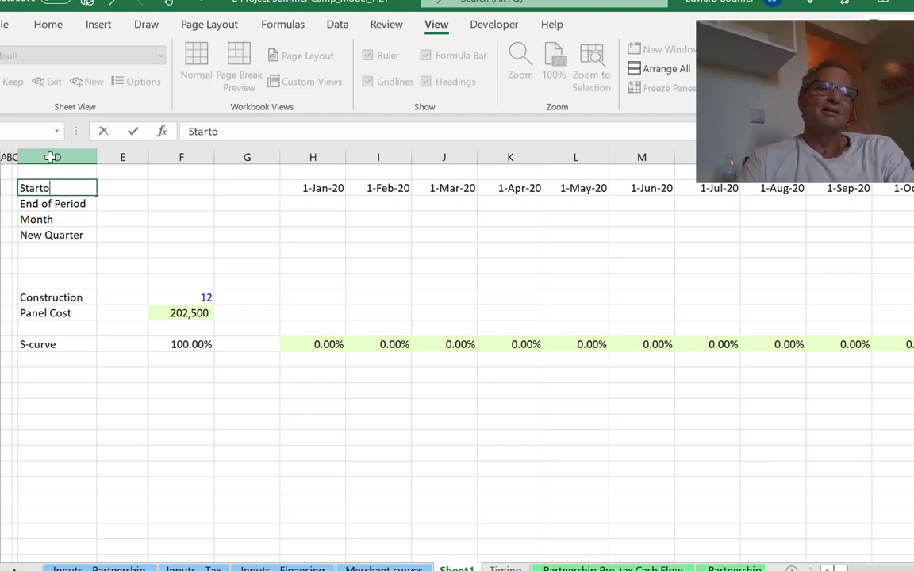
{"action": "type", "text": "f Period"}
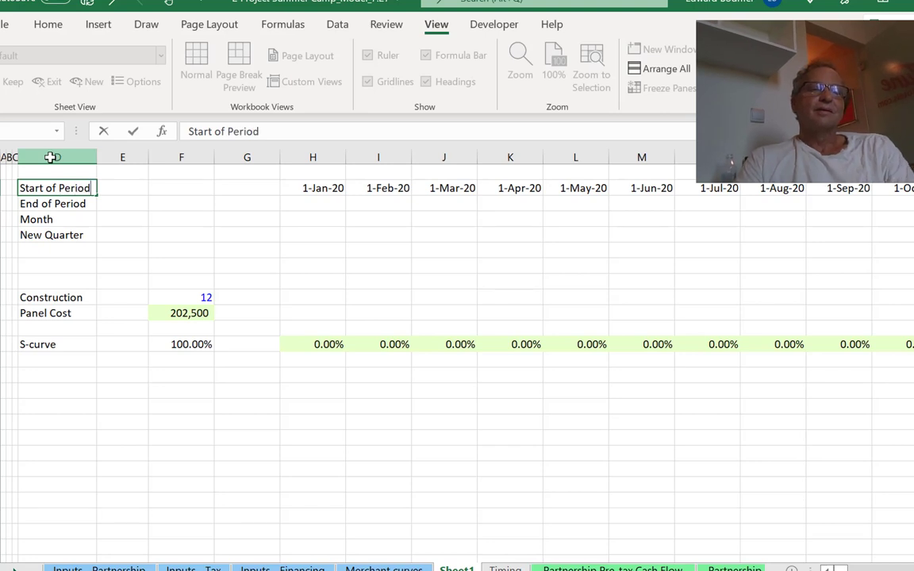
{"action": "key", "text": "Return"}
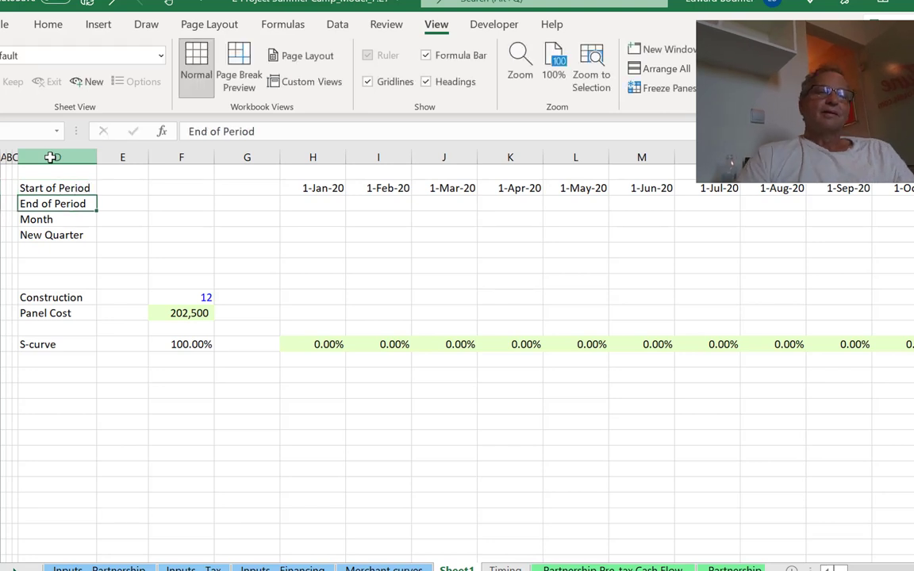
Enter the formula =EOMONTH(H2,0) in H3 to calculate the end date of the first period
{"action": "key", "text": "Right"}
{"action": "key", "text": "Right"}
{"action": "key", "text": "Right"}
{"action": "key", "text": "Right"}
{"action": "type", "text": "=edo"}
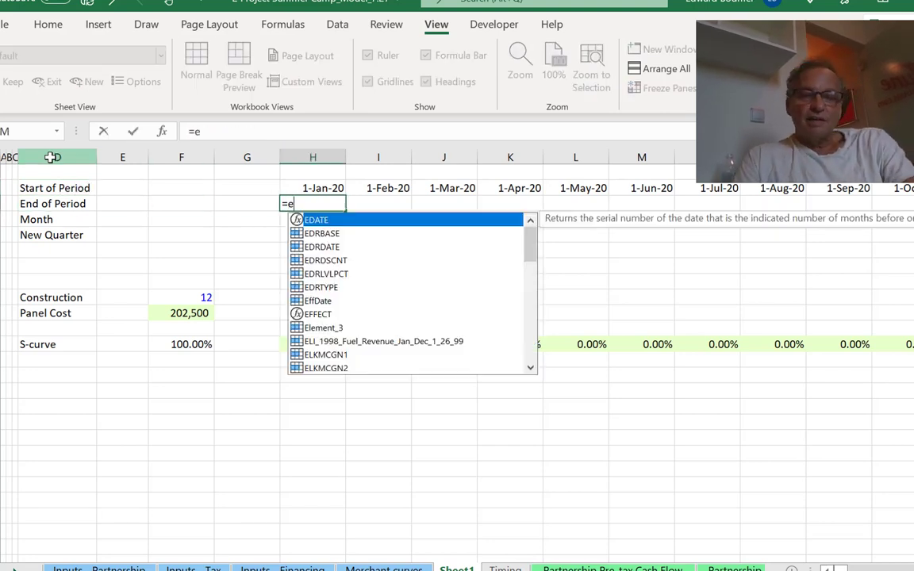
{"action": "key", "text": "BackSpace"}
{"action": "key", "text": "BackSpace"}
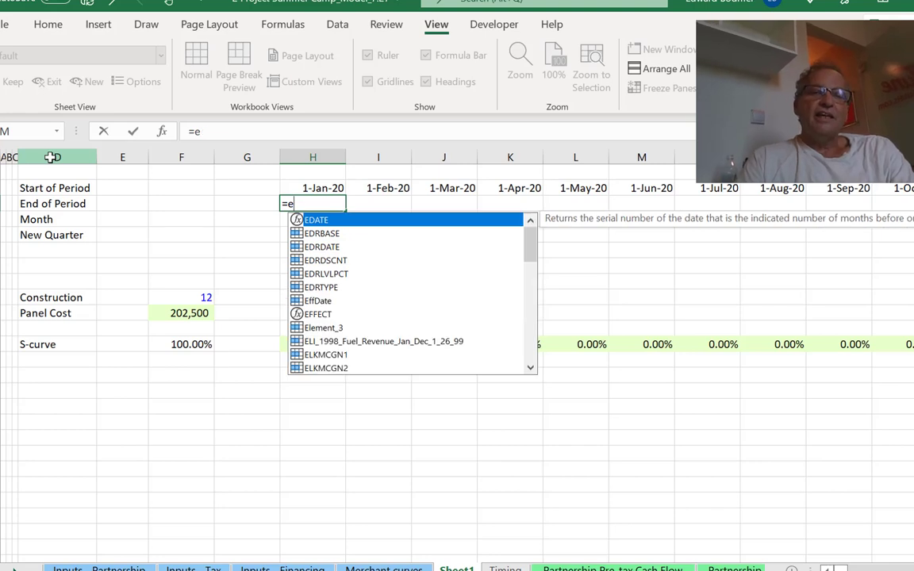
{"action": "type", "text": "o"}
{"action": "key", "text": "Tab"}
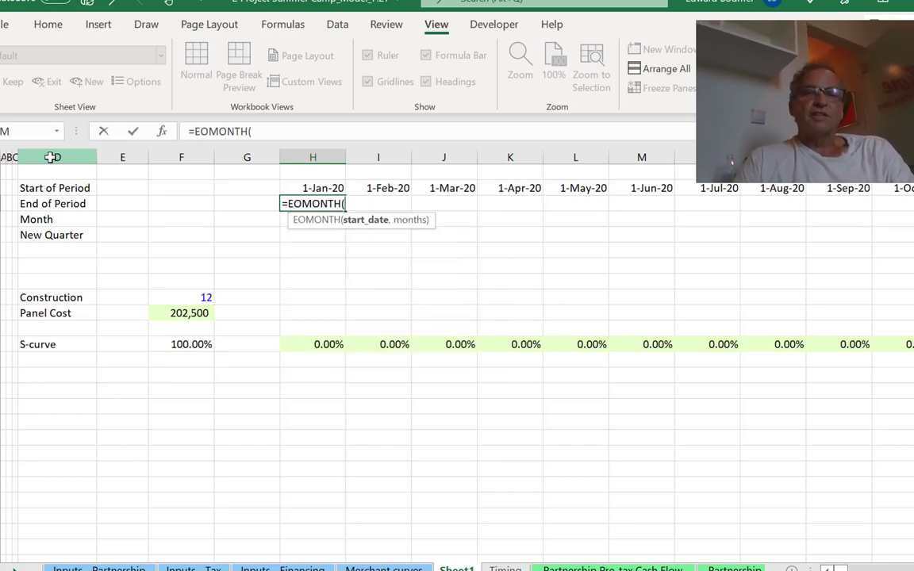
{"action": "key", "text": "Up"}
{"action": "type", "text": ","}
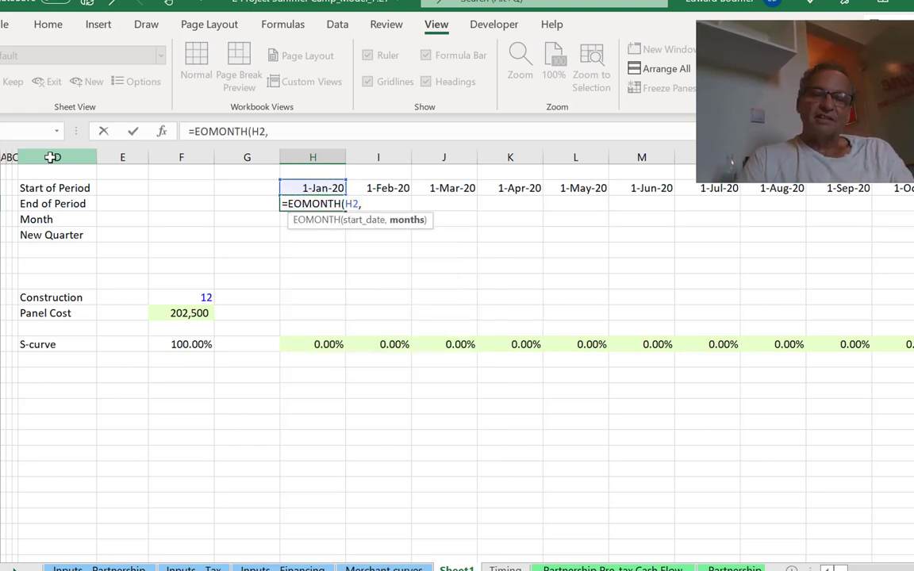
{"action": "type", "text": "0"}
{"action": "key", "text": "Return"}
Fill the end-of-period formula from H3 across the whole monthly timeline
{"action": "key", "text": "Up"}
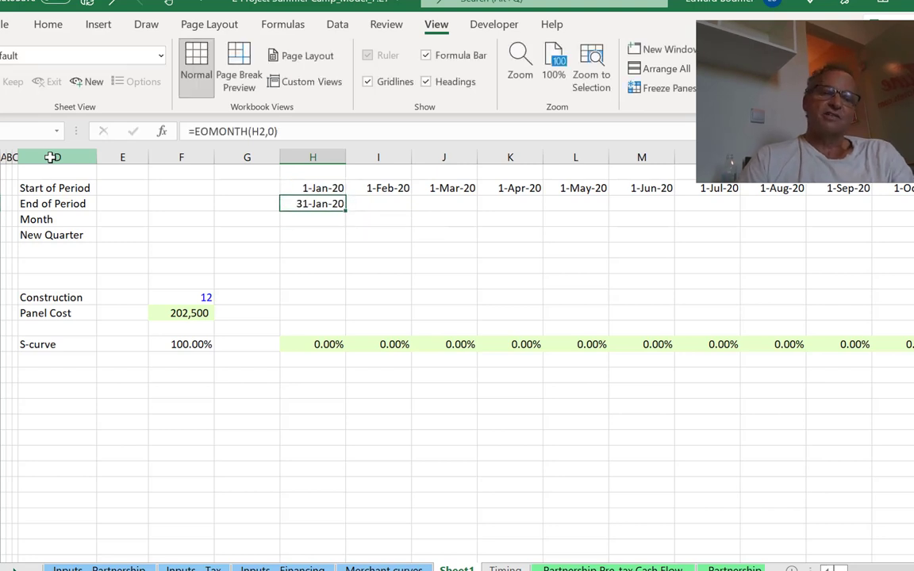
{"action": "key", "text": "ctrl+shift+Right"}
{"action": "key", "text": "ctrl+r"}
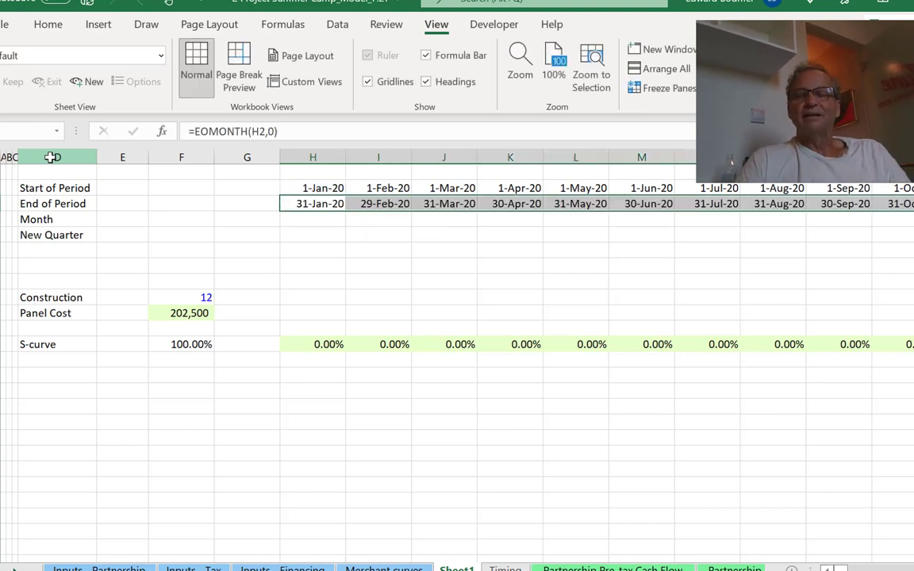
Enter the formula =MONTH(H2) in H4 to return the month number of the period's start date
{"action": "key", "text": "Down"}
{"action": "key", "text": "Up"}
{"action": "key", "text": "Down"}
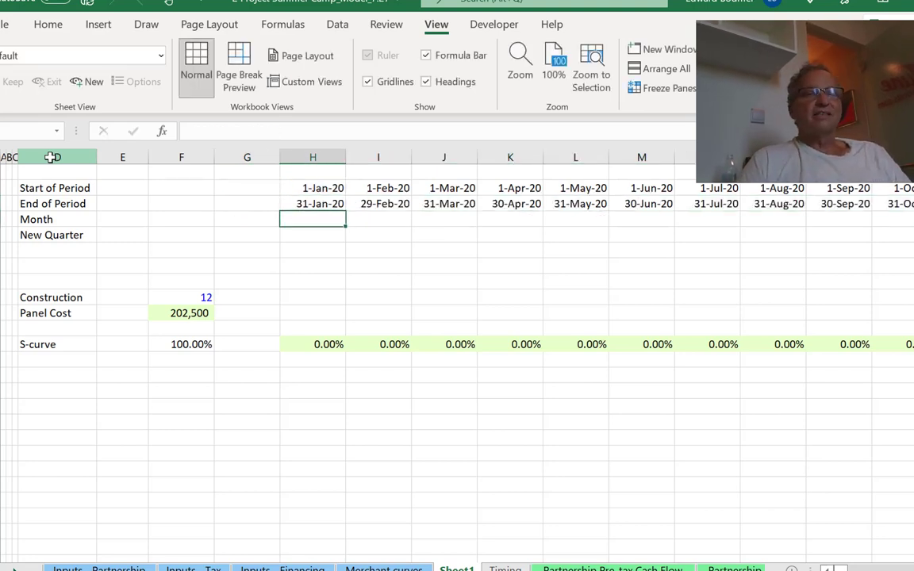
{"action": "type", "text": "=m"}
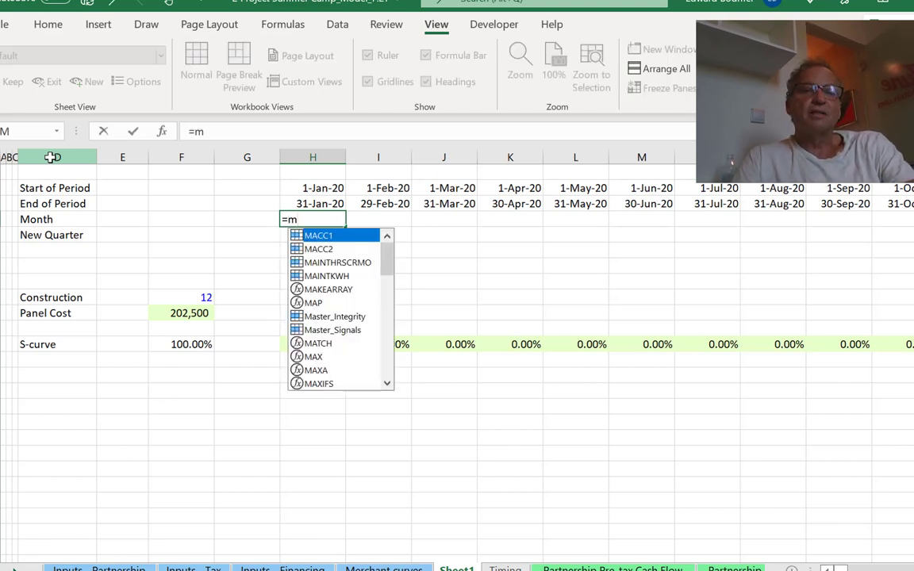
{"action": "type", "text": "on"}
{"action": "key", "text": "Tab"}
{"action": "key", "text": "Up"}
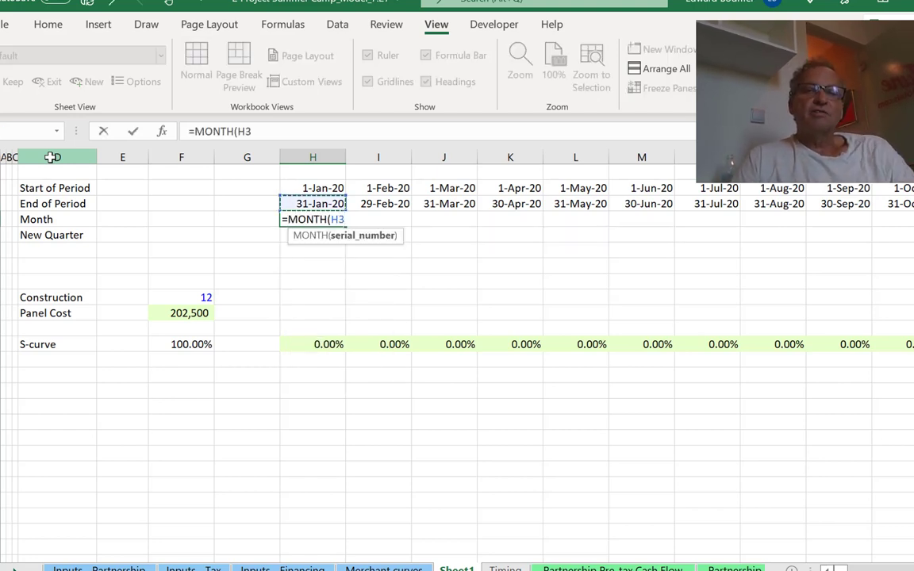
{"action": "key", "text": "Up"}
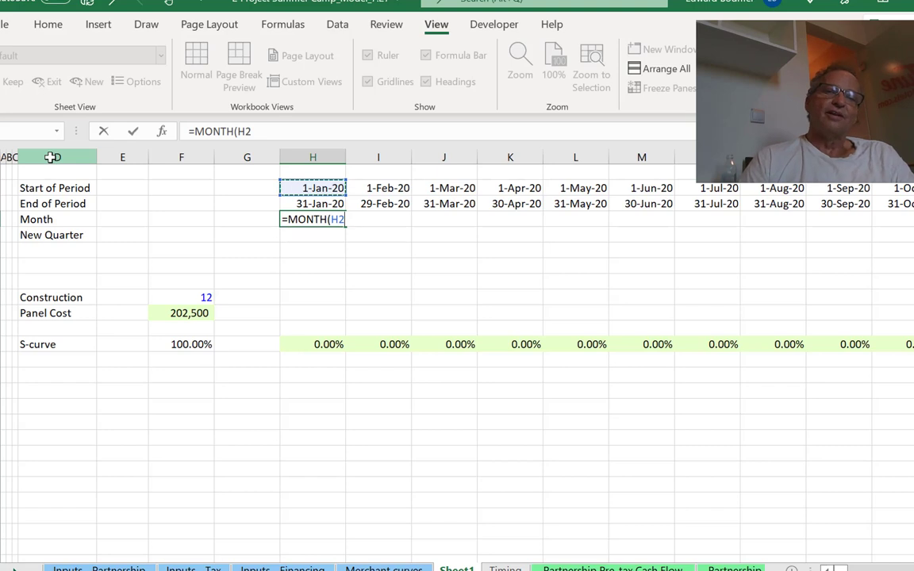
{"action": "key", "text": "ctrl+Return"}
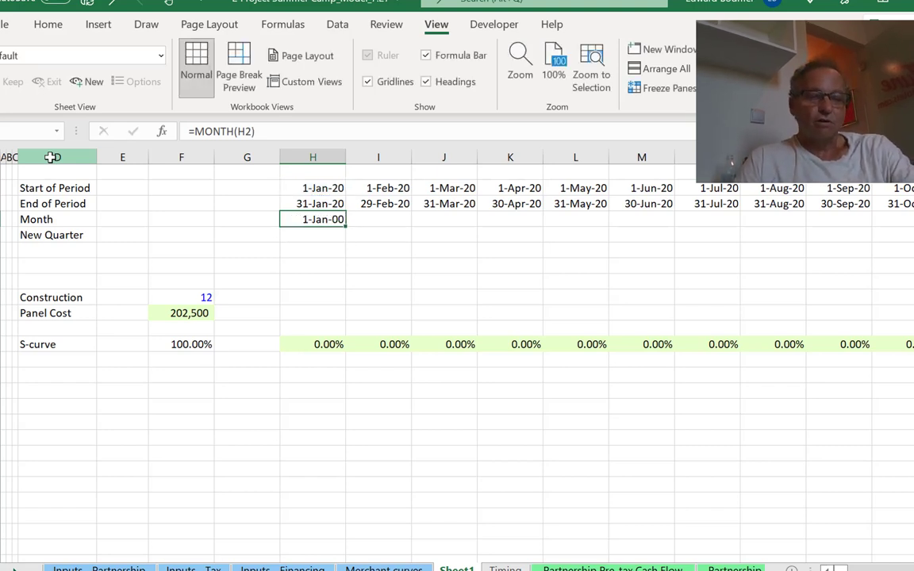
Format H4 as a number without decimals and fill its month formula across the timeline
{"action": "key", "text": "ctrl+shift+1"}
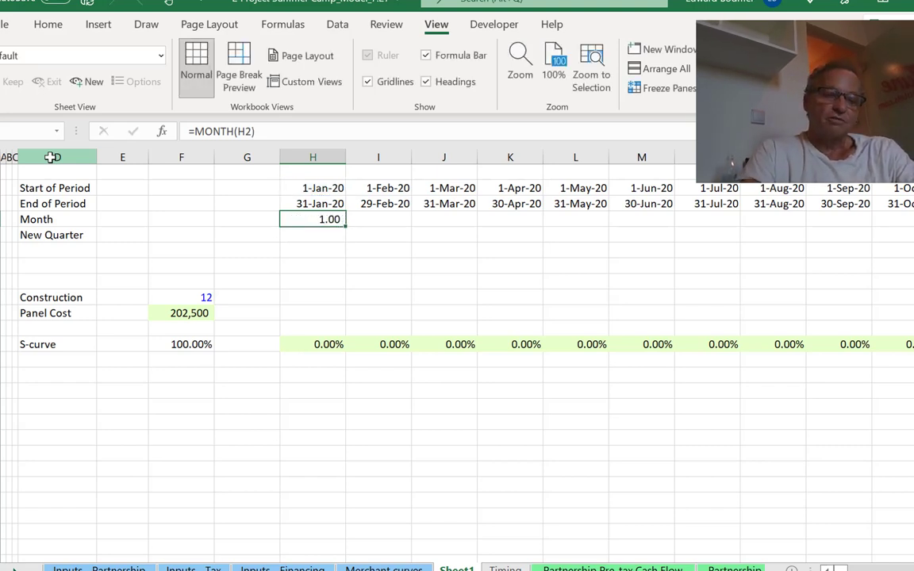
{"action": "key", "text": "ctrl+shift+Right"}
{"action": "key", "text": "ctrl+r"}
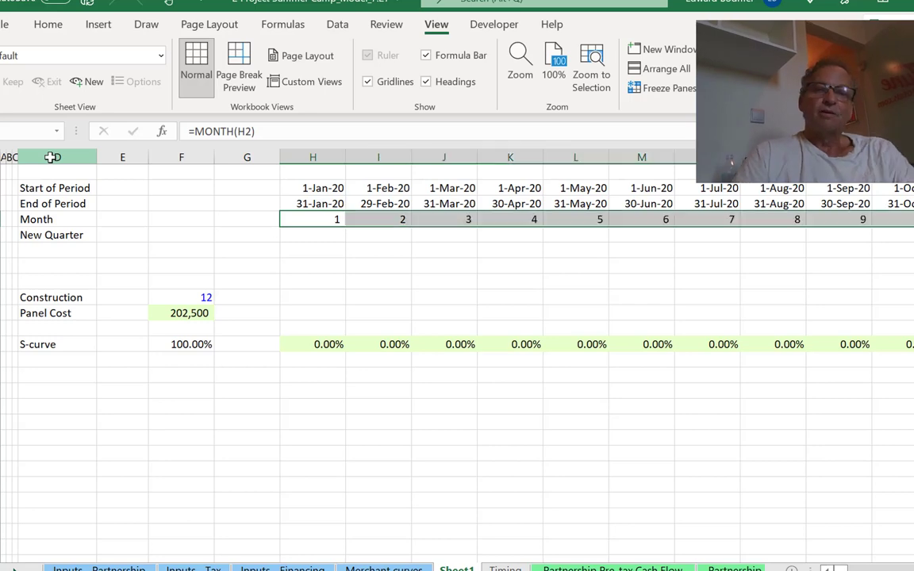
Review the Month row across the timeline to its last column, then return to the row labels
{"action": "key", "text": "Right"}
{"action": "key", "text": "Right"}
{"action": "key", "text": "Right"}
{"action": "key", "text": "Right"}
{"action": "key", "text": "Right"}
{"action": "key", "text": "Right"}
{"action": "key", "text": "Right"}
{"action": "key", "text": "Right"}
{"action": "key", "text": "Right"}
{"action": "key", "text": "Right"}
{"action": "key", "text": "Right"}
{"action": "key", "text": "Right"}
{"action": "key", "text": "Right"}
{"action": "key", "text": "Right"}
{"action": "key", "text": "Right"}
{"action": "key", "text": "Right"}
{"action": "key", "text": "Right"}
{"action": "key", "text": "Right"}
{"action": "key", "text": "Right"}
{"action": "key", "text": "Right"}
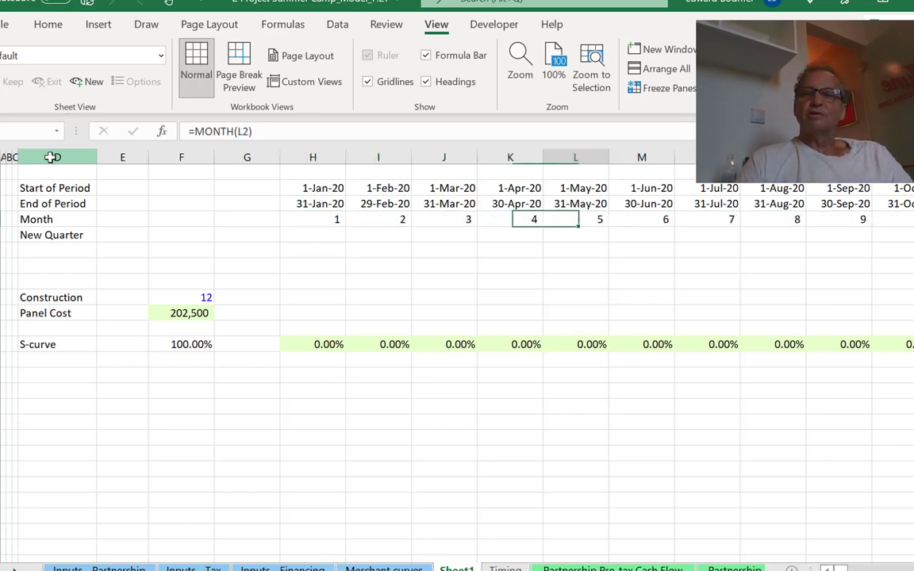
{"action": "key", "text": "Right"}
{"action": "key", "text": "Right"}
{"action": "key", "text": "Right"}
{"action": "key", "text": "Right"}
{"action": "key", "text": "Right"}
{"action": "key", "text": "Right"}
{"action": "key", "text": "Right"}
{"action": "key", "text": "Right"}
{"action": "key", "text": "Right"}
{"action": "key", "text": "Right"}
{"action": "key", "text": "Right"}
{"action": "key", "text": "Right"}
{"action": "key", "text": "Right"}
{"action": "key", "text": "Right"}
{"action": "key", "text": "Right"}
{"action": "key", "text": "Right"}
{"action": "key", "text": "Right"}
{"action": "key", "text": "Right"}
{"action": "key", "text": "Right"}
{"action": "key", "text": "Right"}
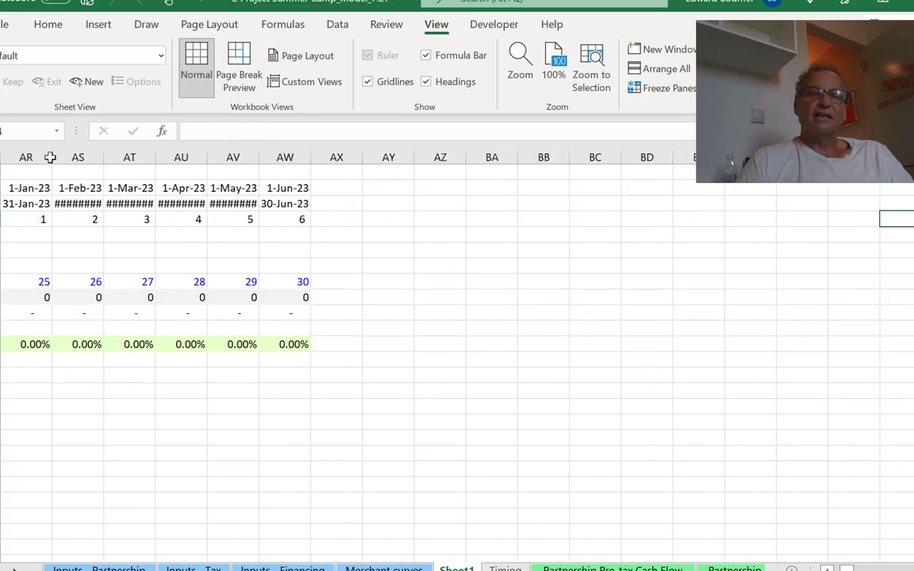
{"action": "key", "text": "ctrl+Left"}
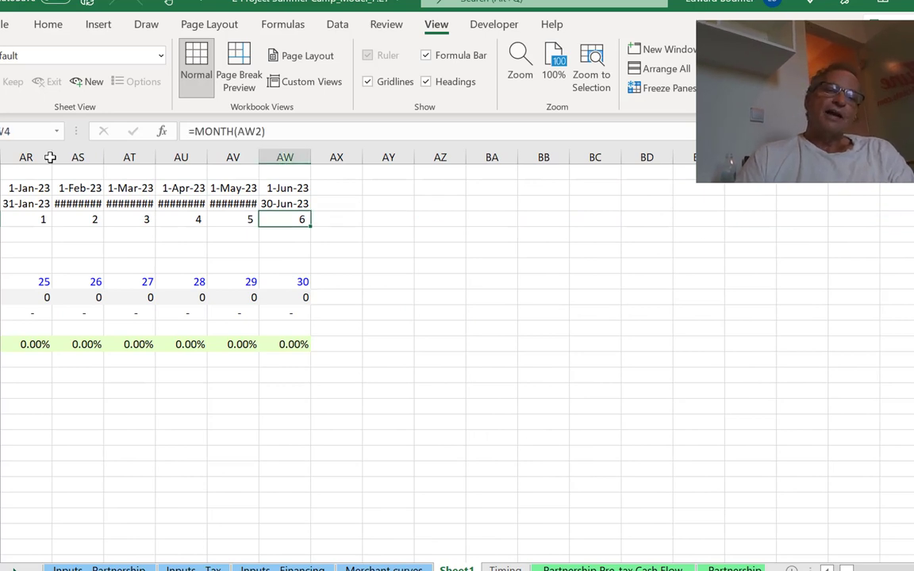
{"action": "key", "text": "ctrl+Left"}
{"action": "key", "text": "ctrl+Left"}
Enter 3 in F5 as the number of months per quarter for the New Quarter row
{"action": "key", "text": "Down"}
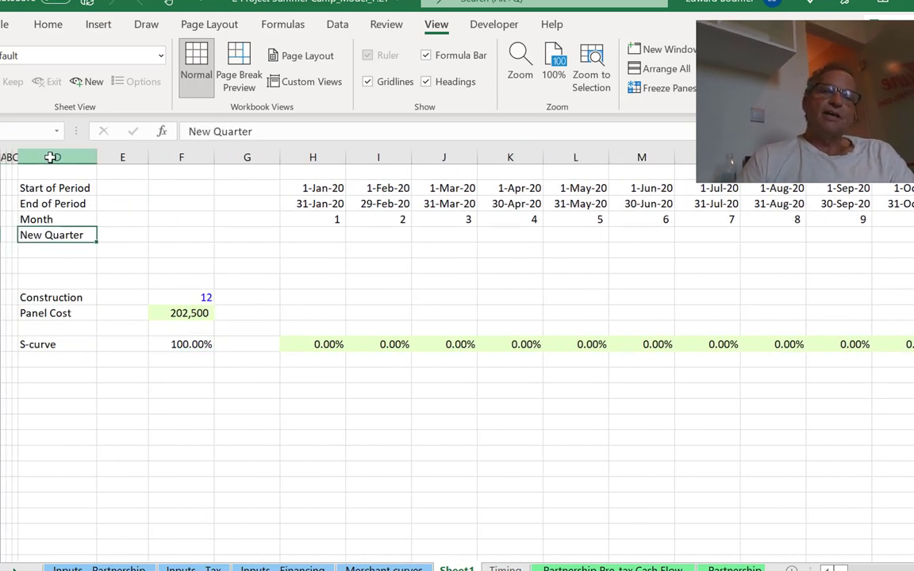
{"action": "key", "text": "Right"}
{"action": "key", "text": "Right"}
{"action": "key", "text": "Right"}
{"action": "key", "text": "Right"}
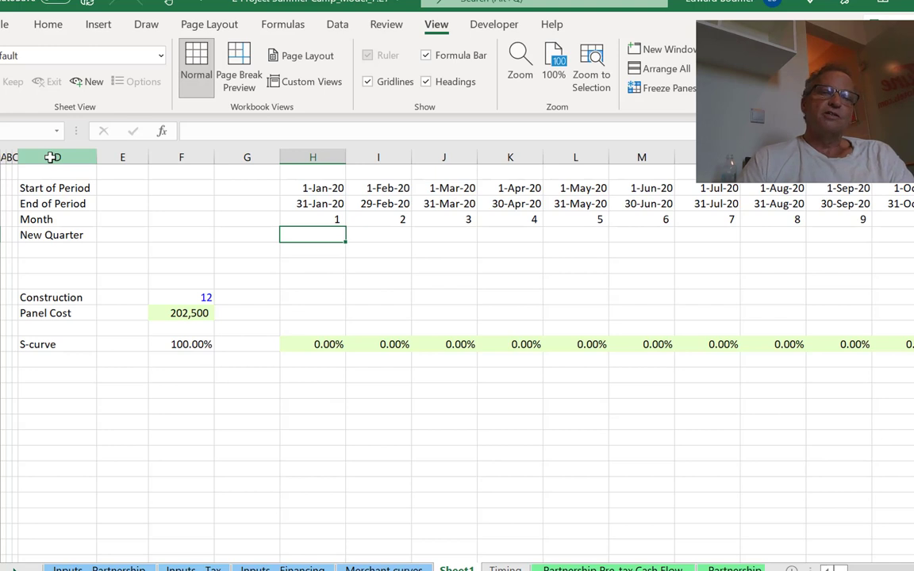
{"action": "key", "text": "Left"}
{"action": "key", "text": "Left"}
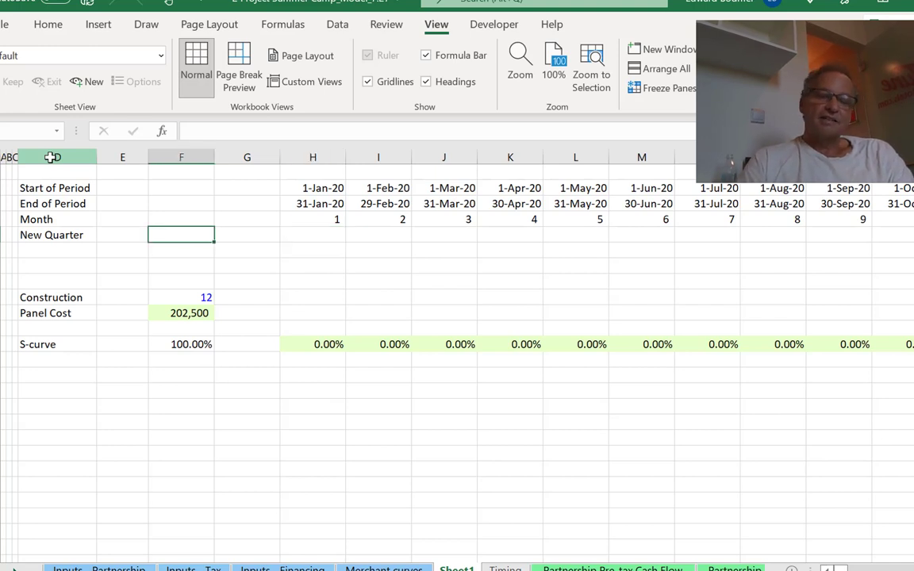
{"action": "type", "text": "3"}
{"action": "key", "text": "Return"}
Enter the formula =MOD(H4,$F$5) in H5 to divide the month number by the months per quarter
{"action": "key", "text": "Up"}
{"action": "key", "text": "Right"}
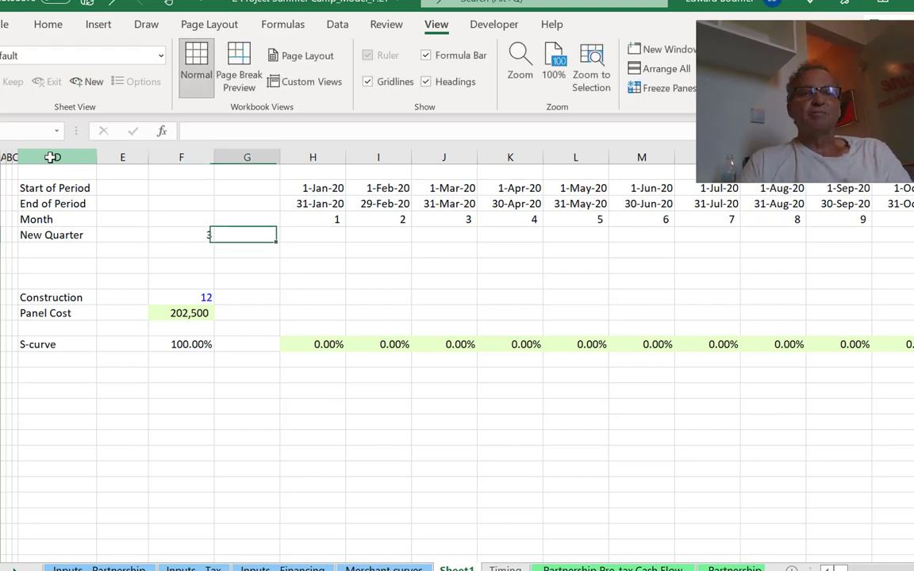
{"action": "key", "text": "Right"}
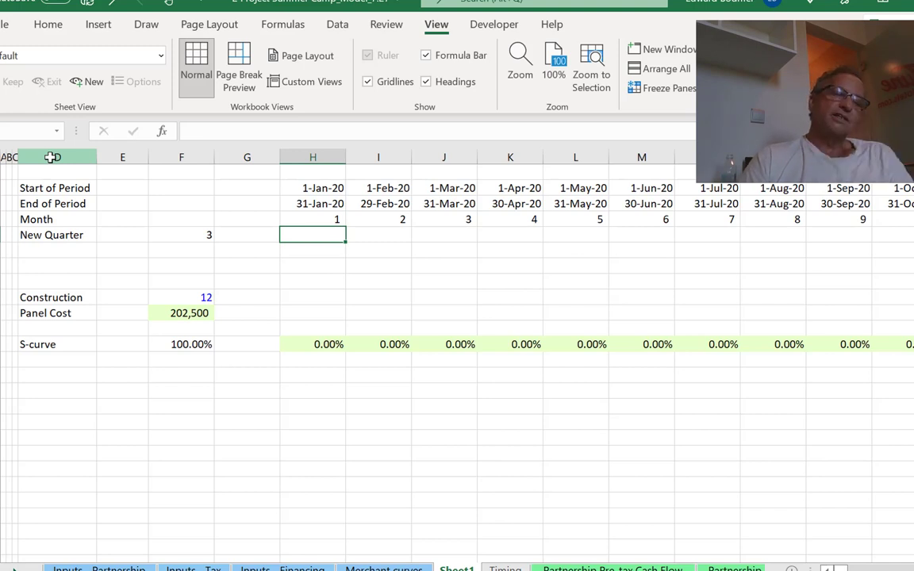
{"action": "type", "text": "=mon"}
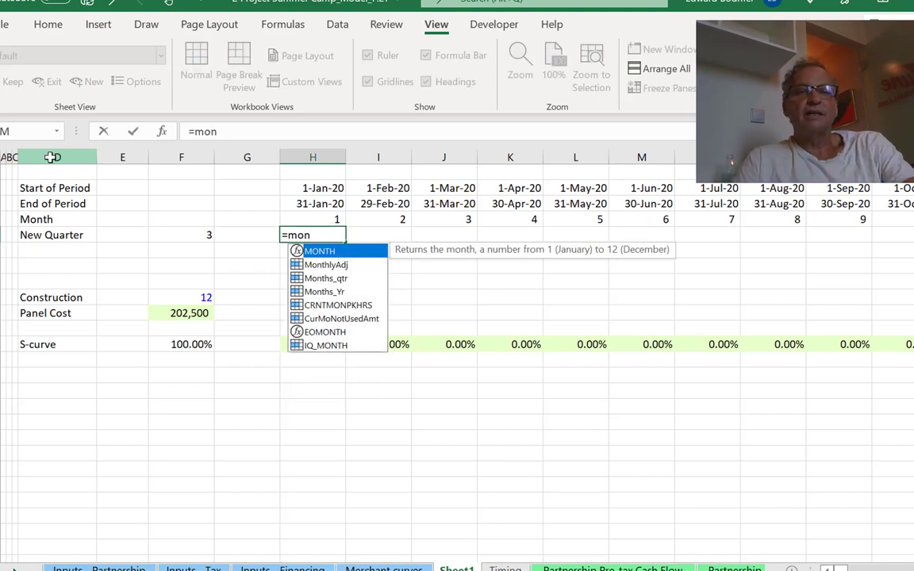
{"action": "key", "text": "BackSpace"}
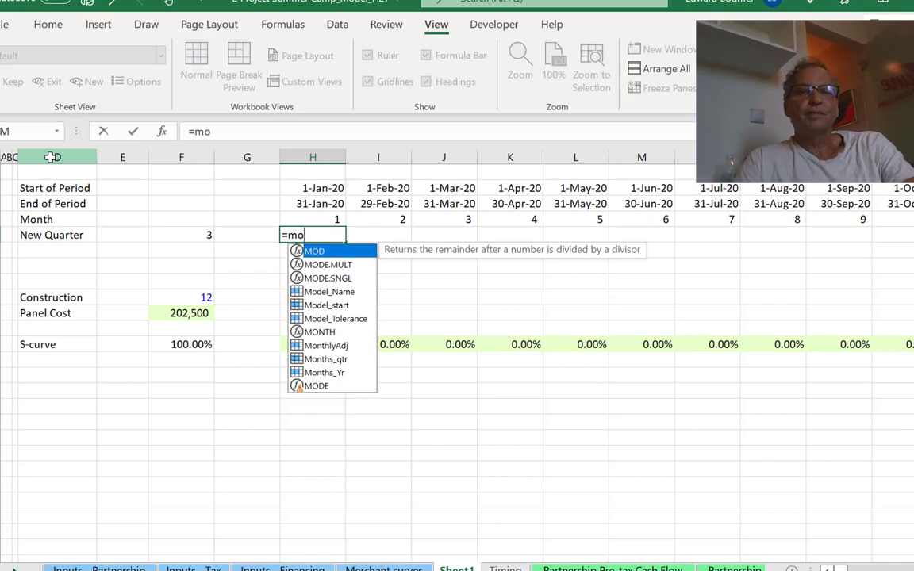
{"action": "key", "text": "Tab"}
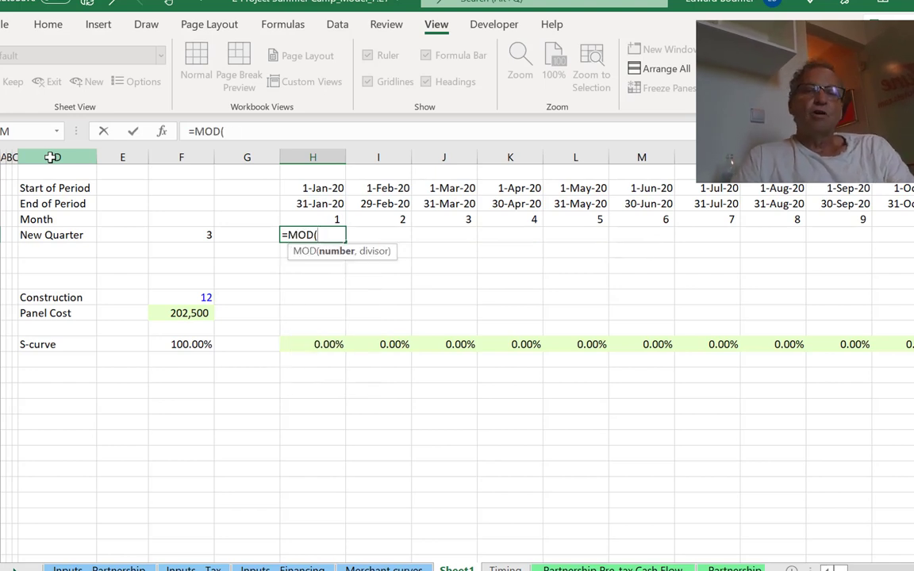
{"action": "key", "text": "Up"}
{"action": "type", "text": ","}
{"action": "key", "text": "Left"}
{"action": "key", "text": "Left"}
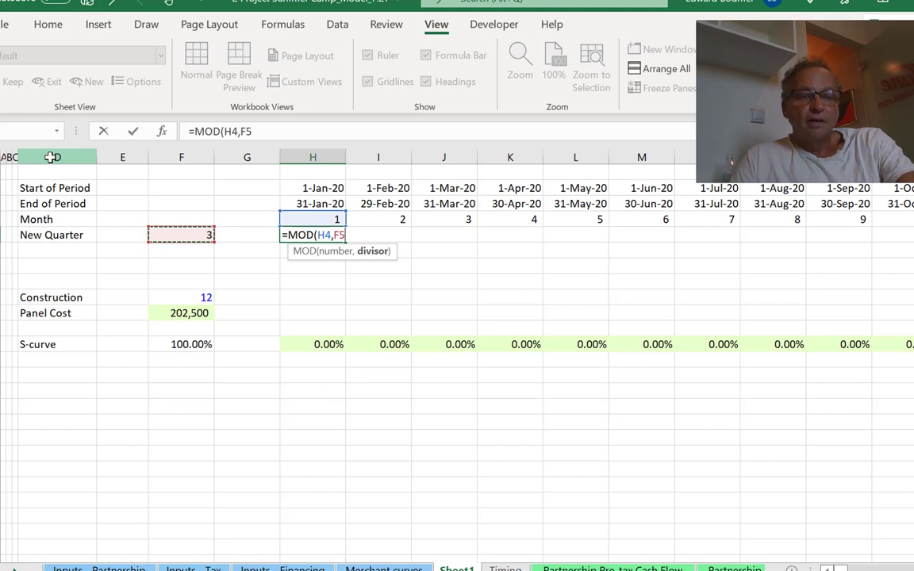
{"action": "key", "text": "F4"}
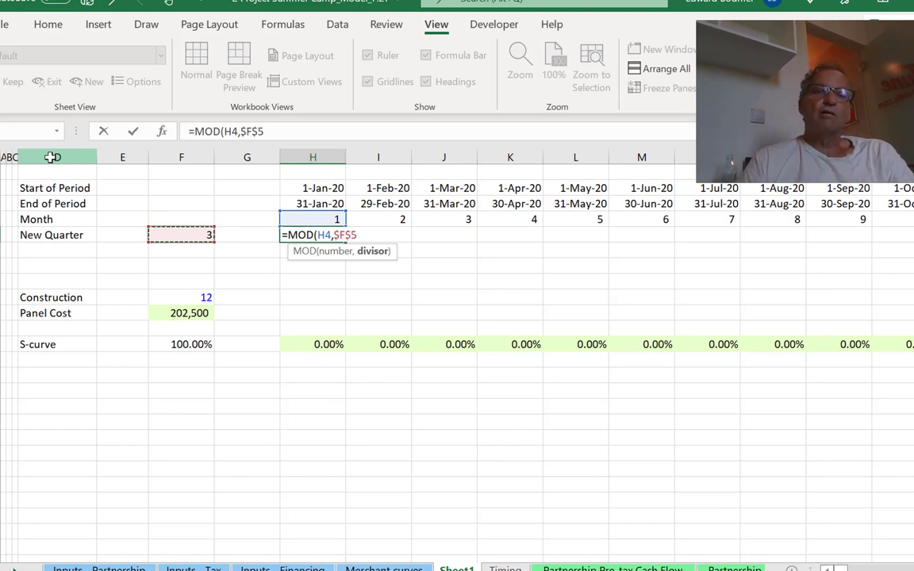
{"action": "key", "text": "Return"}
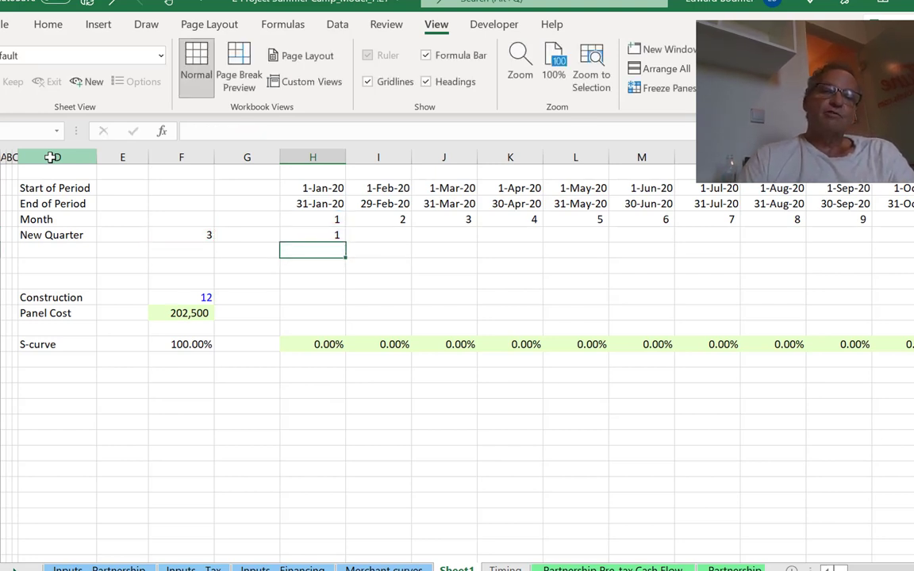
Fill the MOD formula from H5 across the timeline in the New Quarter row
{"action": "key", "text": "Up"}
{"action": "key", "text": "ctrl+shift+Right"}
{"action": "key", "text": "ctrl+r"}
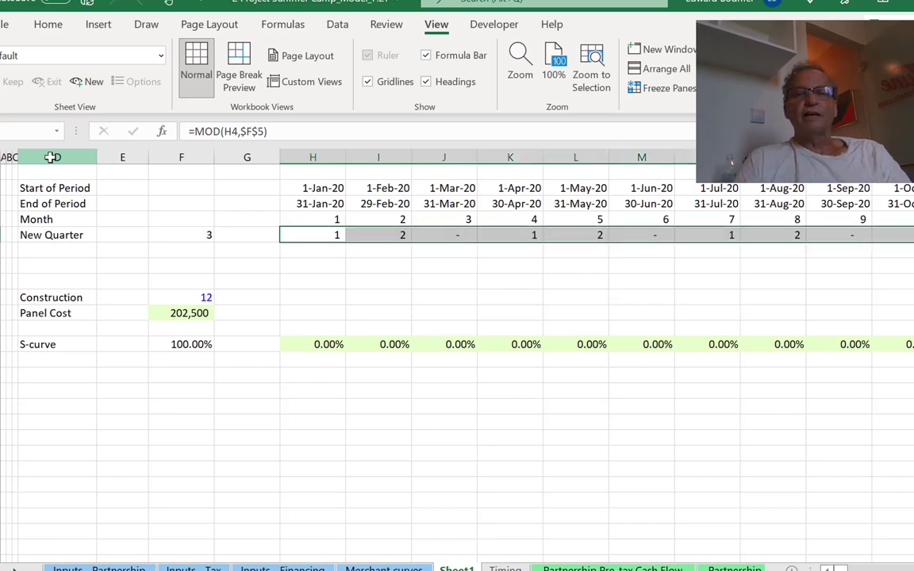
Review the New Quarter remainders along the timeline into the second year, then return to the row labels
{"action": "key", "text": "Right"}
{"action": "key", "text": "Right"}
{"action": "key", "text": "Right"}
{"action": "key", "text": "Right"}
{"action": "key", "text": "Right"}
{"action": "key", "text": "Right"}
{"action": "key", "text": "Right"}
{"action": "key", "text": "Right"}
{"action": "key", "text": "Right"}
{"action": "key", "text": "Right"}
{"action": "key", "text": "Right"}
{"action": "key", "text": "Right"}
{"action": "key", "text": "Right"}
{"action": "key", "text": "Right"}
{"action": "key", "text": "Right"}
{"action": "key", "text": "Right"}
{"action": "key", "text": "Right"}
{"action": "key", "text": "Right"}
{"action": "key", "text": "Right"}
{"action": "key", "text": "Right"}
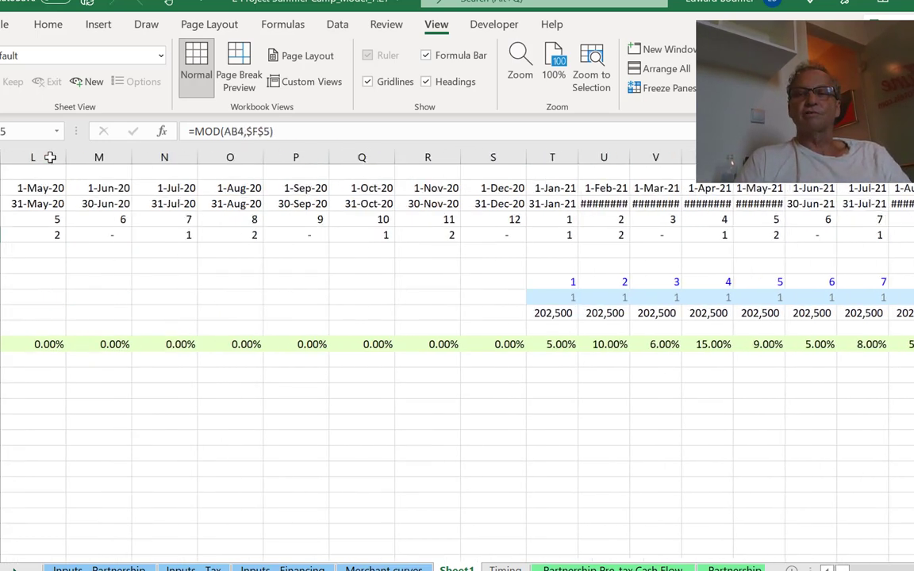
{"action": "key", "text": "Left"}
{"action": "key", "text": "Left"}
{"action": "key", "text": "Left"}
{"action": "key", "text": "Left"}
{"action": "key", "text": "Left"}
{"action": "key", "text": "Left"}
{"action": "key", "text": "Left"}
{"action": "key", "text": "Left"}
{"action": "key", "text": "Left"}
{"action": "key", "text": "Left"}
{"action": "key", "text": "Left"}
{"action": "key", "text": "Left"}
{"action": "key", "text": "Left"}
{"action": "key", "text": "Left"}
{"action": "key", "text": "Left"}
{"action": "key", "text": "Left"}
{"action": "key", "text": "Left"}
{"action": "key", "text": "Left"}
{"action": "key", "text": "Left"}
{"action": "key", "text": "Left"}
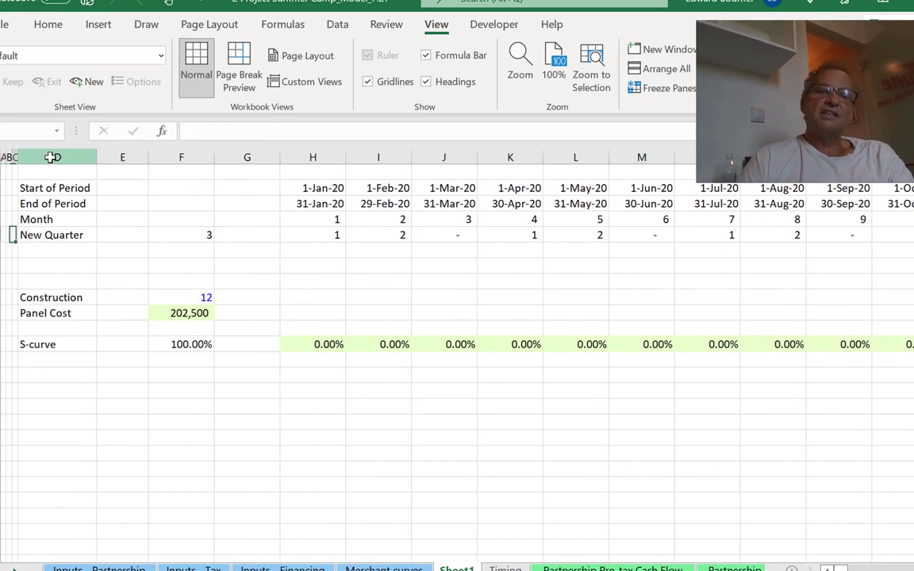
Extend the formula in H5 to =MOD(H4,$F$5)=0 and fill it across the New Quarter row
{"action": "key", "text": "Right"}
{"action": "key", "text": "Right"}
{"action": "key", "text": "Right"}
{"action": "key", "text": "Right"}
{"action": "key", "text": "F2"}
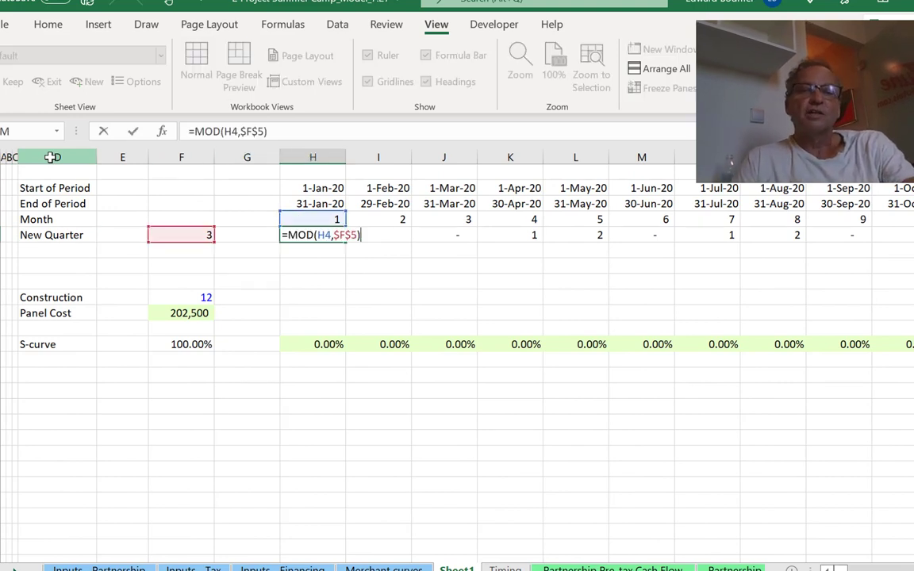
{"action": "type", "text": "=0"}
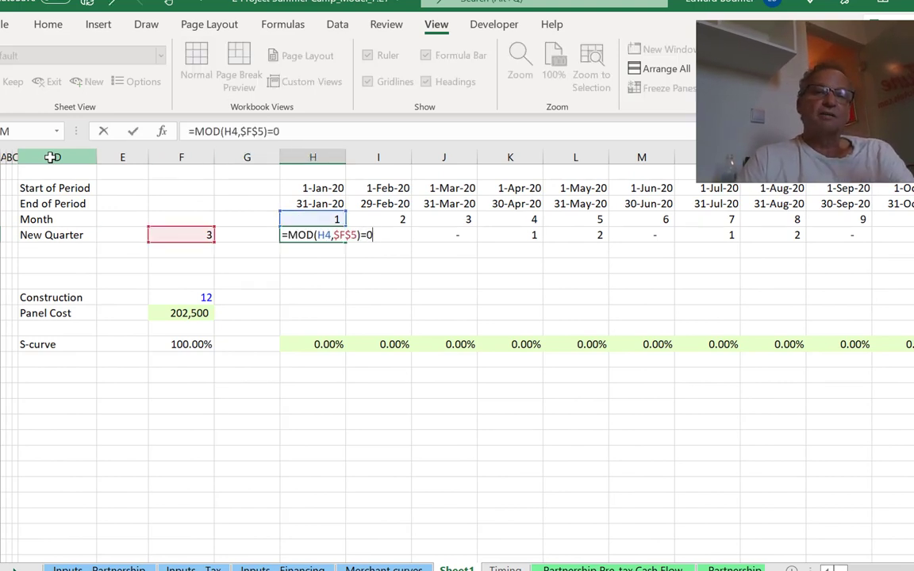
{"action": "key", "text": "ctrl+Return"}
{"action": "key", "text": "ctrl+shift+Right"}
{"action": "key", "text": "ctrl+r"}
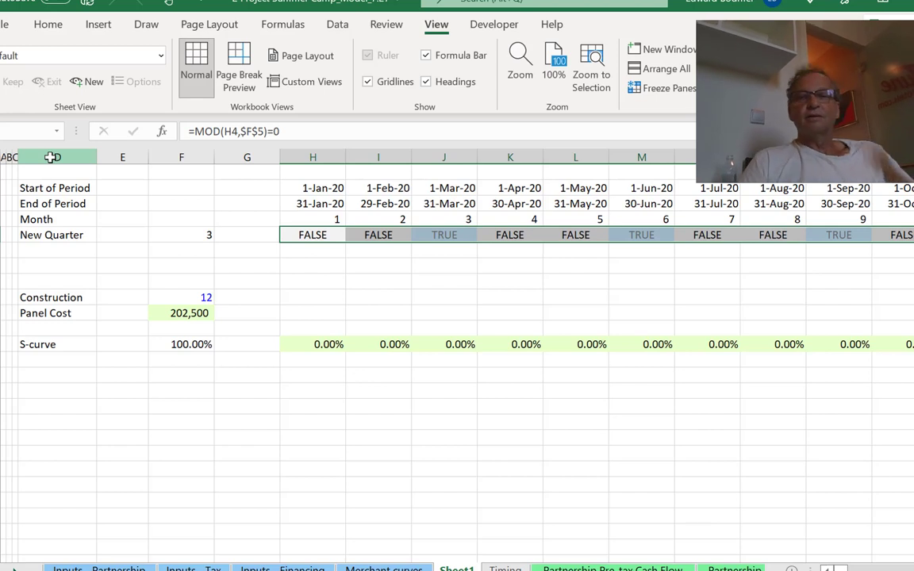
{"action": "key", "text": "Left"}
{"action": "key", "text": "Right"}
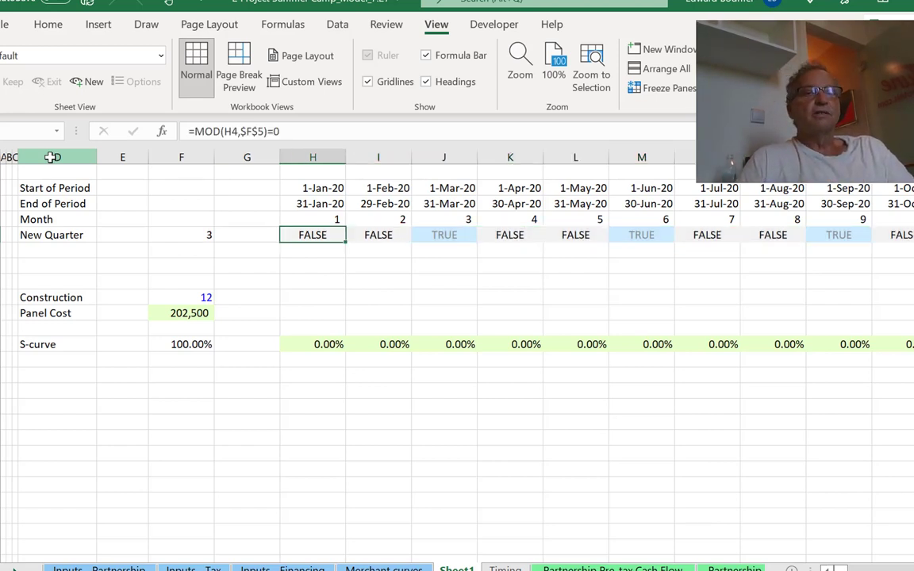
Label D6 "Quarter Counter" and widen column D to fit the text
{"action": "key", "text": "Down"}
{"action": "key", "text": "Left"}
{"action": "key", "text": "Left"}
{"action": "key", "text": "Left"}
{"action": "key", "text": "Left"}
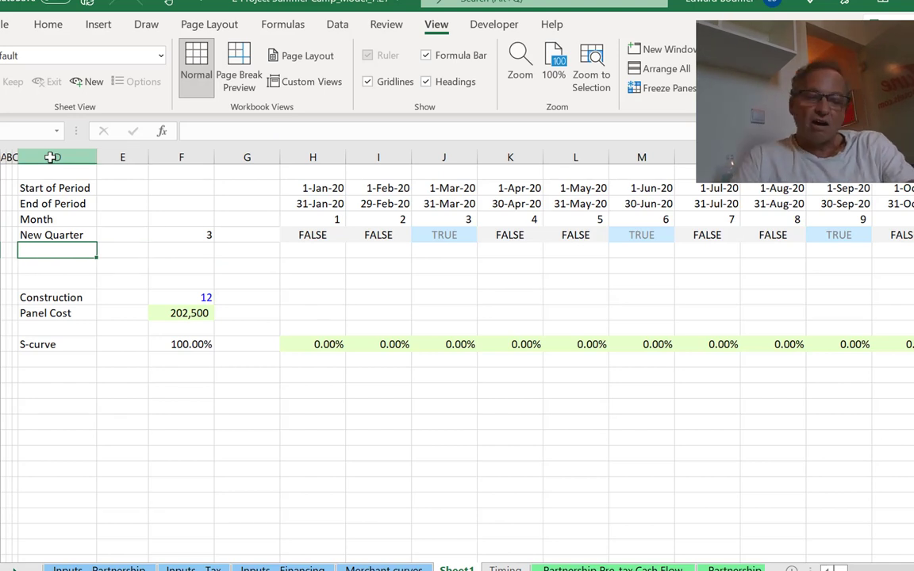
{"action": "type", "text": "Q"}
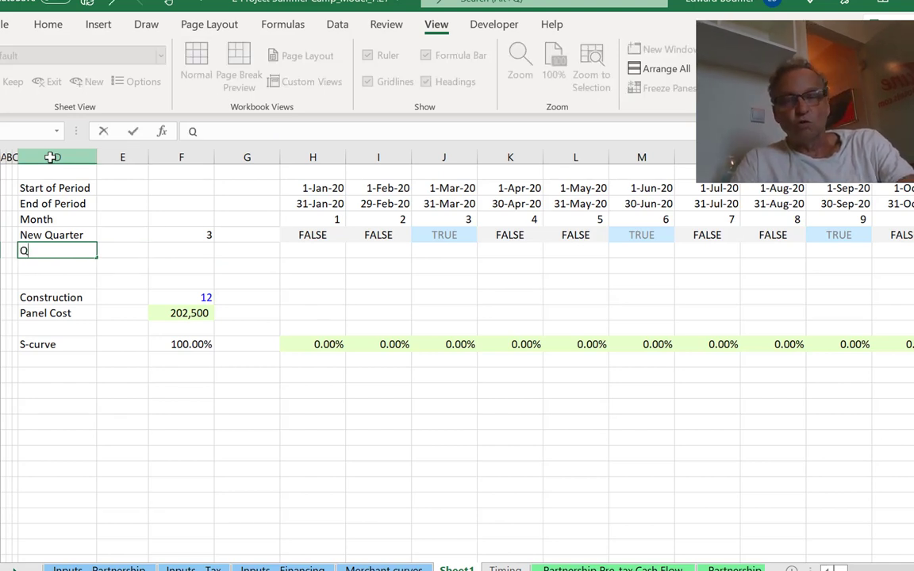
{"action": "type", "text": "uarter"}
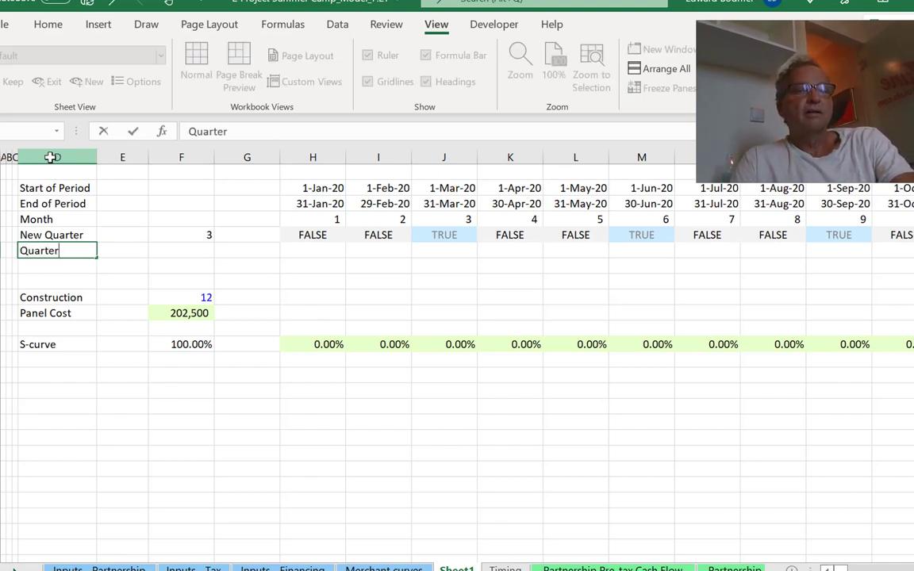
{"action": "type", "text": " Counter"}
{"action": "key", "text": "Return"}
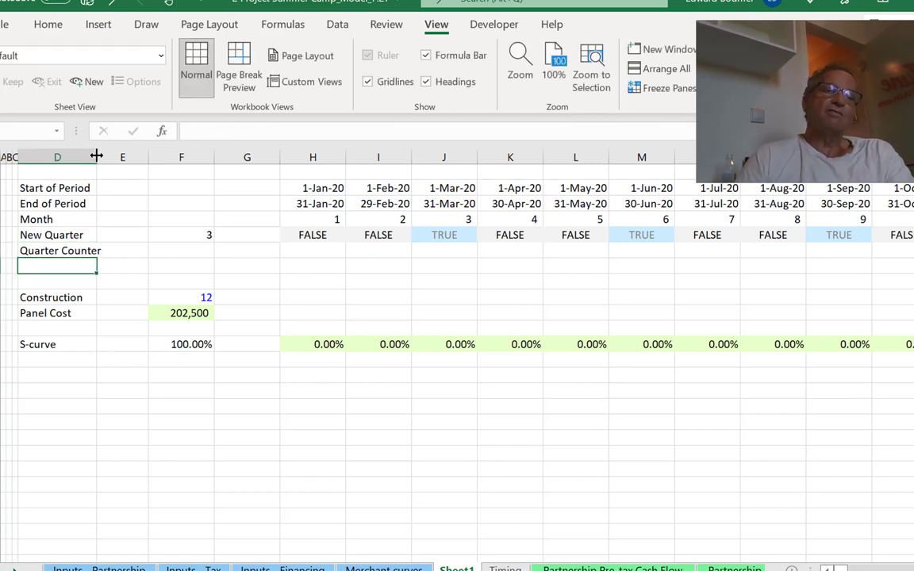
{"action": "left_click_drag", "start_coordinate": [96, 157], "coordinate": [124, 161]}
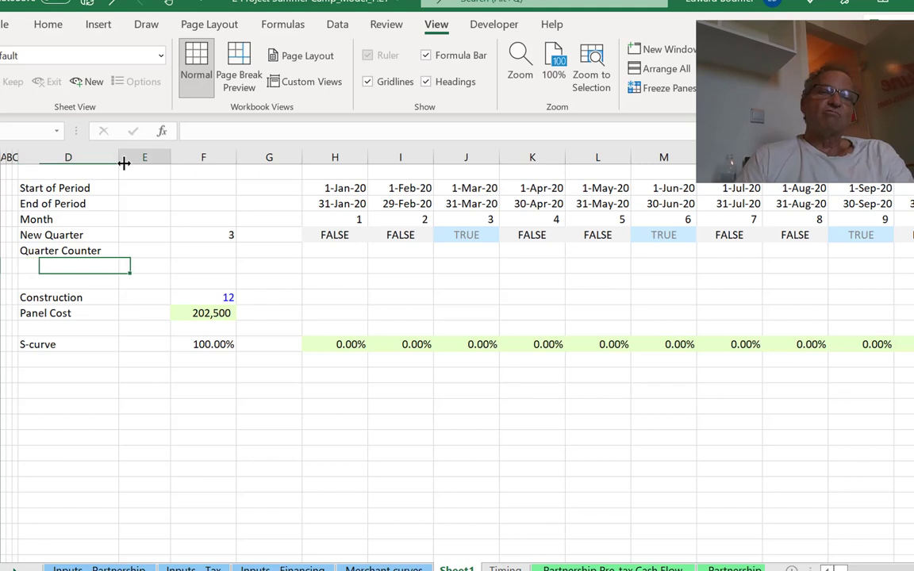
Enter =G6+H5 in H6 to count quarters cumulatively and fill it across the timeline
{"action": "key", "text": "Up"}
{"action": "key", "text": "Right"}
{"action": "key", "text": "Right"}
{"action": "key", "text": "Right"}
{"action": "key", "text": "Right"}
{"action": "type", "text": "="}
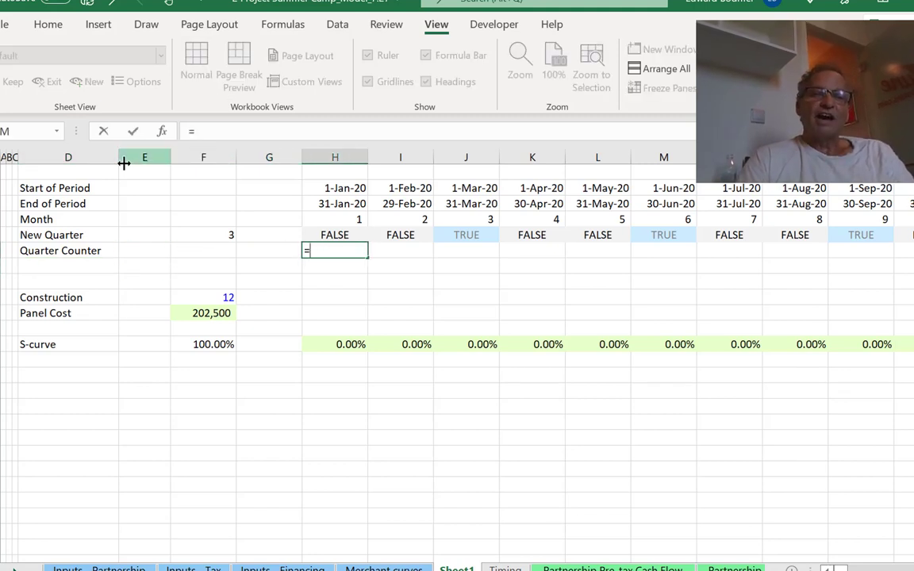
{"action": "key", "text": "Left"}
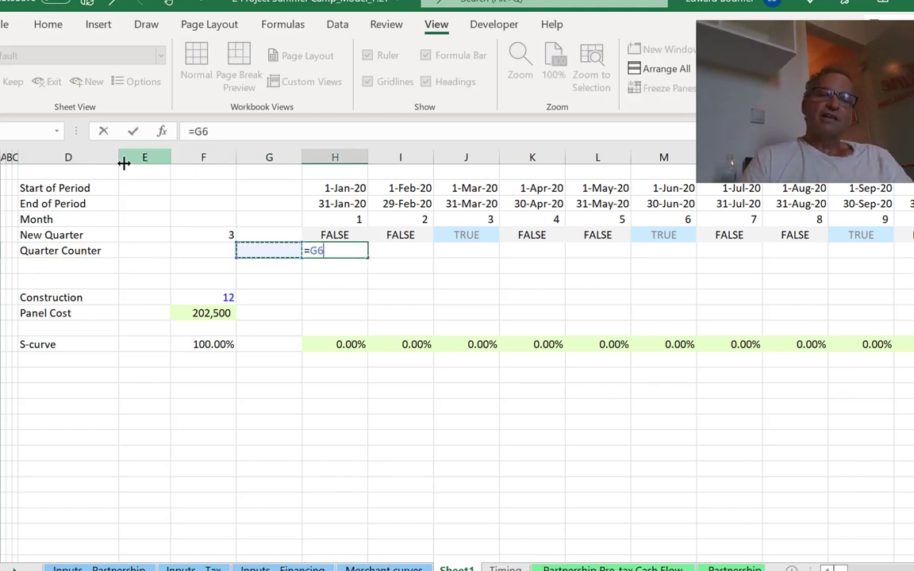
{"action": "type", "text": "+"}
{"action": "key", "text": "Up"}
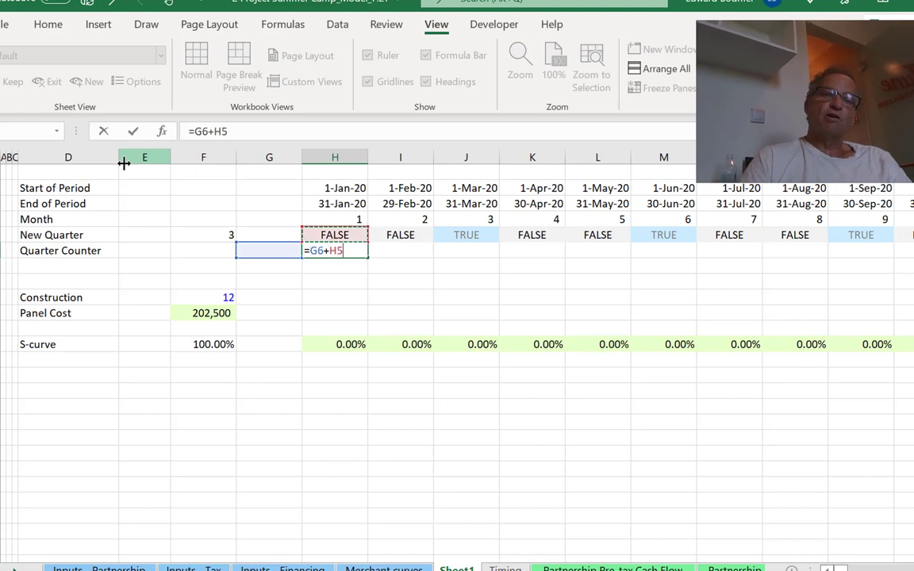
{"action": "key", "text": "ctrl+Return"}
{"action": "key", "text": "ctrl+shift+Right"}
{"action": "key", "text": "ctrl+r"}
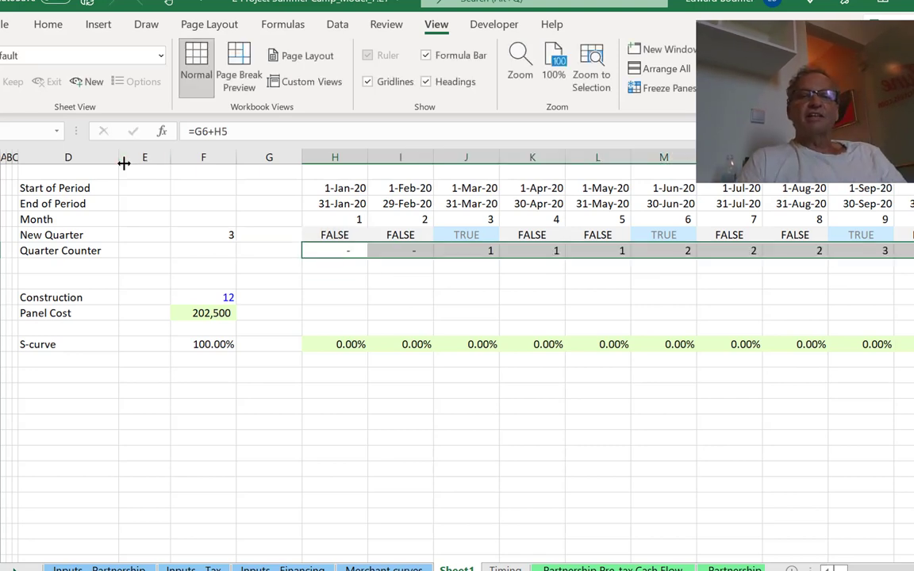
Check the first few Quarter Counter cells against the New Quarter flags from January to March
{"action": "key", "text": "ctrl+shift+Left"}
{"action": "key", "text": "Right"}
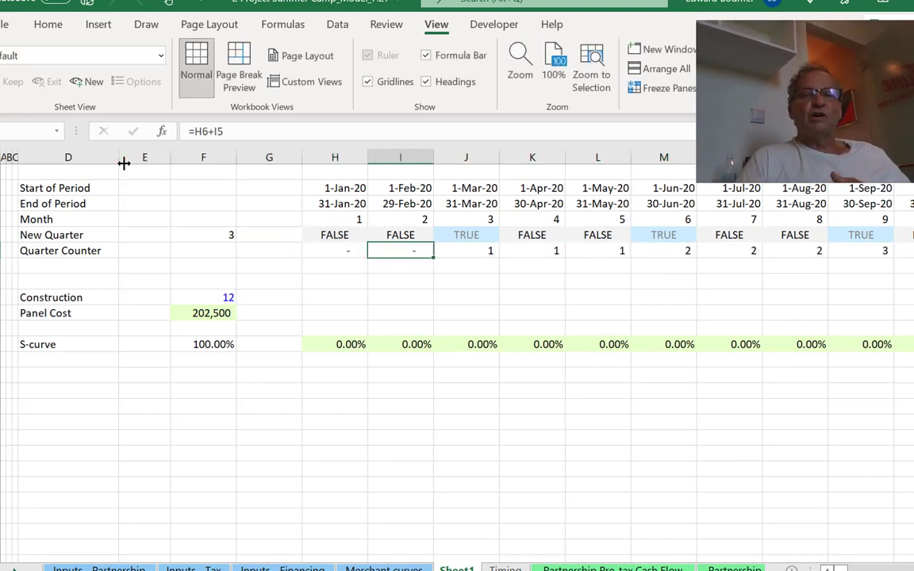
{"action": "key", "text": "Up"}
{"action": "key", "text": "Right"}
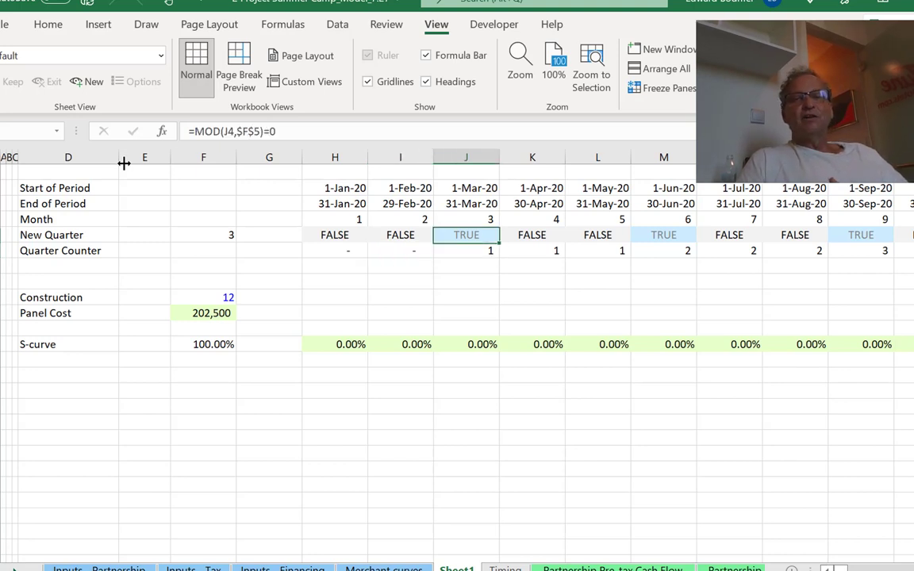
{"action": "key", "text": "Down"}
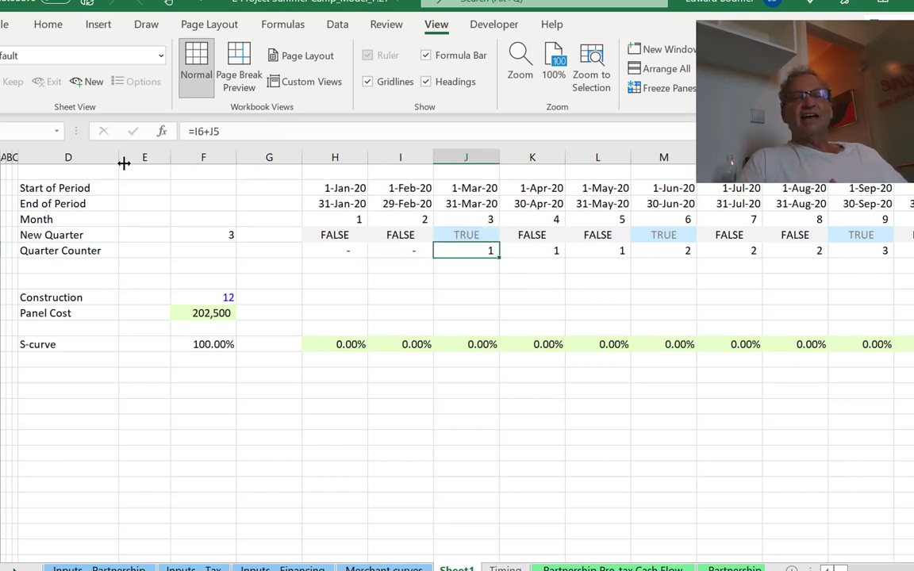
{"action": "key", "text": "Left"}
{"action": "key", "text": "Left"}
{"action": "key", "text": "Right"}
{"action": "key", "text": "Right"}
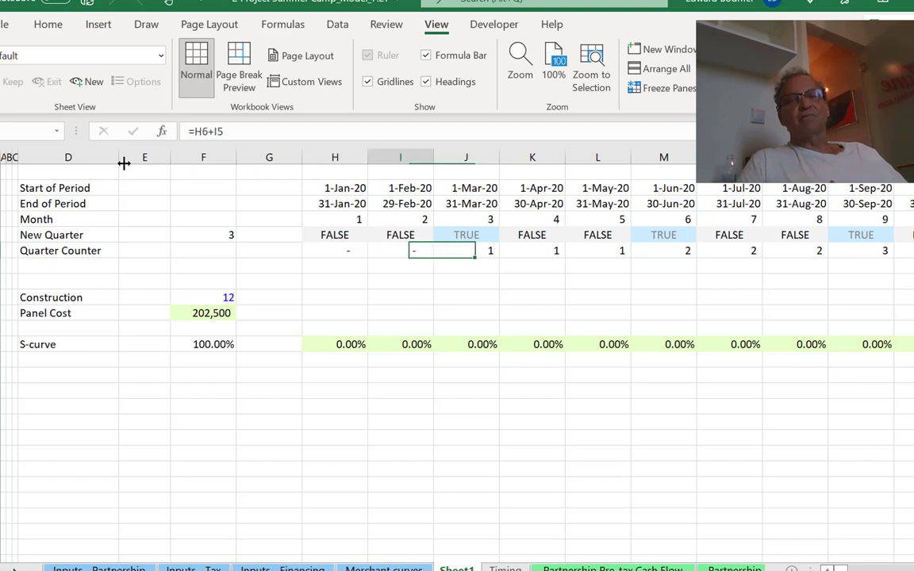
Replace the Quarter Counter formula in H6 with =G6+G5 and fill it across the timeline
{"action": "key", "text": "Left"}
{"action": "key", "text": "Left"}
{"action": "type", "text": "="}
{"action": "key", "text": "Left"}
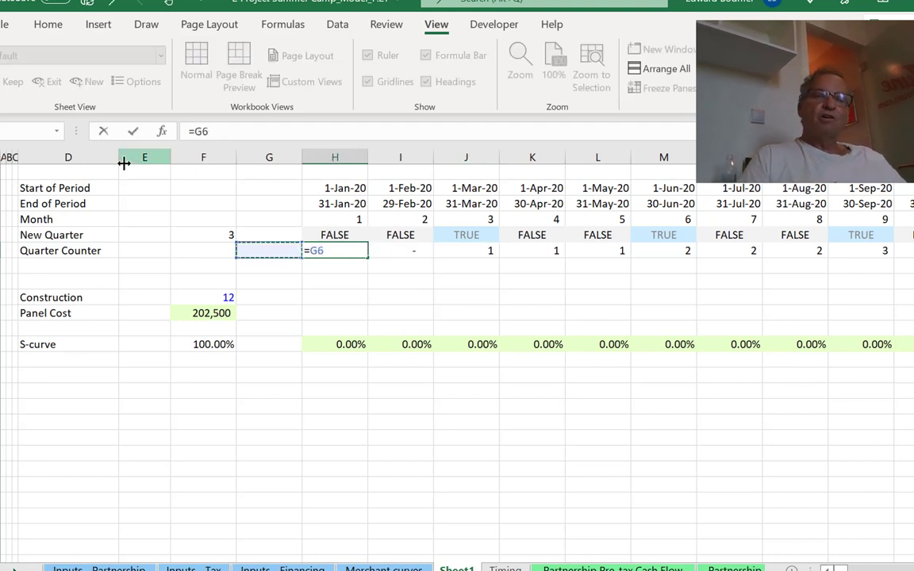
{"action": "type", "text": "+"}
{"action": "key", "text": "Up"}
{"action": "key", "text": "Left"}
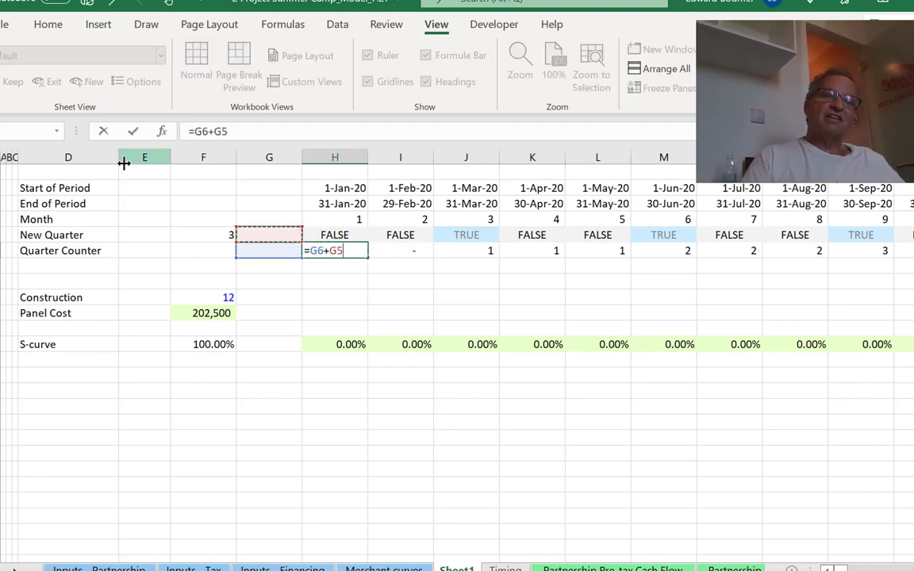
{"action": "key", "text": "Return"}
{"action": "key", "text": "Up"}
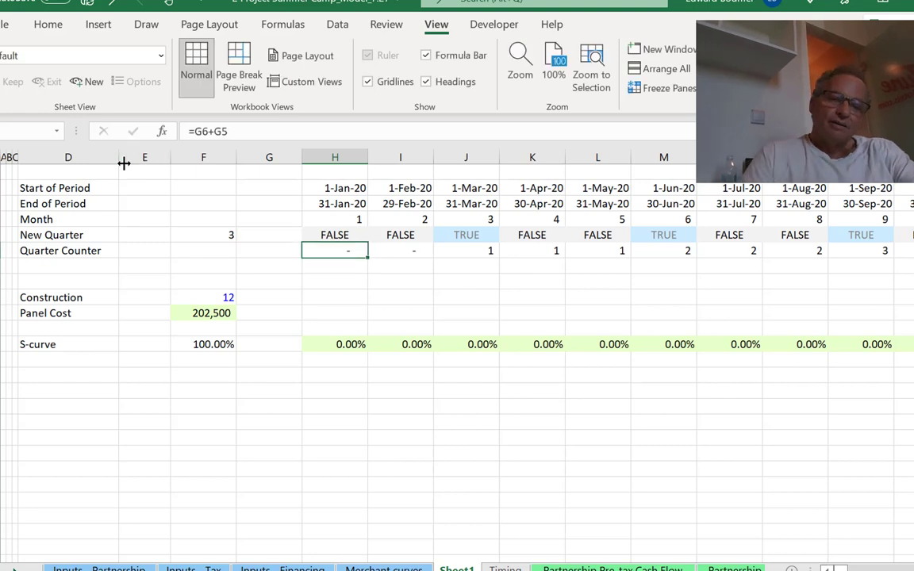
{"action": "key", "text": "ctrl+shift+Right"}
{"action": "key", "text": "ctrl+r"}
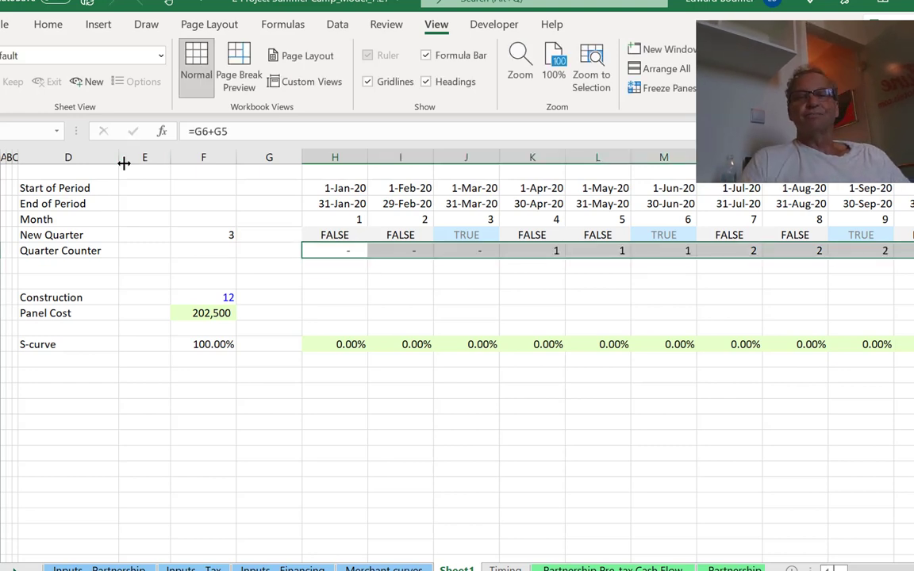
Label D14 "S-Curve Quarter", two rows below the S-curve row
{"action": "key", "text": "Down"}
{"action": "key", "text": "Down"}
{"action": "key", "text": "Down"}
{"action": "key", "text": "Down"}
{"action": "key", "text": "Down"}
{"action": "key", "text": "Down"}
{"action": "key", "text": "Down"}
{"action": "key", "text": "Down"}
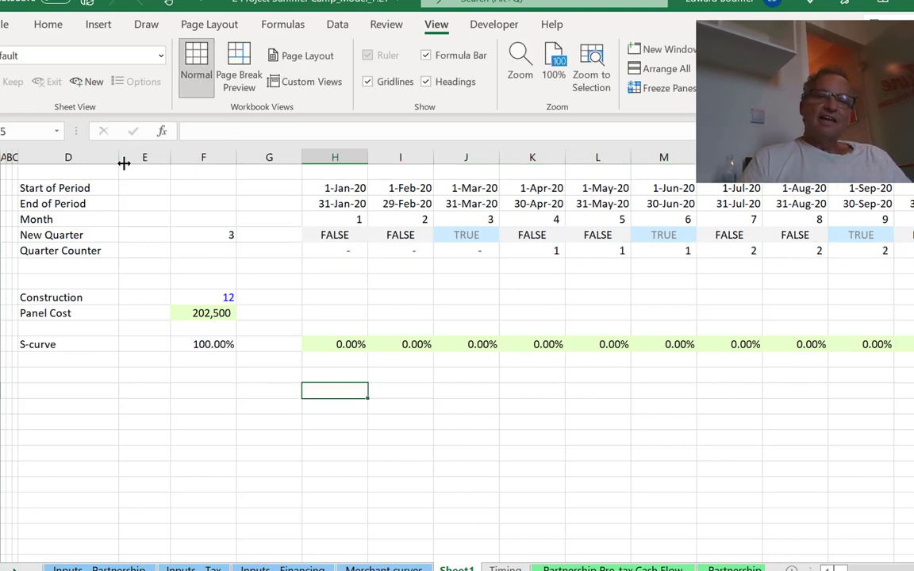
{"action": "key", "text": "Left"}
{"action": "key", "text": "Left"}
{"action": "key", "text": "Left"}
{"action": "key", "text": "Left"}
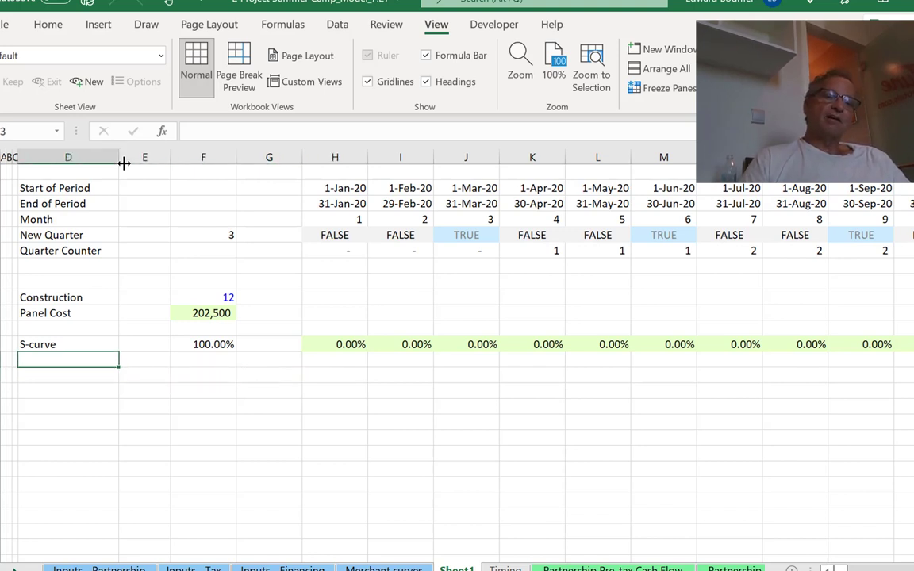
{"action": "type", "text": "S-C"}
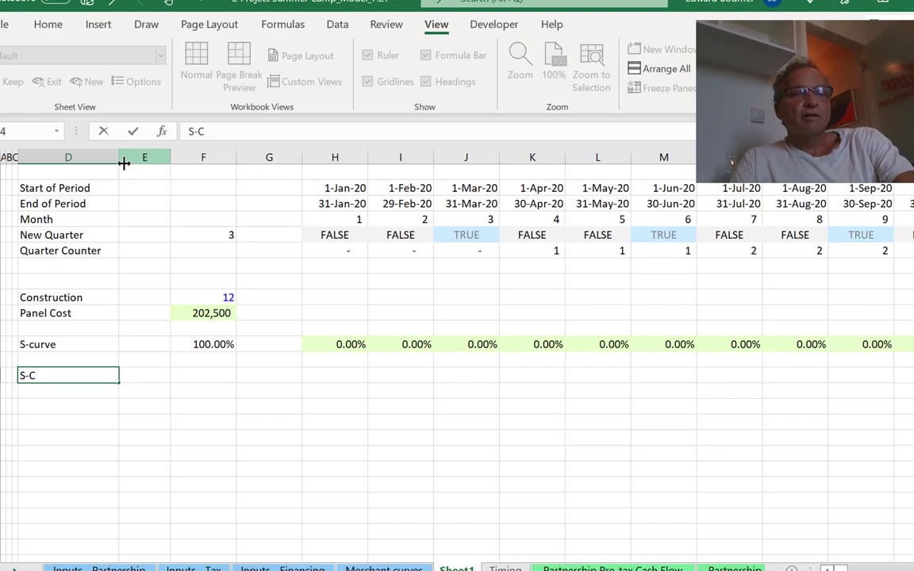
{"action": "type", "text": "urve"}
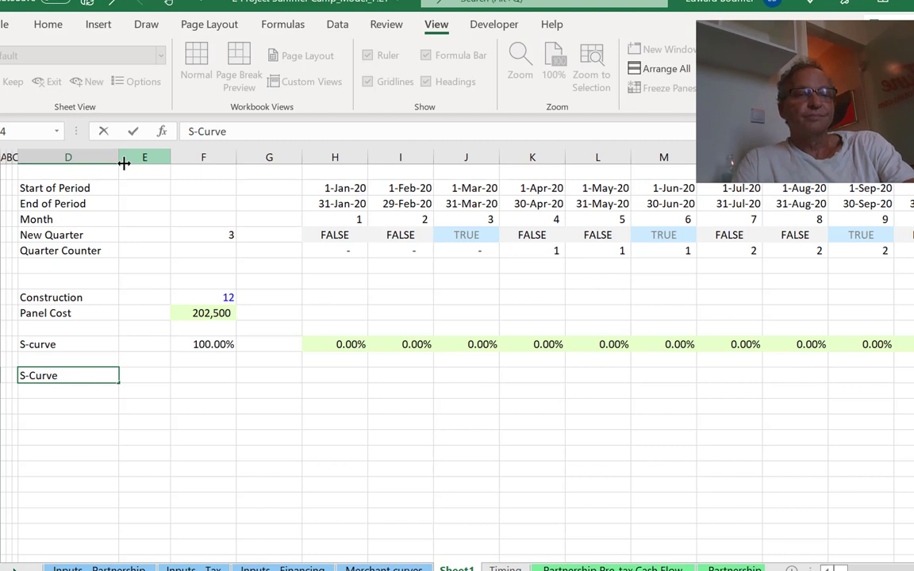
{"action": "type", "text": " Quart"}
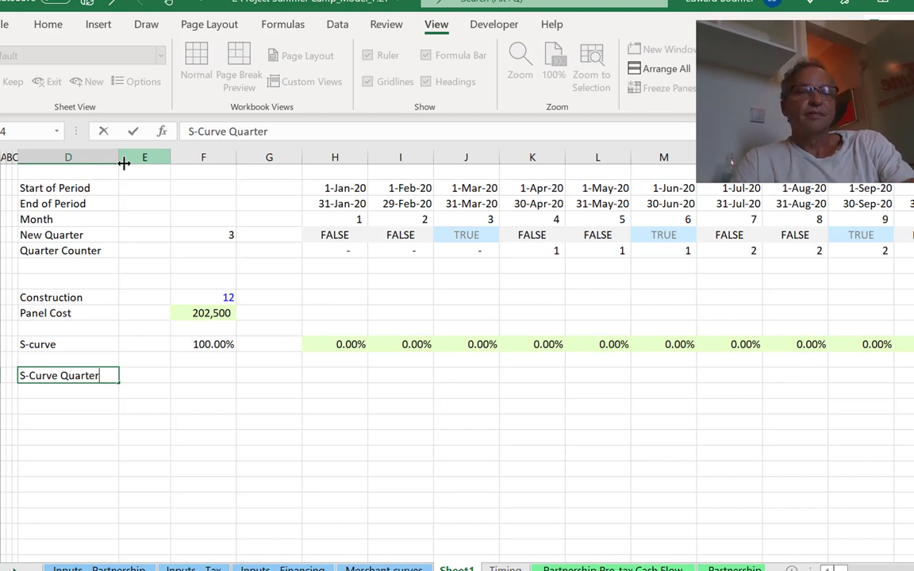
{"action": "type", "text": "er"}
{"action": "key", "text": "Return"}
Enter =SUMIF(6:6,H6,12:12) in H14 to sum the S-curve by quarter and fill it across the timeline
{"action": "key", "text": "Up"}
{"action": "key", "text": "Right"}
{"action": "key", "text": "Right"}
{"action": "key", "text": "Right"}
{"action": "key", "text": "Right"}
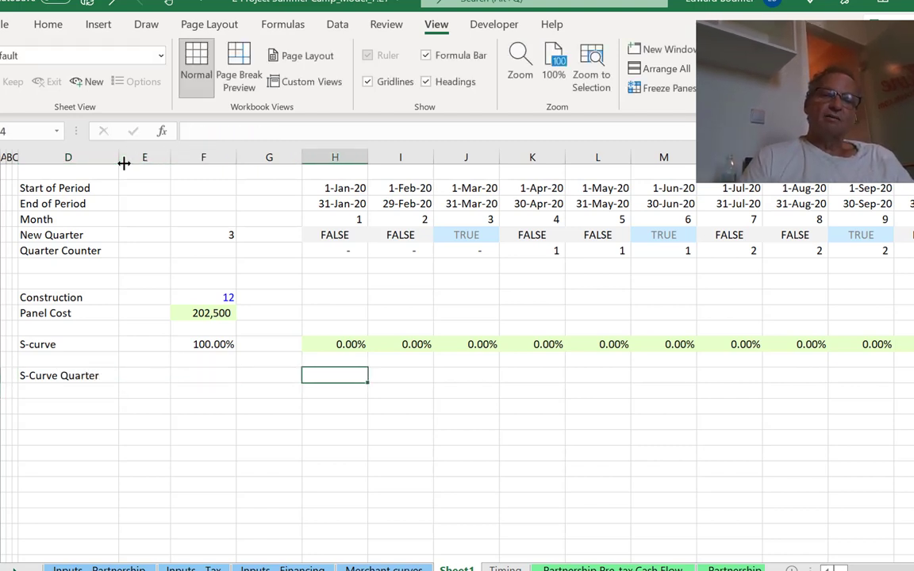
{"action": "type", "text": "=sumi"}
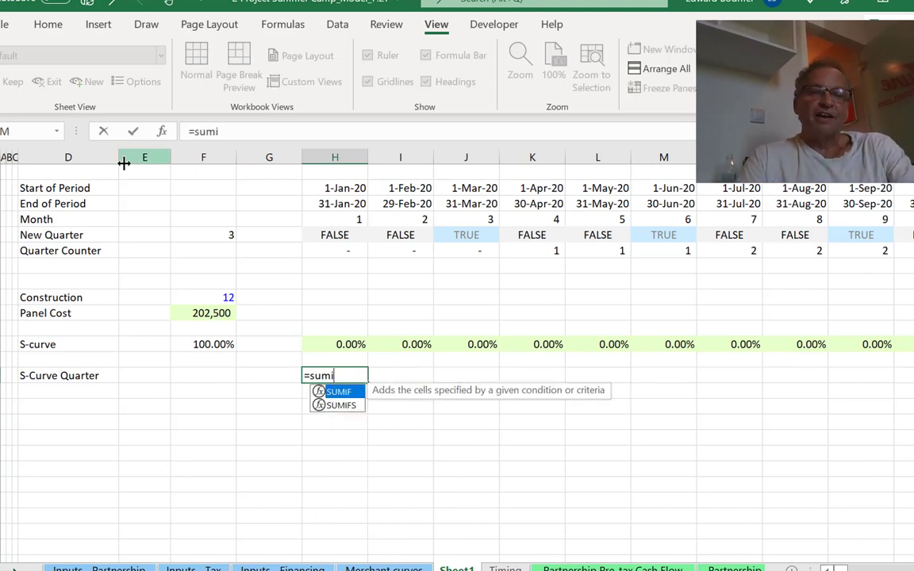
{"action": "key", "text": "Tab"}
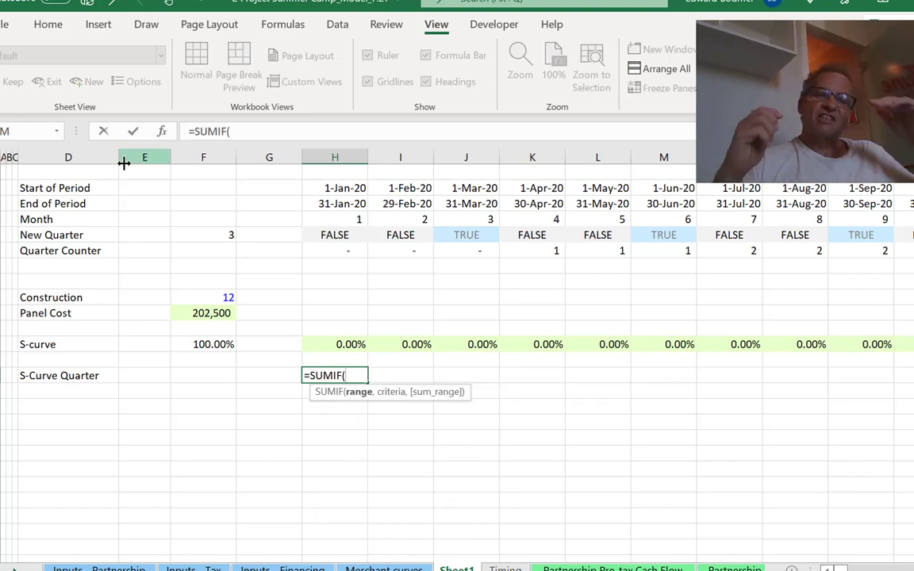
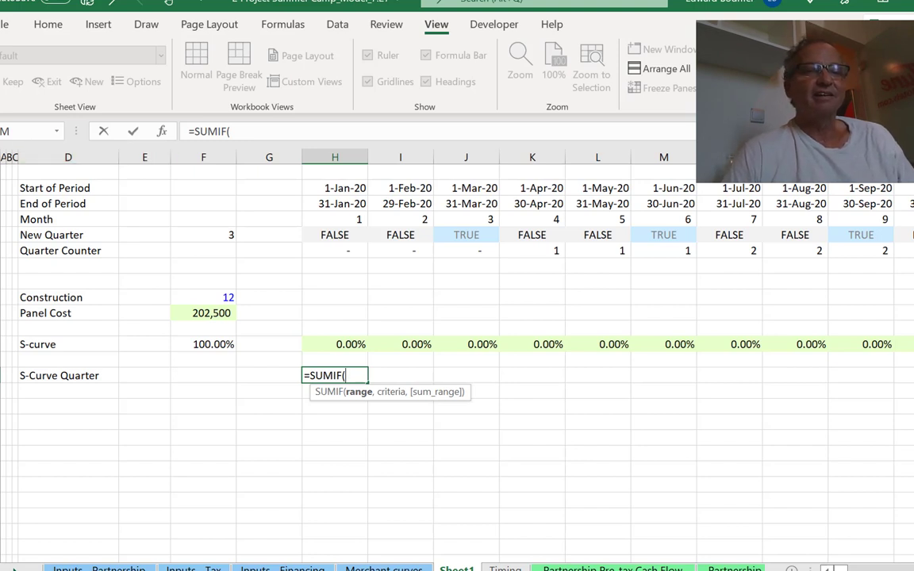
{"action": "left_click", "coordinate": [2, 250]}
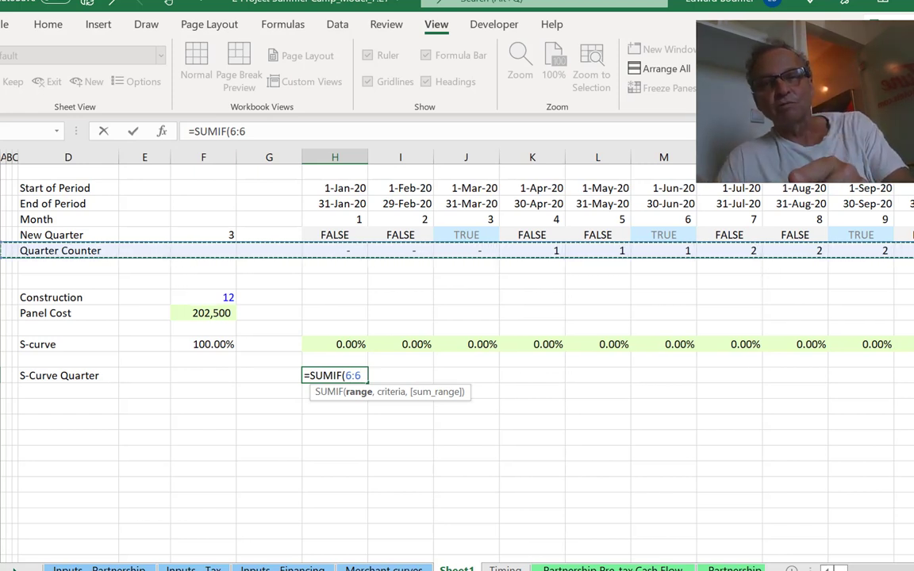
{"action": "type", "text": ","}
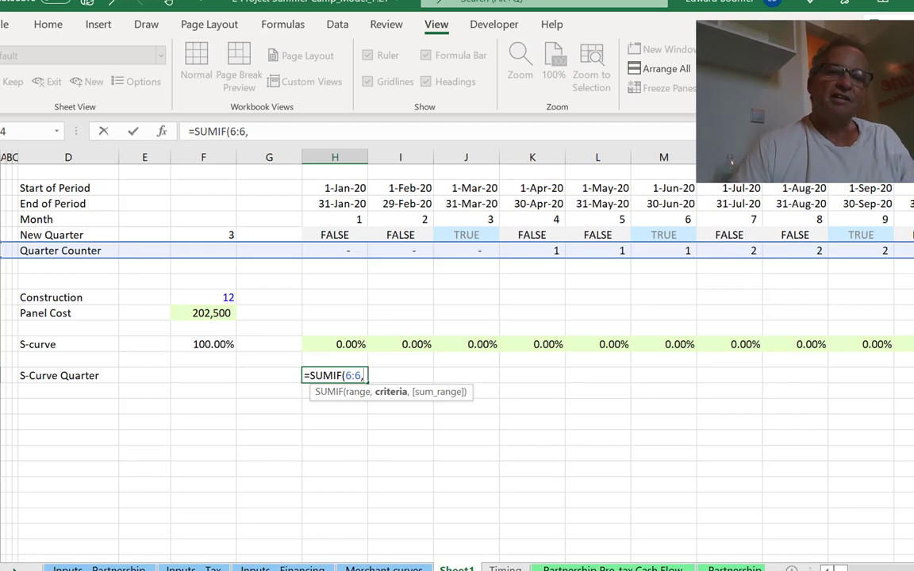
{"action": "key", "text": "Up"}
{"action": "key", "text": "Up"}
{"action": "key", "text": "Up"}
{"action": "key", "text": "Up"}
{"action": "key", "text": "Up"}
{"action": "key", "text": "Up"}
{"action": "key", "text": "Up"}
{"action": "key", "text": "Up"}
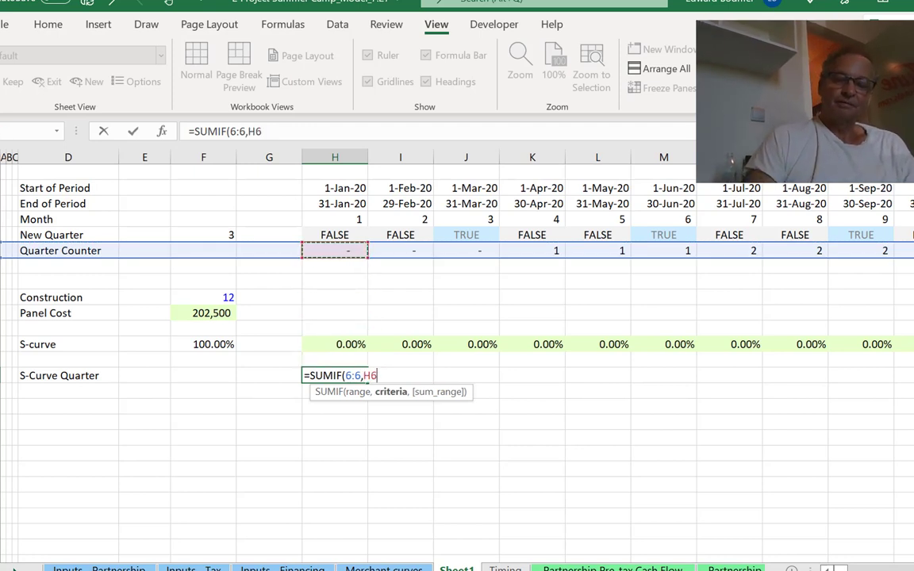
{"action": "type", "text": ","}
{"action": "key", "text": "Up"}
{"action": "key", "text": "Up"}
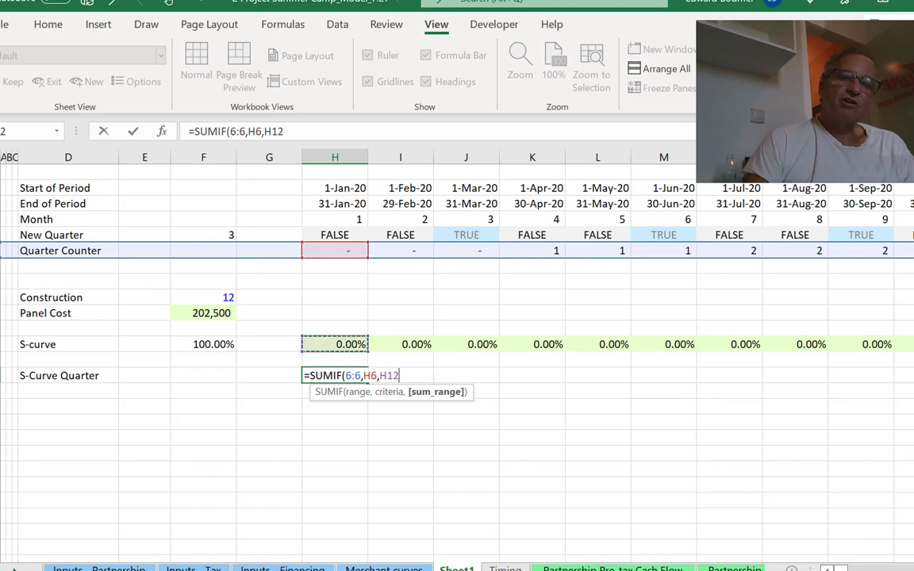
{"action": "key", "text": "shift+space"}
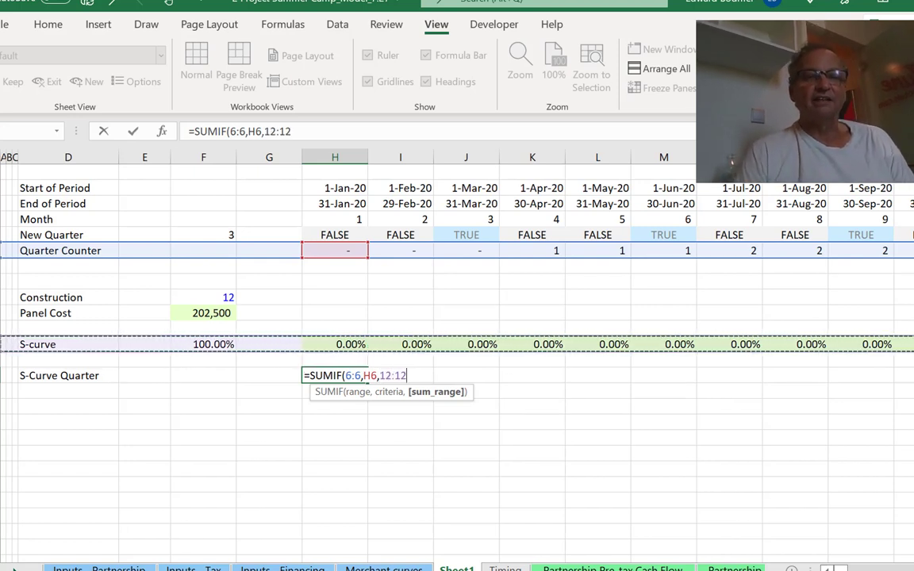
{"action": "key", "text": "ctrl+Return"}
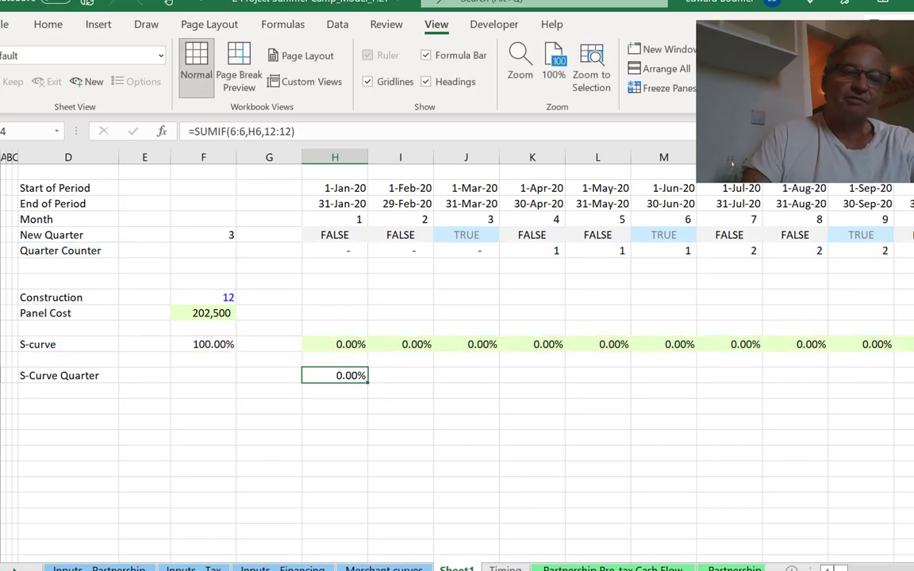
{"action": "key", "text": "ctrl+shift+Right"}
{"action": "key", "text": "ctrl+r"}
Check the S-Curve Quarter values against the monthly S-curve percentages, quarter by quarter through 2021
{"action": "key", "text": "Right"}
{"action": "key", "text": "Right"}
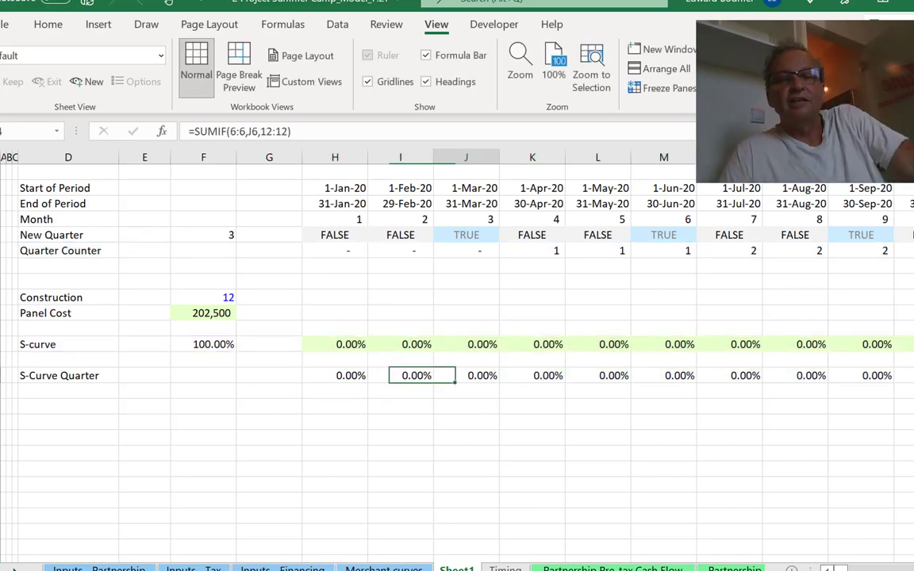
{"action": "key", "text": "Right"}
{"action": "key", "text": "Right"}
{"action": "key", "text": "Right"}
{"action": "key", "text": "Right"}
{"action": "key", "text": "Right"}
{"action": "key", "text": "Right"}
{"action": "key", "text": "Right"}
{"action": "key", "text": "Right"}
{"action": "key", "text": "Right"}
{"action": "key", "text": "Right"}
{"action": "key", "text": "Right"}
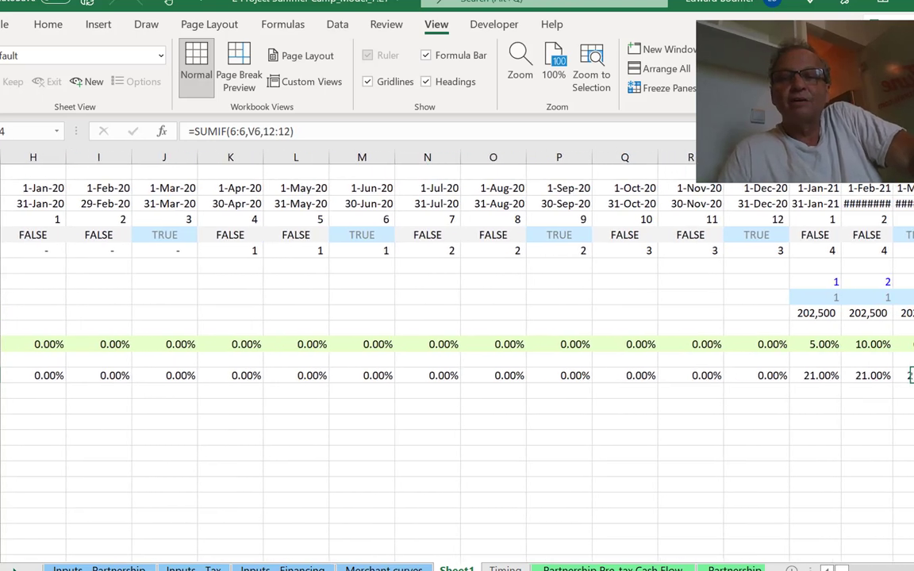
{"action": "key", "text": "Right"}
{"action": "key", "text": "Right"}
{"action": "key", "text": "Right"}
{"action": "key", "text": "Left"}
{"action": "key", "text": "Left"}
{"action": "key", "text": "Left"}
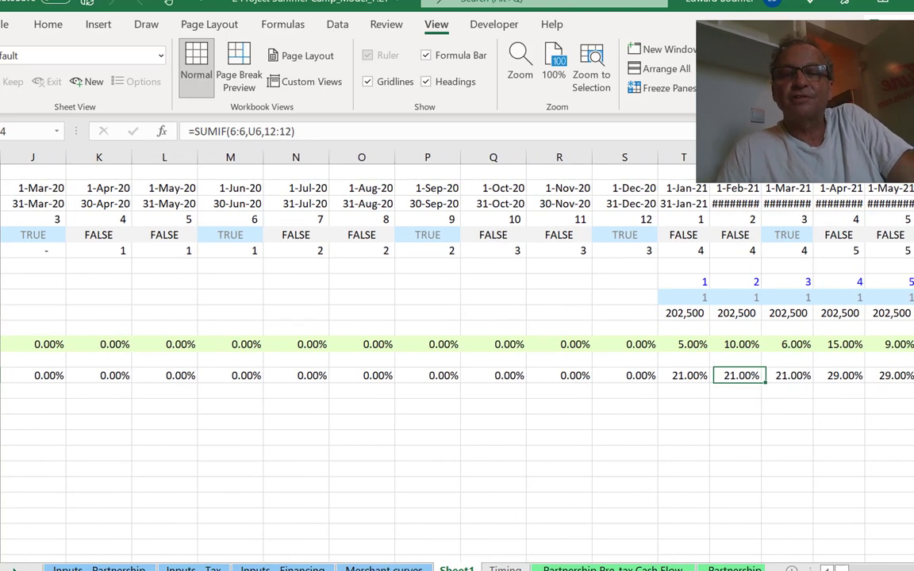
{"action": "key", "text": "Left"}
{"action": "key", "text": "shift+Right"}
{"action": "key", "text": "shift+Right"}
{"action": "key", "text": "Right"}
{"action": "key", "text": "Right"}
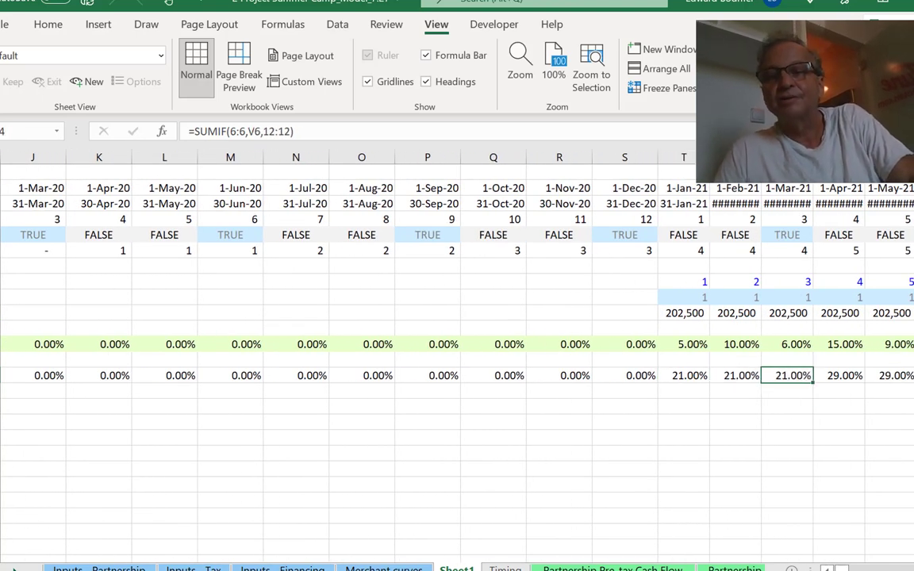
{"action": "key", "text": "Right"}
{"action": "key", "text": "shift+Right"}
{"action": "key", "text": "Right"}
{"action": "key", "text": "Right"}
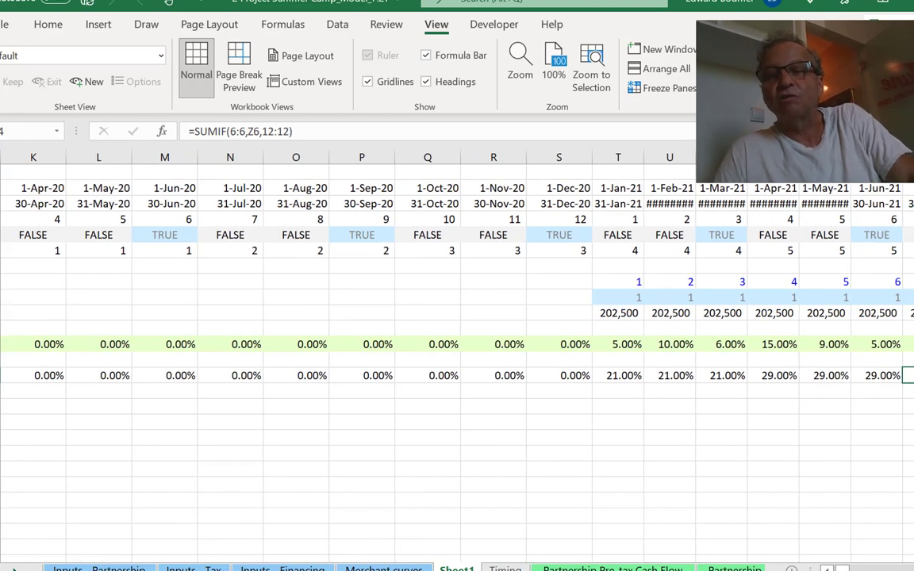
{"action": "key", "text": "Right"}
{"action": "key", "text": "shift+Right"}
{"action": "key", "text": "shift+Right"}
{"action": "key", "text": "Right"}
{"action": "key", "text": "Right"}
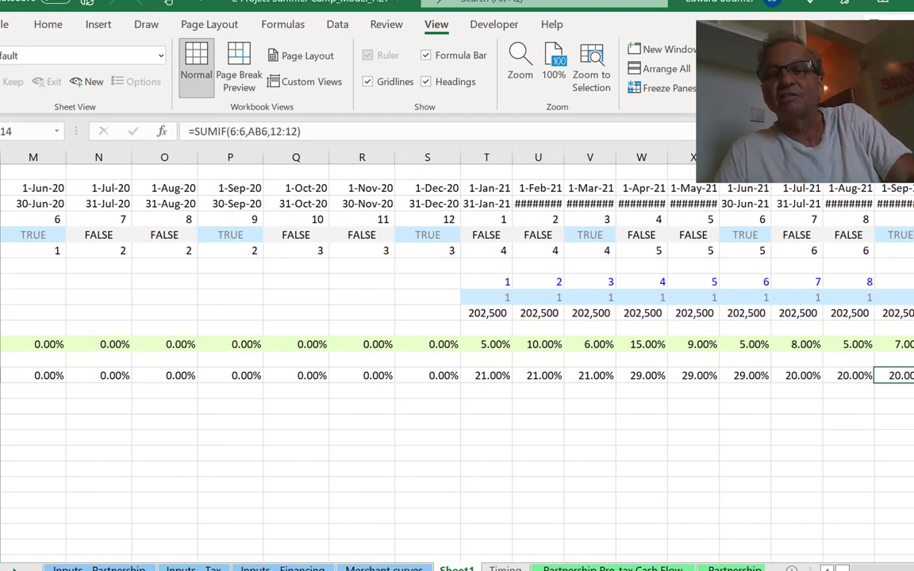
{"action": "key", "text": "Right"}
{"action": "key", "text": "shift+Right"}
{"action": "key", "text": "shift+Right"}
{"action": "key", "text": "shift+Right"}
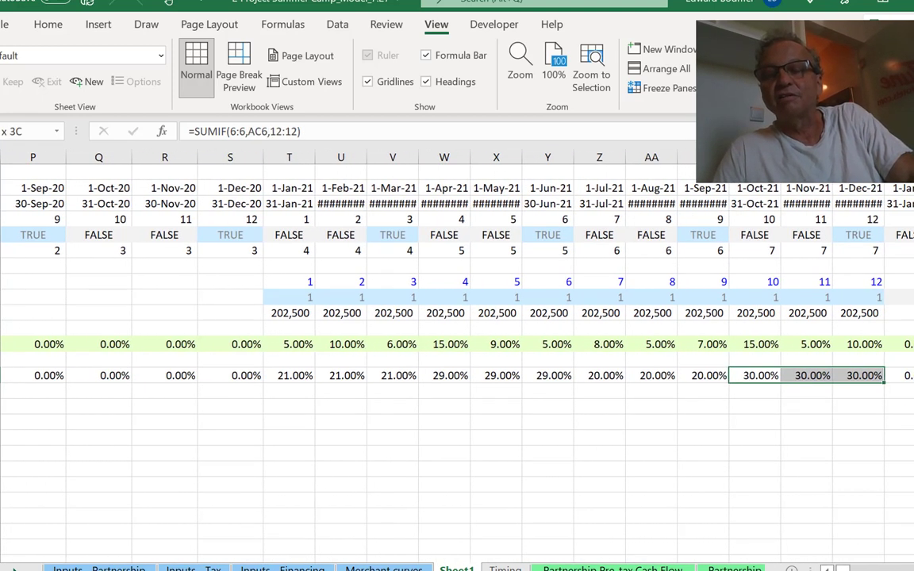
Review the S-Curve Quarter row for the months after December 2021 and return to the start of the row
{"action": "key", "text": "Right"}
{"action": "key", "text": "Right"}
{"action": "key", "text": "Right"}
{"action": "key", "text": "Right"}
{"action": "key", "text": "Right"}
{"action": "key", "text": "Right"}
{"action": "key", "text": "Right"}
{"action": "key", "text": "Right"}
{"action": "key", "text": "Right"}
{"action": "key", "text": "Right"}
{"action": "key", "text": "Right"}
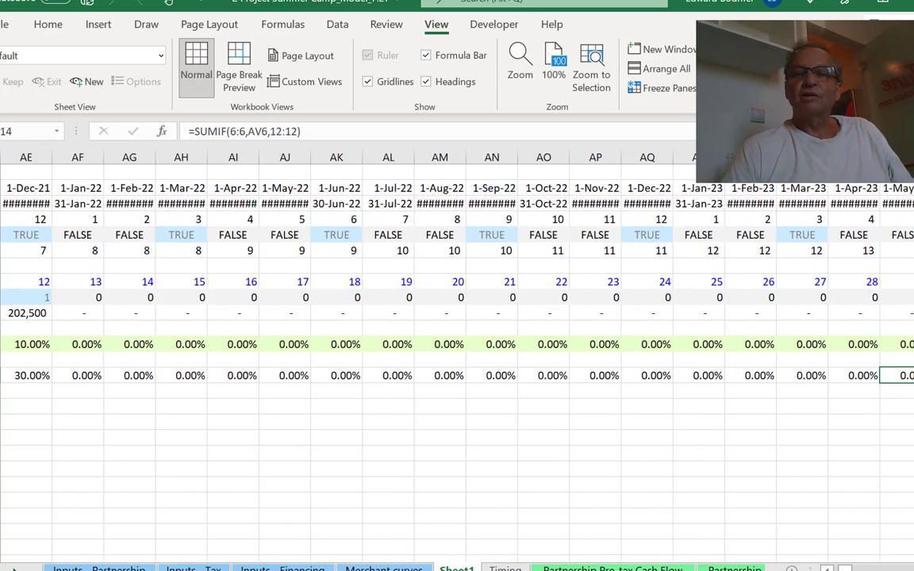
{"action": "key", "text": "Left"}
{"action": "key", "text": "Left"}
{"action": "key", "text": "Left"}
{"action": "key", "text": "Left"}
{"action": "key", "text": "Left"}
{"action": "key", "text": "Left"}
{"action": "key", "text": "Left"}
{"action": "key", "text": "Left"}
{"action": "key", "text": "Left"}
{"action": "key", "text": "Left"}
{"action": "key", "text": "Left"}
{"action": "key", "text": "Left"}
{"action": "key", "text": "Left"}
{"action": "key", "text": "Left"}
{"action": "key", "text": "Left"}
{"action": "key", "text": "Left"}
{"action": "key", "text": "Left"}
{"action": "key", "text": "Left"}
{"action": "key", "text": "Left"}
{"action": "key", "text": "Left"}
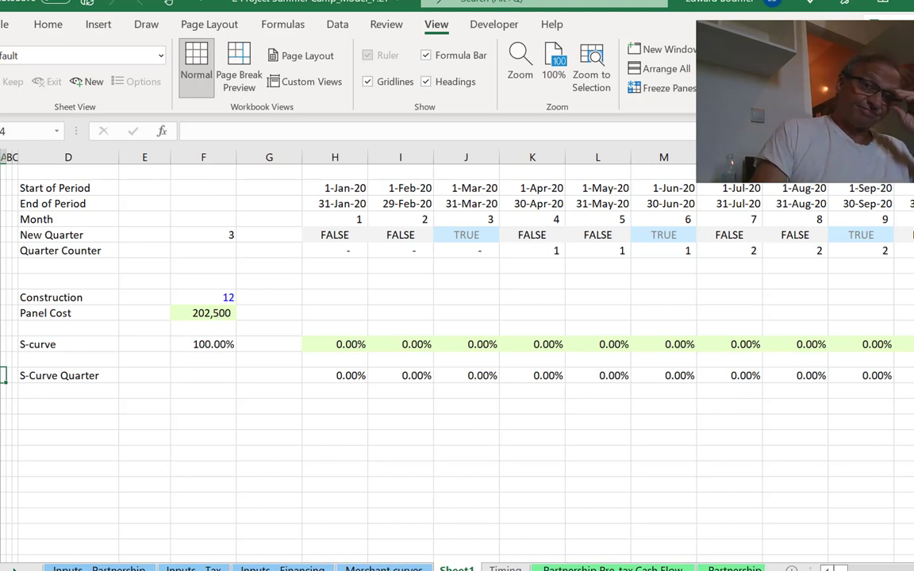
Re-examine the S-Curve Quarter values and formulas for January to April 2021
{"action": "key", "text": "Right"}
{"action": "key", "text": "Right"}
{"action": "key", "text": "Down"}
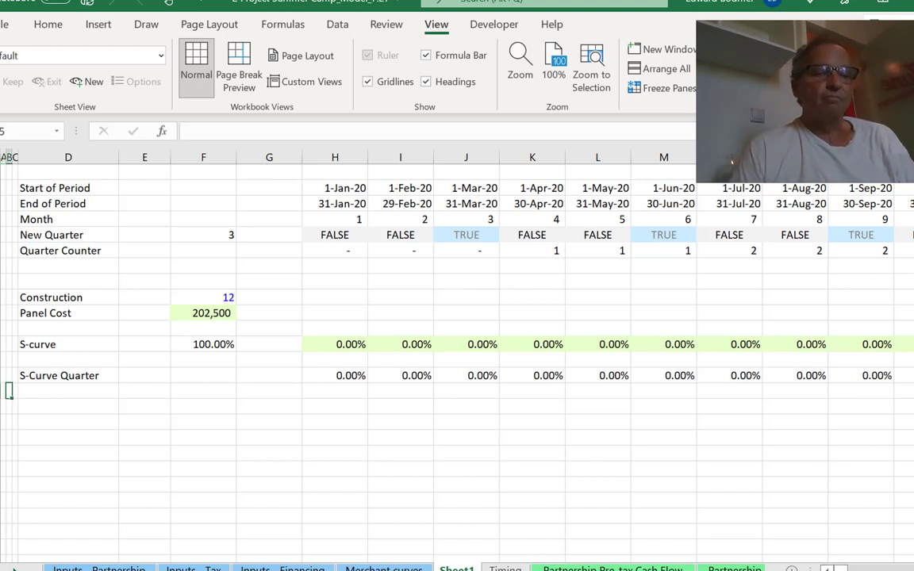
{"action": "key", "text": "Up"}
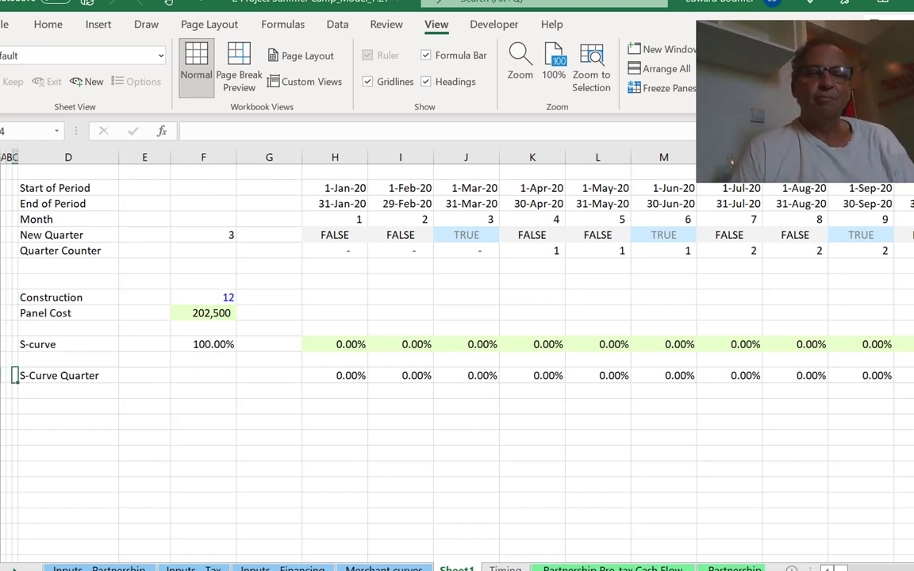
{"action": "key", "text": "Right"}
{"action": "key", "text": "Right"}
{"action": "key", "text": "Right"}
{"action": "key", "text": "Right"}
{"action": "key", "text": "Right"}
{"action": "key", "text": "Right"}
{"action": "key", "text": "Right"}
{"action": "key", "text": "Right"}
{"action": "key", "text": "Right"}
{"action": "key", "text": "Right"}
{"action": "key", "text": "Right"}
{"action": "key", "text": "Right"}
{"action": "key", "text": "Right"}
{"action": "key", "text": "Right"}
{"action": "key", "text": "Right"}
{"action": "key", "text": "Right"}
{"action": "key", "text": "Right"}
{"action": "key", "text": "Right"}
{"action": "key", "text": "Right"}
{"action": "key", "text": "Right"}
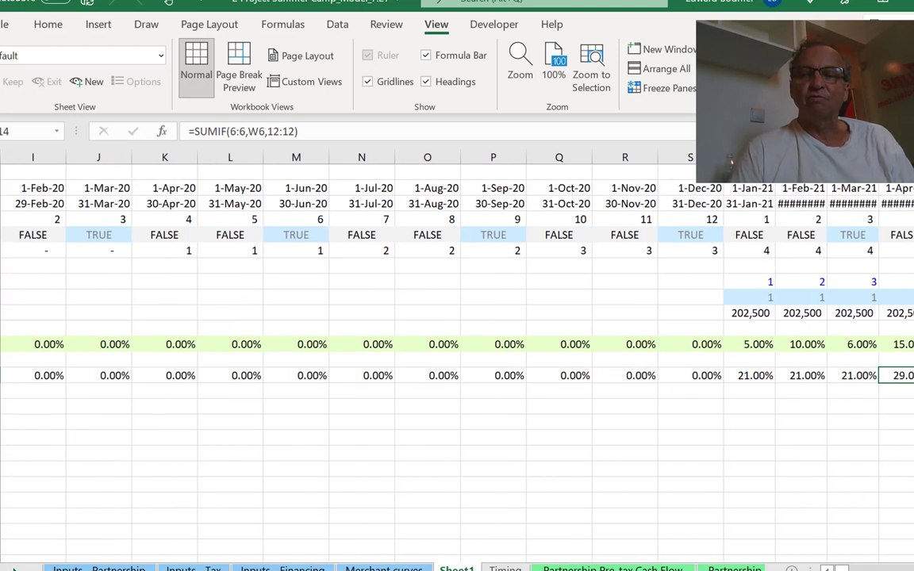
{"action": "key", "text": "Left"}
{"action": "key", "text": "Left"}
{"action": "key", "text": "Left"}
{"action": "key", "text": "Right"}
{"action": "key", "text": "Right"}
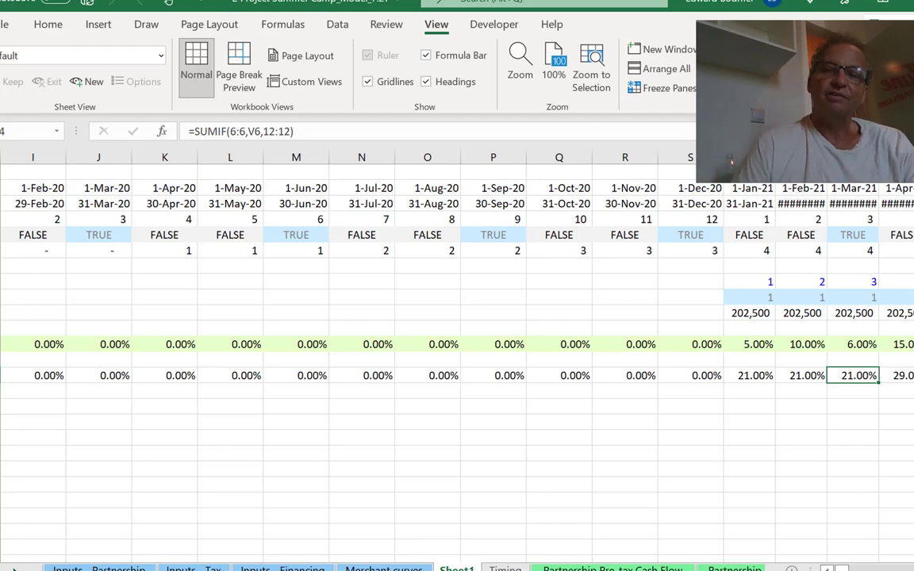
Widen all timeline columns from H onward so the end-of-period dates fit
{"action": "key", "text": "Left"}
{"action": "key", "text": "Left"}
{"action": "key", "text": "Left"}
{"action": "key", "text": "Left"}
{"action": "key", "text": "Left"}
{"action": "key", "text": "Left"}
{"action": "key", "text": "Left"}
{"action": "key", "text": "Left"}
{"action": "key", "text": "Left"}
{"action": "key", "text": "Left"}
{"action": "key", "text": "Left"}
{"action": "key", "text": "Left"}
{"action": "key", "text": "Left"}
{"action": "key", "text": "Left"}
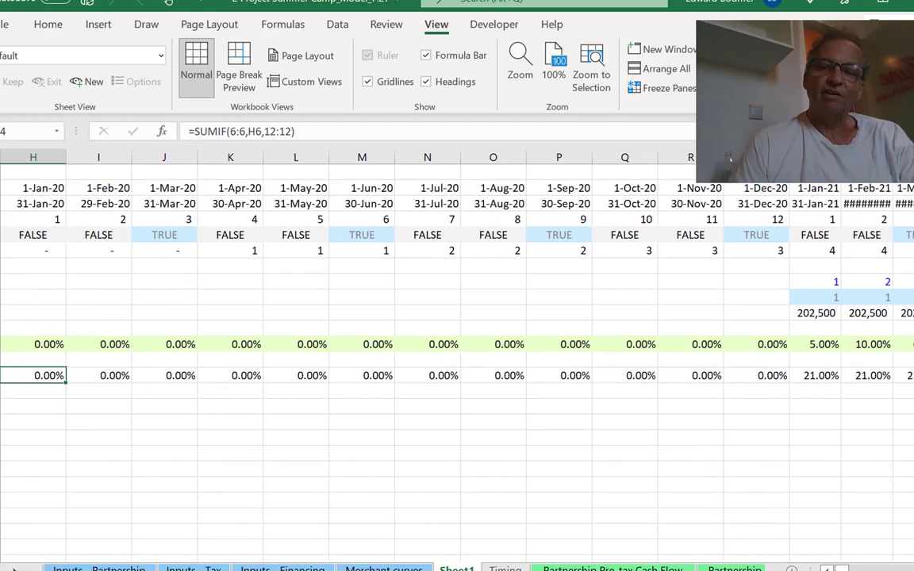
{"action": "key", "text": "Right"}
{"action": "key", "text": "Left"}
{"action": "key", "text": "Left"}
{"action": "key", "text": "Left"}
{"action": "key", "text": "ctrl+shift+Right"}
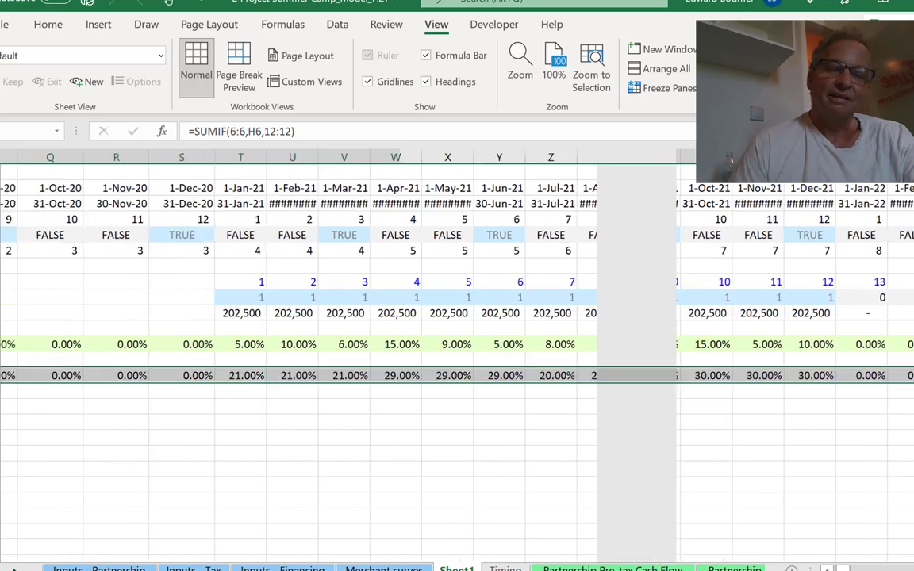
{"action": "key", "text": "ctrl+space"}
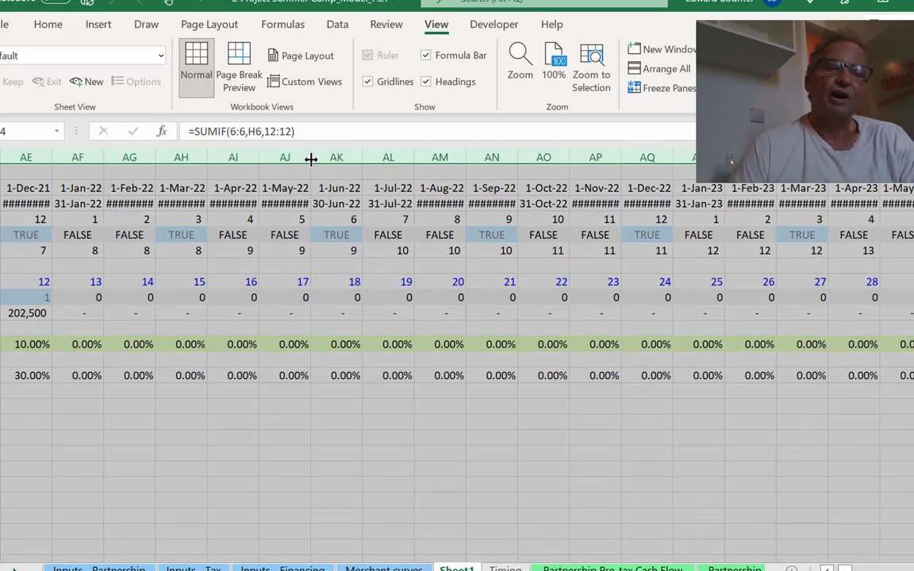
{"action": "left_click_drag", "start_coordinate": [311, 157], "coordinate": [321, 161]}
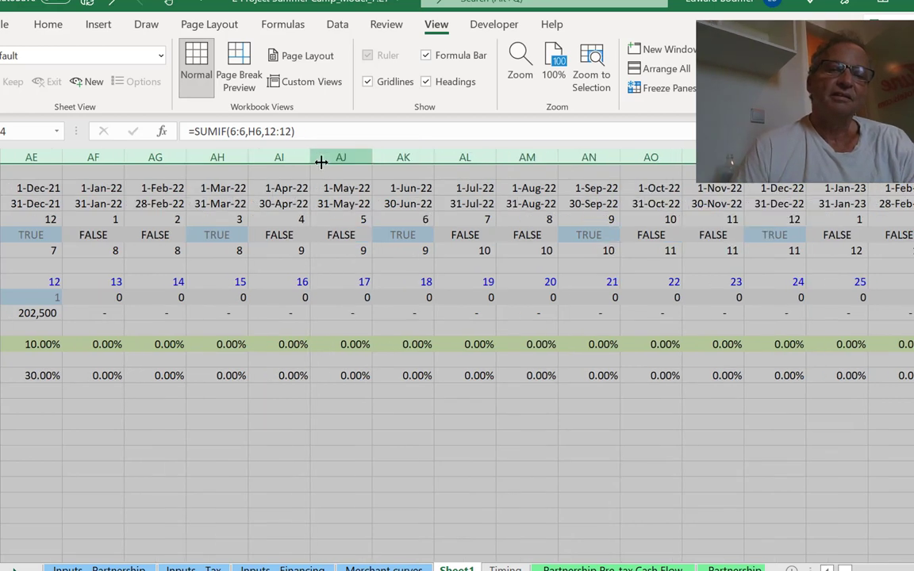
Freeze panes at H7 so the timeline header rows and the label columns stay in view
{"action": "key", "text": "Left"}
{"action": "key", "text": "Left"}
{"action": "key", "text": "Left"}
{"action": "key", "text": "Left"}
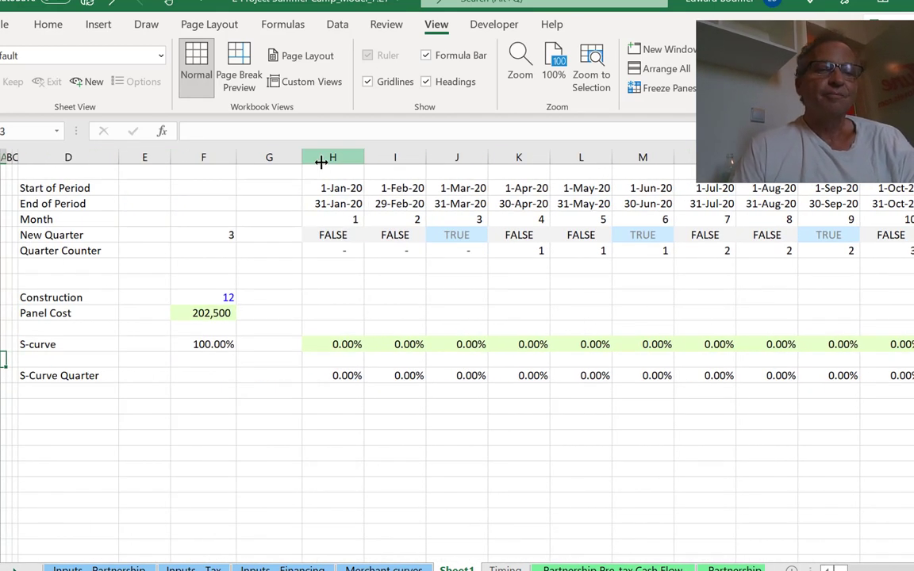
{"action": "key", "text": "Down"}
{"action": "key", "text": "Right"}
{"action": "key", "text": "Right"}
{"action": "key", "text": "Right"}
{"action": "key", "text": "Right"}
{"action": "key", "text": "Right"}
{"action": "key", "text": "Right"}
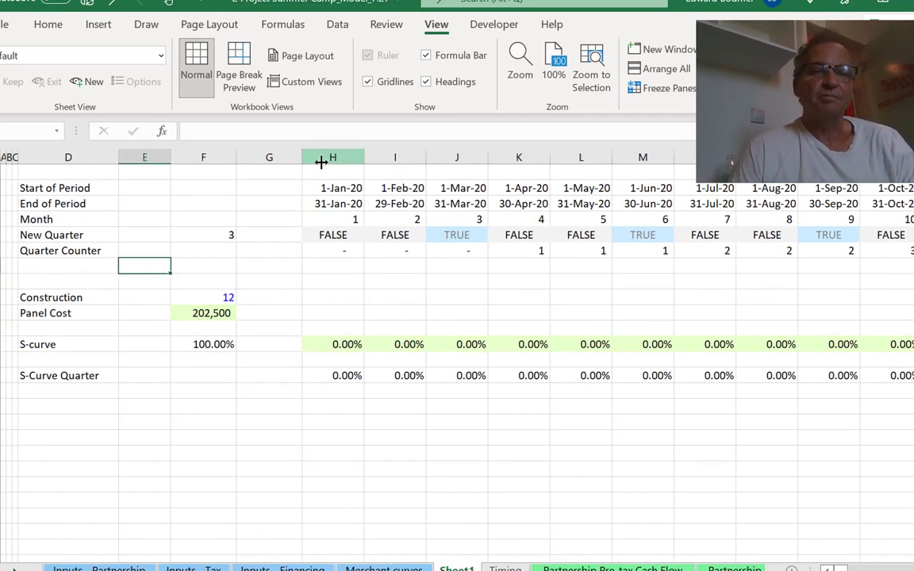
{"action": "key", "text": "alt"}
{"action": "key", "text": "w"}
{"action": "key", "text": "f"}
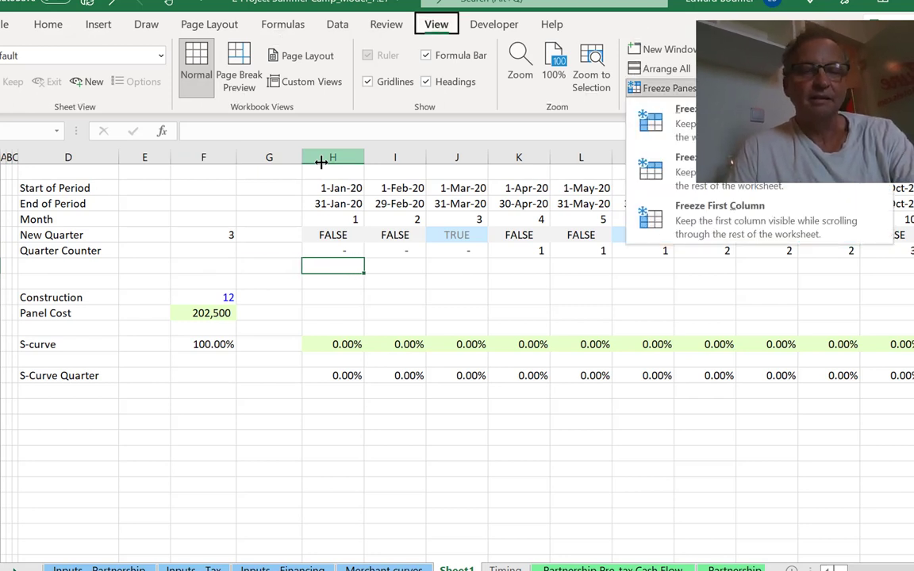
{"action": "key", "text": "f"}
Multiply the S-Curve Quarter formula in H14 by the New Quarter flag in H5 and copy it across the row
{"action": "key", "text": "Down"}
{"action": "key", "text": "Down"}
{"action": "key", "text": "Down"}
{"action": "key", "text": "Down"}
{"action": "key", "text": "Down"}
{"action": "key", "text": "Down"}
{"action": "key", "text": "Down"}
{"action": "key", "text": "Down"}
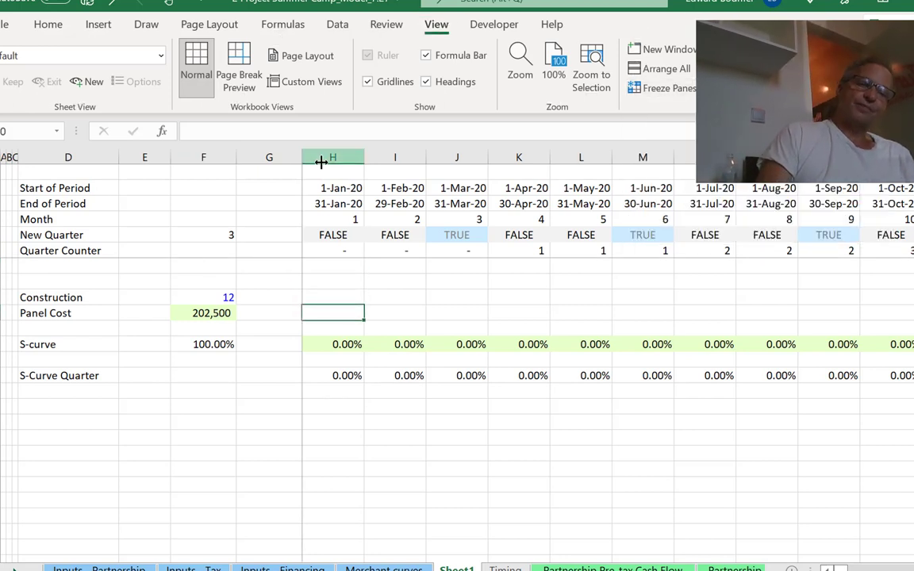
{"action": "key", "text": "Left"}
{"action": "key", "text": "Up"}
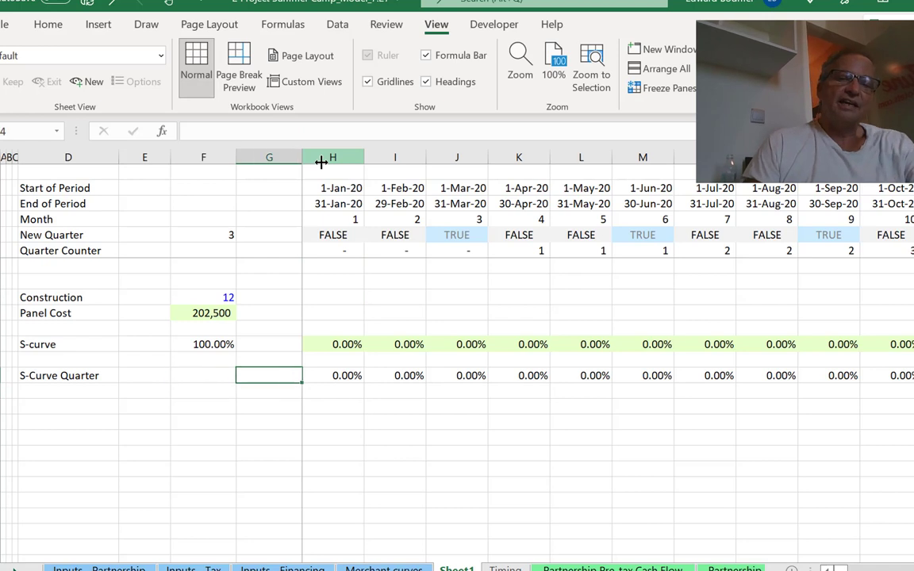
{"action": "key", "text": "Right"}
{"action": "key", "text": "F2"}
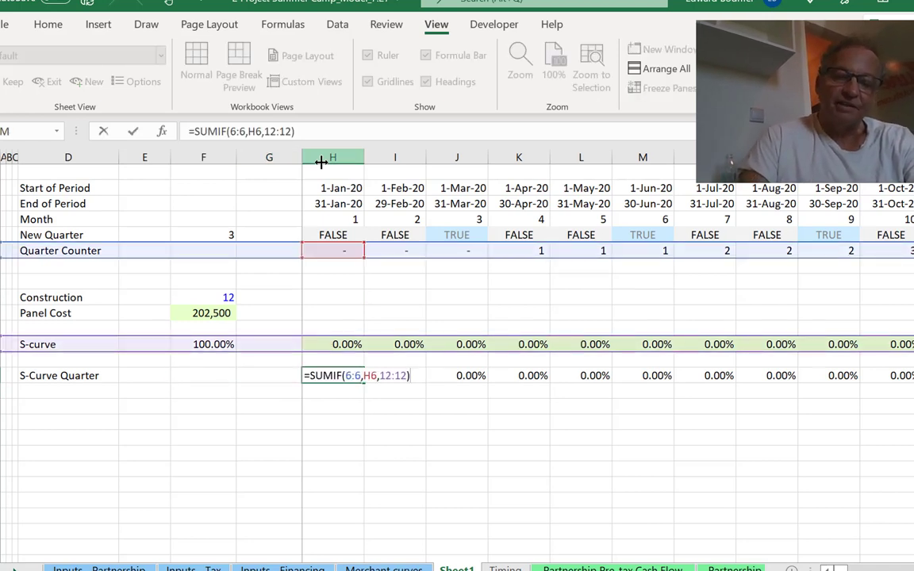
{"action": "type", "text": "*"}
{"action": "left_click", "coordinate": [334, 232]}
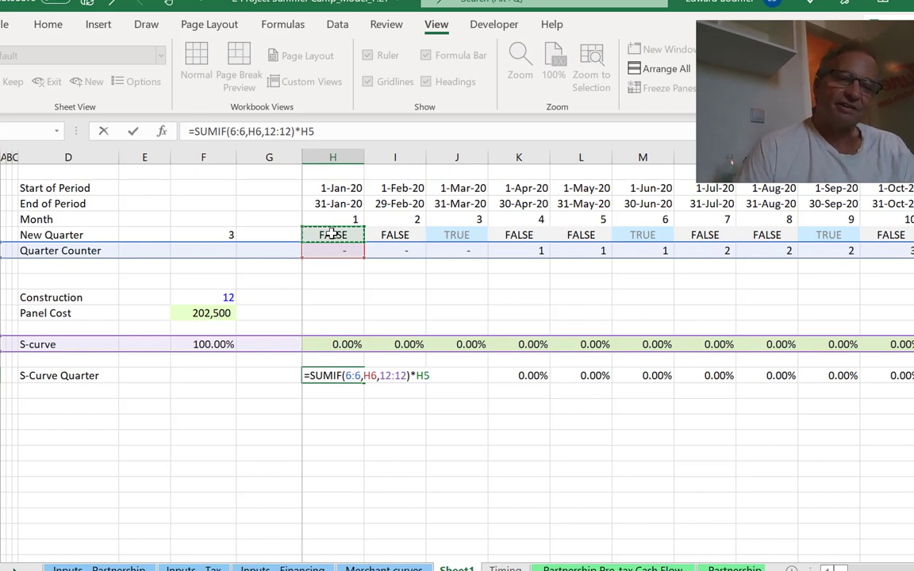
{"action": "key", "text": "Return"}
{"action": "key", "text": "Up"}
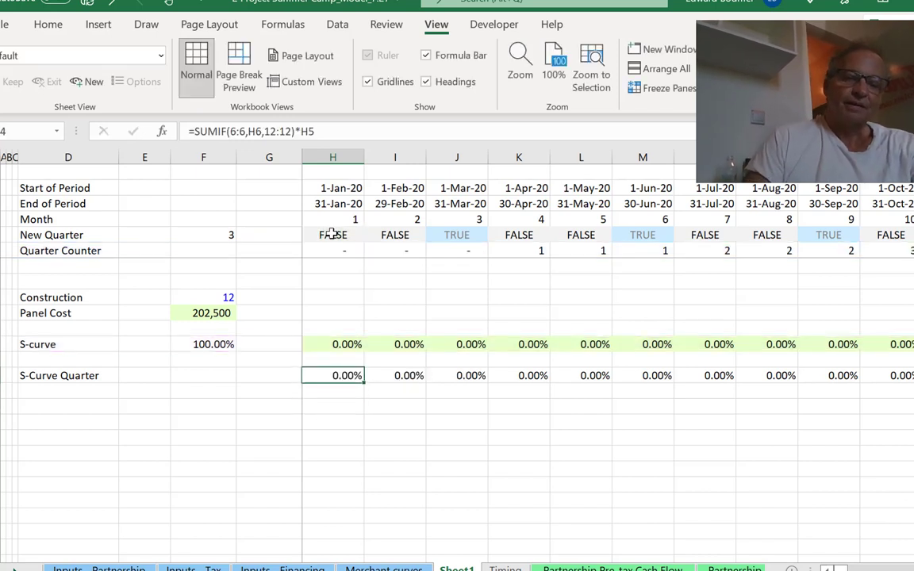
{"action": "key", "text": "ctrl+shift+Right"}
{"action": "key", "text": "ctrl+r"}
Review the flagged S-Curve Quarter values along the timeline, through the 2021 construction months and on past 2022
{"action": "key", "text": "Right"}
{"action": "key", "text": "Right"}
{"action": "key", "text": "Right"}
{"action": "key", "text": "Right"}
{"action": "key", "text": "Right"}
{"action": "key", "text": "Right"}
{"action": "key", "text": "Right"}
{"action": "key", "text": "Right"}
{"action": "key", "text": "Right"}
{"action": "key", "text": "Right"}
{"action": "key", "text": "Right"}
{"action": "key", "text": "Right"}
{"action": "key", "text": "Right"}
{"action": "key", "text": "Right"}
{"action": "key", "text": "Right"}
{"action": "key", "text": "Right"}
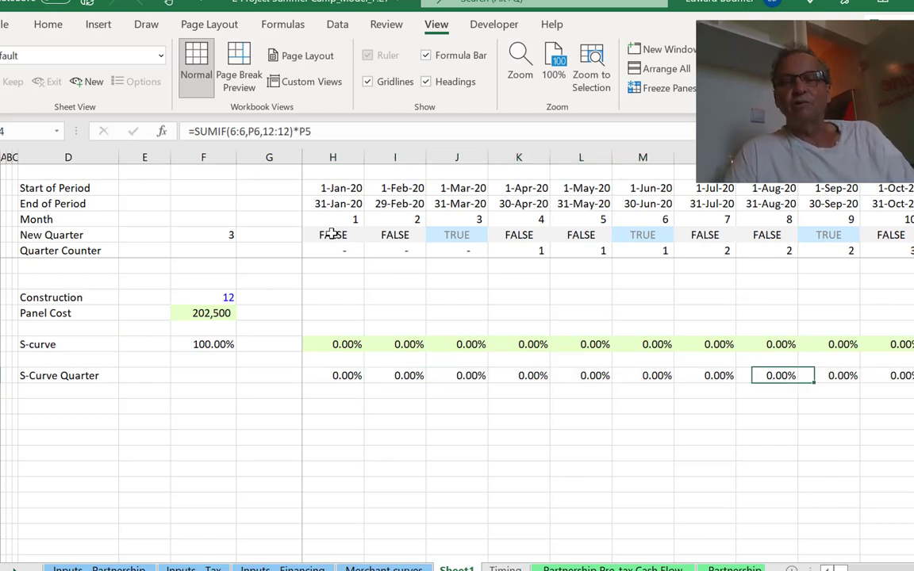
{"action": "key", "text": "Left"}
{"action": "key", "text": "Left"}
{"action": "key", "text": "Left"}
{"action": "key", "text": "Left"}
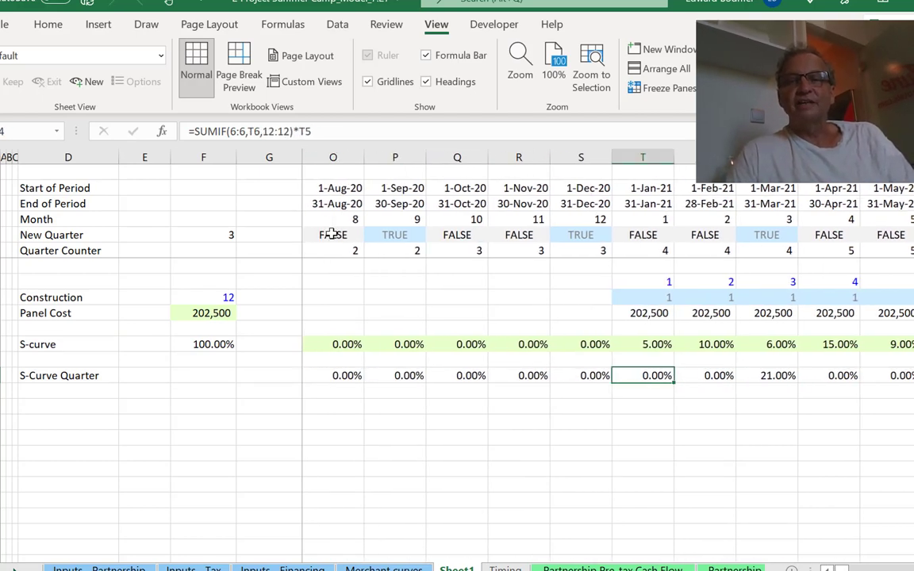
{"action": "key", "text": "Right"}
{"action": "key", "text": "Right"}
{"action": "key", "text": "Right"}
{"action": "key", "text": "Right"}
{"action": "key", "text": "Right"}
{"action": "key", "text": "Right"}
{"action": "key", "text": "Right"}
{"action": "key", "text": "Right"}
{"action": "key", "text": "Right"}
{"action": "key", "text": "Right"}
{"action": "key", "text": "Right"}
{"action": "key", "text": "Right"}
{"action": "key", "text": "Right"}
{"action": "key", "text": "Right"}
{"action": "key", "text": "Right"}
{"action": "key", "text": "Right"}
{"action": "key", "text": "Right"}
{"action": "key", "text": "Right"}
{"action": "key", "text": "Right"}
{"action": "key", "text": "Right"}
{"action": "key", "text": "Right"}
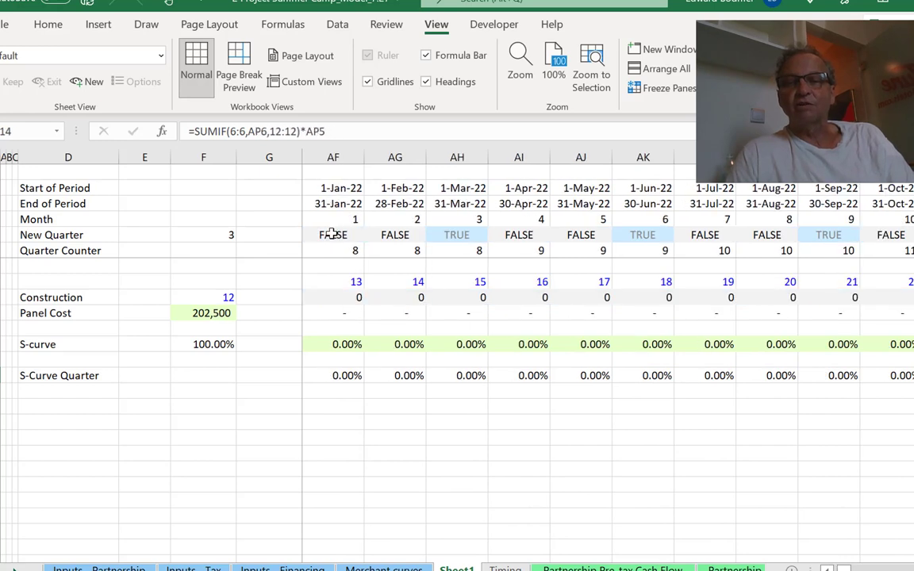
Set the New Quarter interval in F5 to 6 to test half-year periods
{"action": "key", "text": "Left"}
{"action": "key", "text": "Left"}
{"action": "key", "text": "Left"}
{"action": "key", "text": "Left"}
{"action": "key", "text": "Left"}
{"action": "key", "text": "Left"}
{"action": "key", "text": "Left"}
{"action": "key", "text": "Left"}
{"action": "key", "text": "Left"}
{"action": "key", "text": "Left"}
{"action": "key", "text": "Left"}
{"action": "key", "text": "Left"}
{"action": "key", "text": "Left"}
{"action": "key", "text": "Left"}
{"action": "key", "text": "Left"}
{"action": "key", "text": "Left"}
{"action": "key", "text": "Left"}
{"action": "key", "text": "Left"}
{"action": "key", "text": "Left"}
{"action": "key", "text": "Left"}
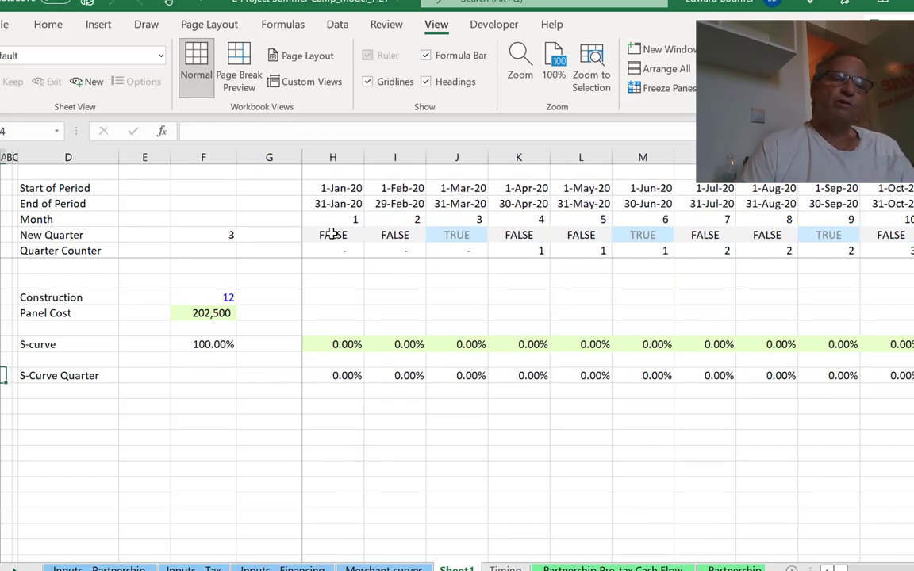
{"action": "key", "text": "Up"}
{"action": "key", "text": "Up"}
{"action": "key", "text": "Up"}
{"action": "key", "text": "Up"}
{"action": "key", "text": "Up"}
{"action": "key", "text": "Up"}
{"action": "key", "text": "Up"}
{"action": "key", "text": "Up"}
{"action": "key", "text": "Up"}
{"action": "key", "text": "Up"}
{"action": "key", "text": "Up"}
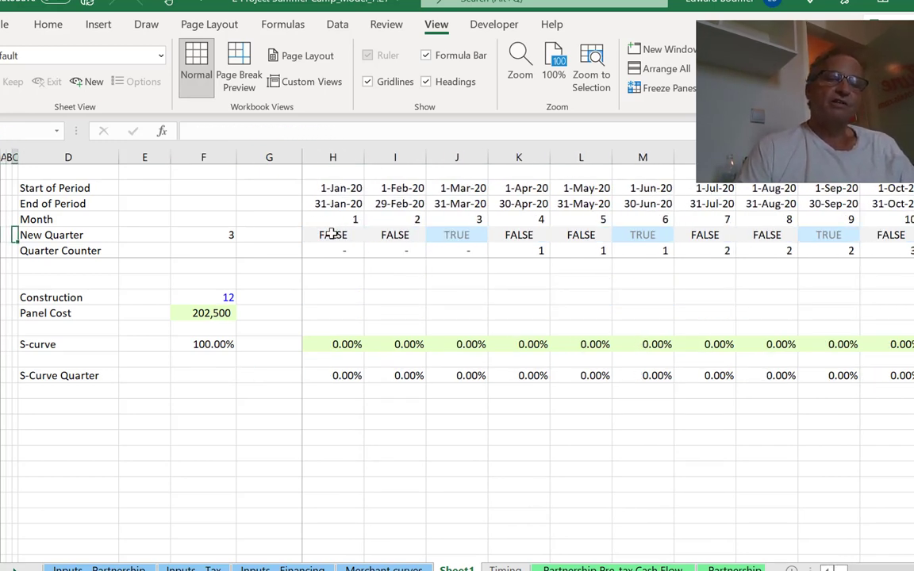
{"action": "key", "text": "Down"}
{"action": "key", "text": "Down"}
{"action": "key", "text": "Down"}
{"action": "key", "text": "Right"}
{"action": "key", "text": "Right"}
{"action": "key", "text": "Right"}
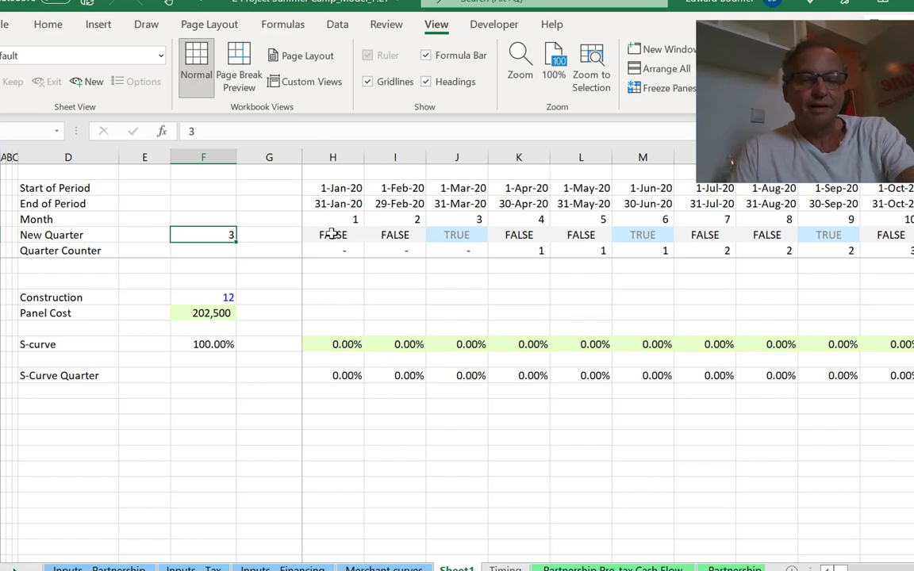
{"action": "type", "text": "6"}
{"action": "key", "text": "Return"}
Check the S-Curve Quarter values against the six-month period flags across the 2021 construction months
{"action": "key", "text": "Down"}
{"action": "key", "text": "Down"}
{"action": "key", "text": "Down"}
{"action": "key", "text": "Down"}
{"action": "key", "text": "Down"}
{"action": "key", "text": "Down"}
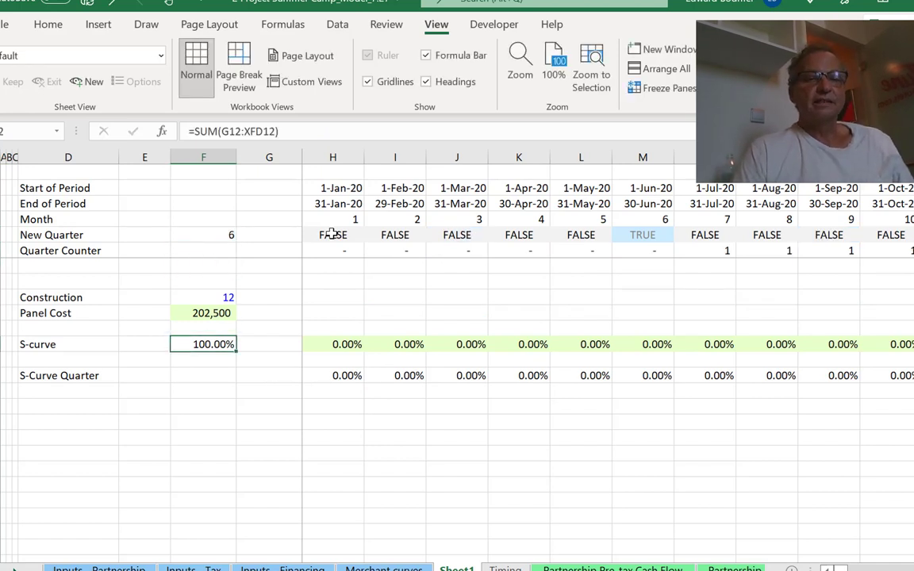
{"action": "key", "text": "Down"}
{"action": "key", "text": "Down"}
{"action": "key", "text": "Right"}
{"action": "key", "text": "ctrl+Right"}
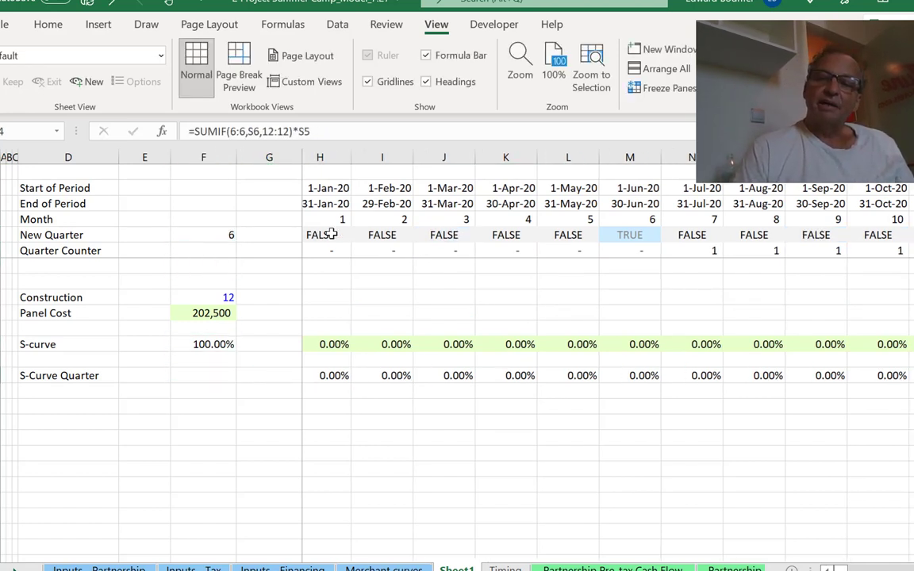
{"action": "key", "text": "Left"}
{"action": "key", "text": "Left"}
{"action": "key", "text": "Left"}
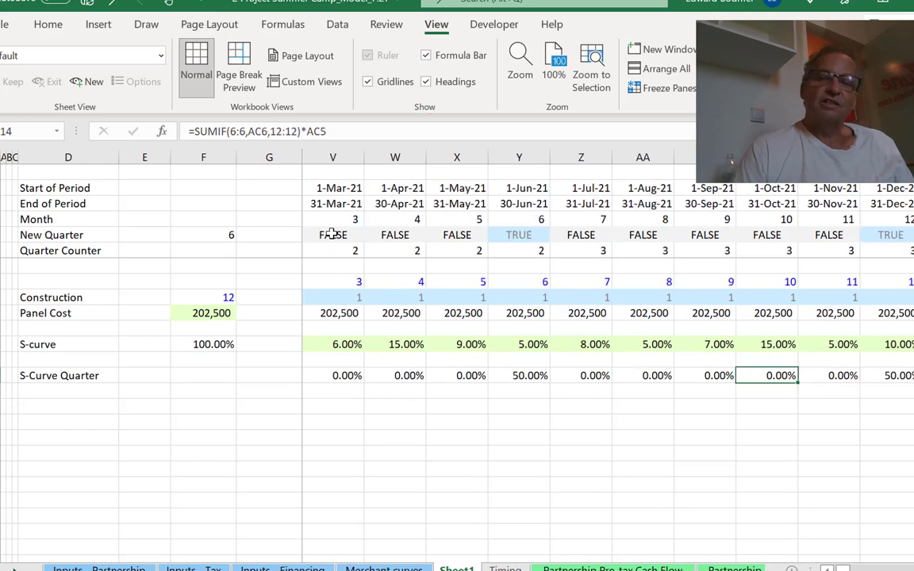
{"action": "key", "text": "Left"}
{"action": "key", "text": "Left"}
{"action": "key", "text": "Left"}
{"action": "key", "text": "Left"}
{"action": "key", "text": "Left"}
{"action": "key", "text": "Left"}
{"action": "key", "text": "Left"}
{"action": "key", "text": "Left"}
{"action": "key", "text": "Left"}
{"action": "key", "text": "Left"}
{"action": "key", "text": "Left"}
{"action": "key", "text": "Right"}
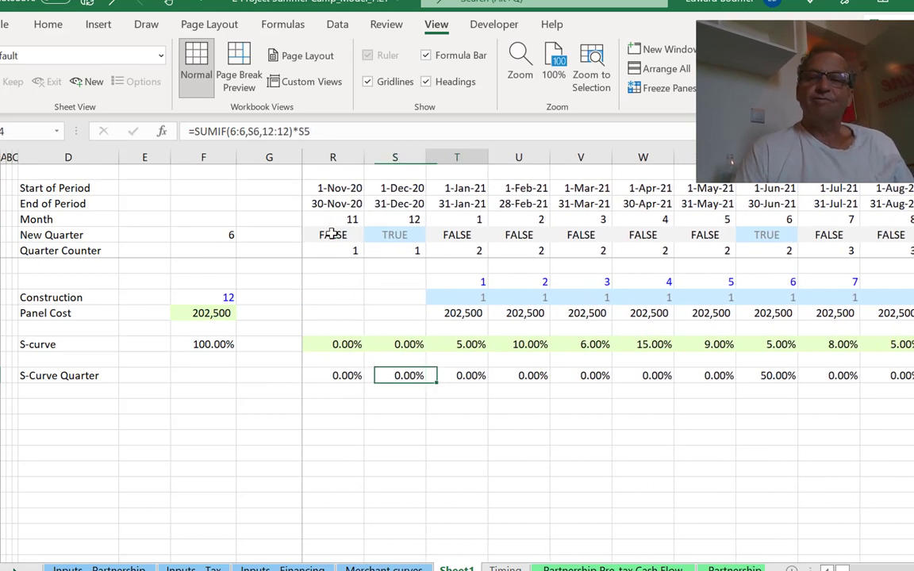
{"action": "key", "text": "Right"}
{"action": "key", "text": "Right"}
{"action": "key", "text": "Right"}
{"action": "key", "text": "Right"}
{"action": "key", "text": "Right"}
{"action": "key", "text": "Right"}
{"action": "key", "text": "Right"}
{"action": "key", "text": "Right"}
{"action": "key", "text": "Right"}
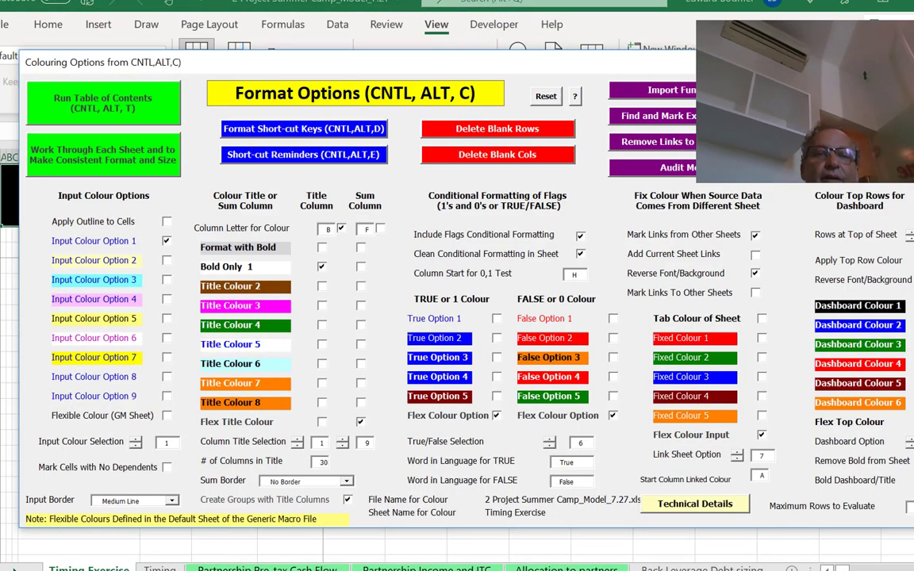
View the colouring Format Options dialog for the Timing Exercise sheet and dismiss it without applying any option
{"action": "key", "text": "ctrl+alt+c"}
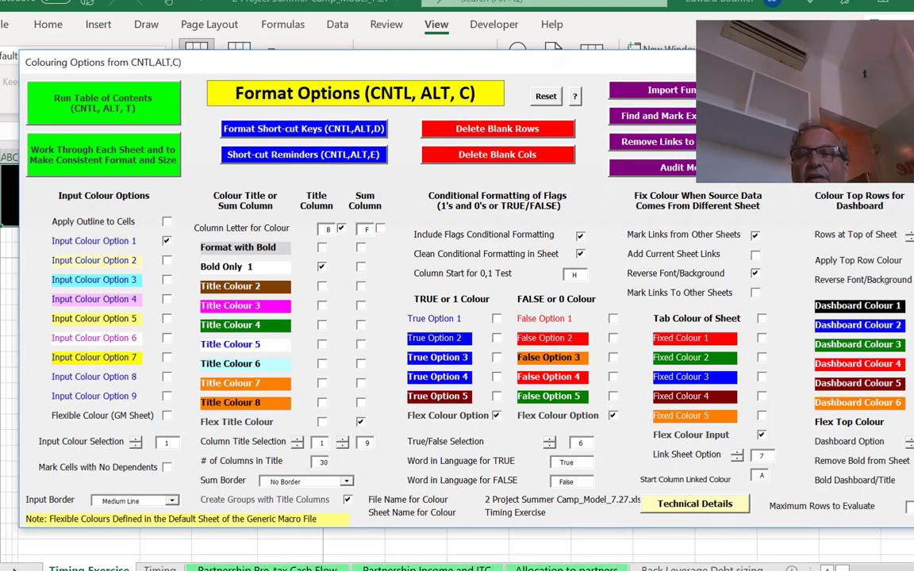
{"action": "key", "text": "Escape"}
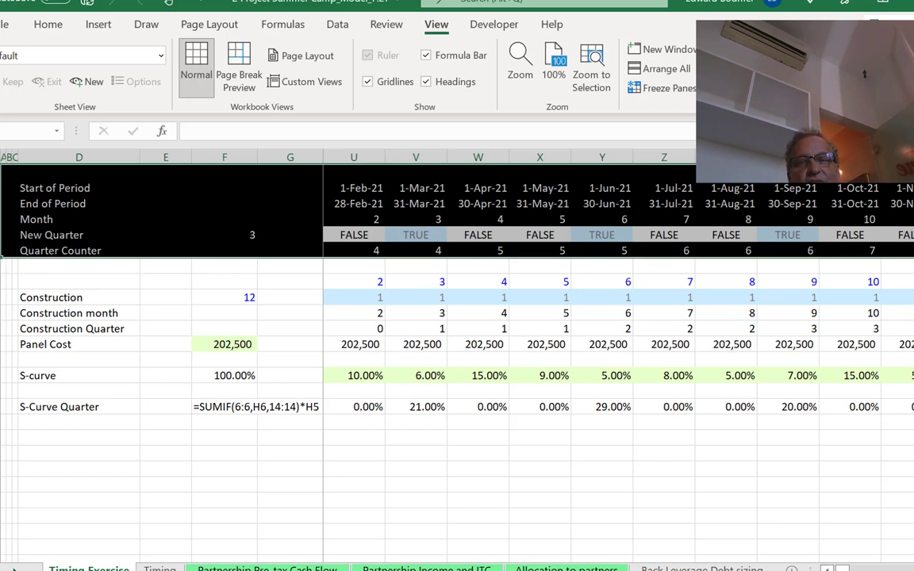
Go to the first S-Curve Quarter cell, H16, under 1-Jan-20 and examine its SUMIF formula
{"action": "key", "text": "Down"}
{"action": "key", "text": "Down"}
{"action": "key", "text": "Down"}
{"action": "key", "text": "Down"}
{"action": "key", "text": "Down"}
{"action": "key", "text": "Down"}
{"action": "key", "text": "Down"}
{"action": "key", "text": "Down"}
{"action": "key", "text": "Down"}
{"action": "key", "text": "Down"}
{"action": "key", "text": "Down"}
{"action": "key", "text": "Down"}
{"action": "key", "text": "Down"}
{"action": "key", "text": "Down"}
{"action": "key", "text": "Down"}
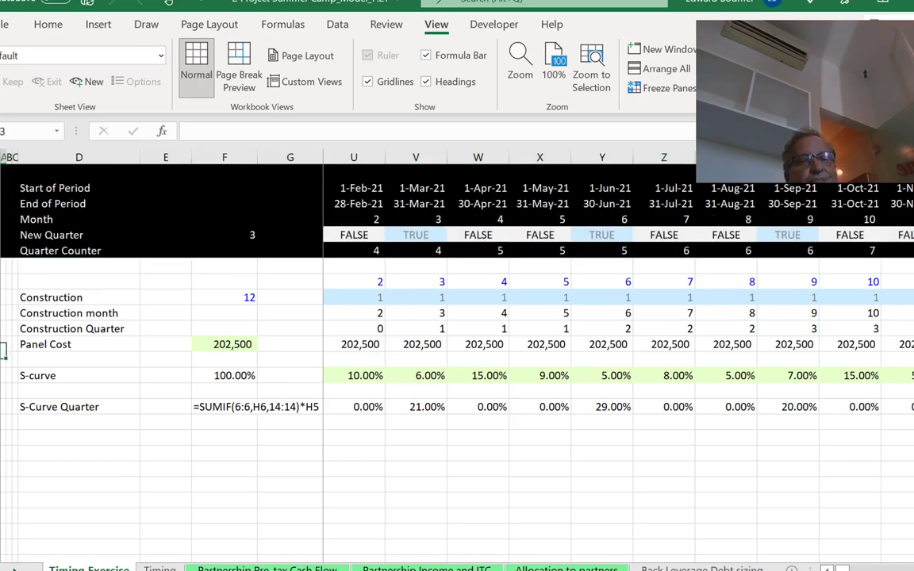
{"action": "key", "text": "Right"}
{"action": "key", "text": "Right"}
{"action": "key", "text": "Right"}
{"action": "key", "text": "Right"}
{"action": "key", "text": "Right"}
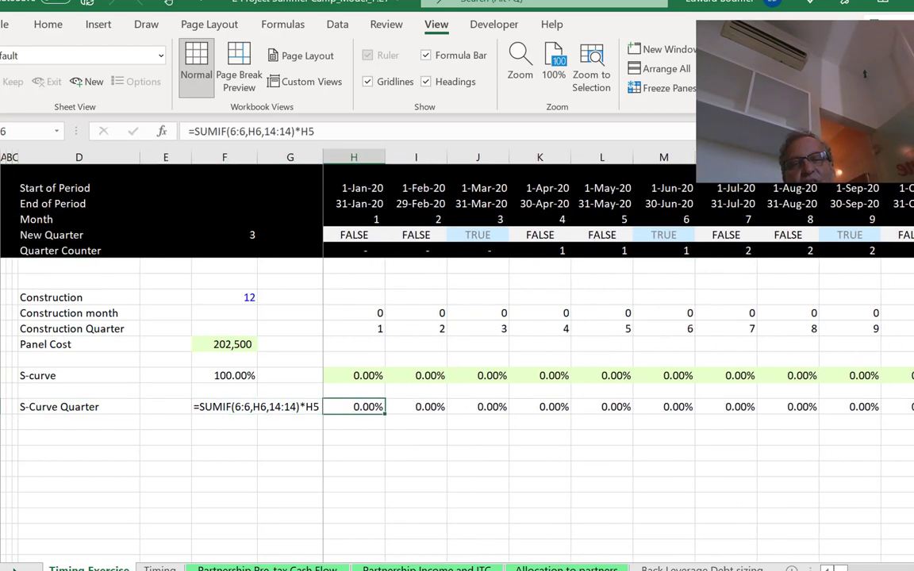